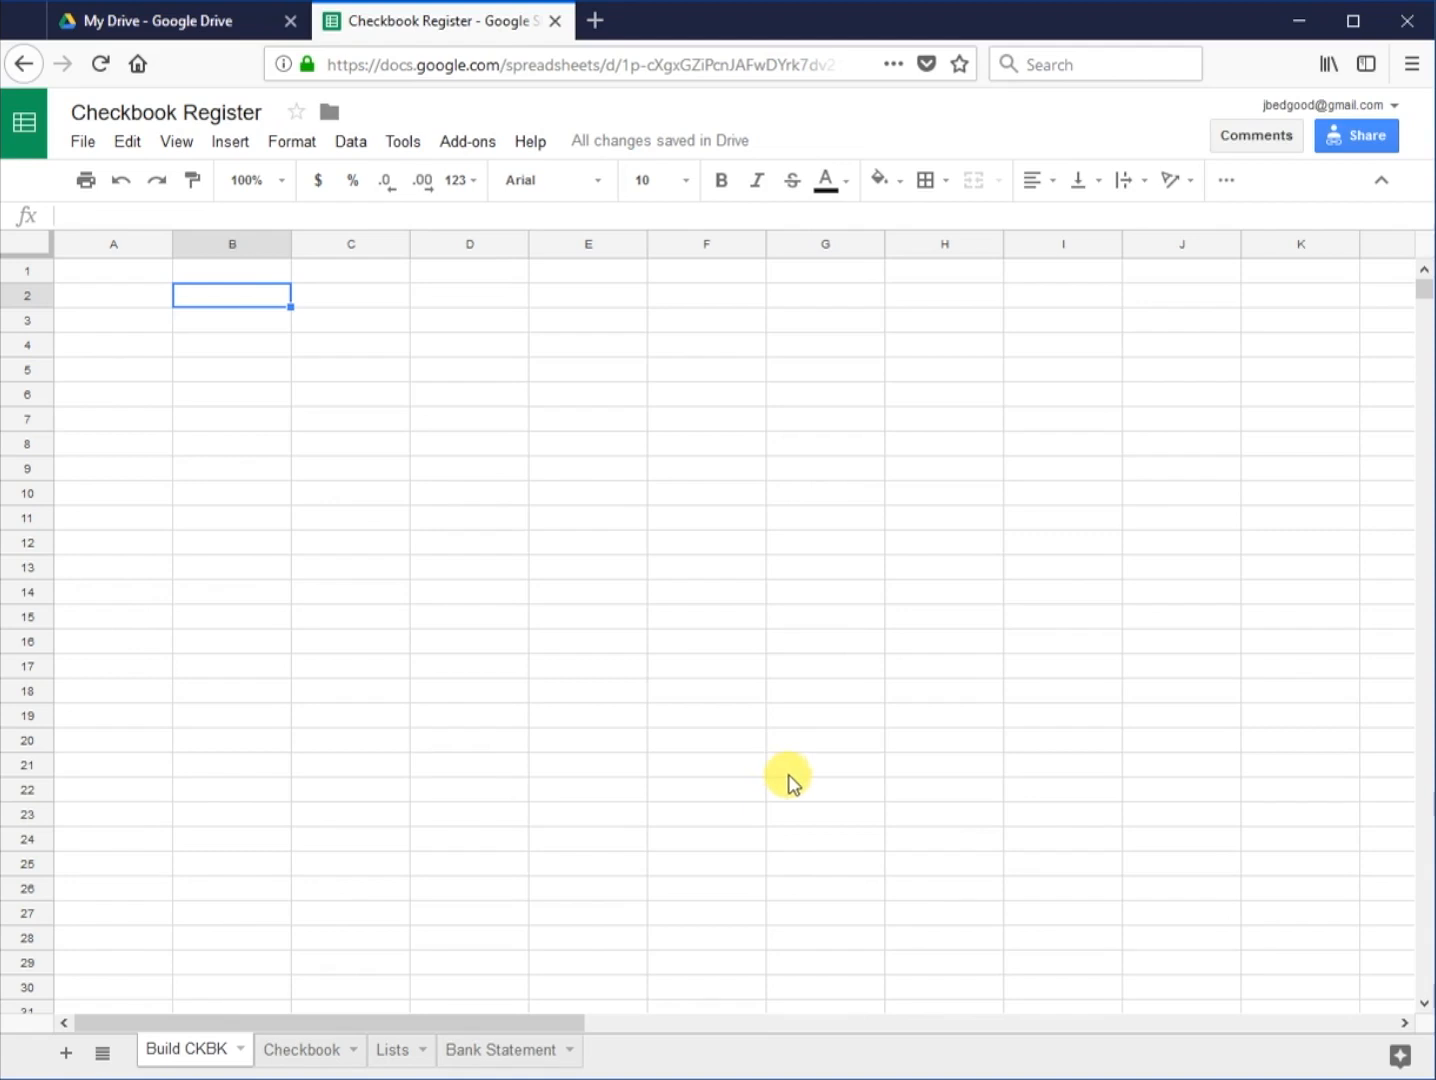
Step: Try to paste the clipboard contents into cell B2 of the Build CKBK sheet
key("ctrl+v")
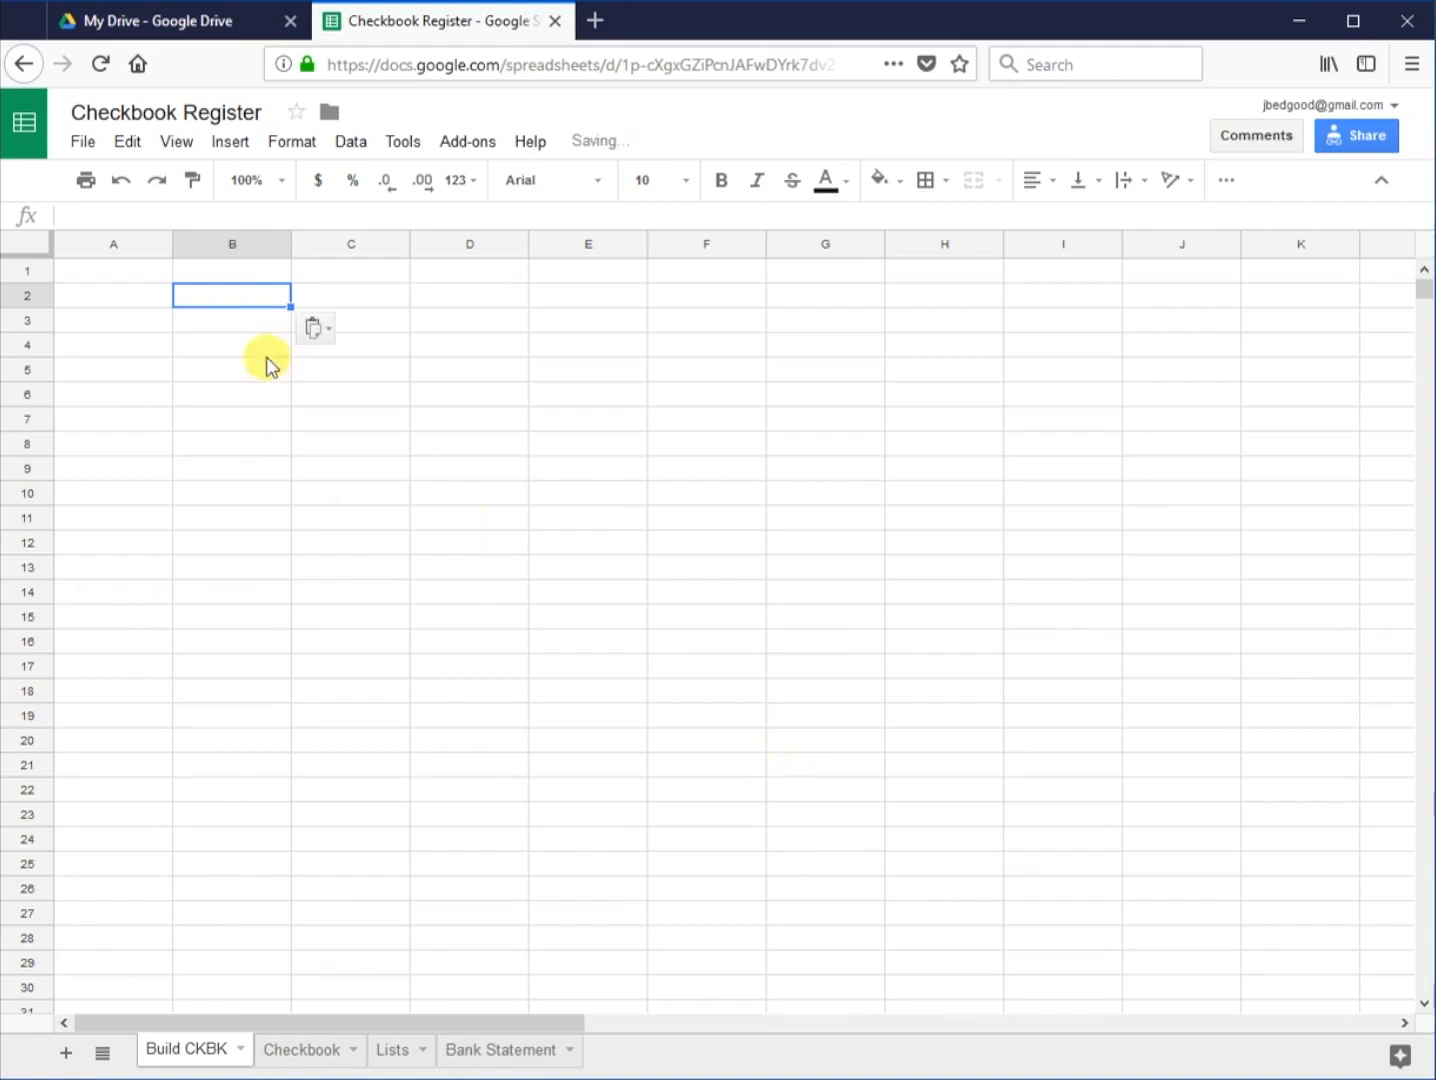
right_click(250, 295)
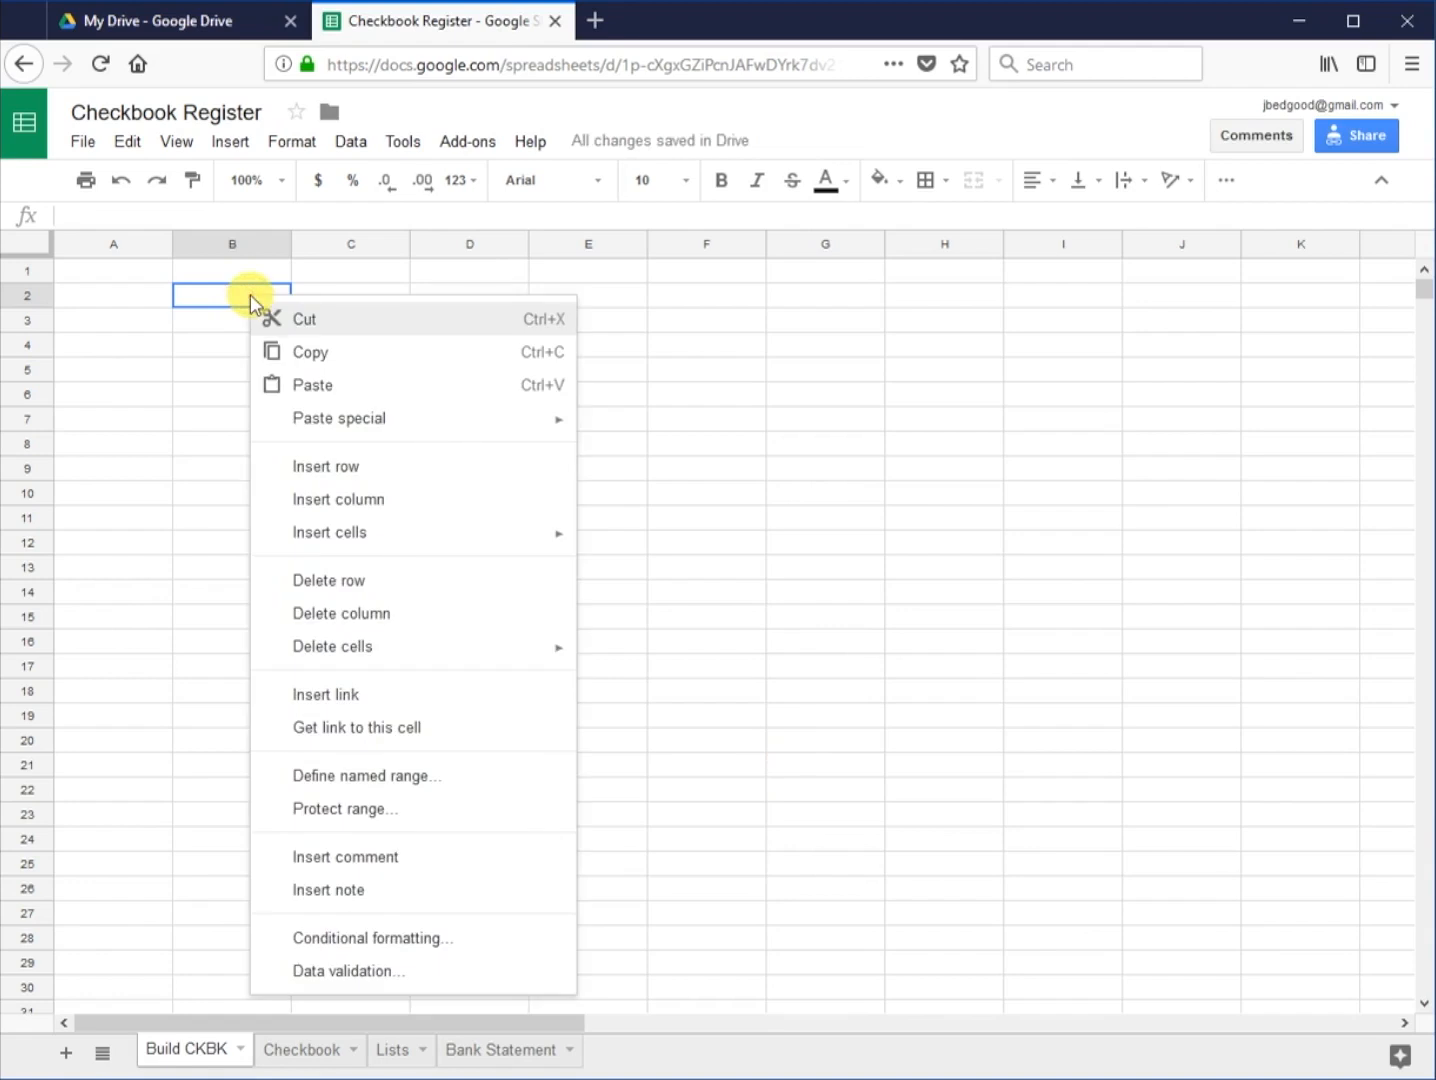
left_click(320, 388)
left_click(520, 678)
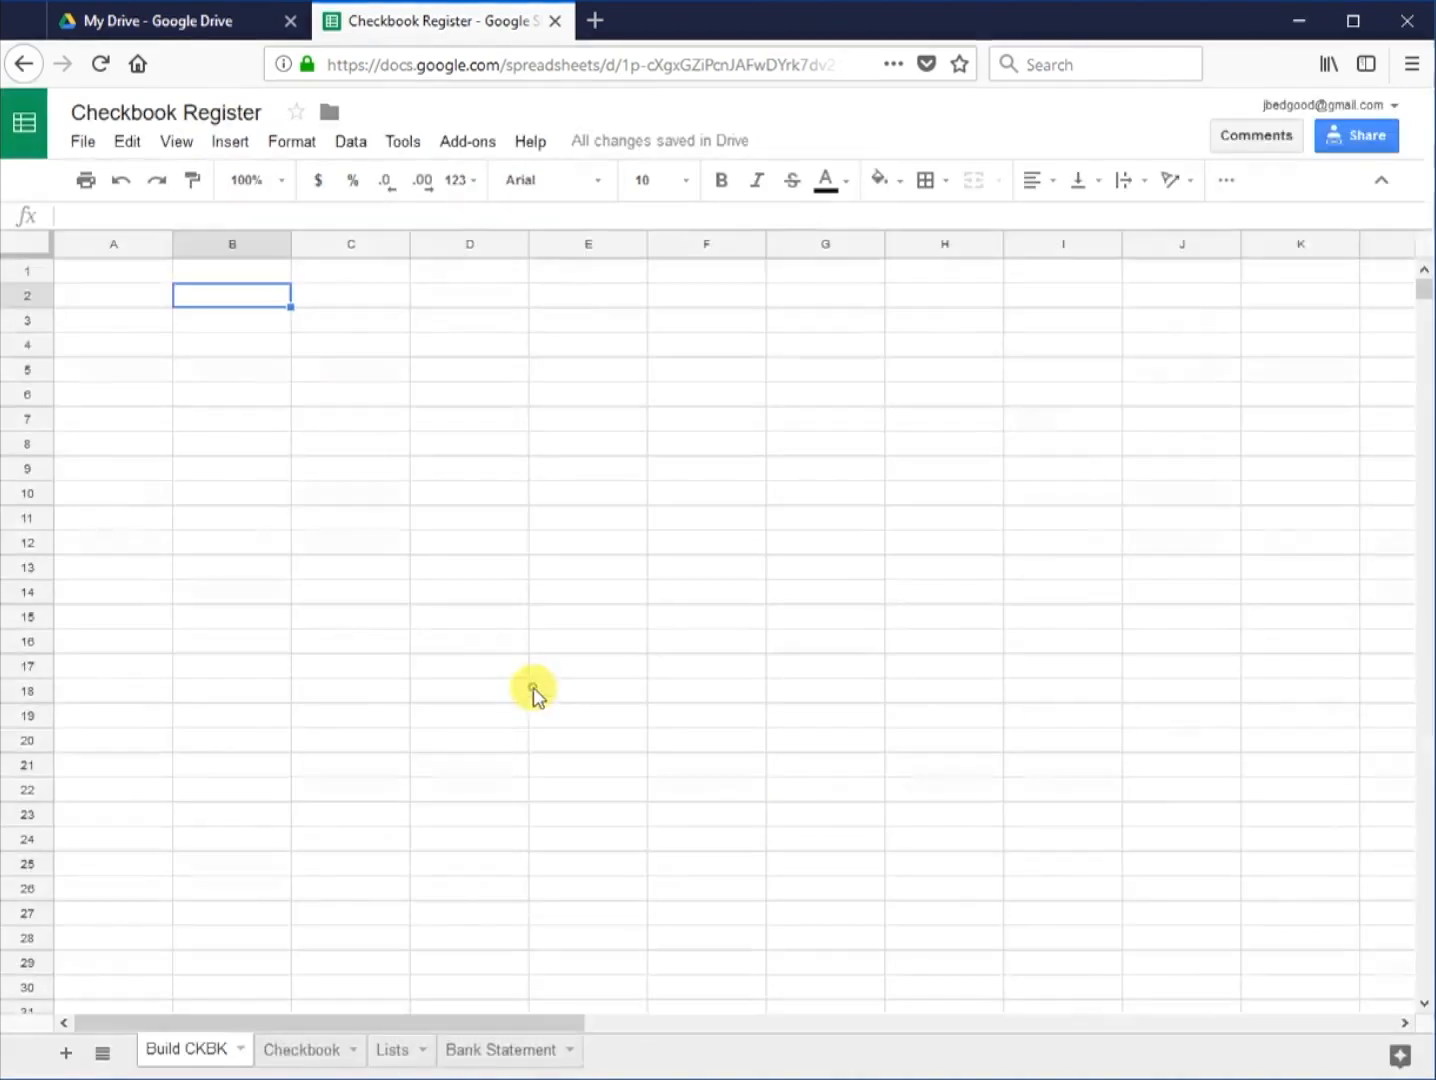
Step: Copy the header row B2:H2 from the Checkbook sheet and paste it into cell B2 of the Build CKBK sheet
left_click(302, 1049)
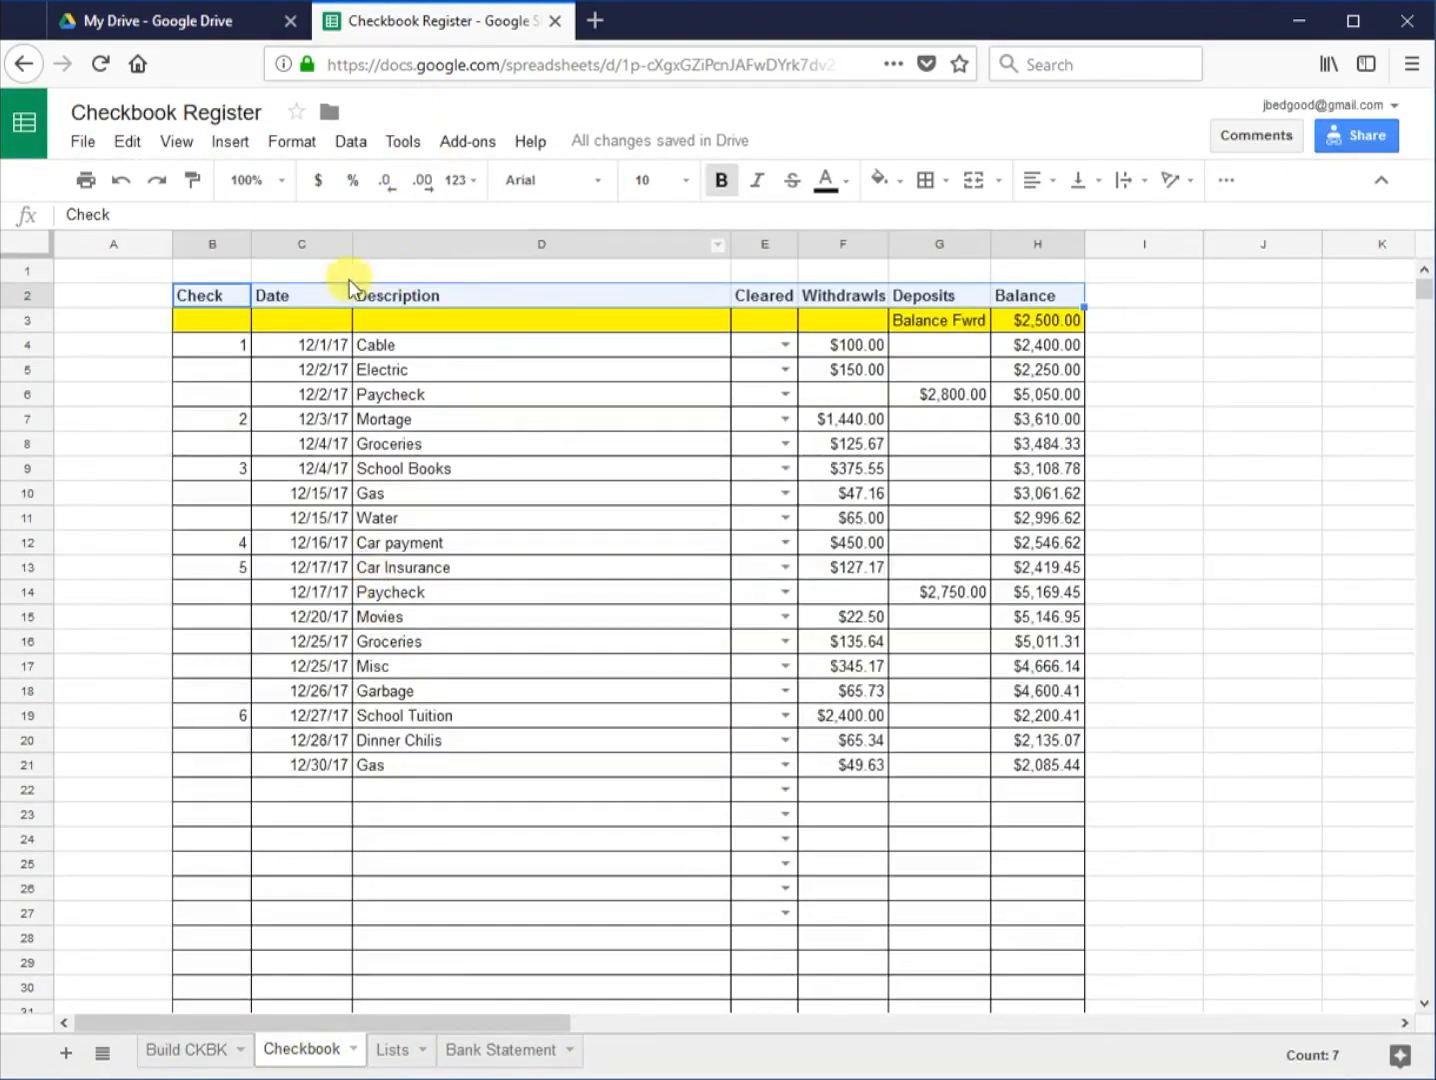
right_click(211, 295)
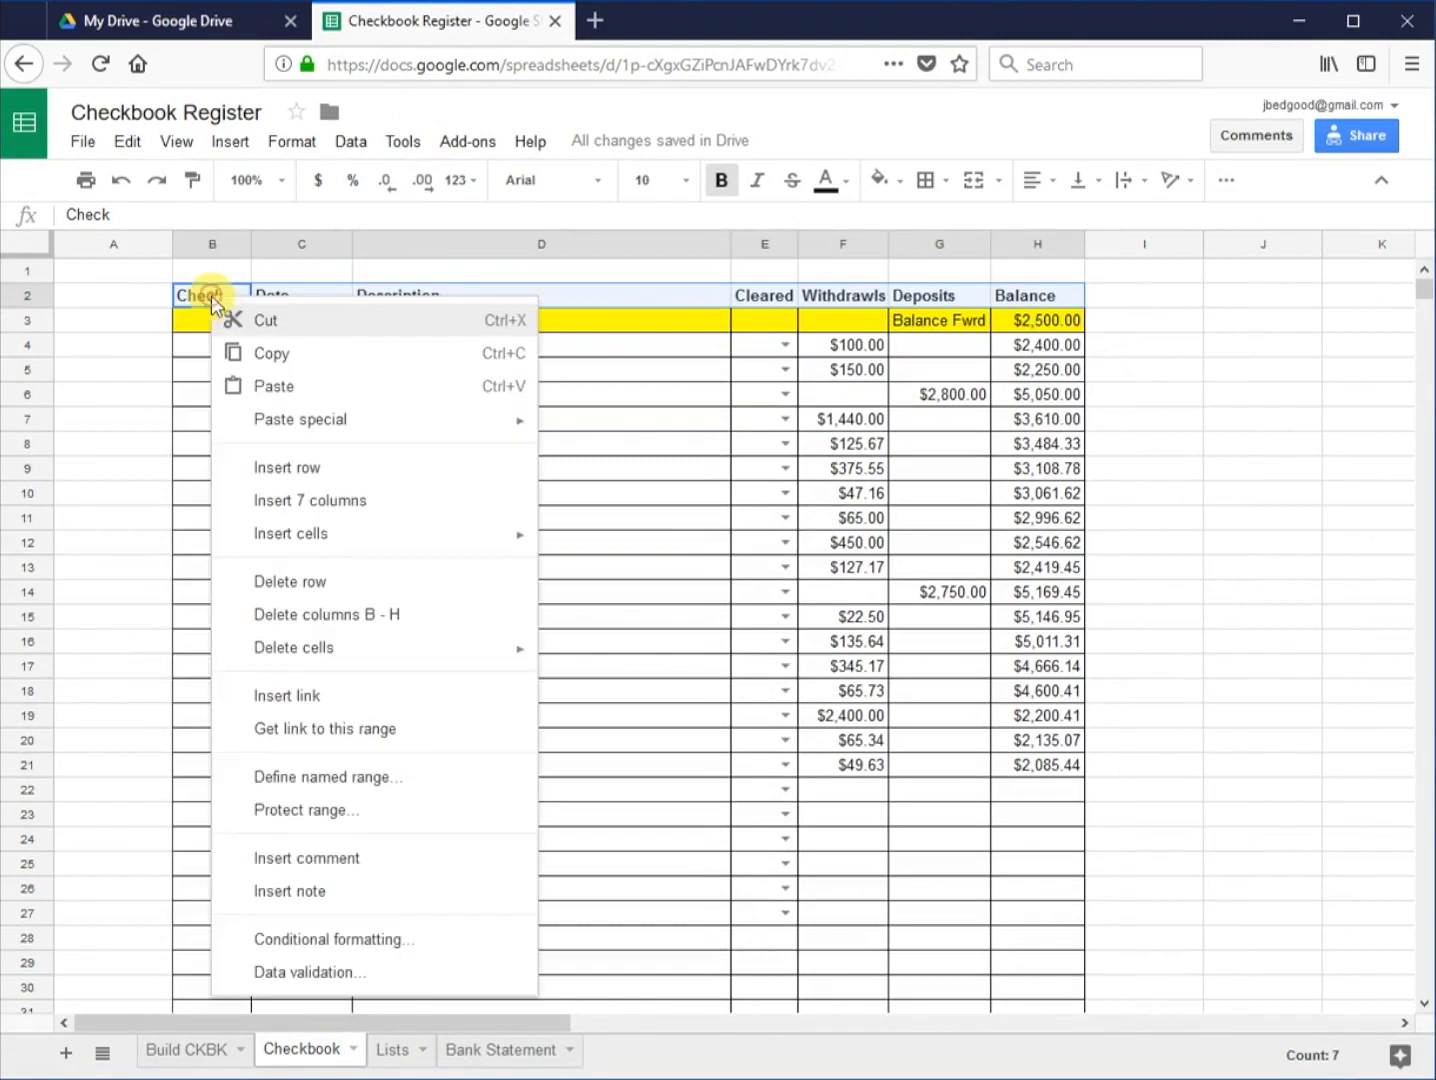
left_click(279, 360)
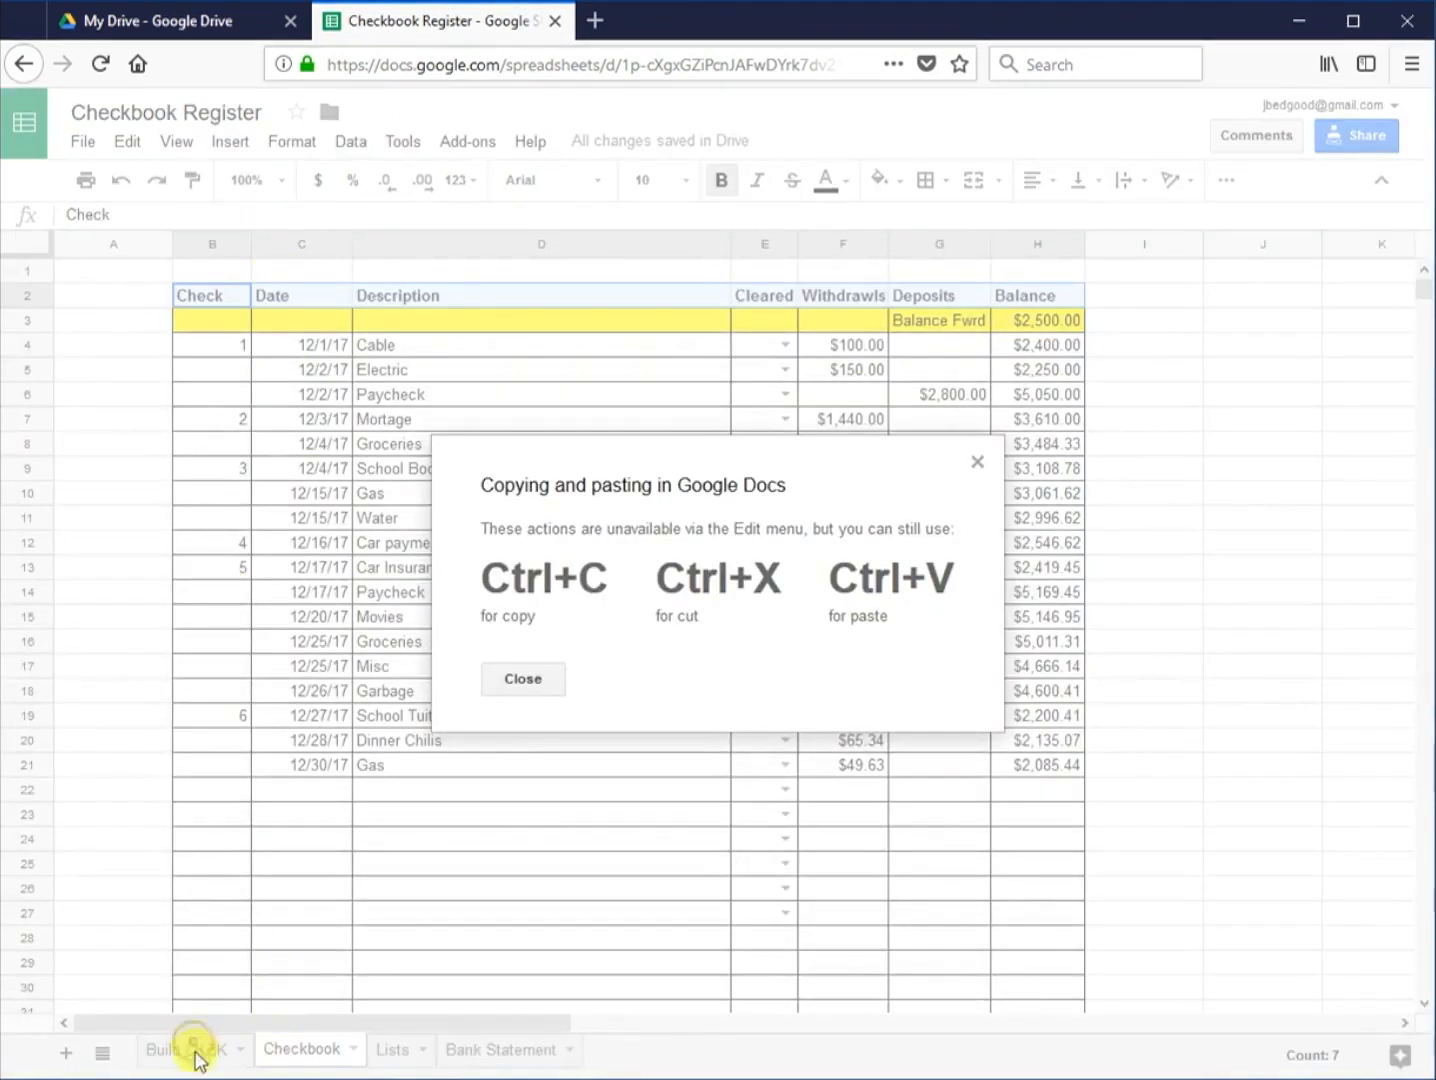
left_click(528, 680)
left_click(196, 1048)
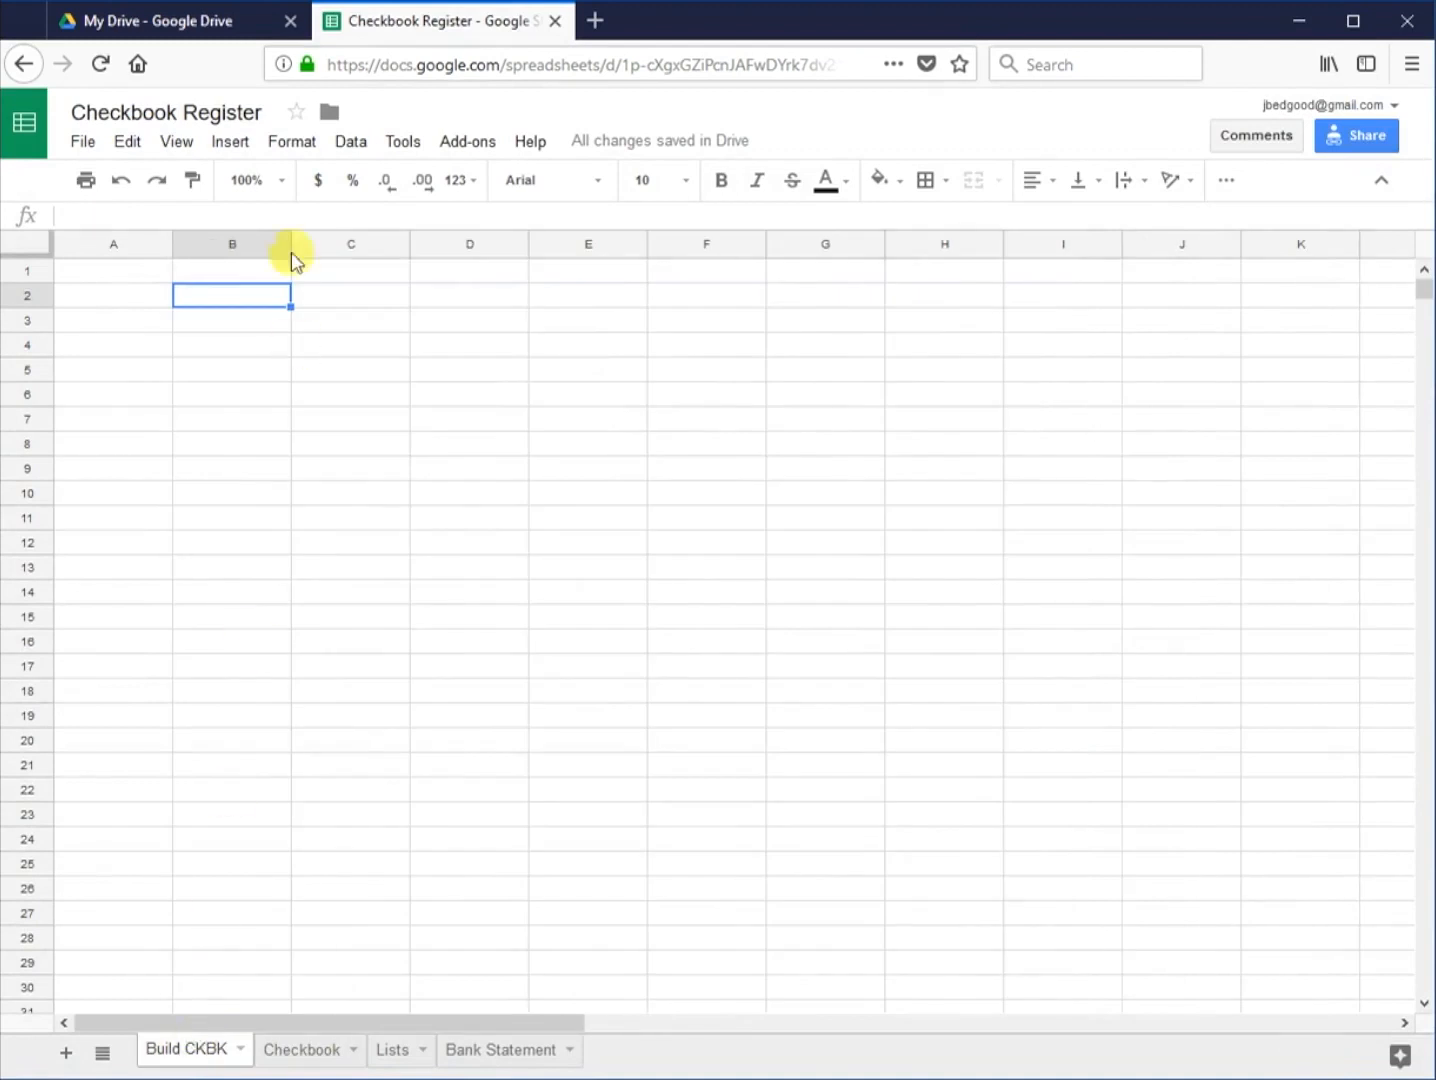
right_click(256, 296)
left_click(279, 360)
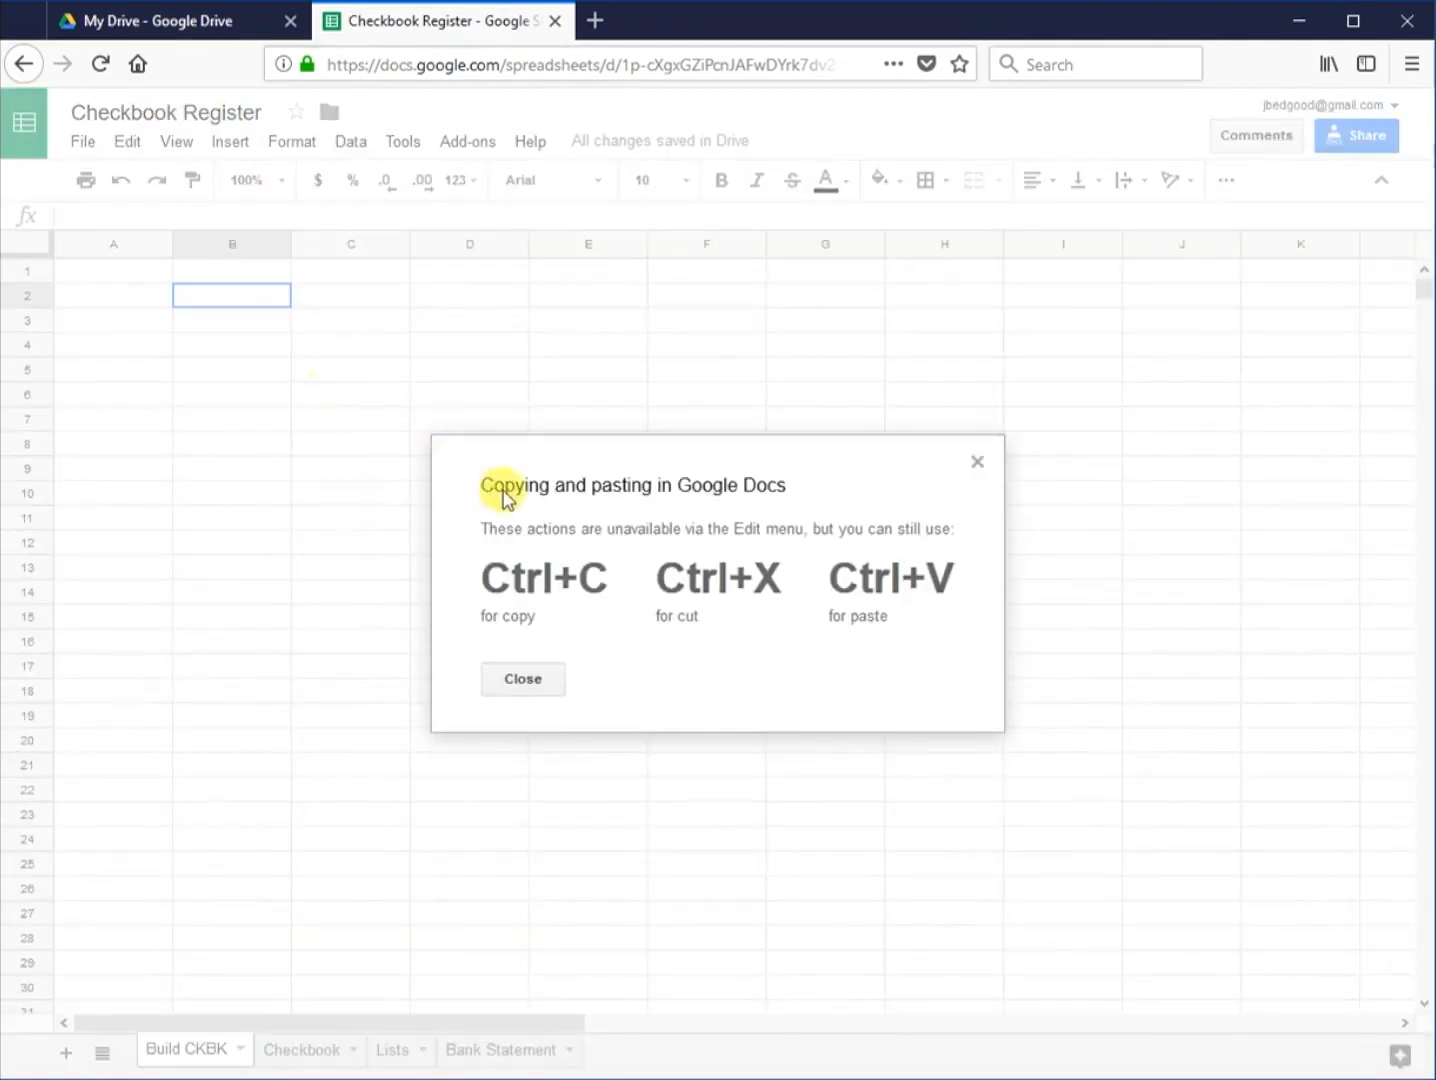
key("ctrl+v")
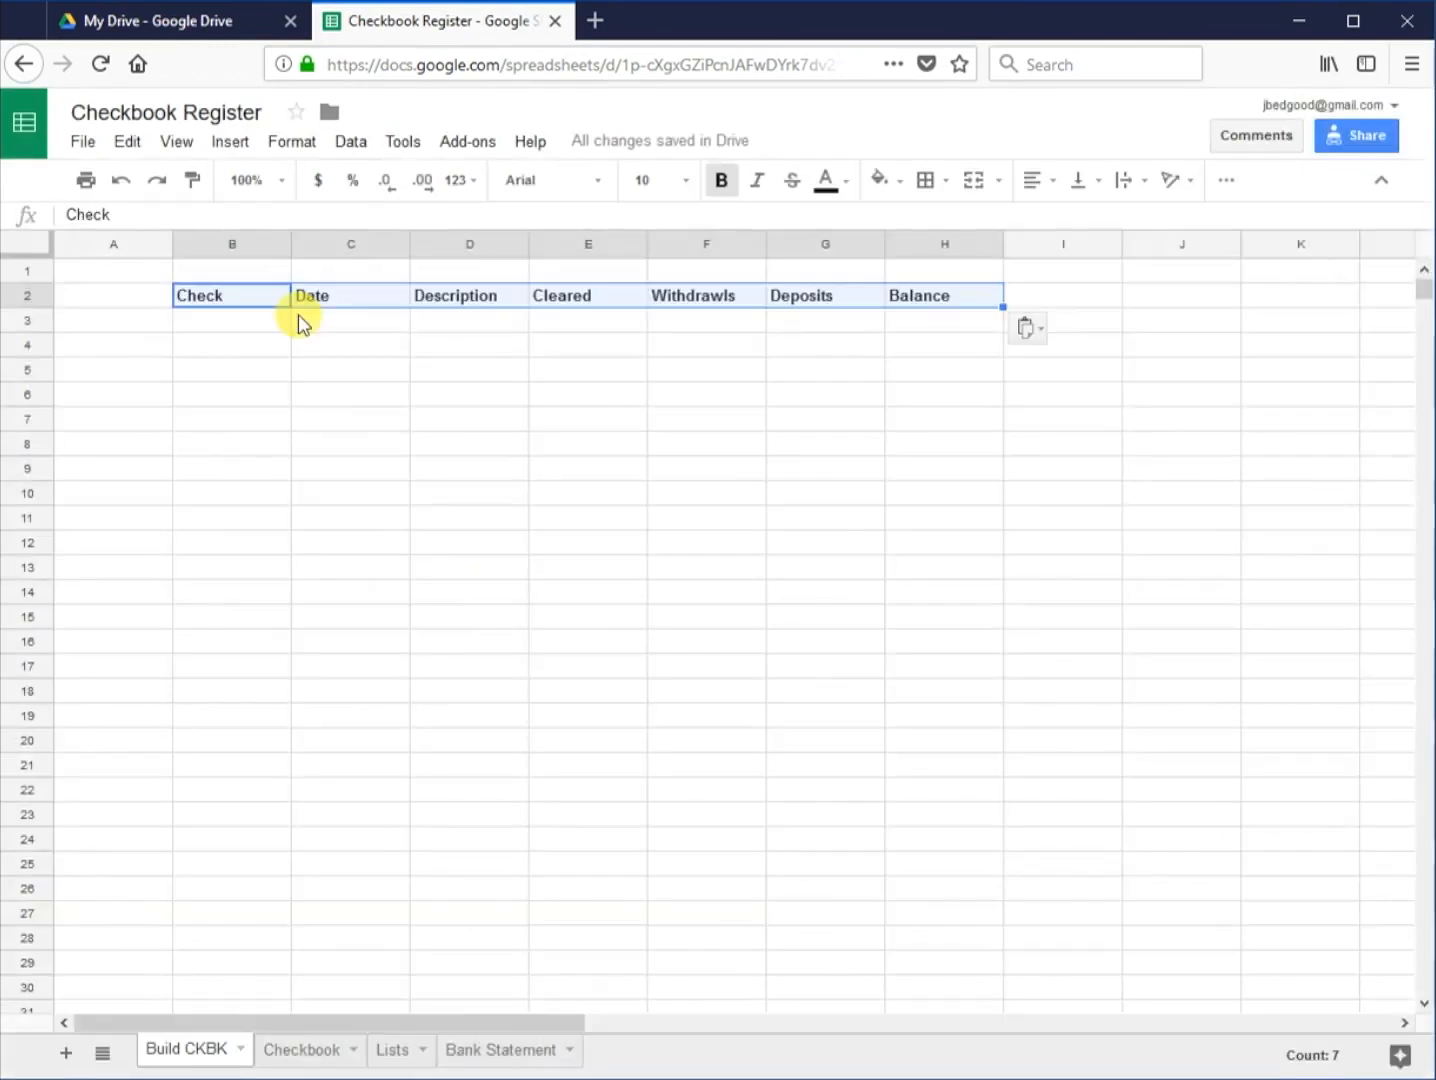
Step: Widen the Description column to more than twice its width
left_click(231, 321)
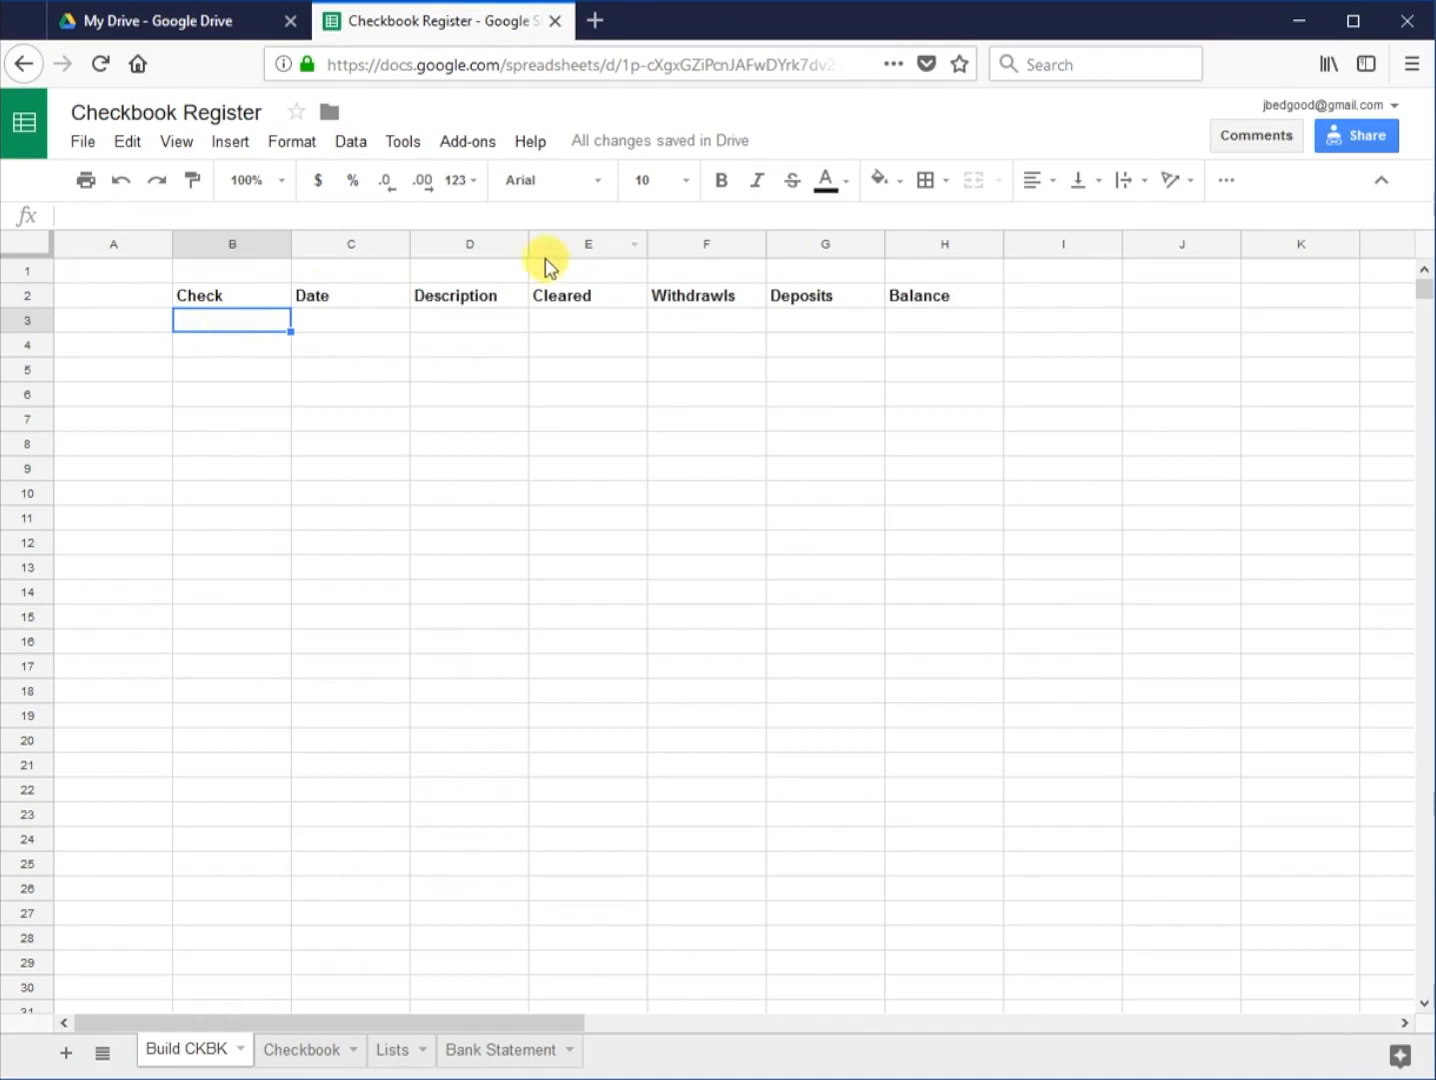
left_click_drag(528, 244, 692, 250)
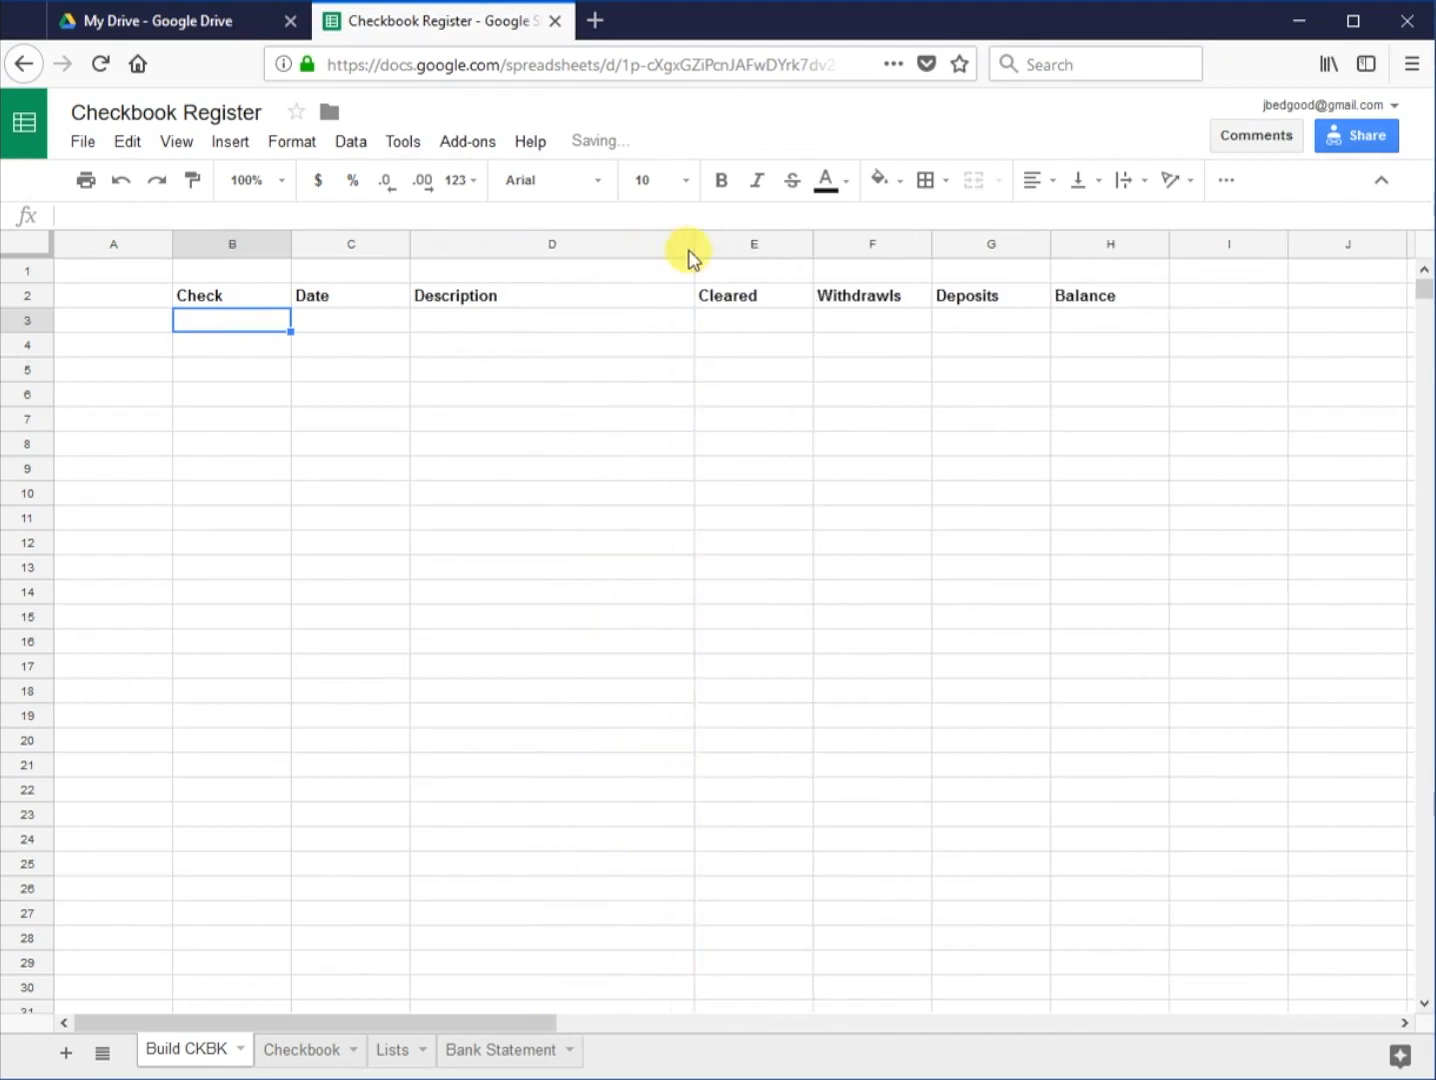
left_click(585, 321)
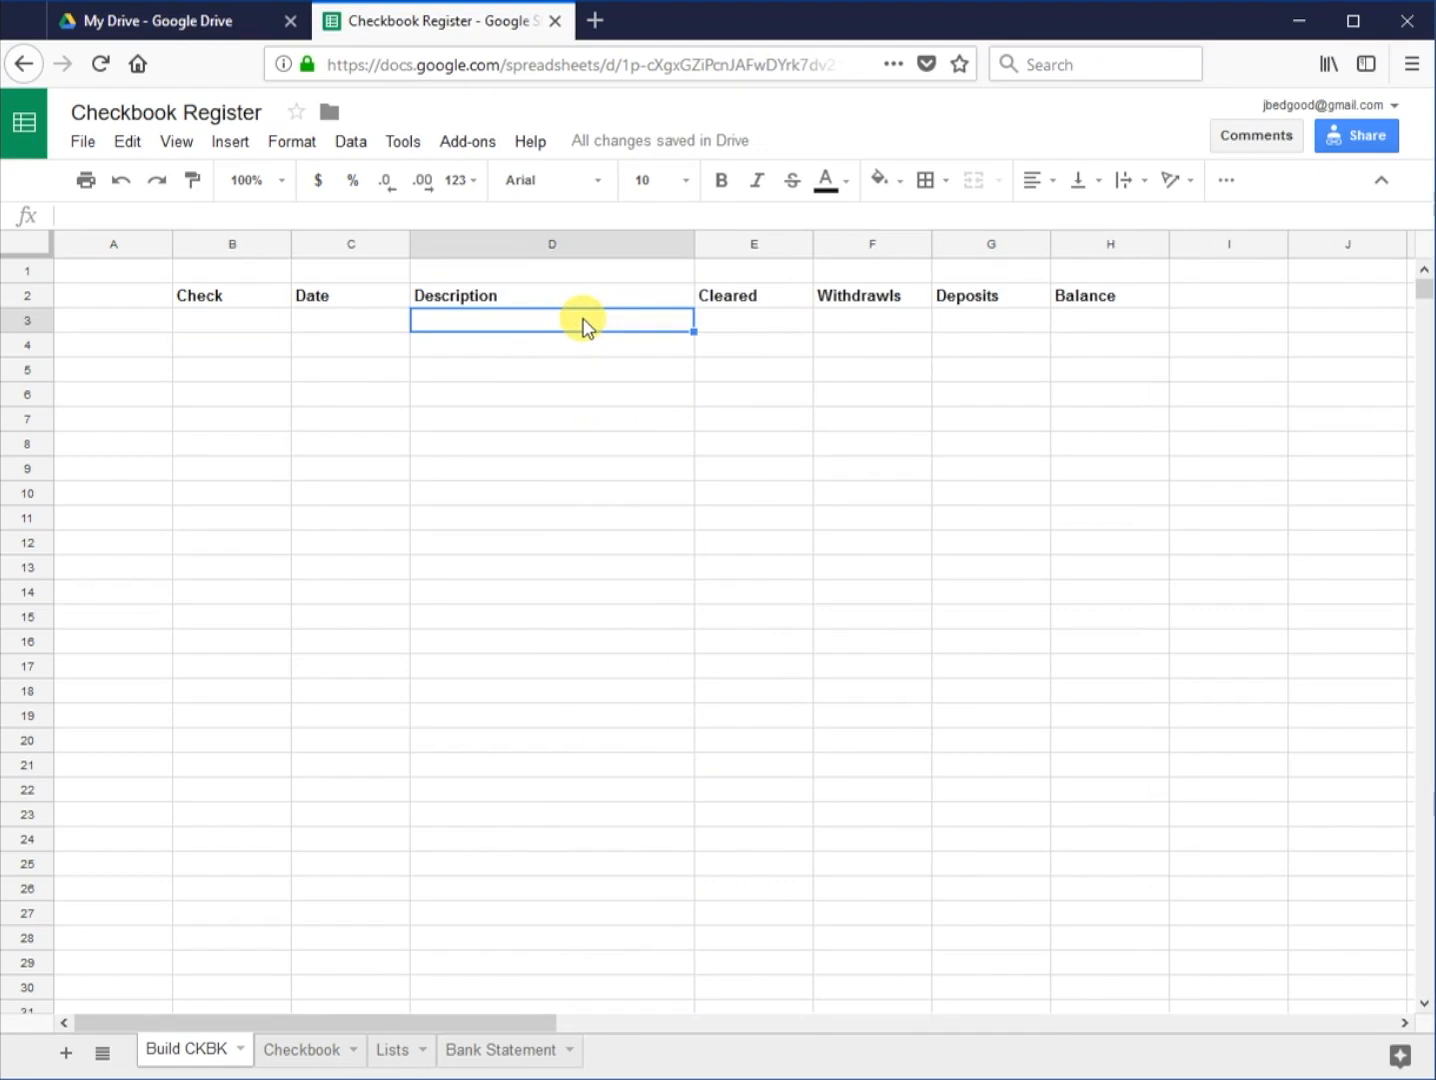
Step: Go through row 3 cell by cell to review the register columns from Check to Balance
left_click(232, 321)
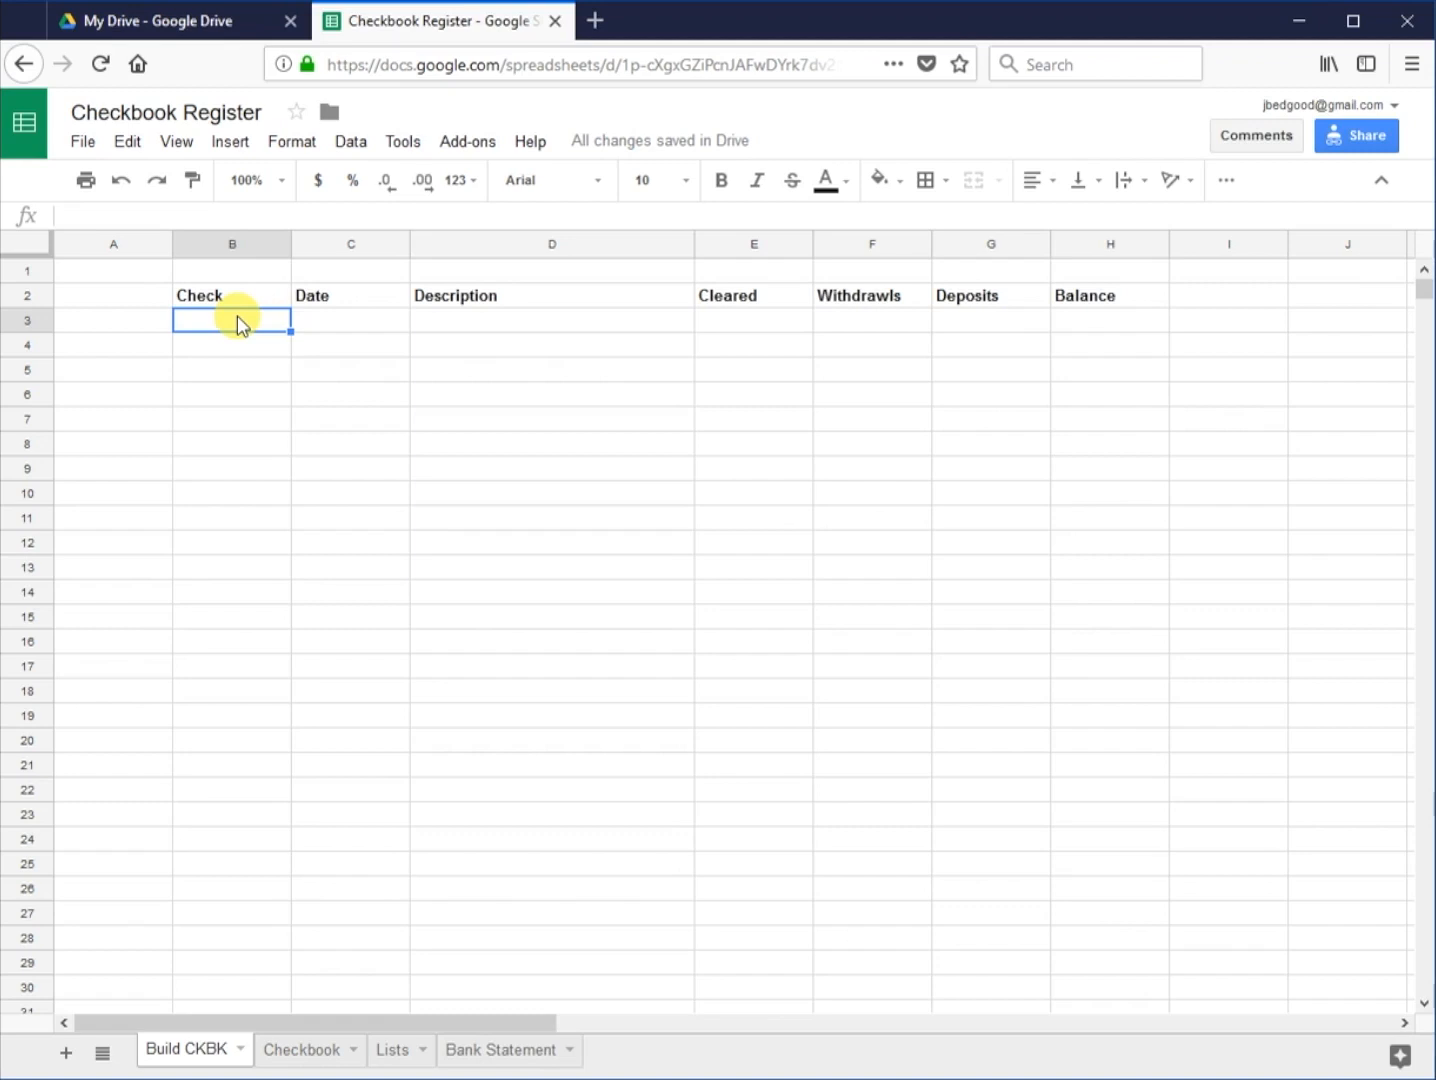
left_click(341, 322)
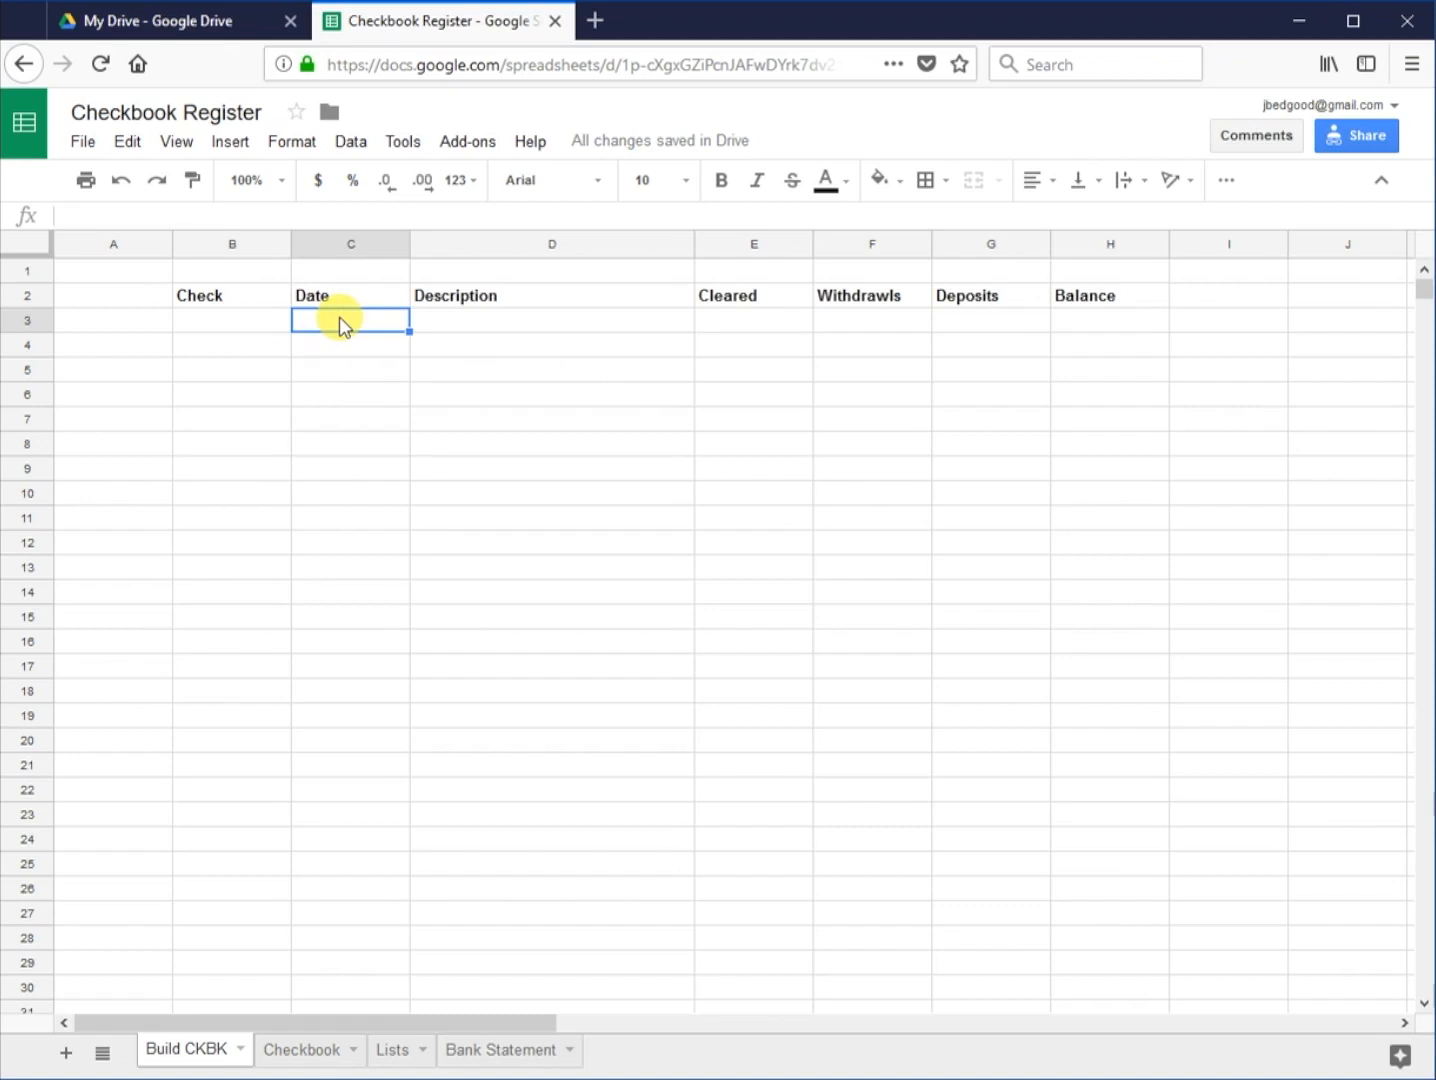
left_click(472, 322)
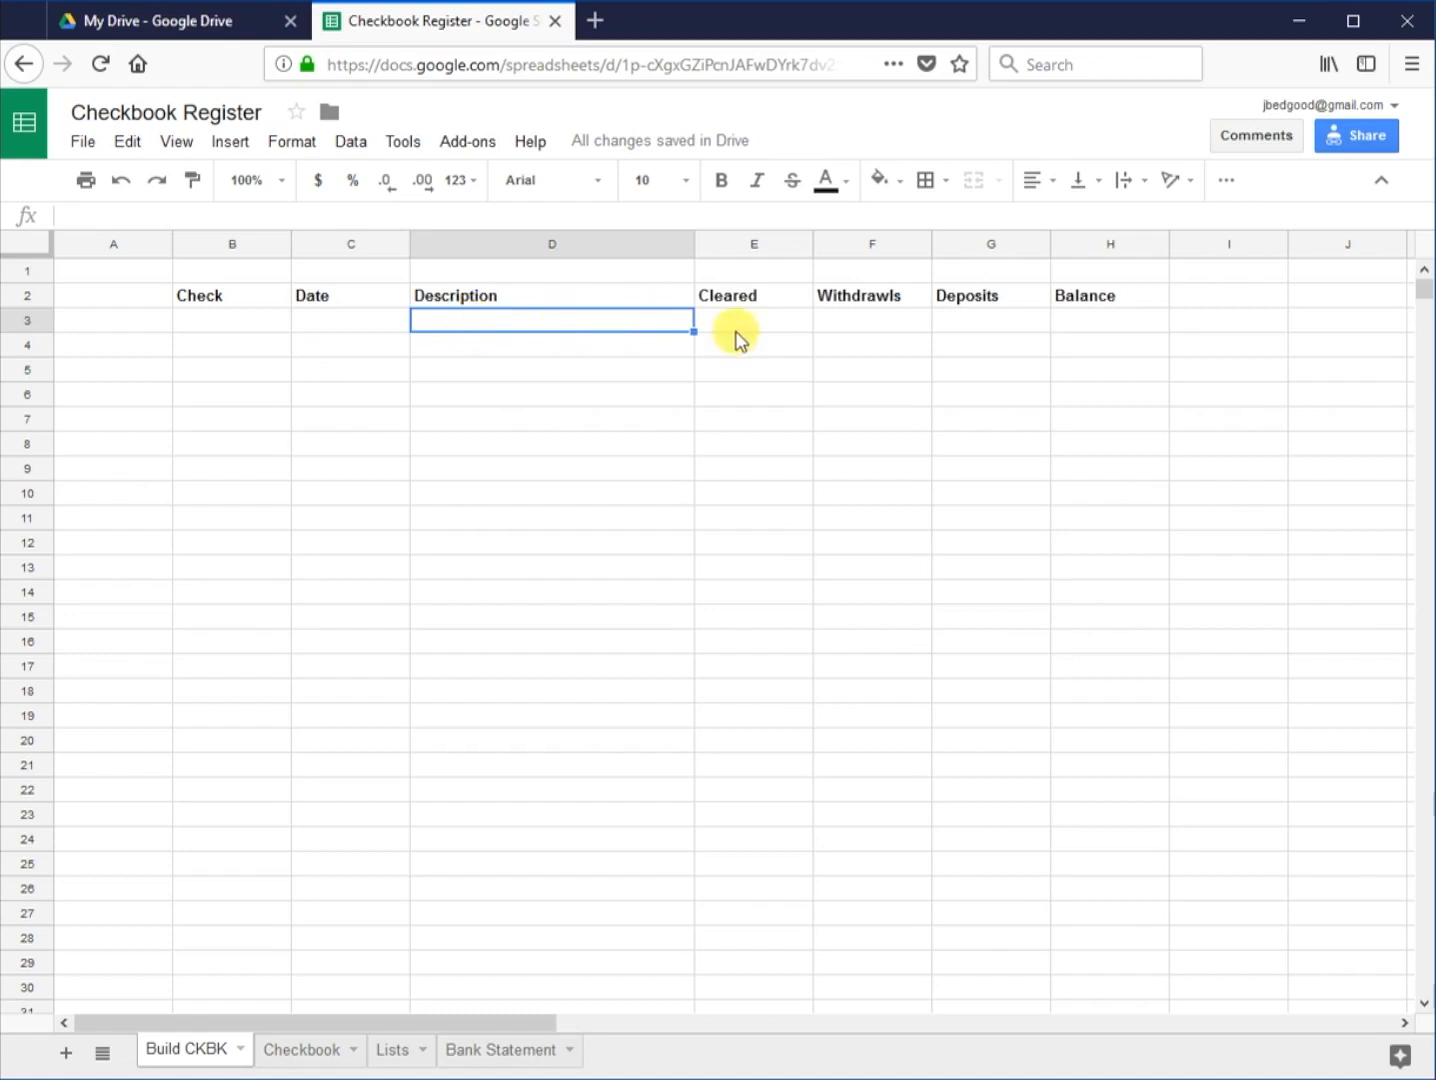
left_click(750, 320)
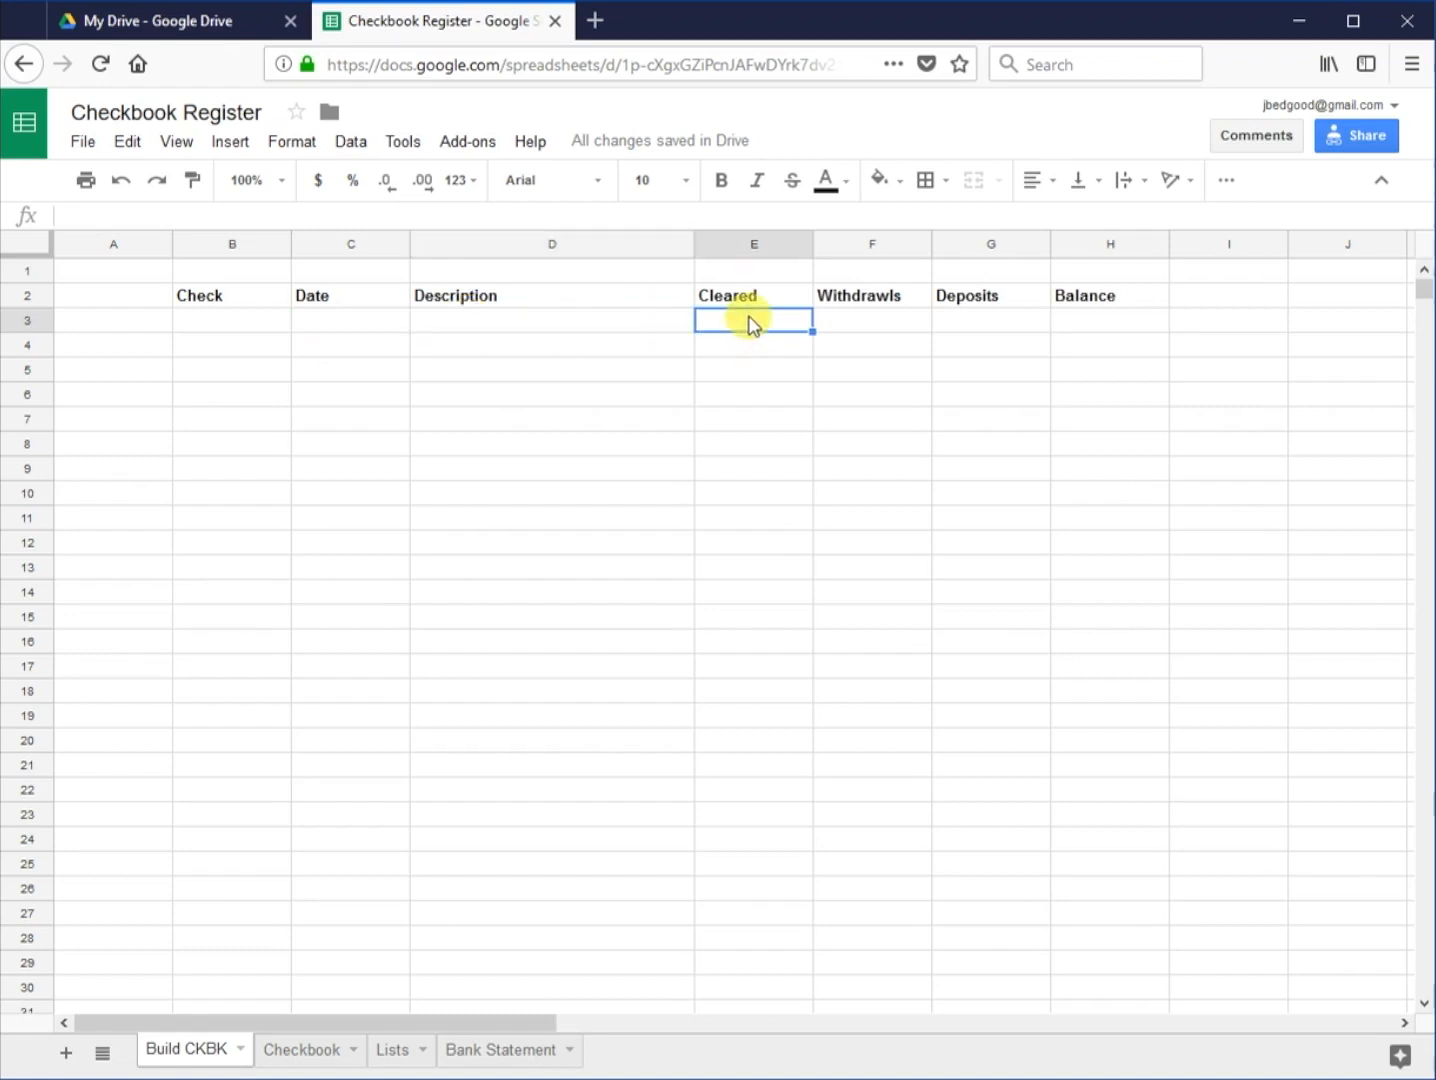
left_click(852, 326)
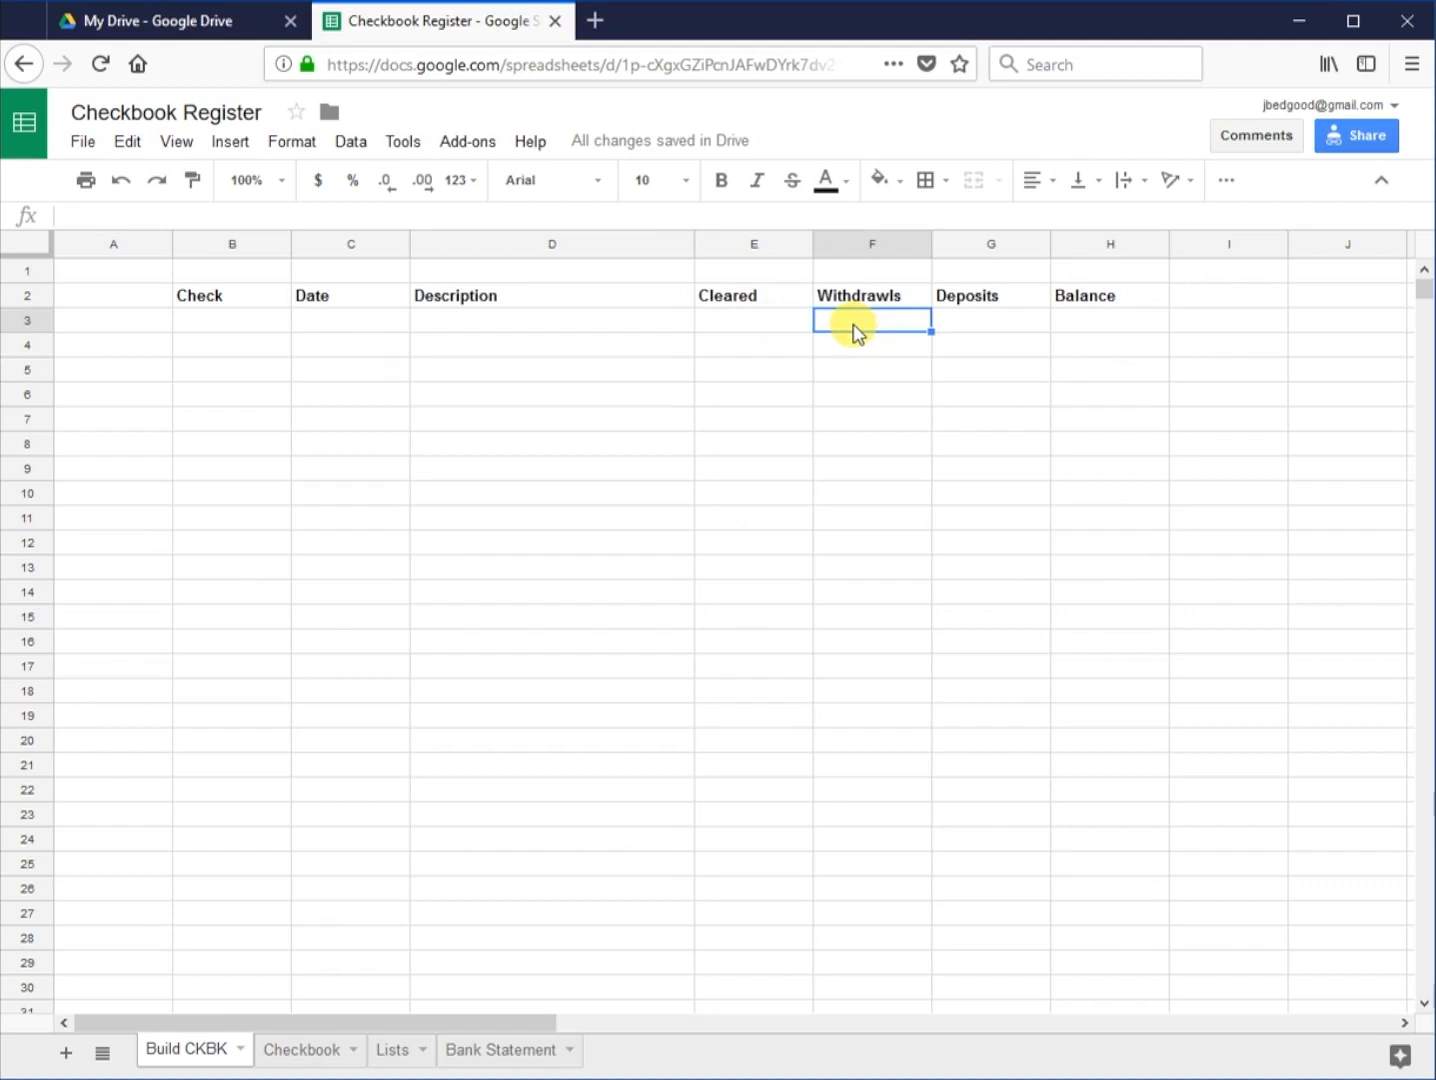
left_click(1026, 324)
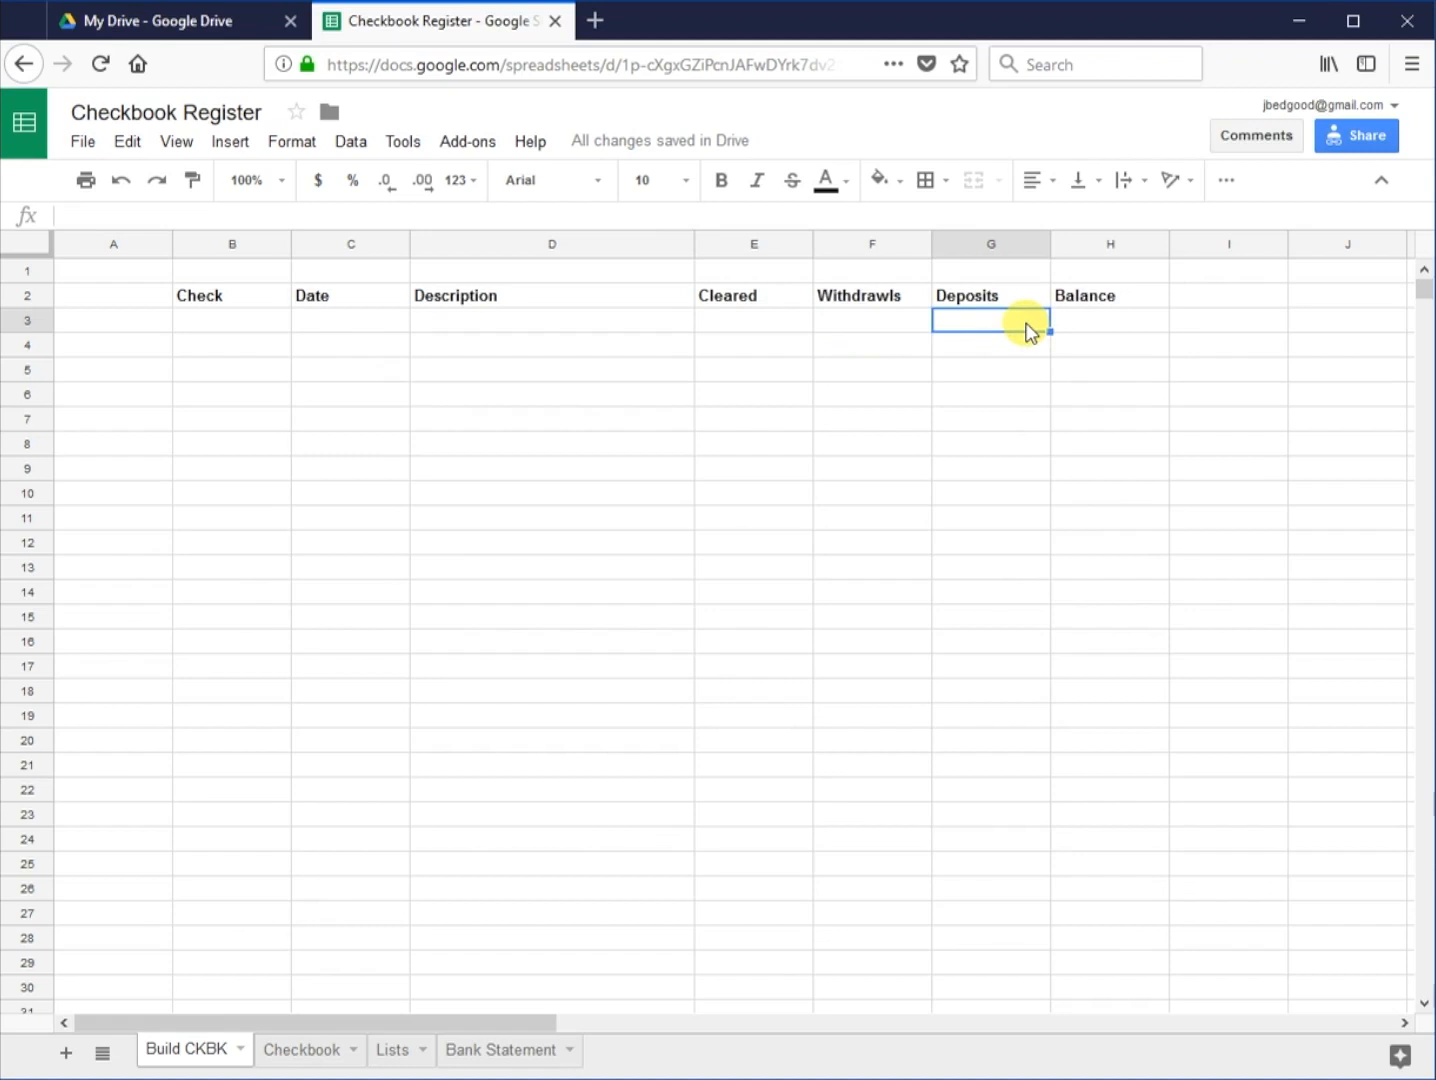
left_click(1064, 324)
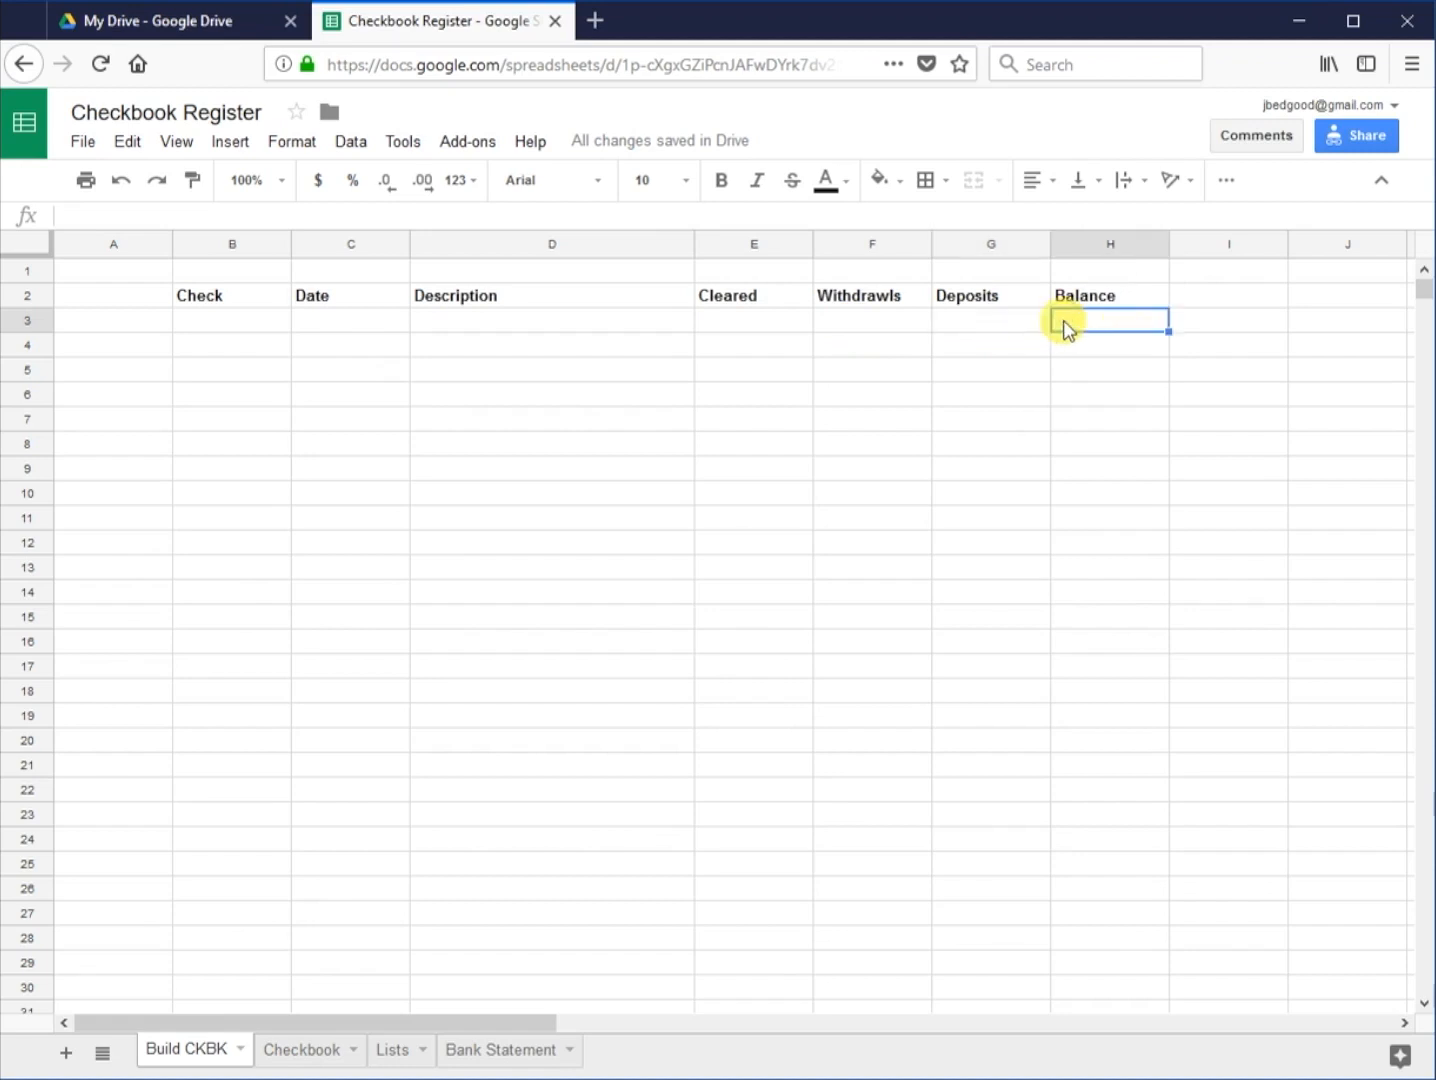
Step: Fill cells B3:H3 below the headers with yellow
left_click(205, 321)
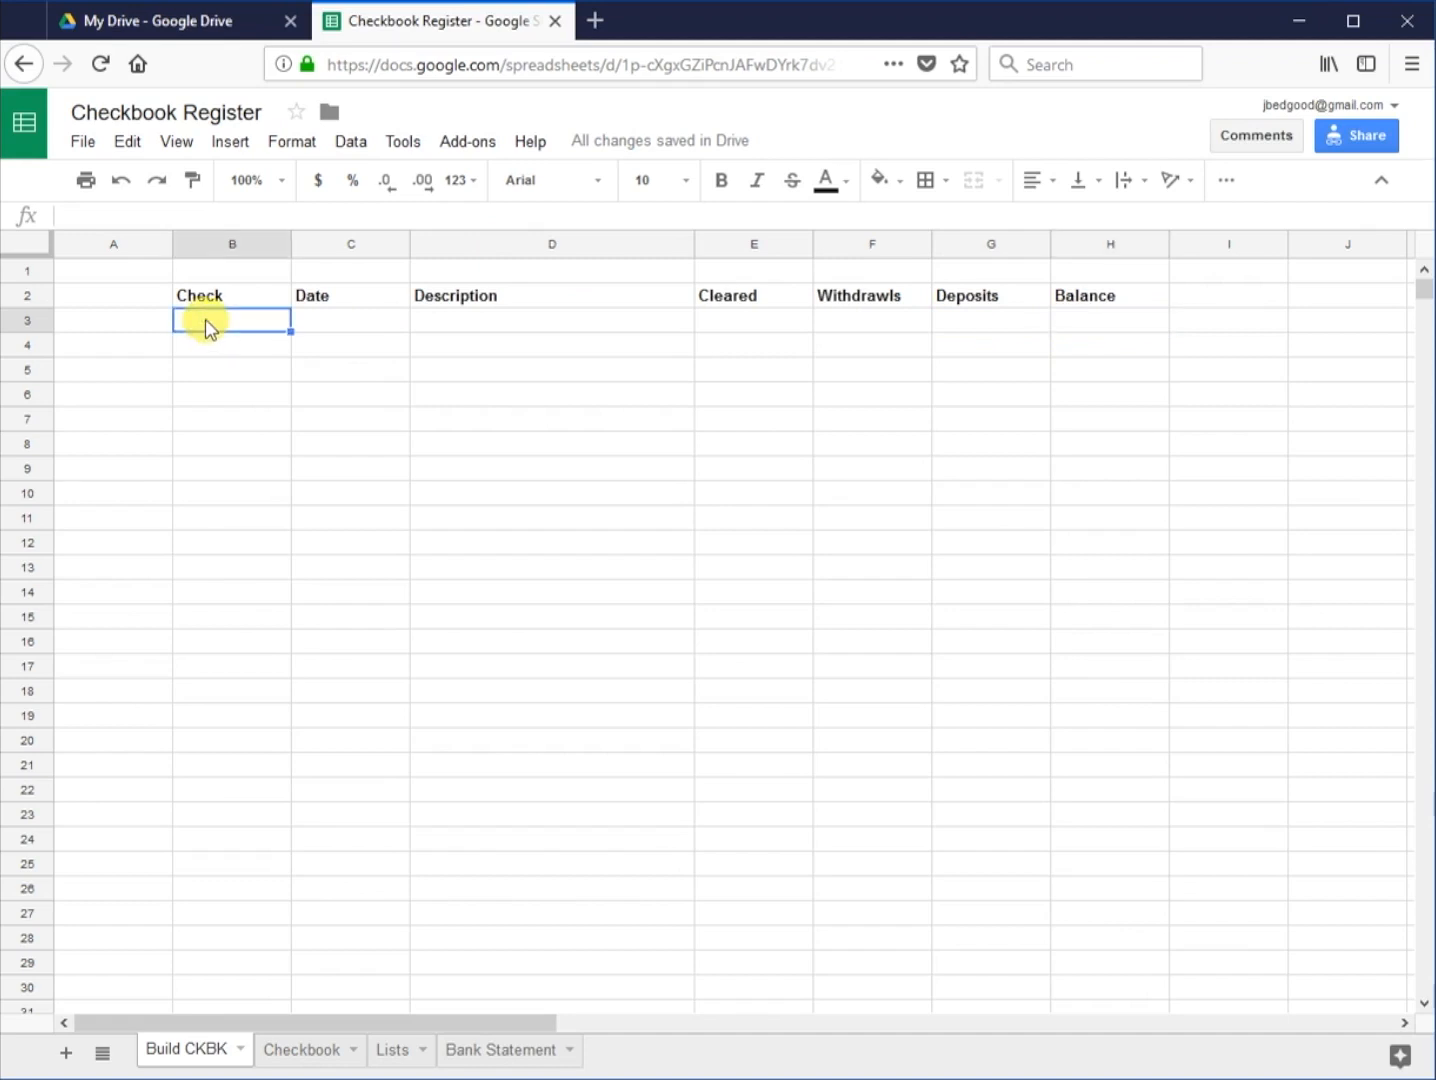
left_click_drag(205, 319, 1063, 327)
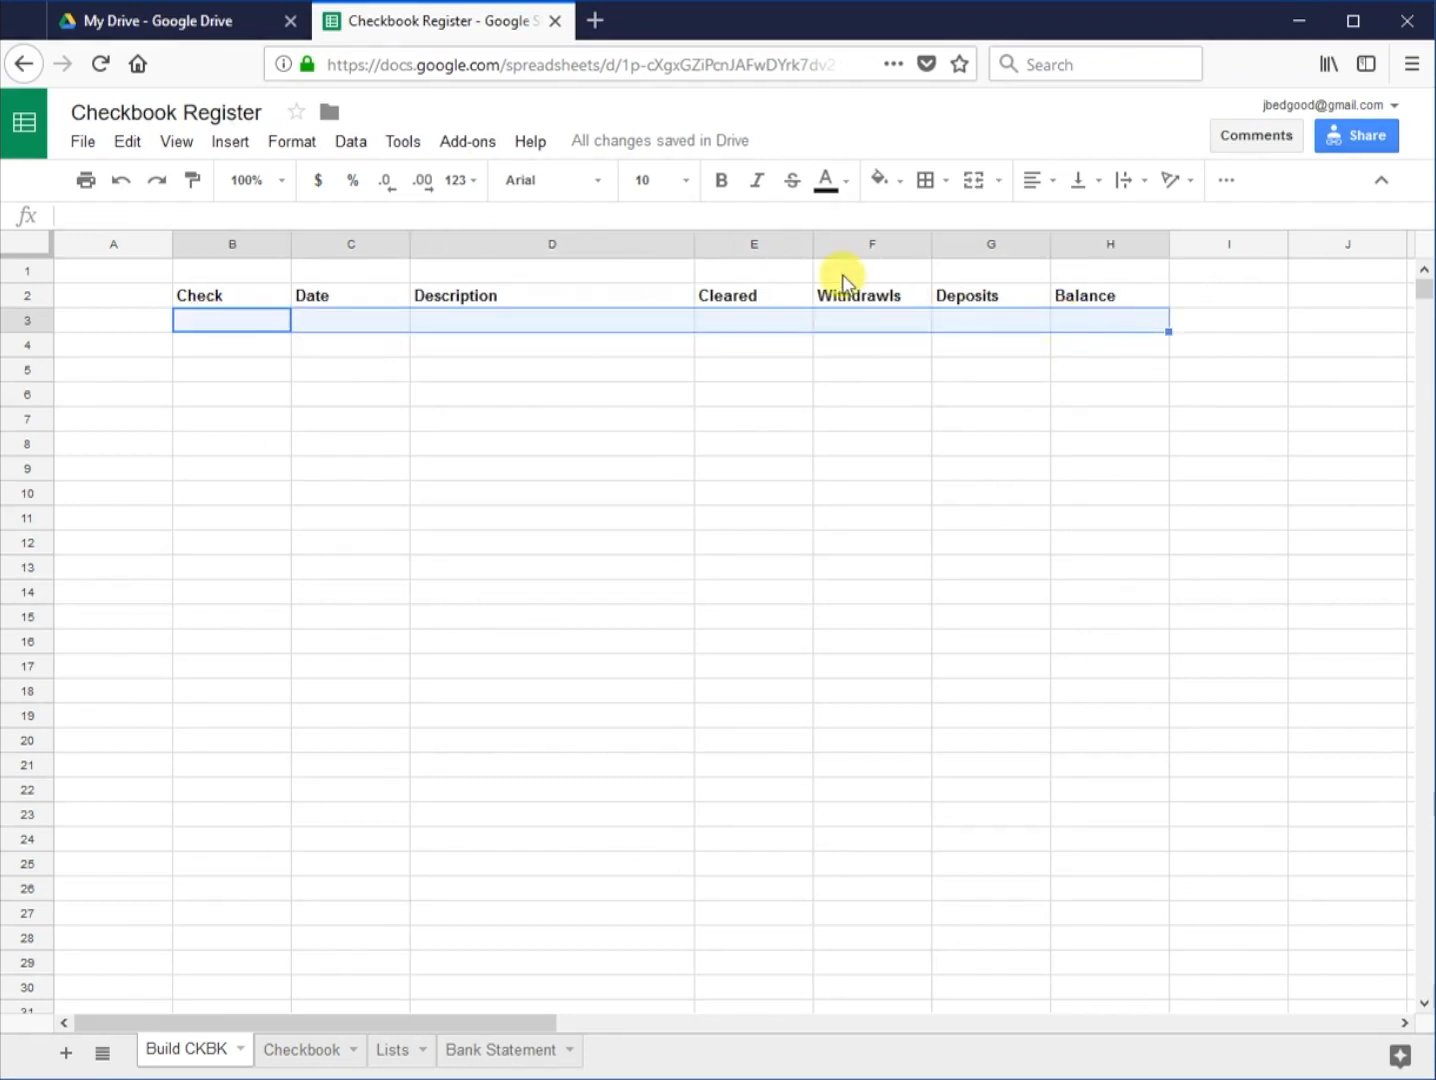
left_click(893, 182)
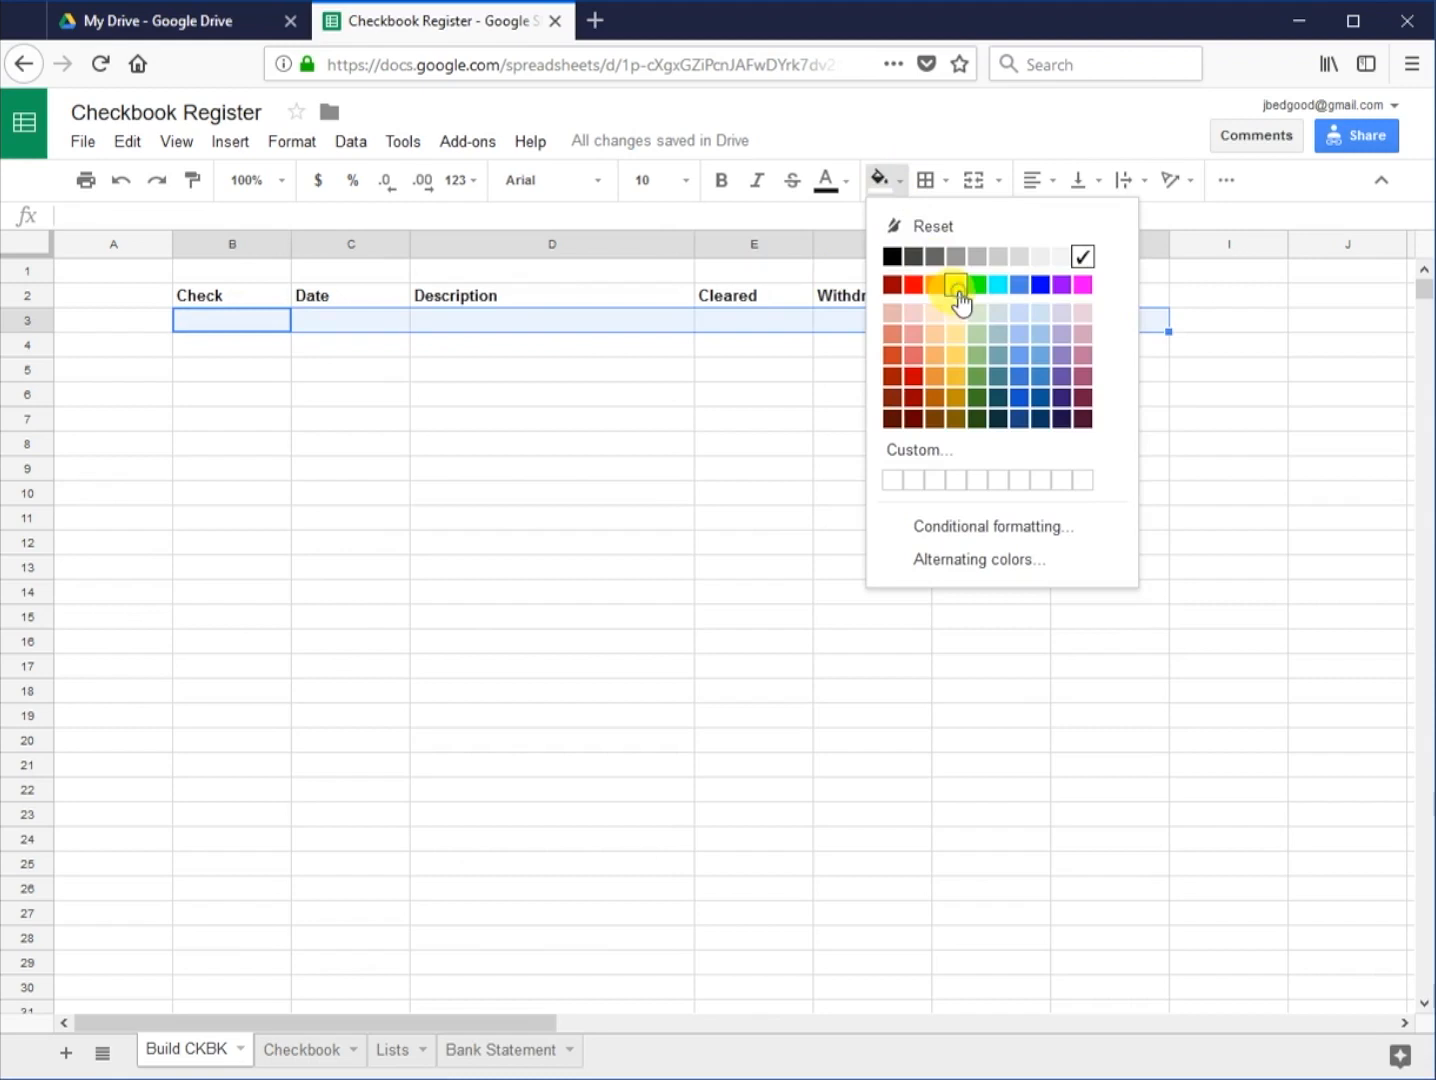
left_click(956, 285)
Step: Enter "Balance Previous" in cell G3 and widen the Deposits column slightly to fit the label
left_click(1083, 325)
left_click(972, 322)
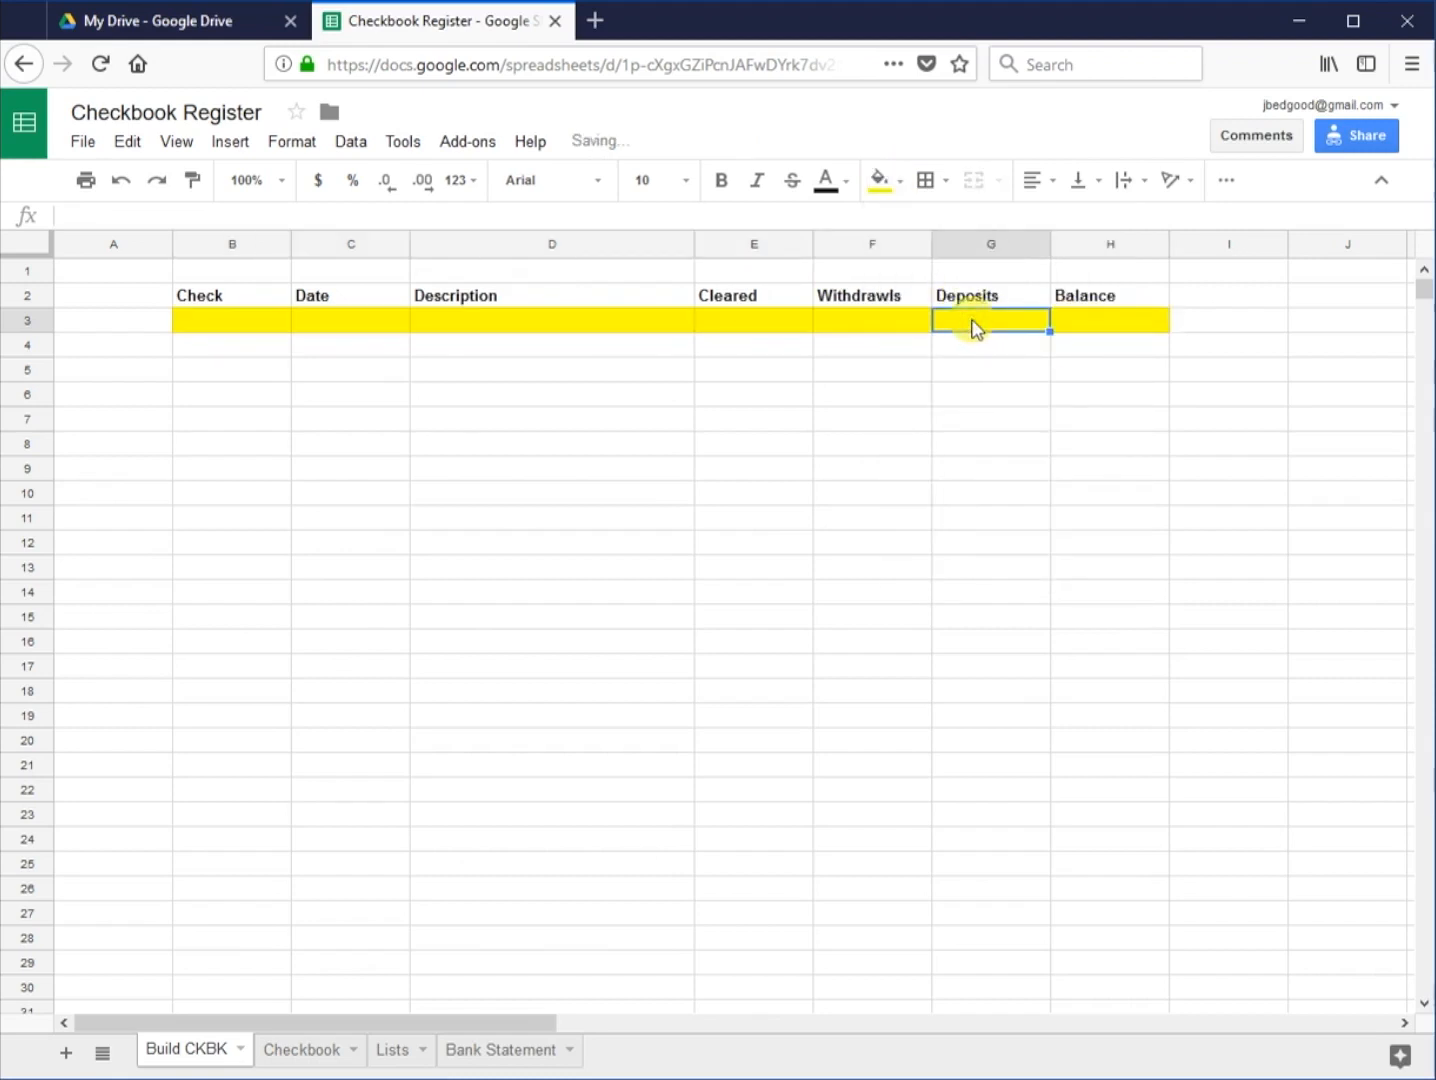
type("Bala")
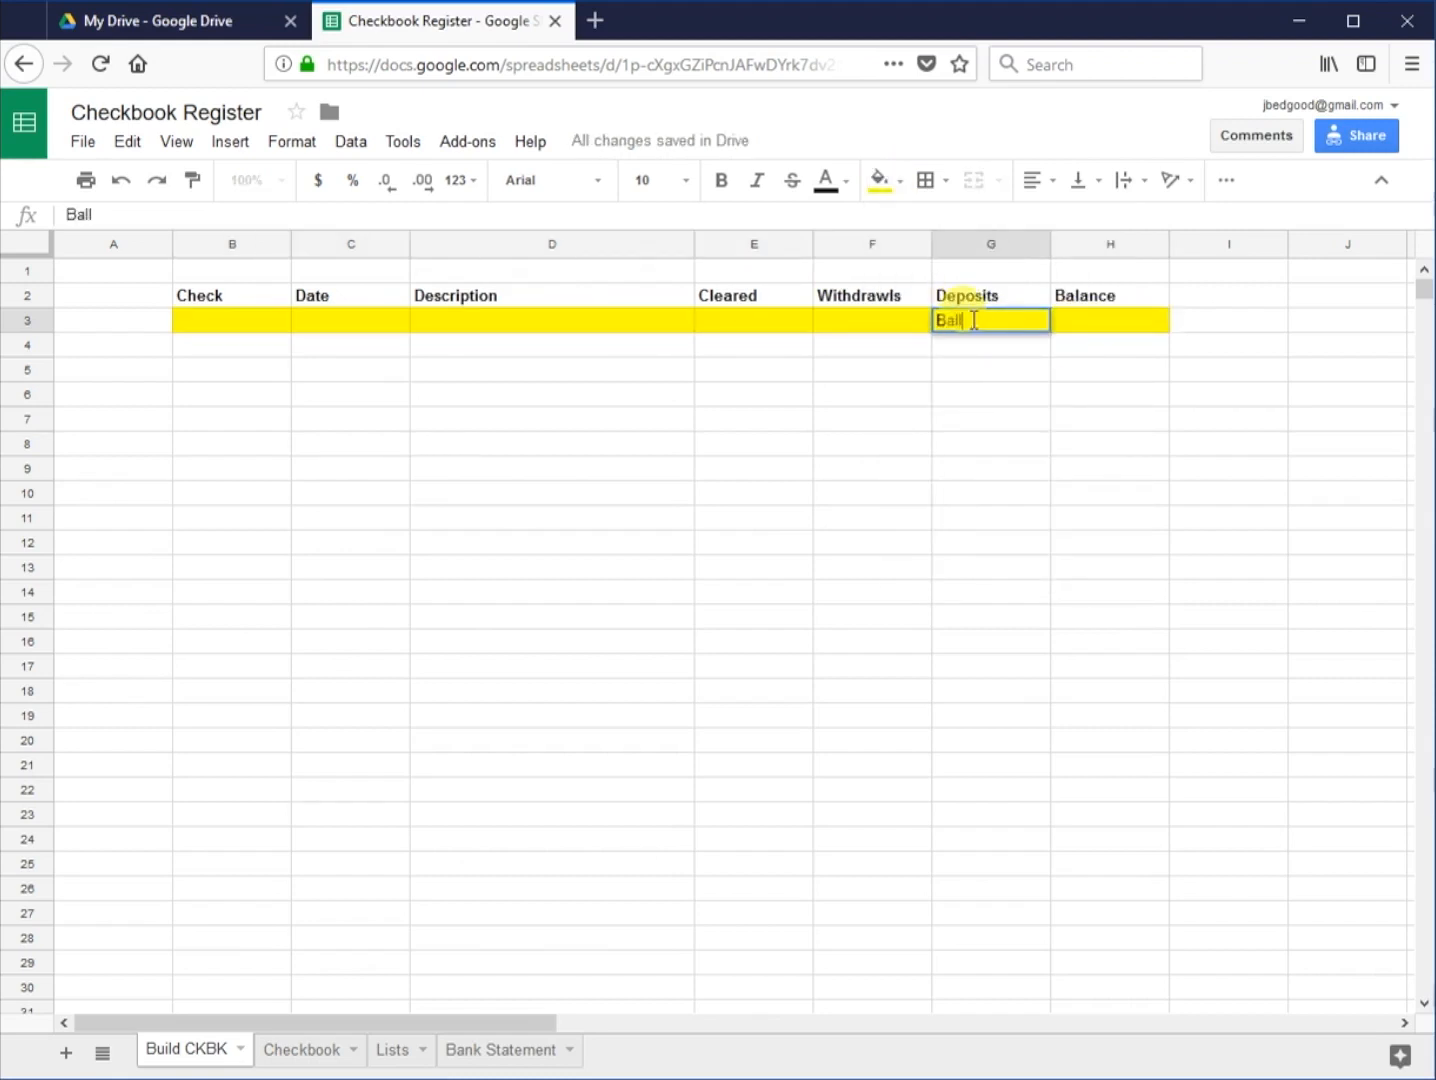
key("BackSpace")
type("ance Prevei")
key("BackSpace")
key("BackSpace")
type("ous")
key("BackSpace")
key("BackSpace")
key("BackSpace")
type("ious")
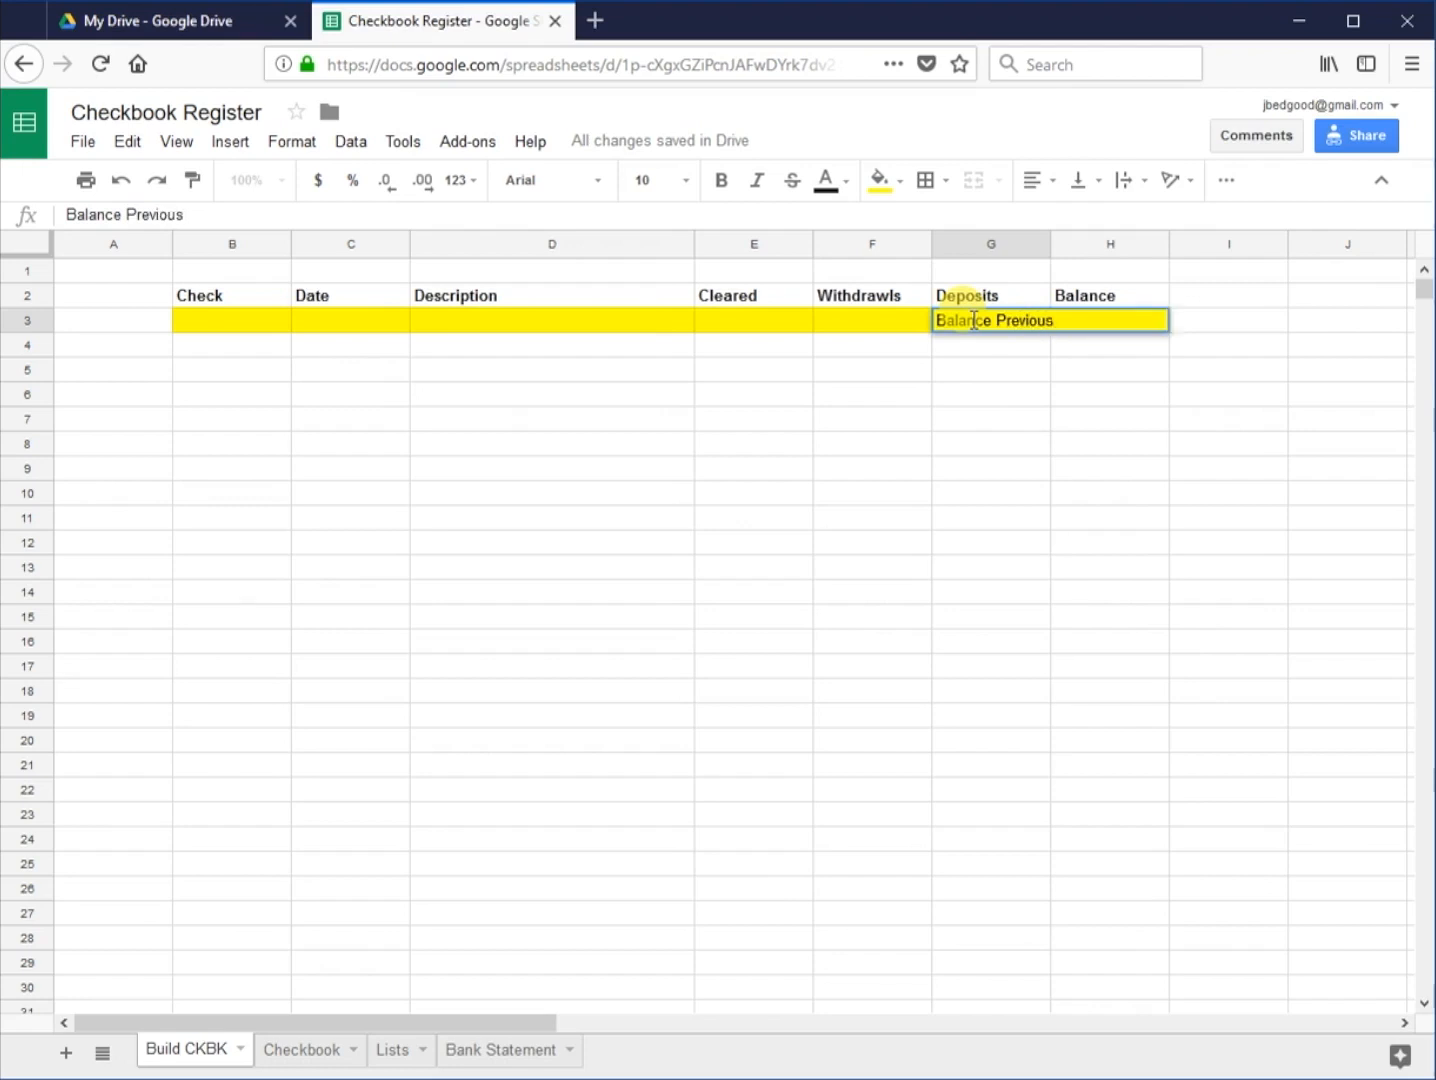
key("Tab")
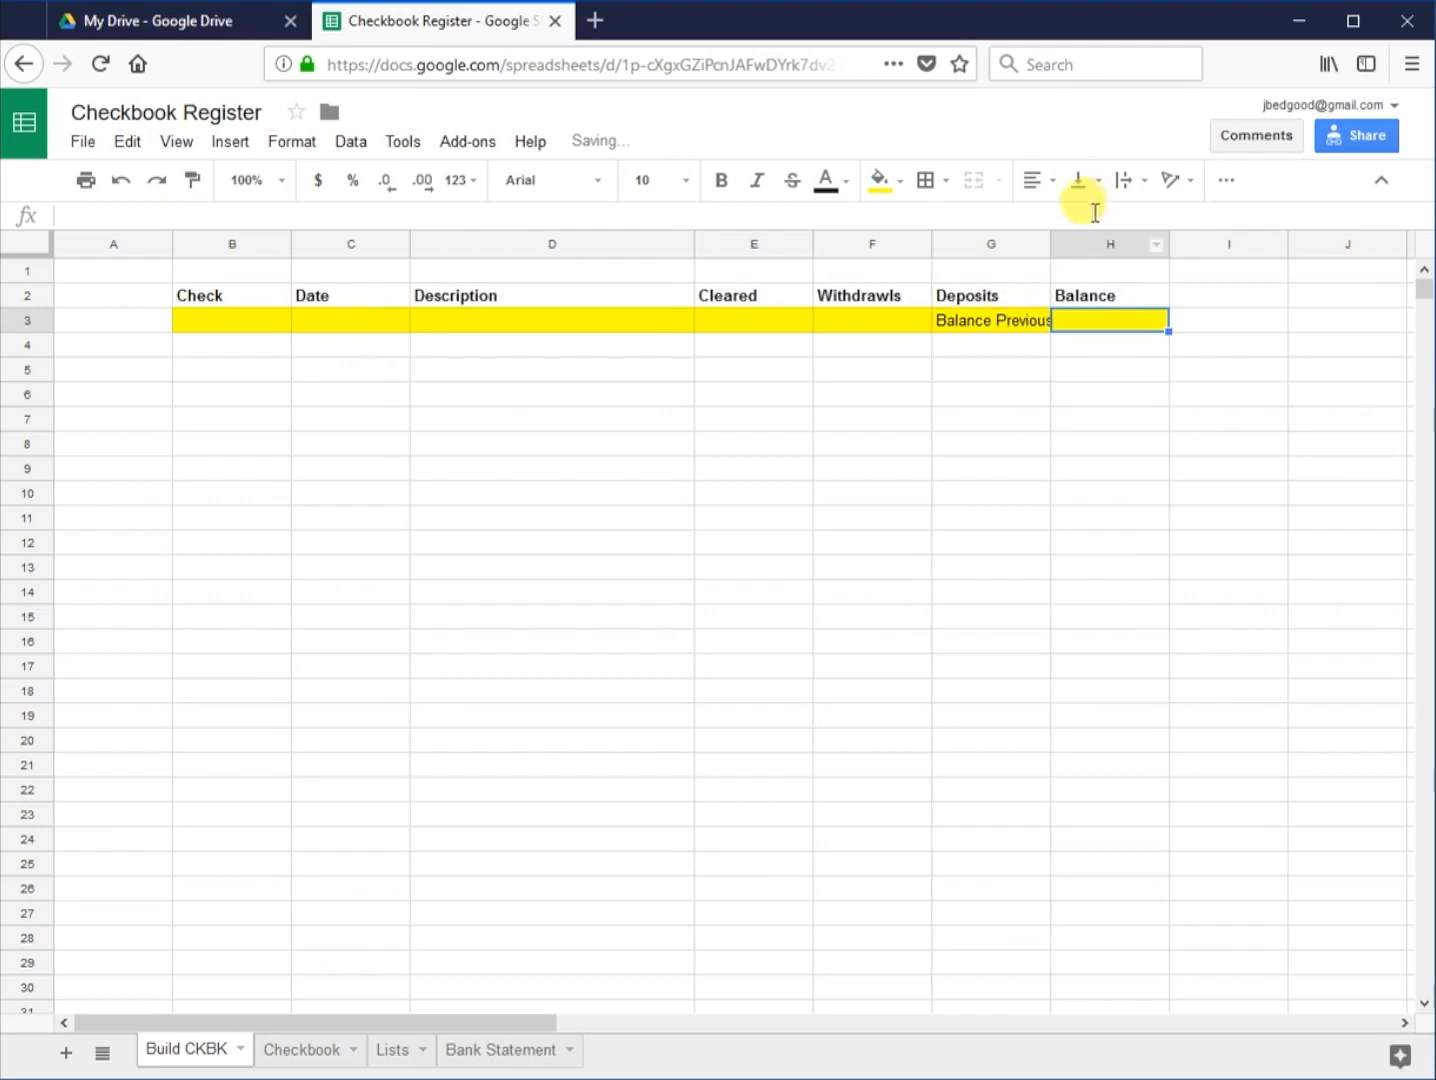
left_click_drag(1051, 243, 1059, 244)
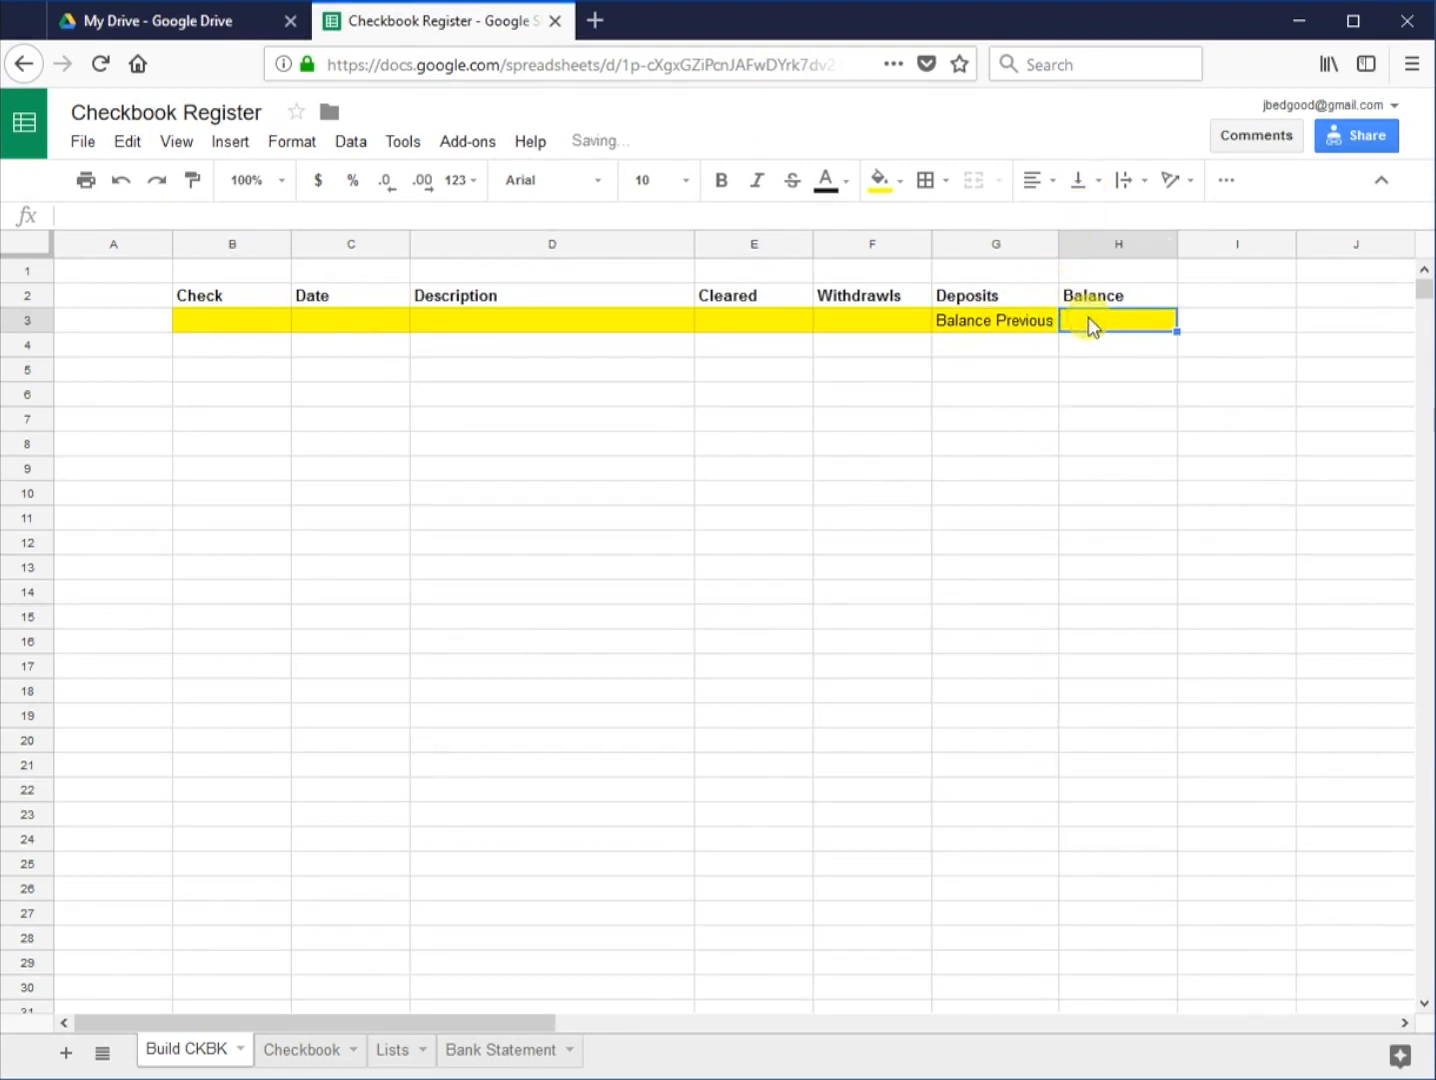
Step: Enter 2300 as the previous balance in cell H3
double_click(1090, 322)
type("2300")
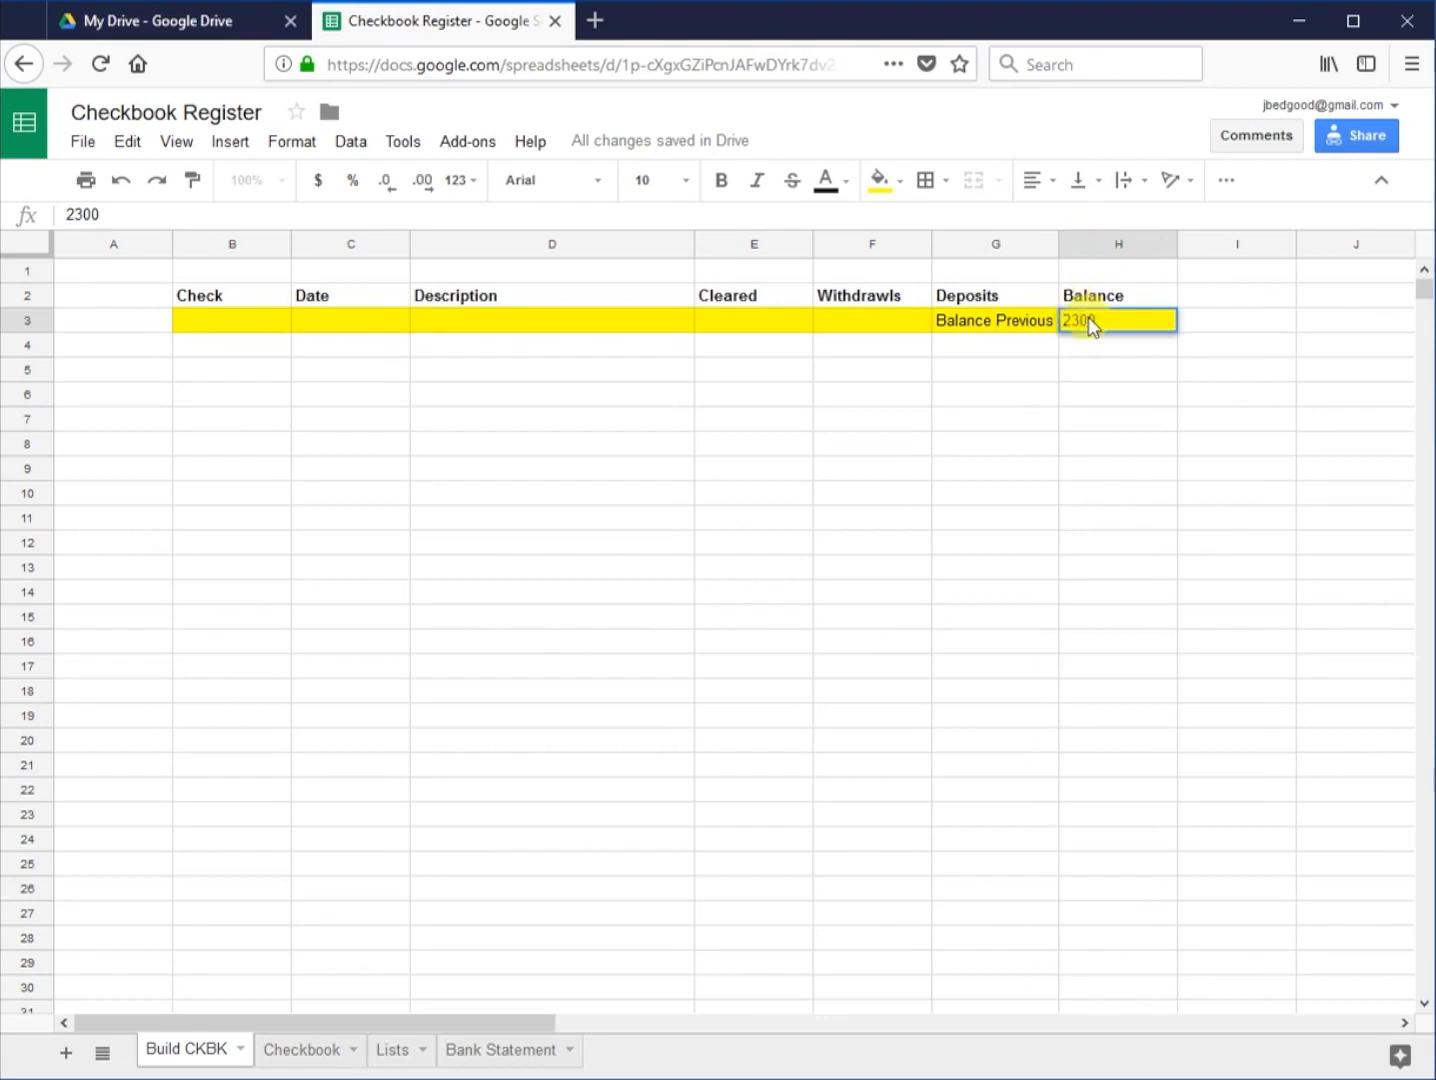
key("Return")
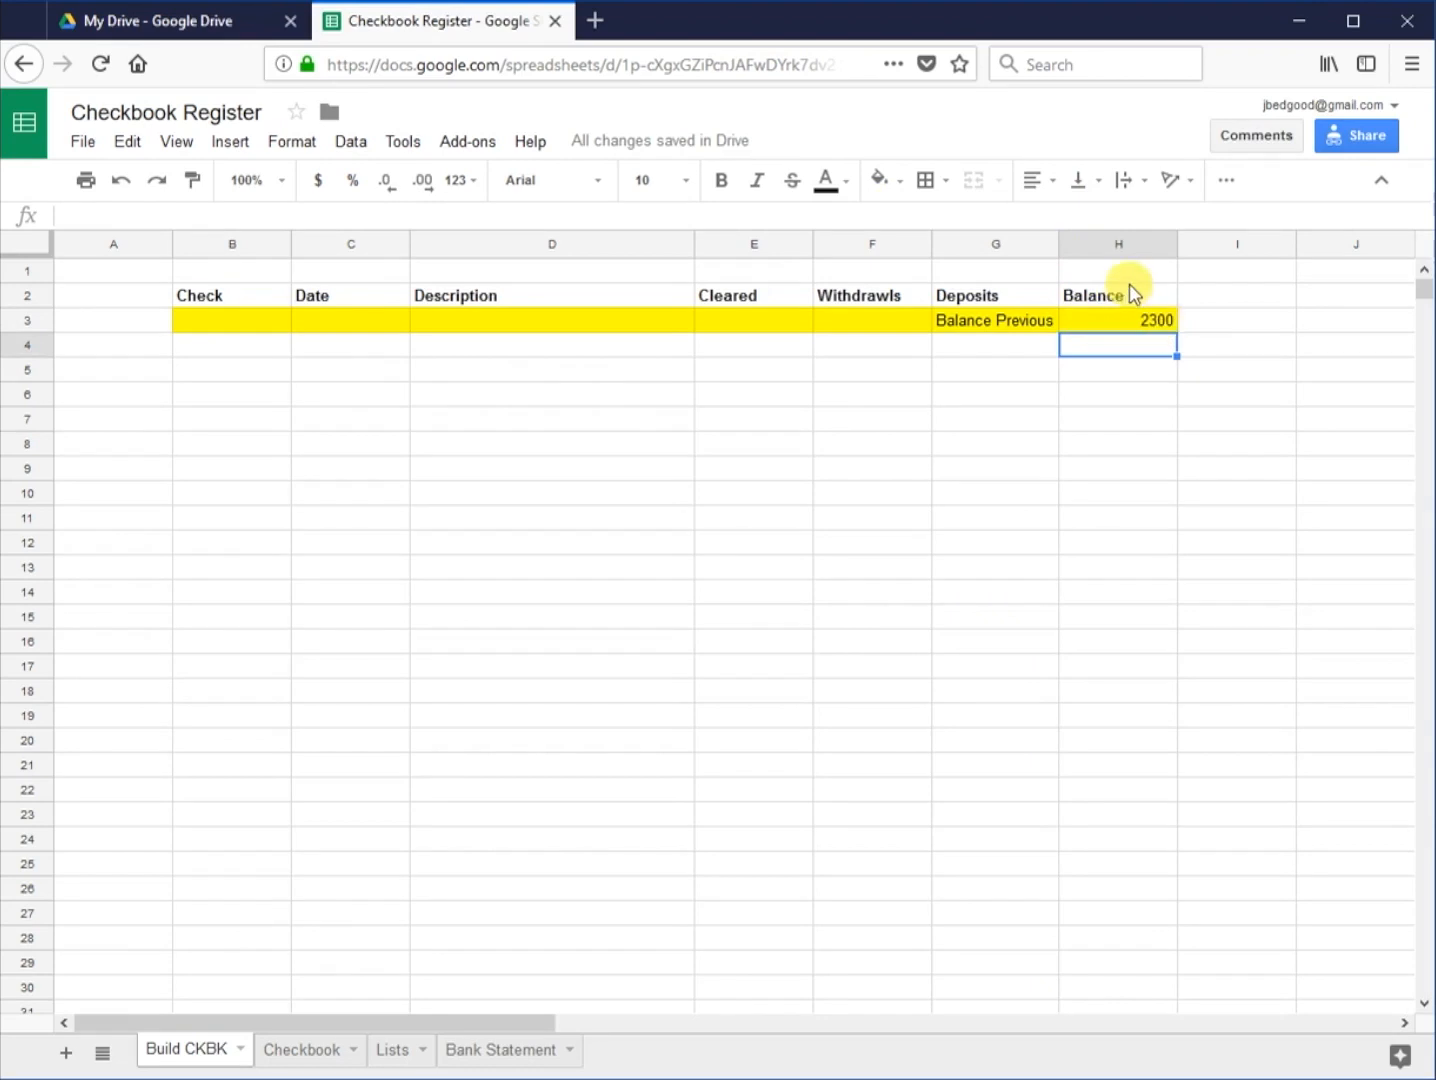
Step: Format the entire Balance, Deposits and Withdrawls columns as currency
left_click(1118, 244)
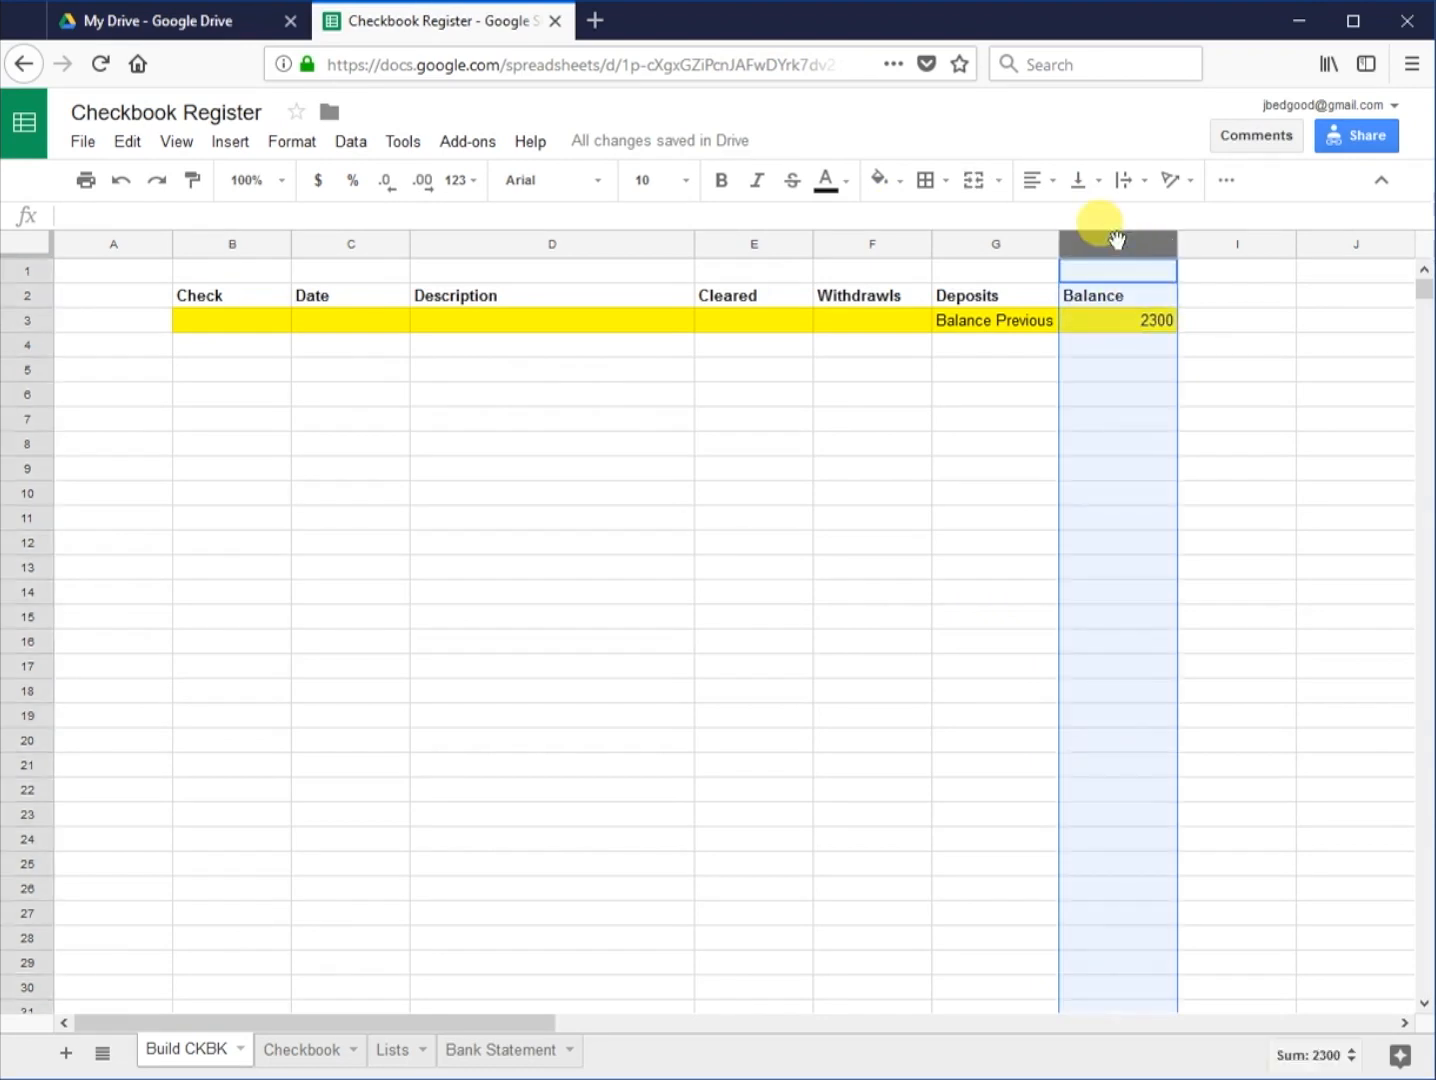
left_click(320, 182)
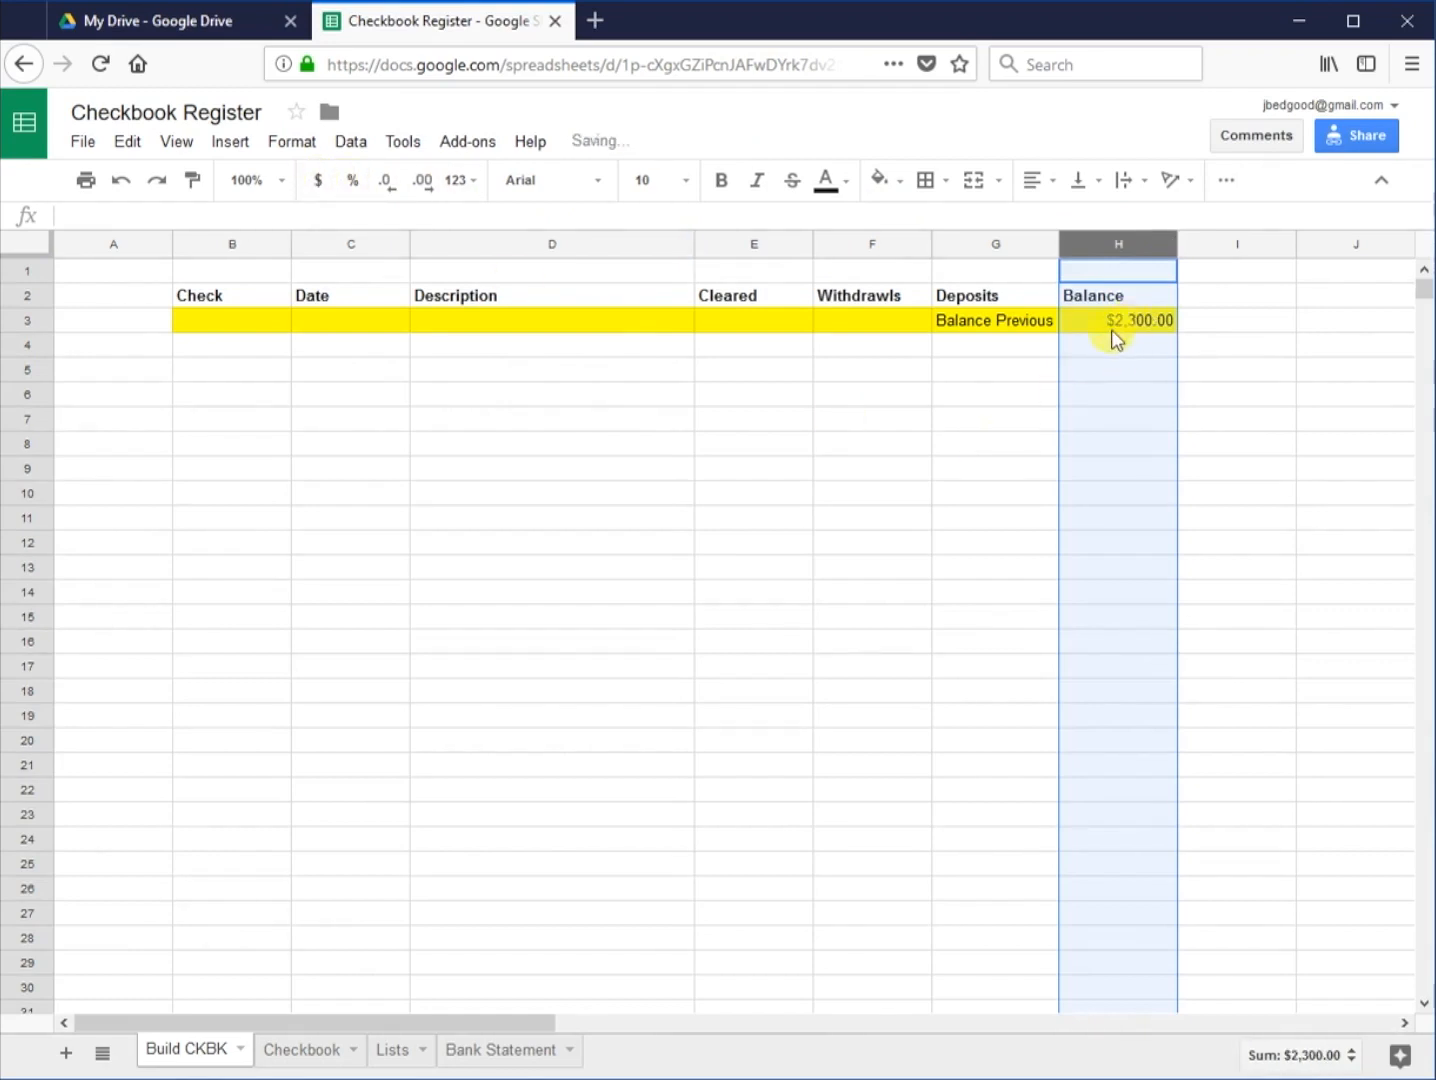
left_click(1143, 325)
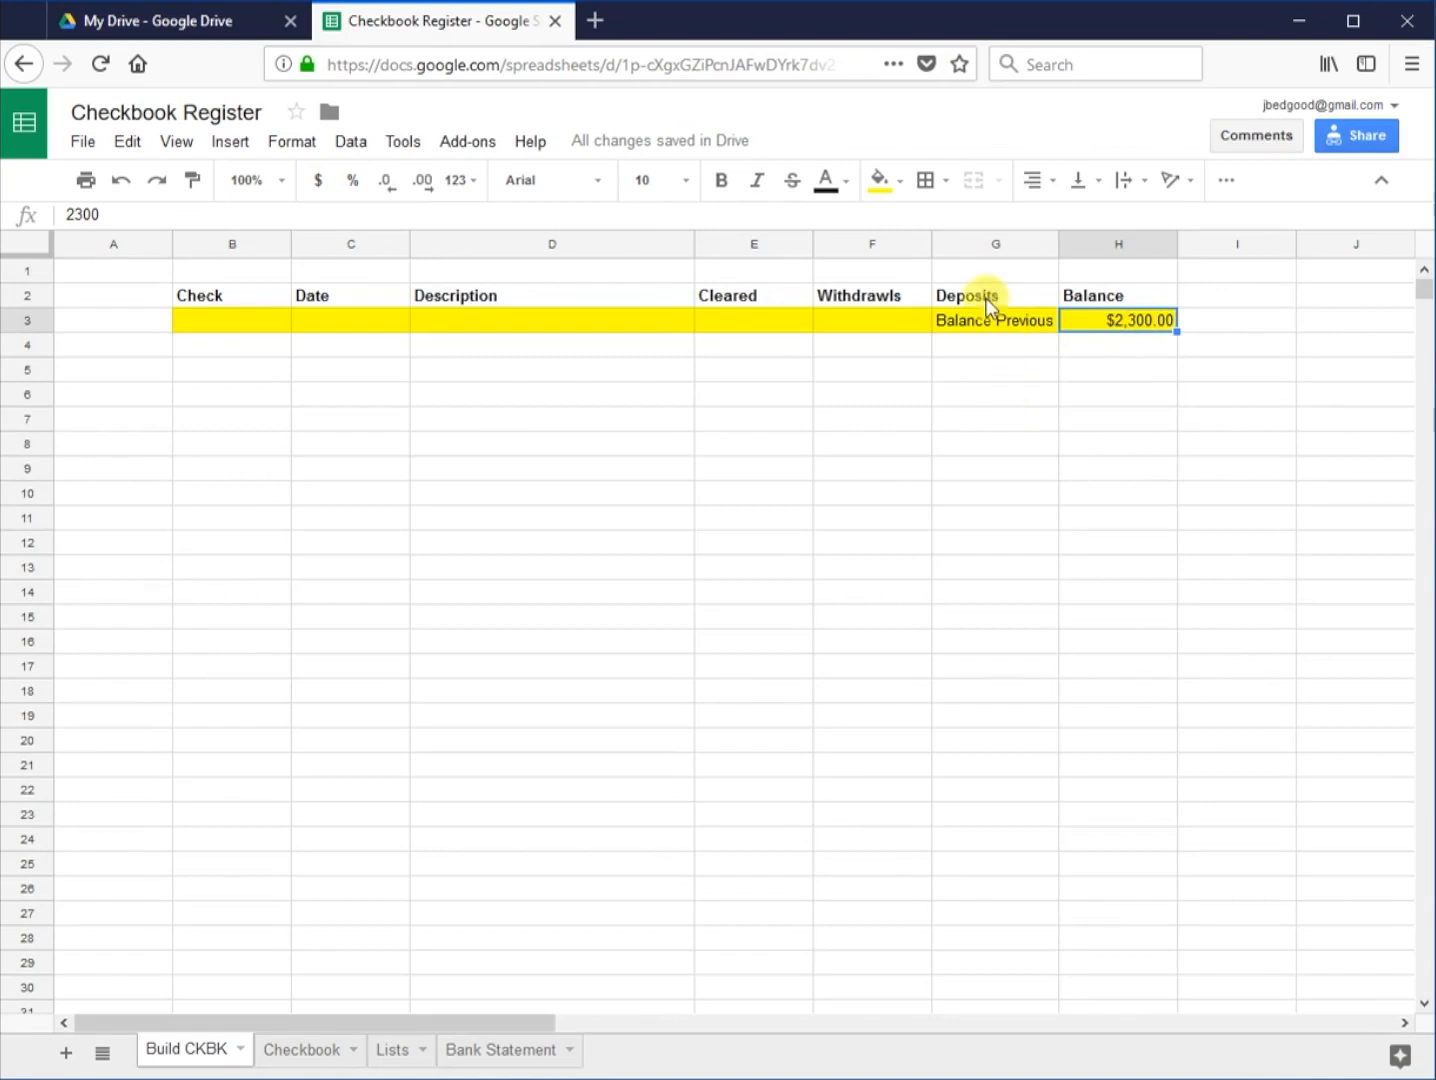
left_click_drag(962, 244, 860, 240)
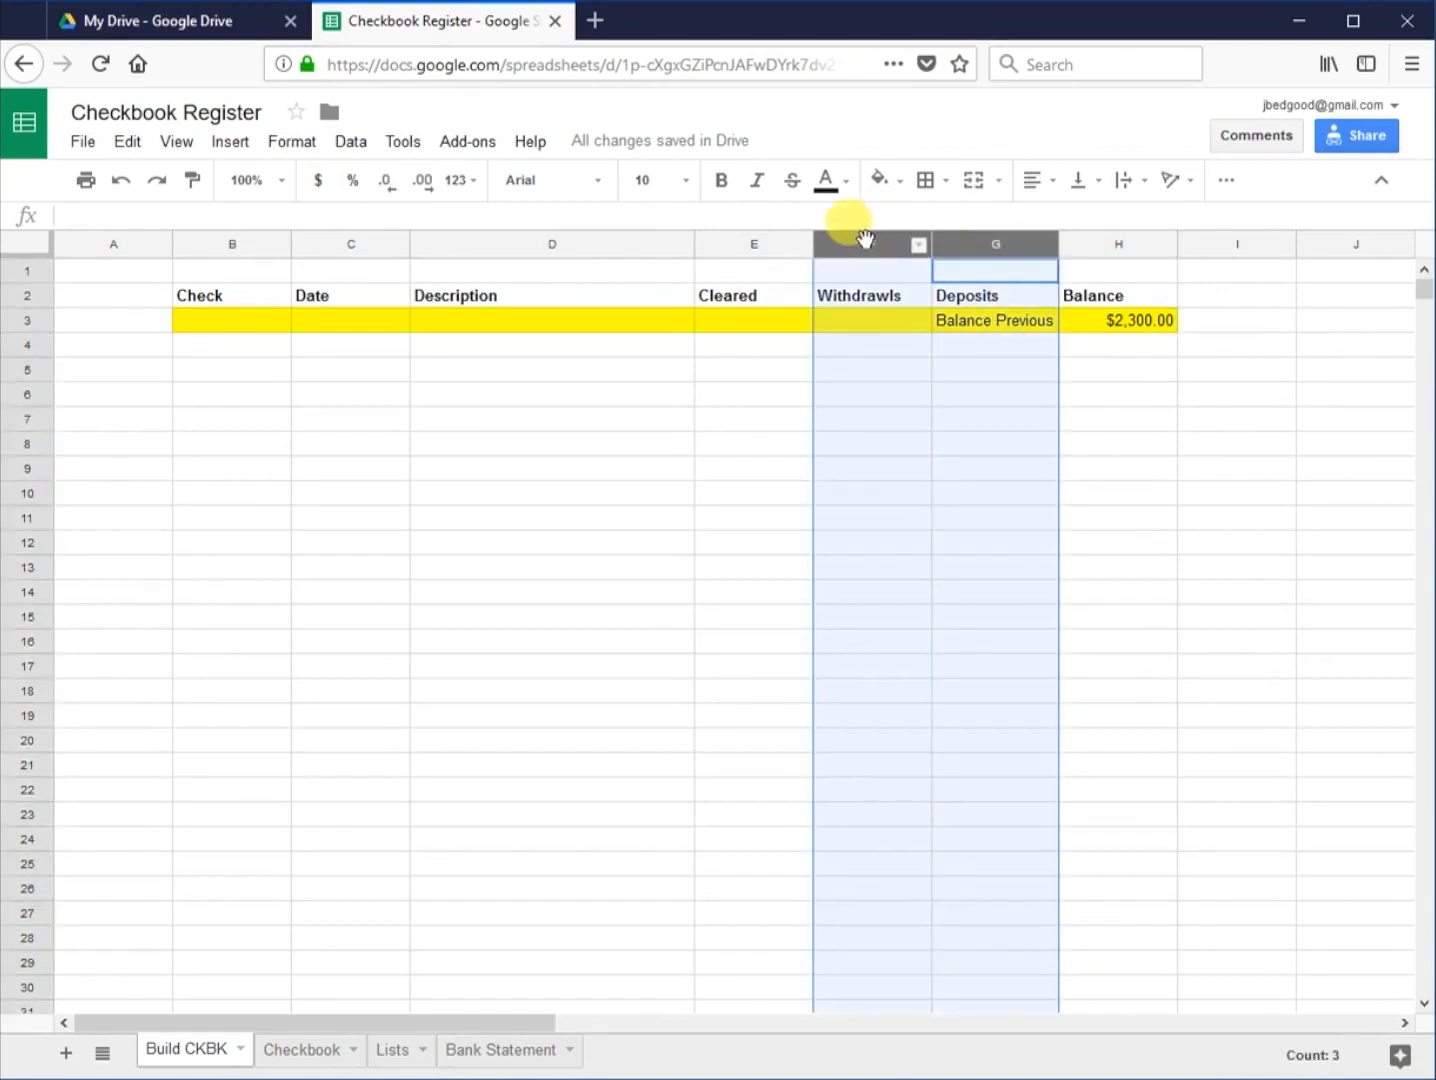
left_click(318, 182)
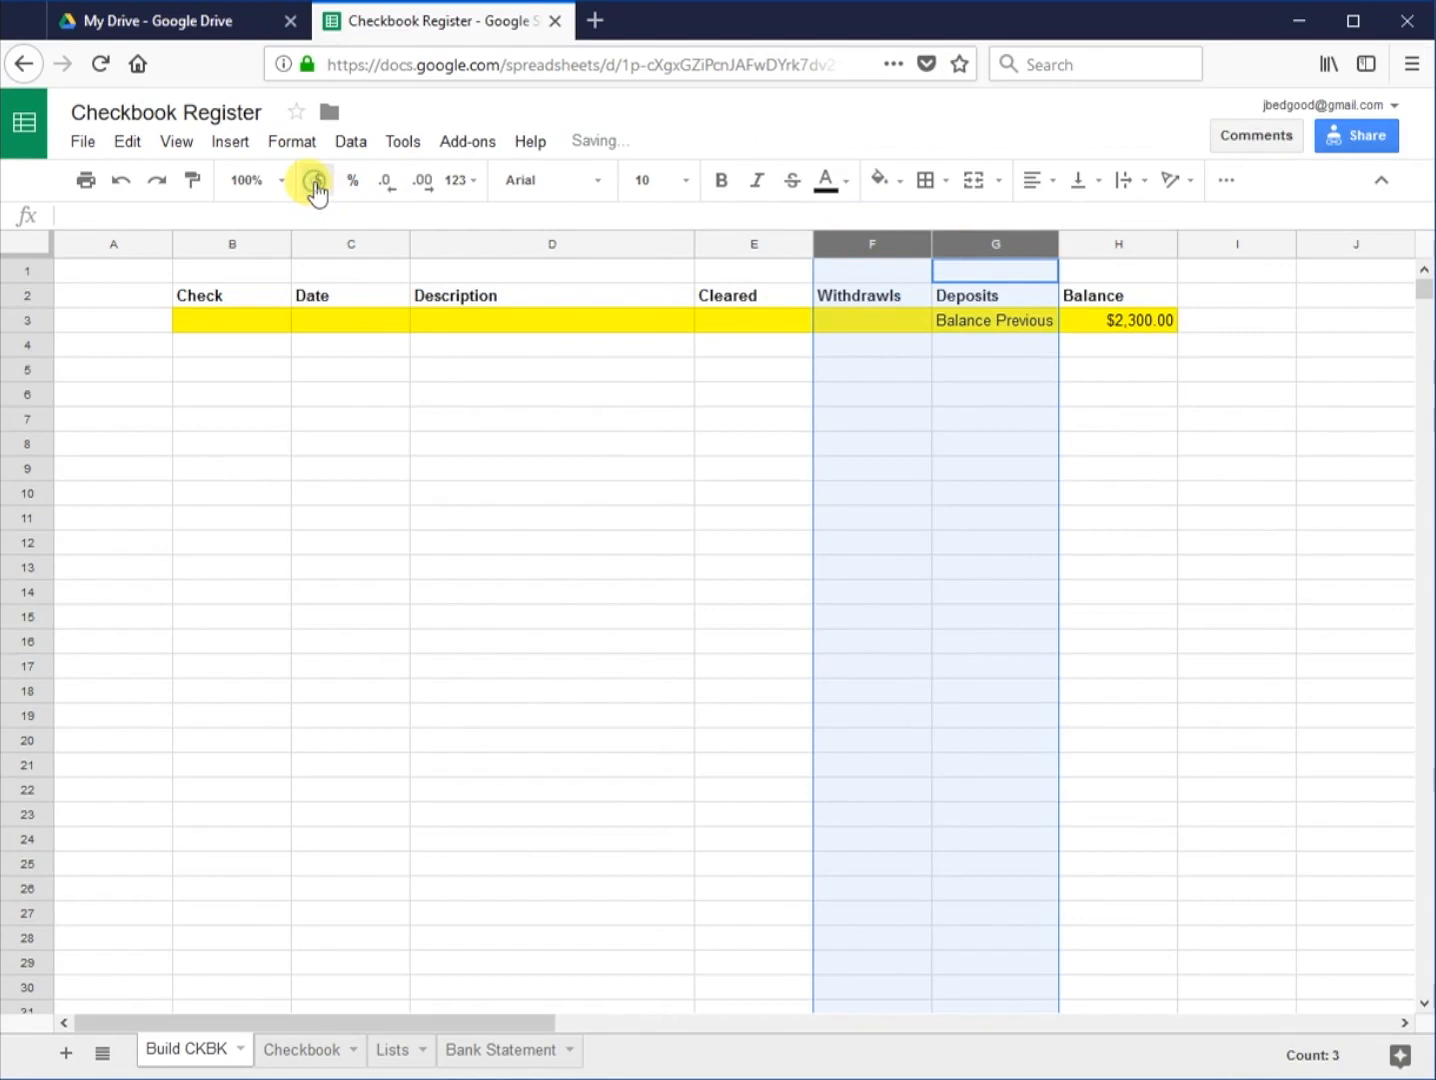
left_click(867, 347)
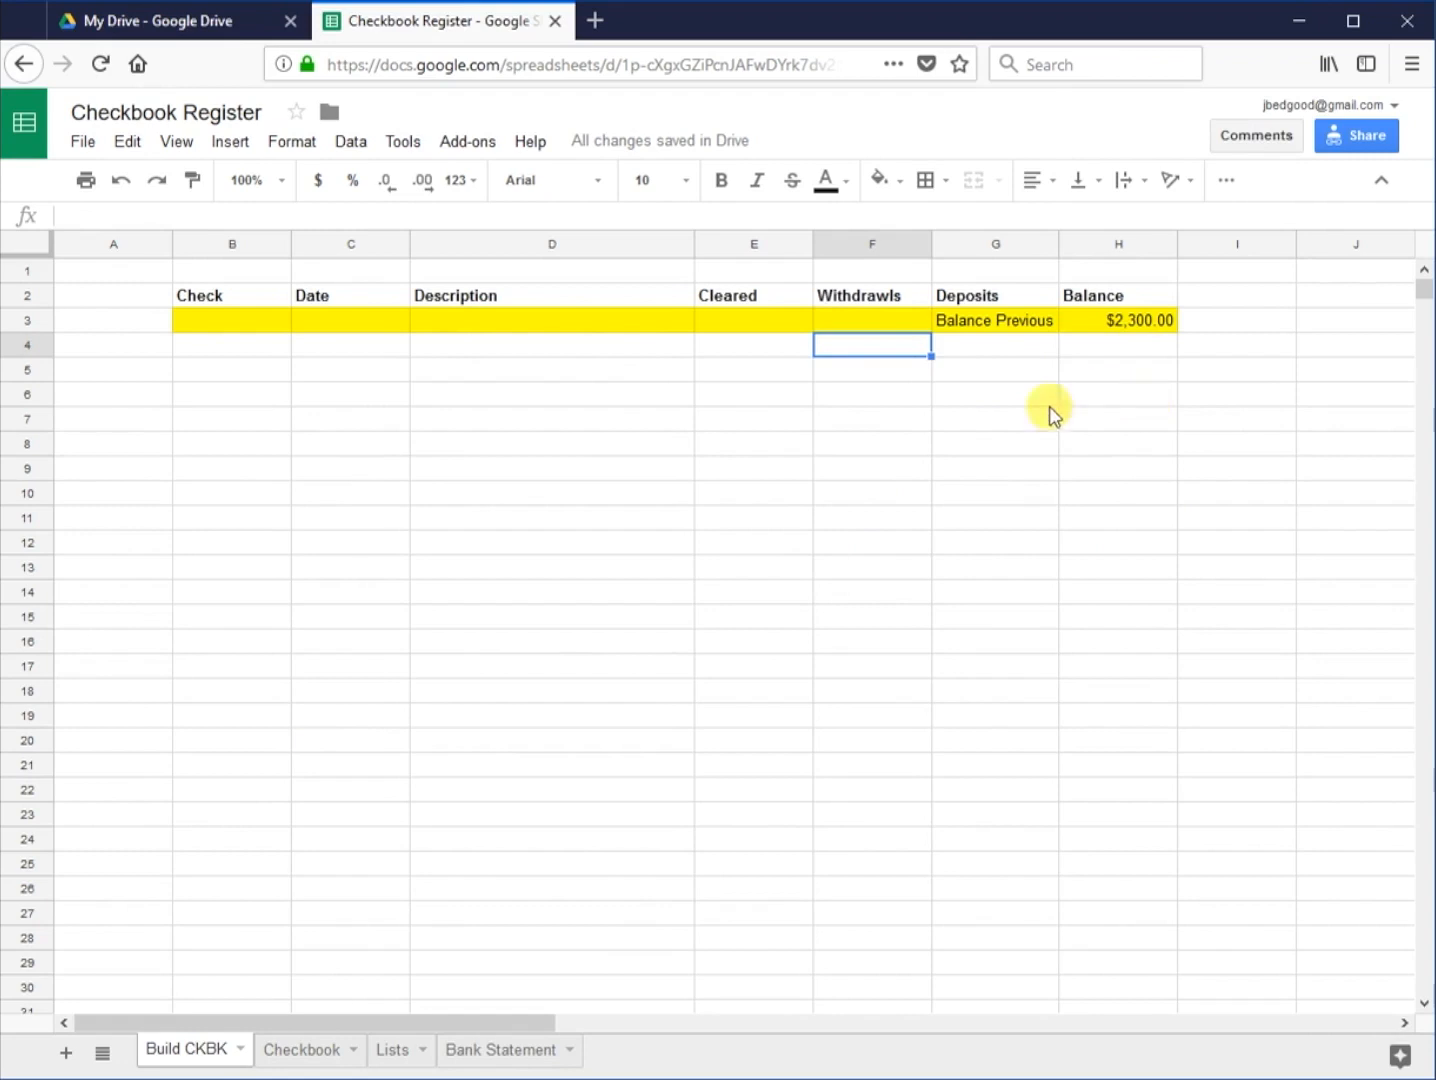
left_click(1094, 345)
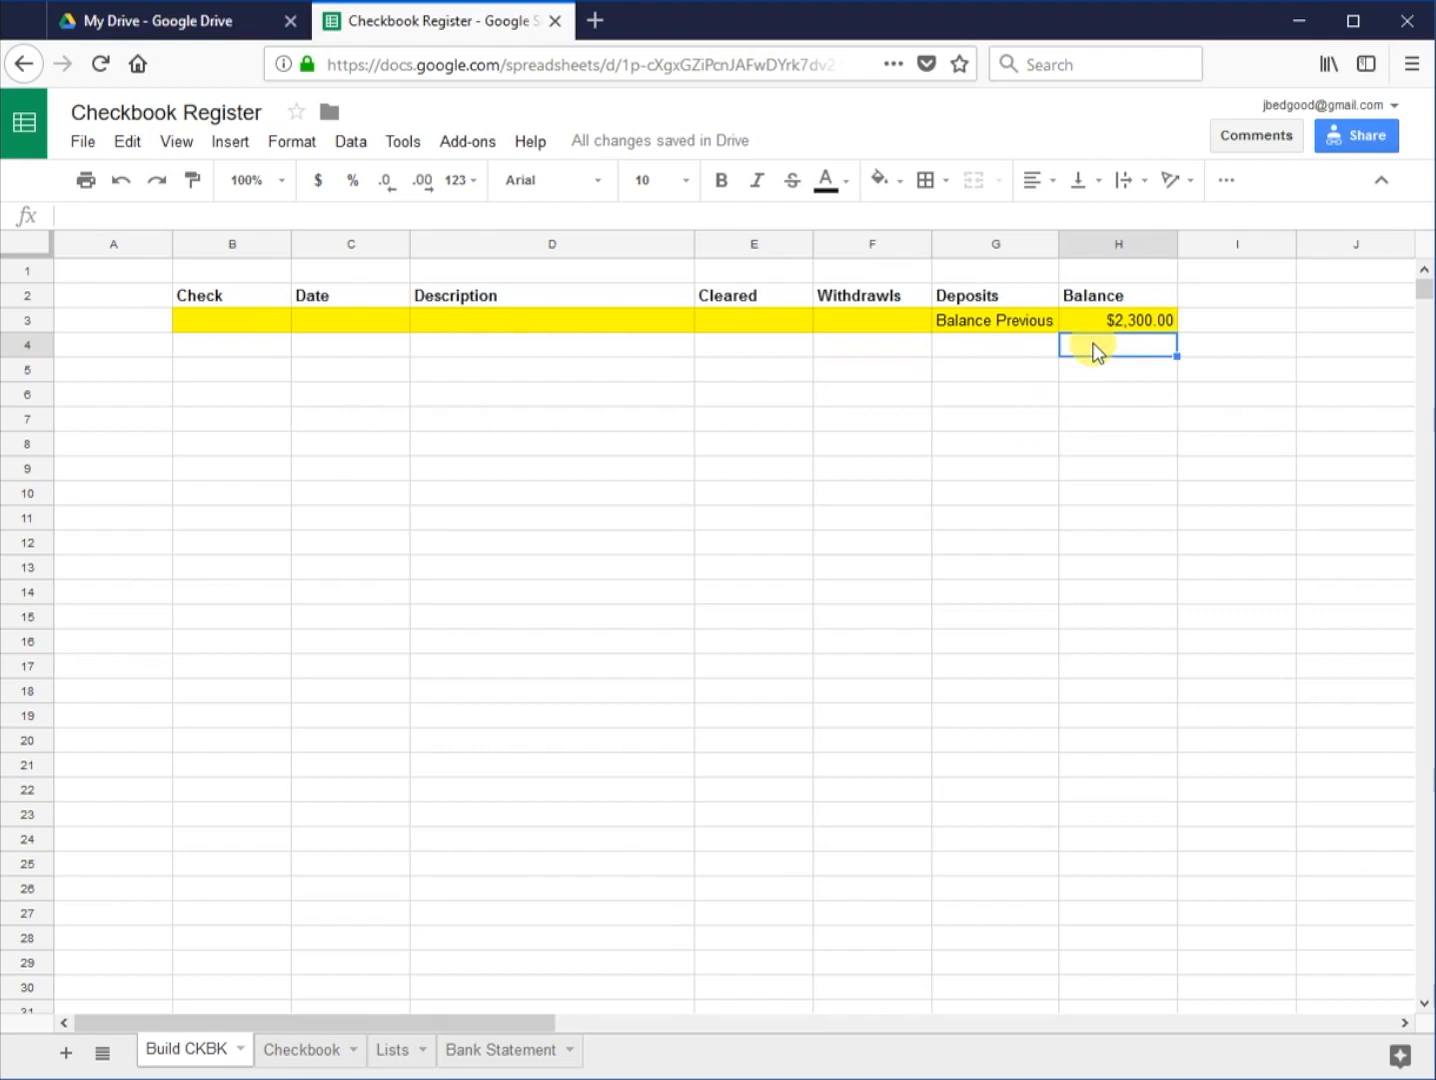
left_click(610, 354)
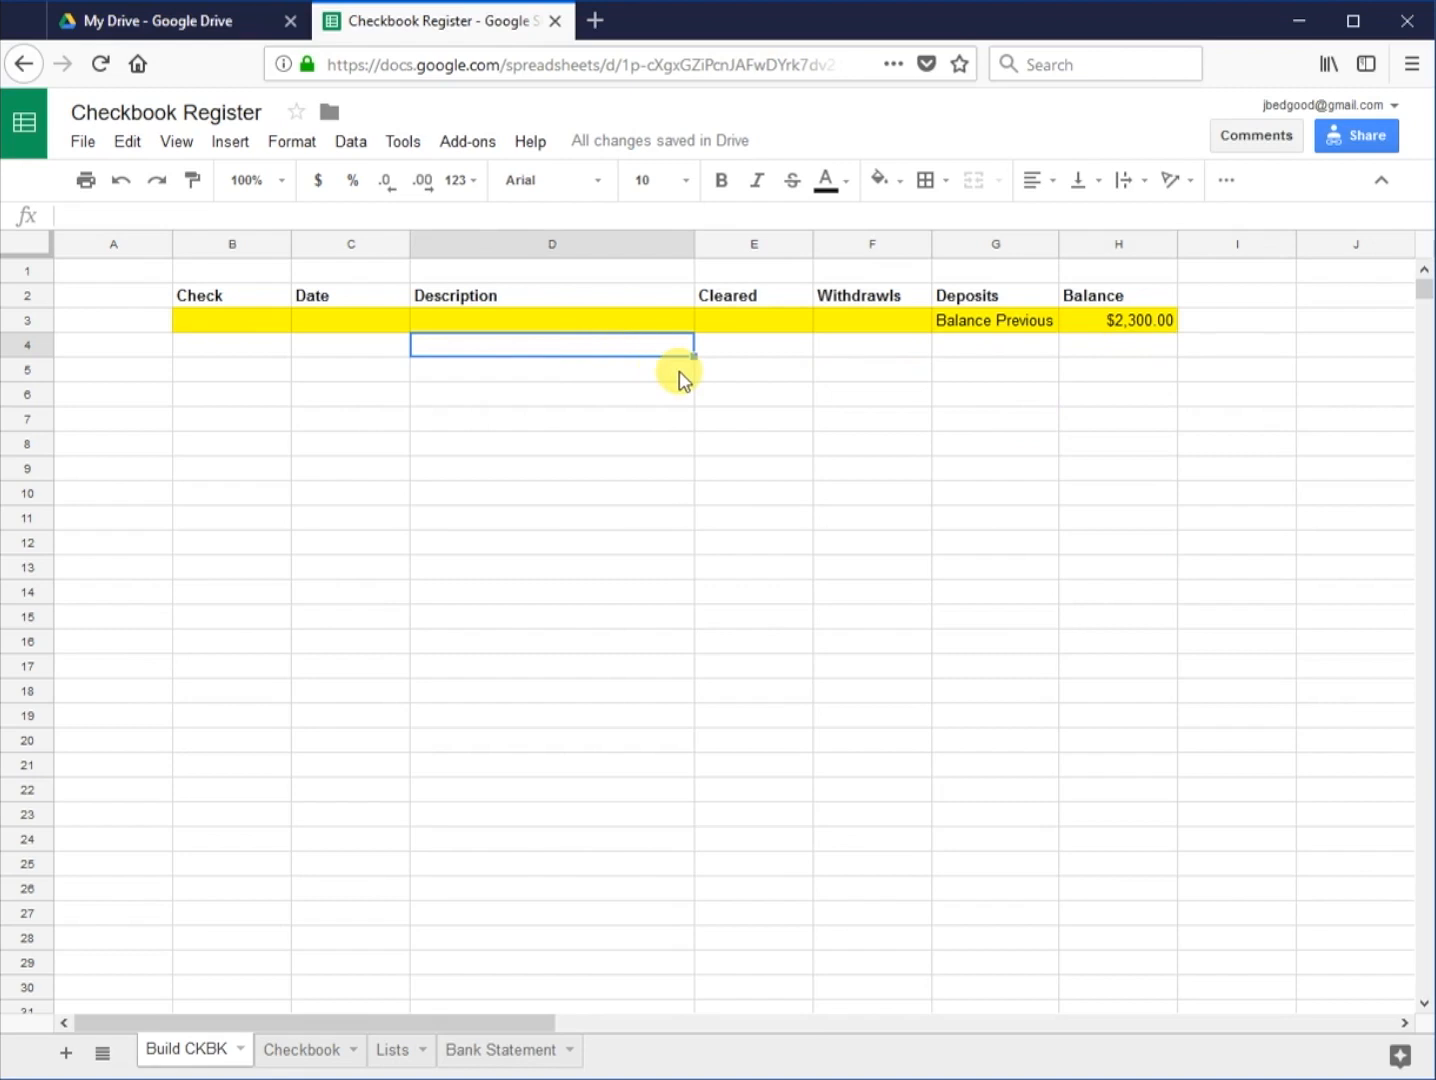
left_click(343, 355)
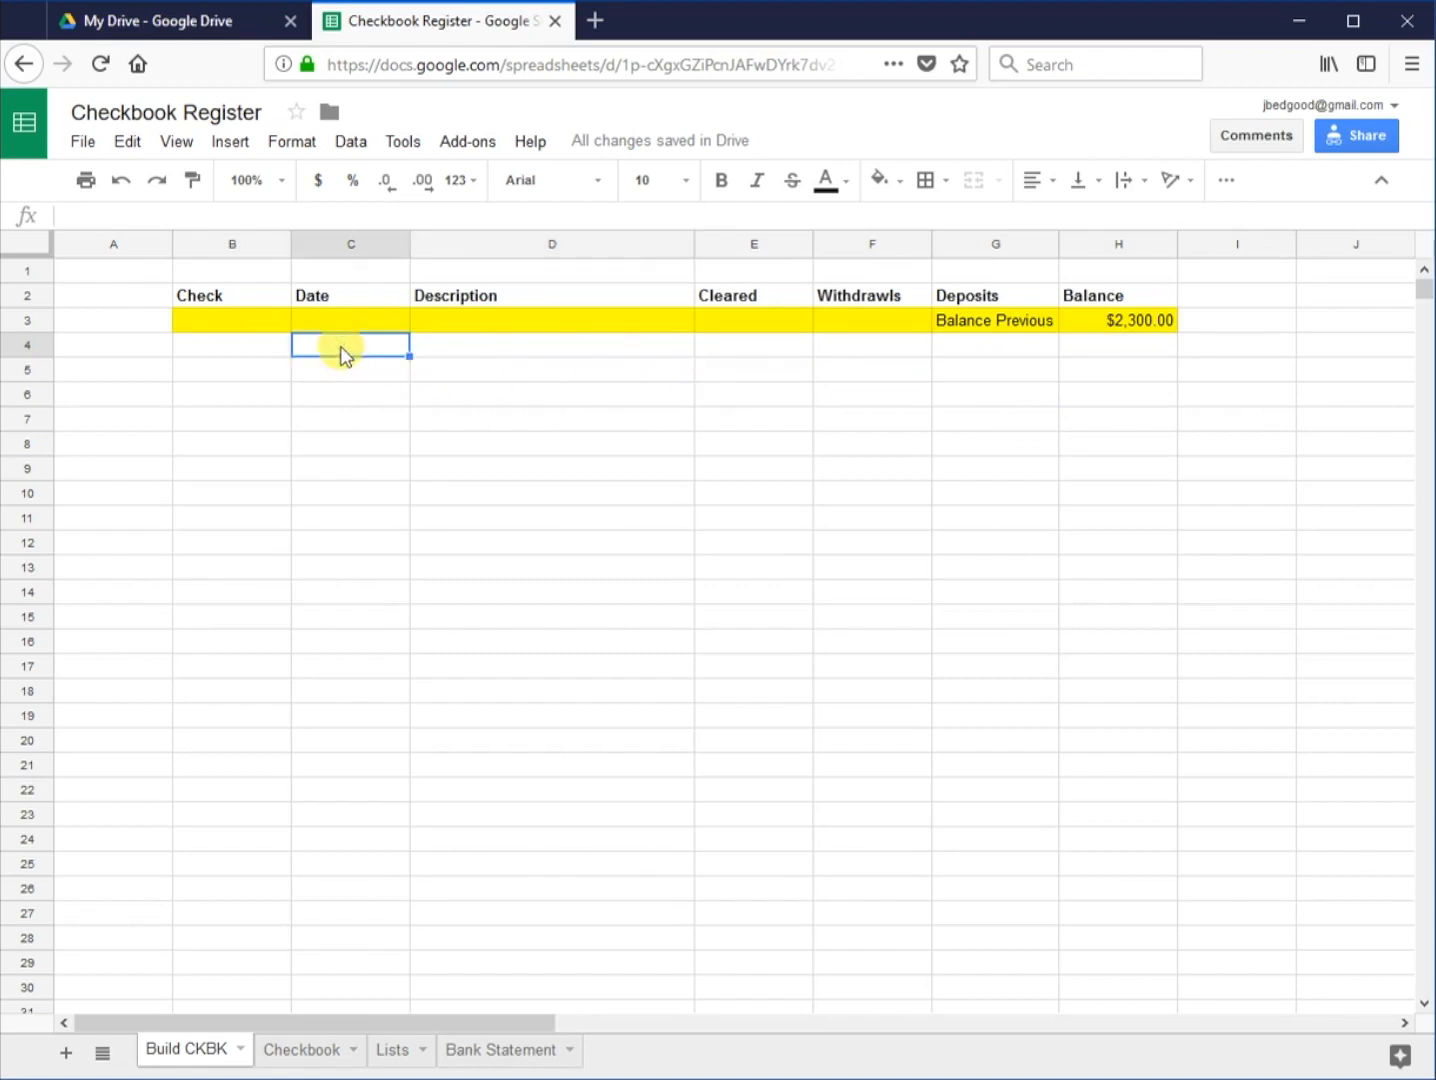
left_click(497, 347)
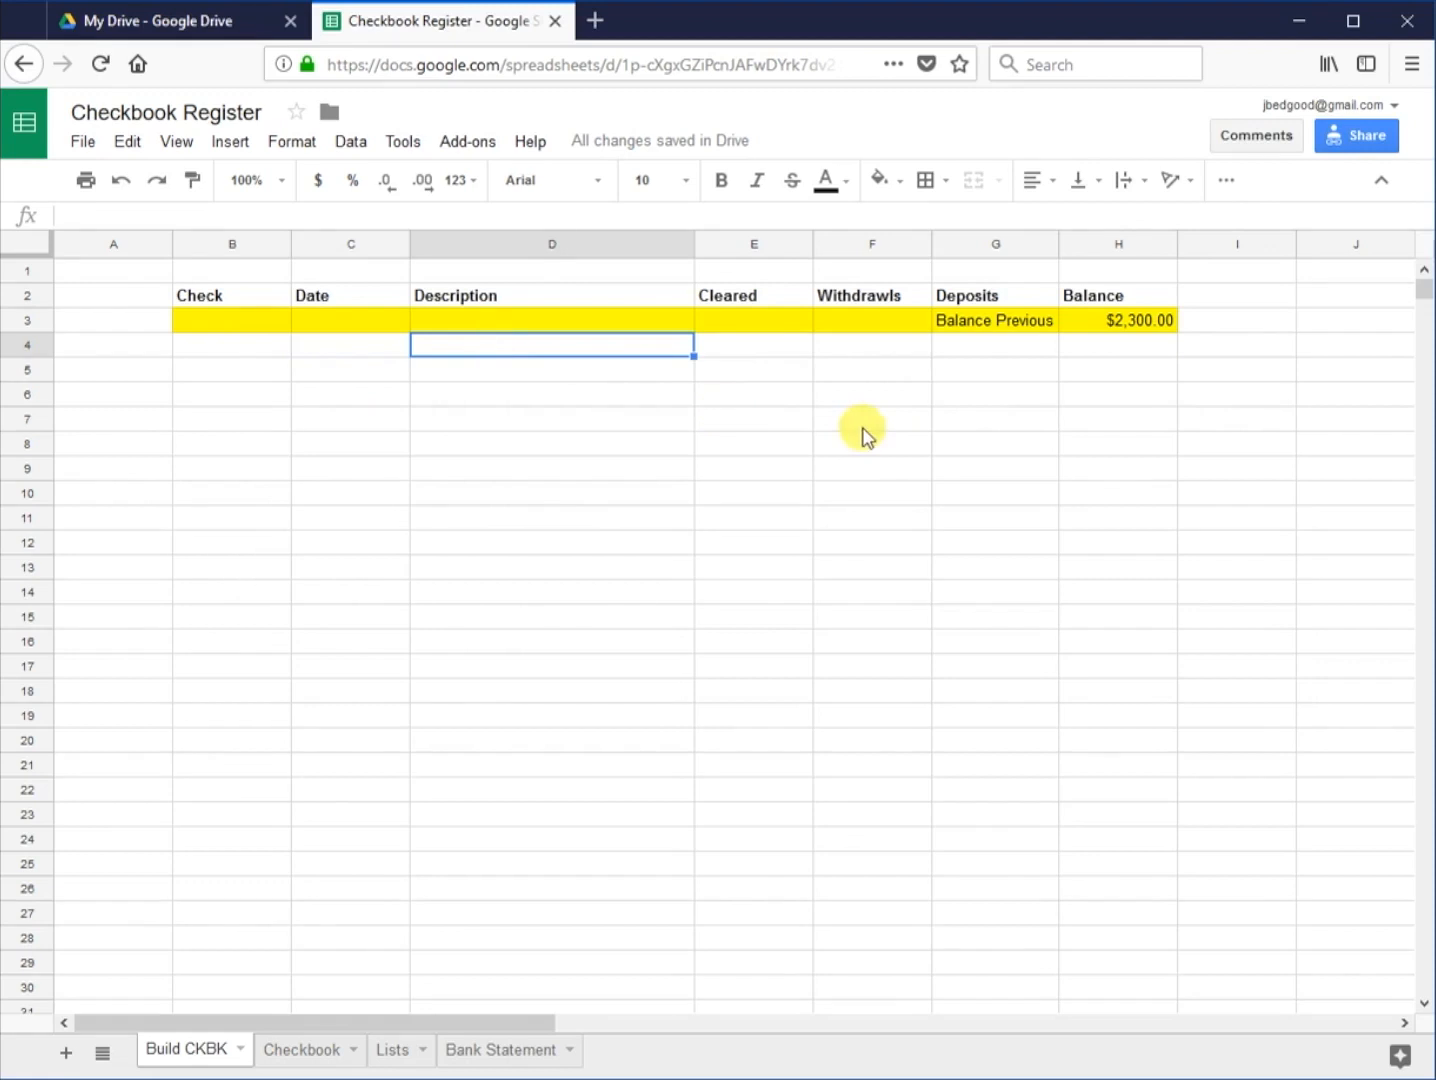
left_click(881, 352)
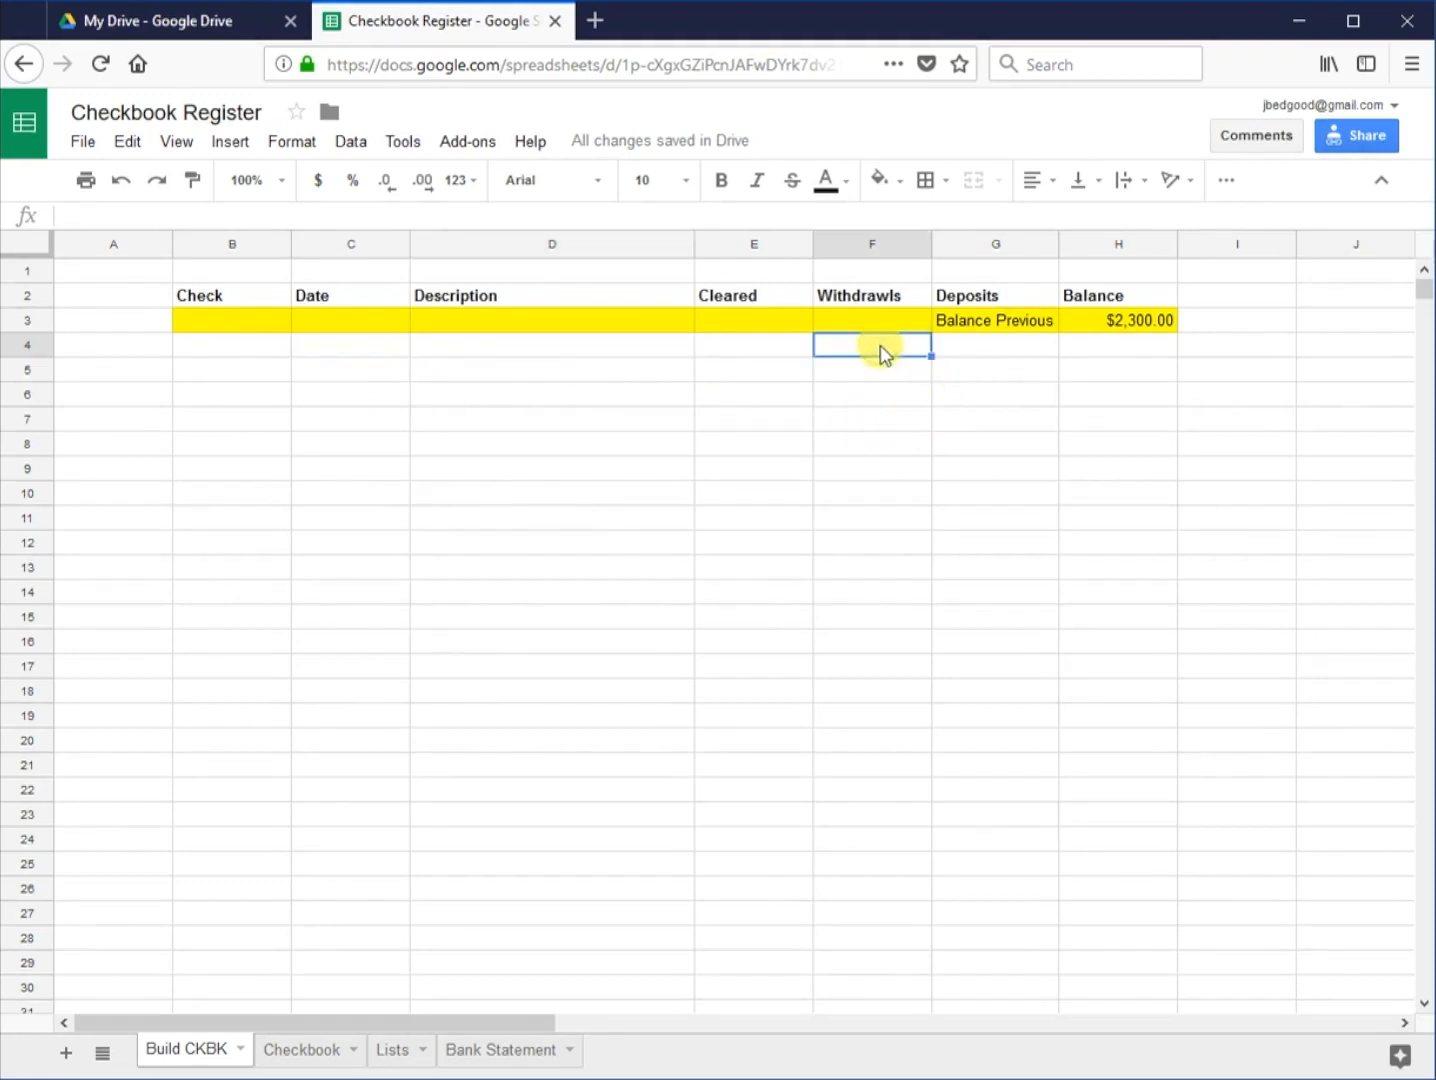
left_click(962, 355)
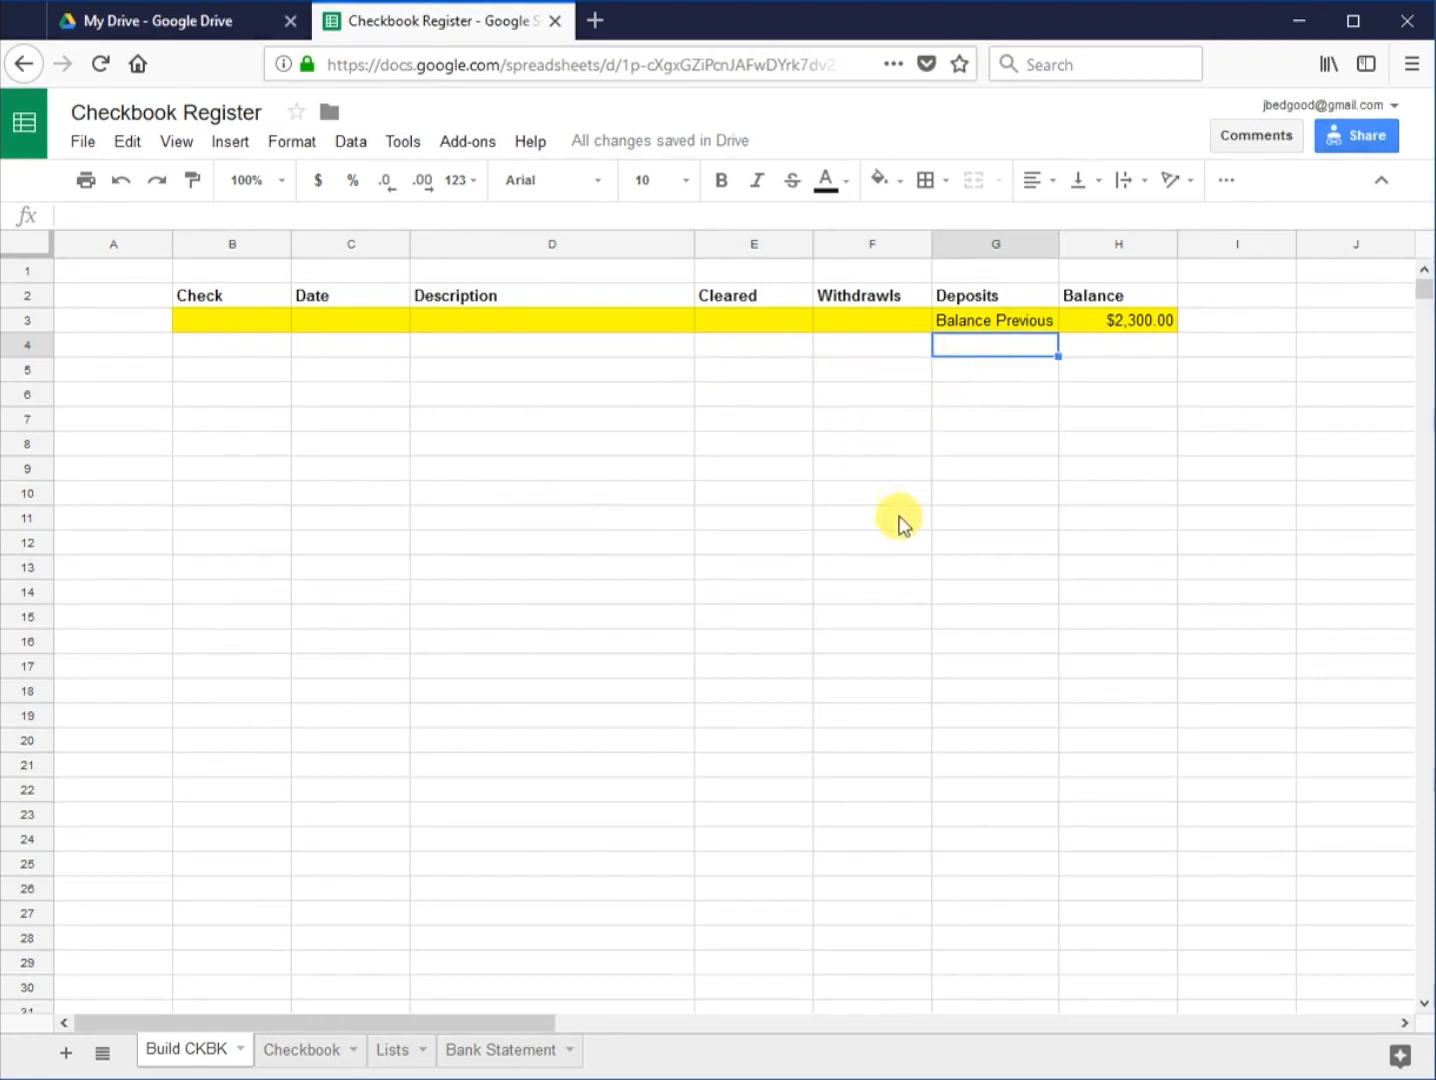
left_click(519, 350)
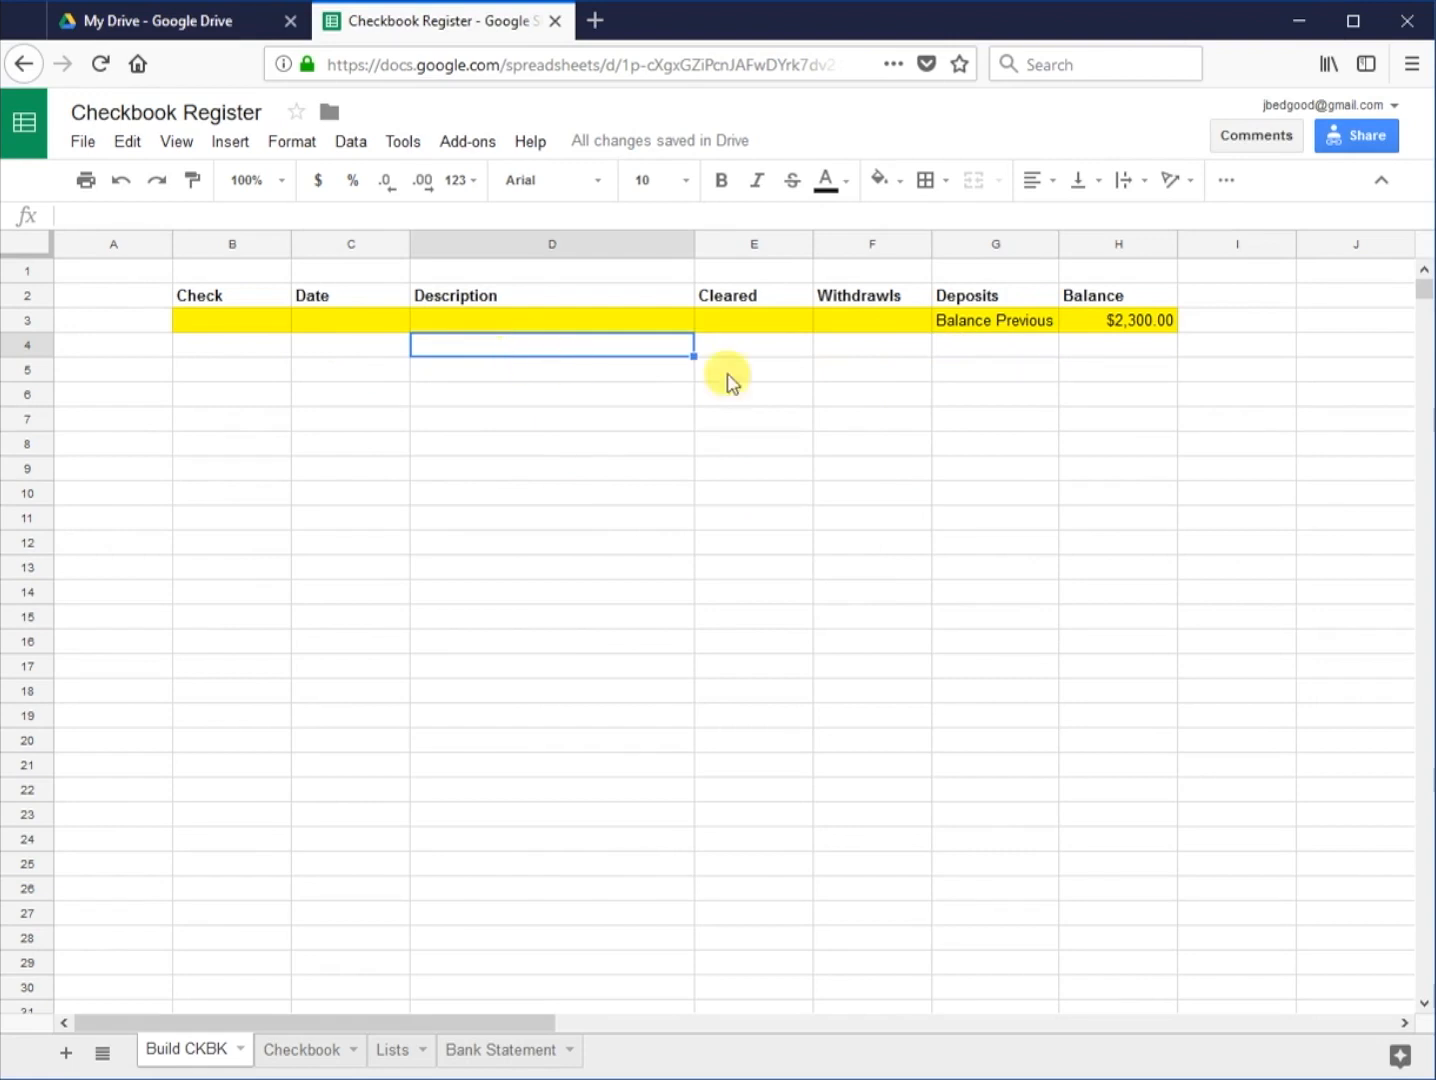
Step: Enter the formula =if(D4="","") in cell H4, the first Balance cell below the previous balance
left_click(1105, 350)
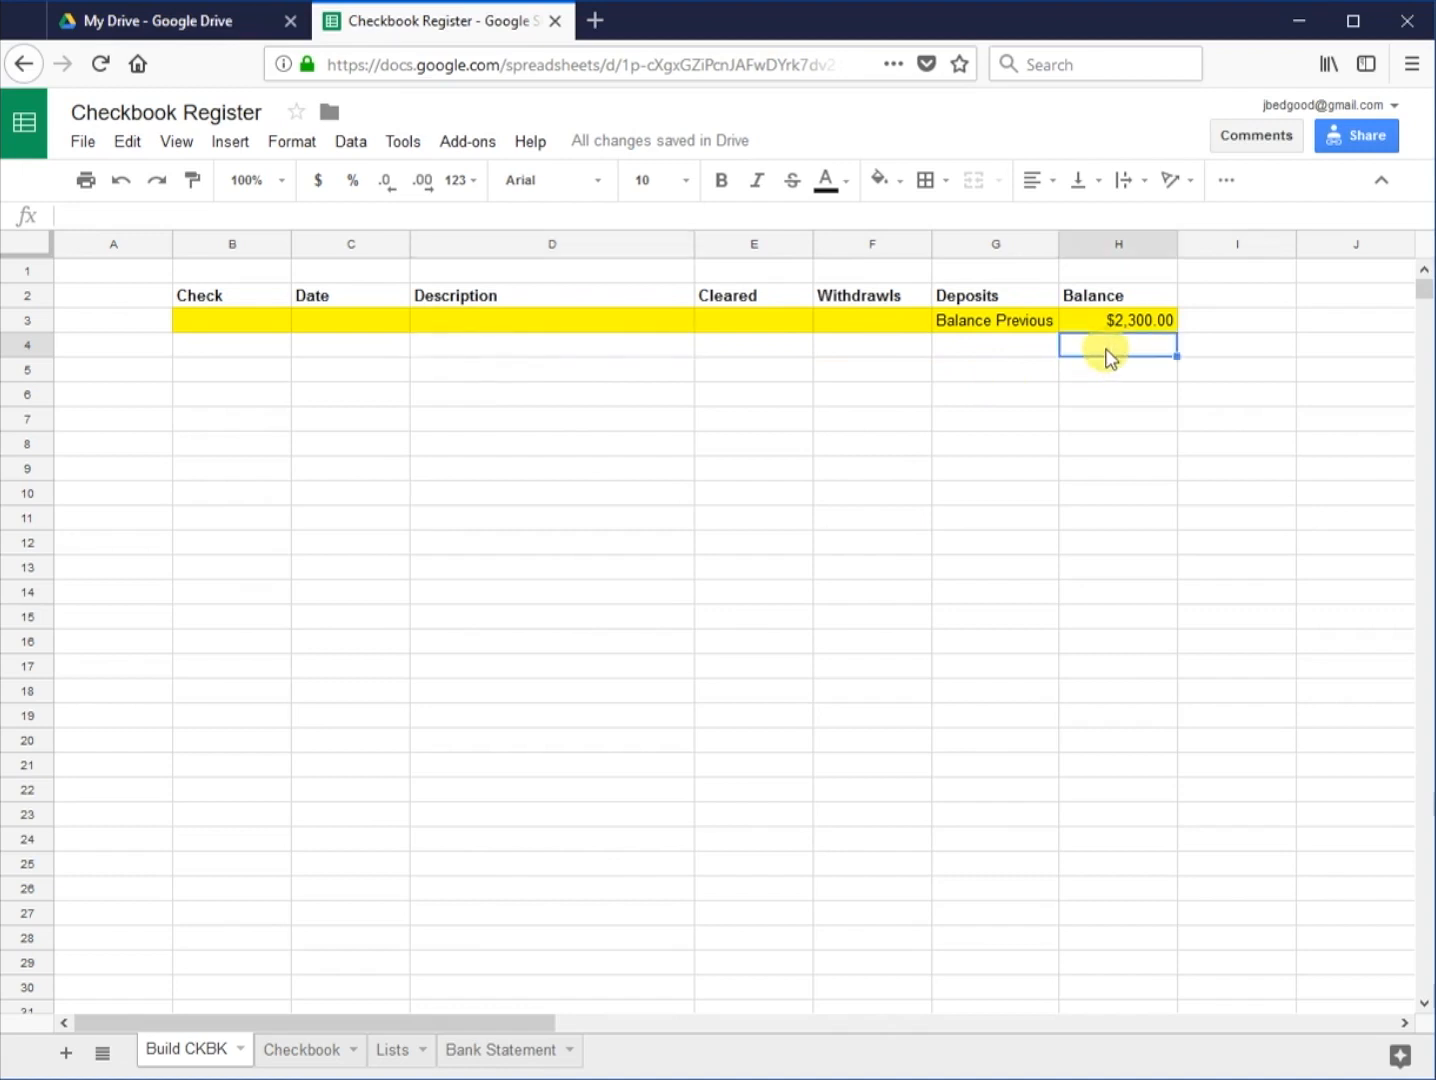
type("=")
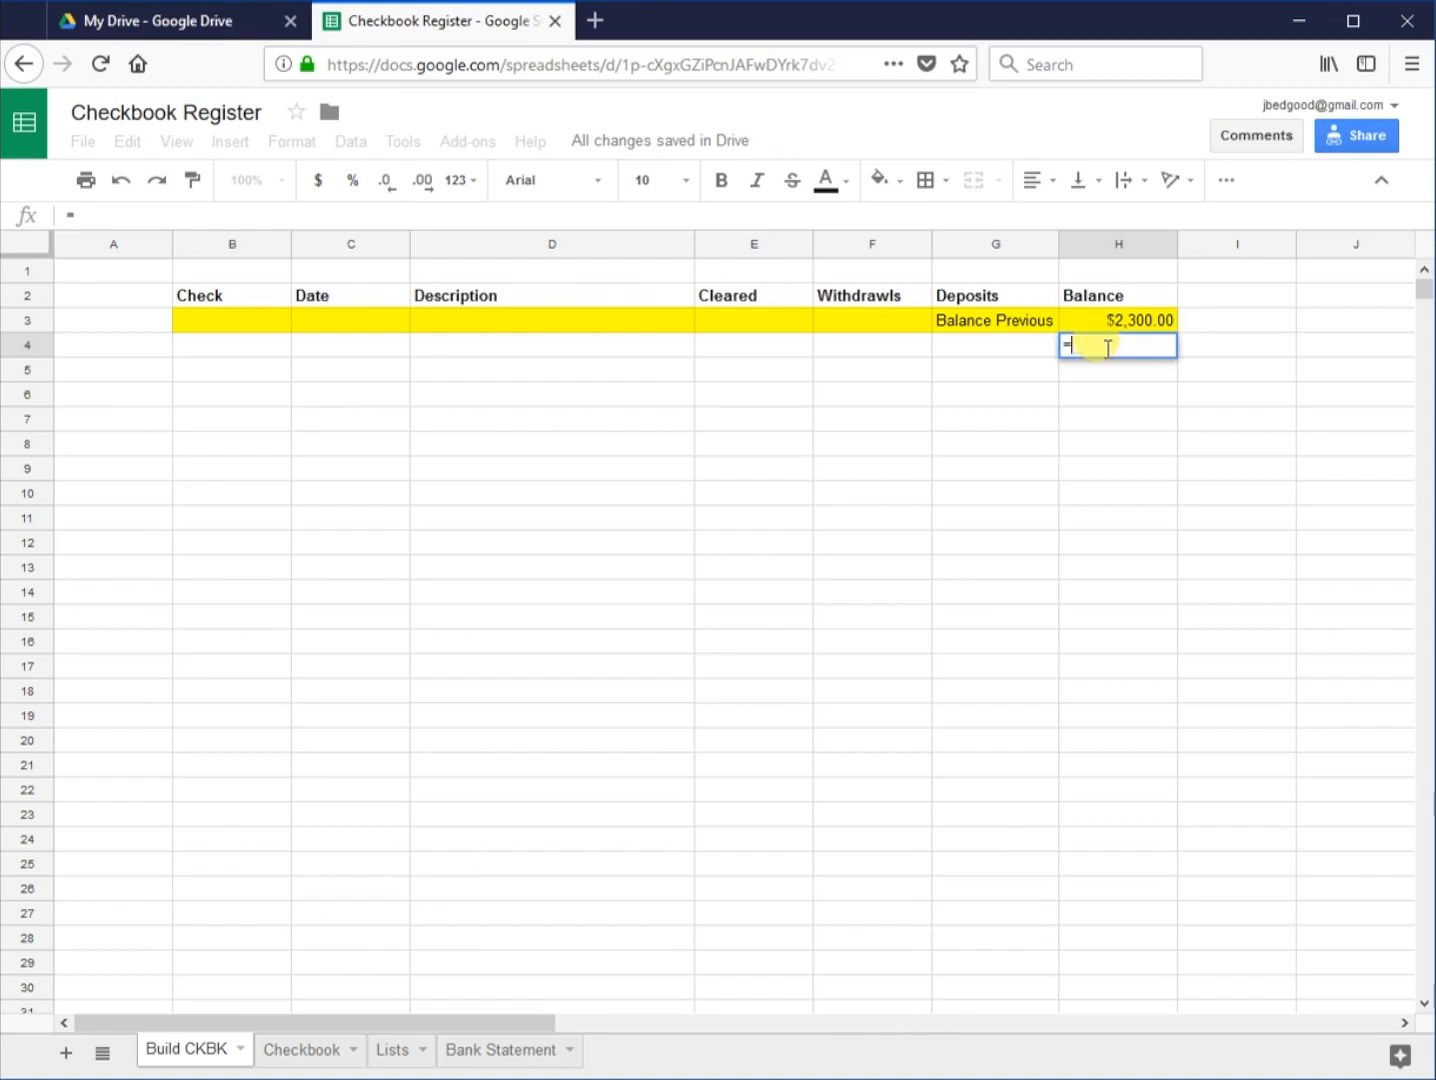
type("if")
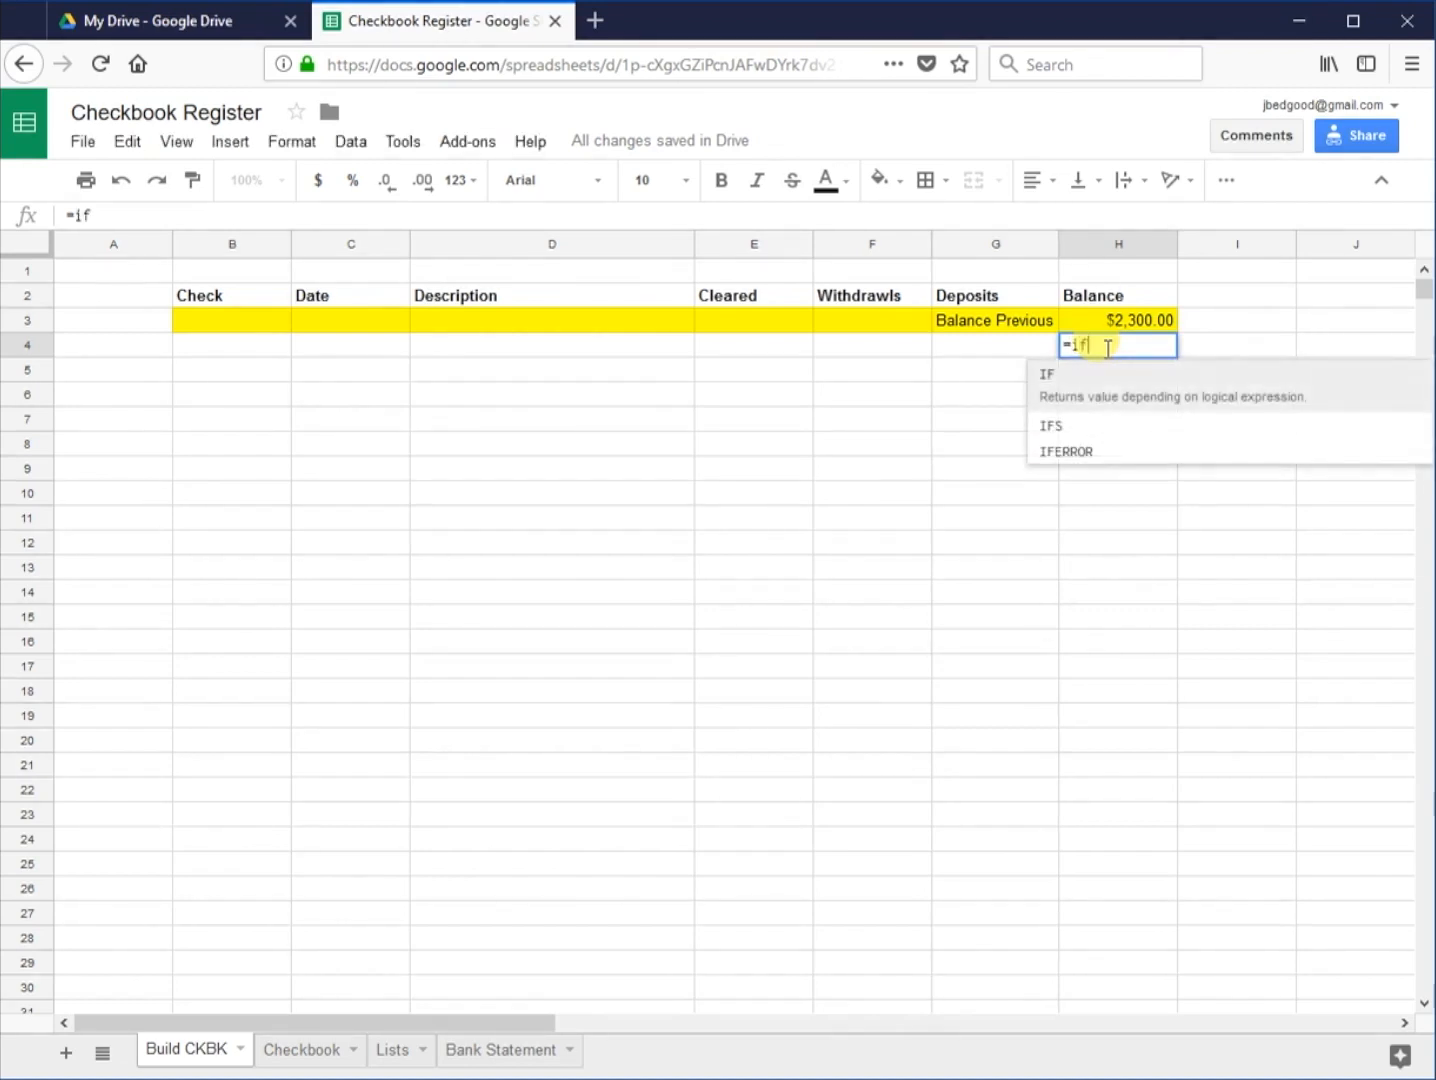
type("(")
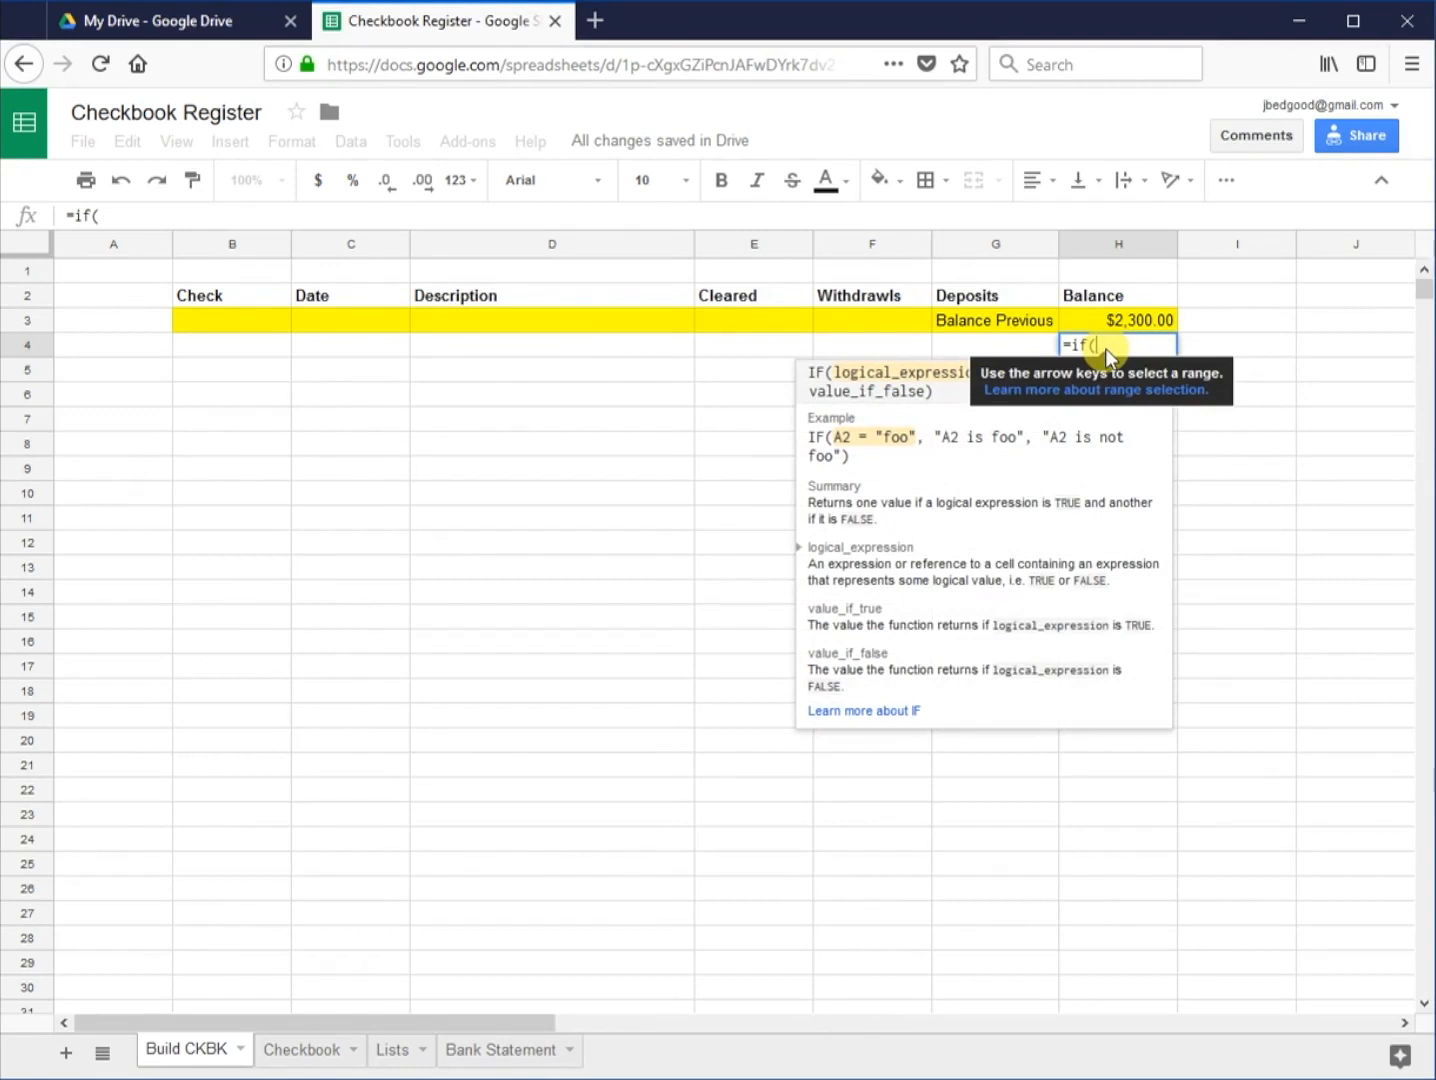
type("D4")
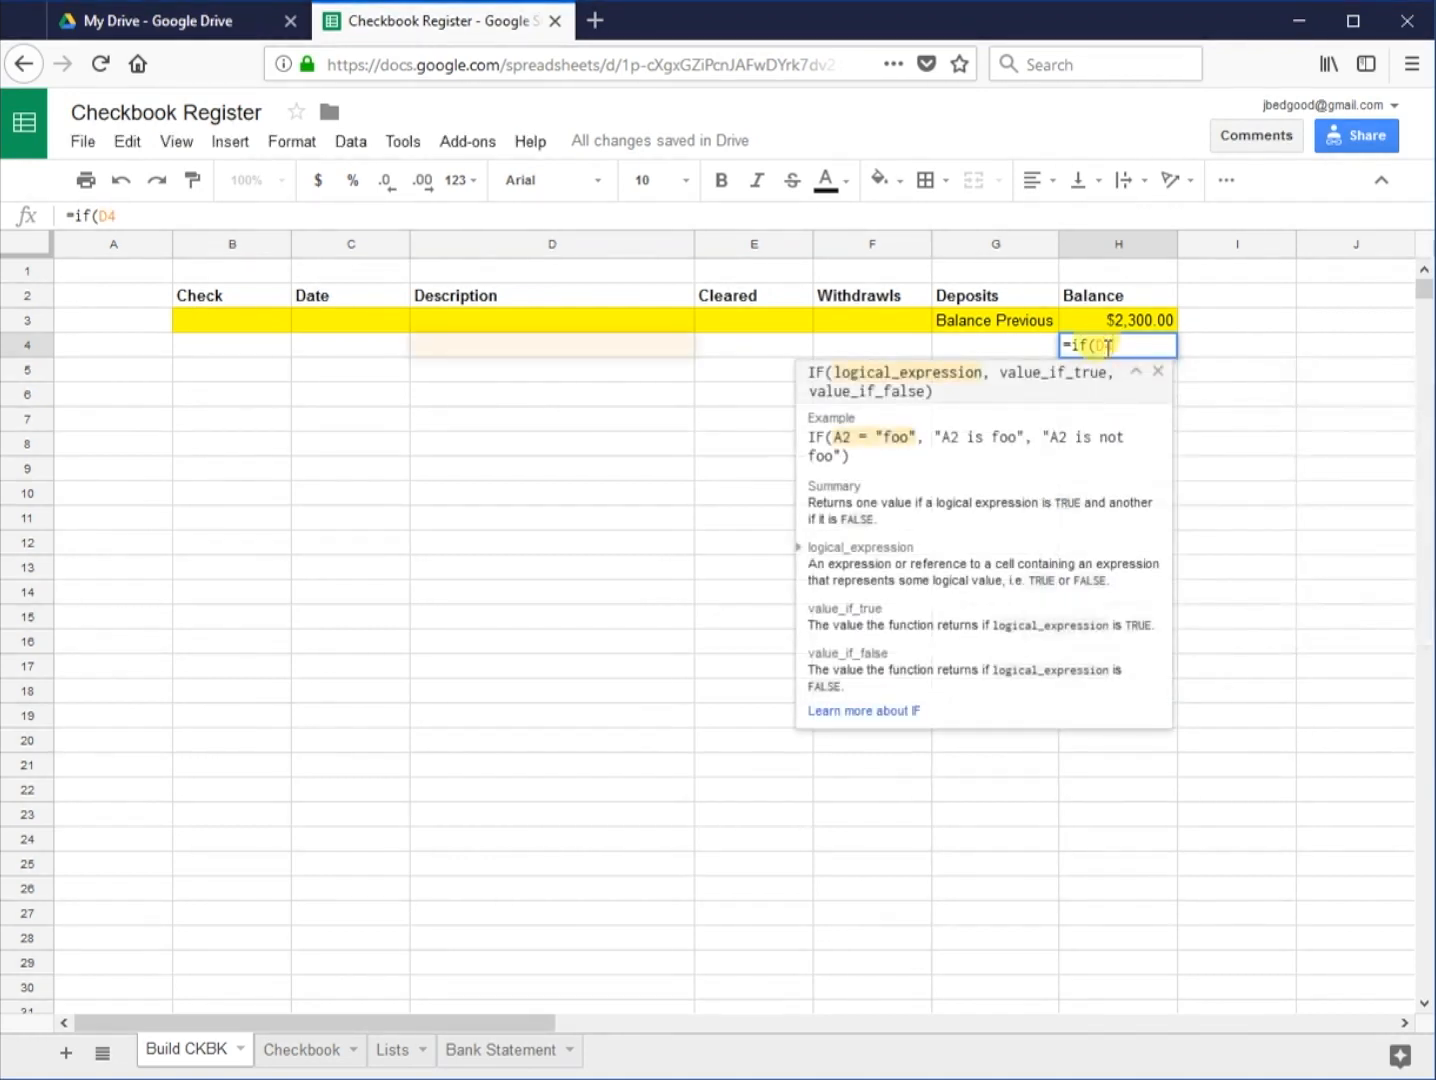
type("=")
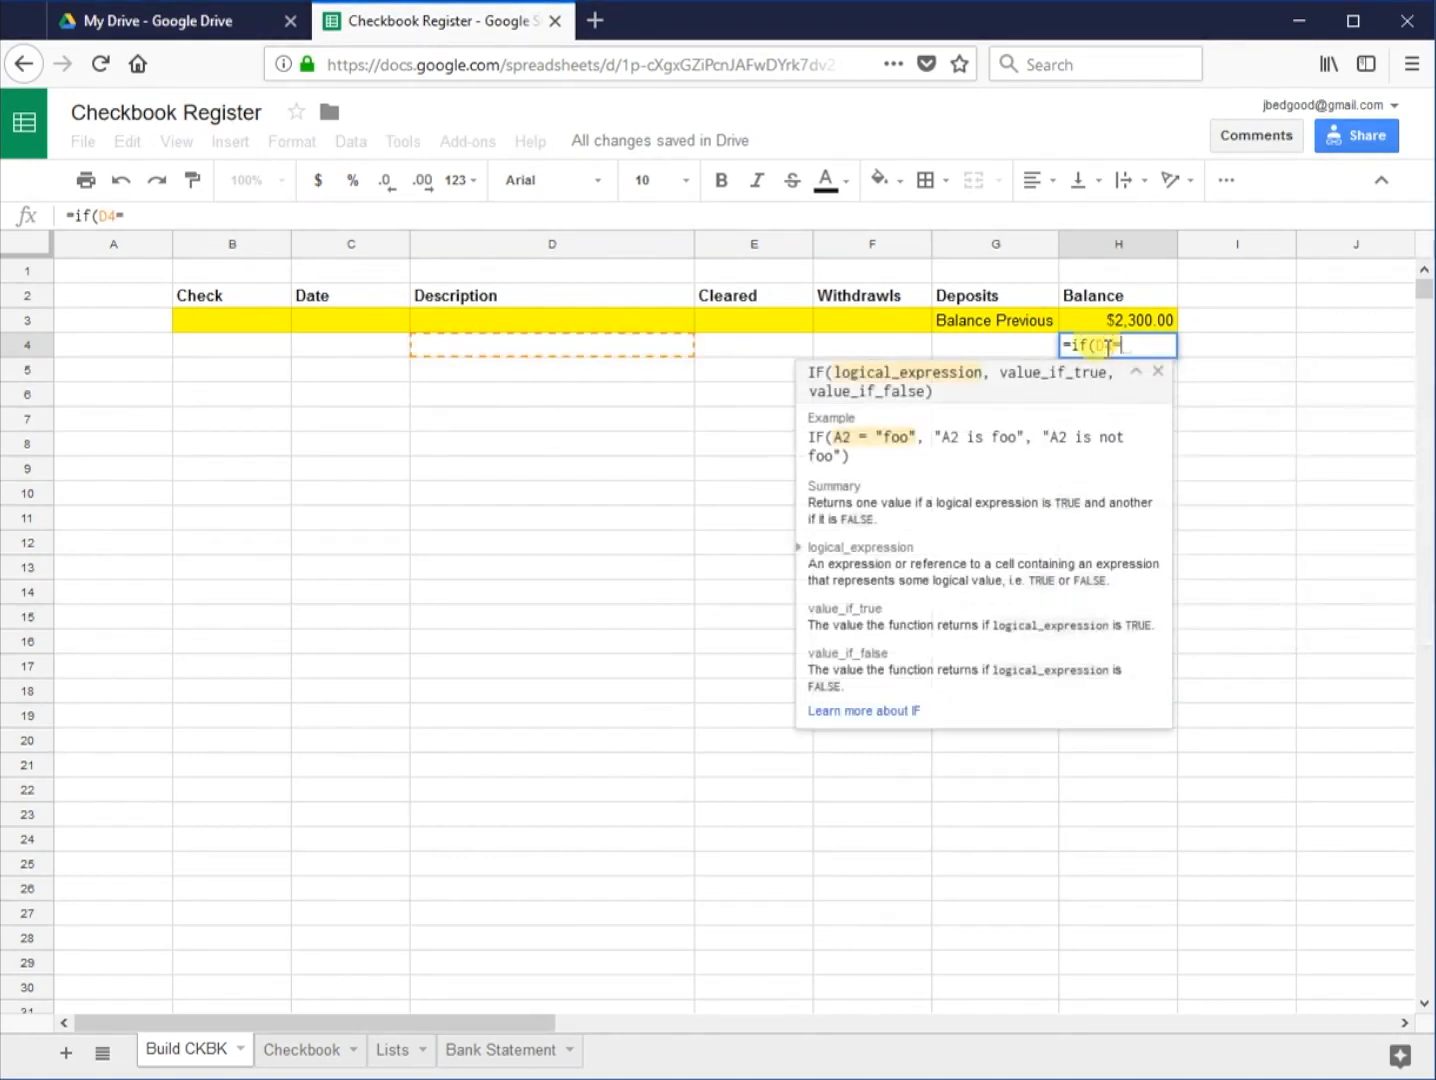
type("\"\"")
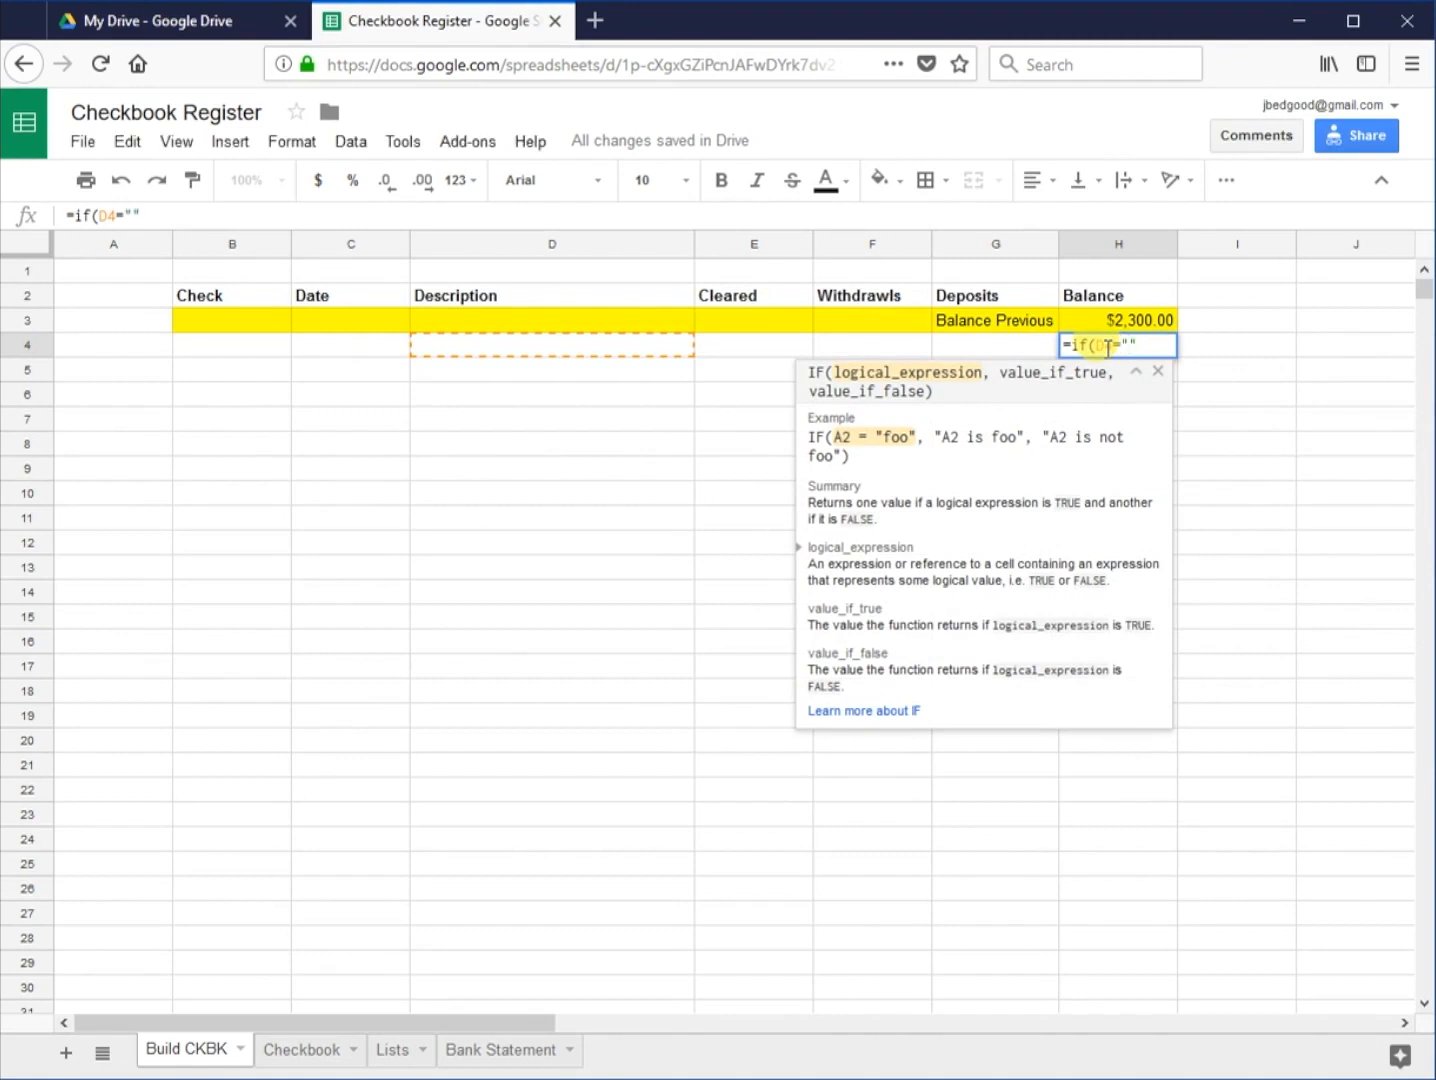
type(",\"\"")
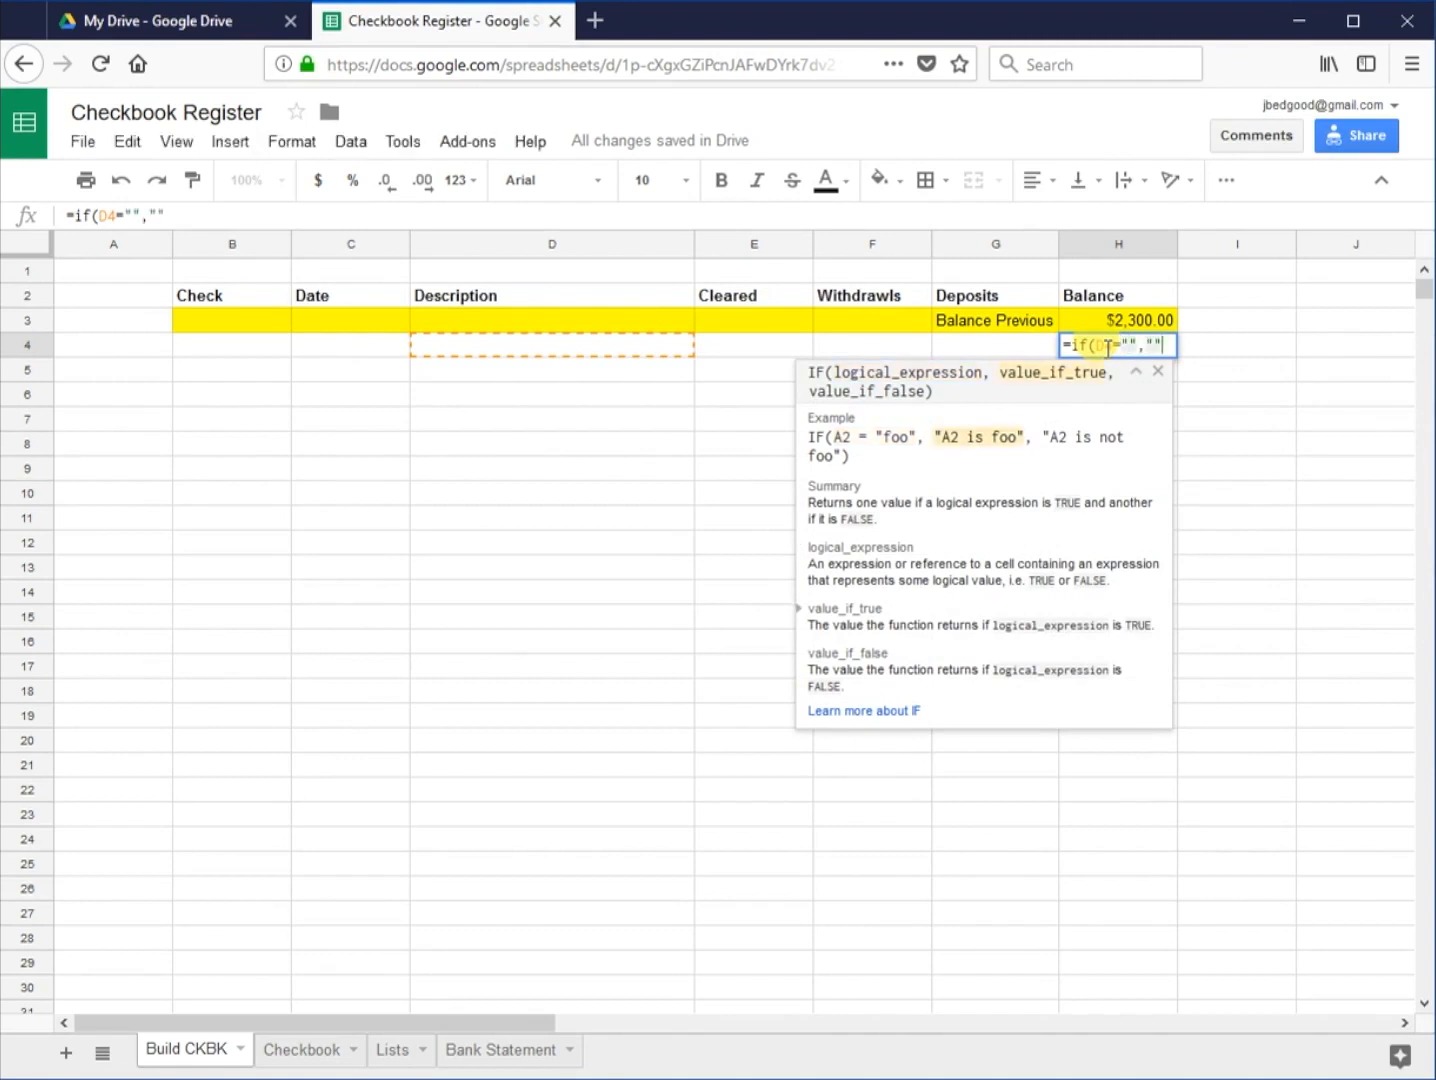
type(")")
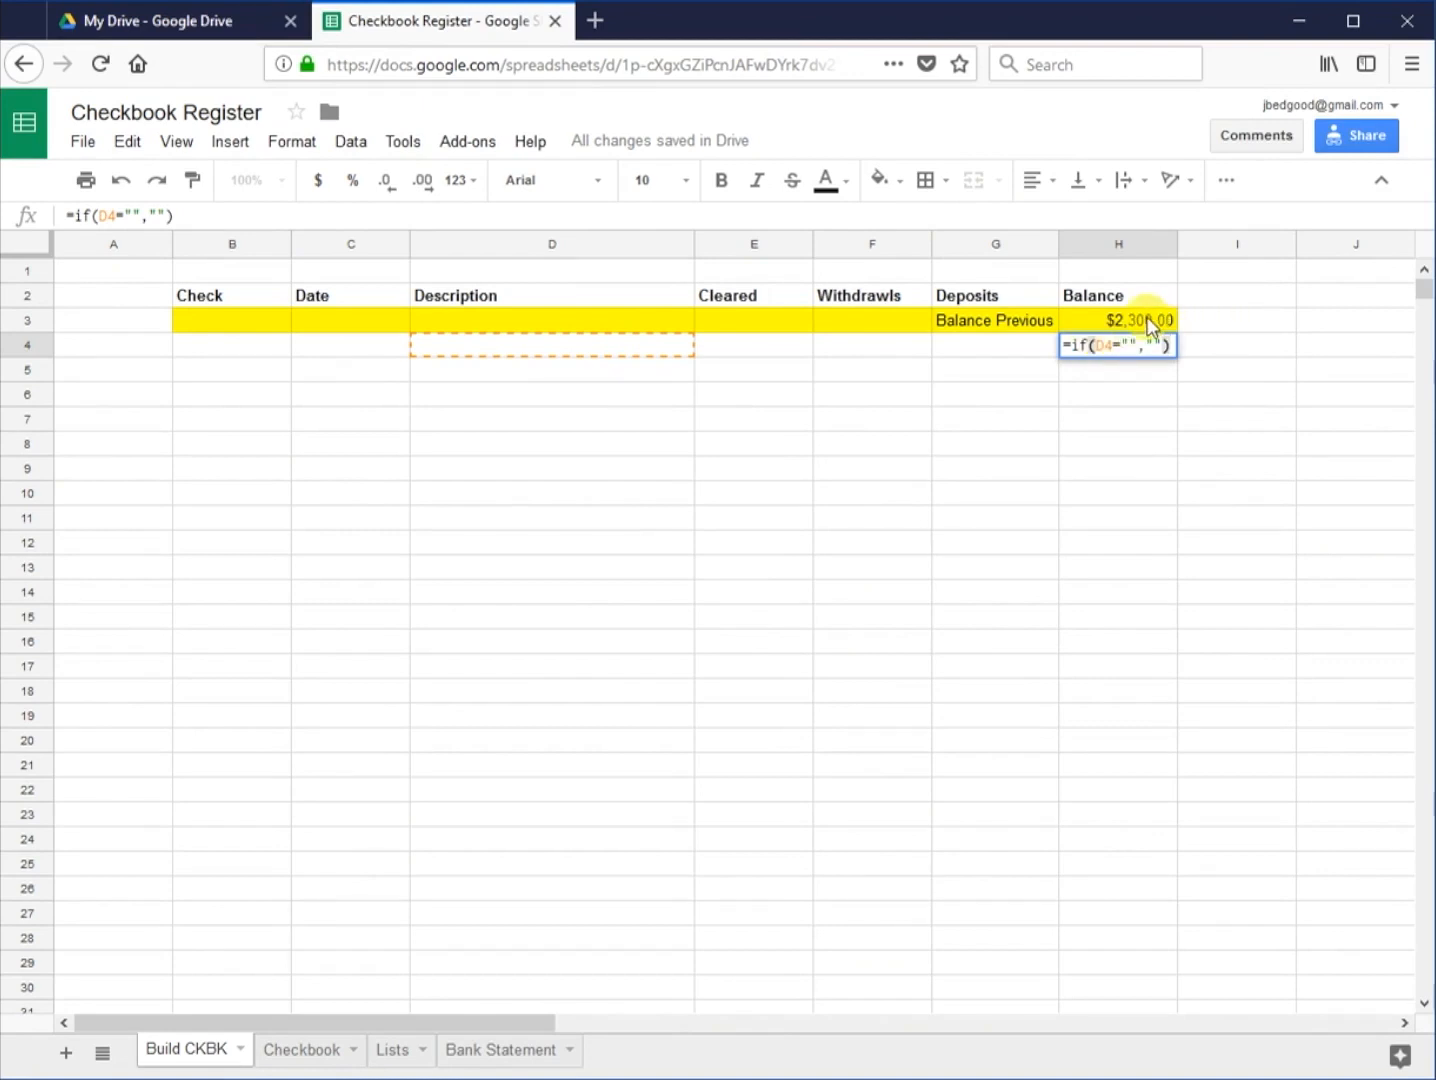
left_click(1150, 323)
left_click(1155, 350)
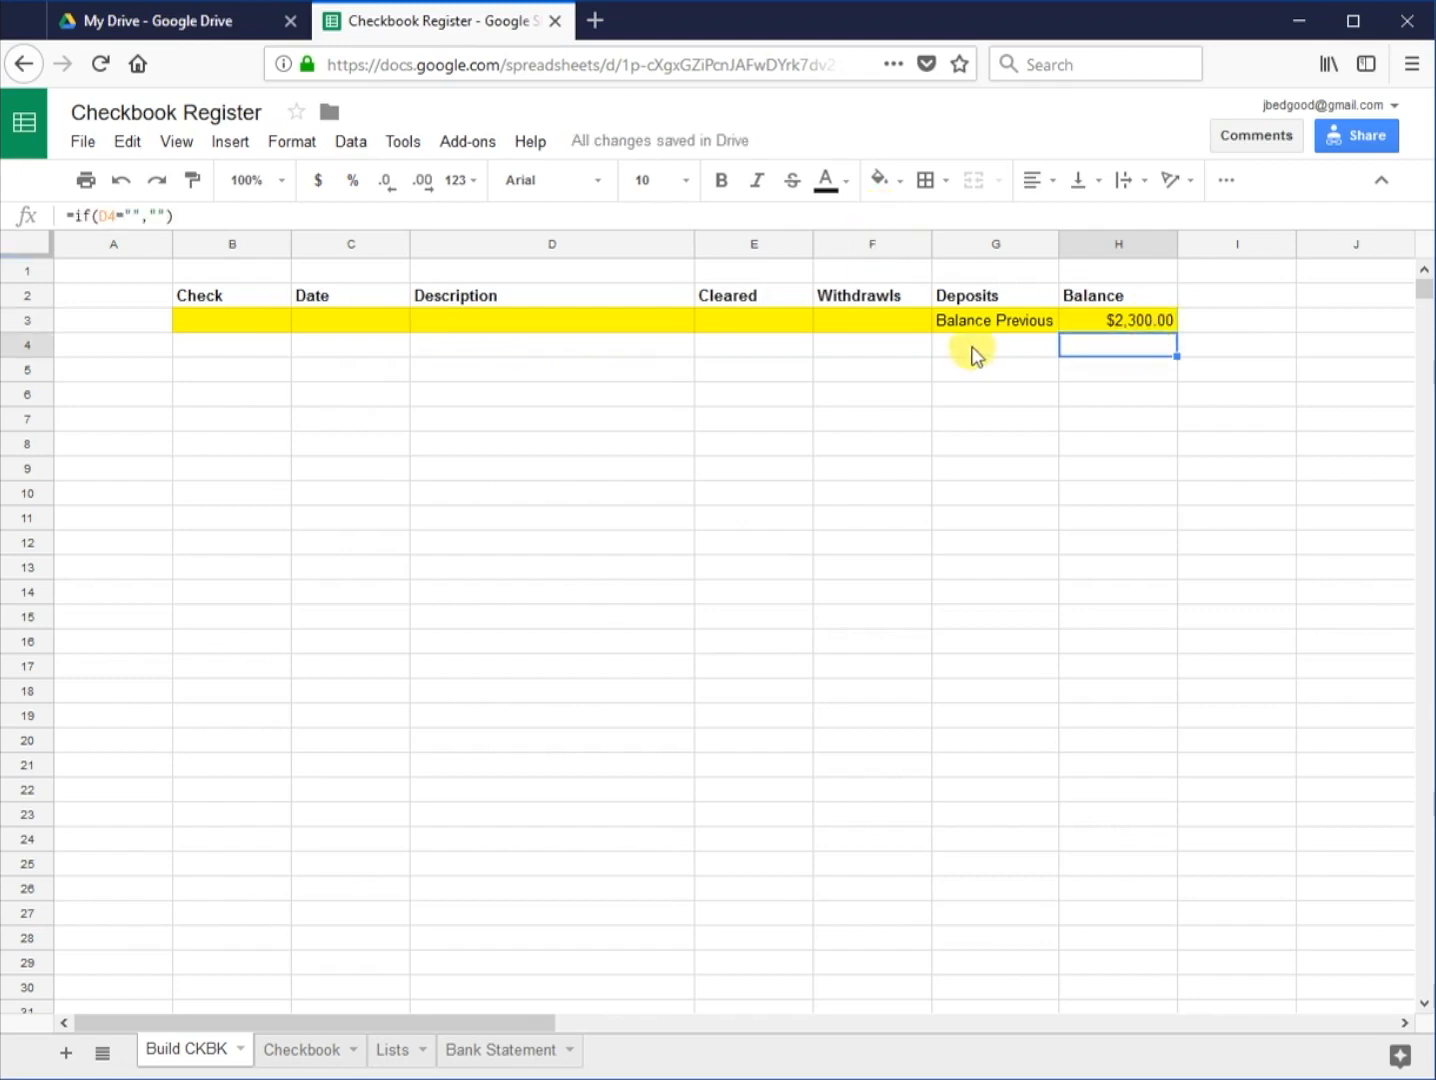
Step: Append H3+G4-H4 after the closing parenthesis of the formula in cell H4
left_click(322, 213)
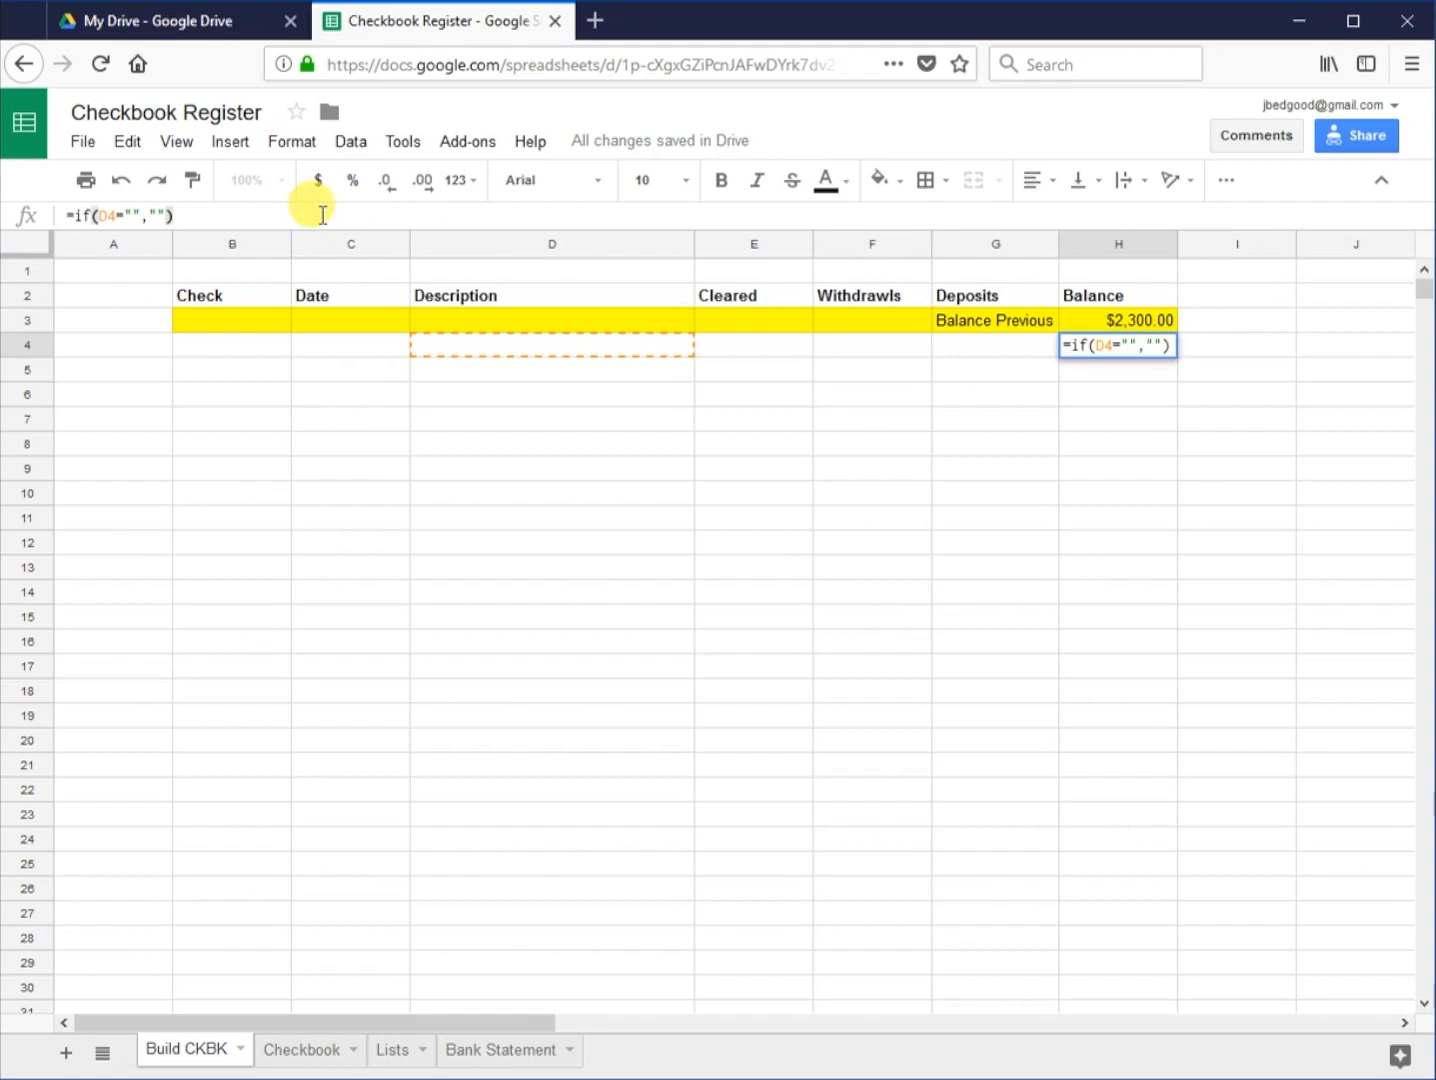
type("H3")
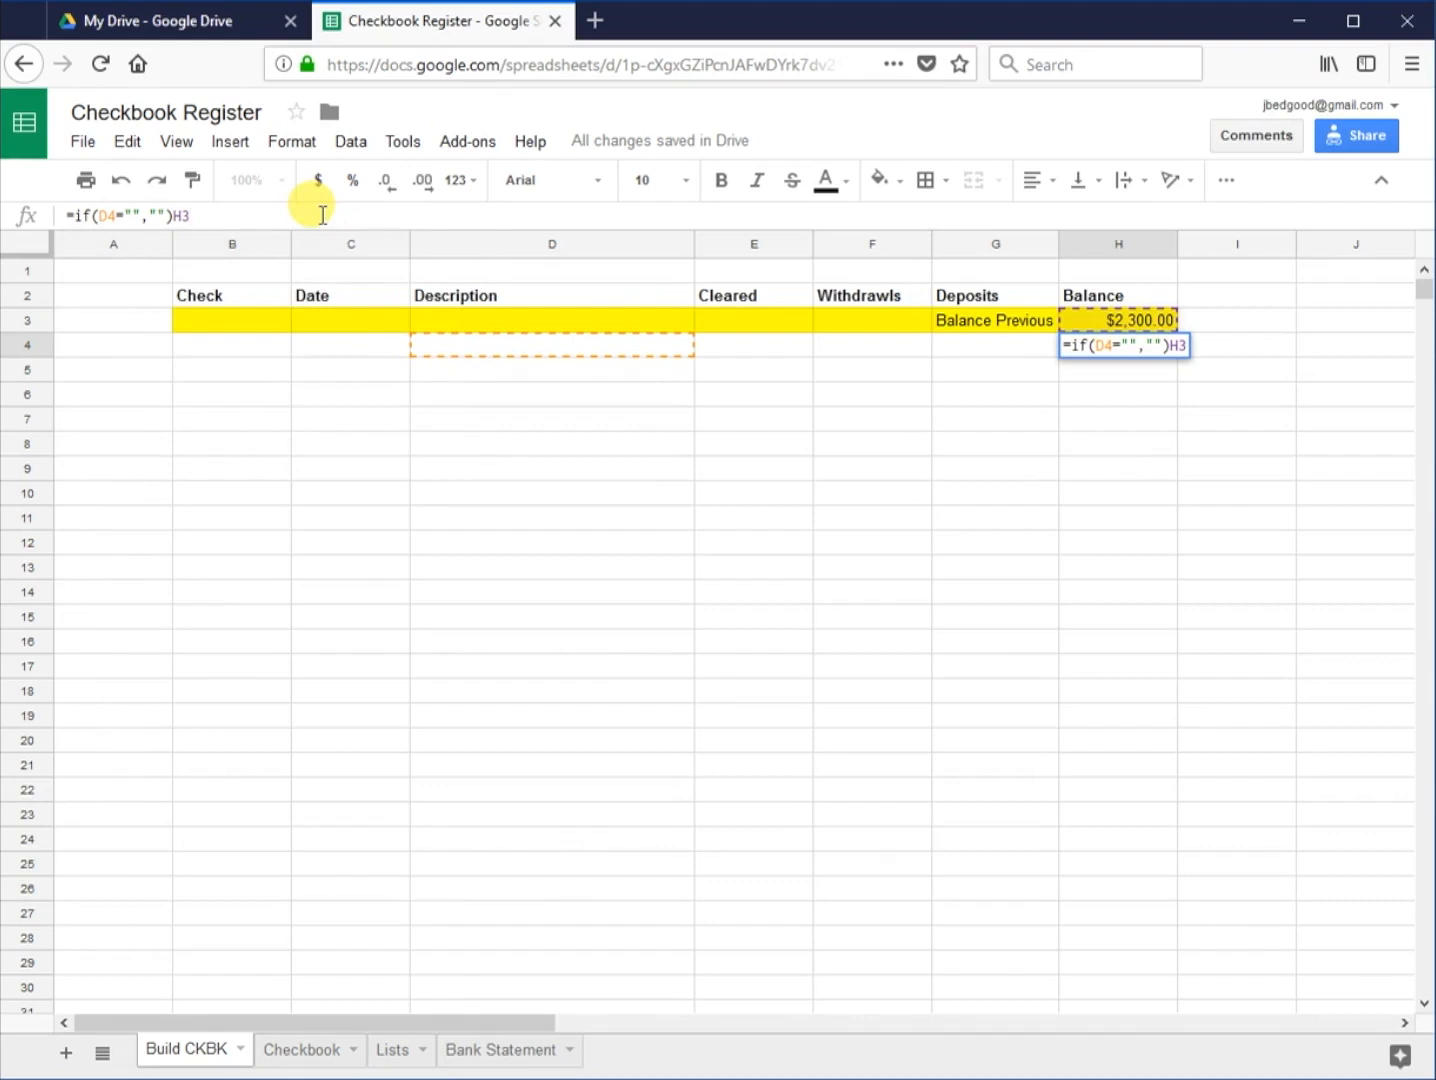
type("+")
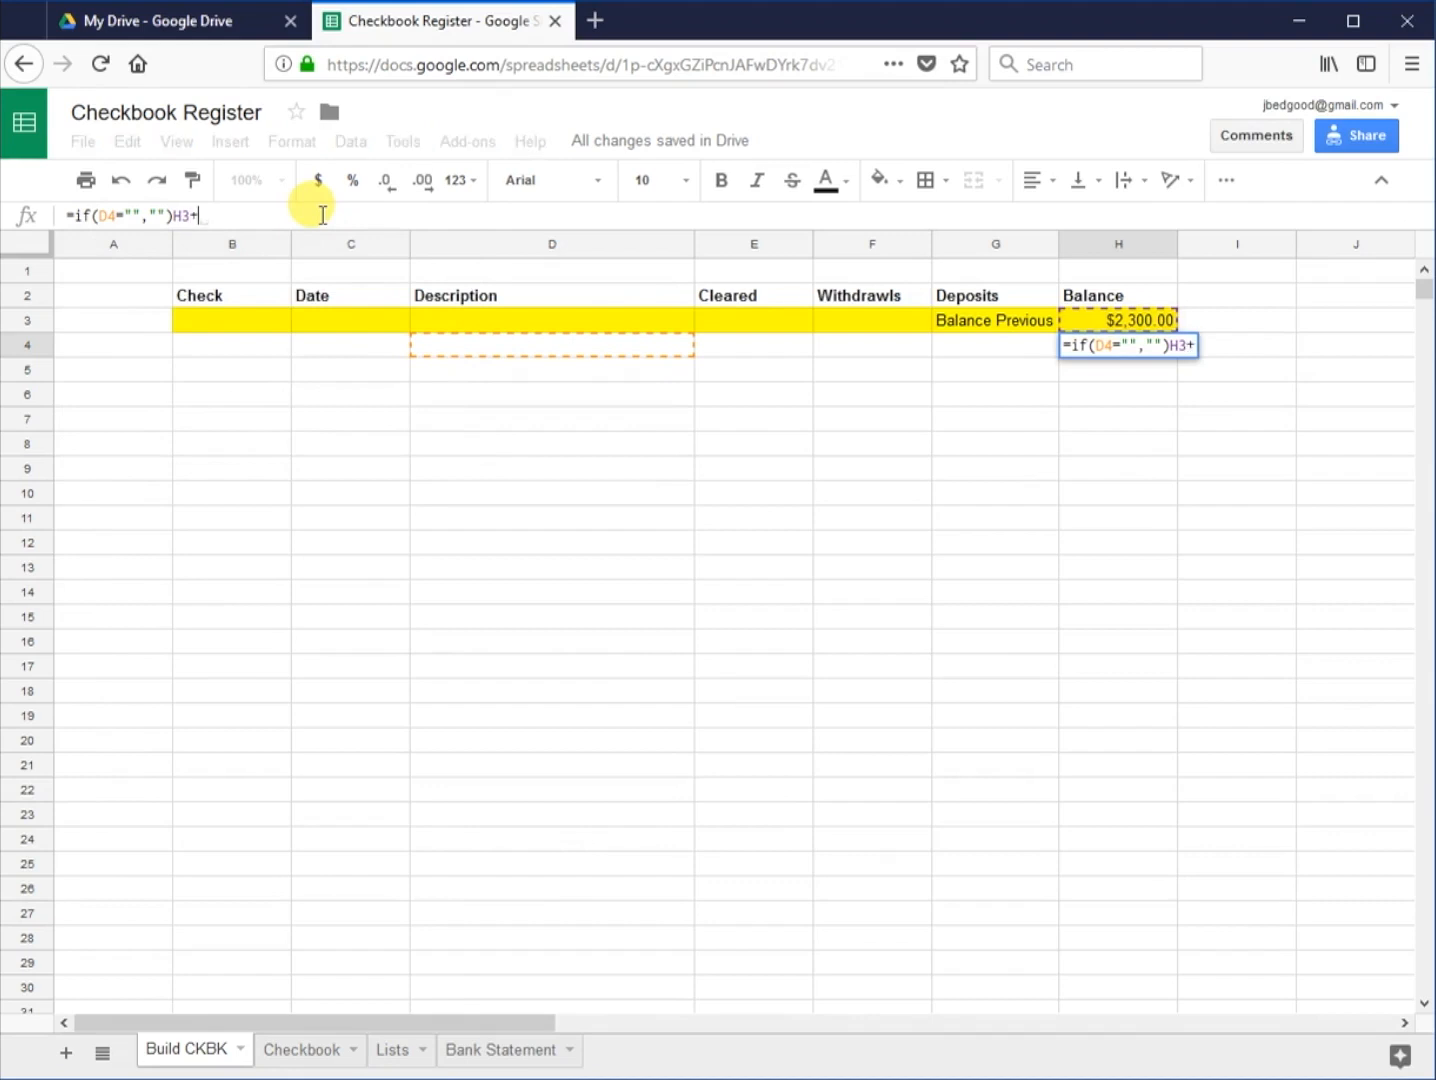
type("G4")
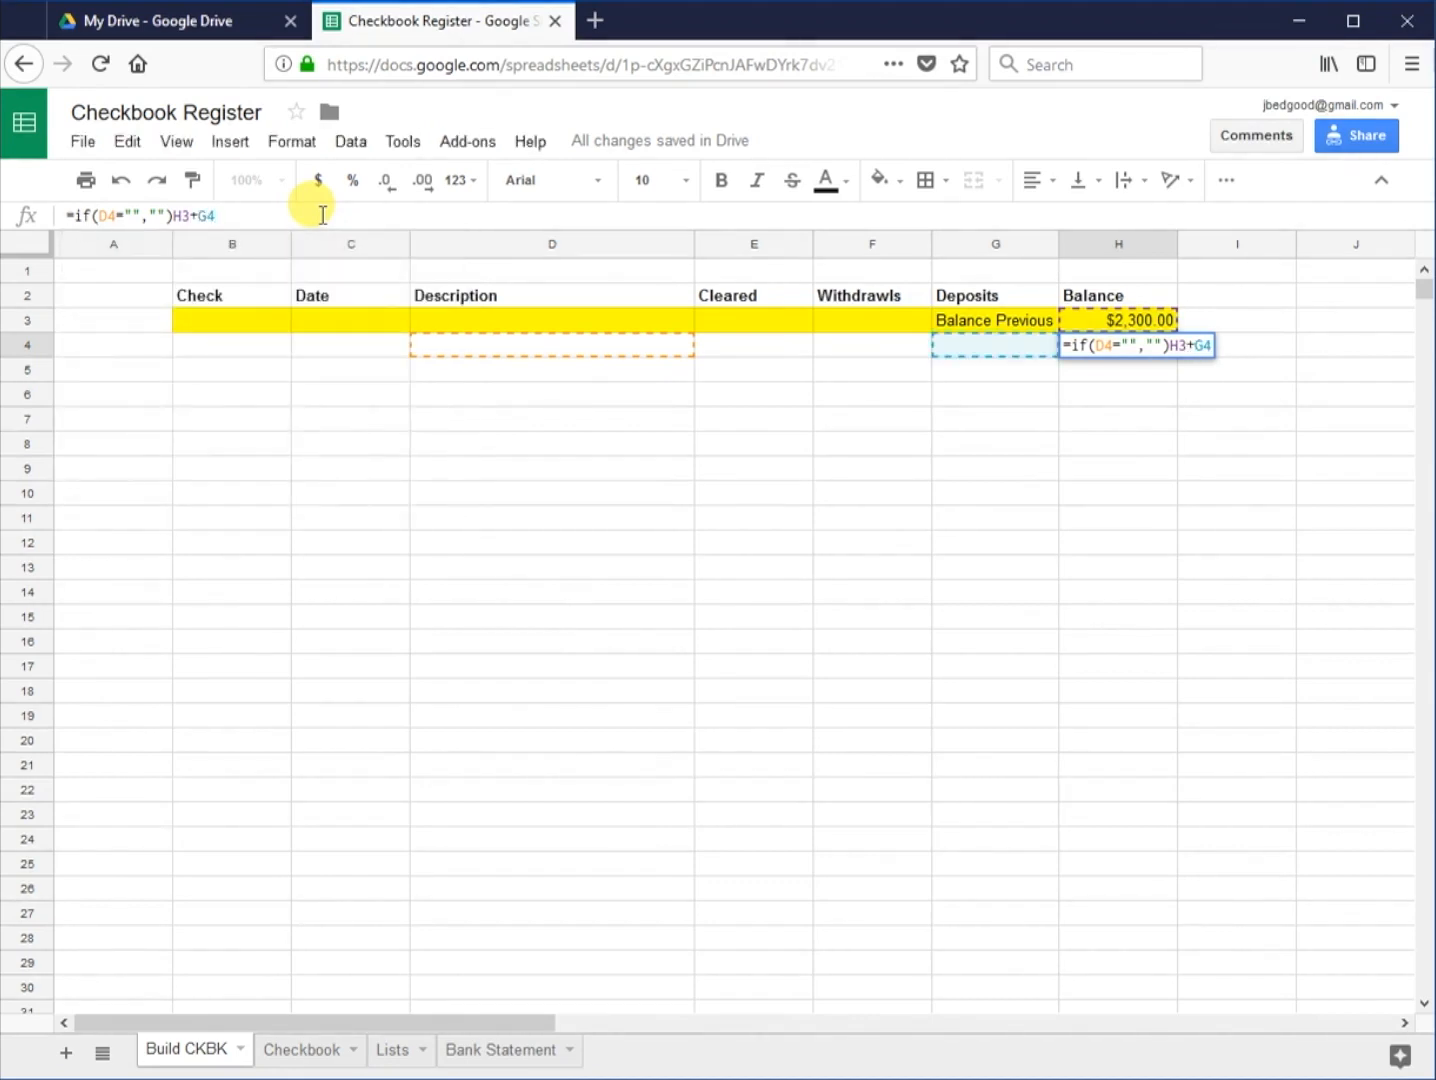
type("-H4")
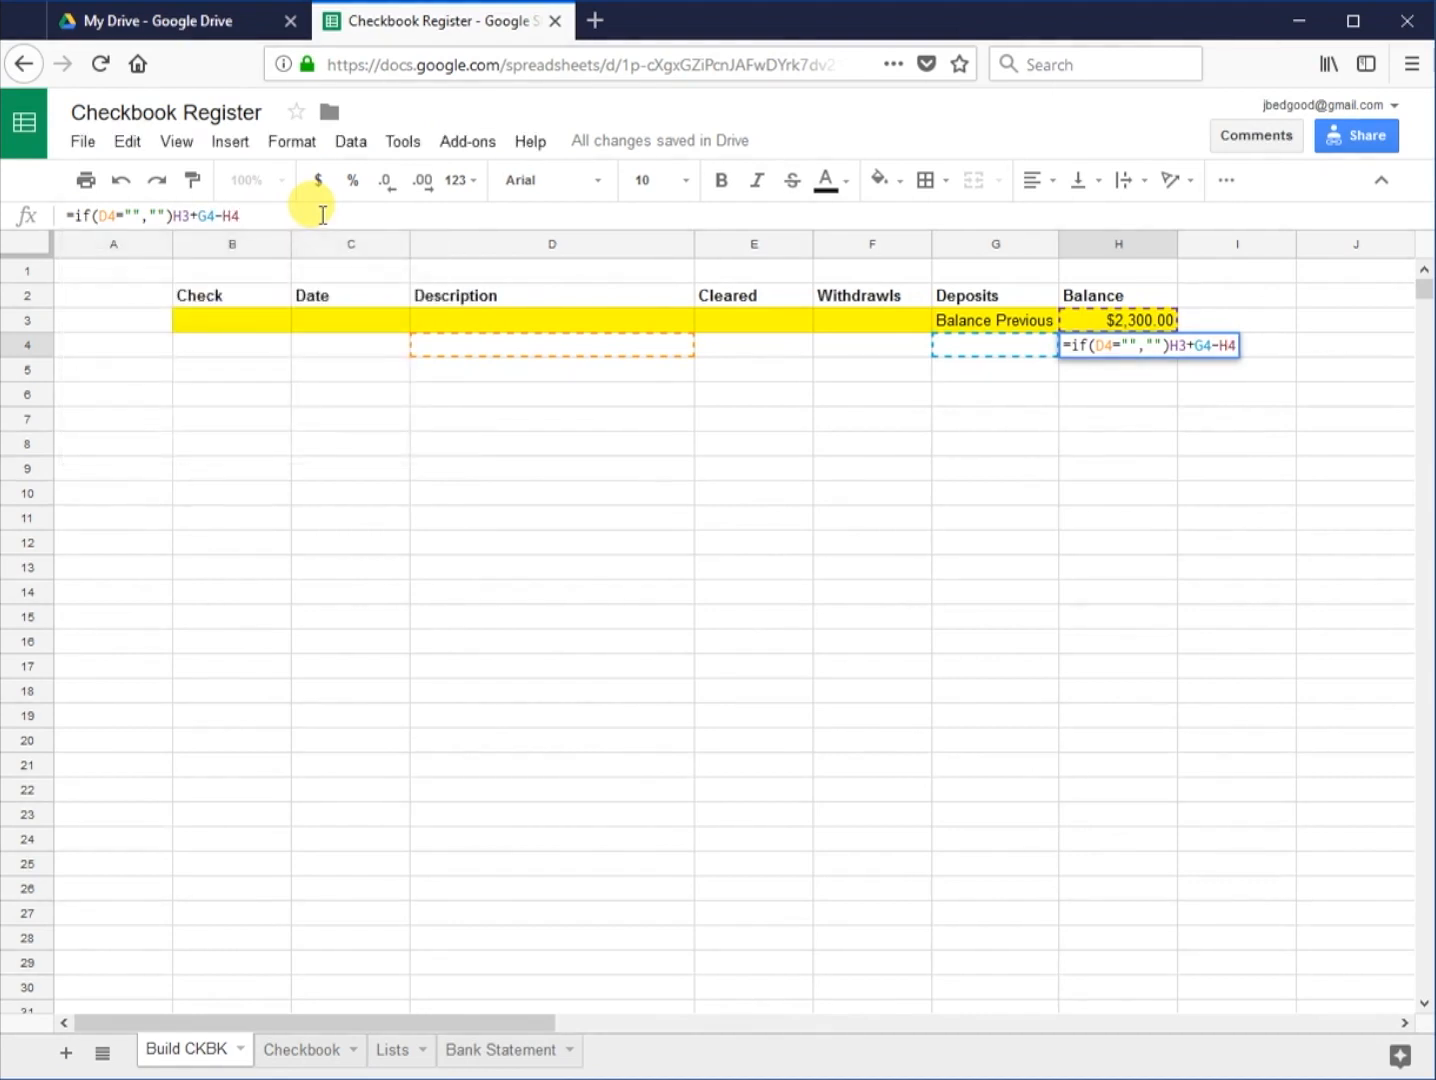
key("Return")
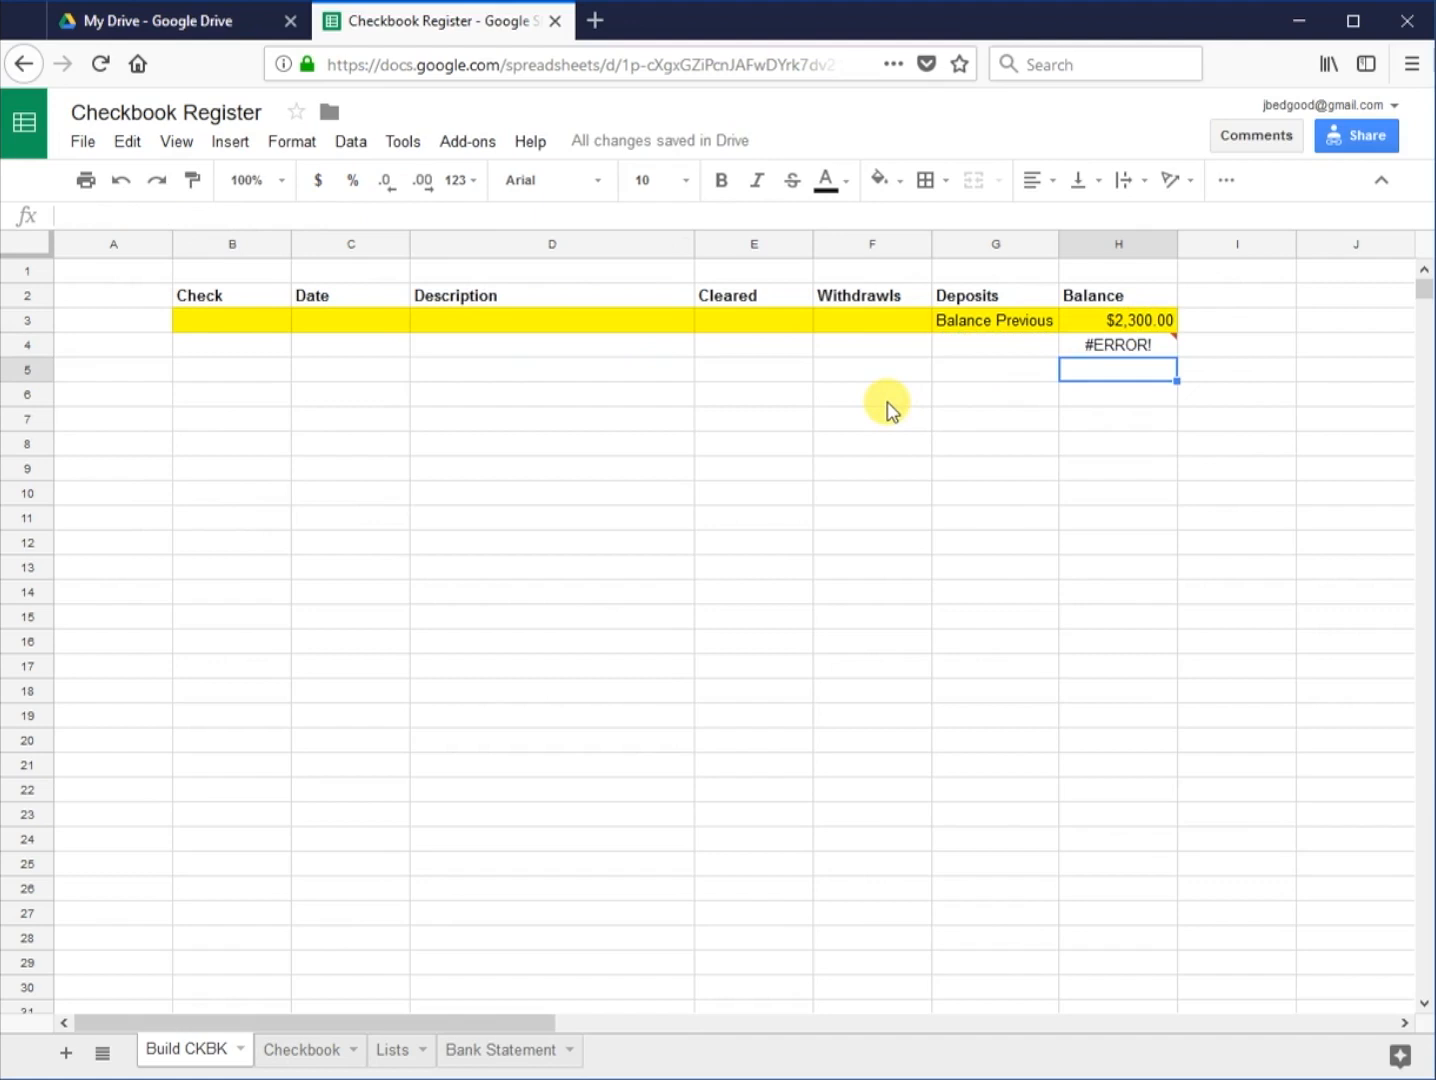
Step: Correct the formula in cell H4 to =if(D4="","",H3+G4-H4), making the balance calculation the value-if-false argument
key("Up")
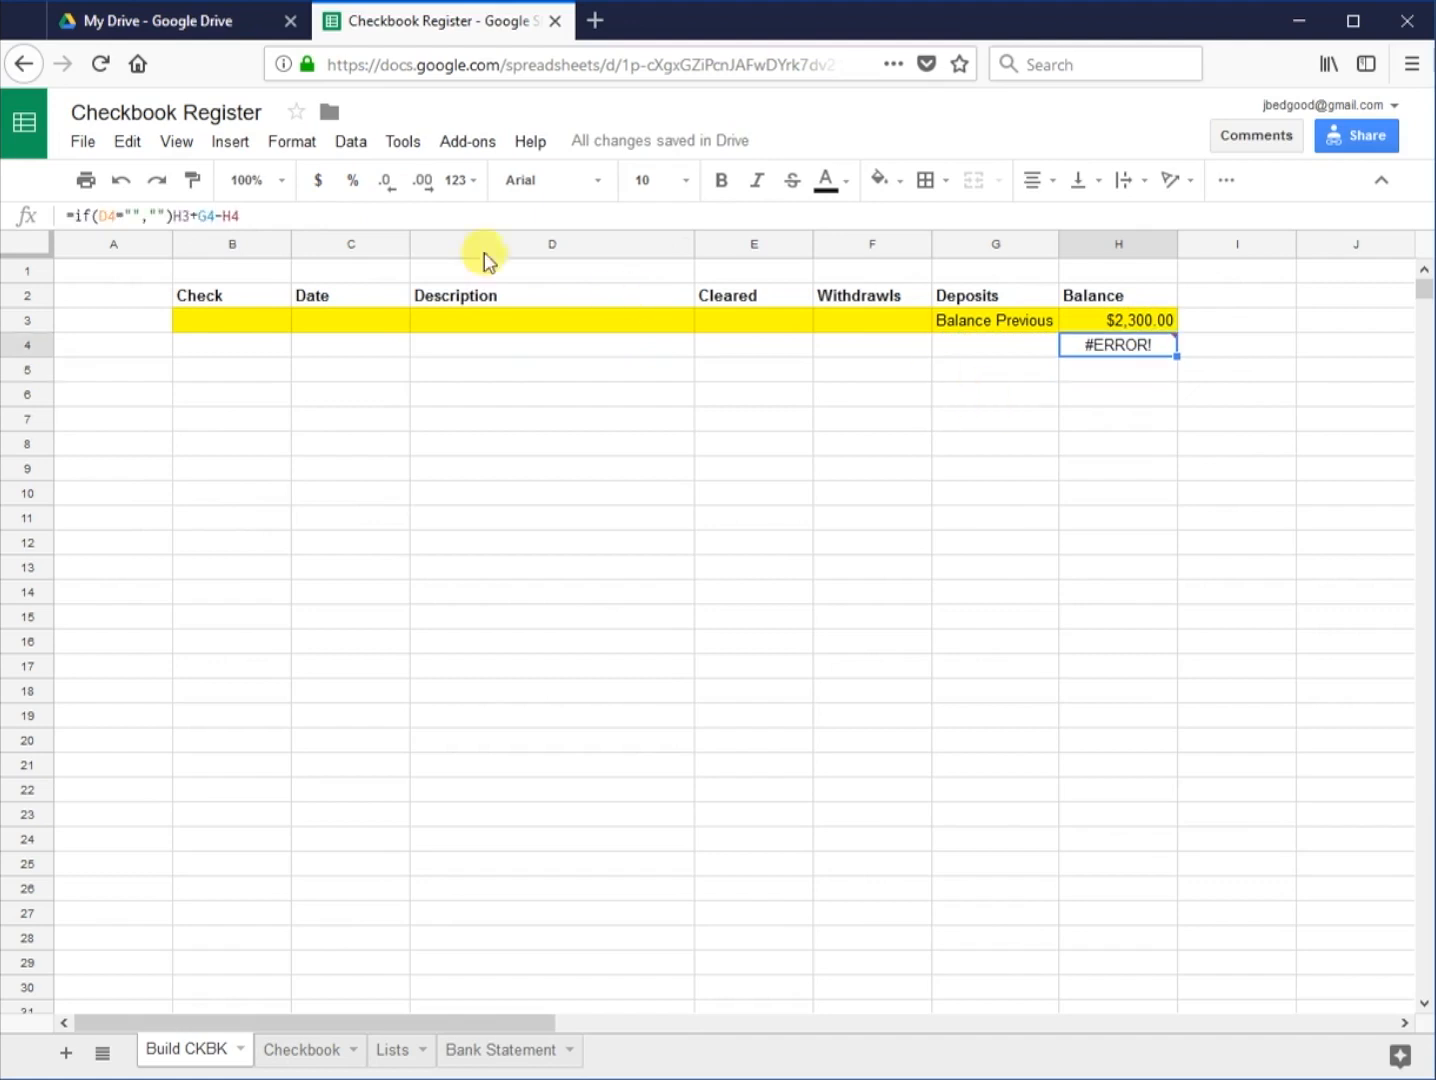
left_click(174, 216)
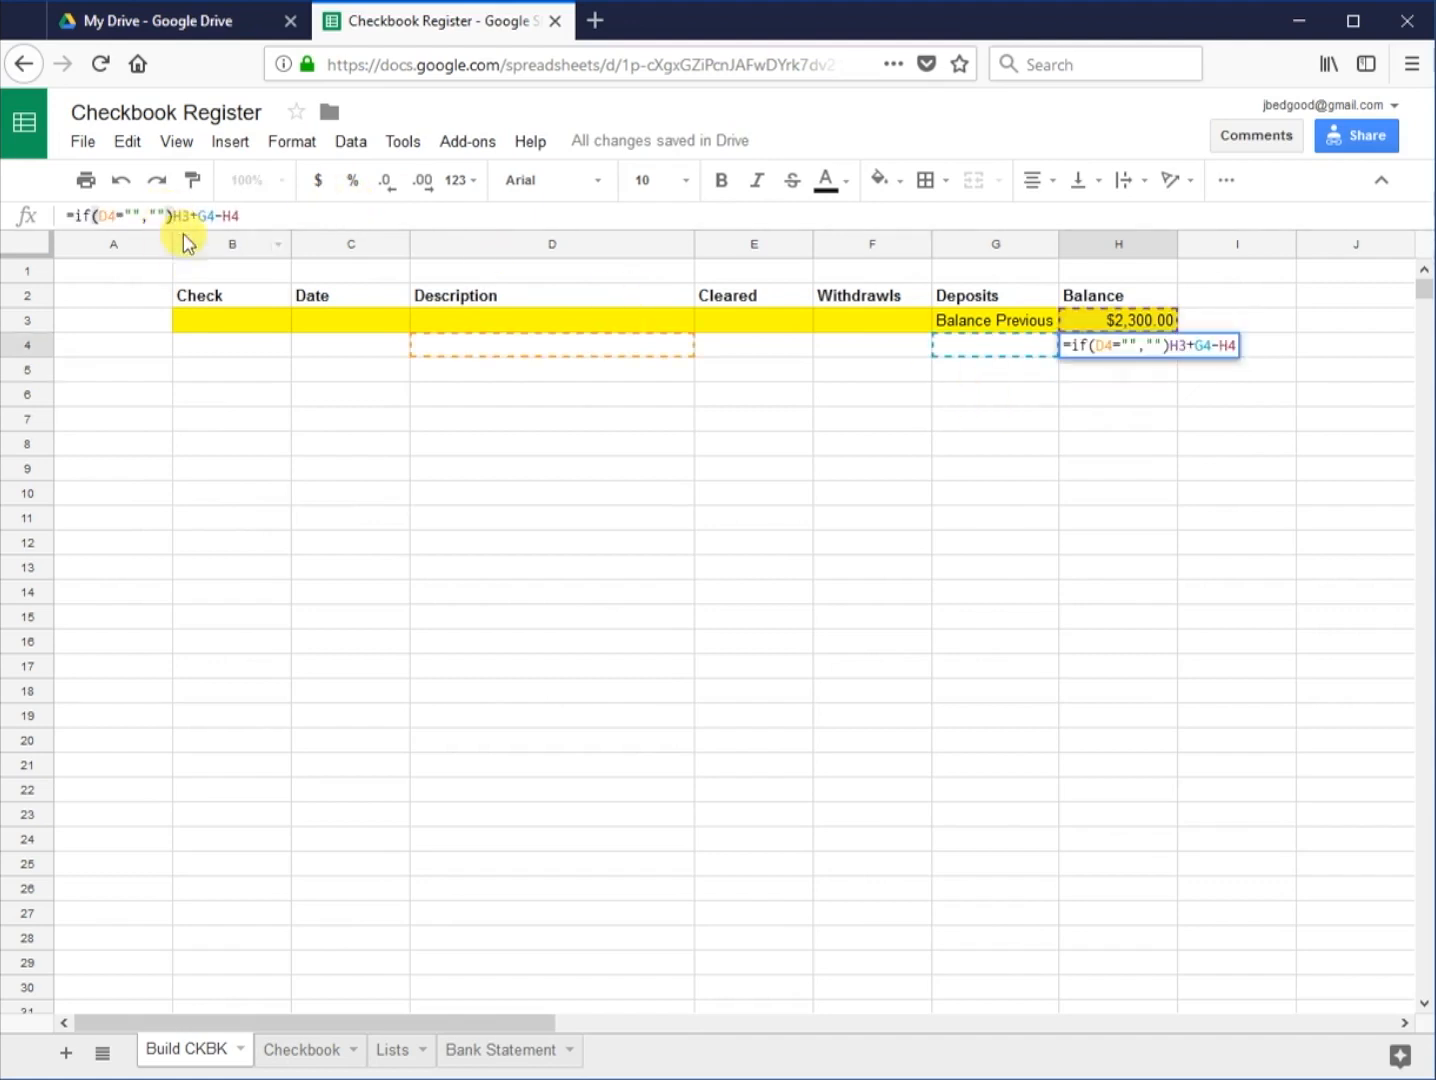
key("BackSpace")
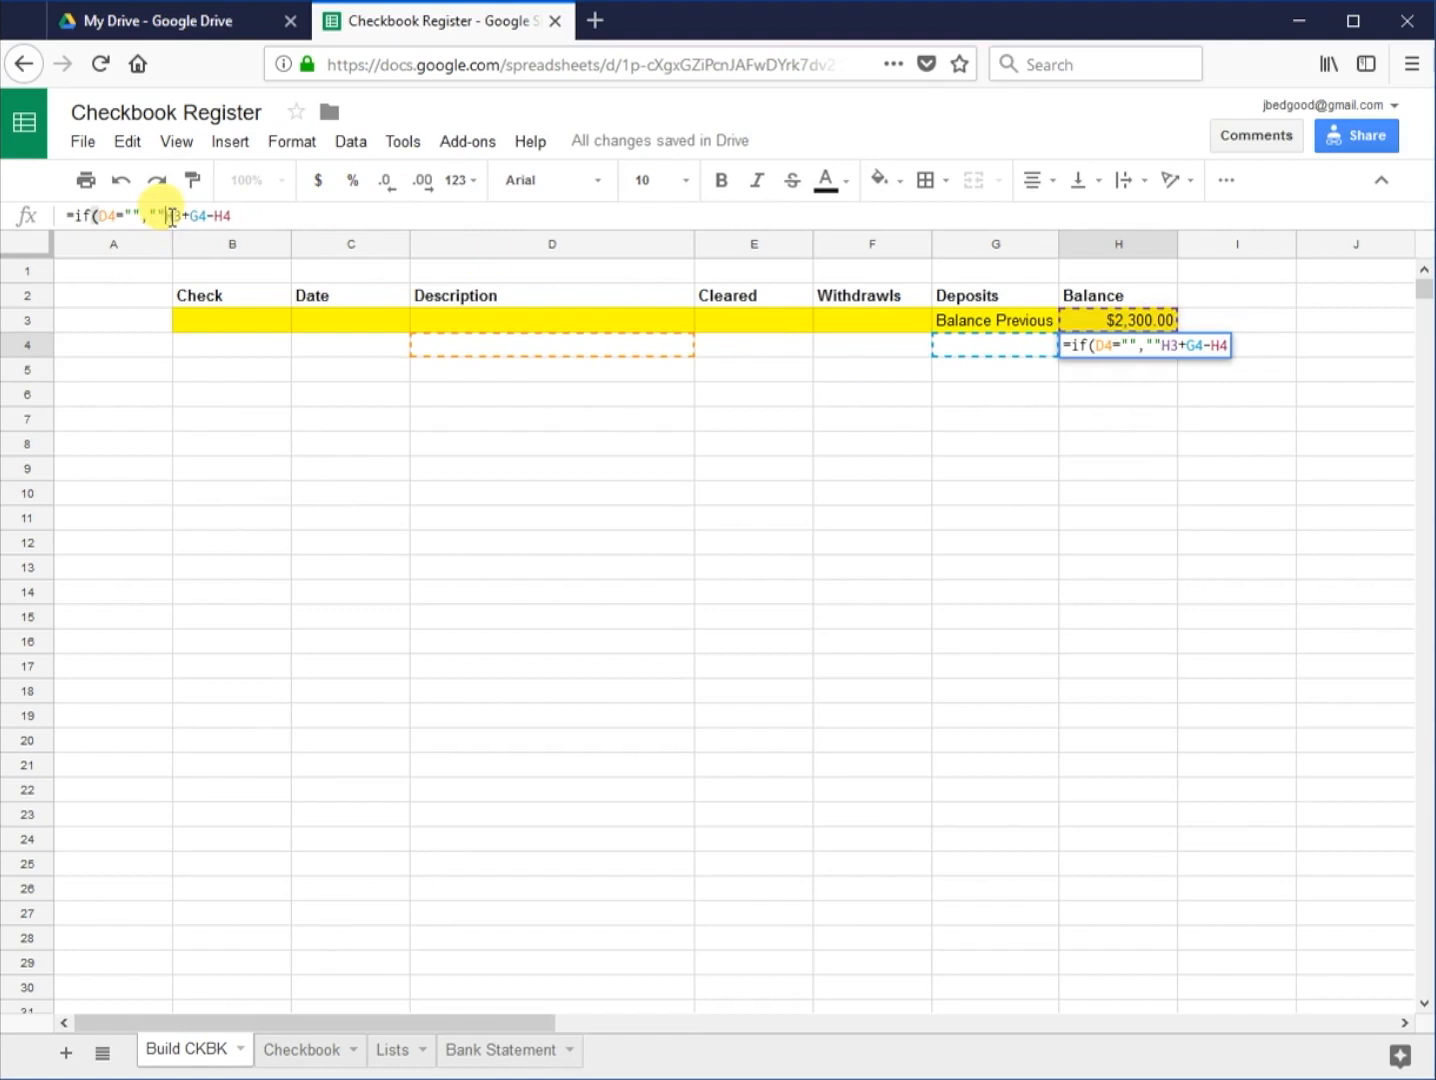
type(",")
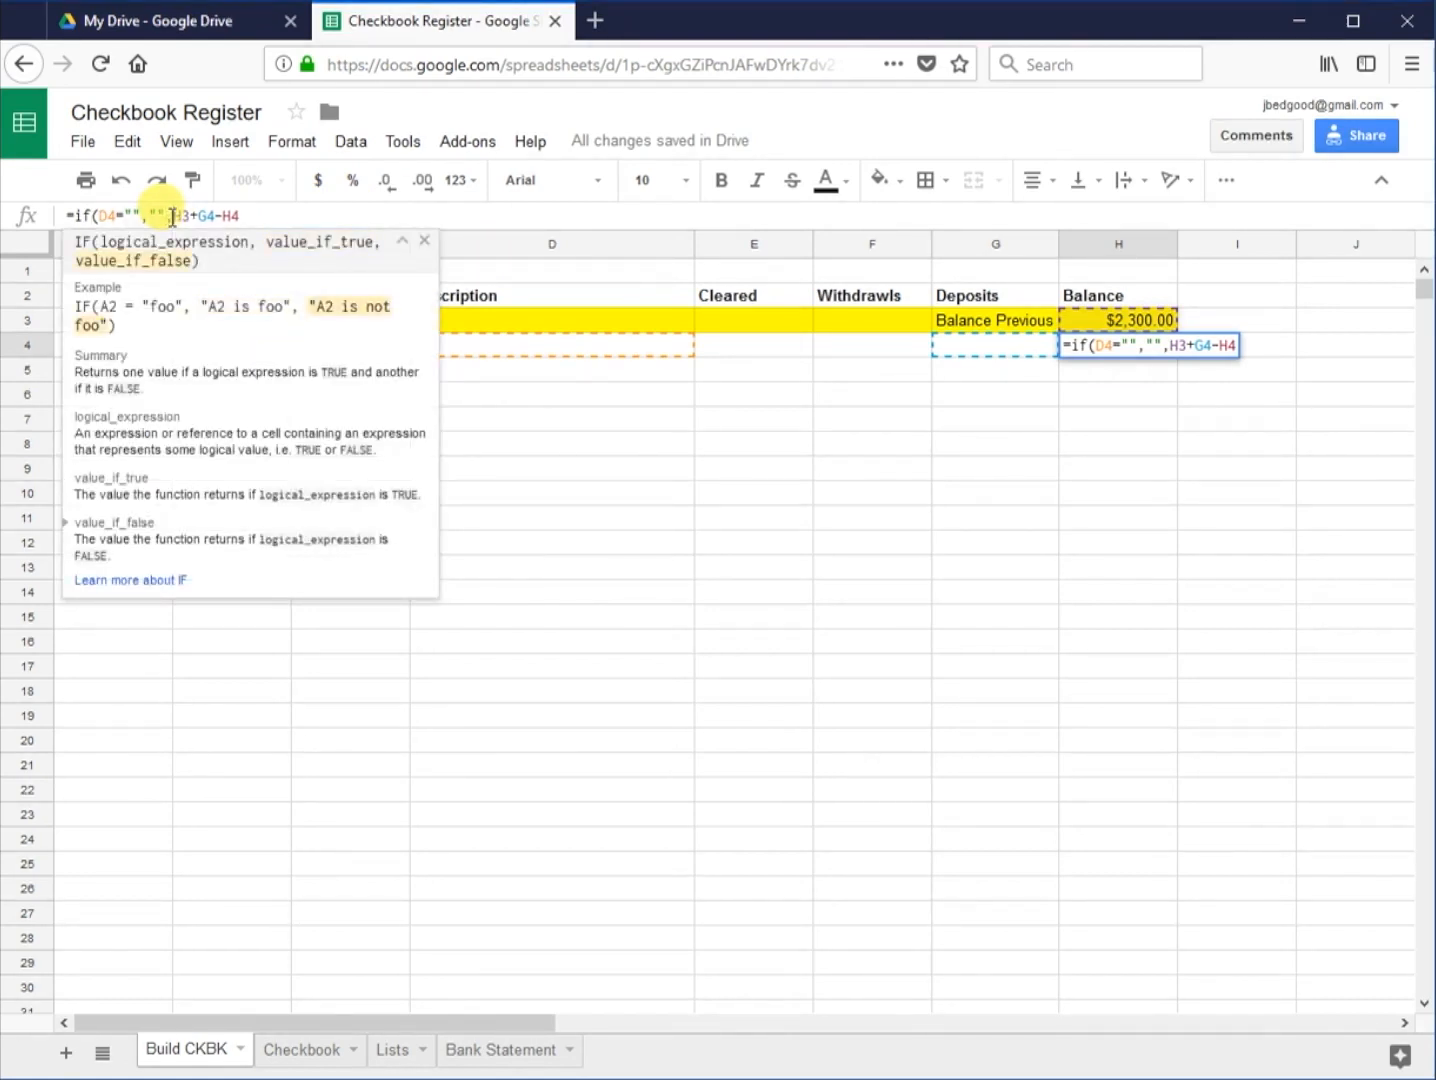
left_click(281, 222)
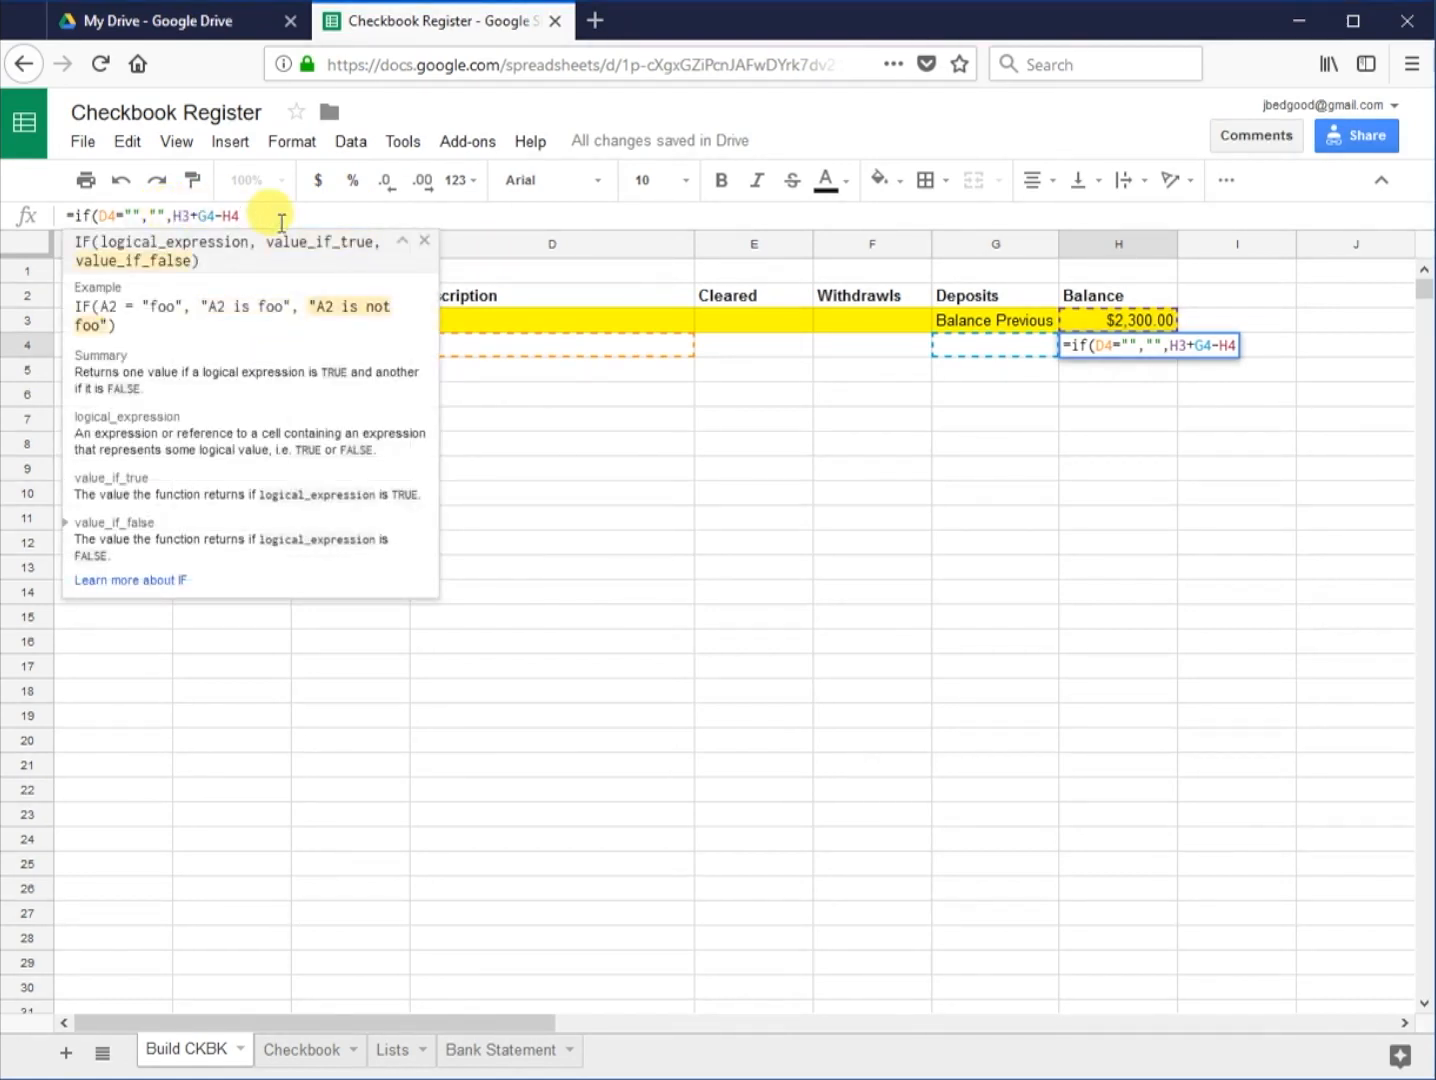
type(")")
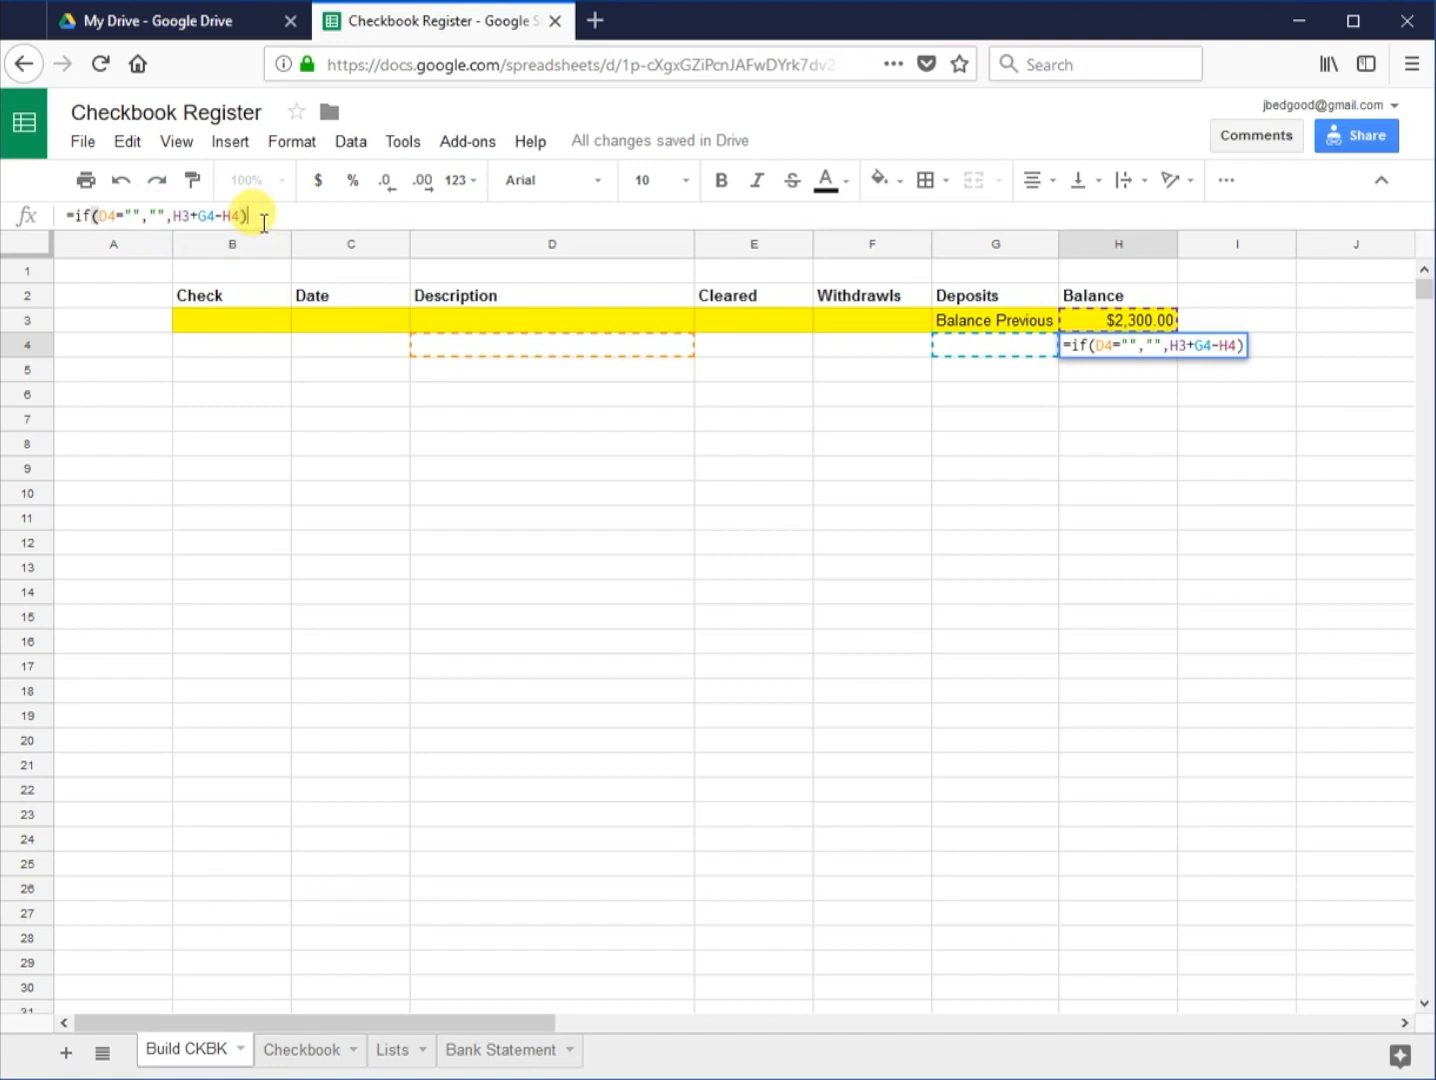
key("Return")
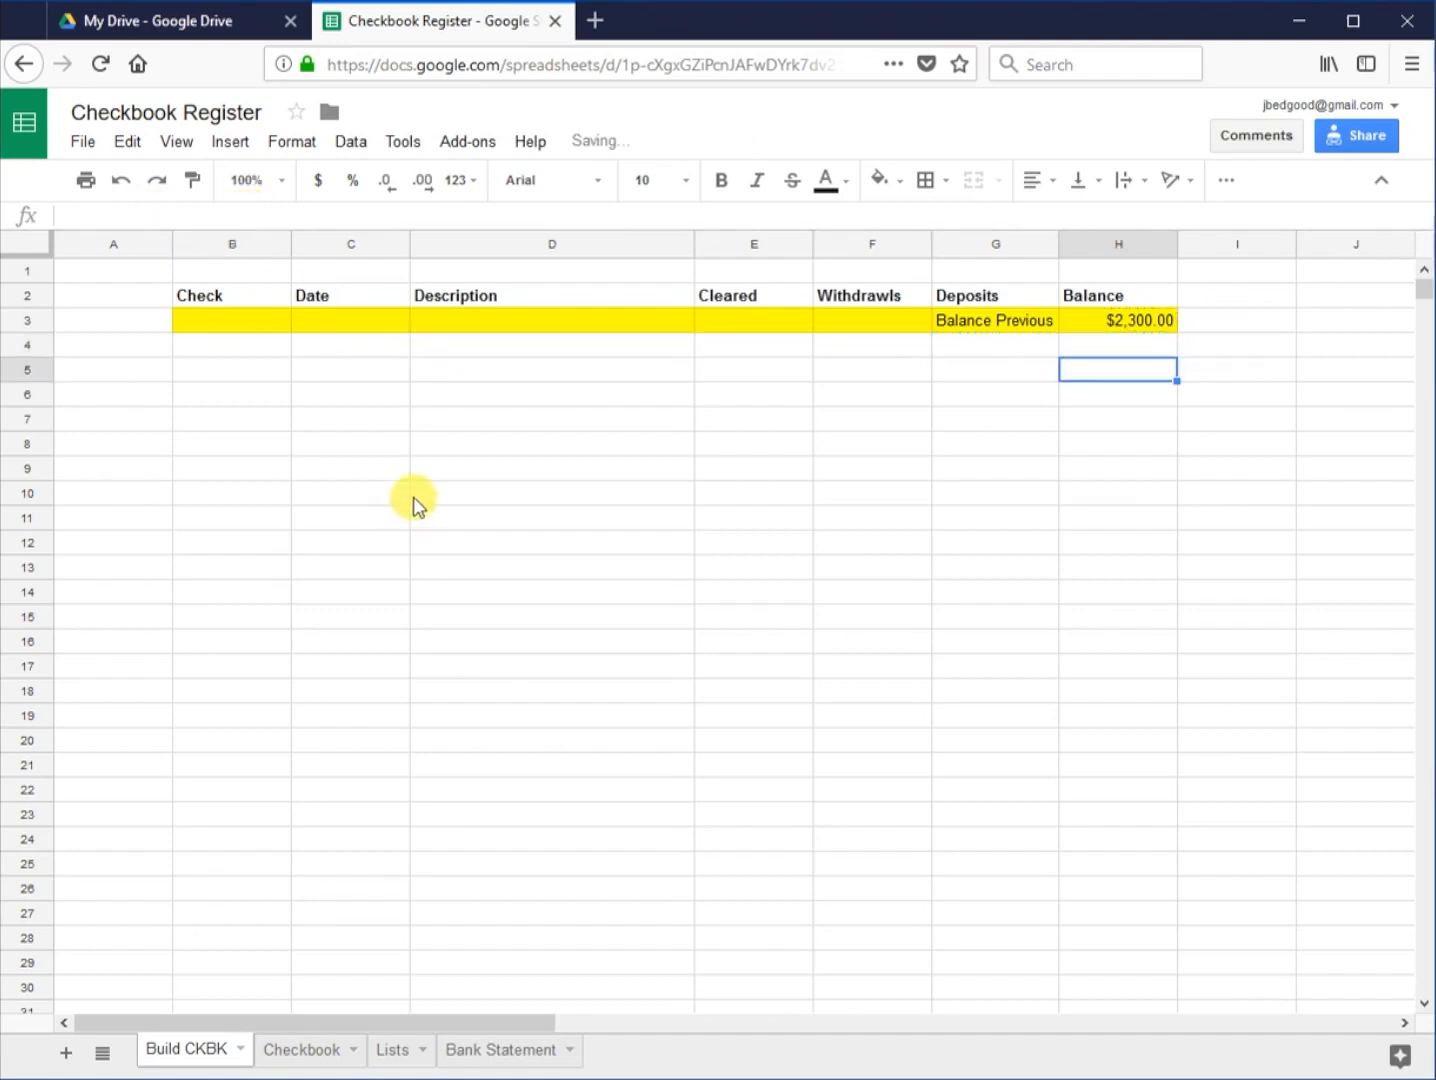
Step: Fill the formula from cell H4 down the Balance column to about row 51
left_click(1147, 347)
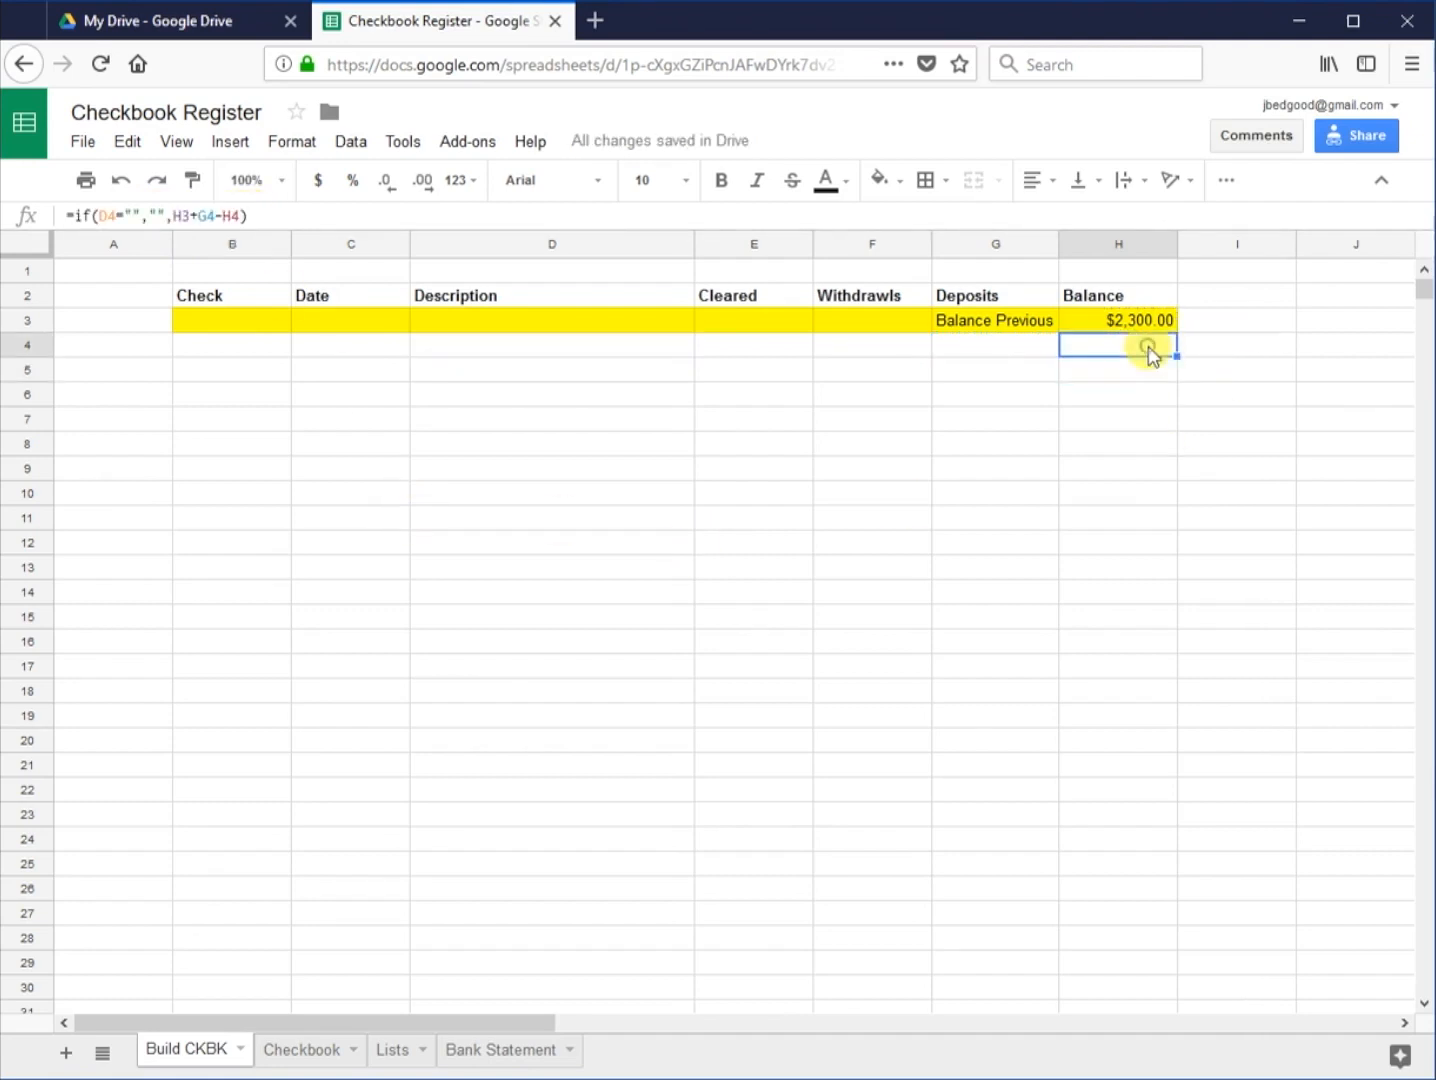
left_click_drag(1175, 356, 1160, 1000)
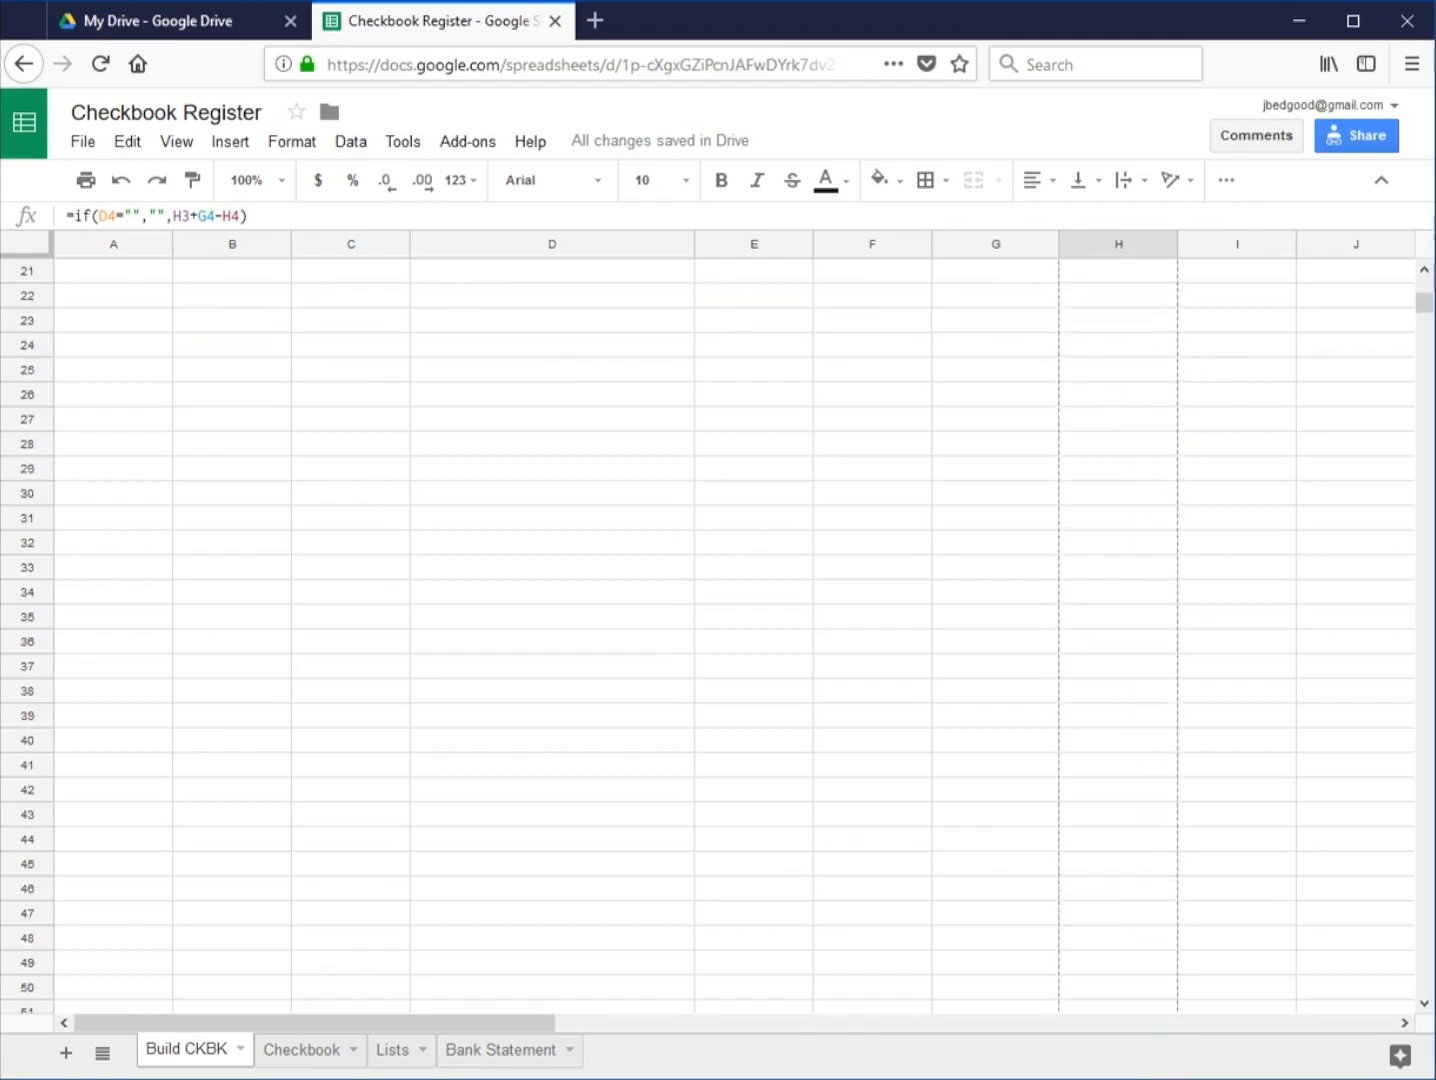
scroll(1148, 594, "up", 5)
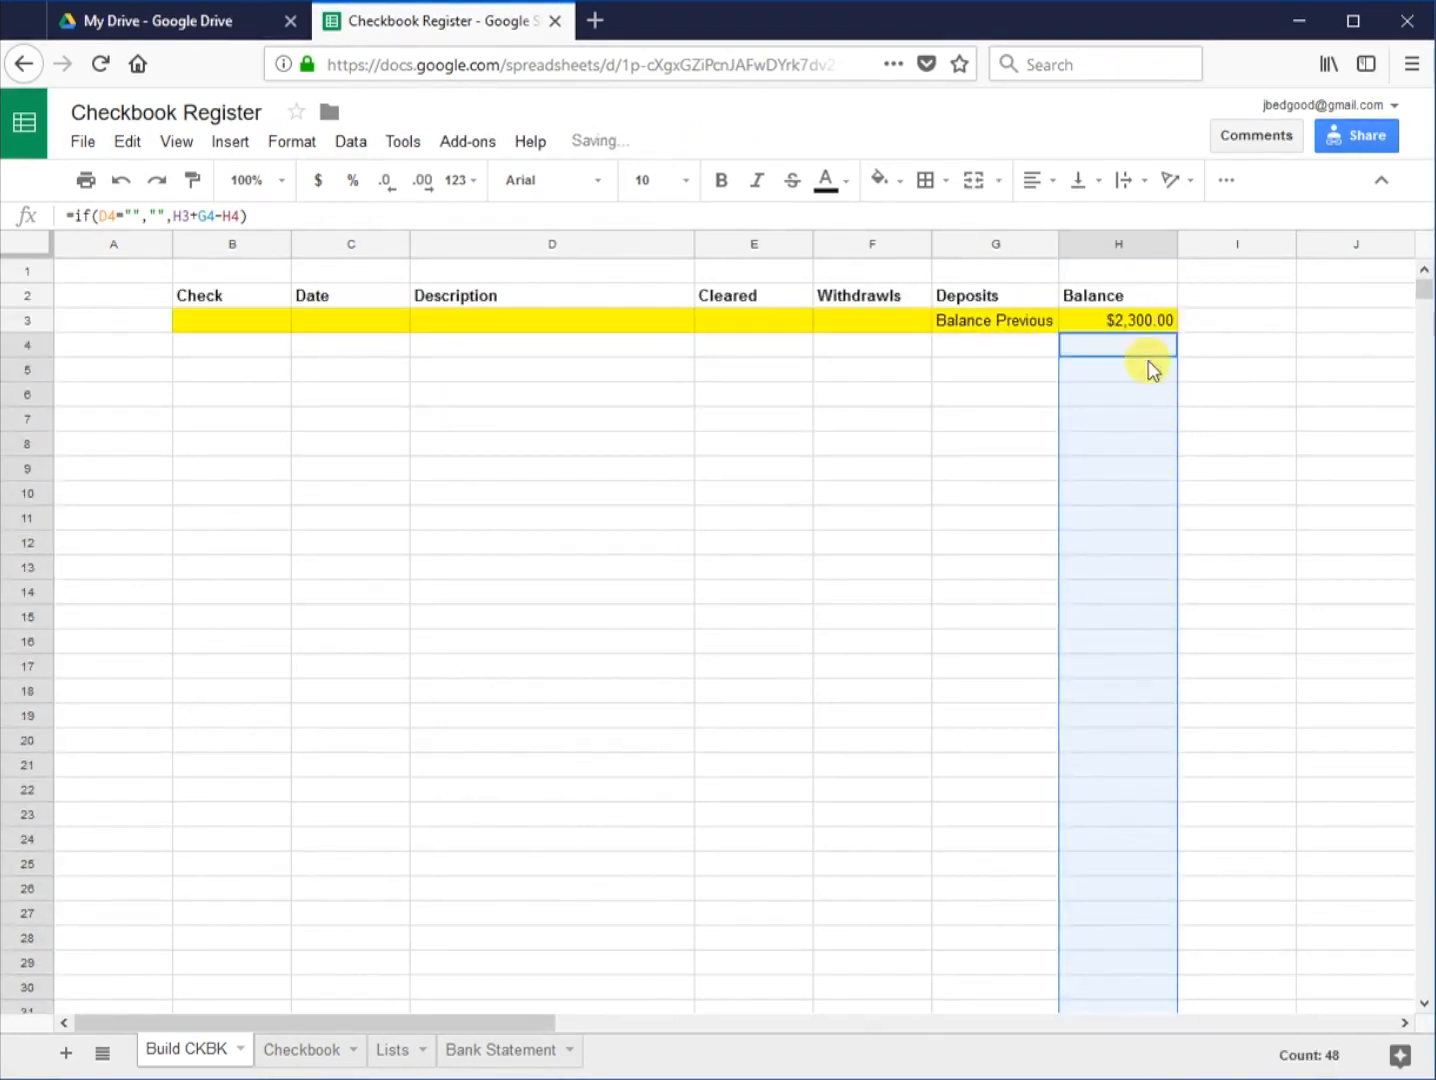
left_click(1147, 354)
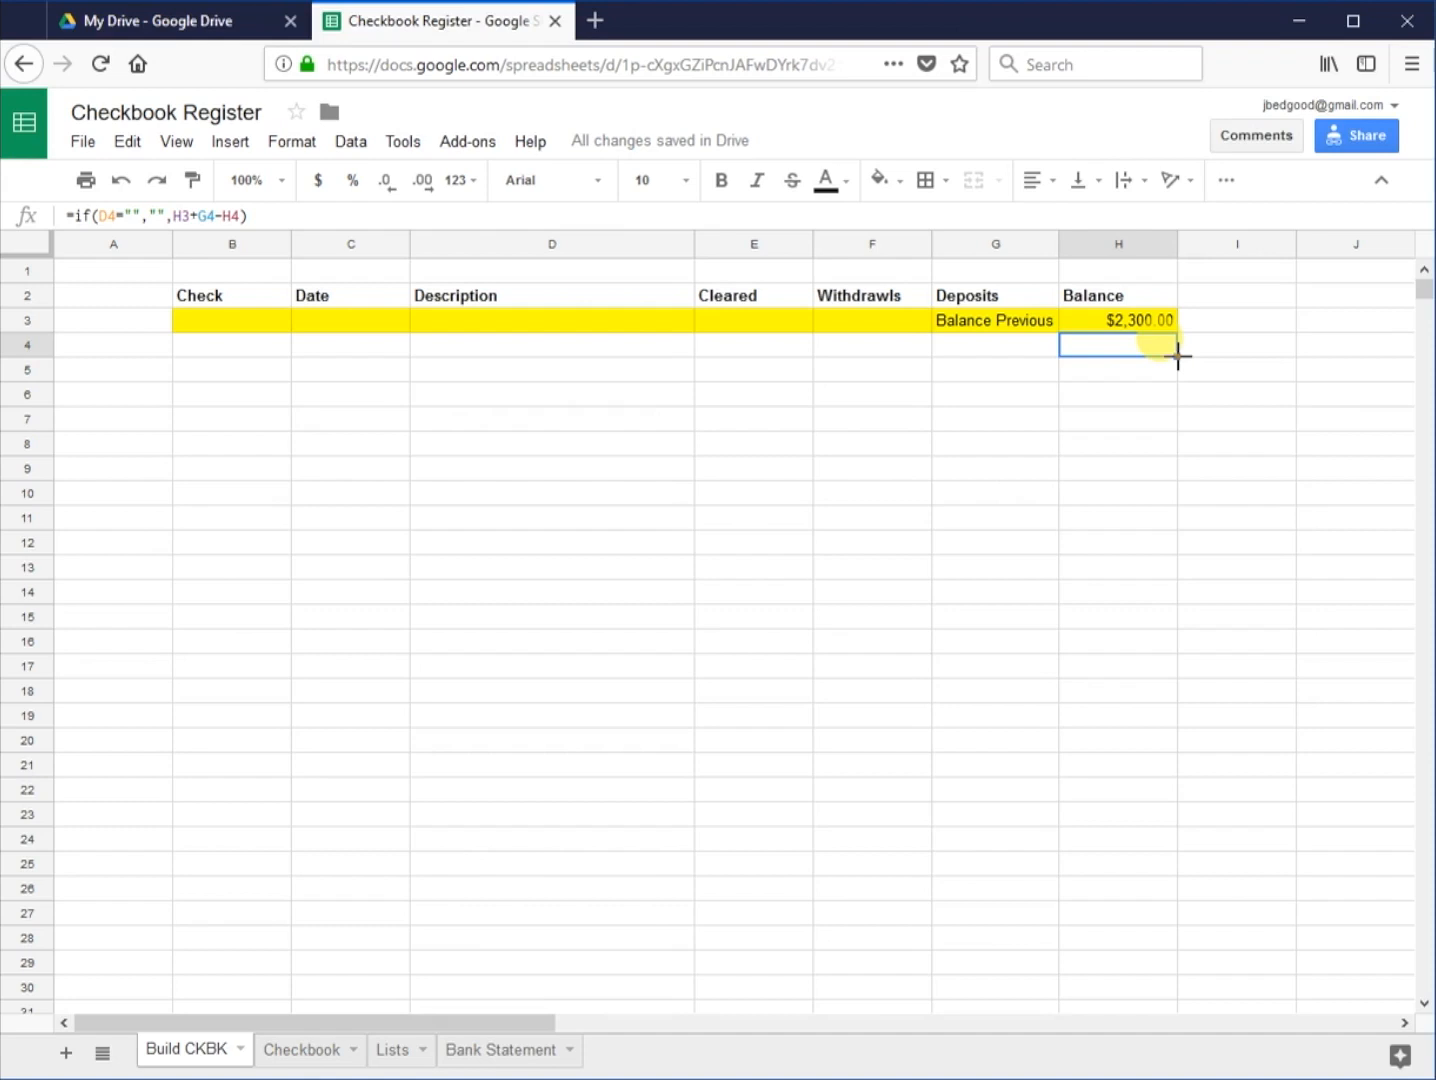
left_click(355, 352)
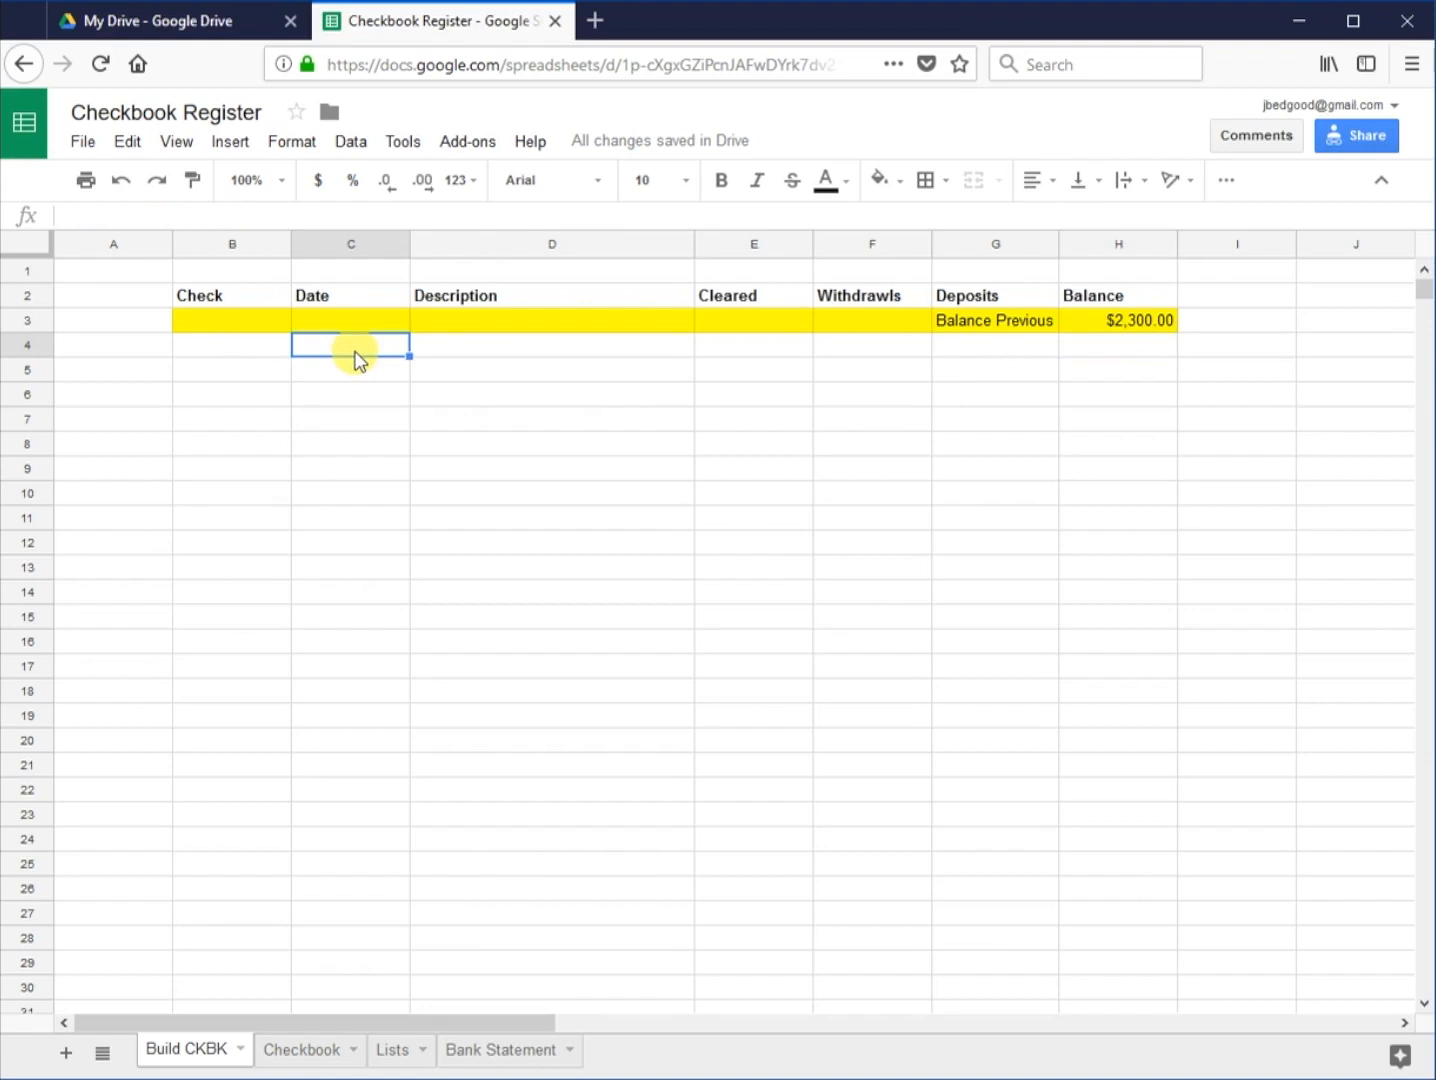
Step: Enter a test transaction in row 4 with date 1/1/18, description Gas and a withdrawal of 43.00
type("1/")
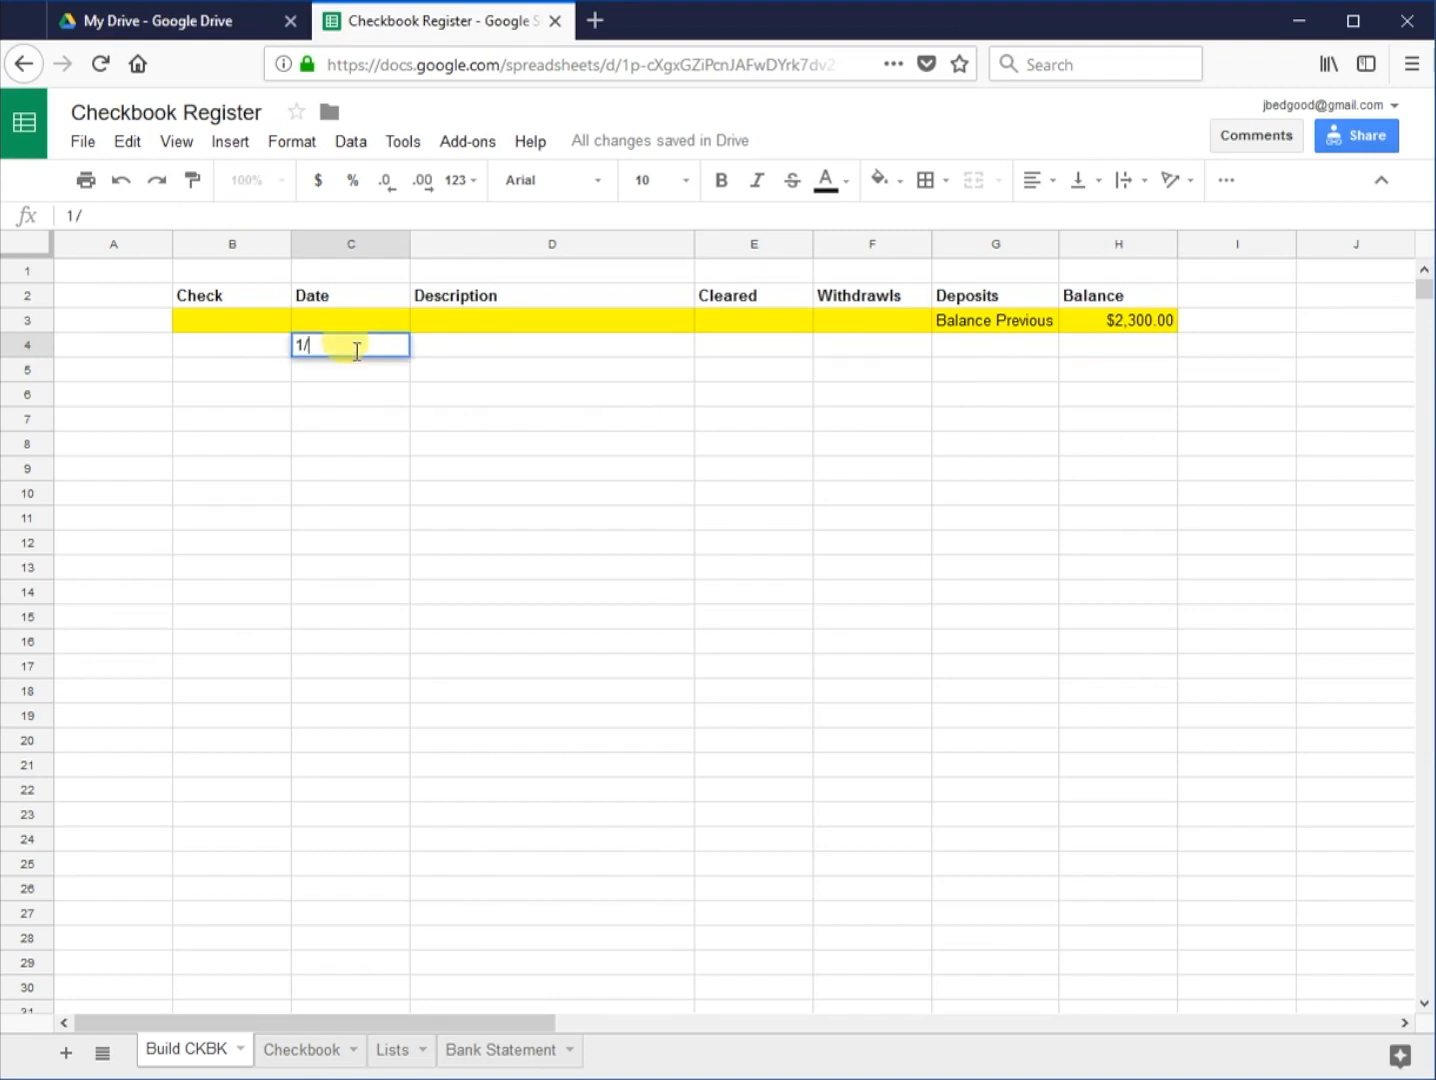
type("1/18")
key("Tab")
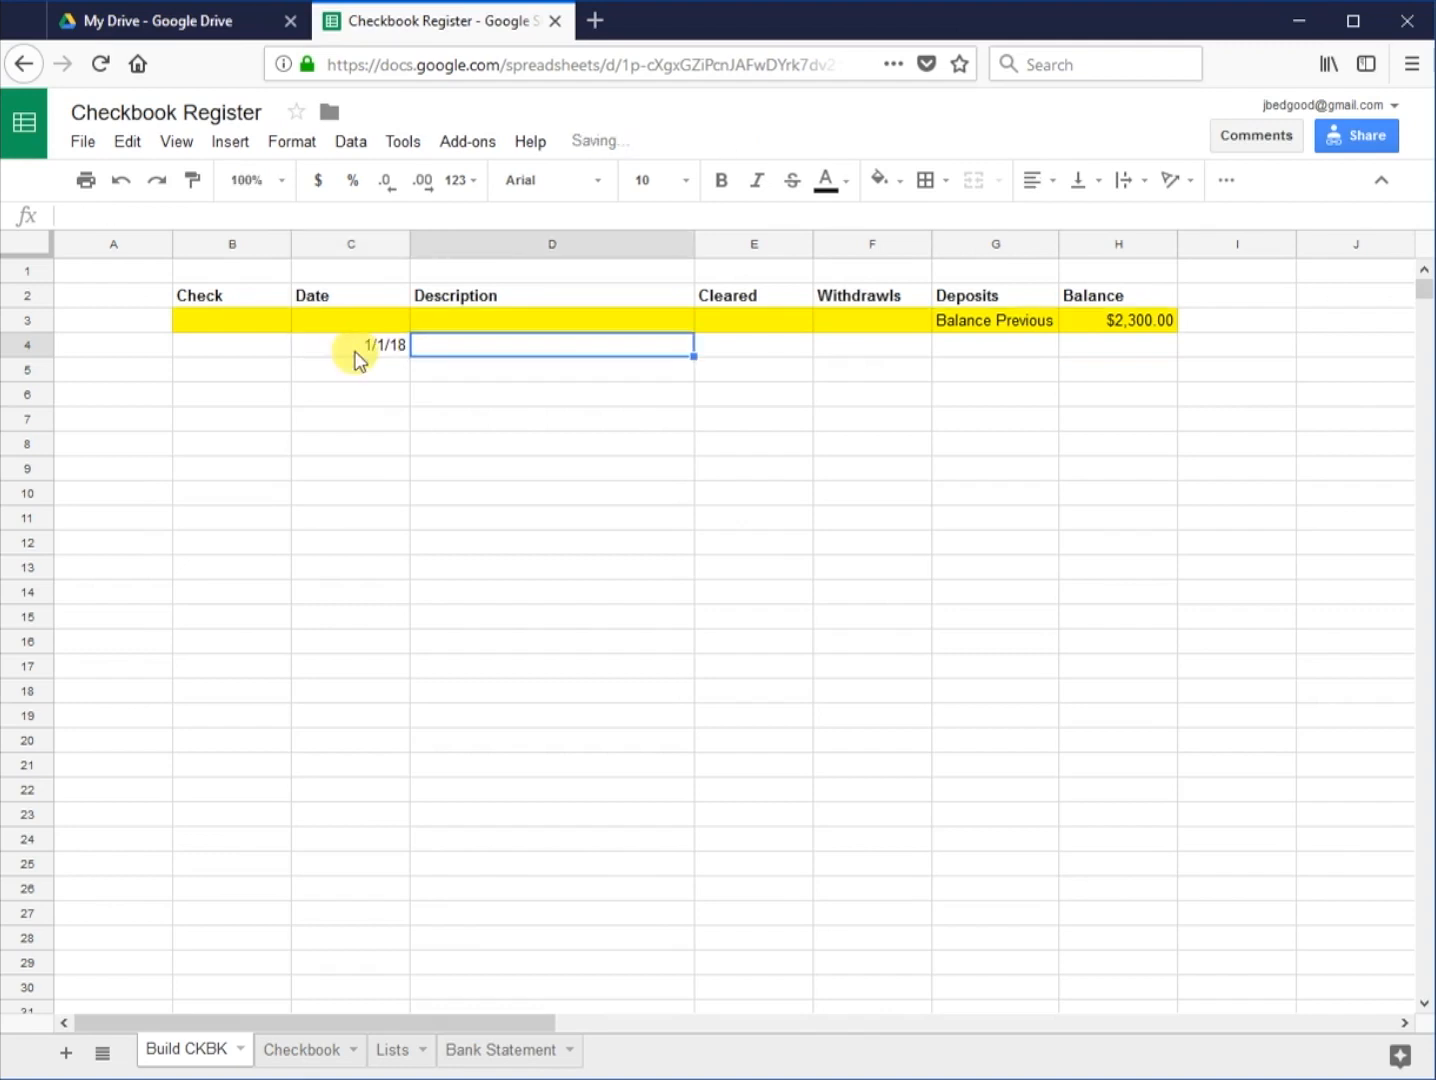
type("Gas")
key("Tab")
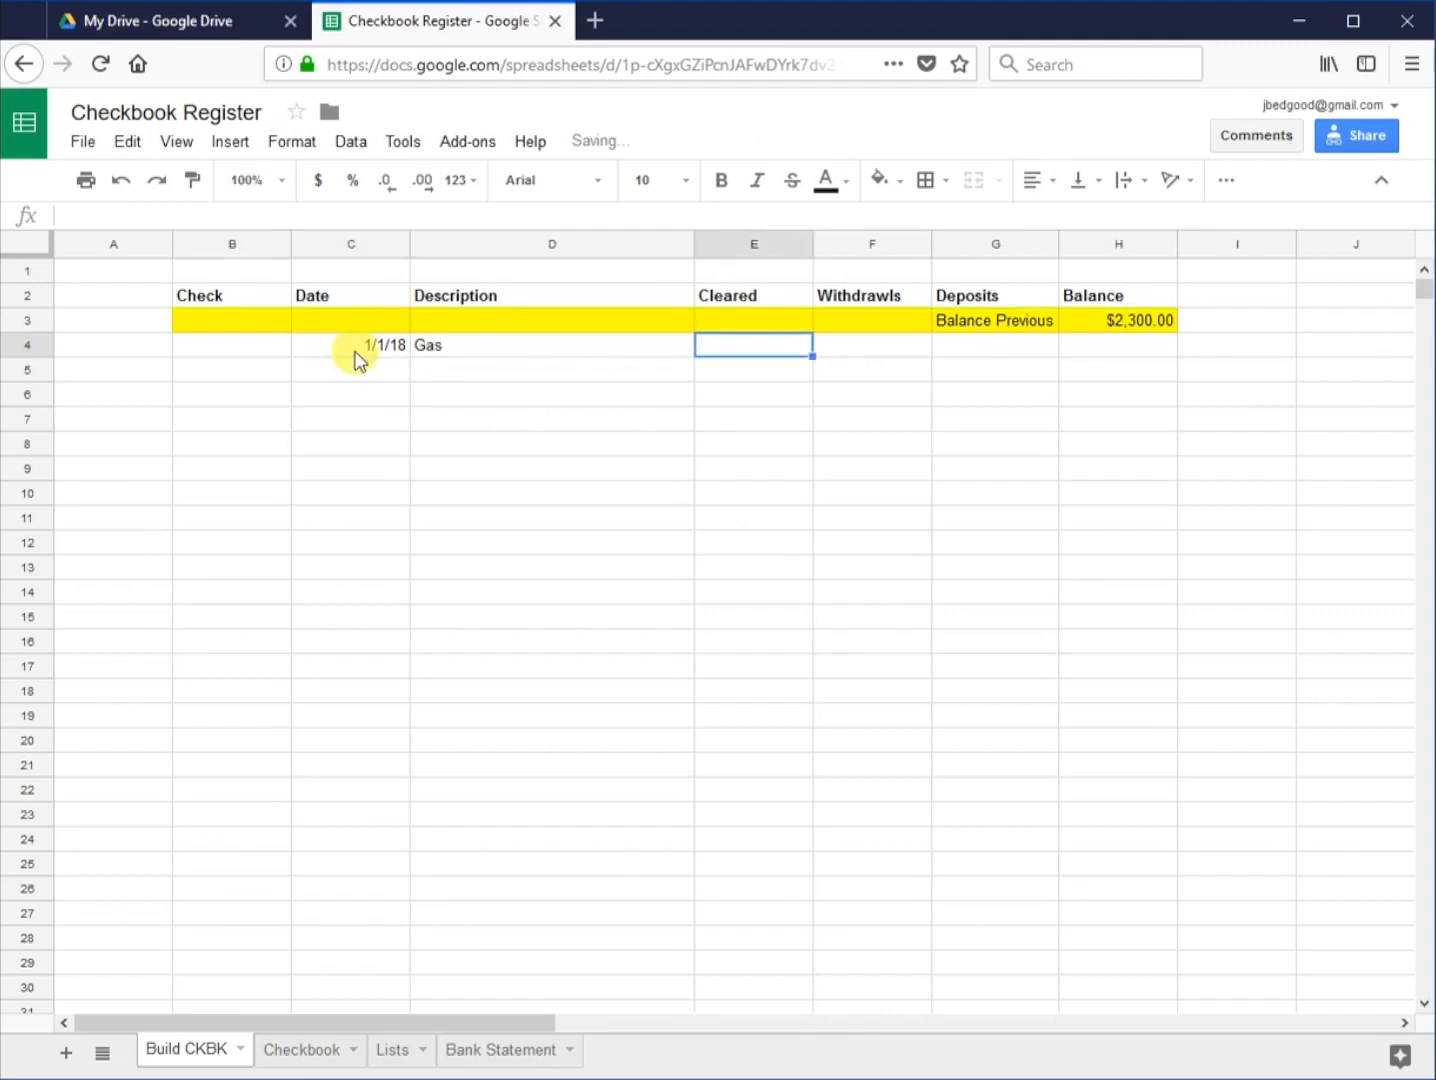
key("Tab")
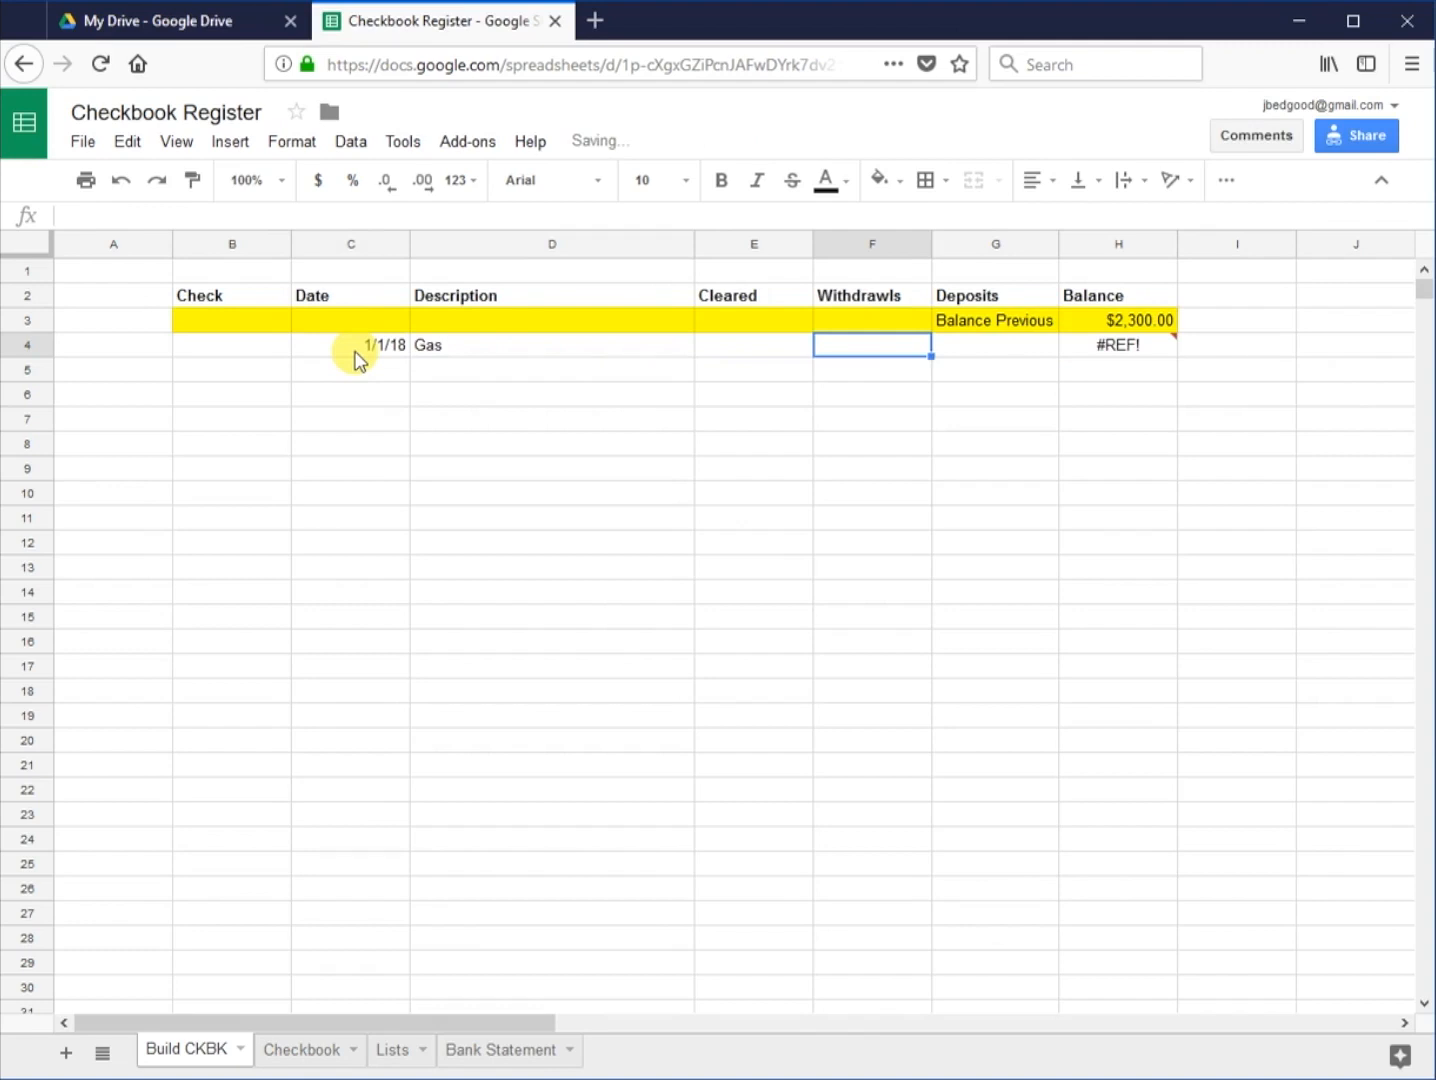
type("43.00")
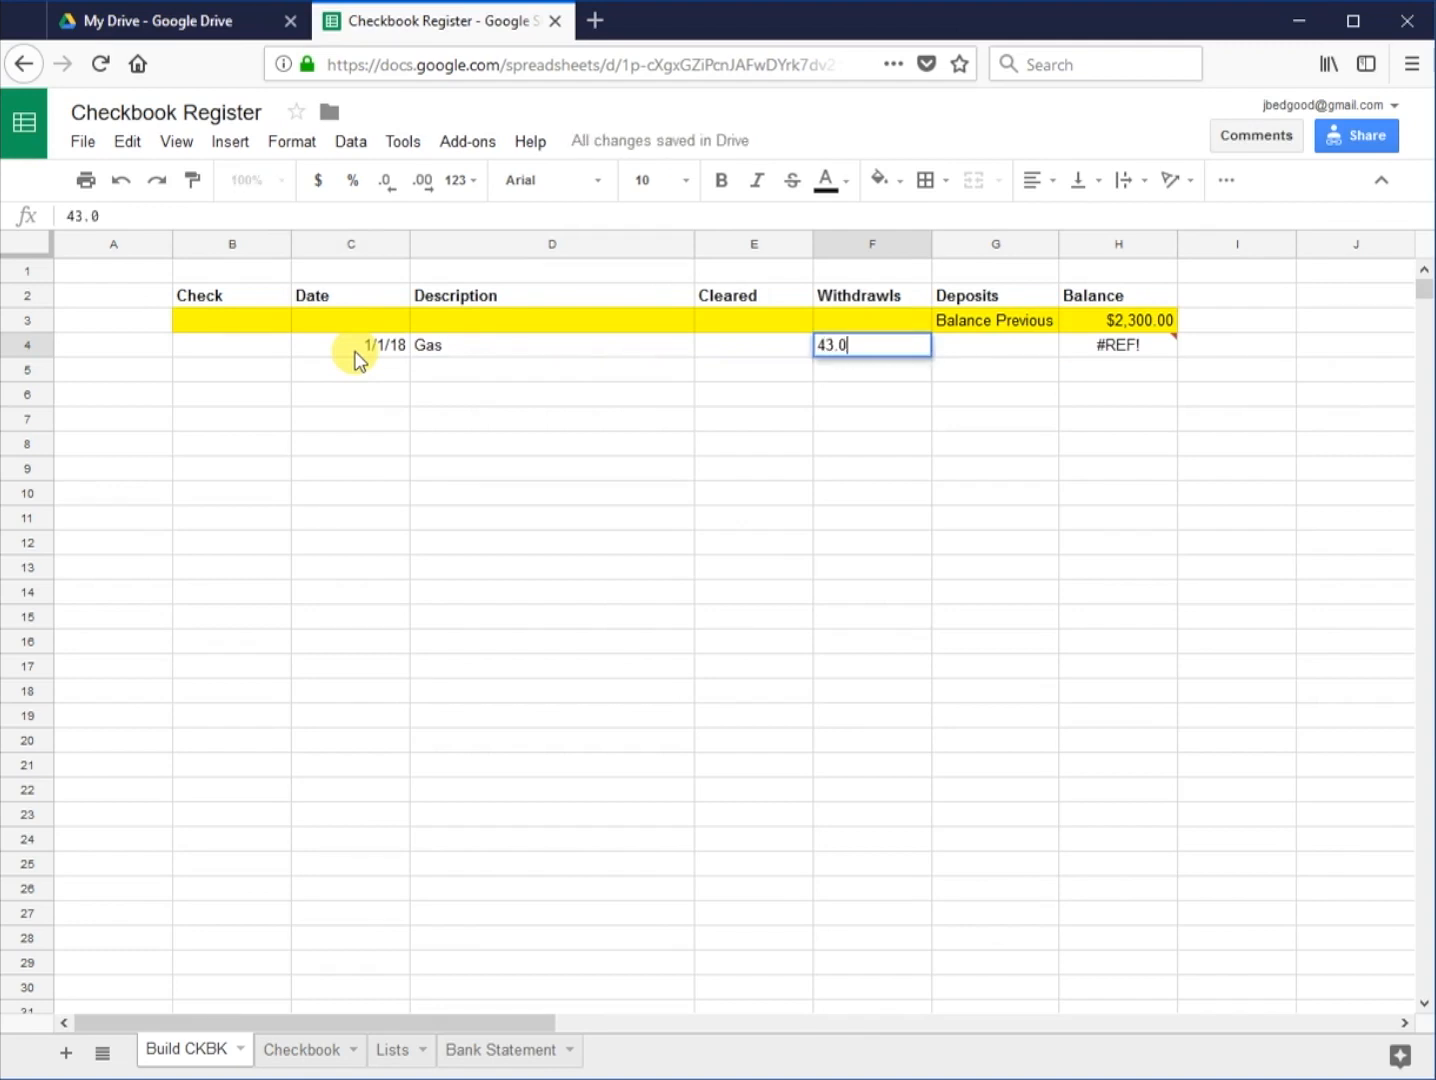
key("Return")
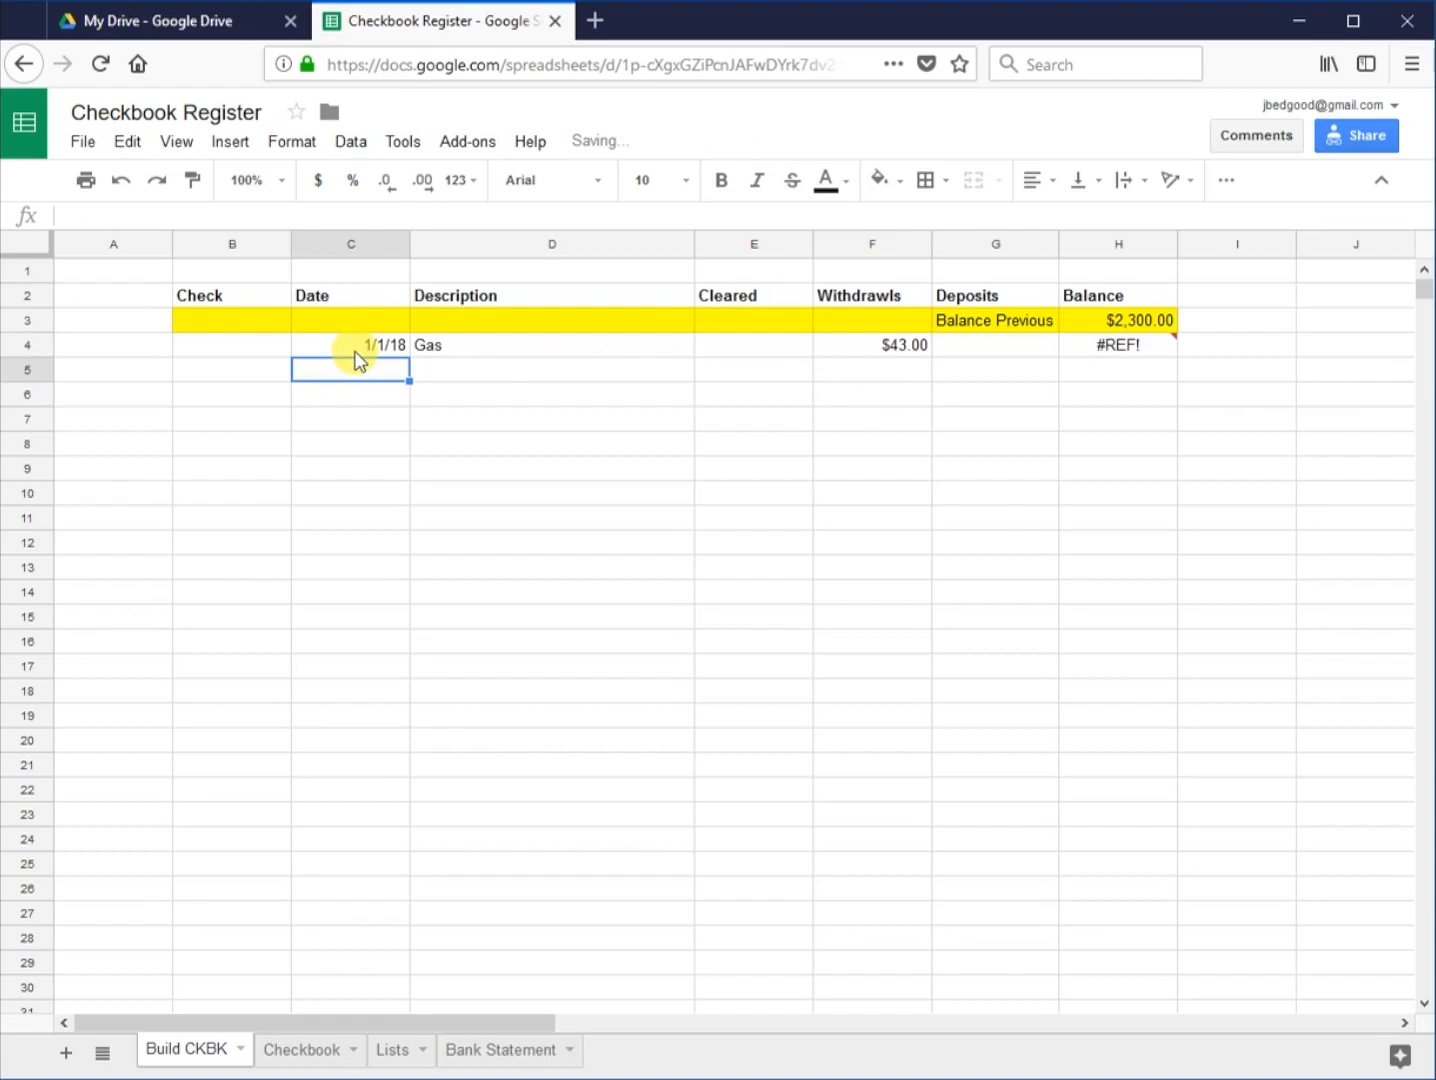
Step: Correct the Balance formula in cell H4 to =if(D4="","",H3+G4-F4), so that it subtracts the withdrawal
key("Up")
key("Right")
key("Right")
key("Right")
key("Right")
key("Right")
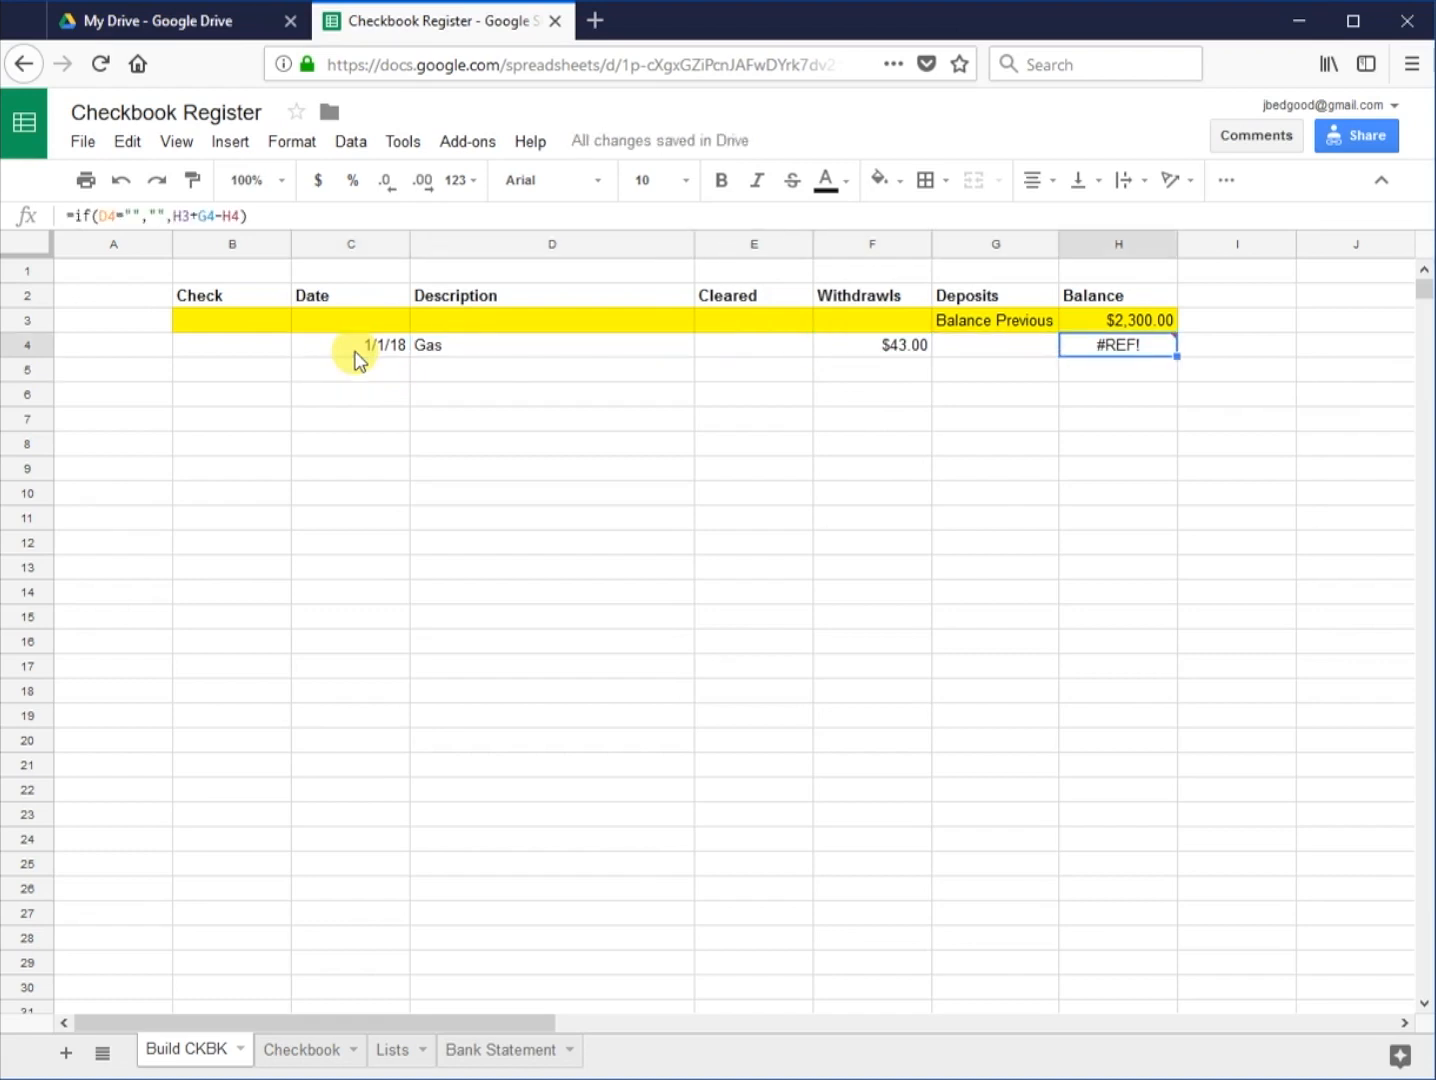
left_click(231, 215)
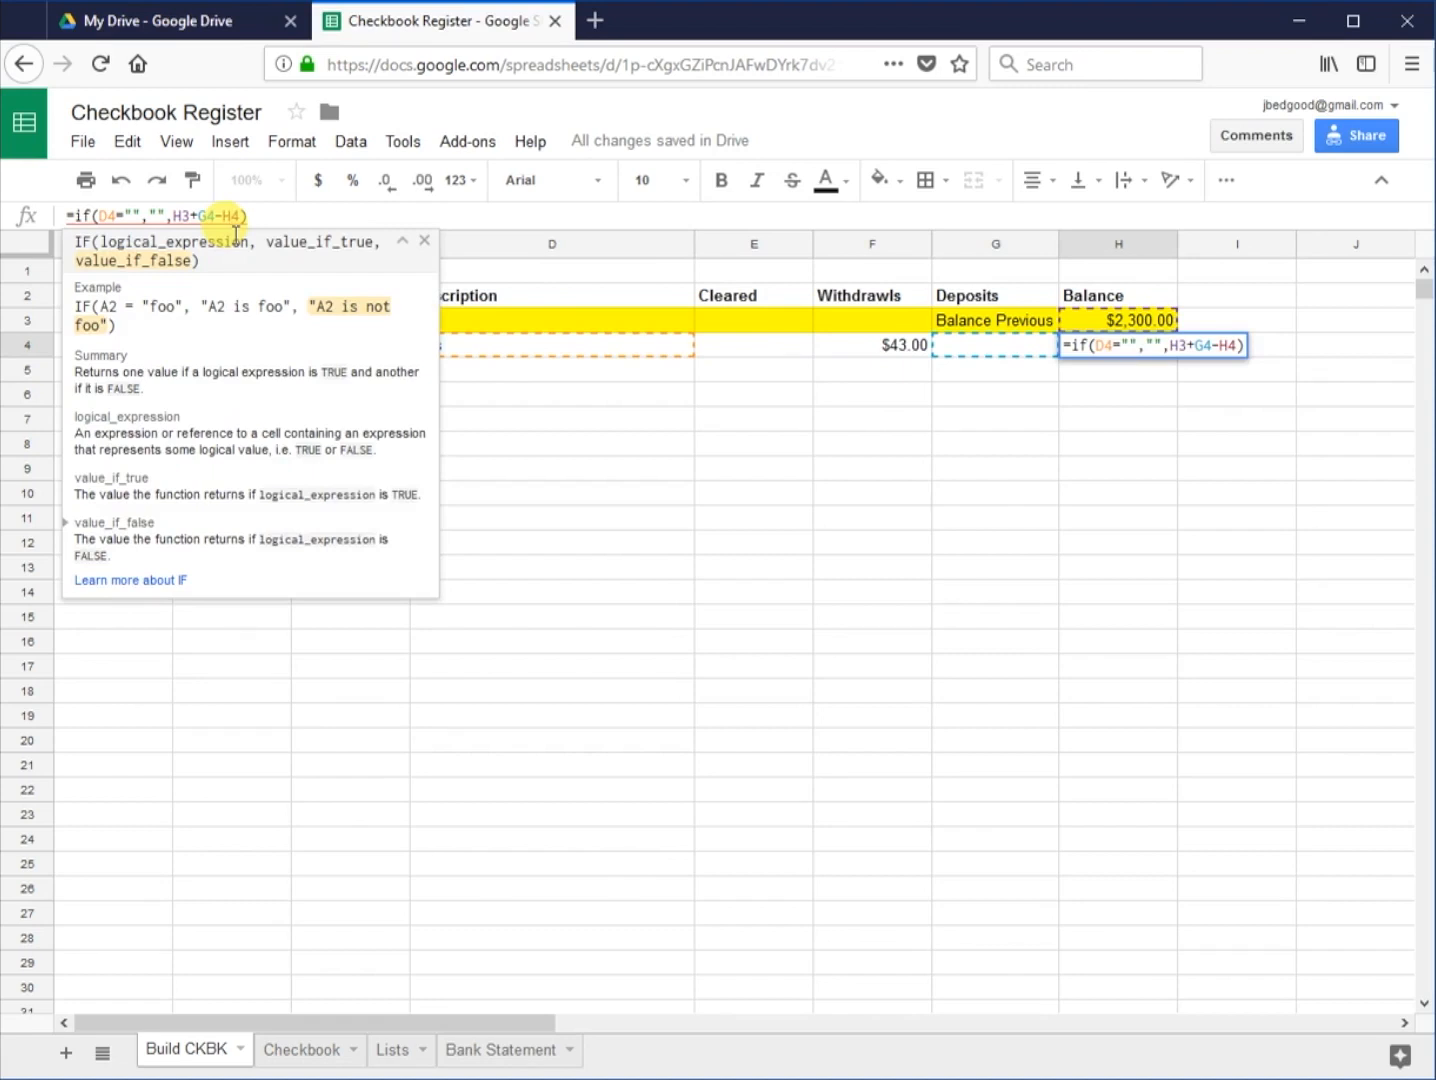
key("Return")
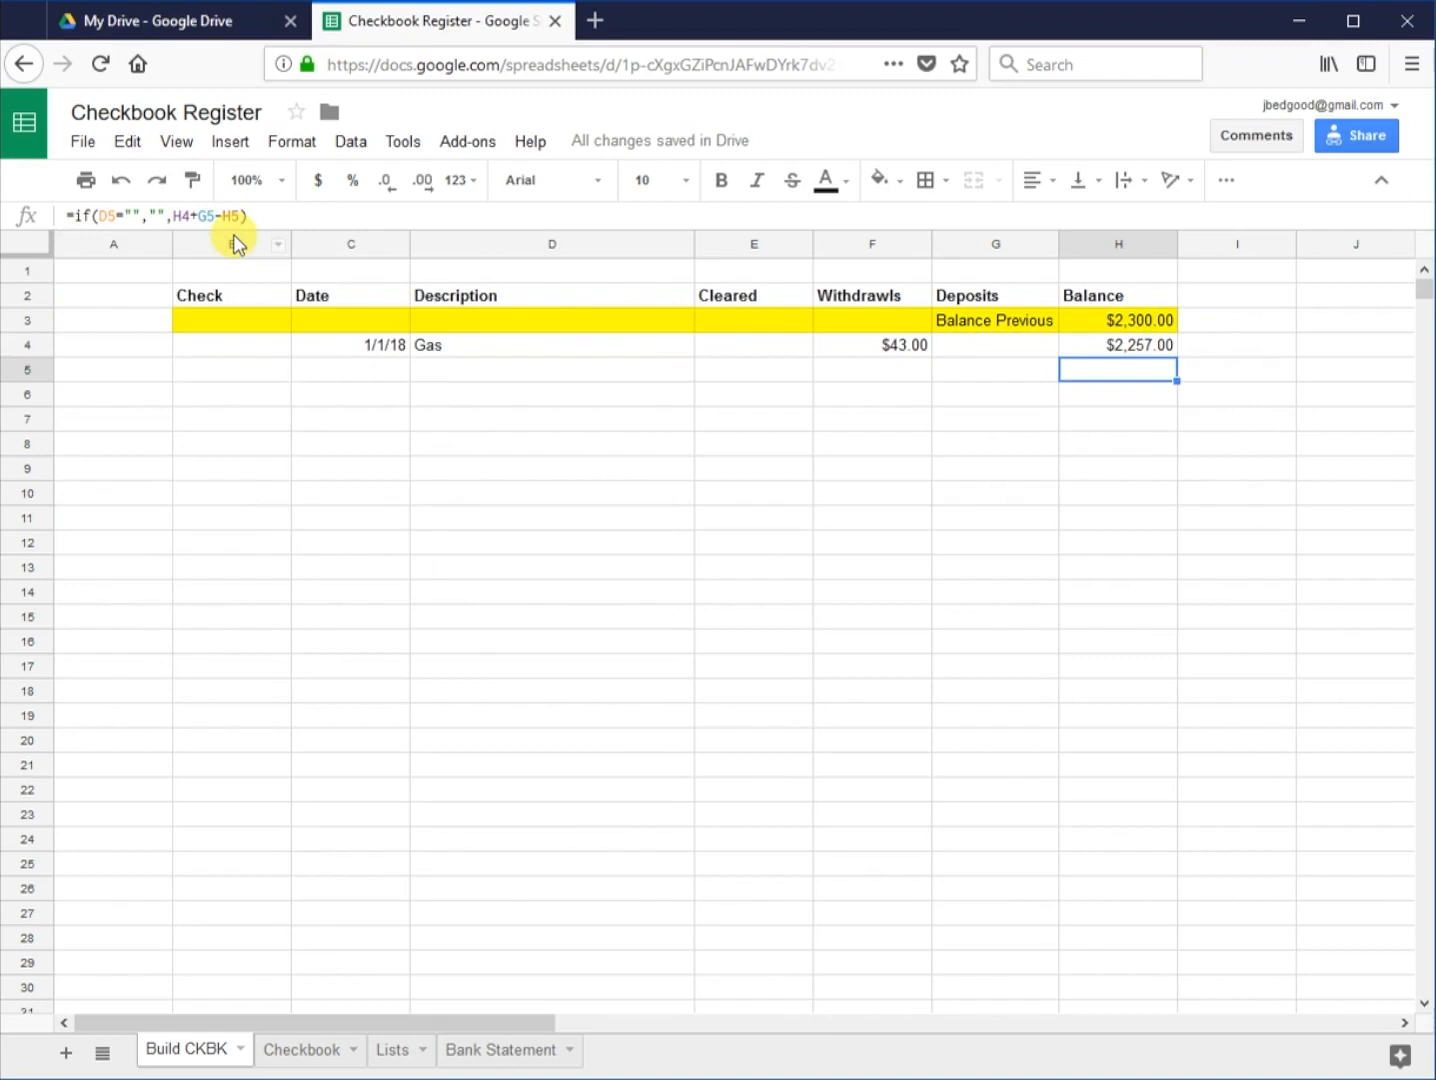
Step: Fill the corrected formula from cell H4 down the Balance column and reselect H4
key("Up")
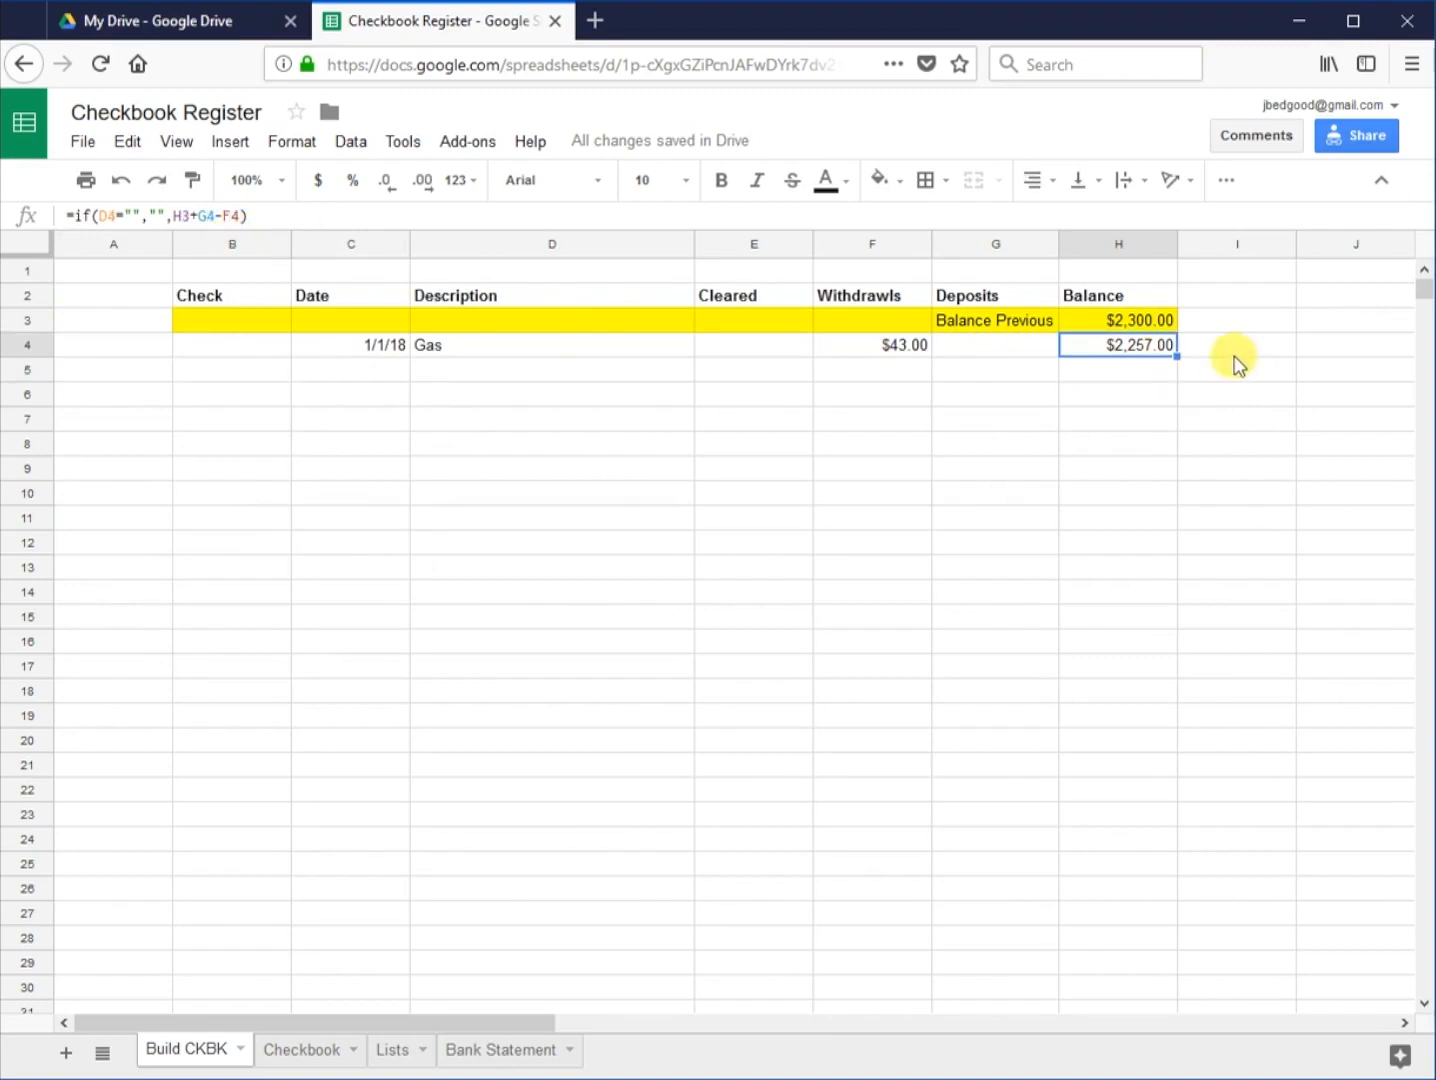
left_click_drag(1178, 352, 1176, 930)
scroll(1156, 404, "up", 1)
left_click(1138, 350)
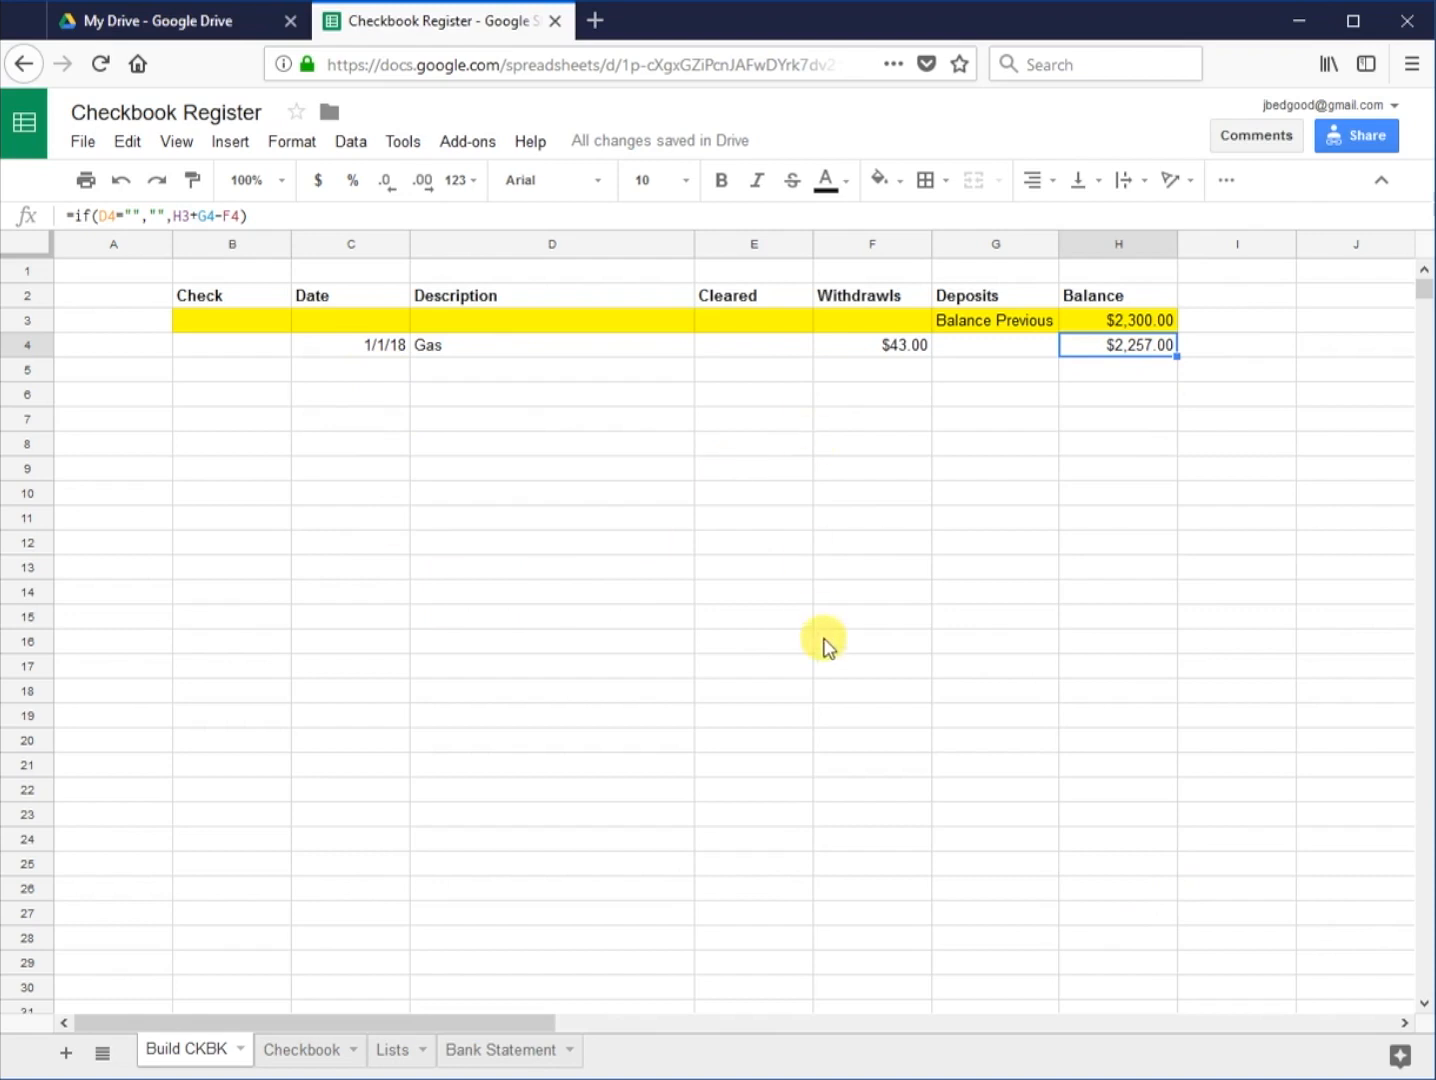
Step: Go to the Checkbook sheet and check the dropdown source values in column A of the Lists sheet
left_click(303, 1050)
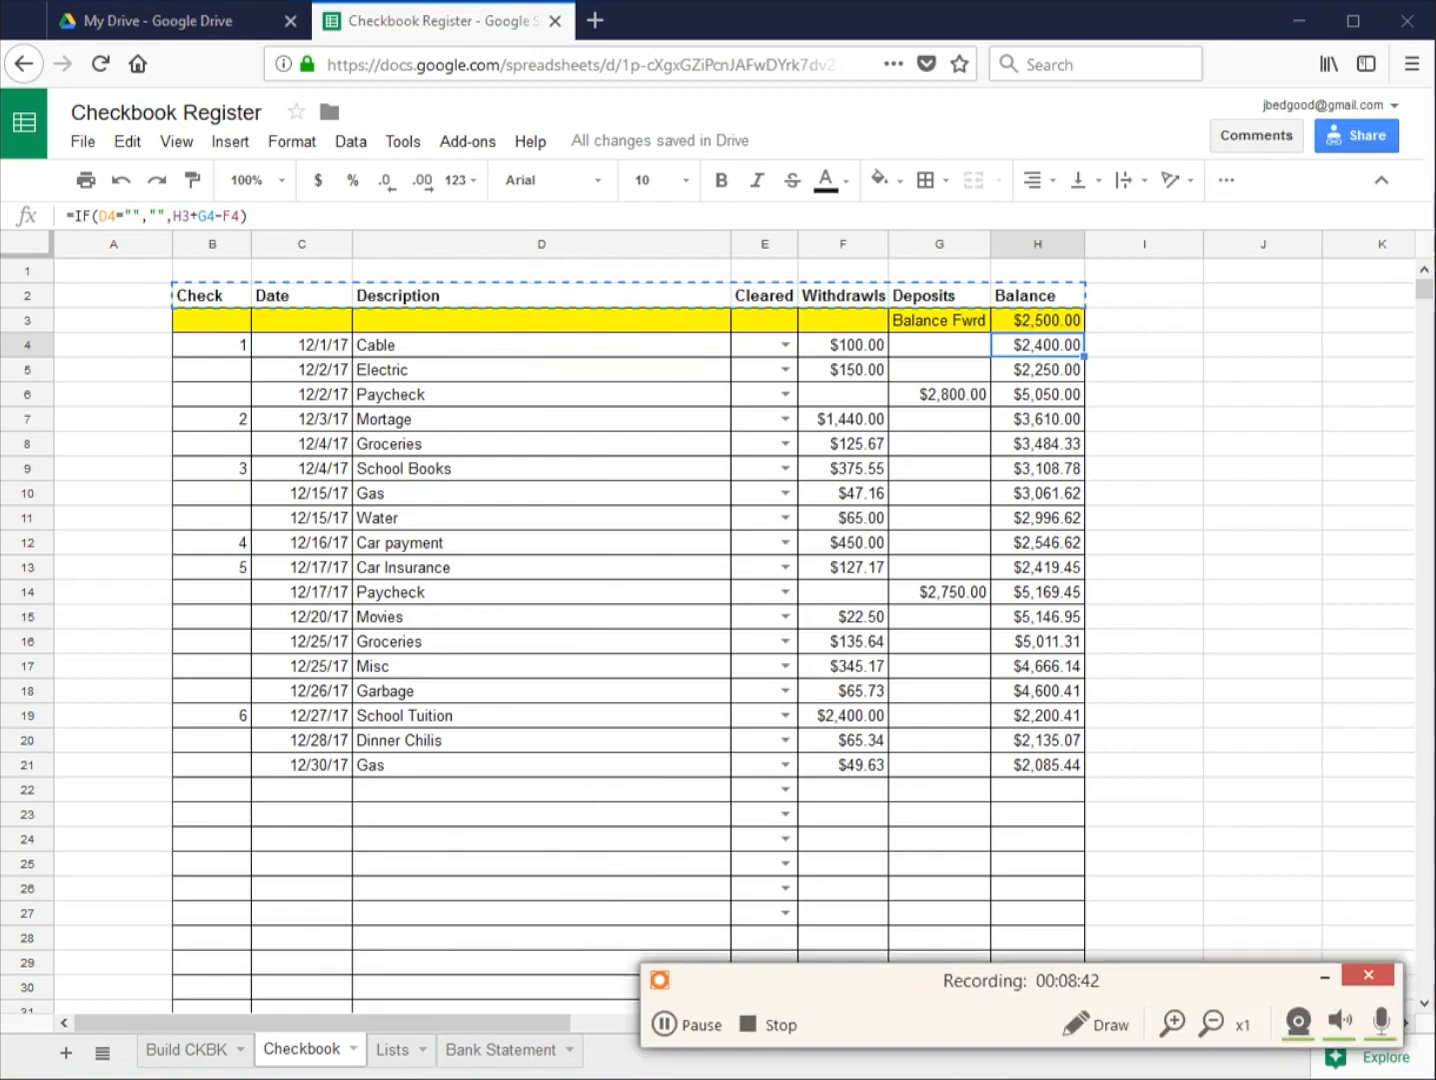
left_click(1320, 975)
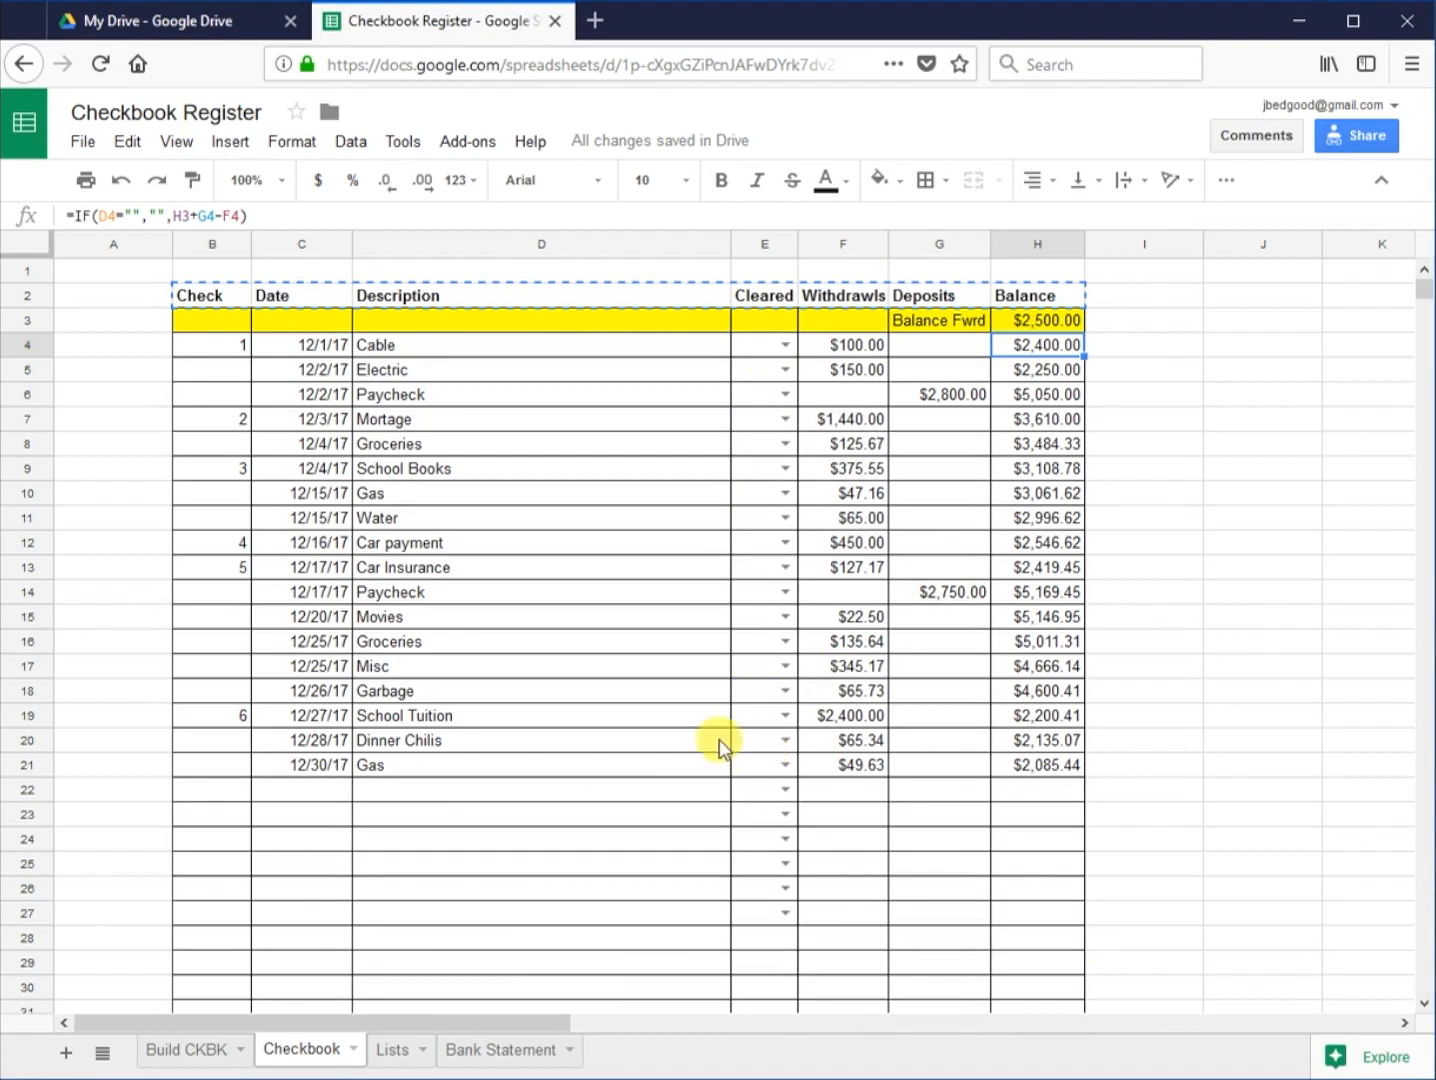
left_click(393, 1052)
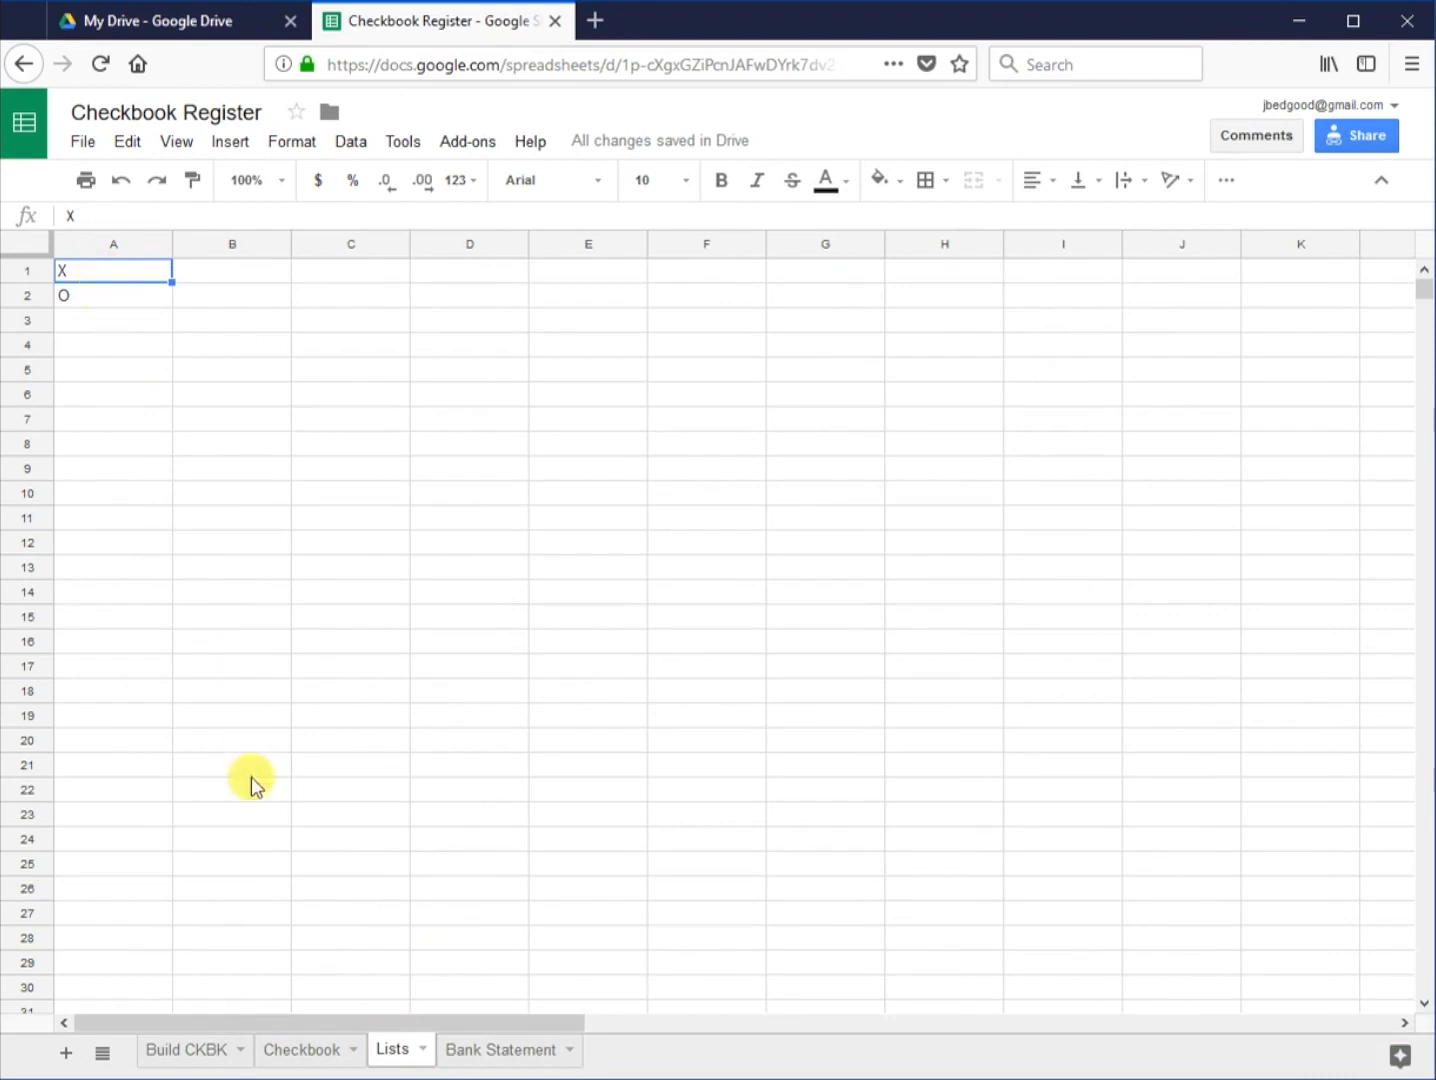
left_click(307, 1049)
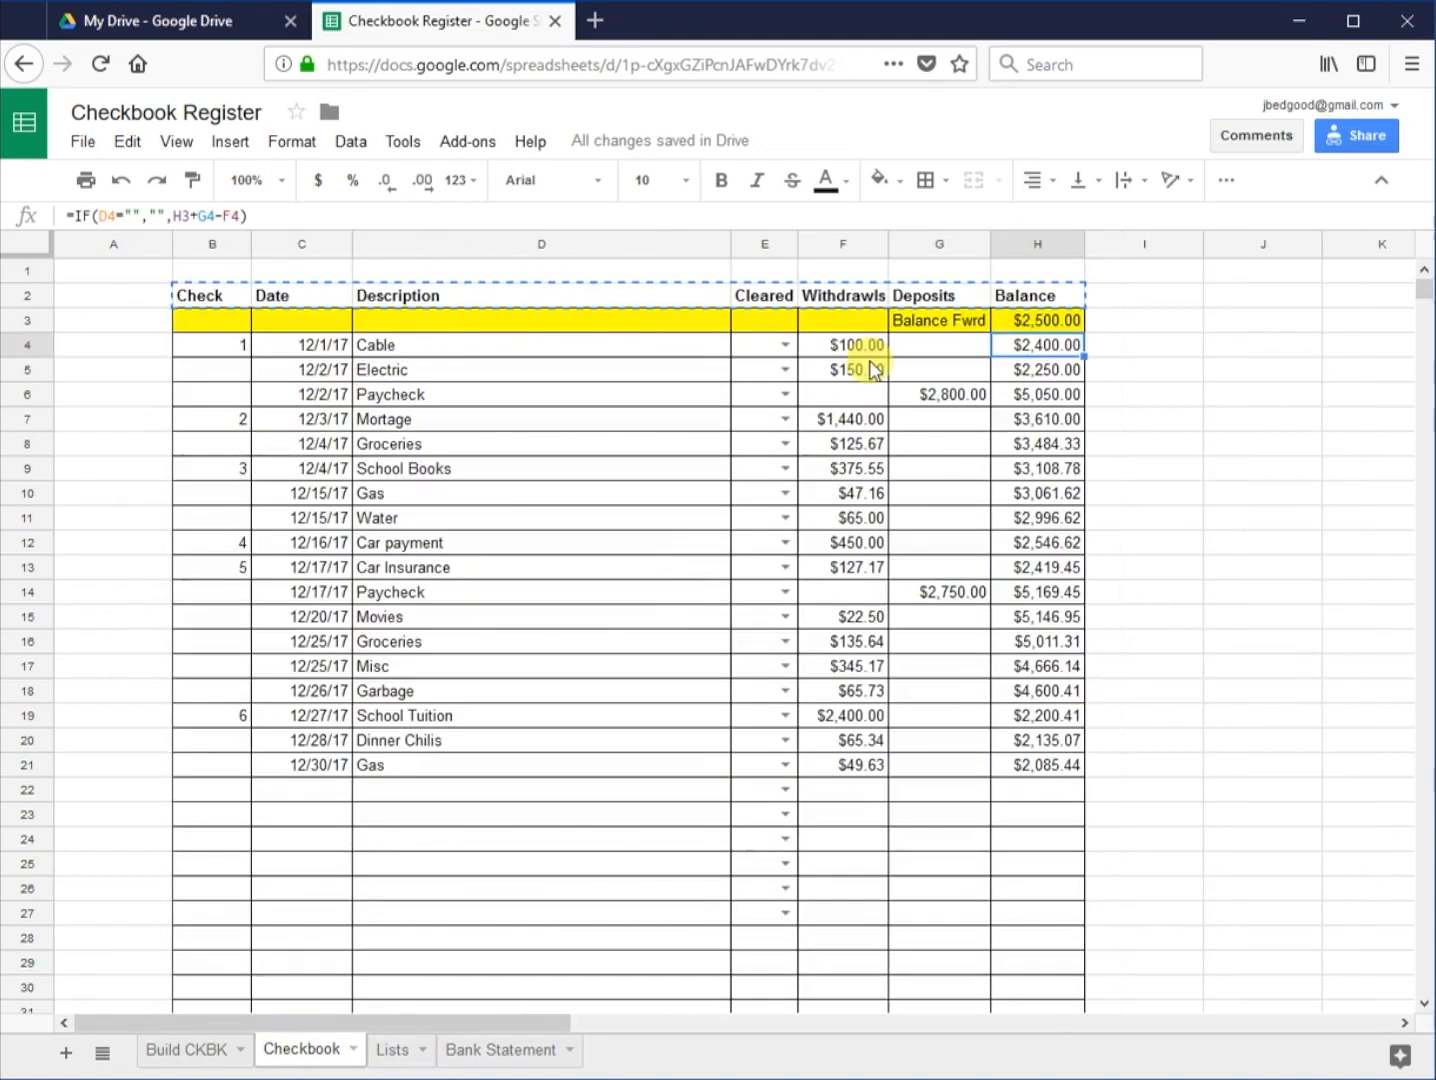
Step: Review the data validation of the first Cleared cell, E4, and save it as a dropdown list from range Lists!A1:A2
left_click(765, 342)
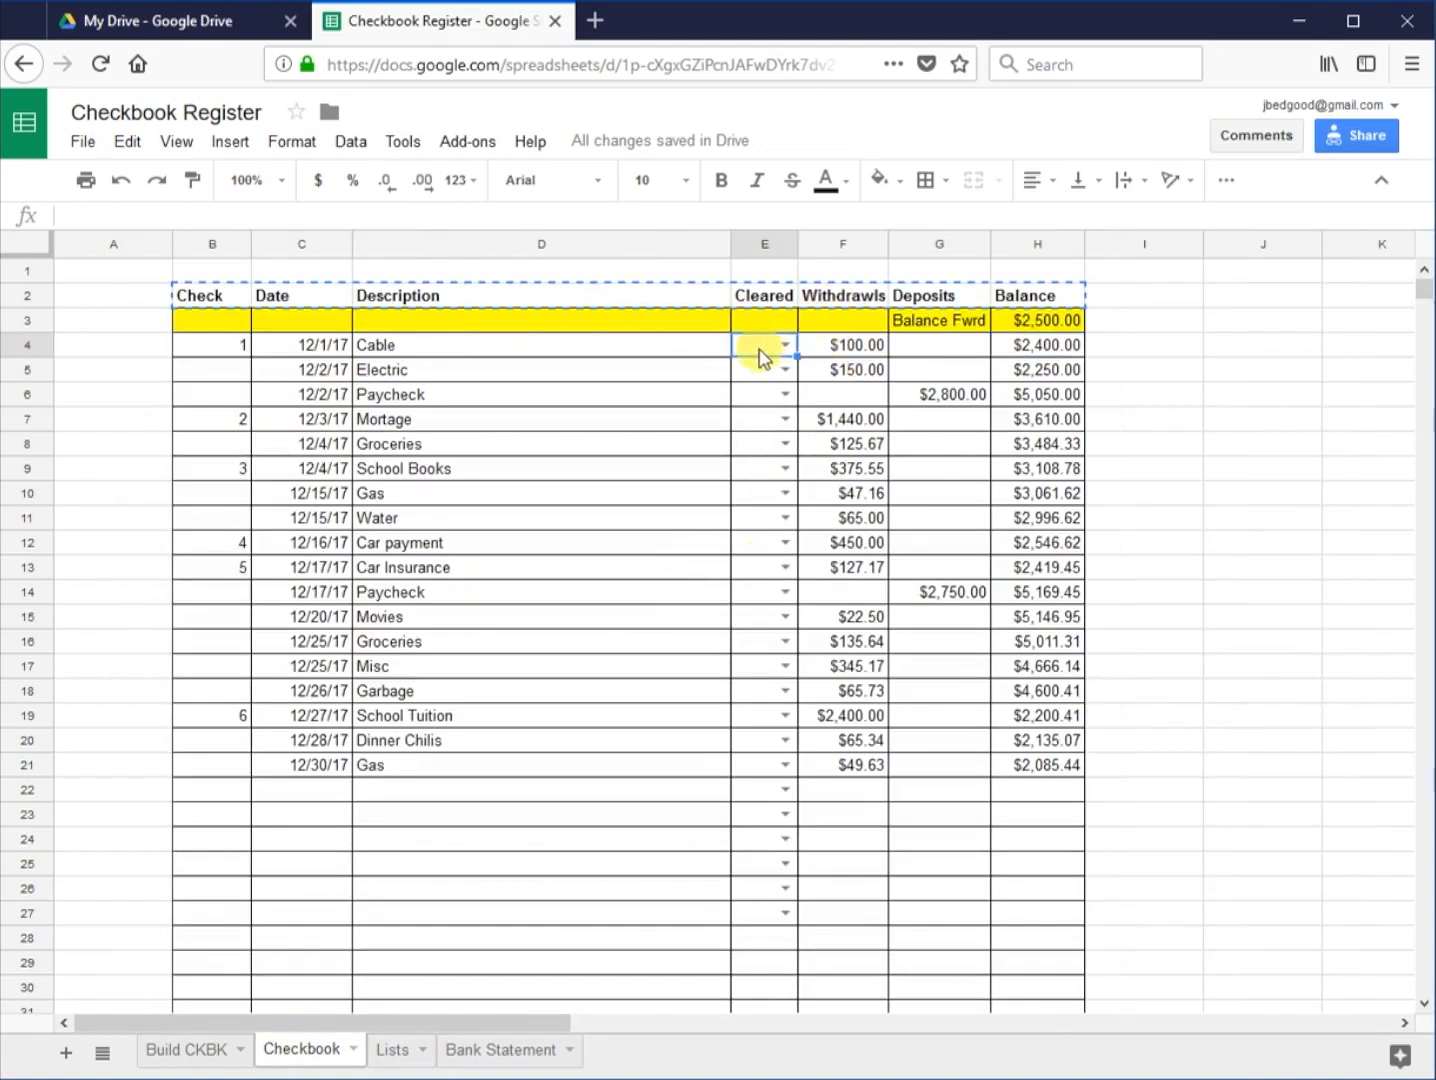
left_click(354, 143)
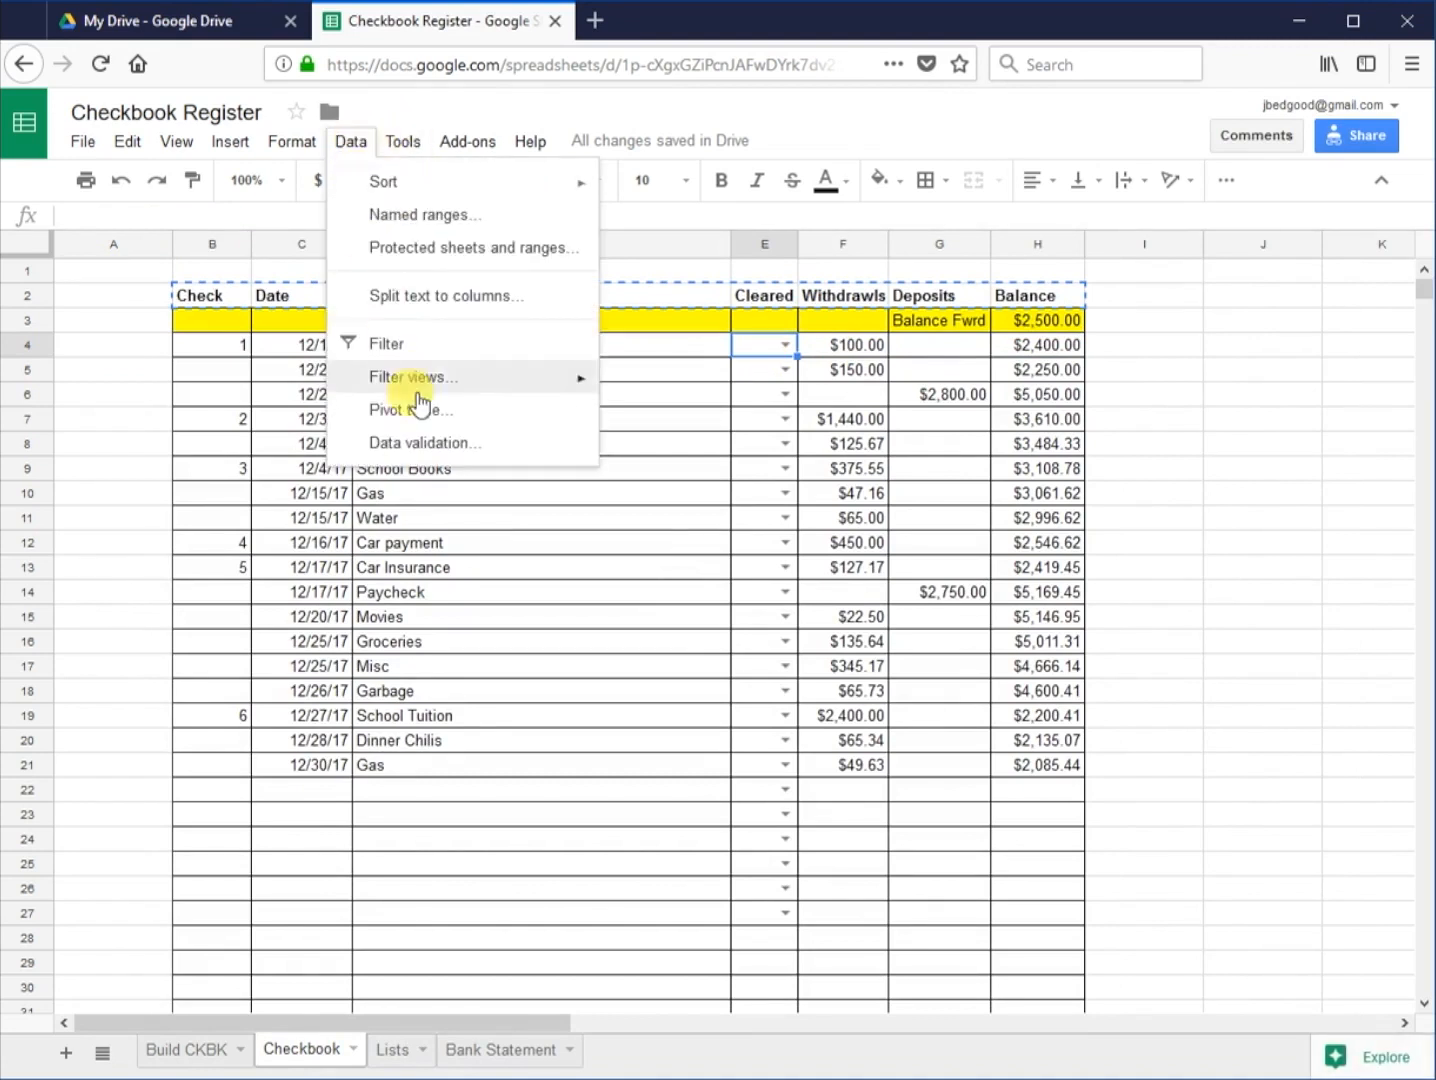
left_click(420, 443)
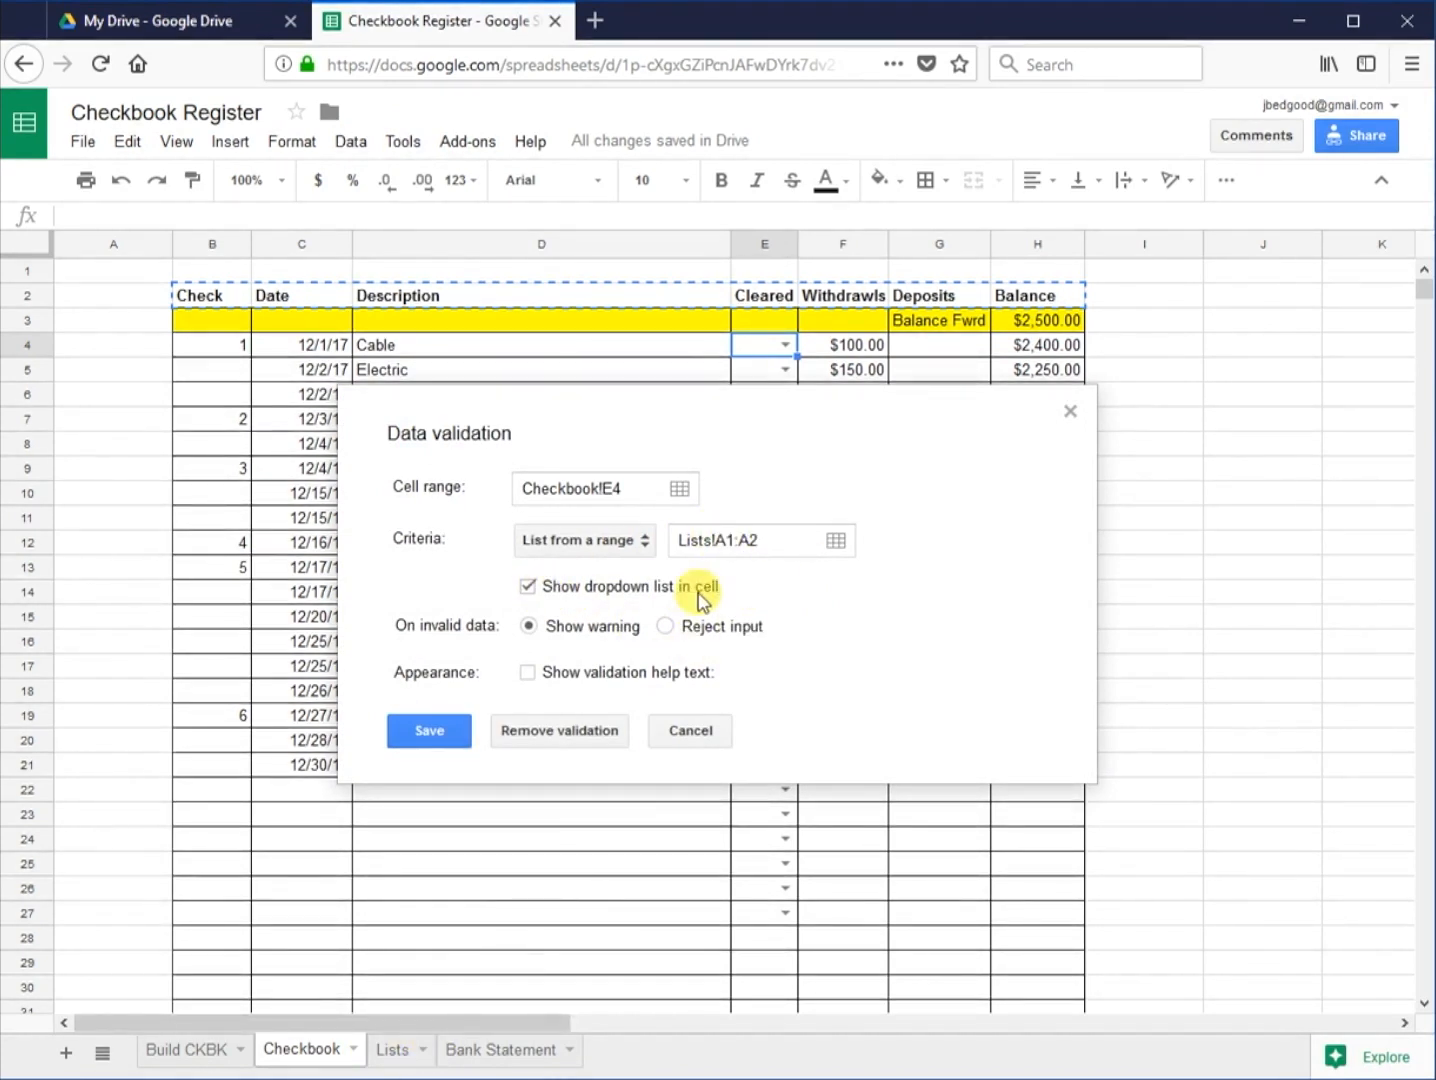
left_click(443, 736)
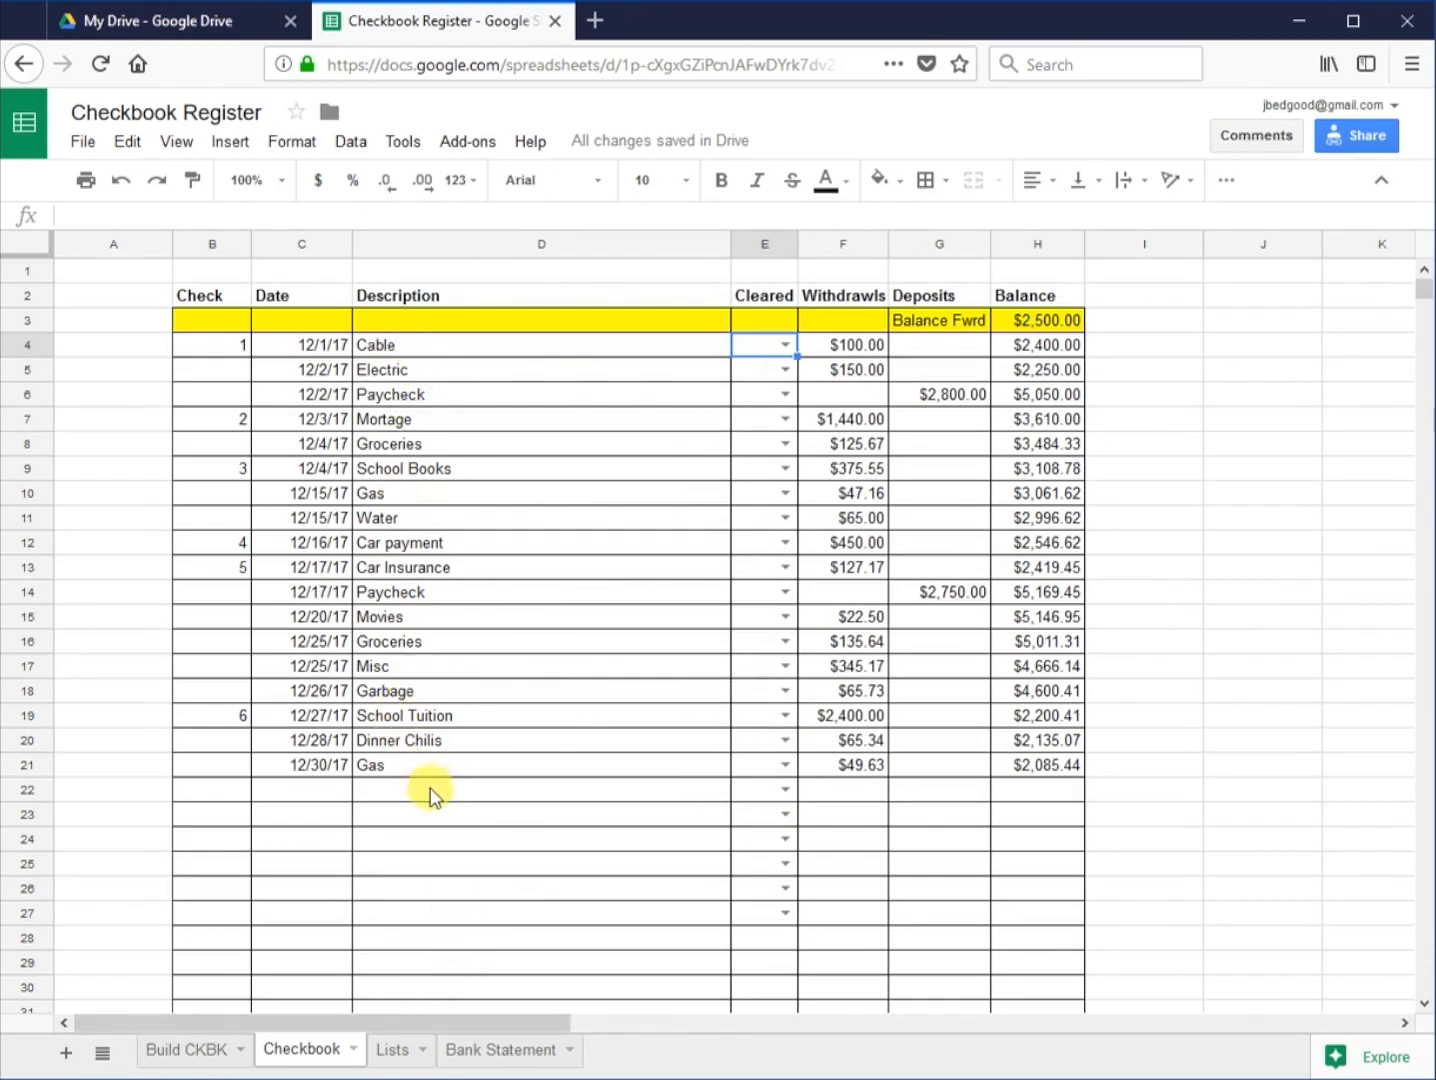
Step: Examine the Checkbook register's entries and the blank bordered rows down to about row 360, returning to the header row
scroll(430, 795, "down", 4)
scroll(470, 790, "up", 4)
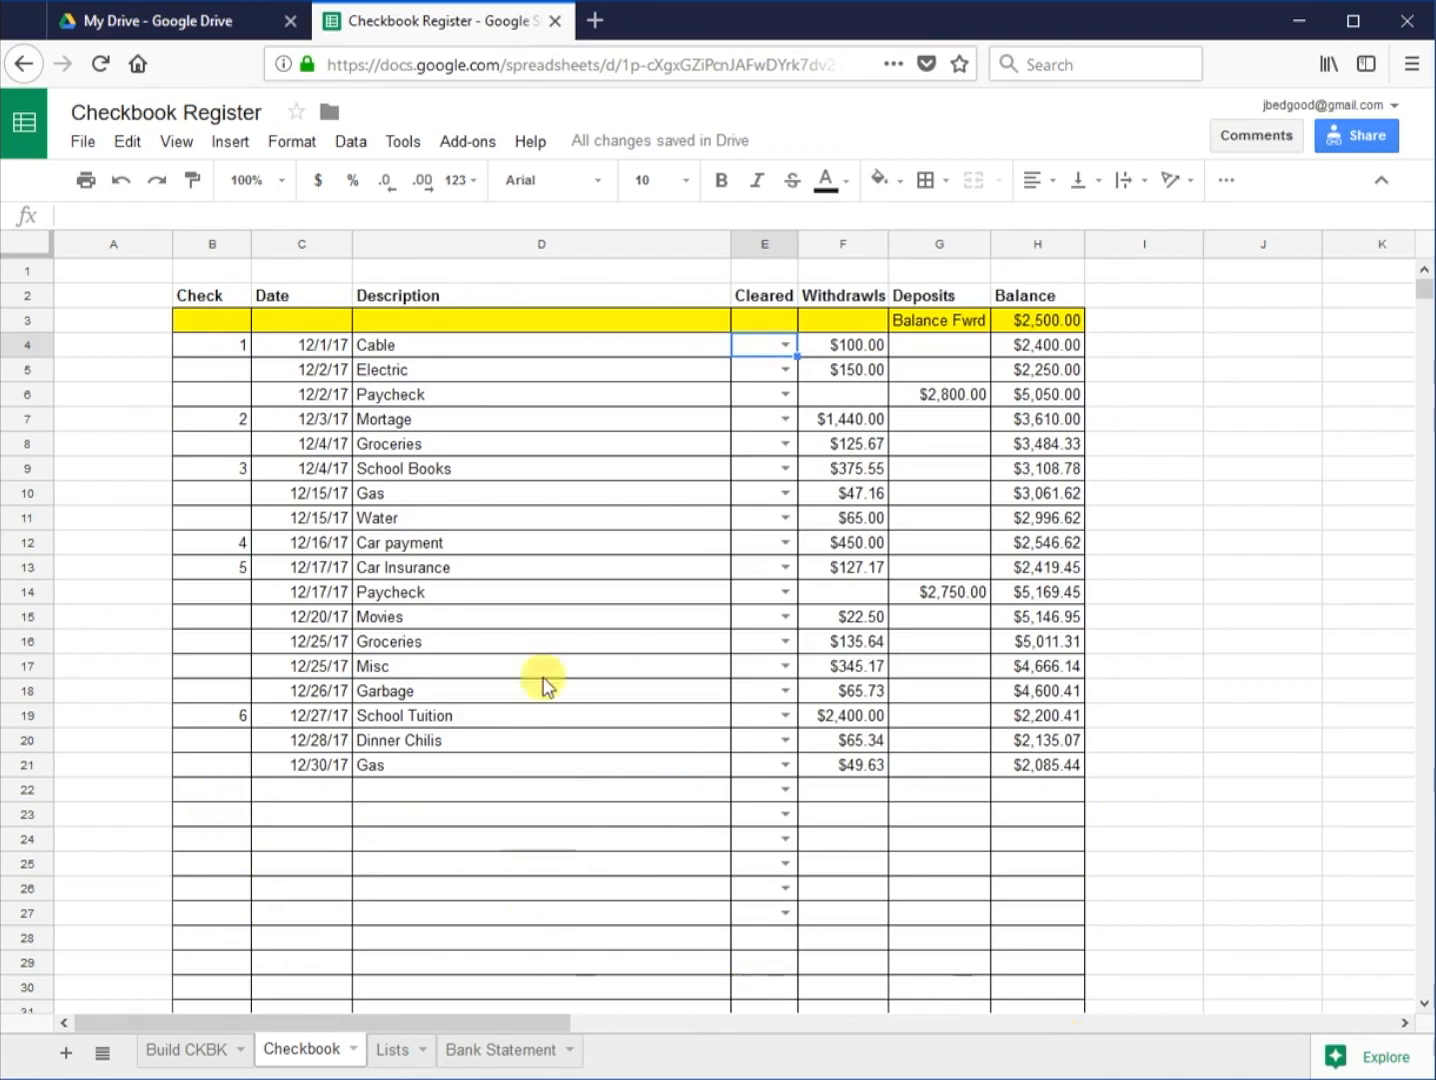
scroll(460, 860, "down", 2)
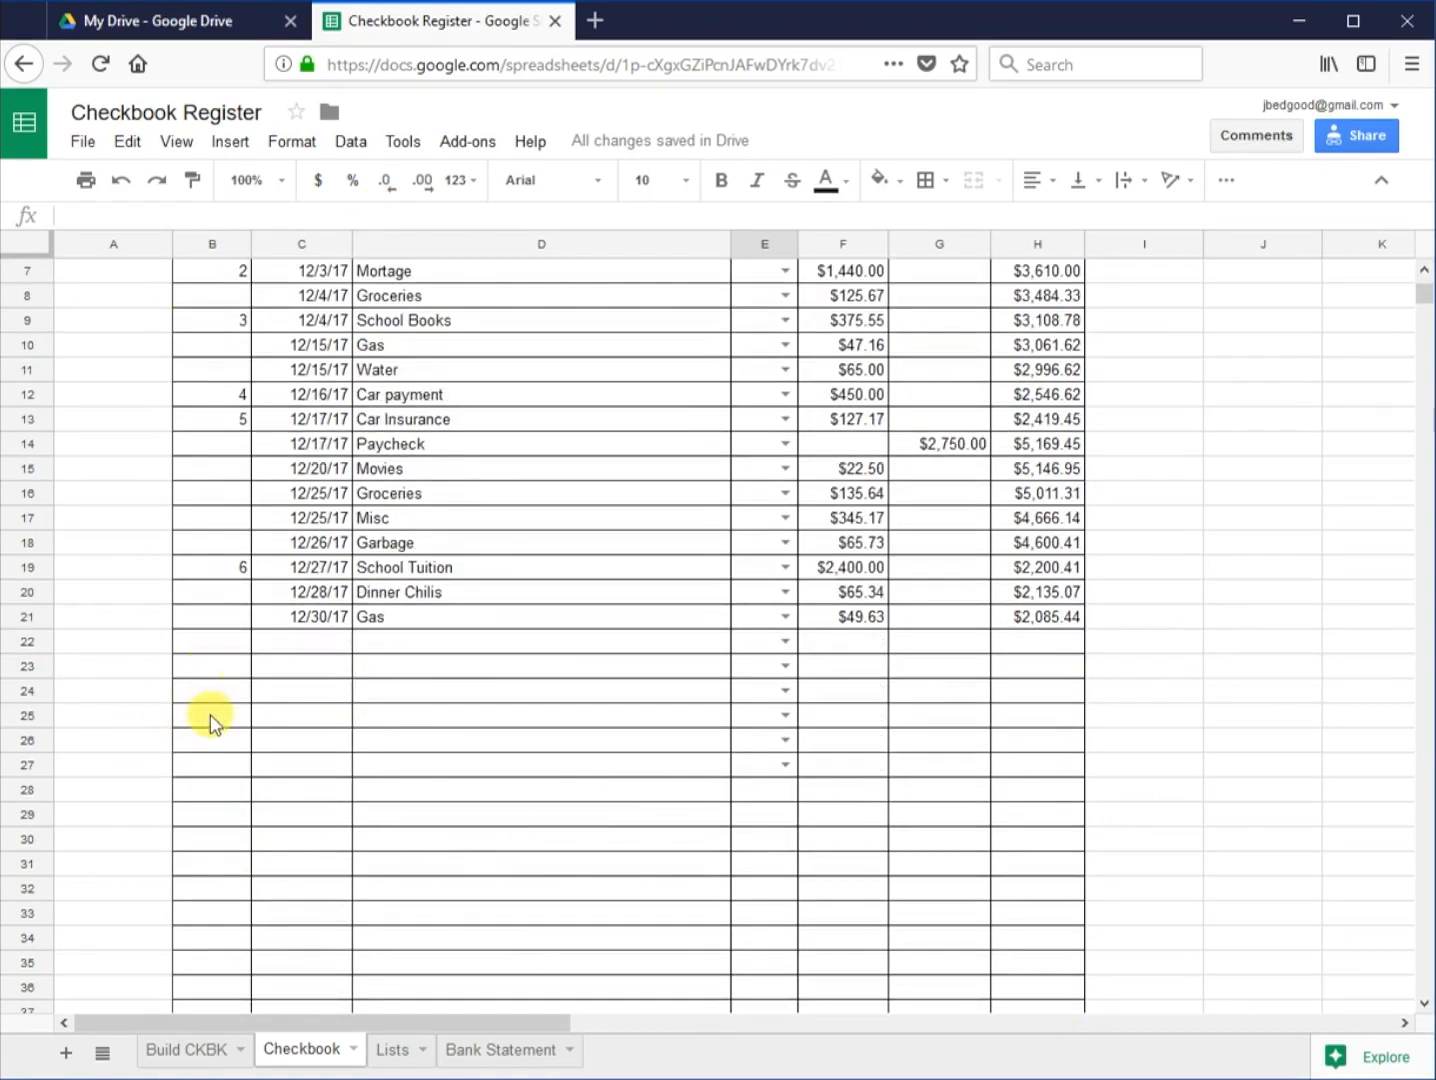
scroll(346, 711, "up", 2)
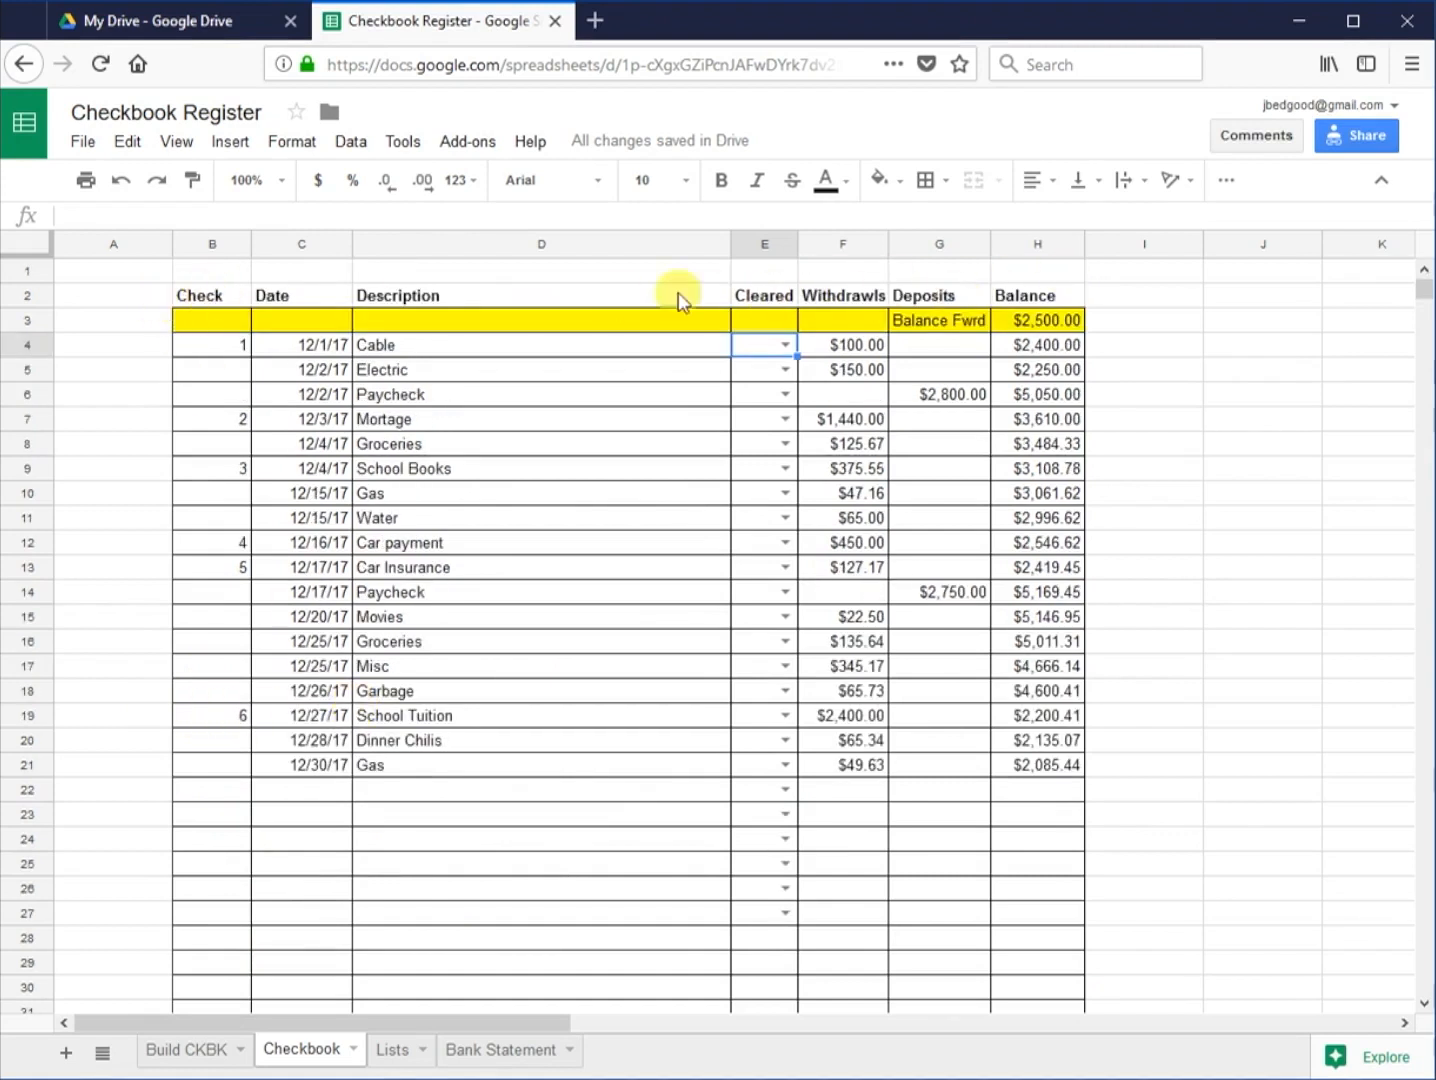
scroll(635, 856, "down", 2)
scroll(891, 805, "up", 2)
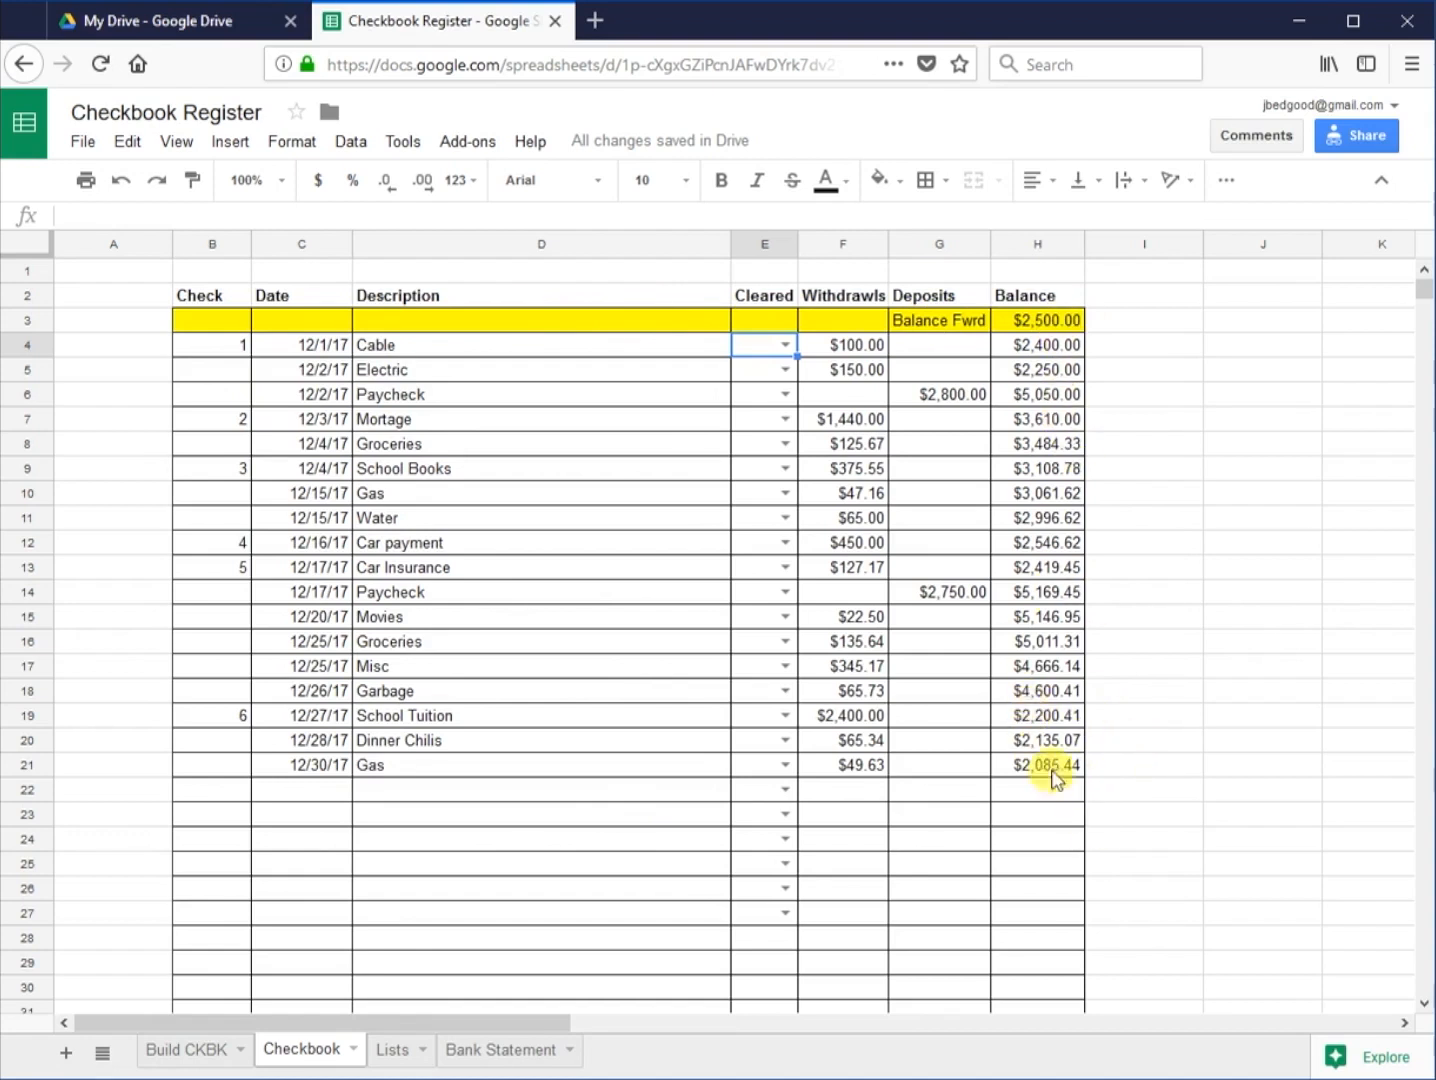
scroll(1040, 778, "down", 1)
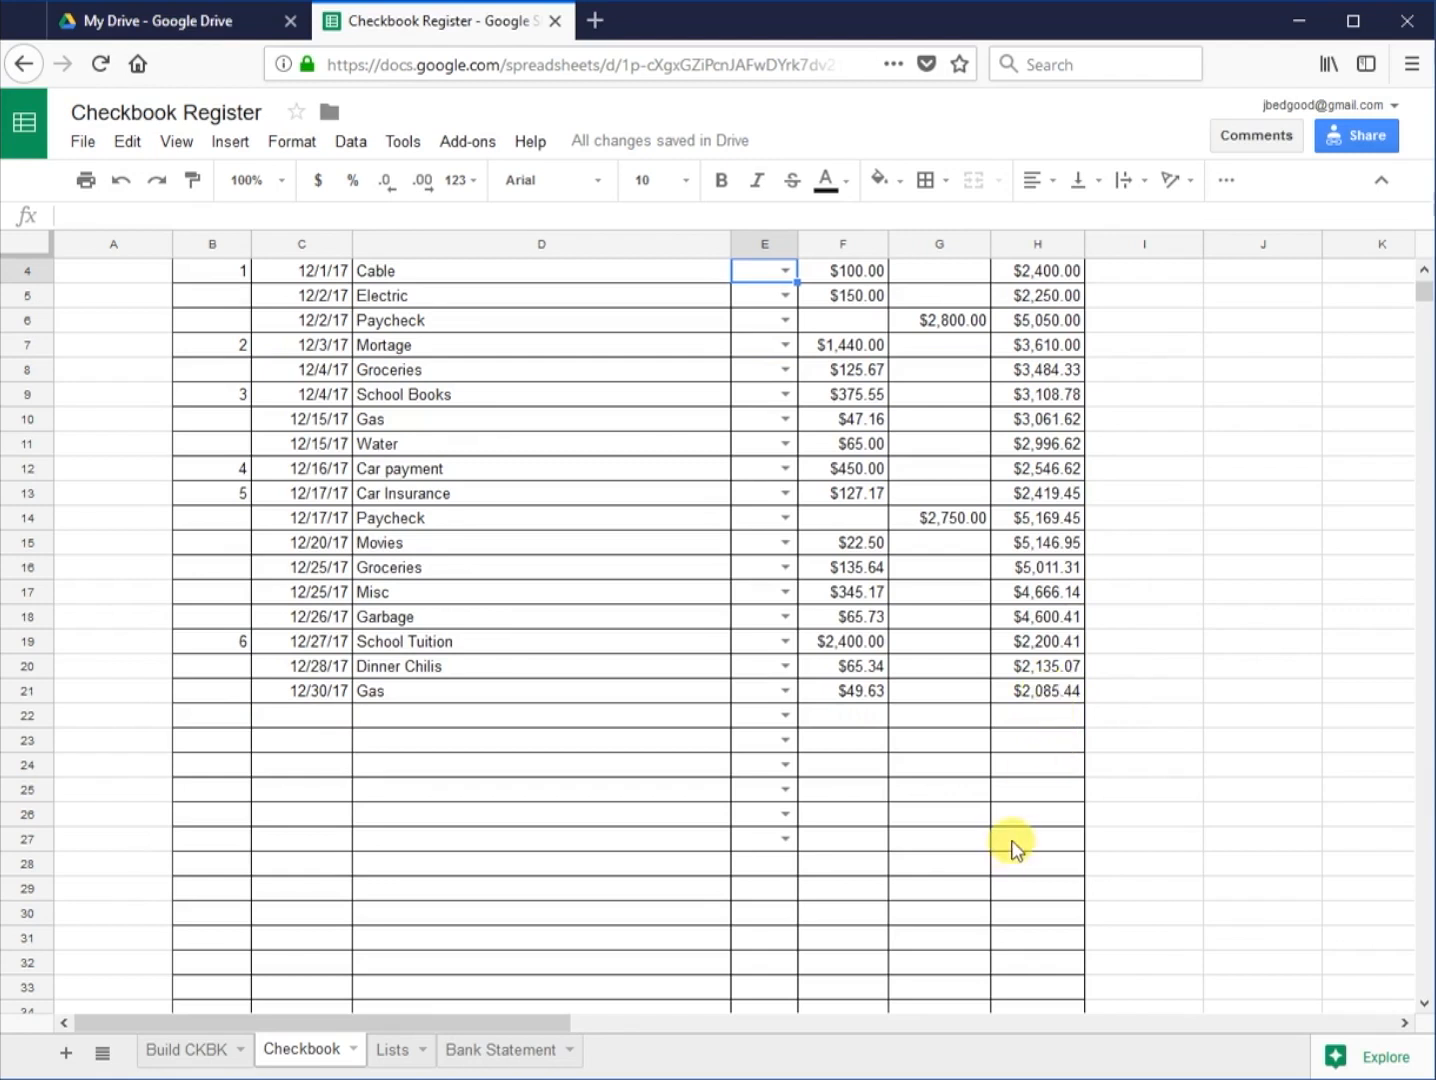
scroll(1025, 800, "down", 13)
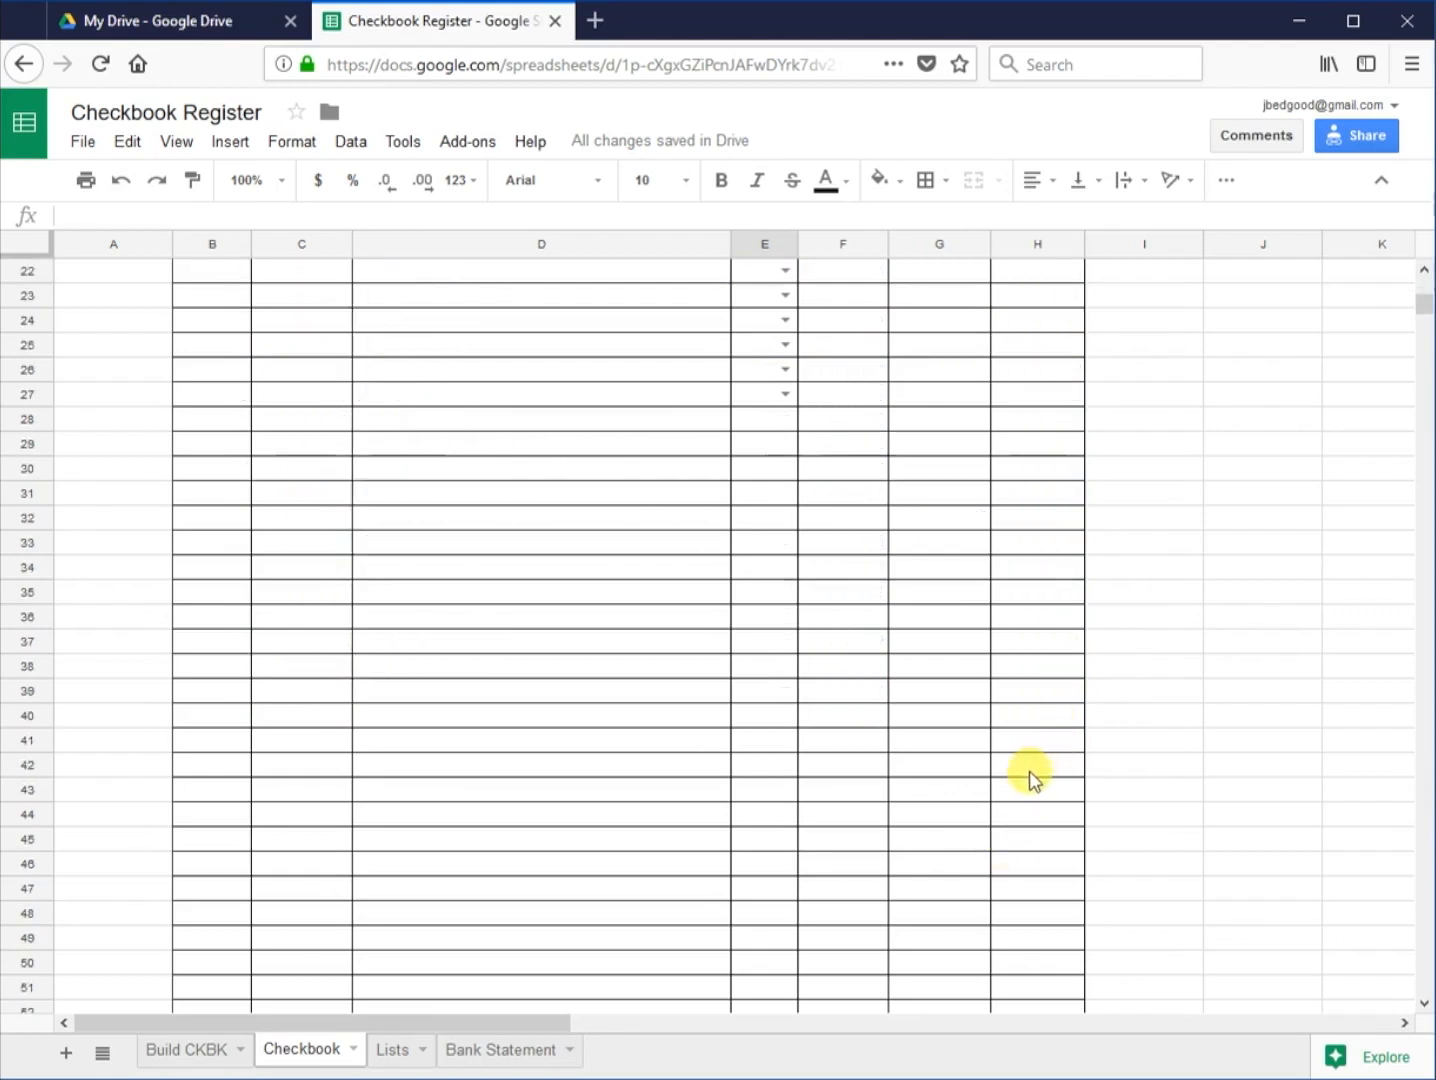
scroll(1033, 780, "down", 20)
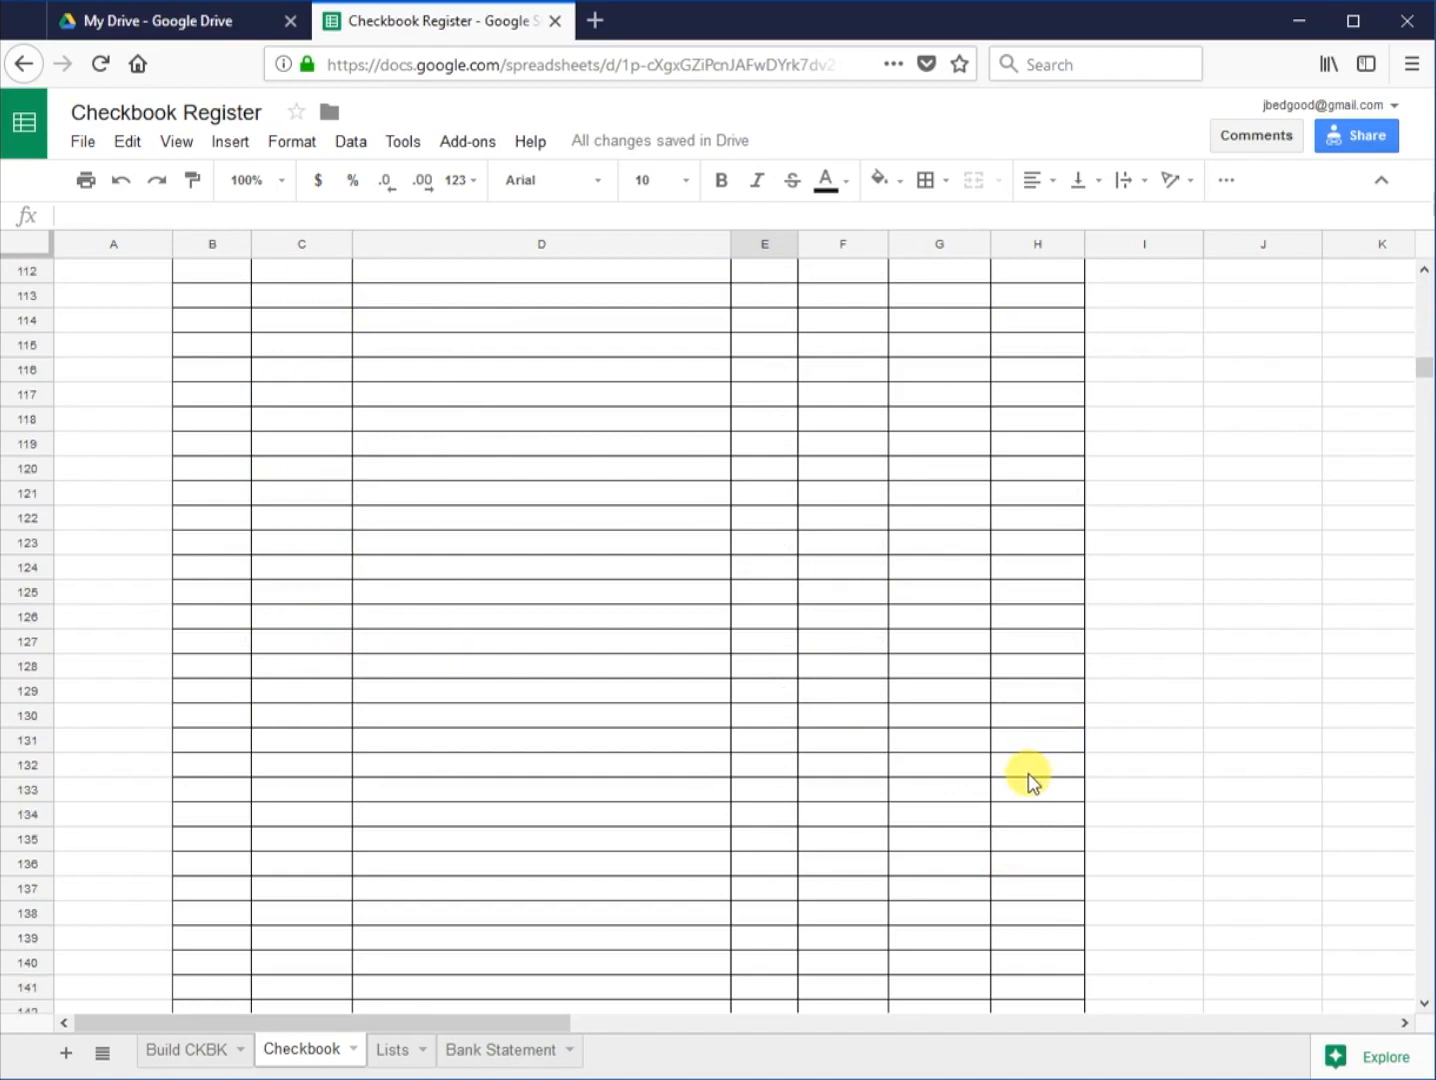
scroll(1033, 780, "down", 20)
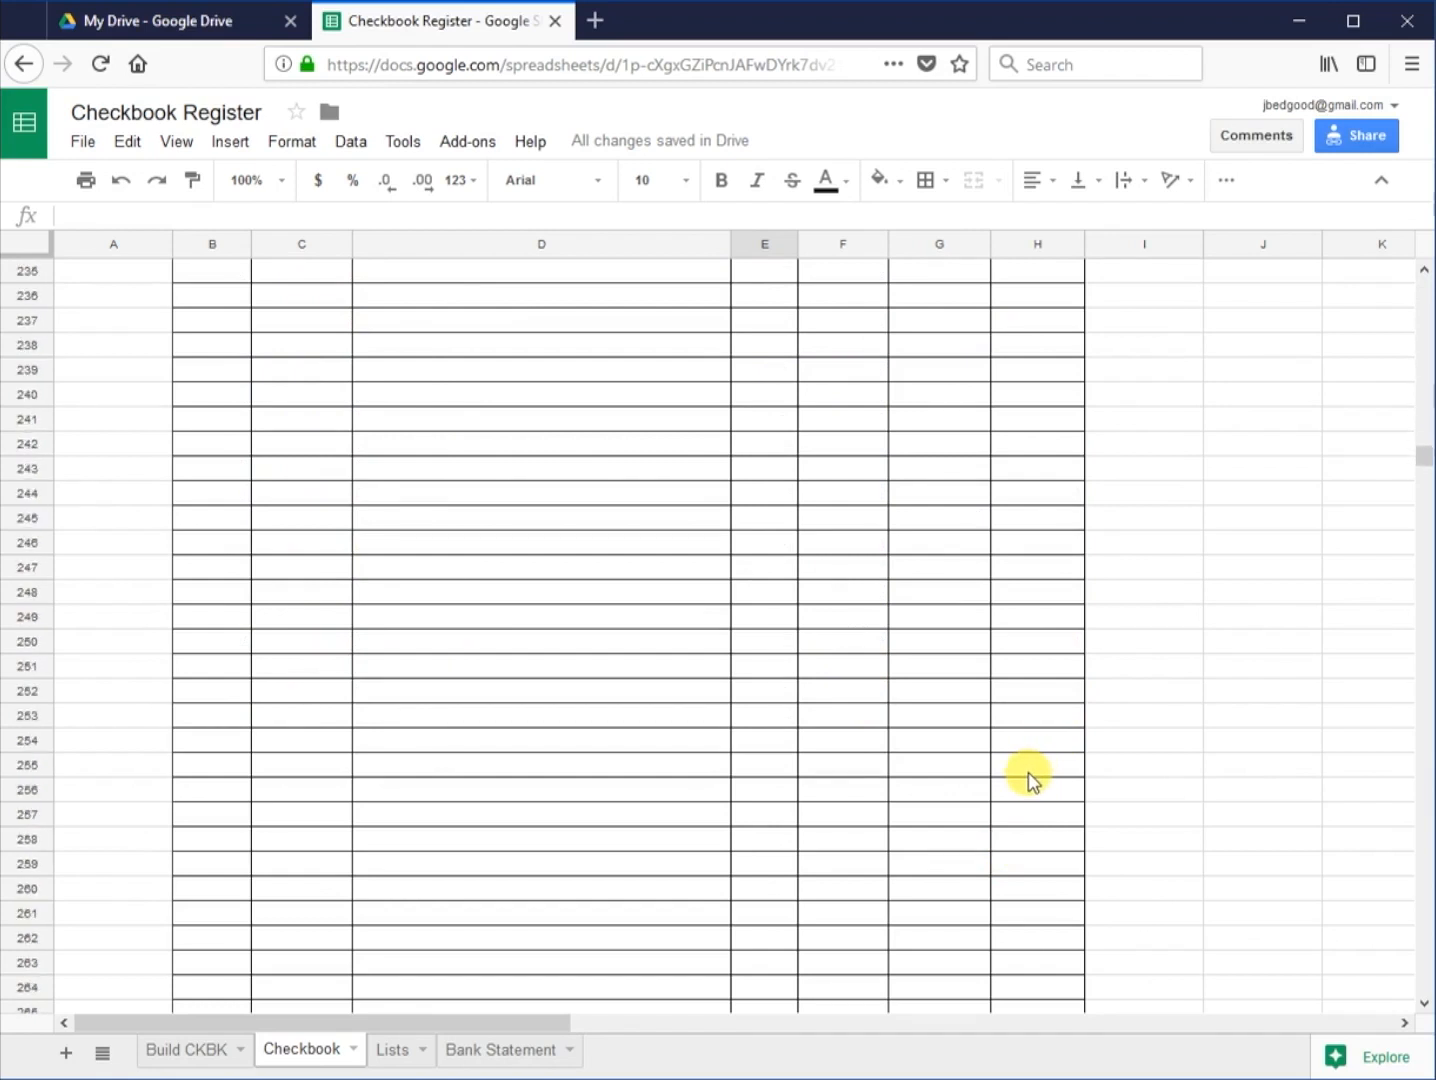
scroll(1033, 780, "down", 10)
scroll(1033, 780, "down", 20)
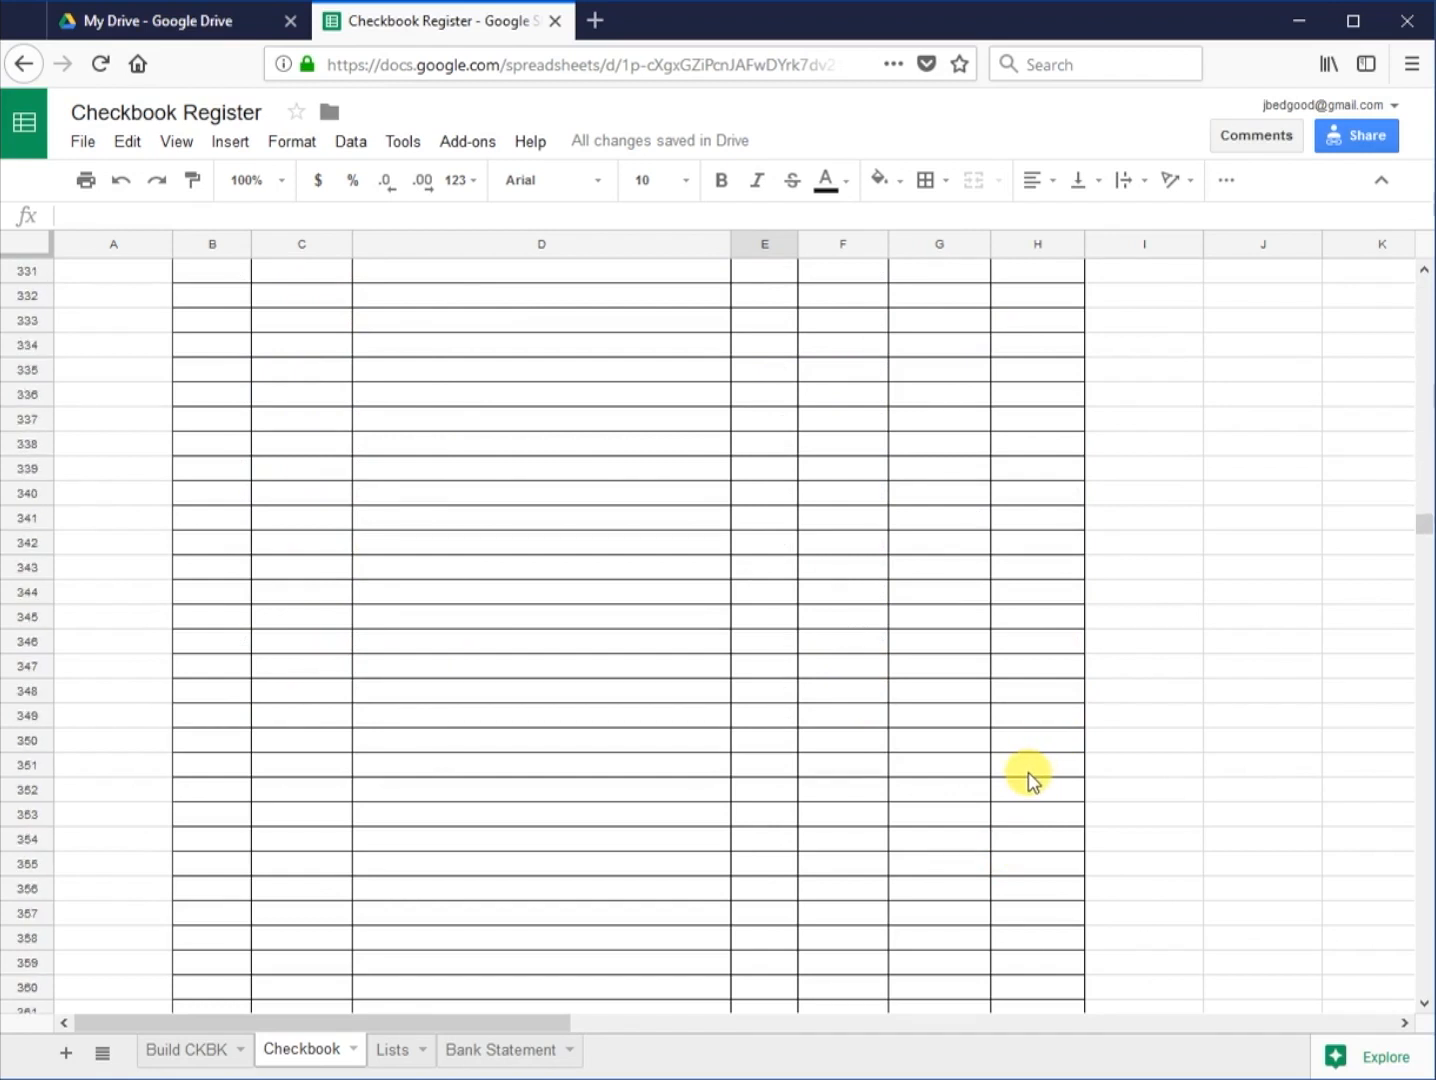
scroll(1033, 778, "up", 16)
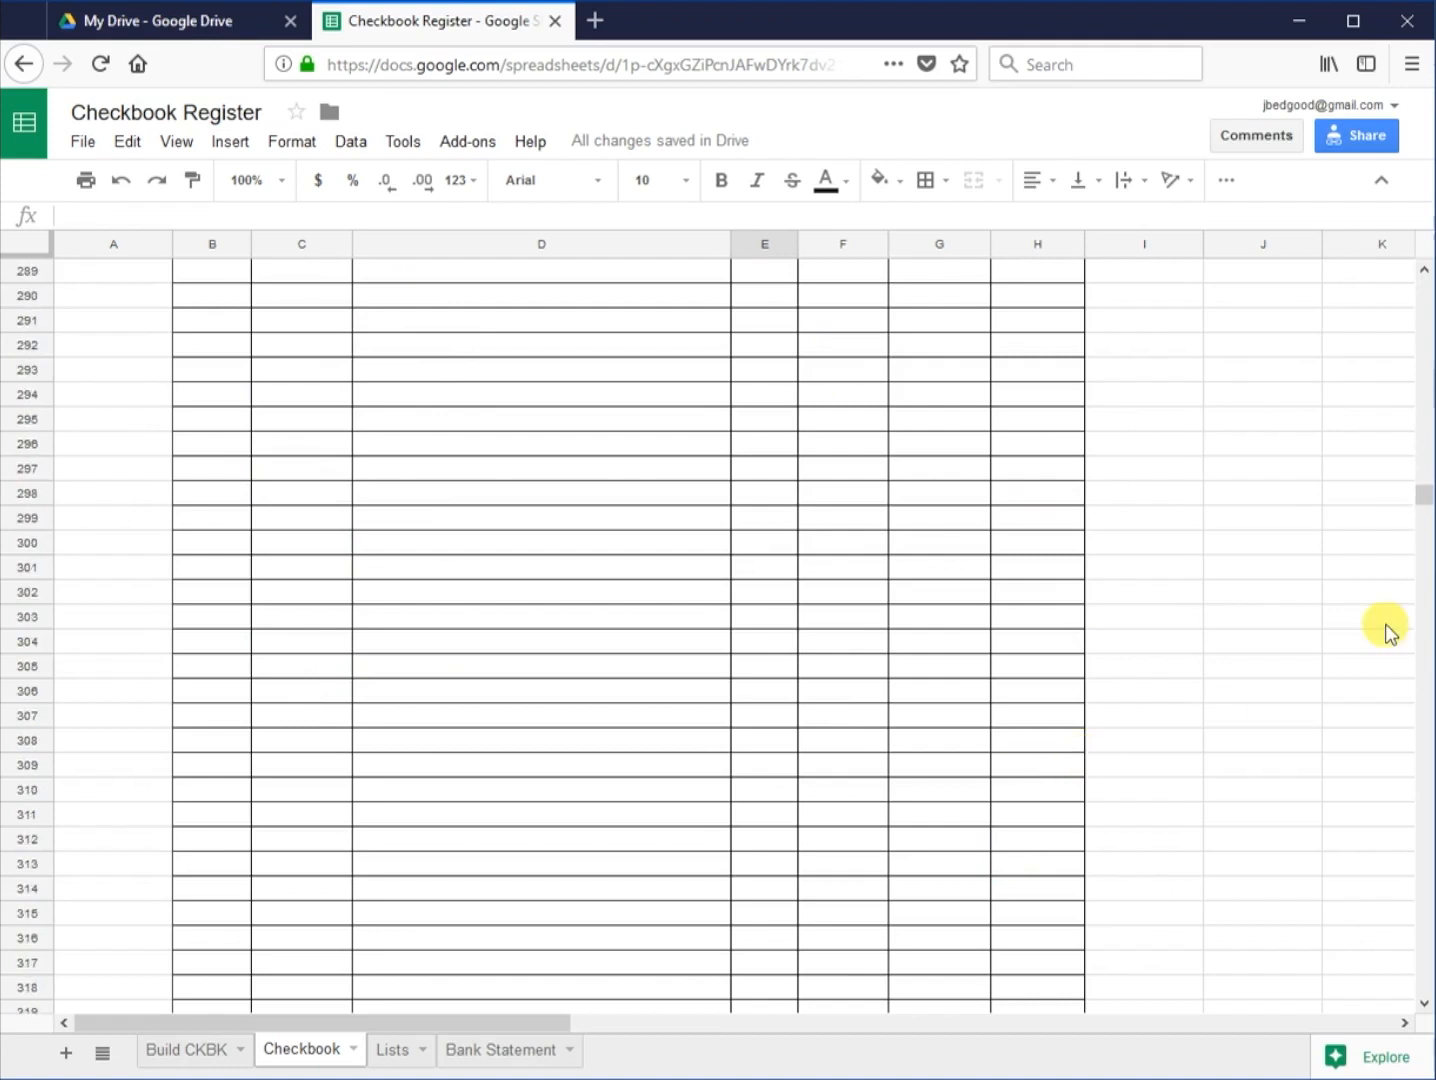
left_click_drag(1420, 490, 1420, 282)
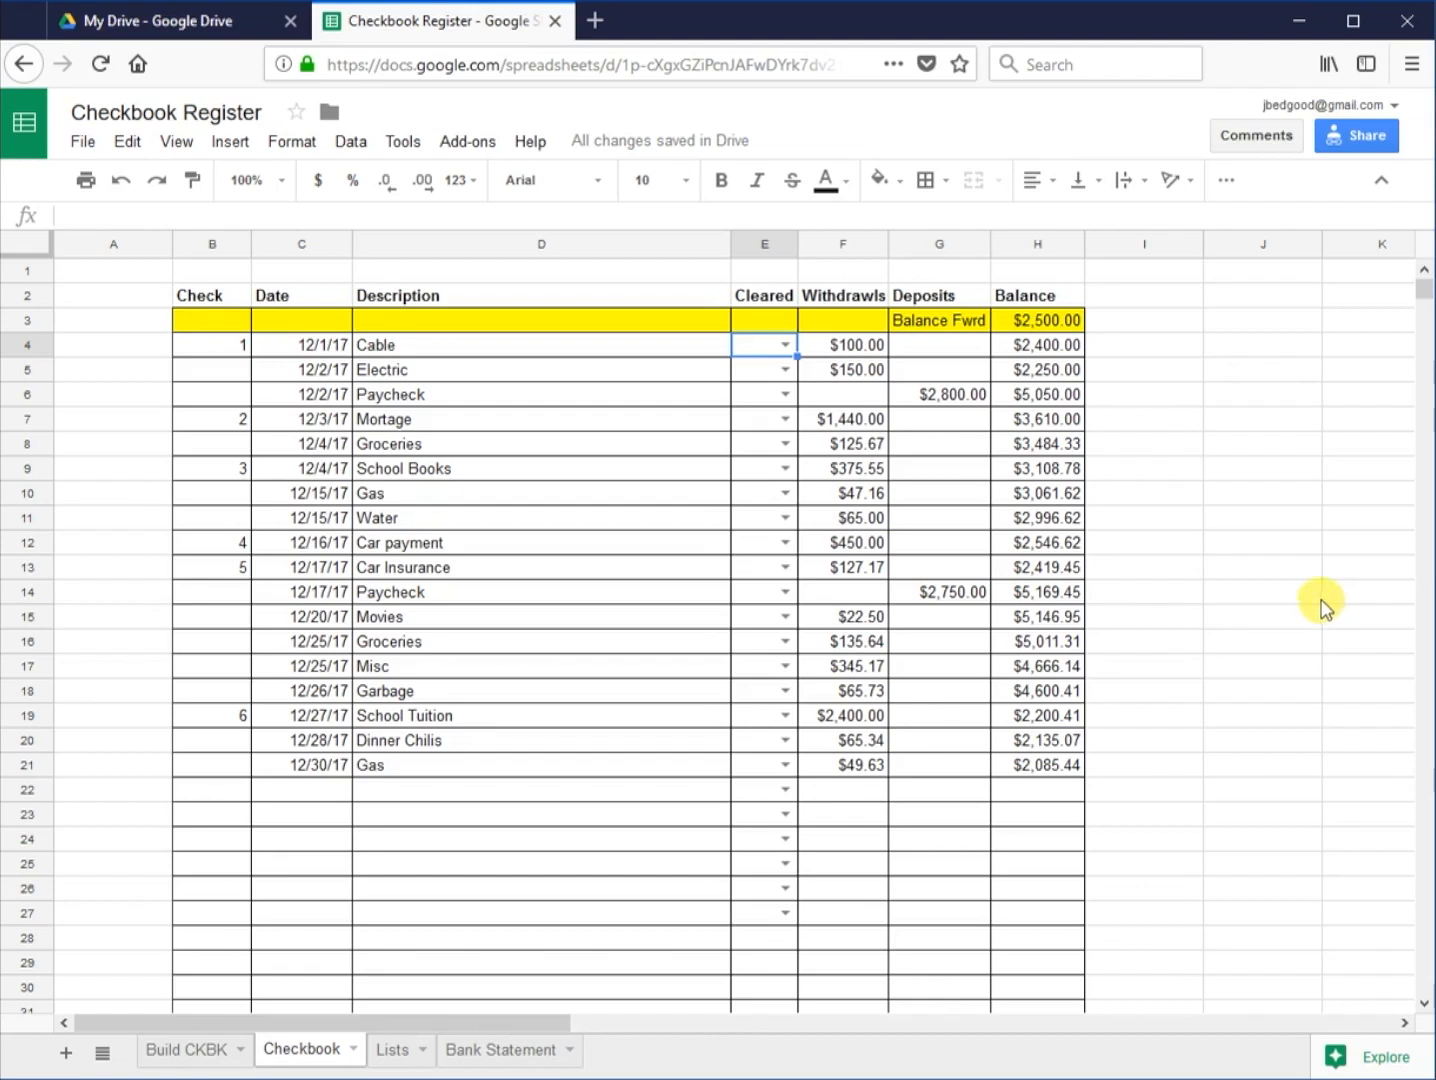
Step: Add a filter to the register's header row B2:H2 on the Checkbook sheet, ending with cell C4 selected
left_click_drag(211, 296, 1019, 311)
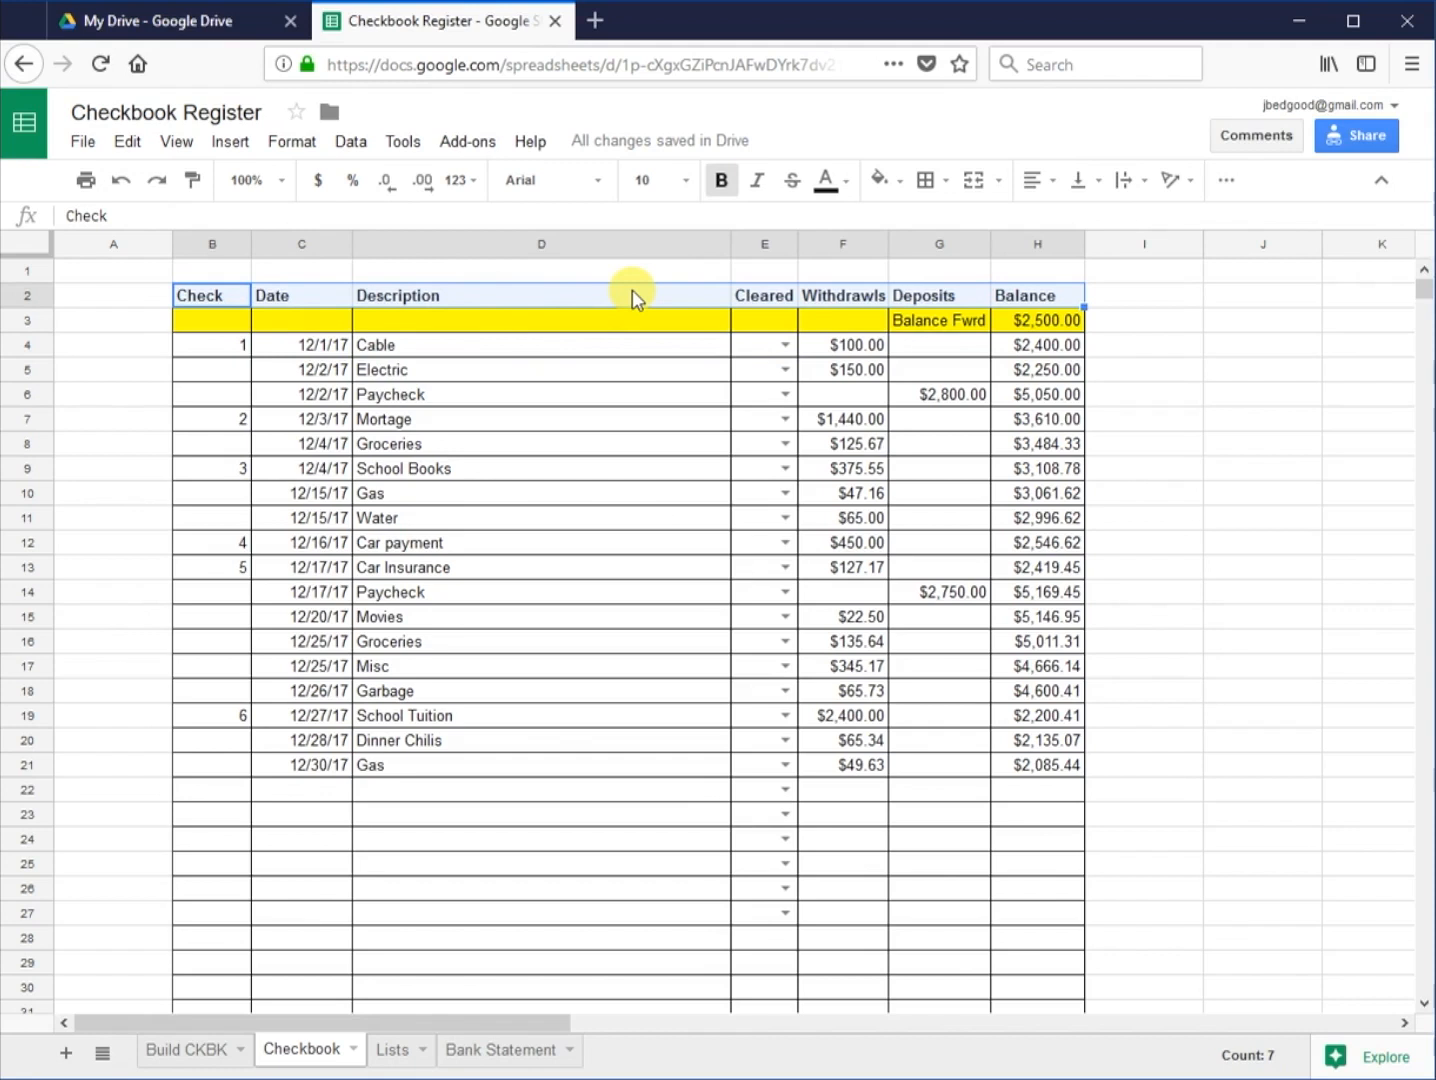
left_click(349, 145)
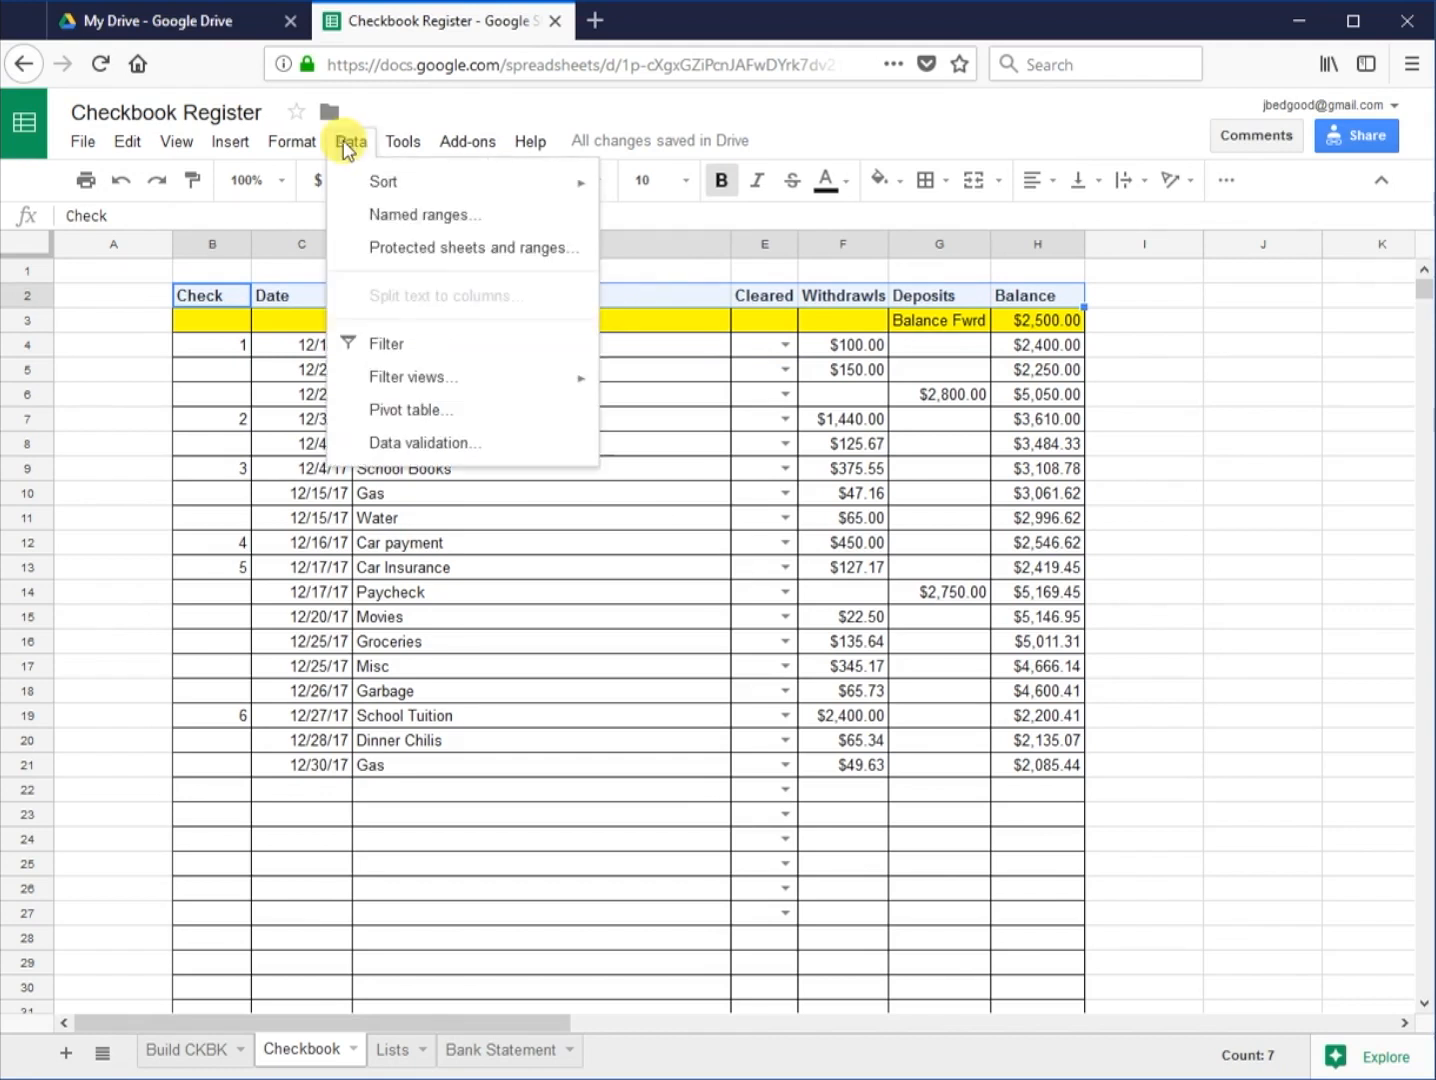
left_click(395, 343)
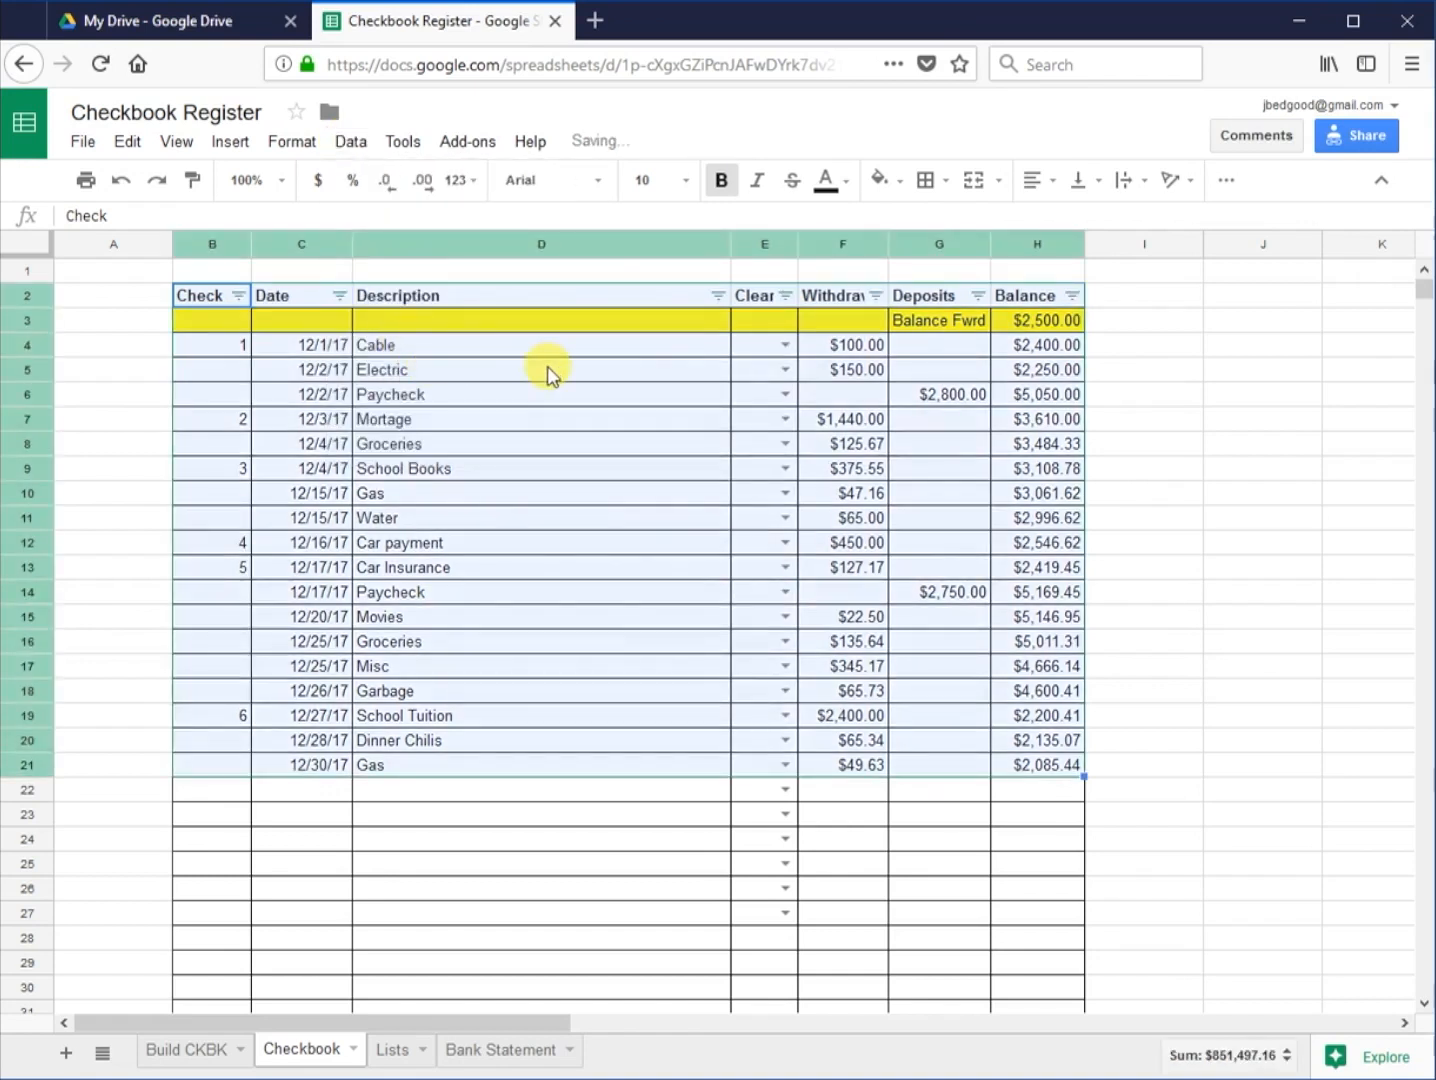
left_click(440, 294)
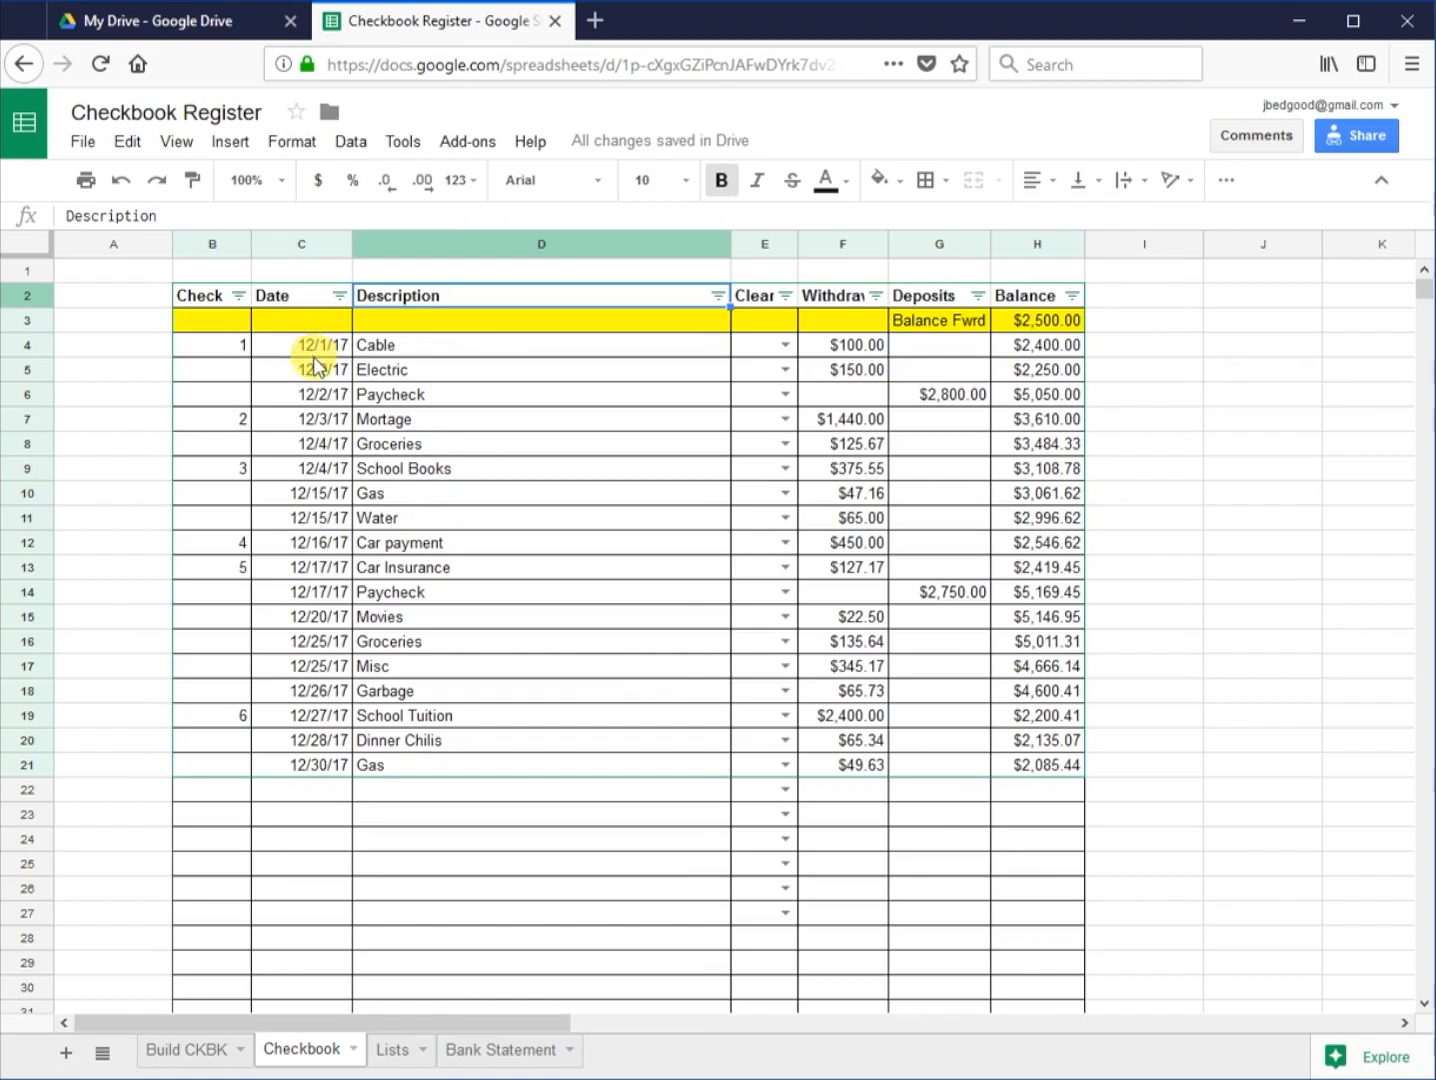
left_click_drag(290, 345, 337, 346)
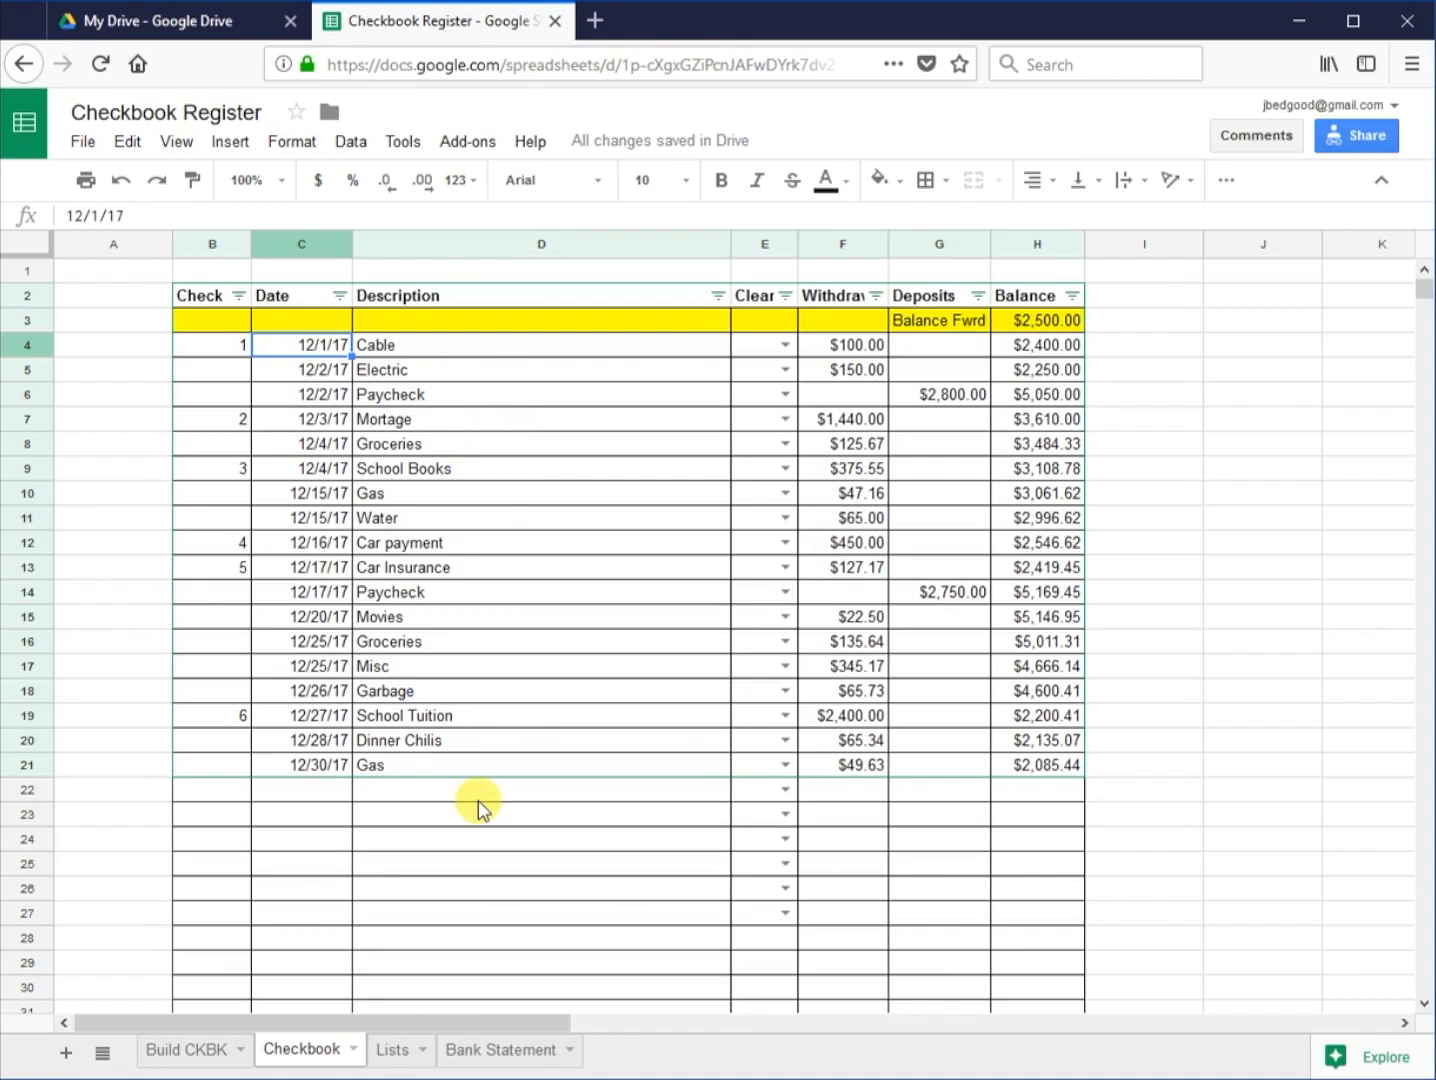
Step: Compare the Bank Statement sheet with the Checkbook sheet and check the Interest Paid entry's date and deposit in row 24
left_click(505, 1055)
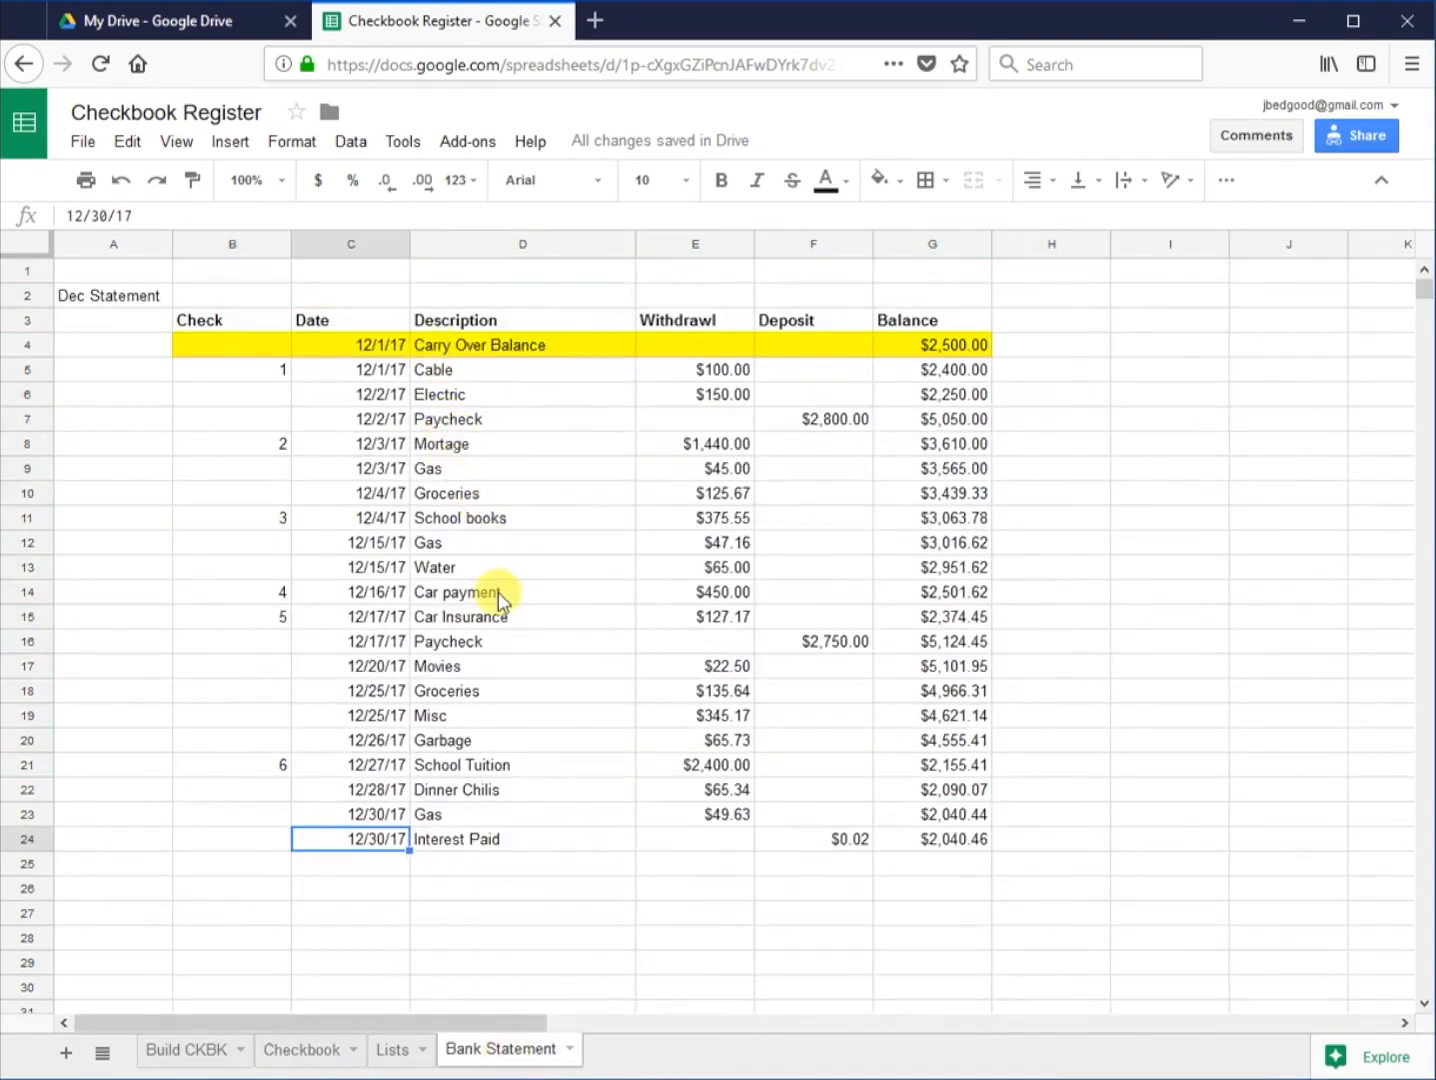
left_click(311, 1052)
left_click(520, 1055)
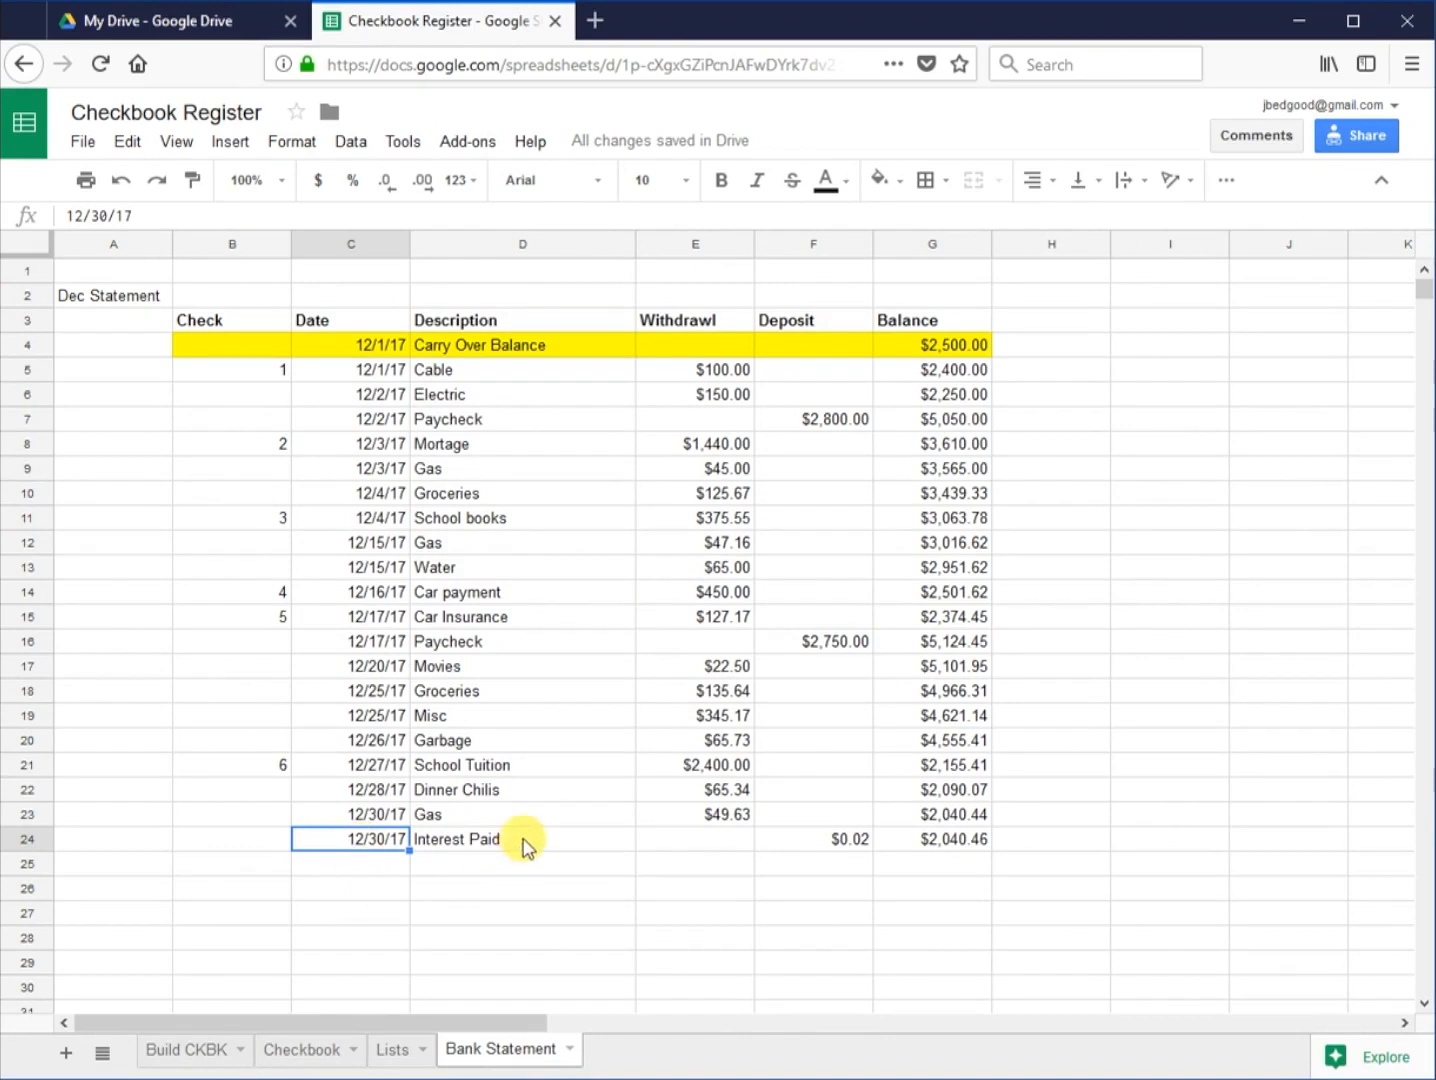
left_click(849, 842)
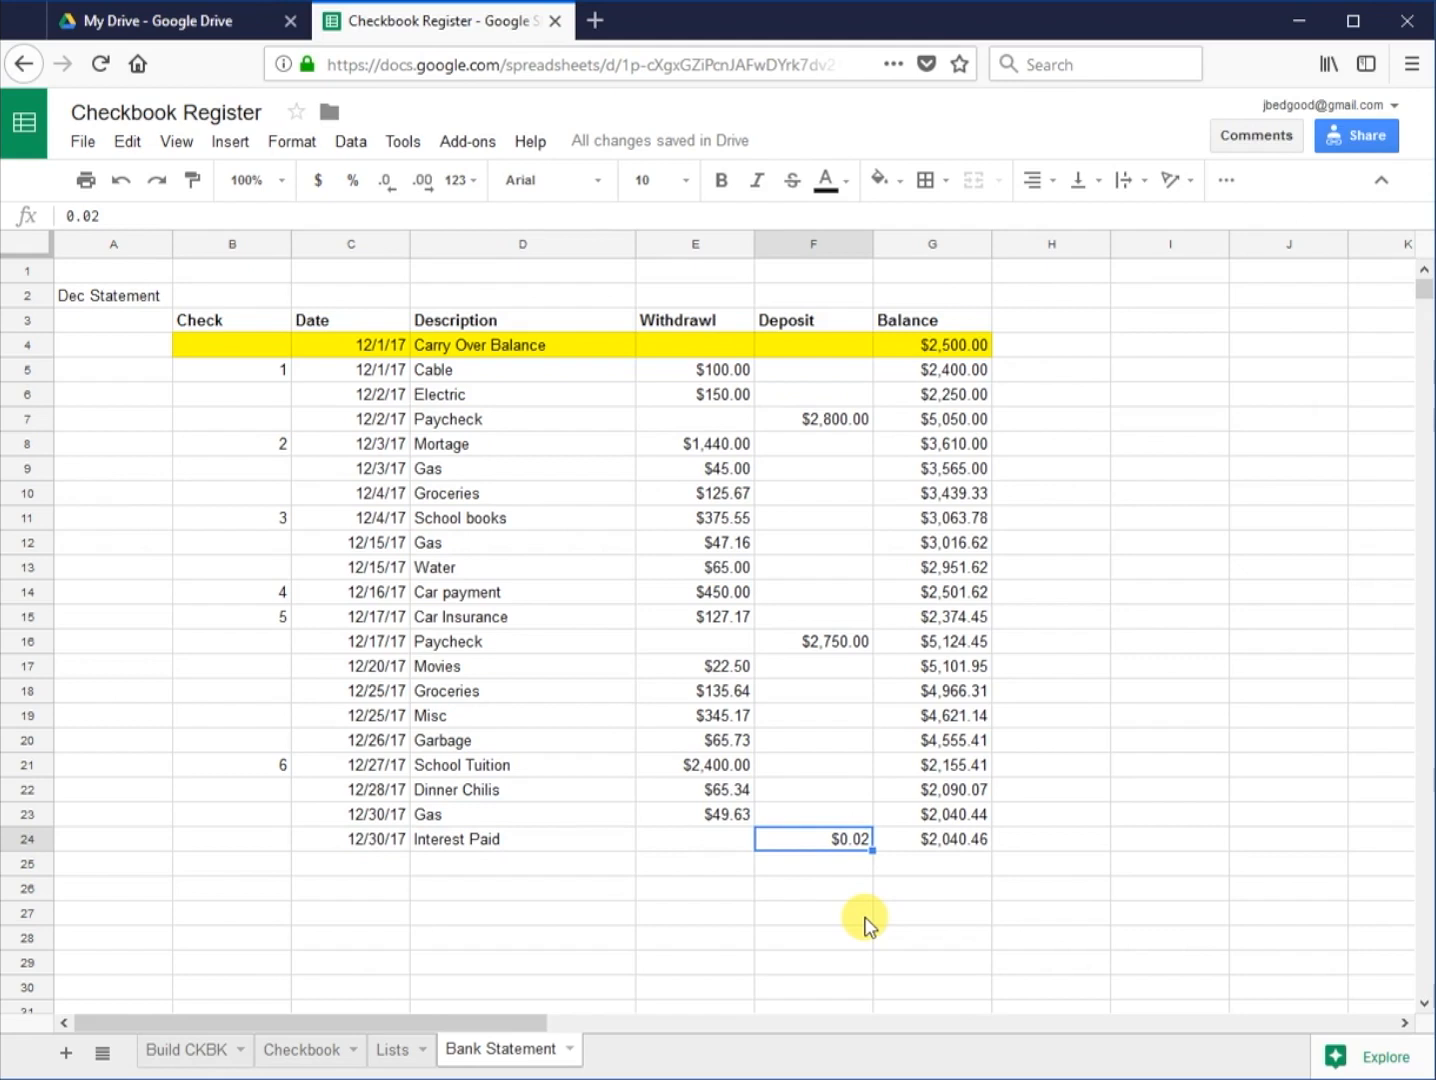
left_click(368, 842)
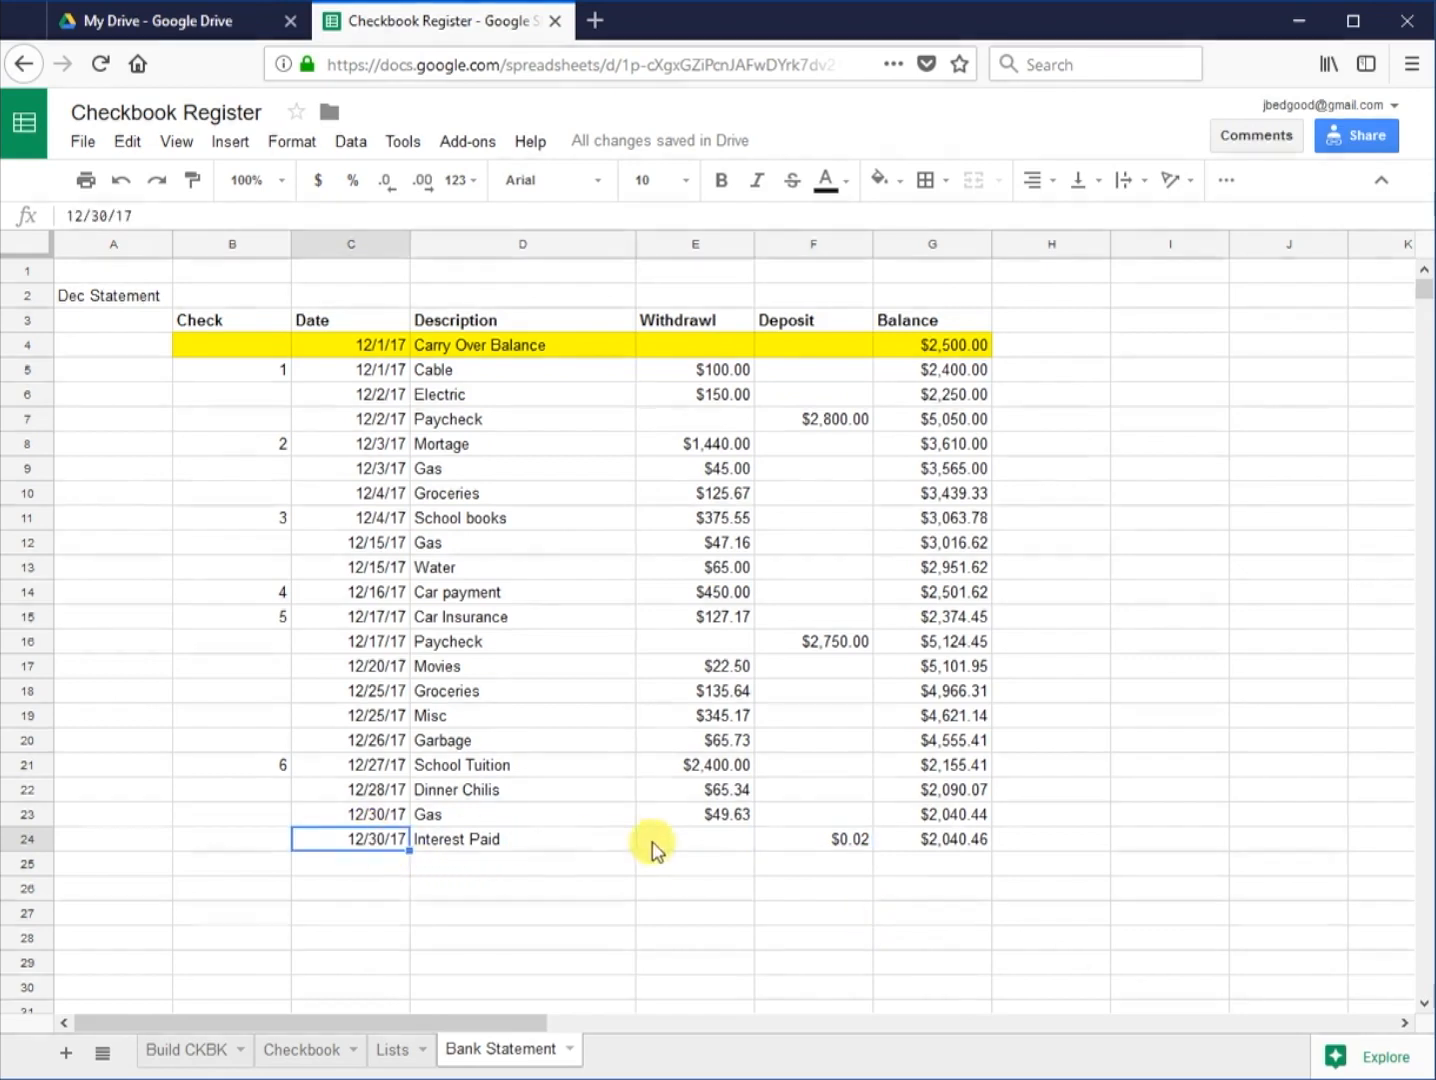
Step: Add an entry in row 22 of the Checkbook sheet dated 12/30/17, described as Interest paid, with a deposit of 0.02
left_click(305, 1050)
left_click(314, 789)
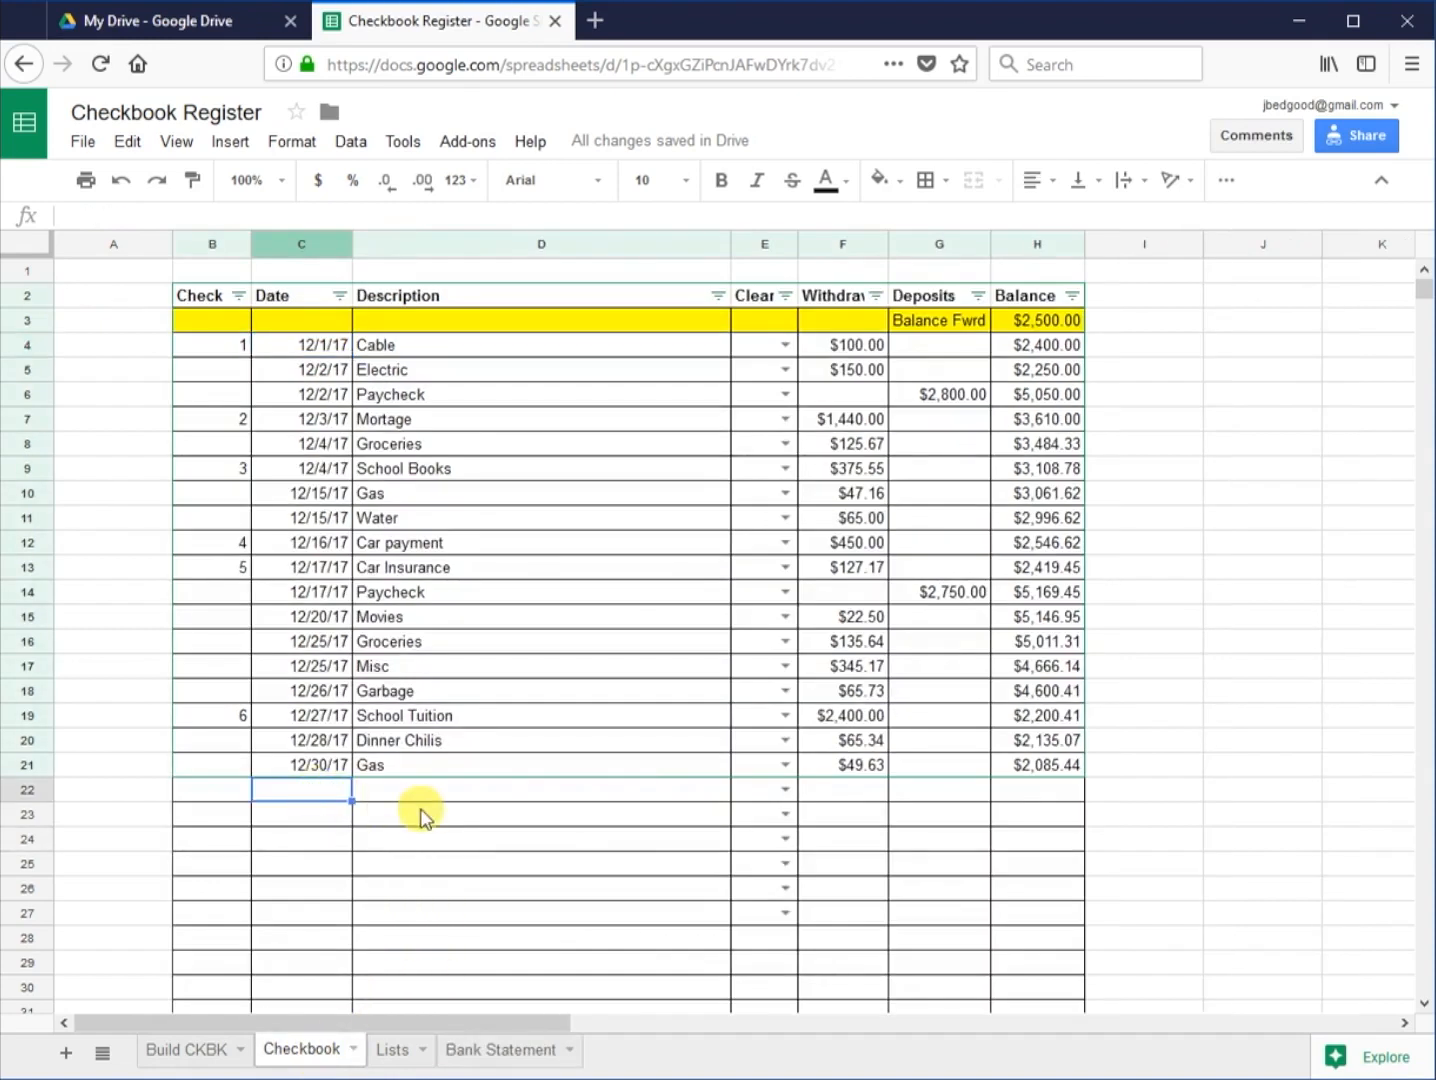
type("12")
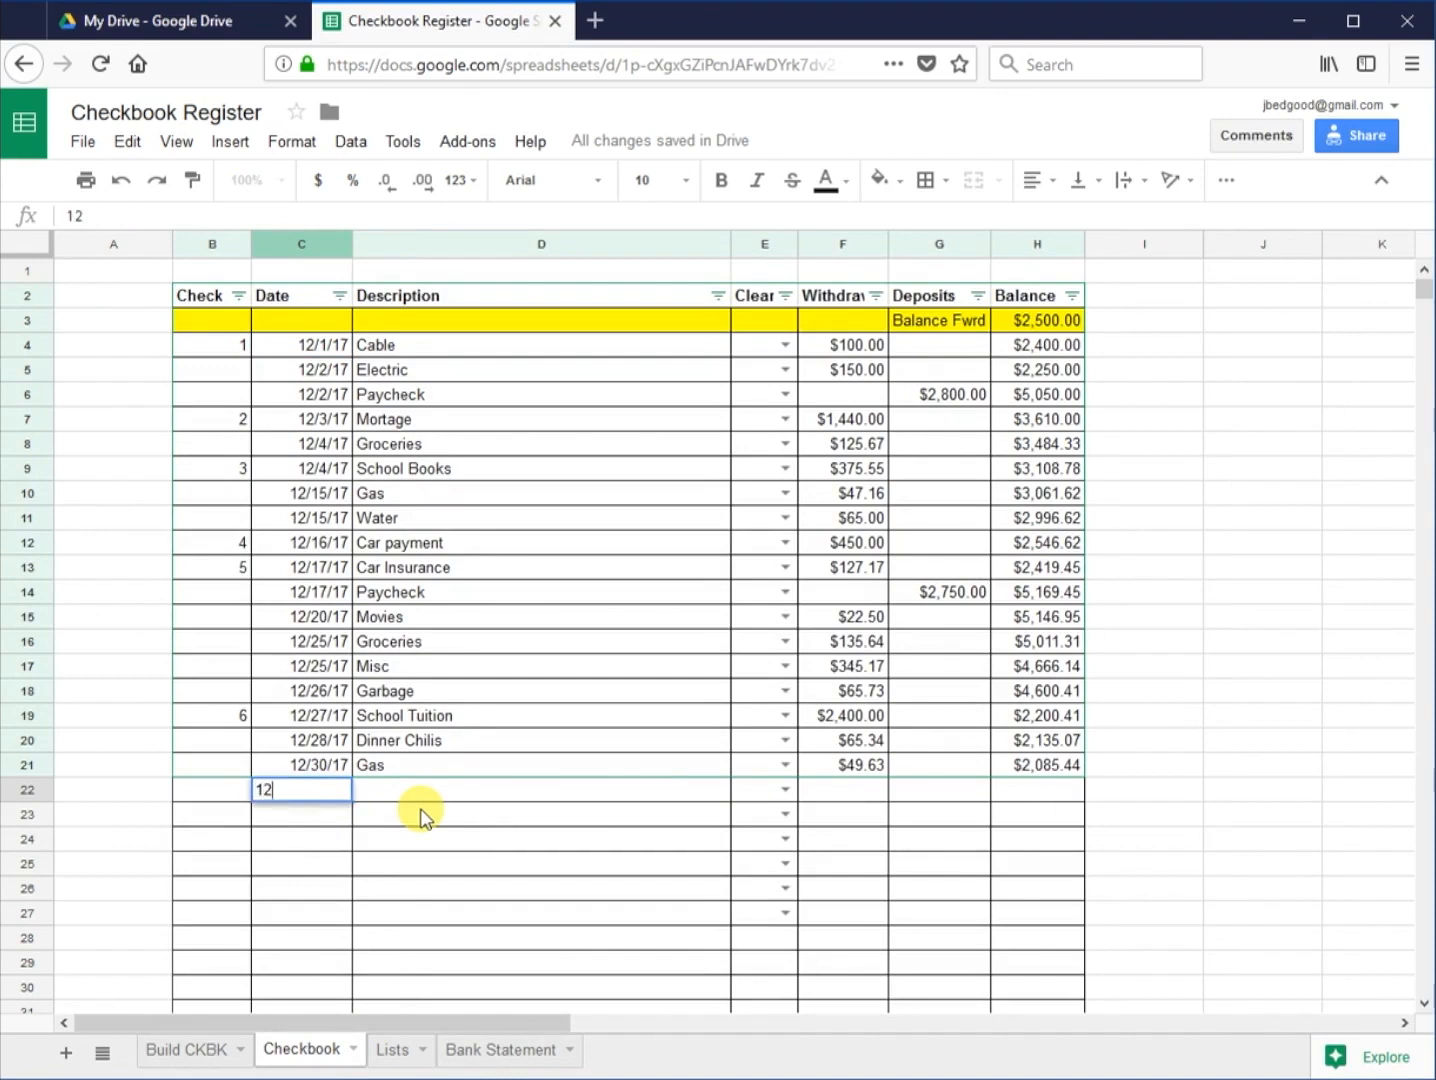
type("/30/17")
key("Tab")
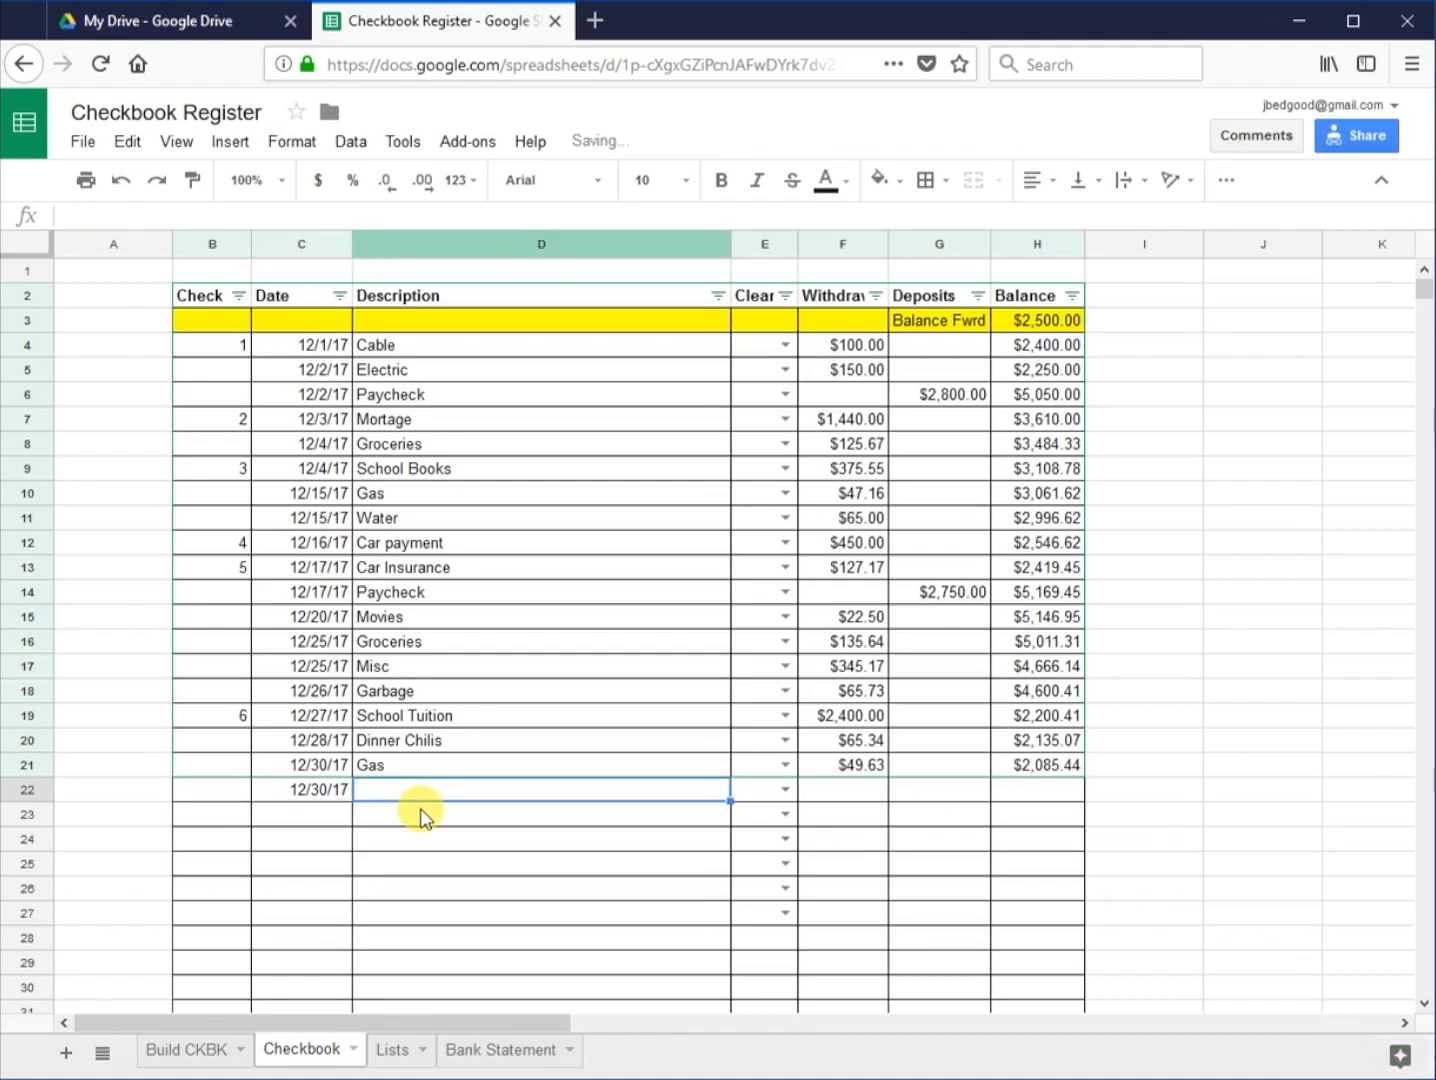
type("Interest pa")
key("Tab")
key("Tab")
key("Tab")
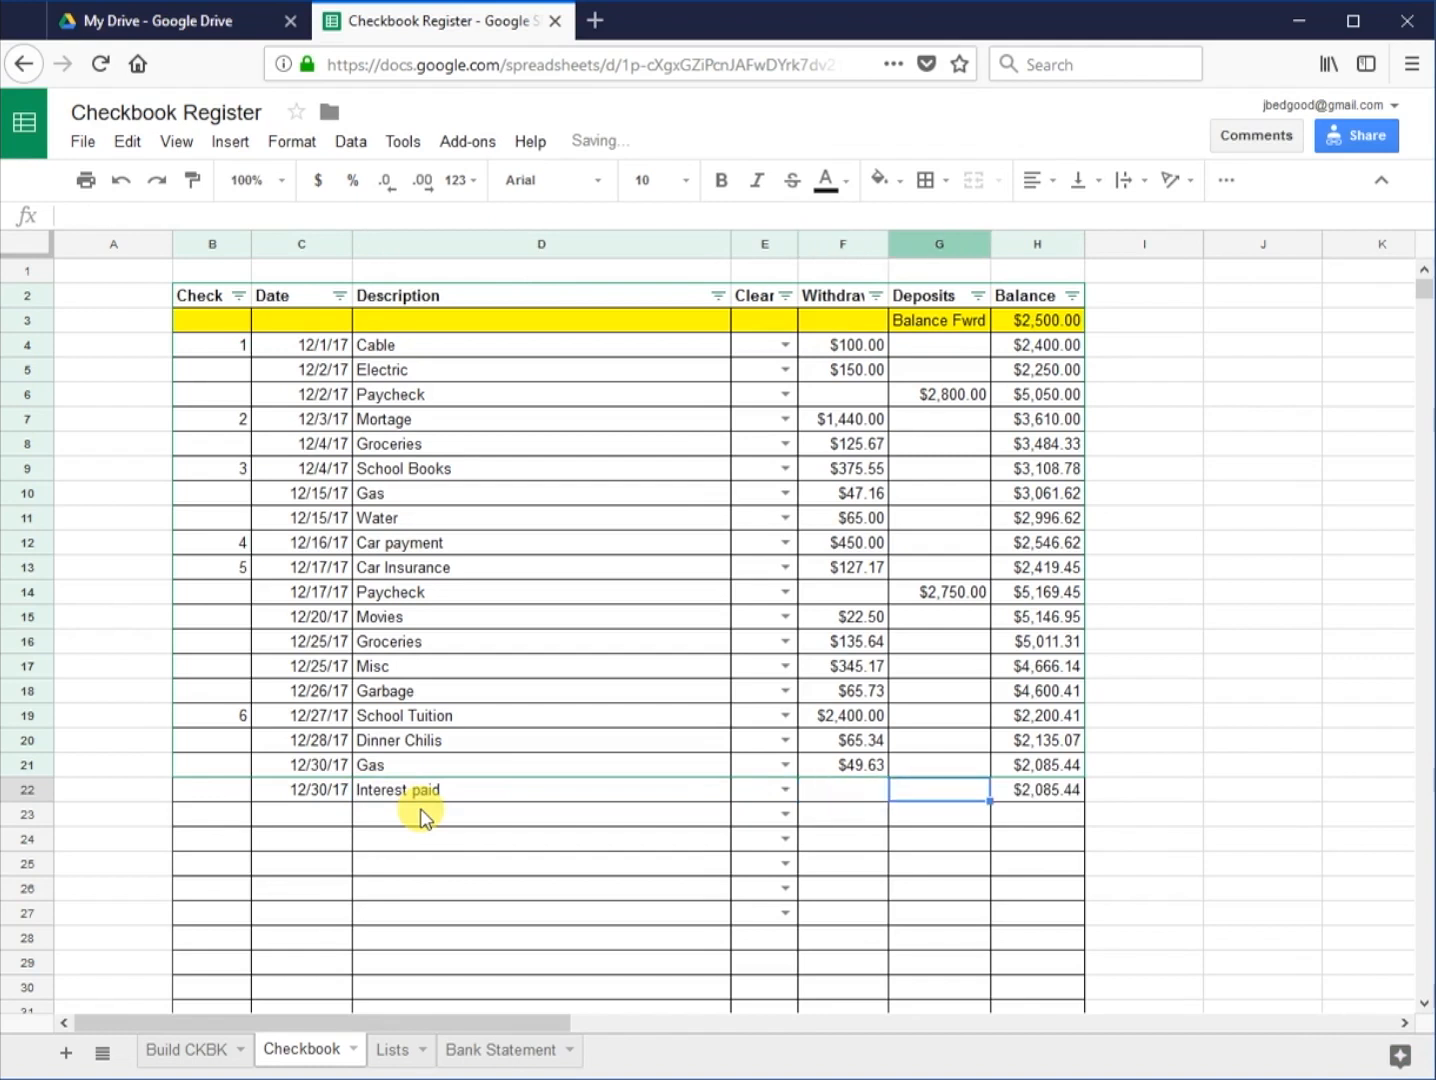
type("0.02")
key("Return")
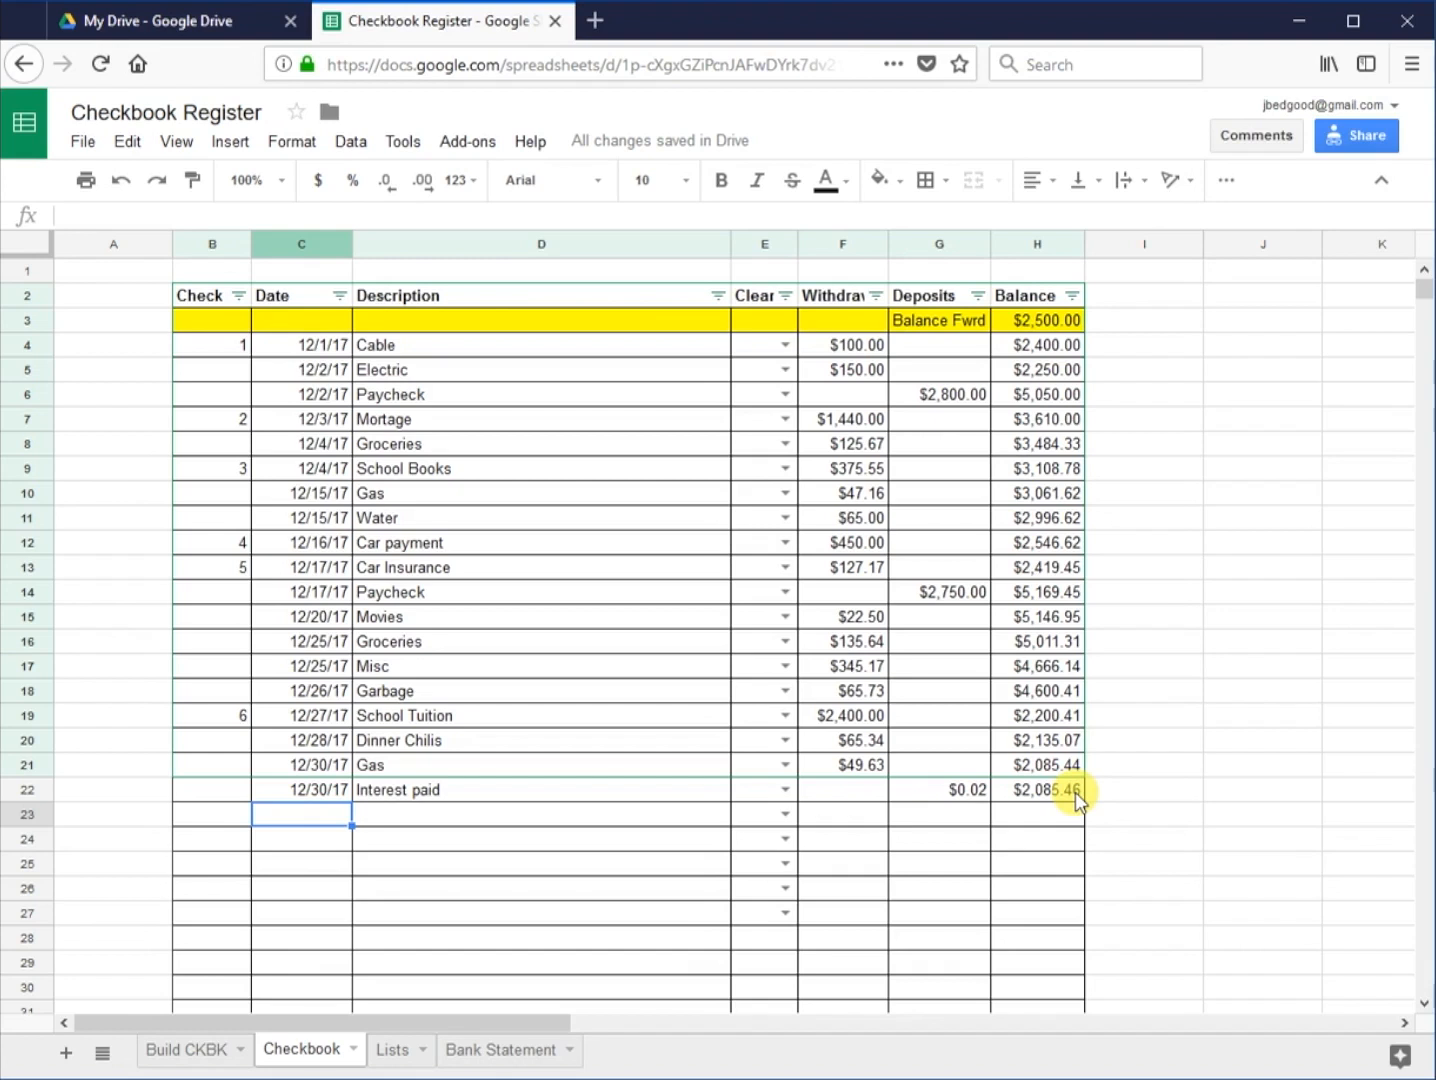
Step: Compare the ending balances and entries of the Bank Statement and Checkbook sheets
left_click(500, 1052)
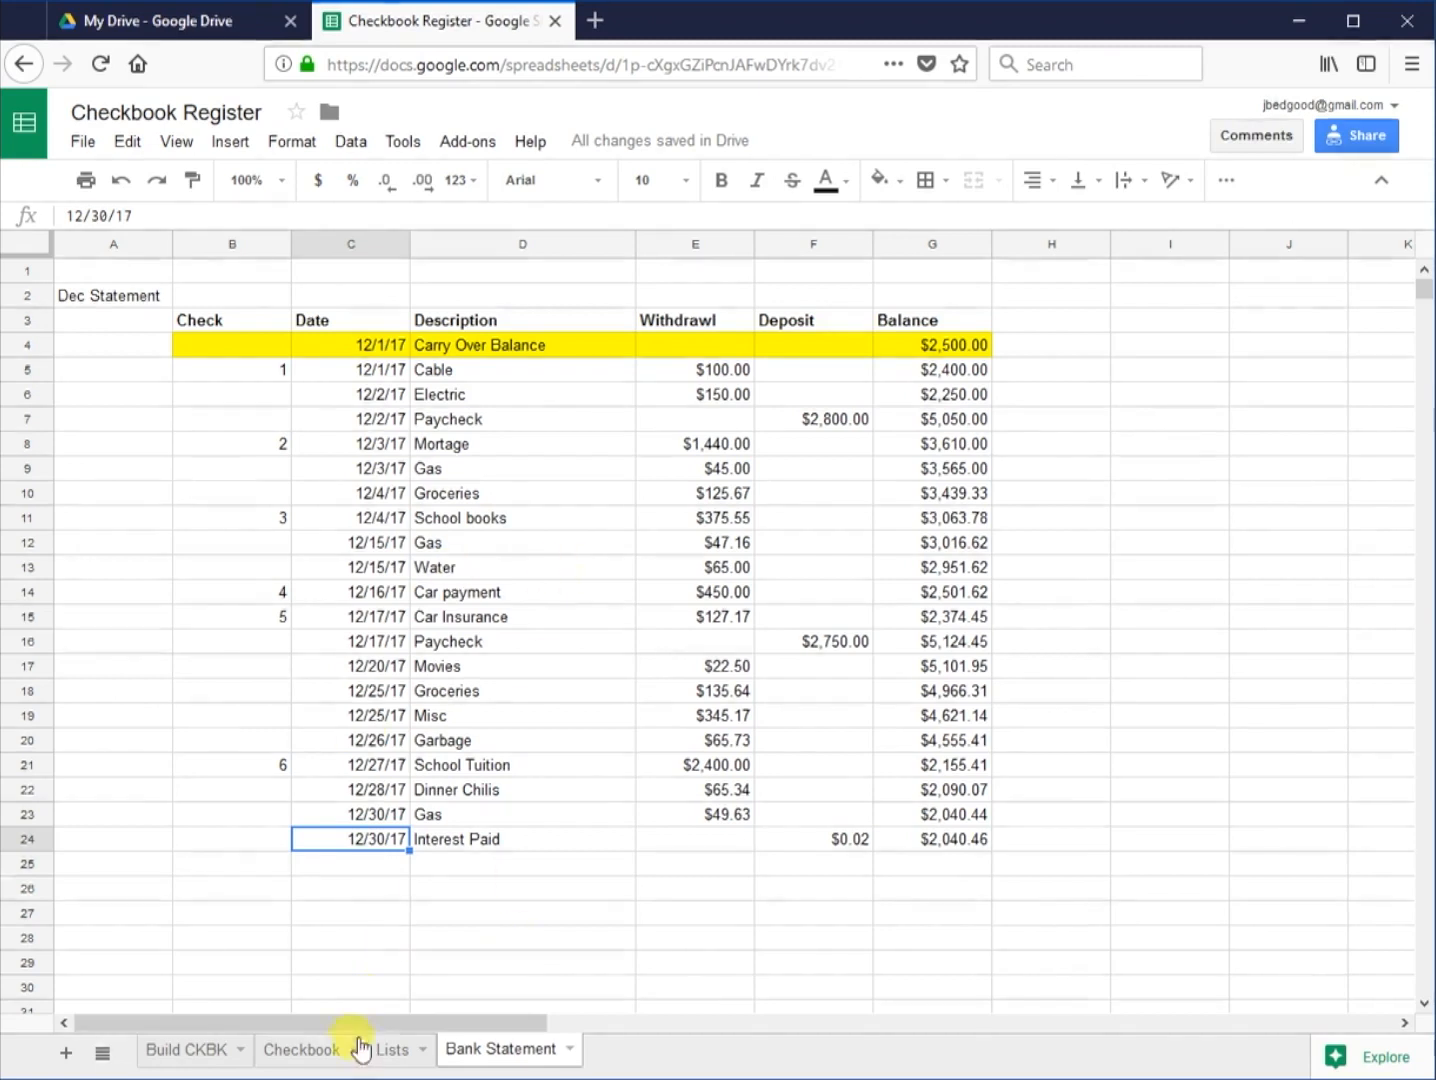
left_click(320, 1050)
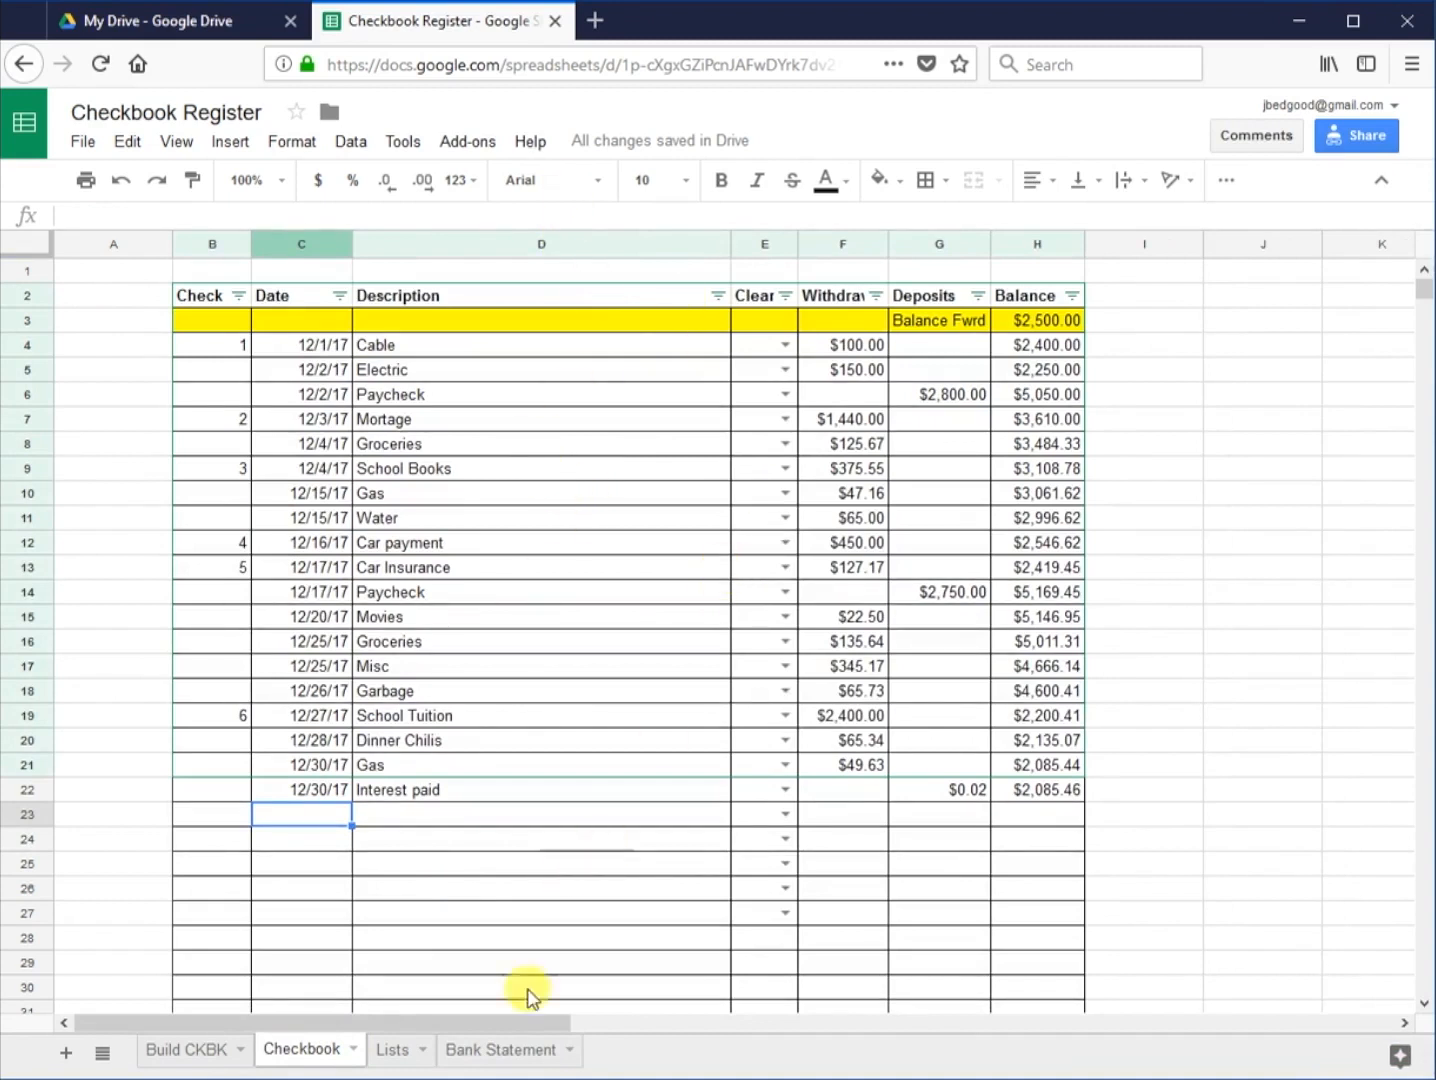
left_click(502, 1052)
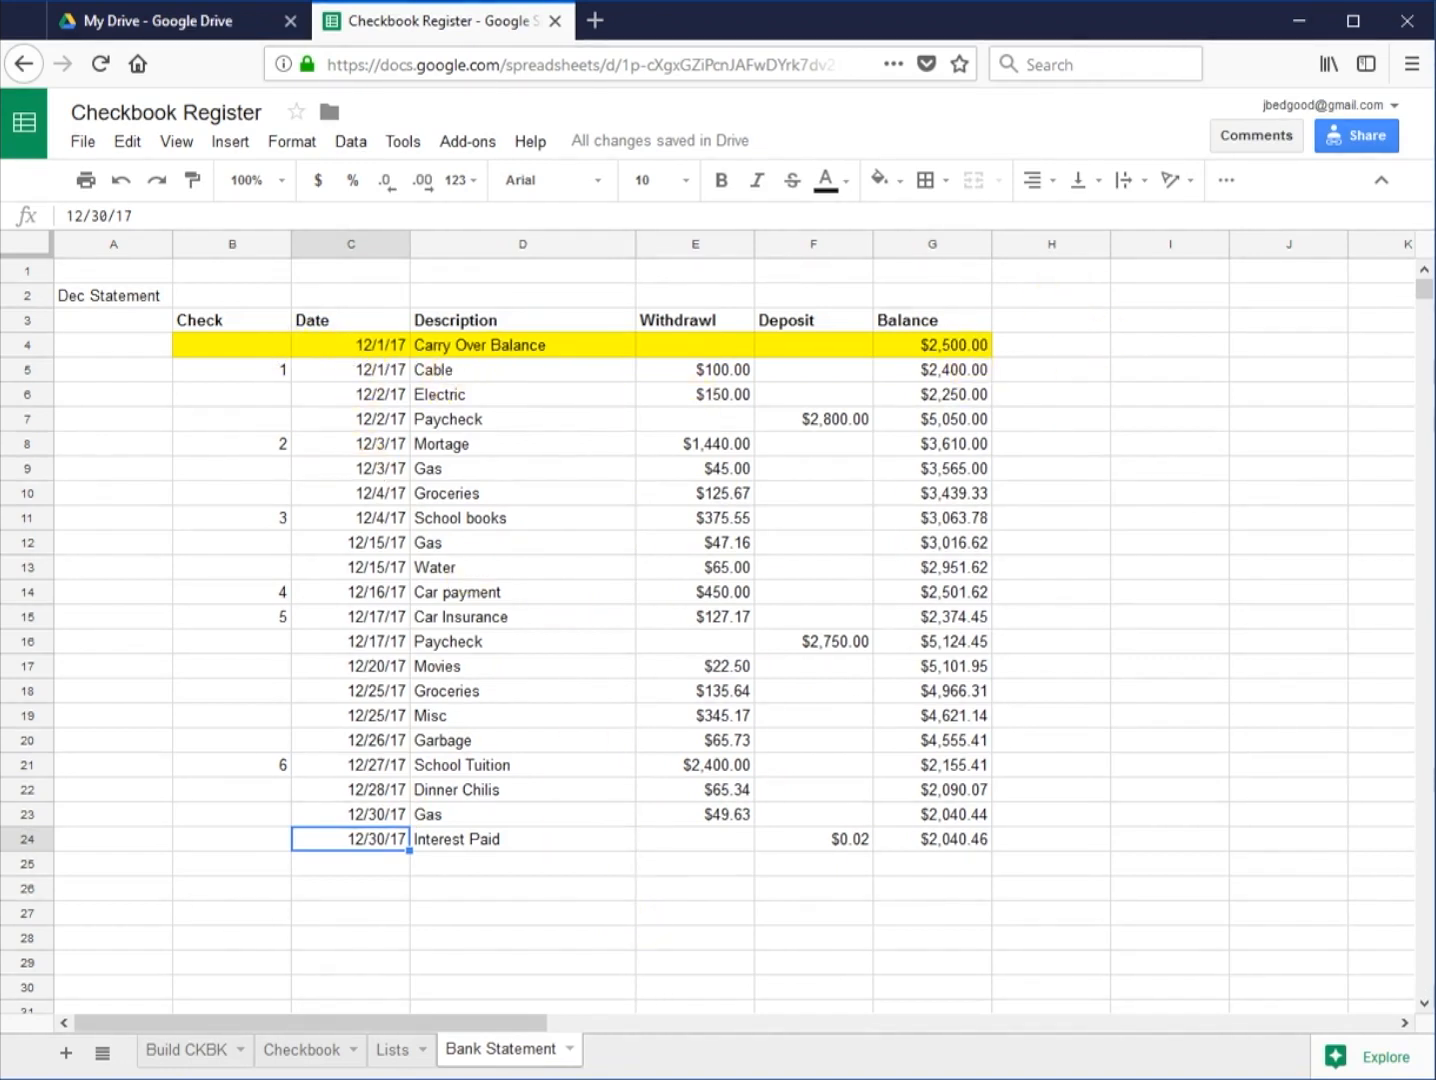
left_click(300, 1055)
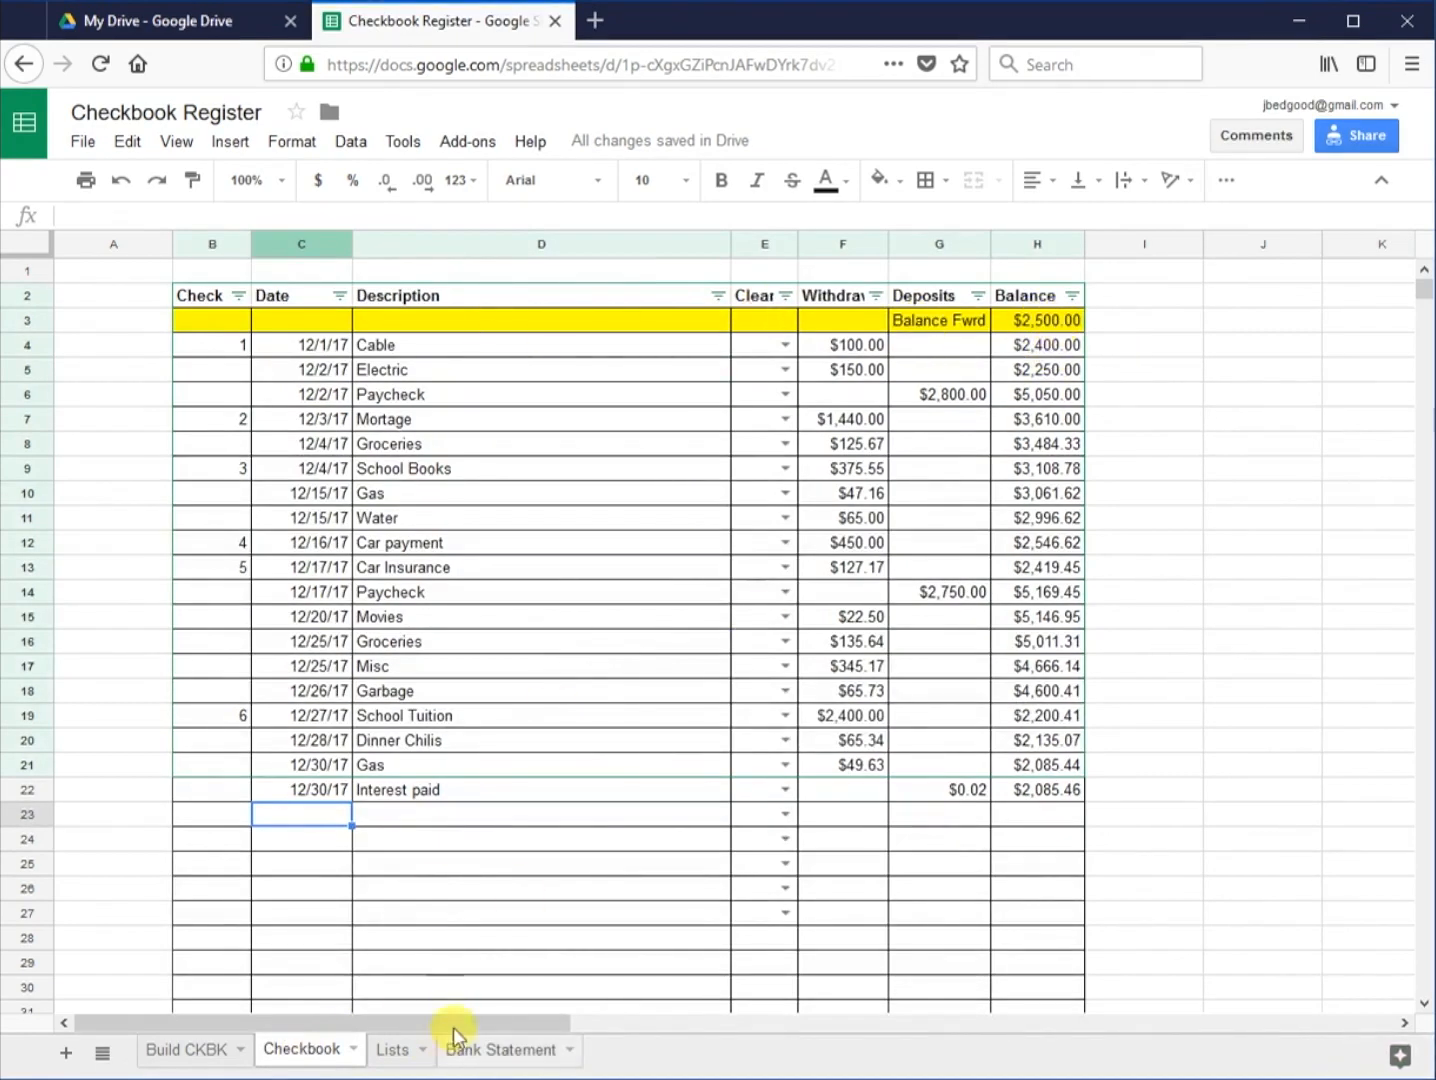
Step: Strike through the Carry Over Balance row, B4:G4, on the Bank Statement sheet
left_click(503, 1055)
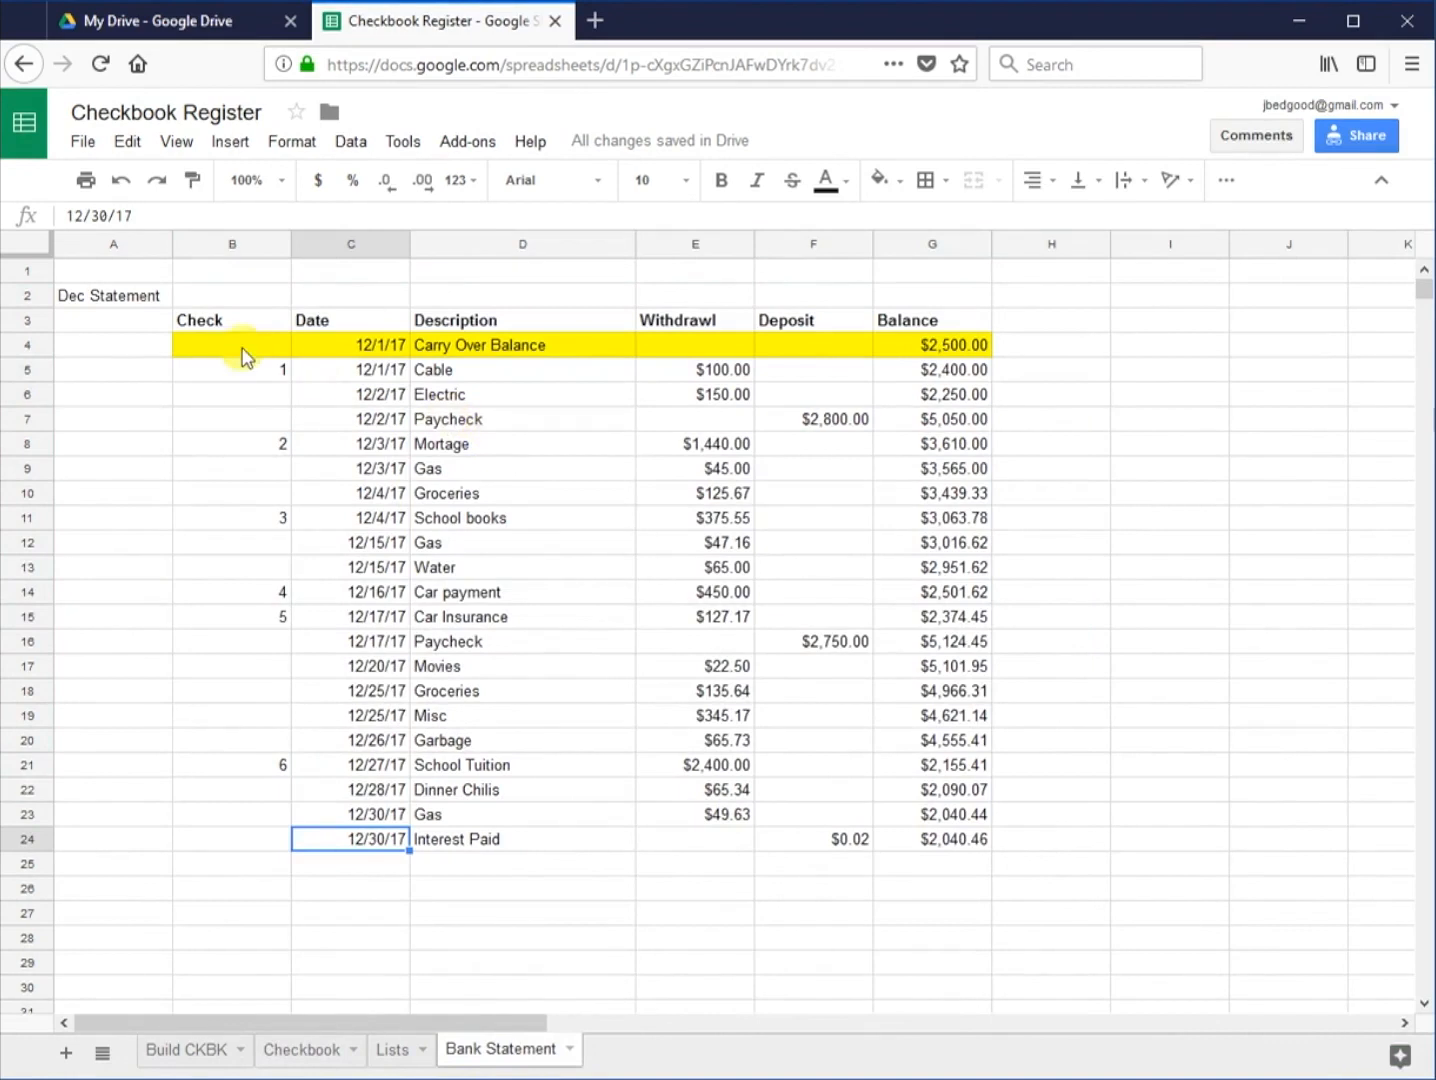
left_click_drag(225, 344, 945, 359)
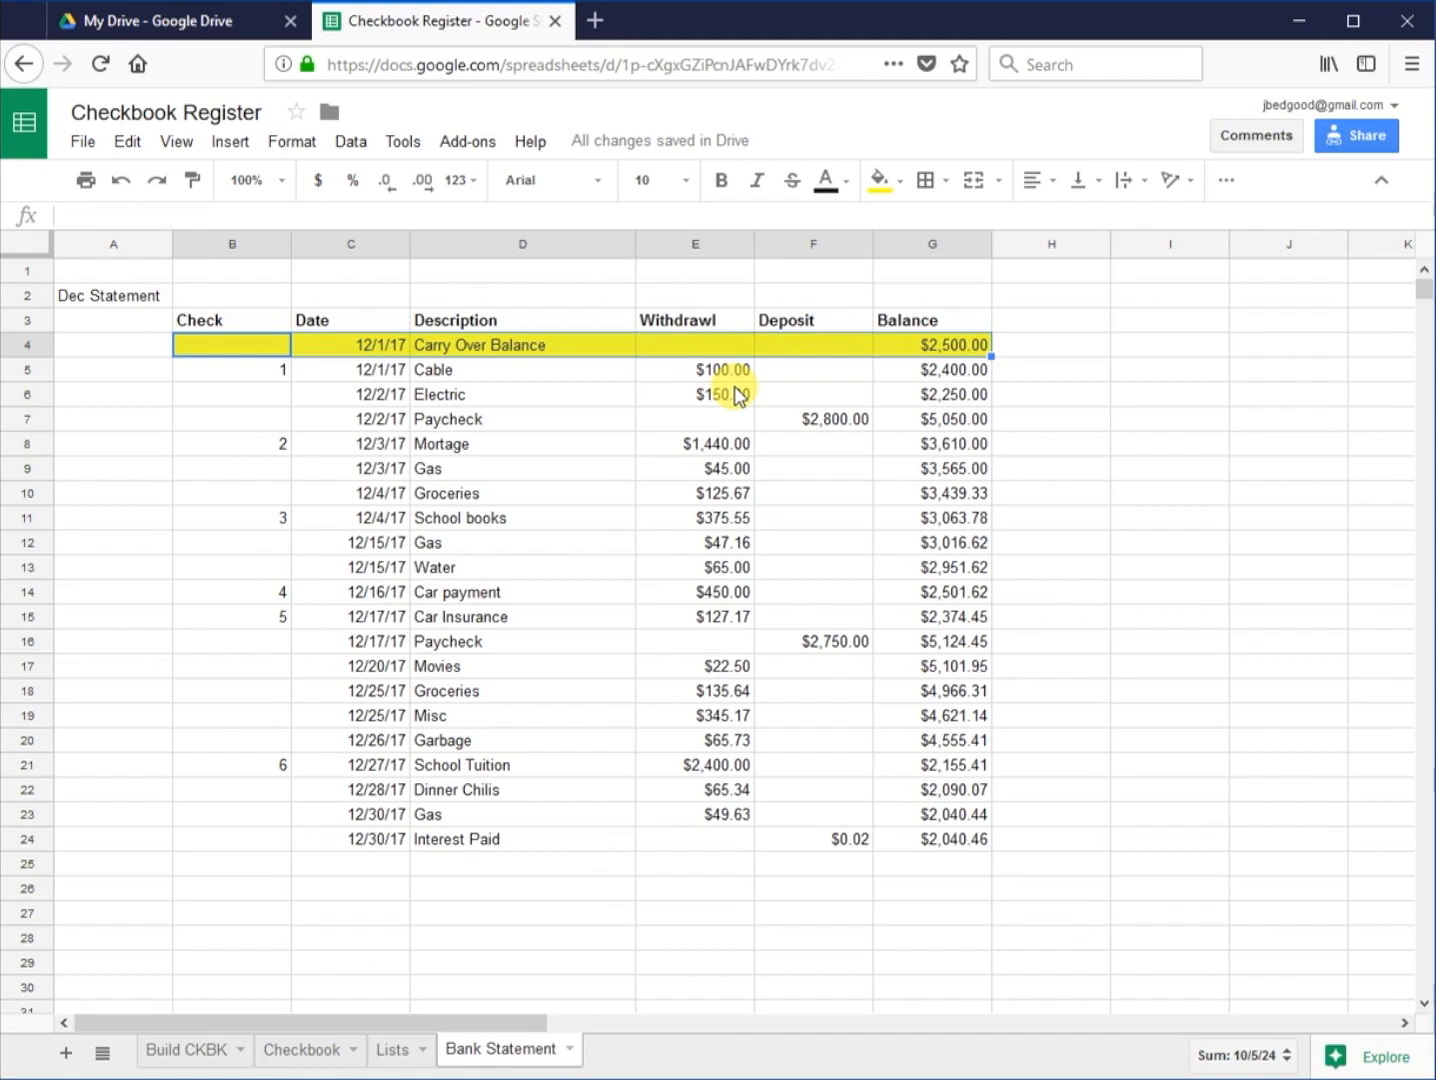
left_click(792, 180)
Step: Check the statement's check 1 entry against the Checkbook's Cable row, comparing check number, date, description and withdrawal
left_click(285, 370)
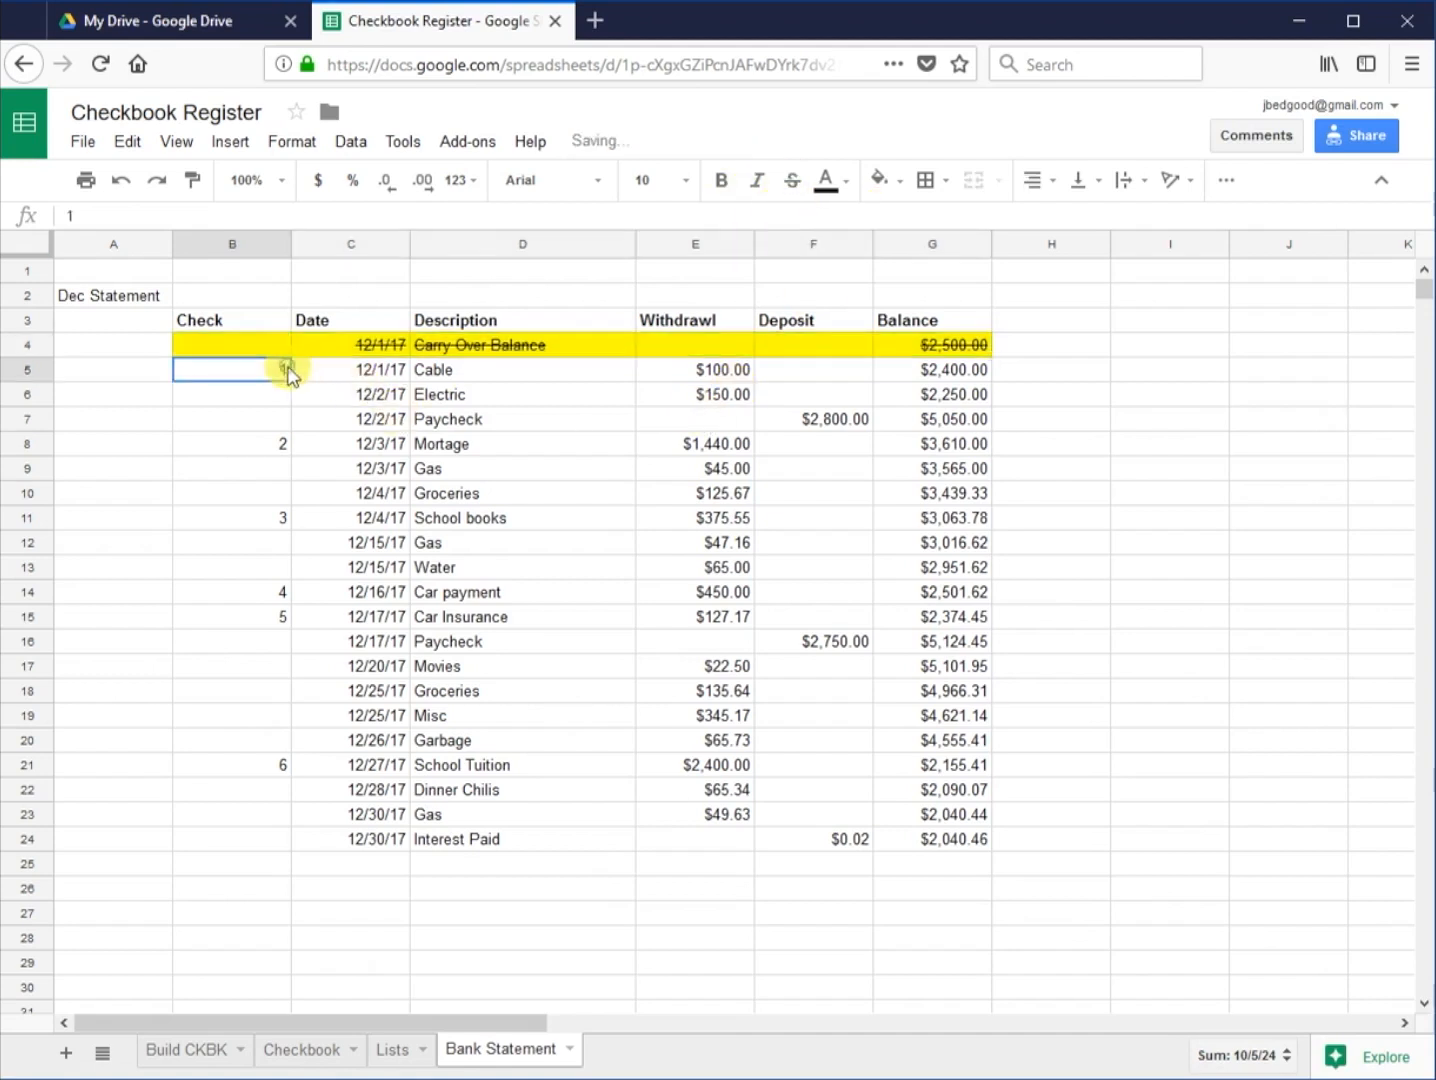
left_click(316, 1050)
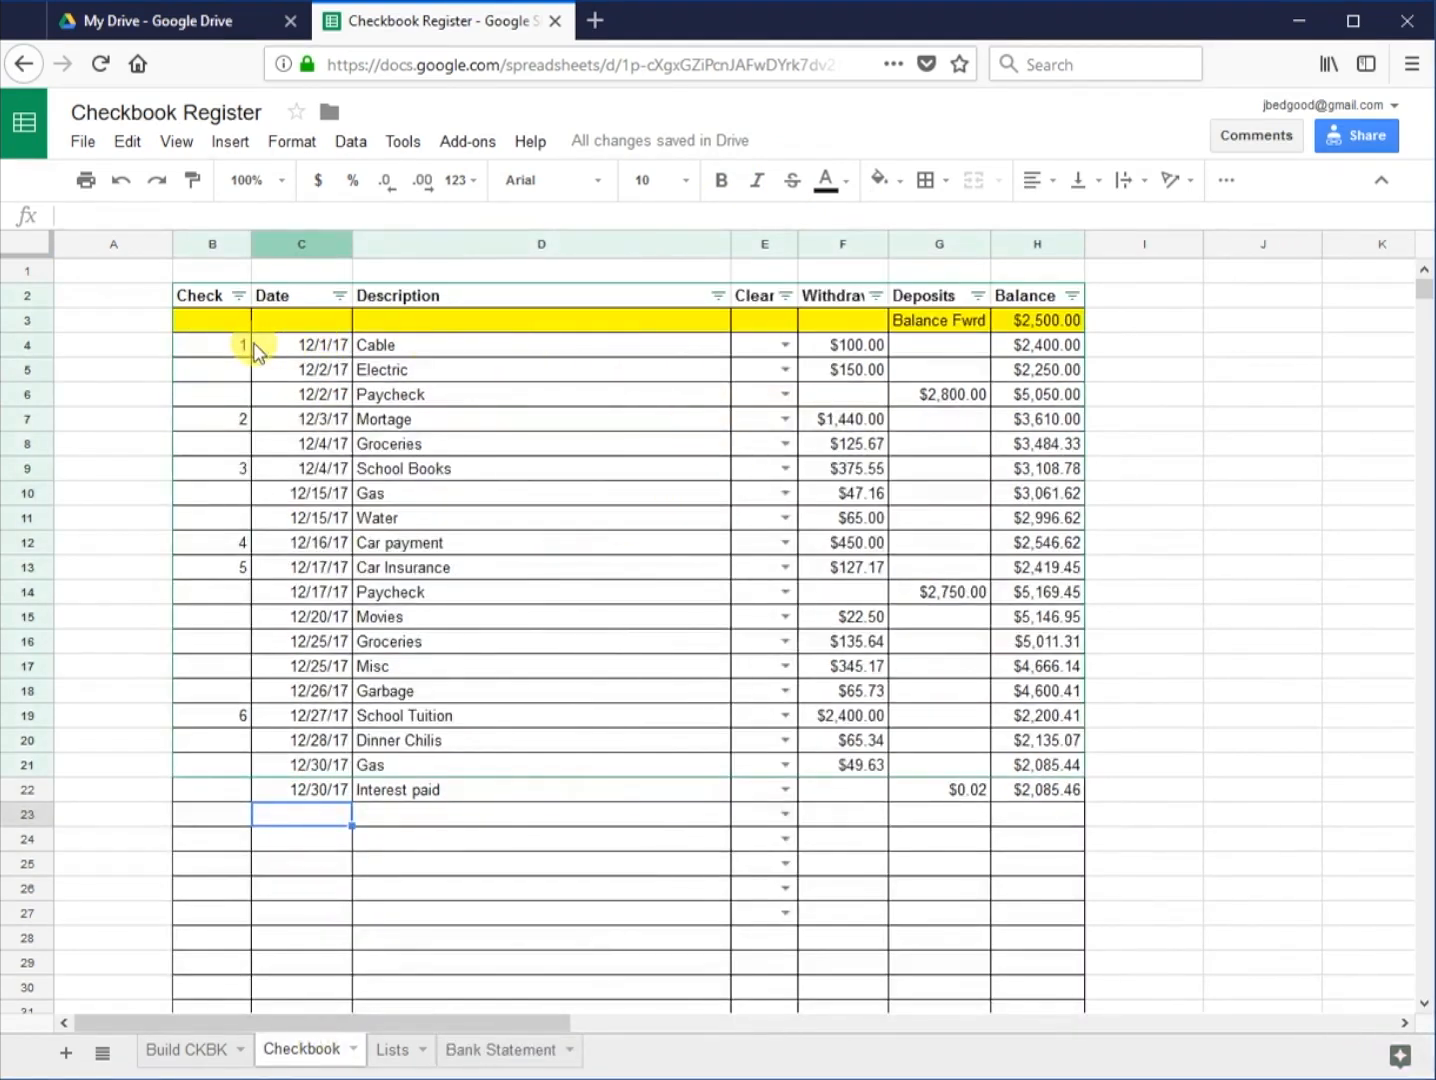
left_click(212, 352)
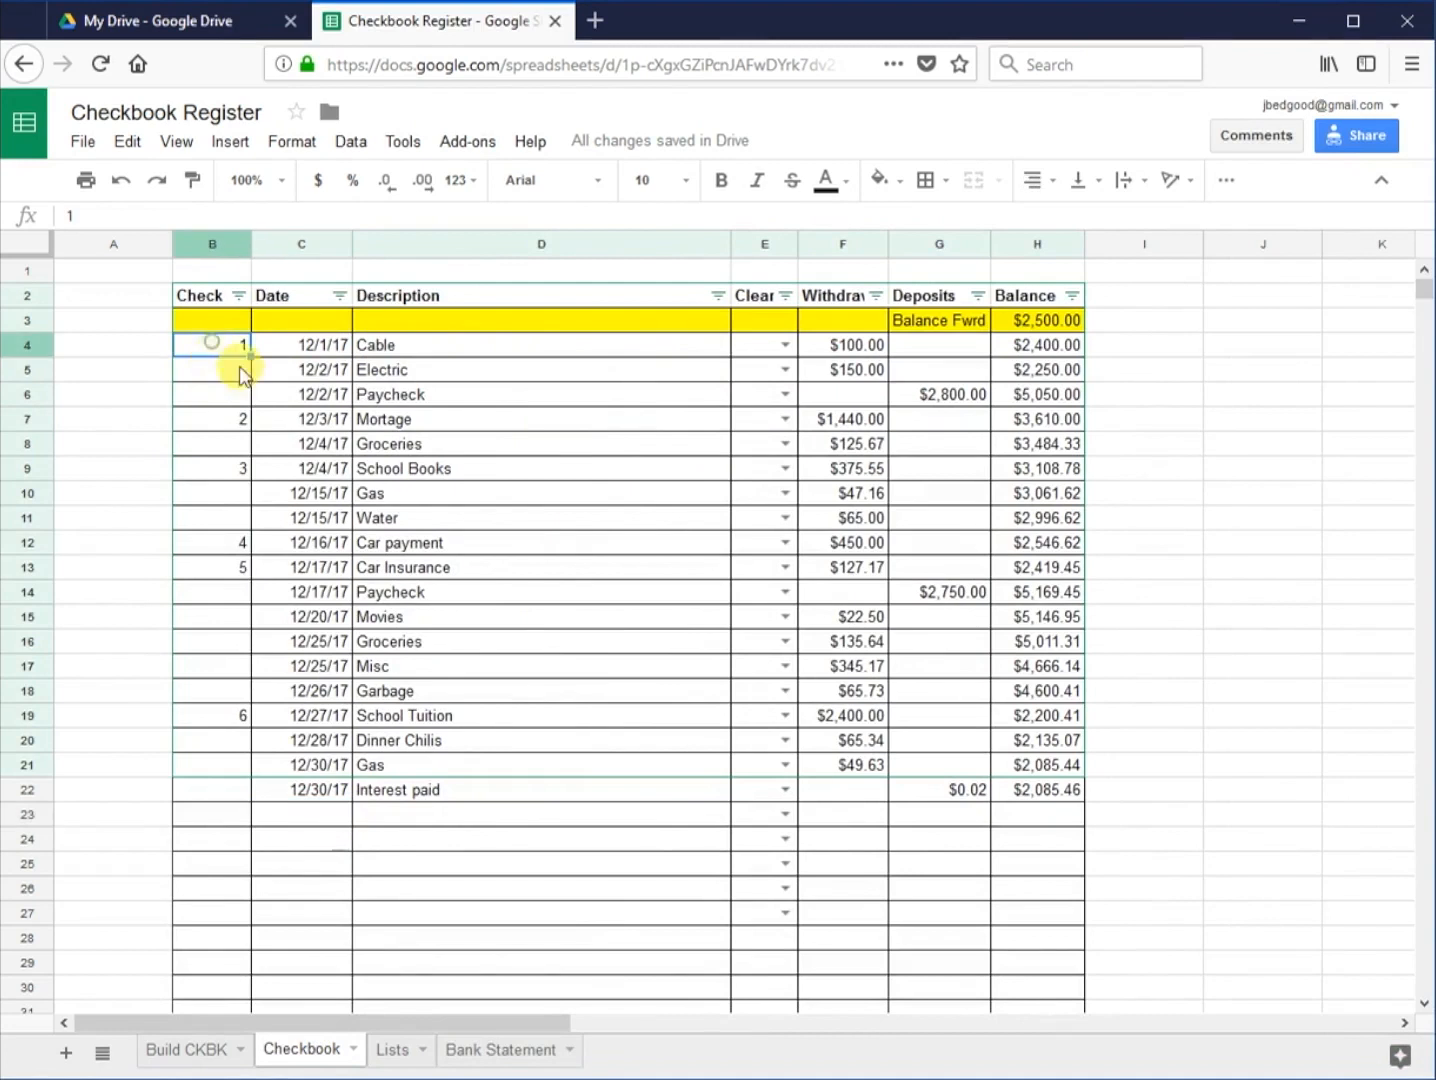
left_click(298, 344)
left_click(415, 350)
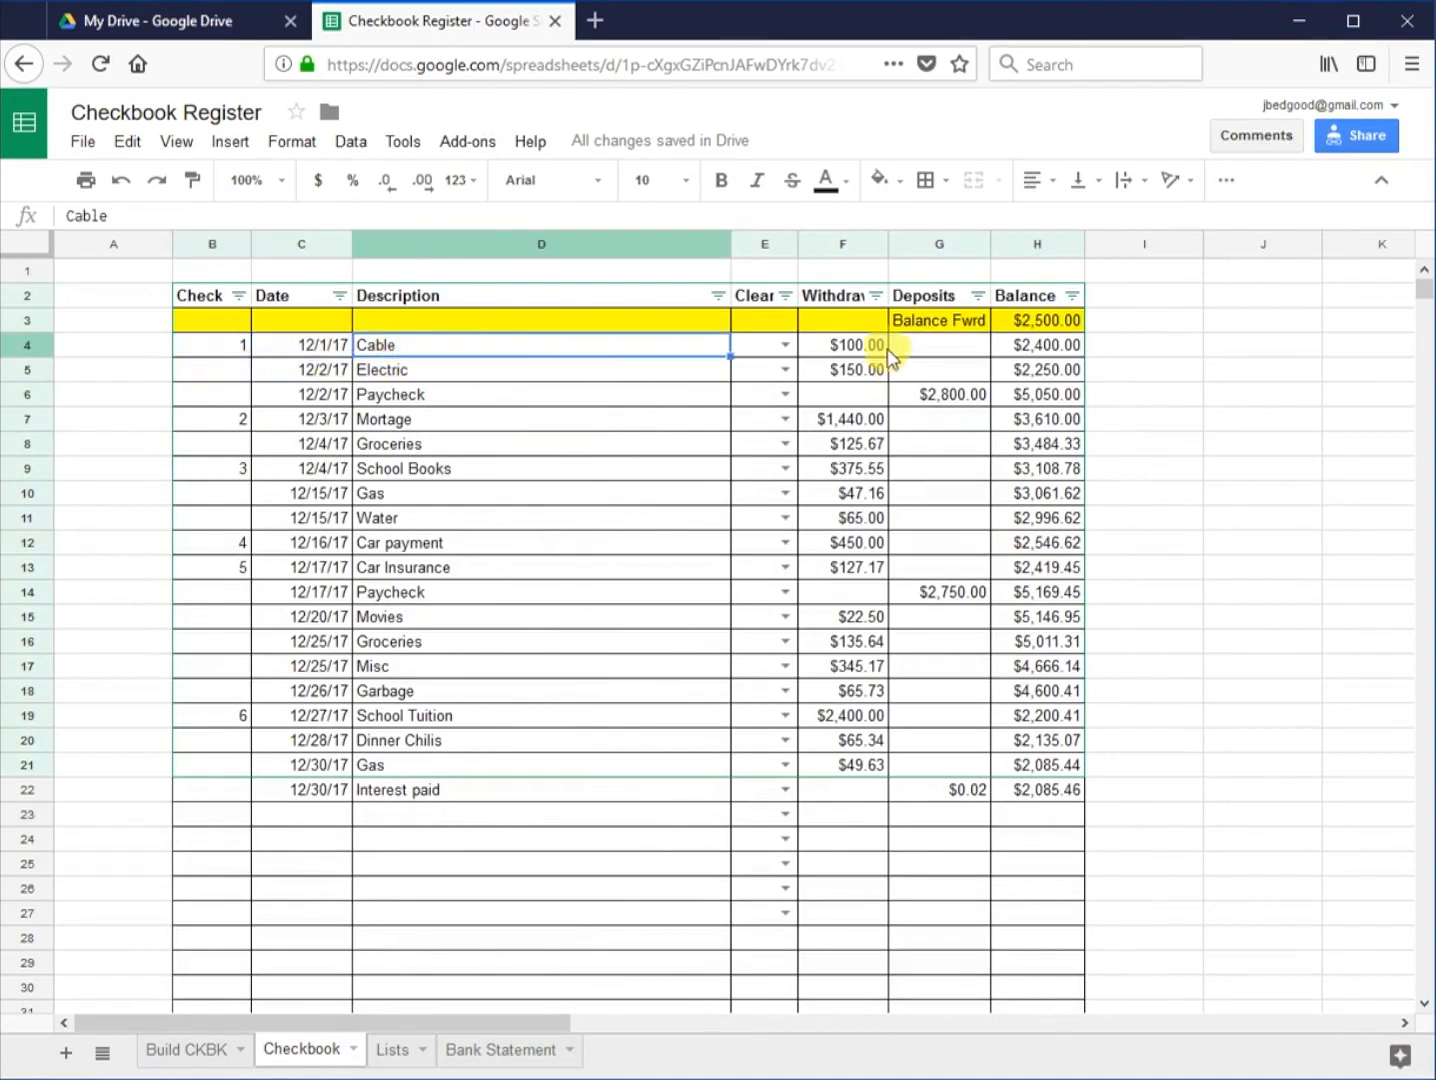
left_click(850, 350)
Step: Strike through the Cable row, B5:G5, on the Bank Statement sheet
left_click(530, 1049)
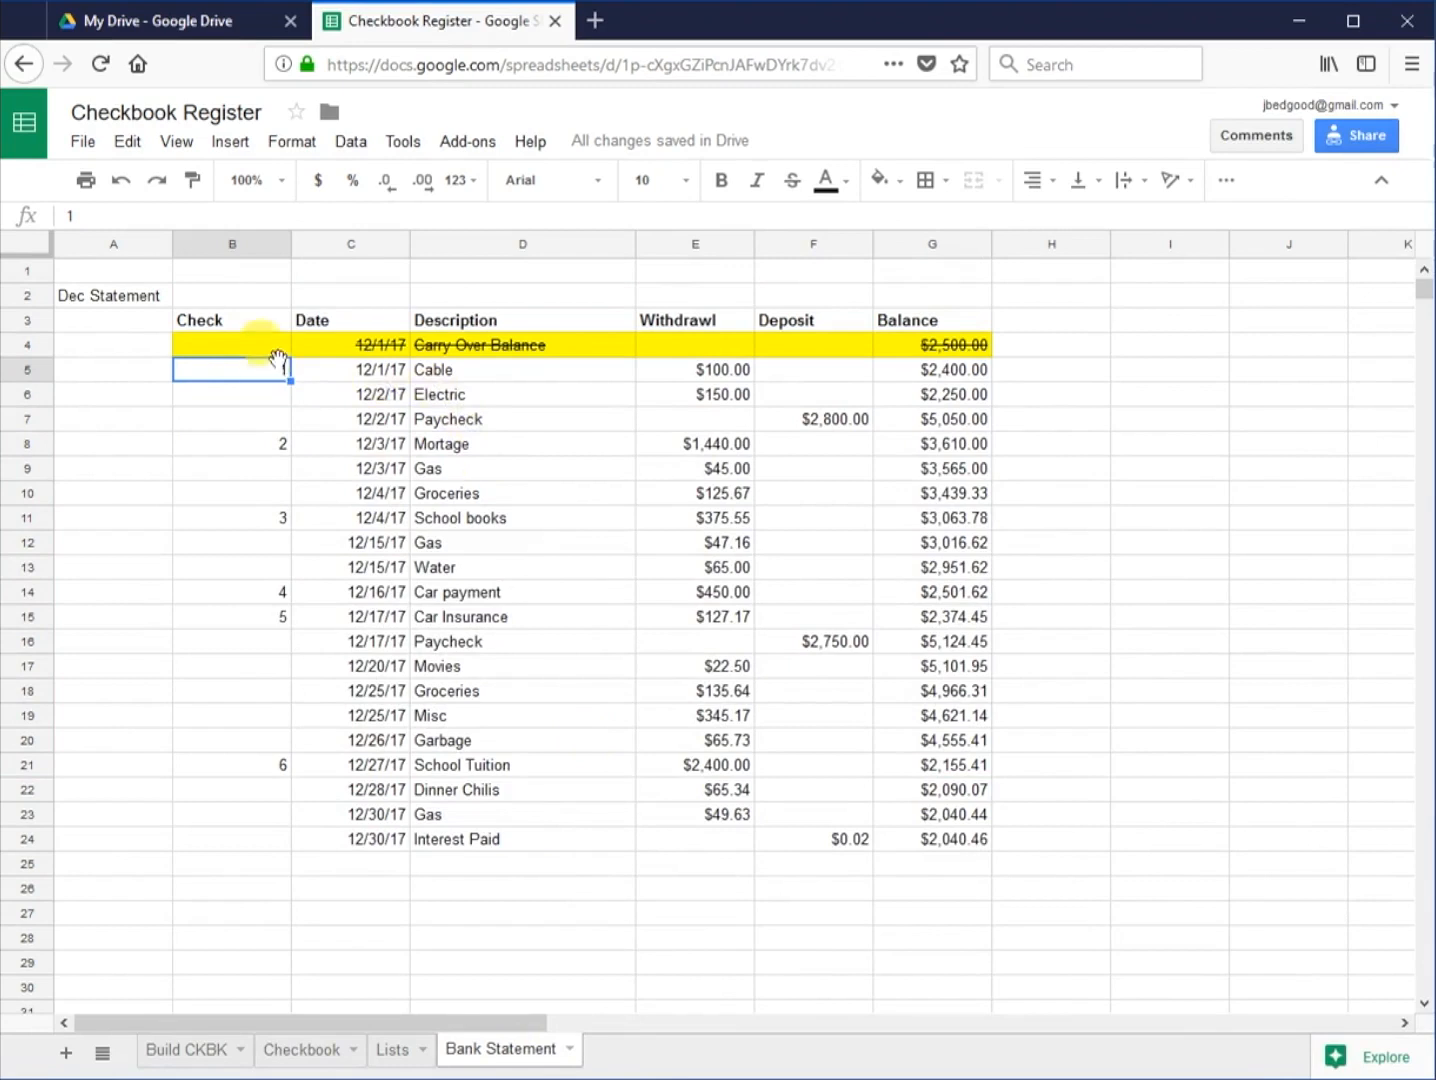
left_click(729, 371)
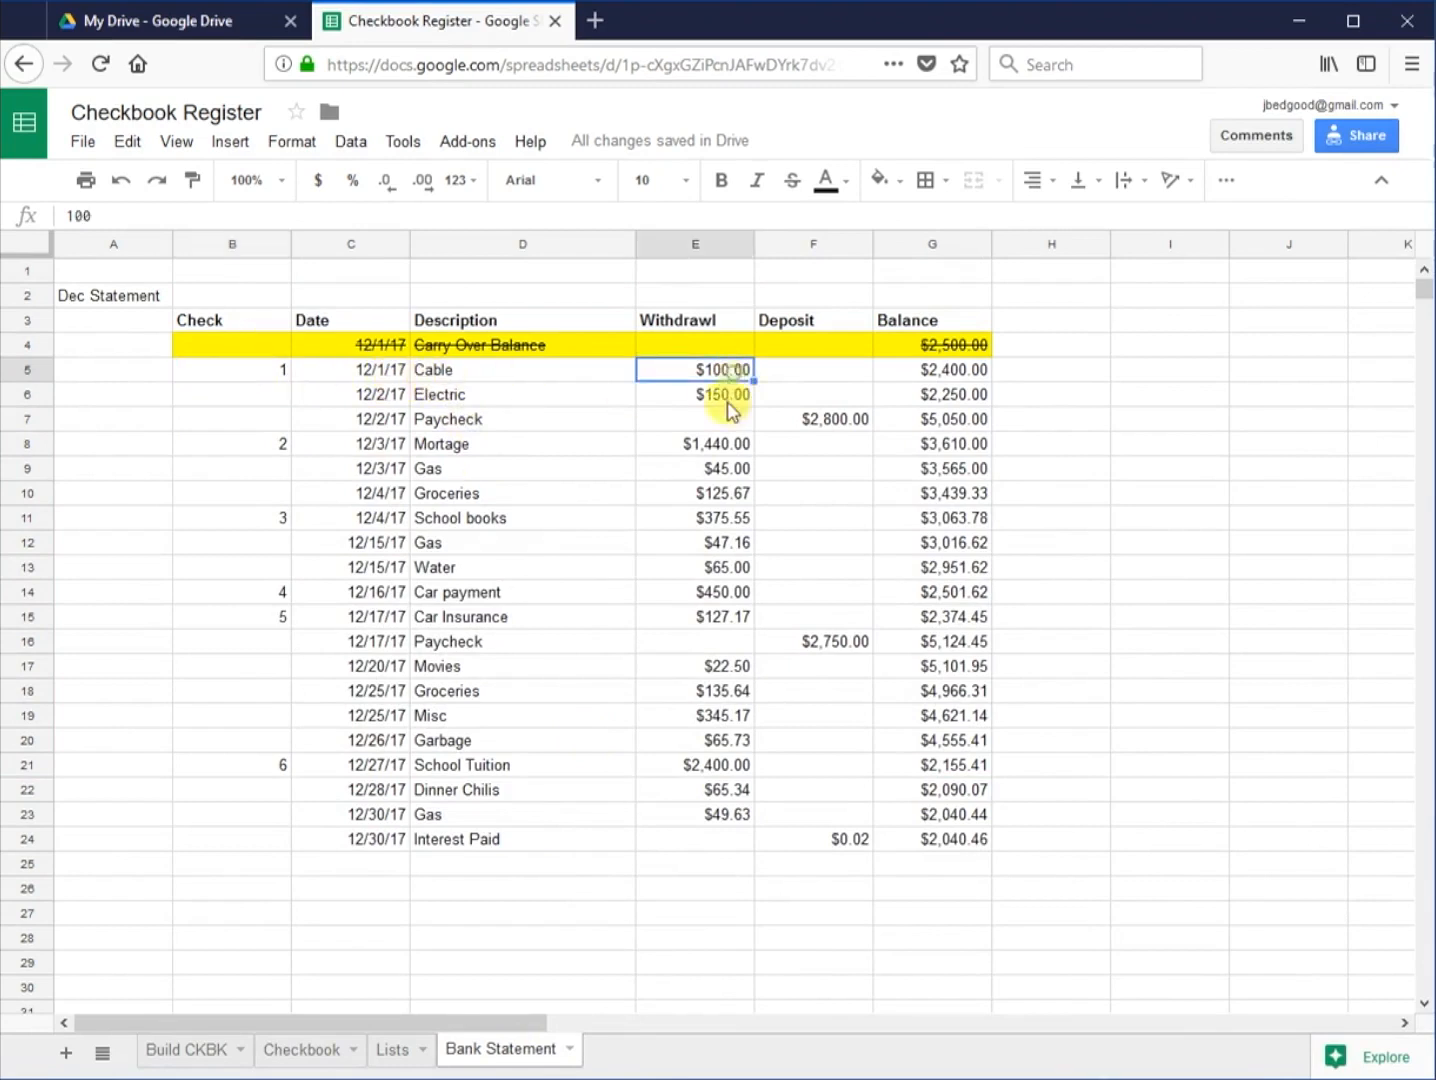
left_click_drag(272, 370, 961, 372)
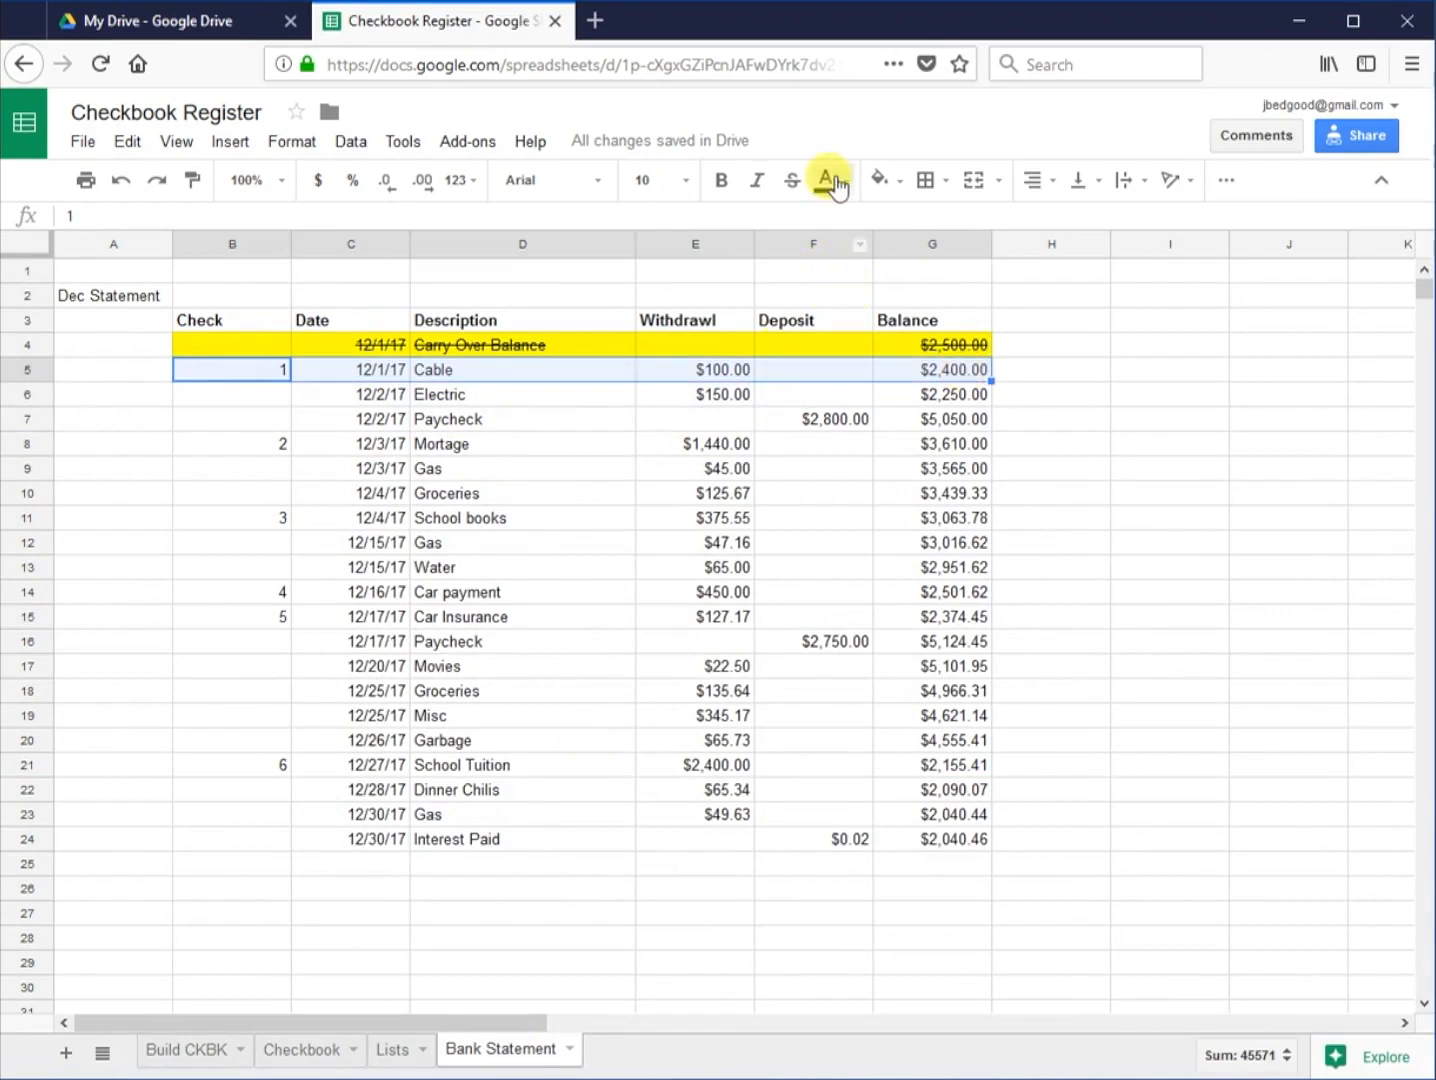
left_click(792, 181)
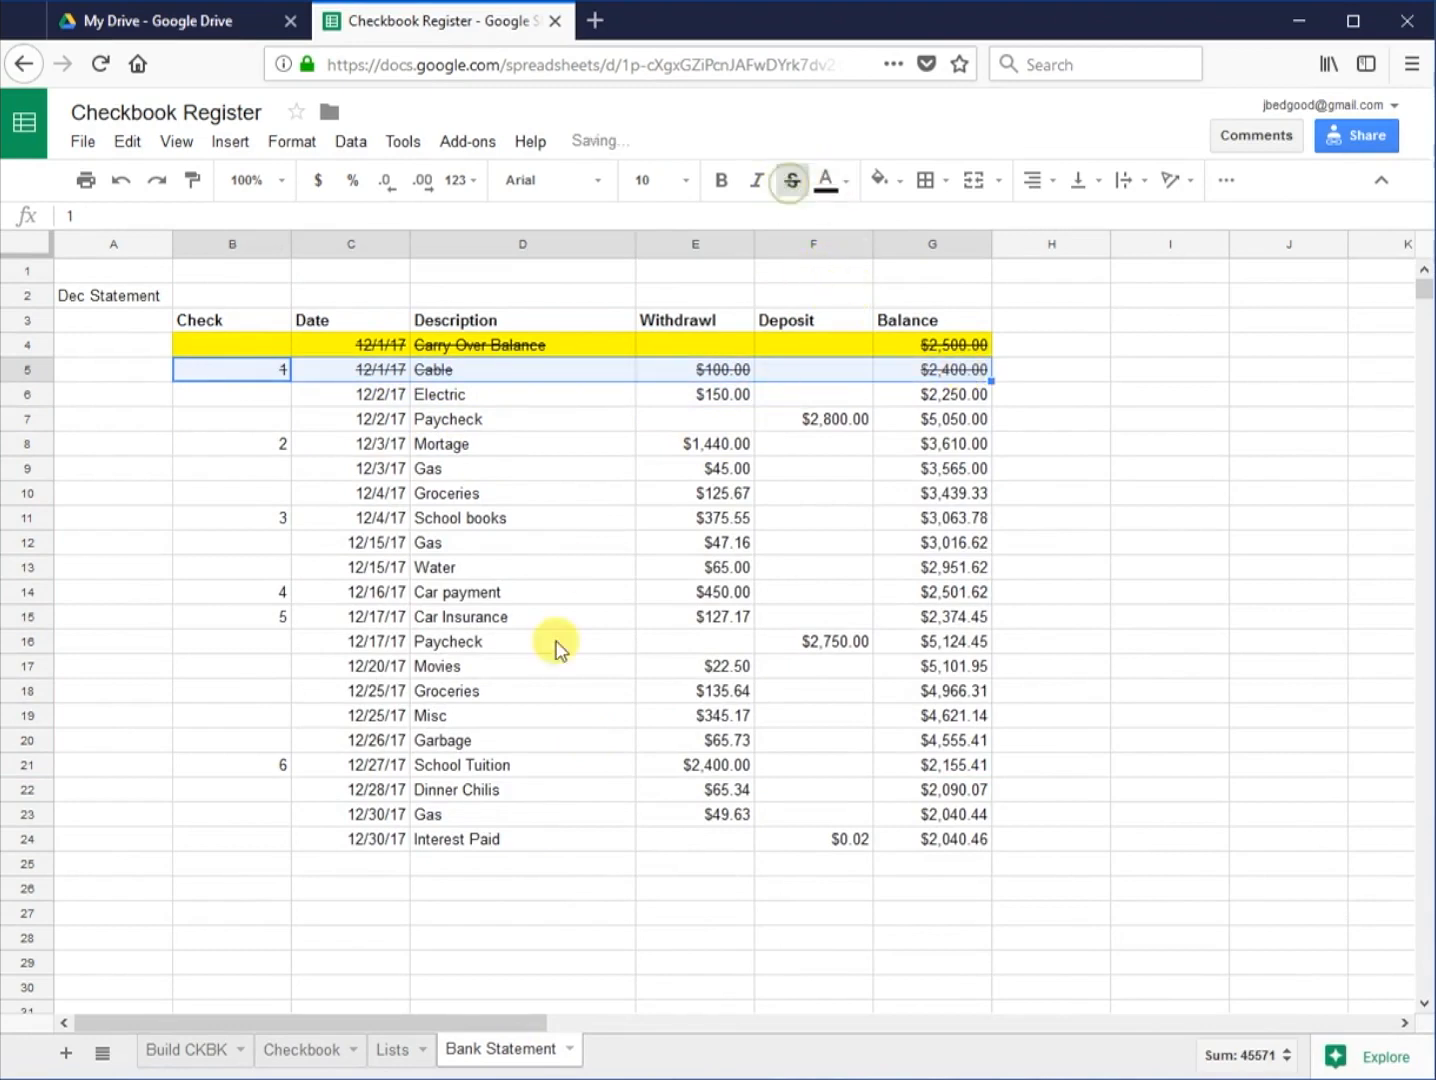
Step: Mark the Cable entry on the Checkbook sheet with X in its Cleared dropdown, cell E4
left_click(292, 1052)
left_click(785, 345)
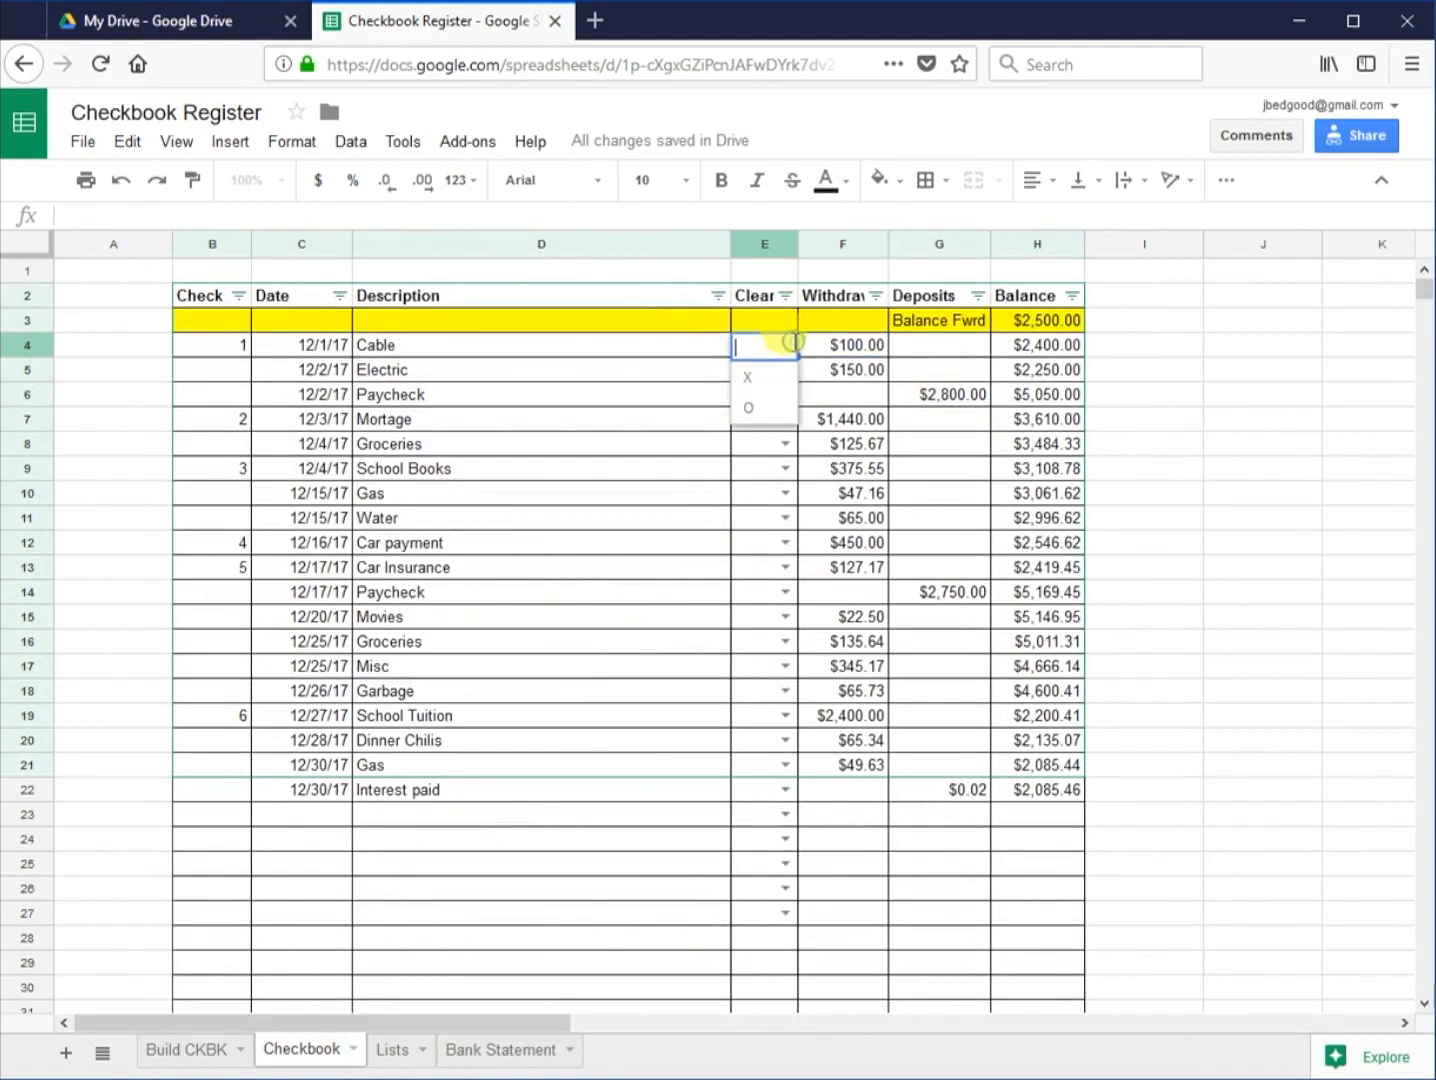
left_click(754, 373)
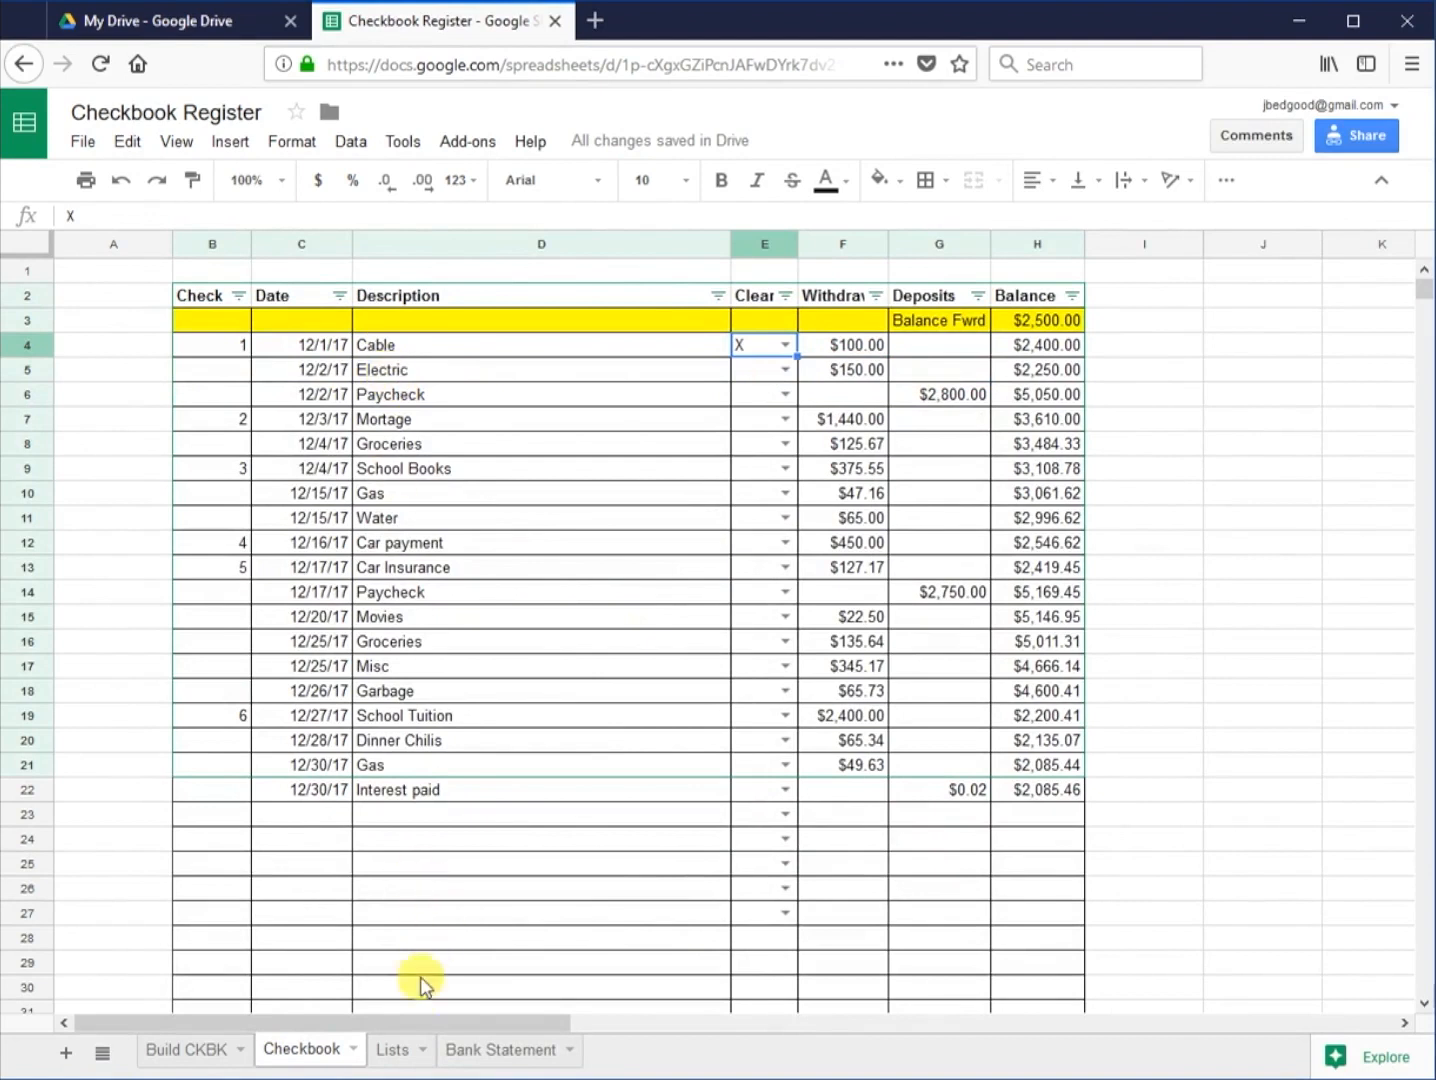
Step: Check the Electric entry on the Bank Statement sheet and mark it X in the Checkbook's Cleared cell E5
left_click(478, 1049)
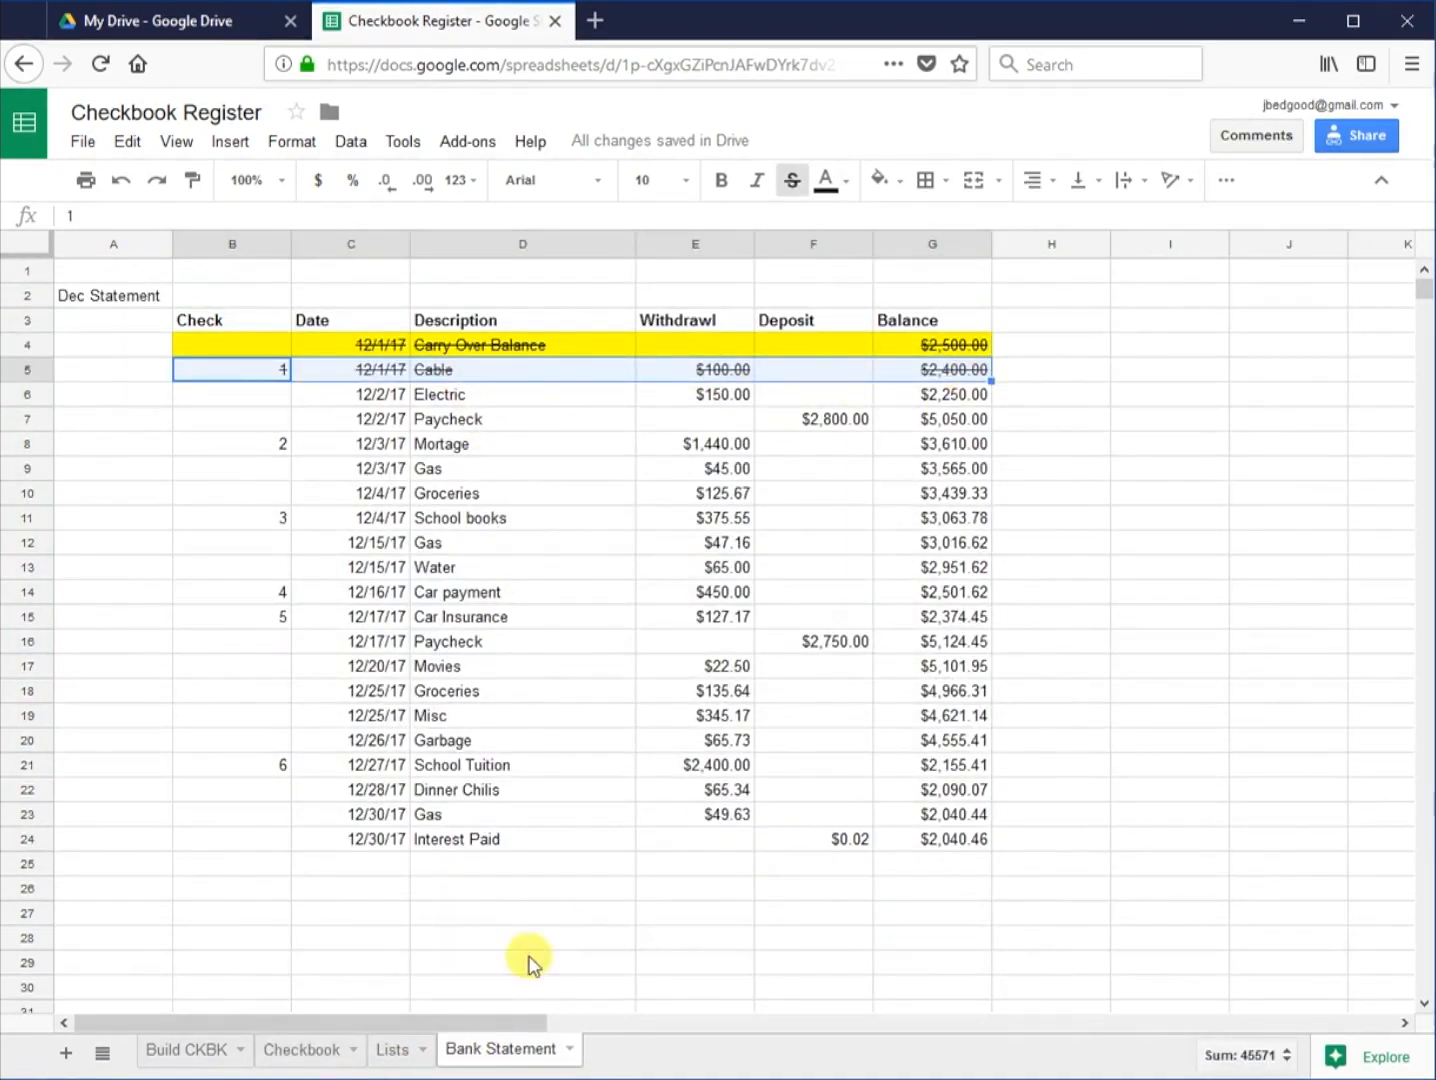
left_click(340, 1050)
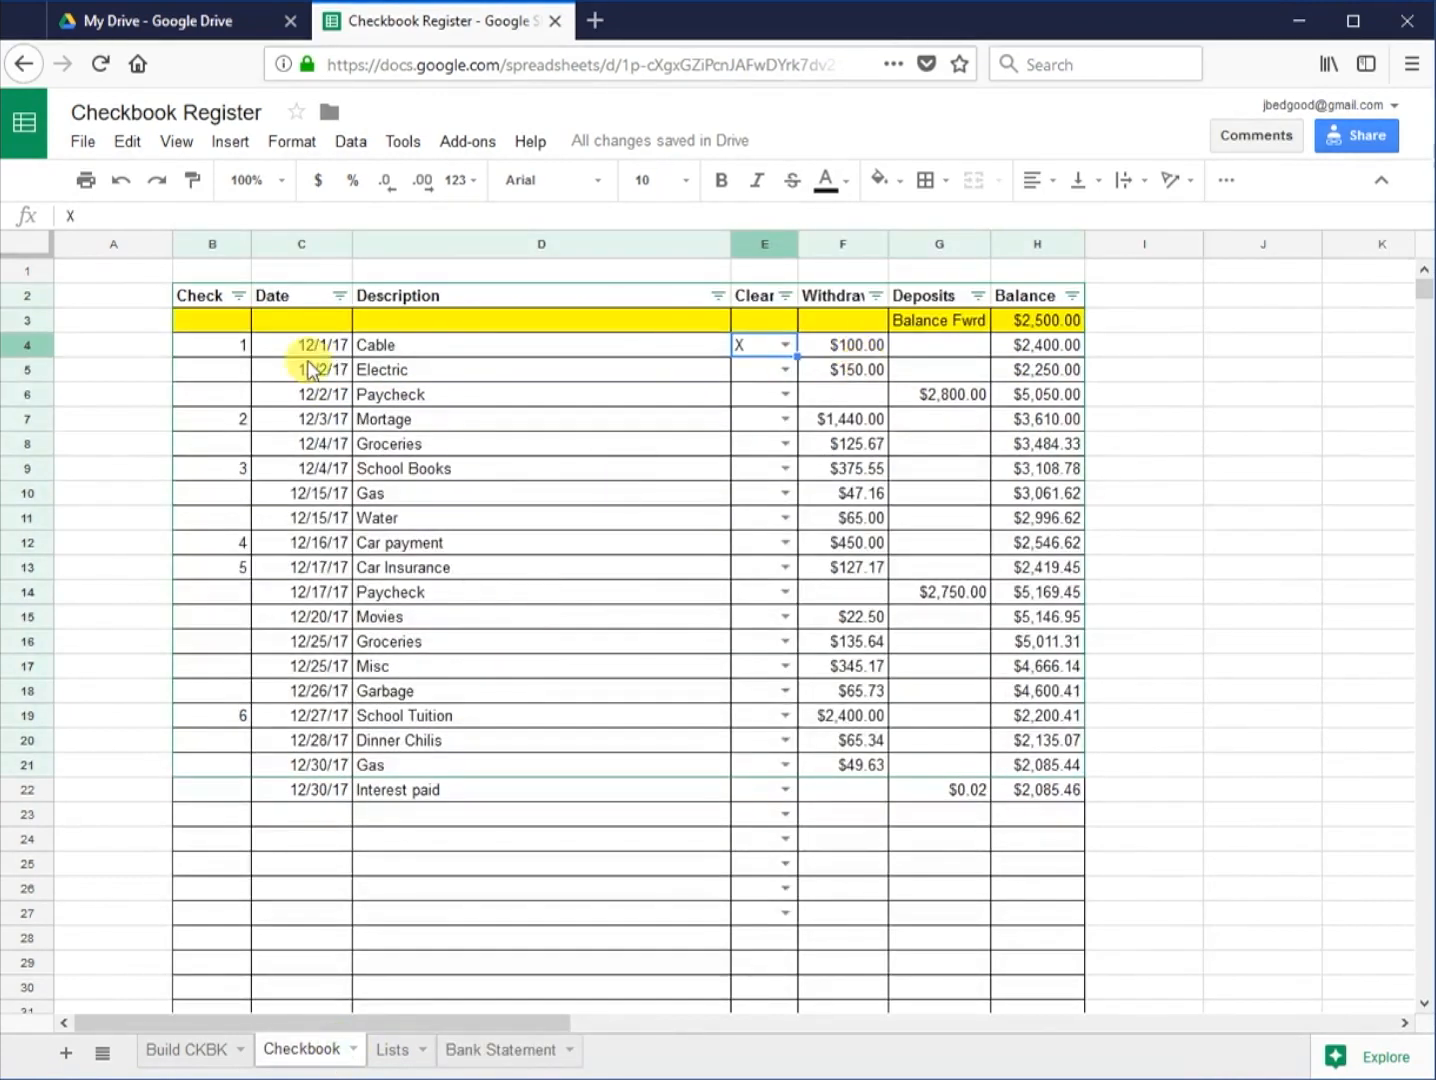
left_click(783, 370)
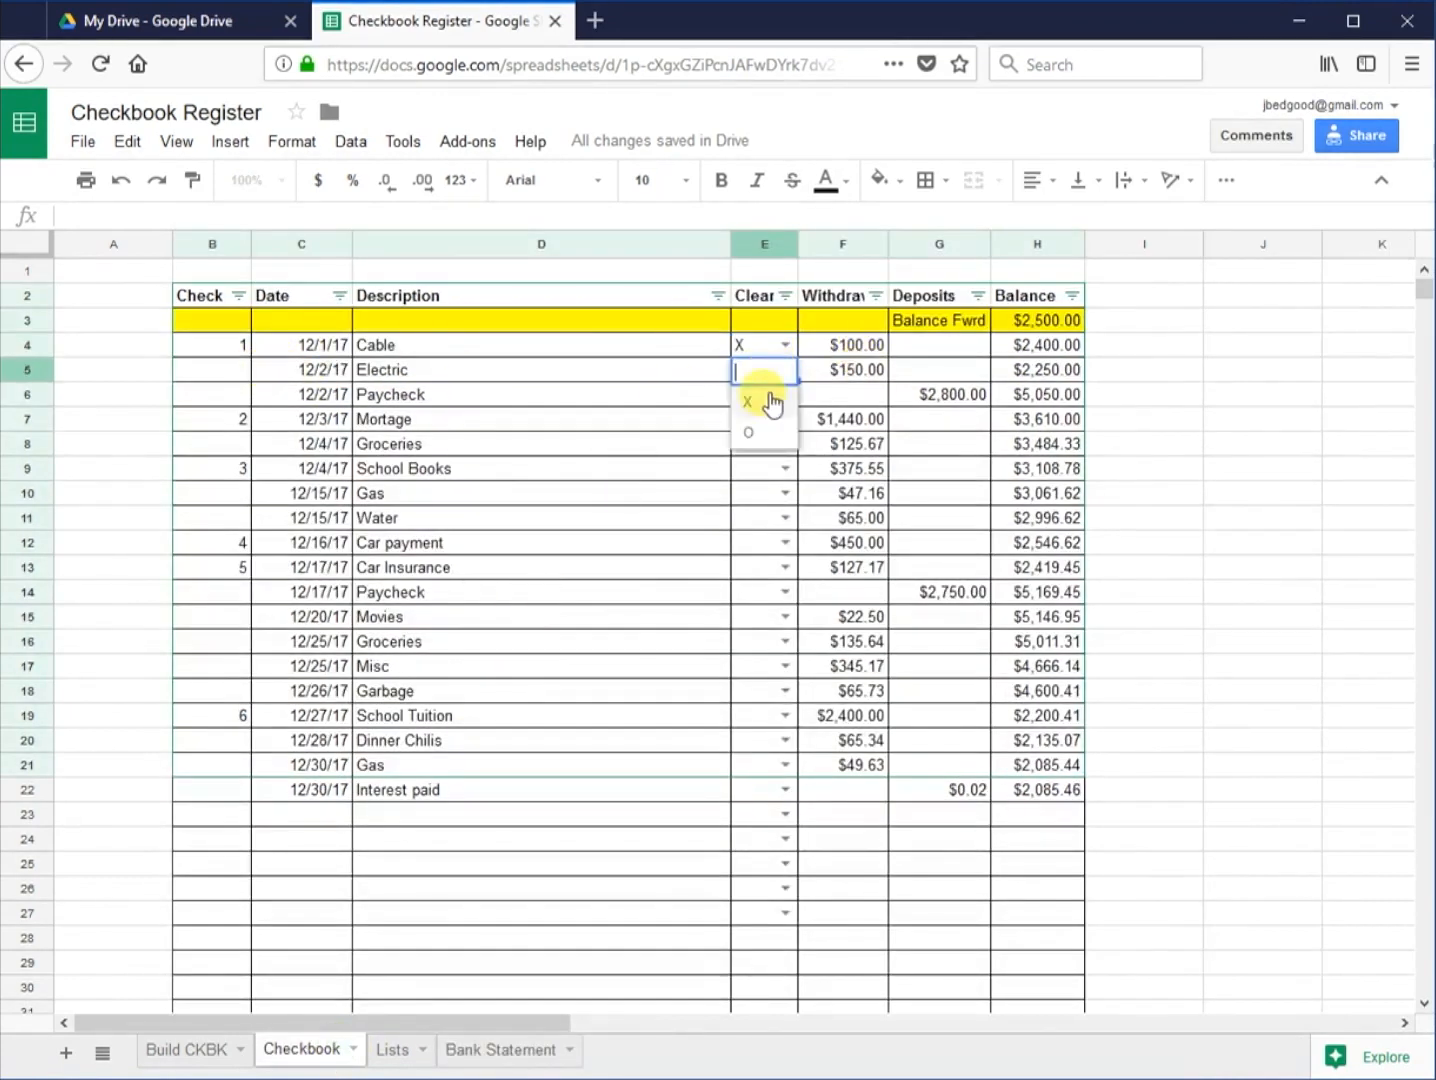
left_click(765, 403)
Step: Strike through the Electric row, B6:G6, on the Bank Statement sheet
left_click(561, 1055)
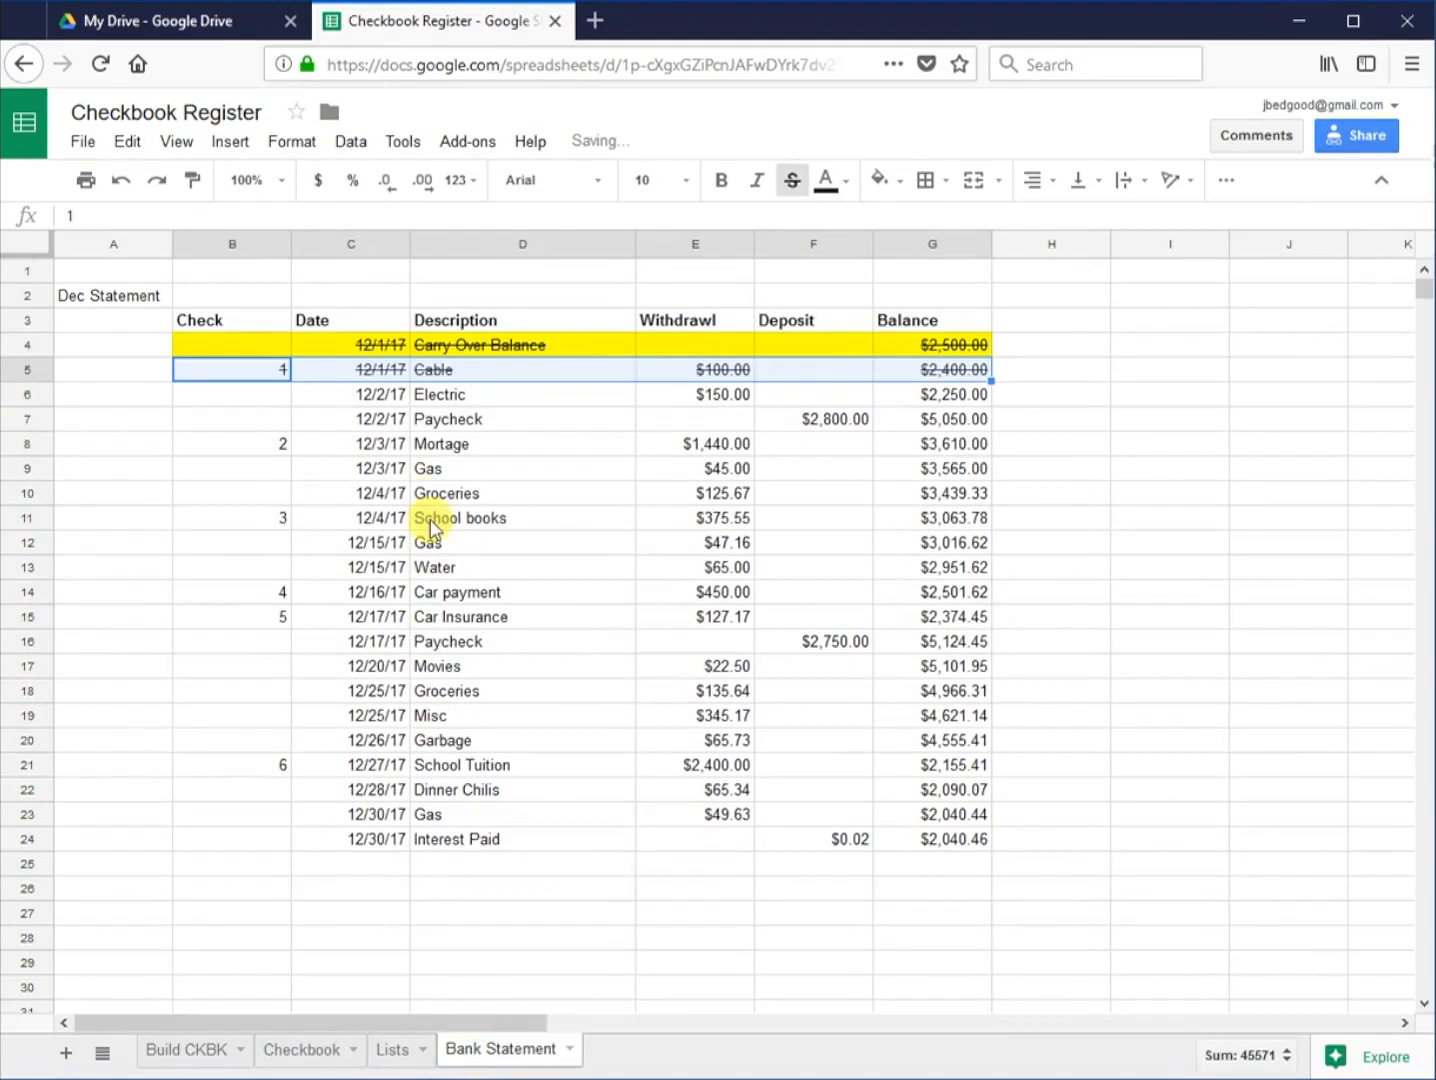
left_click(272, 393)
left_click_drag(505, 405, 949, 397)
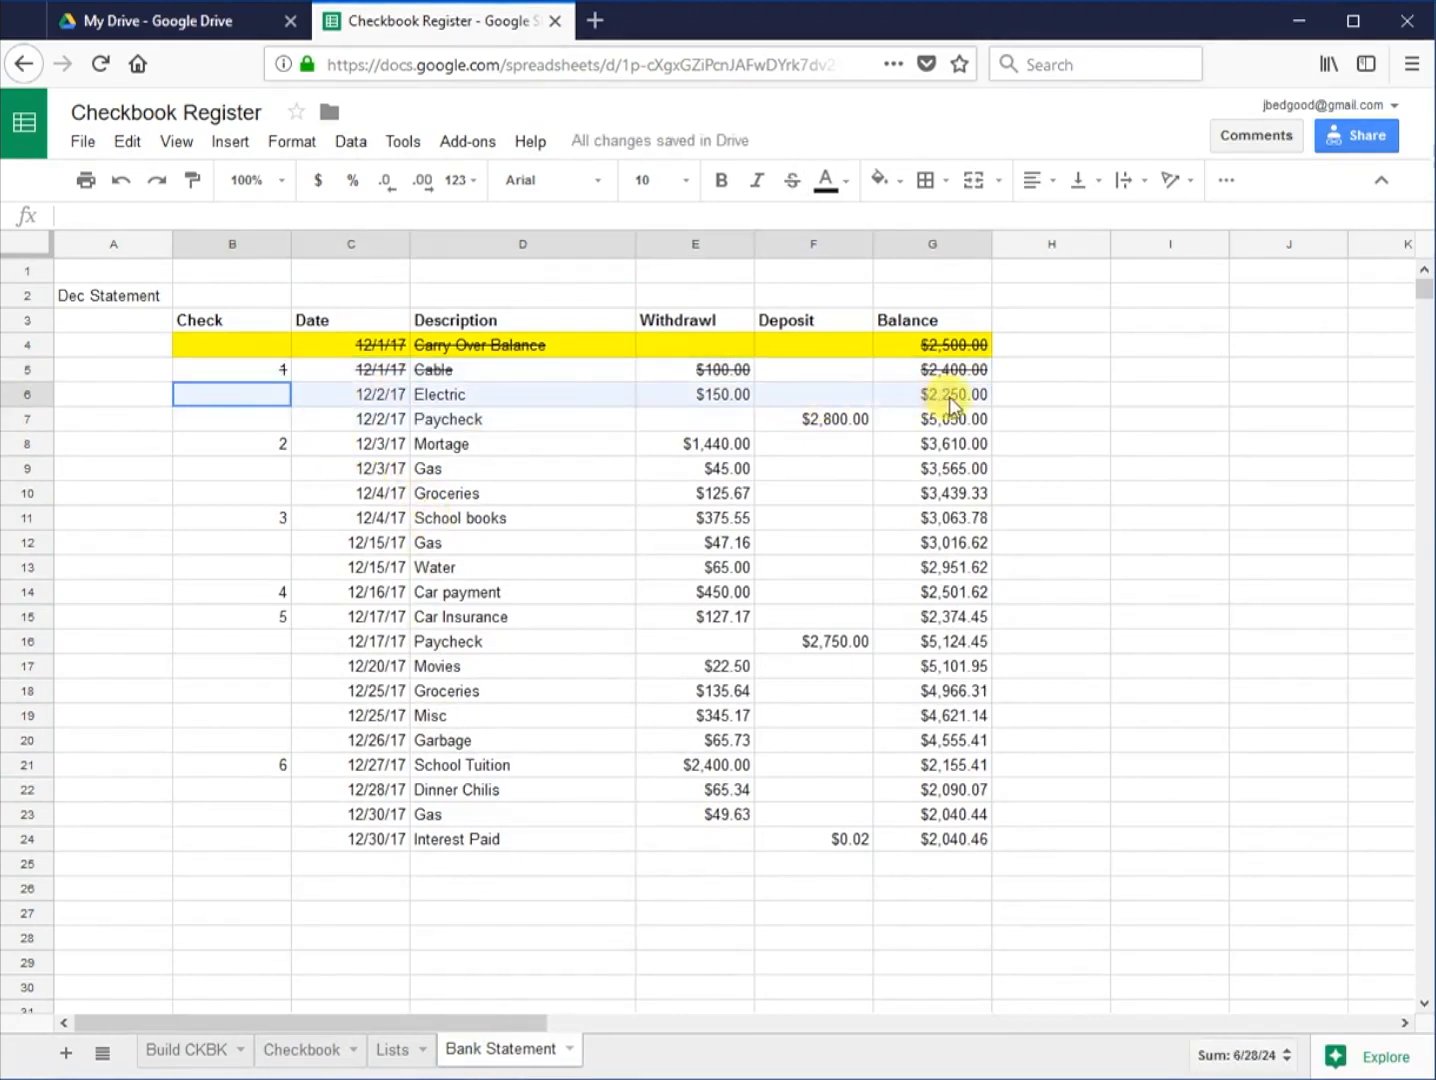
left_click(790, 182)
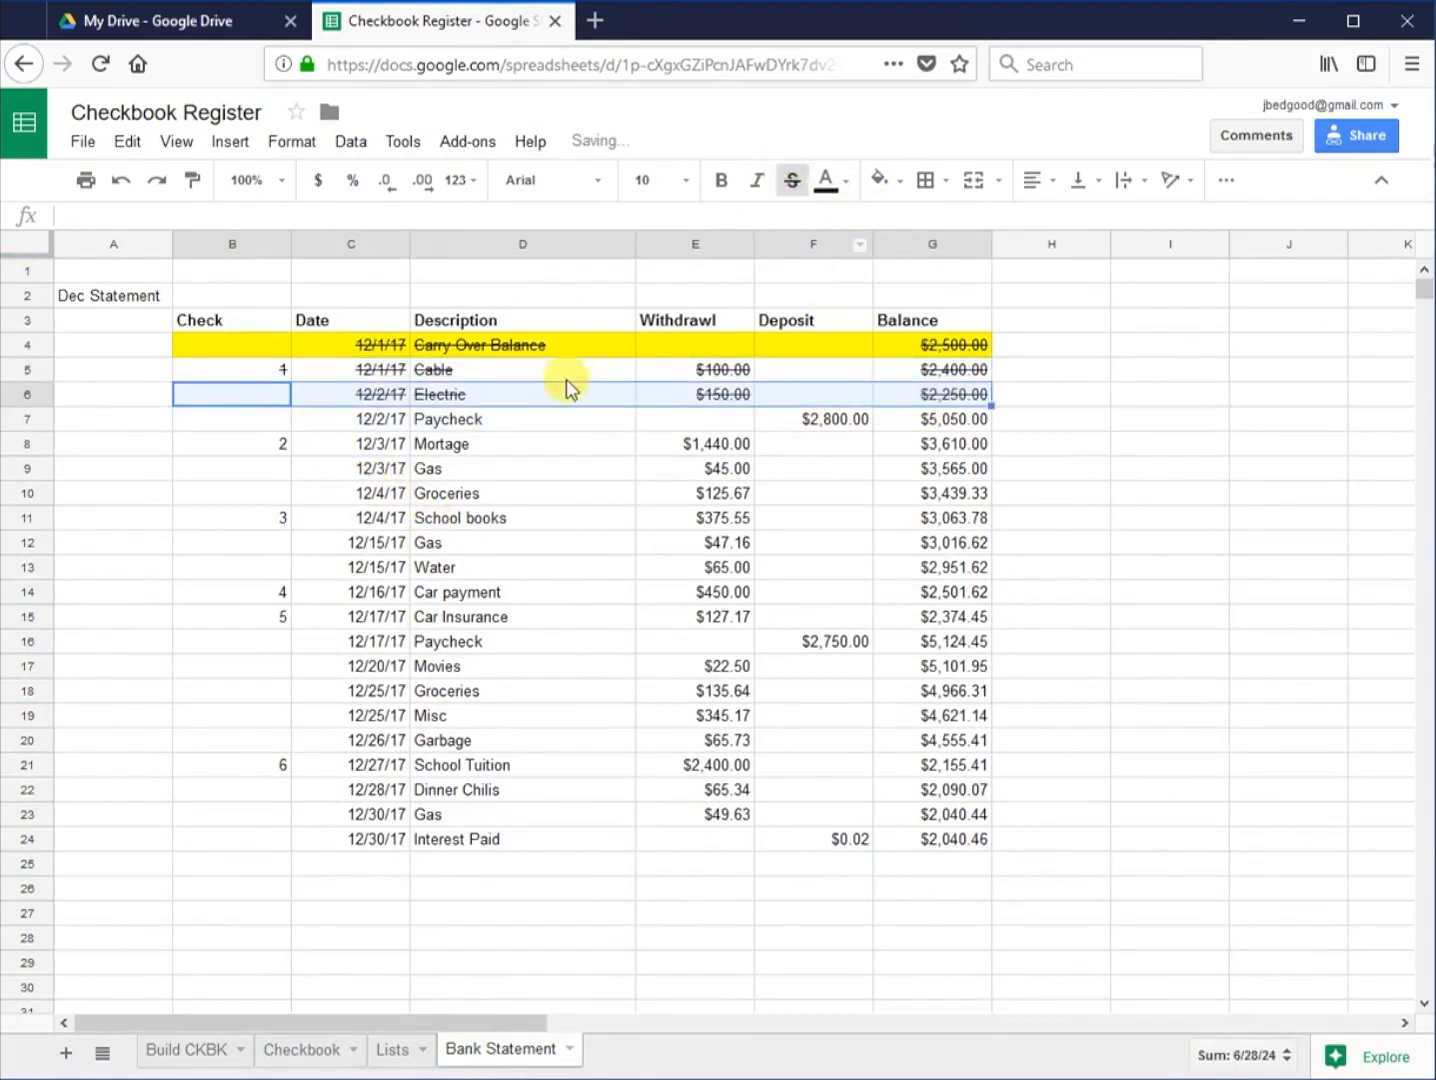
Step: Mark the statement's 12/2/17 Paycheck as X in the Checkbook's Cleared cell E6 and return to the Bank Statement sheet
left_click(500, 424)
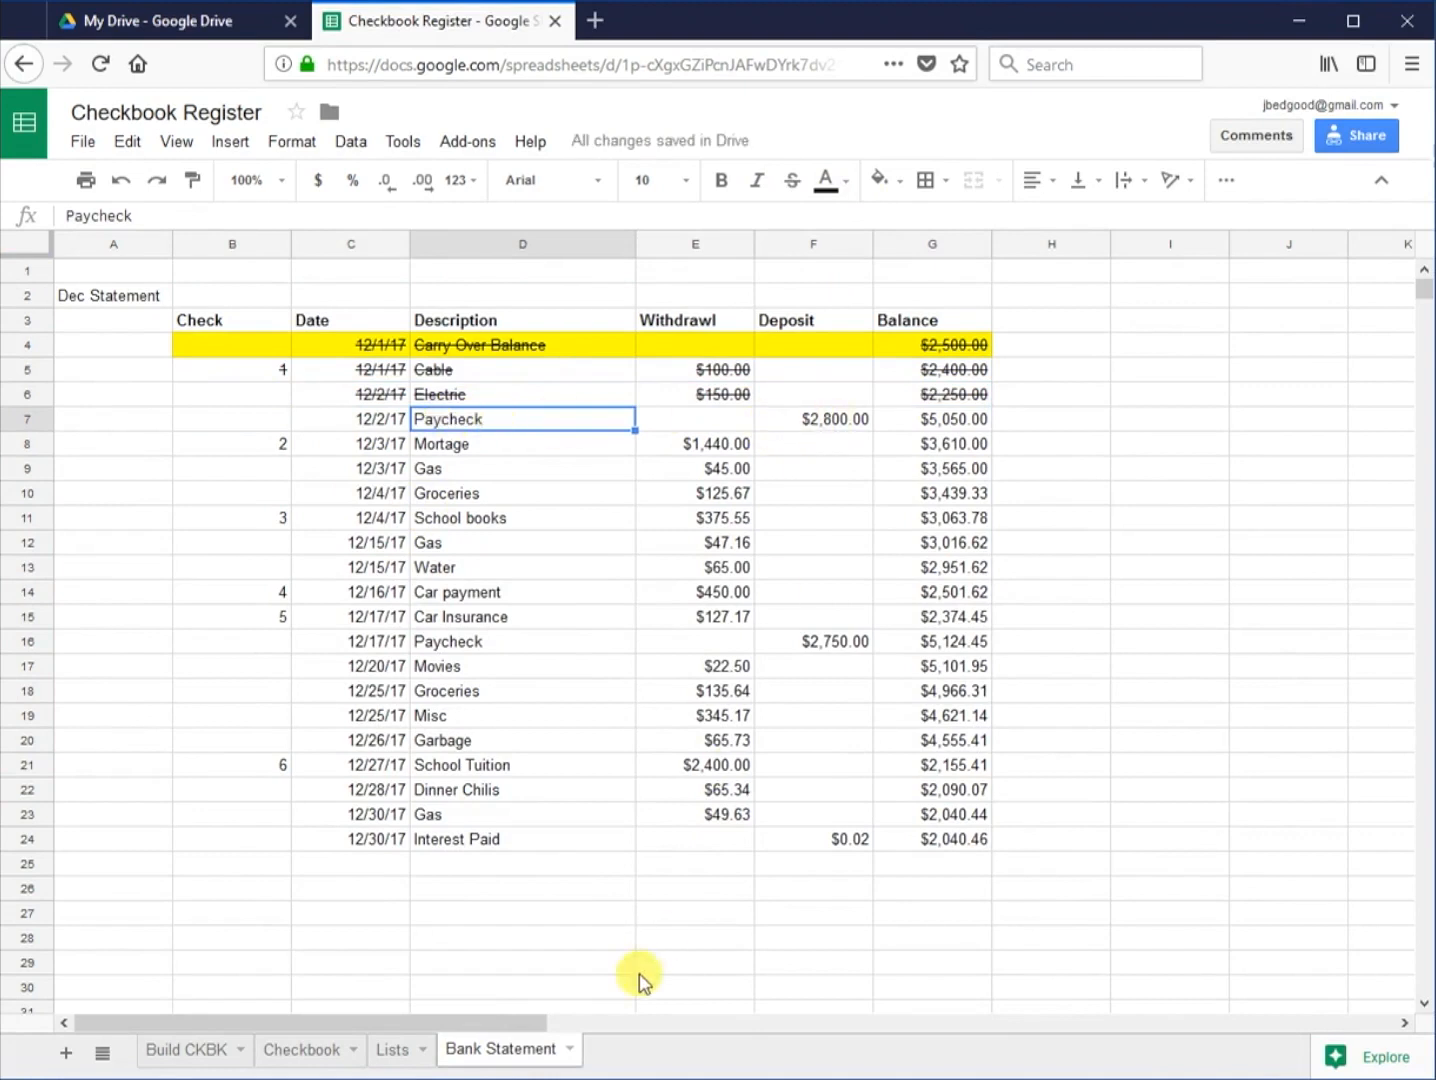
left_click(320, 1056)
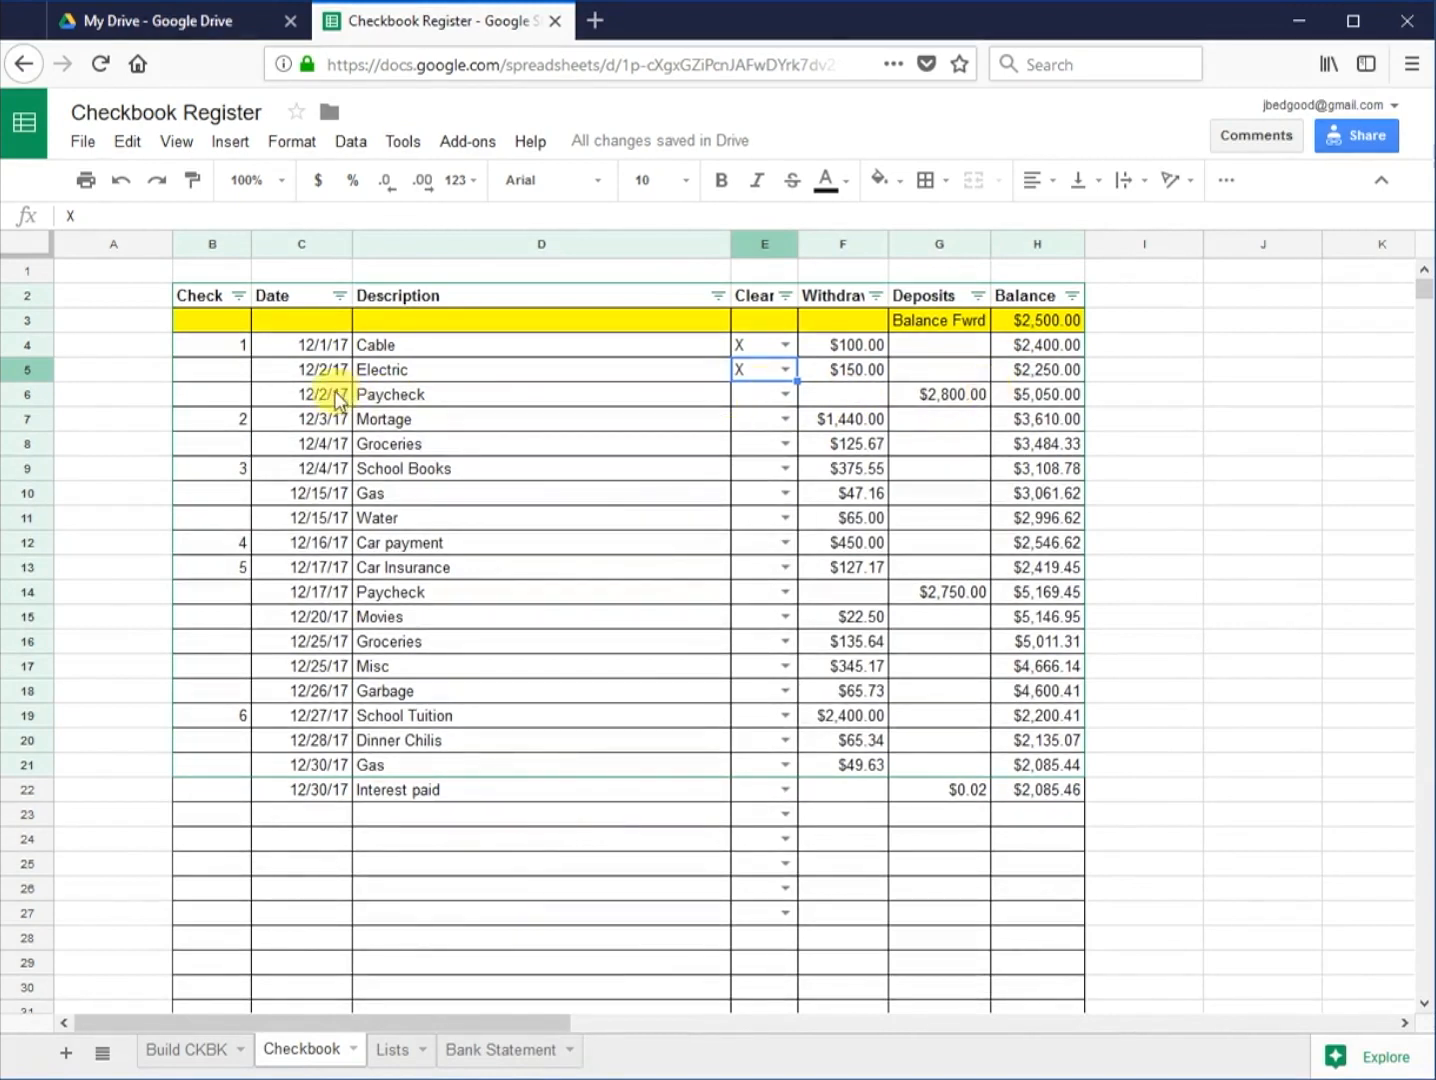
left_click(784, 394)
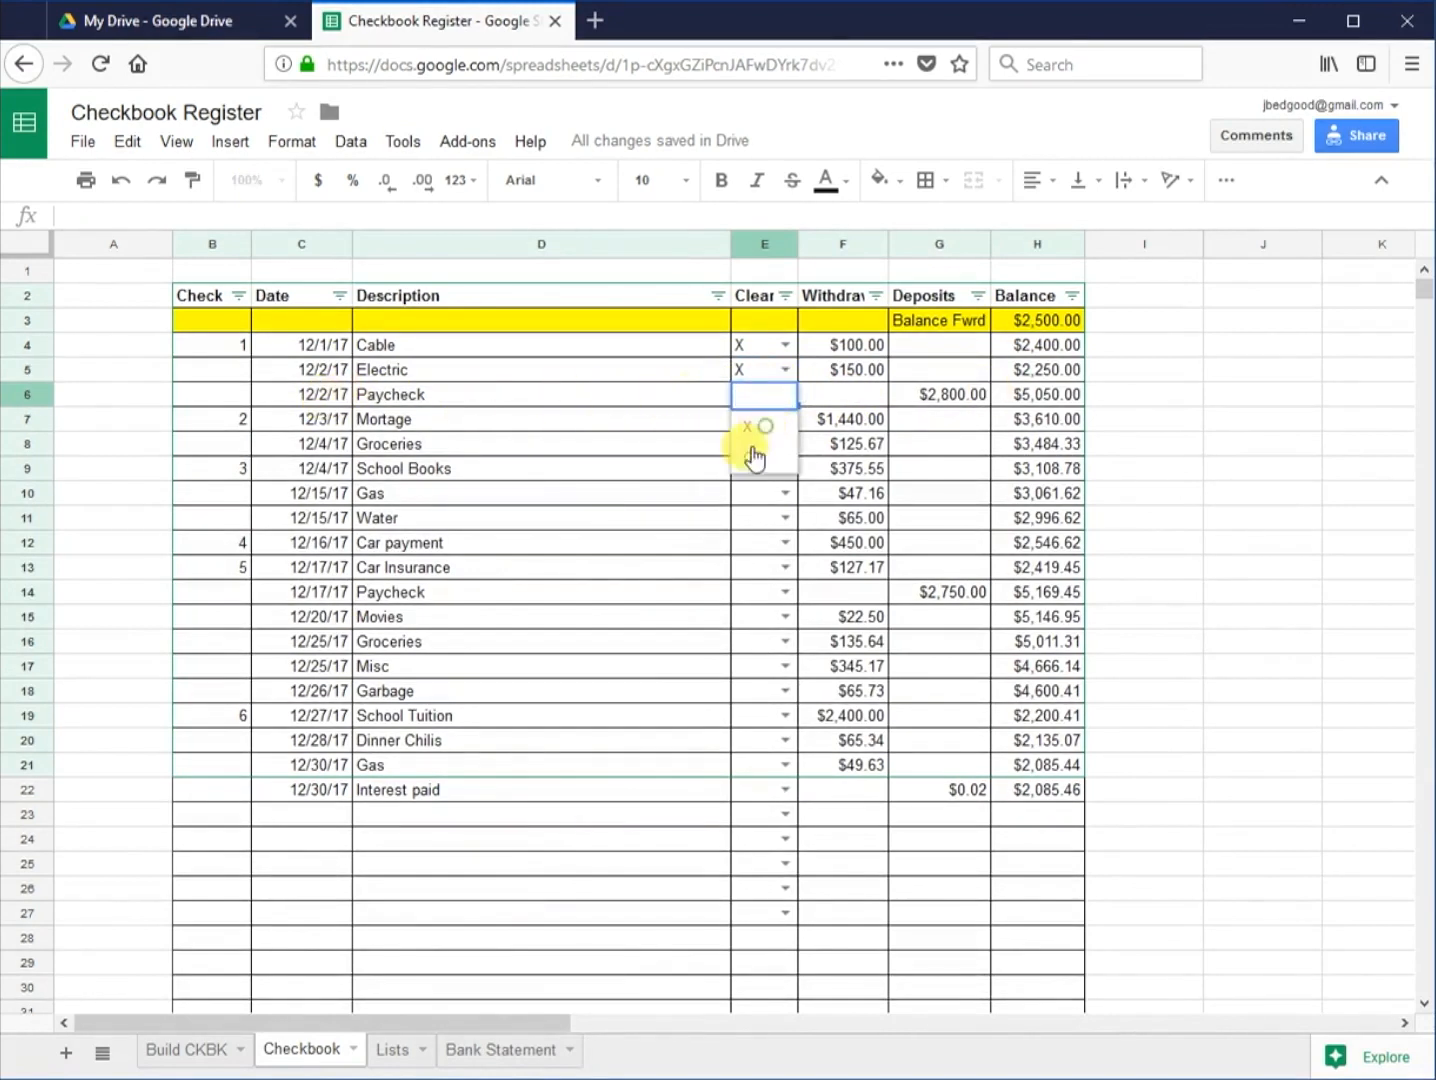
left_click(752, 428)
left_click(503, 1050)
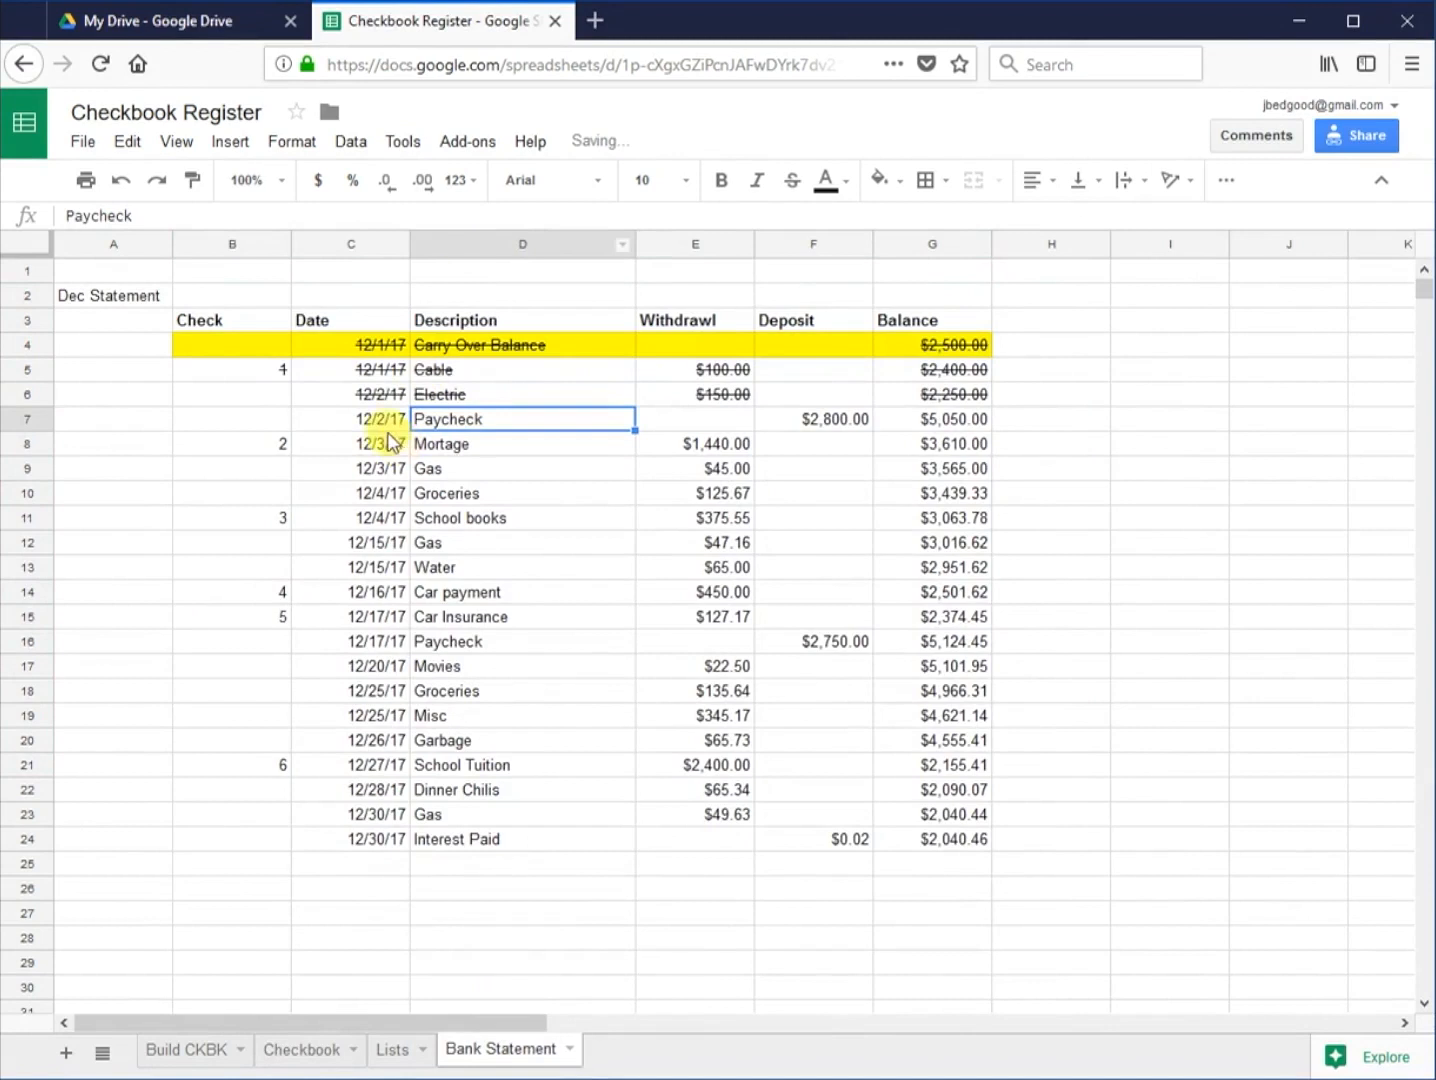
Step: Strike through the 12/2/17 Paycheck row, B7:G7, on the Bank Statement sheet and select the Mortage entry
left_click_drag(240, 419, 572, 422)
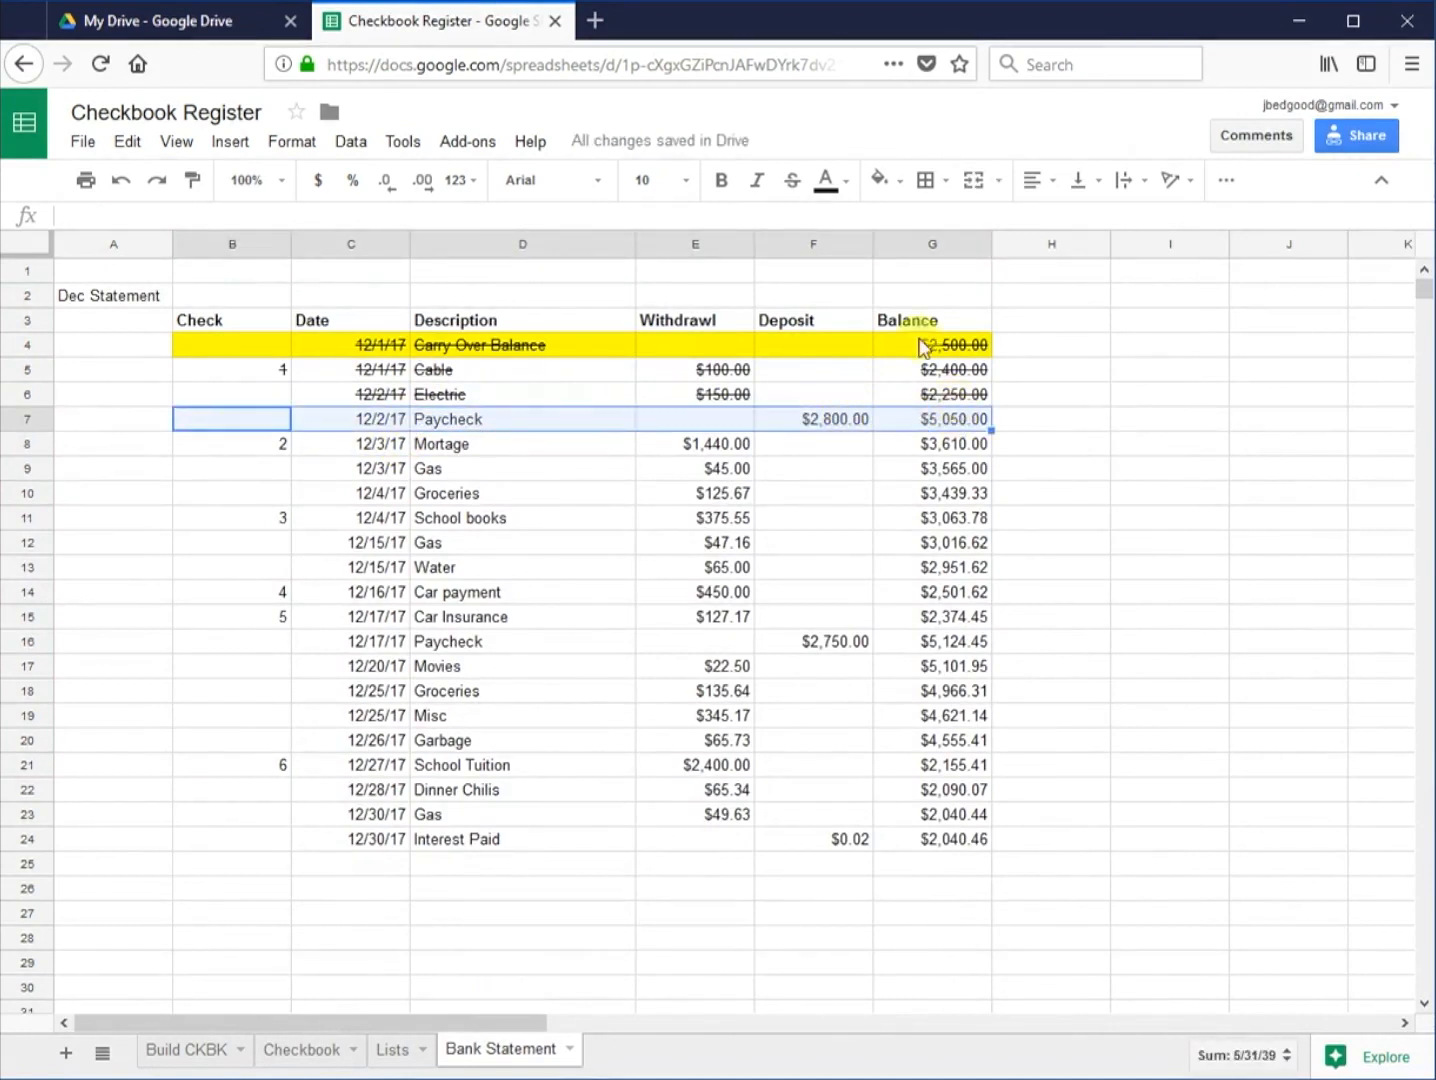
left_click(792, 181)
left_click(580, 450)
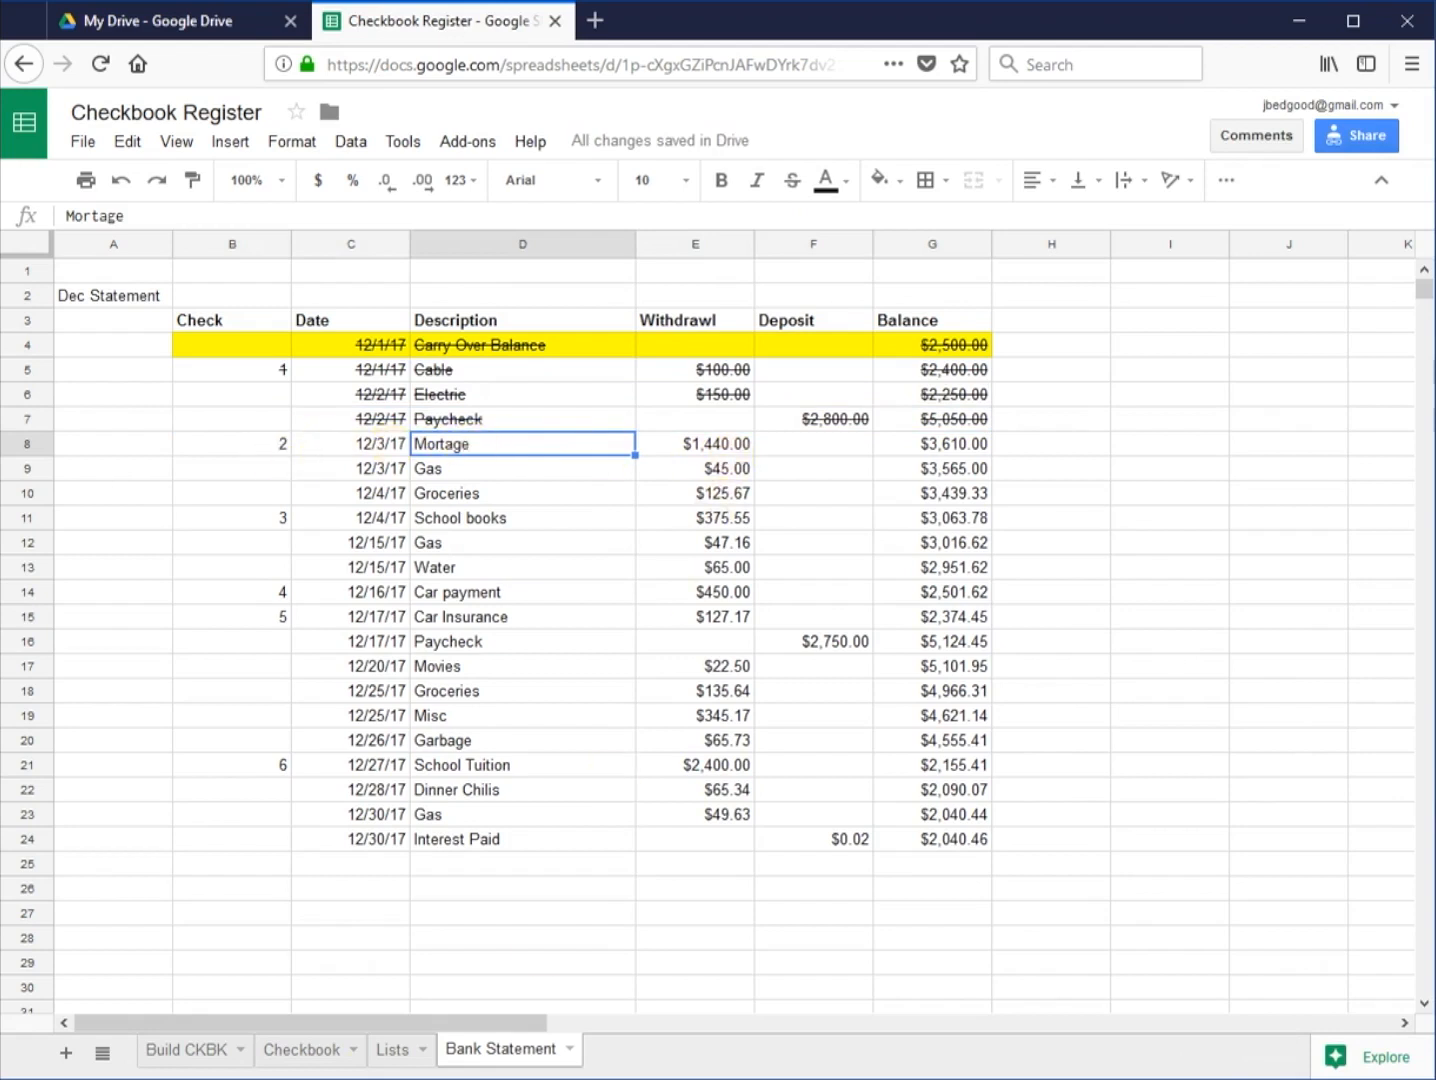
Step: Mark the Mortage entry as X in the Checkbook's Cleared cell E7
left_click(301, 1050)
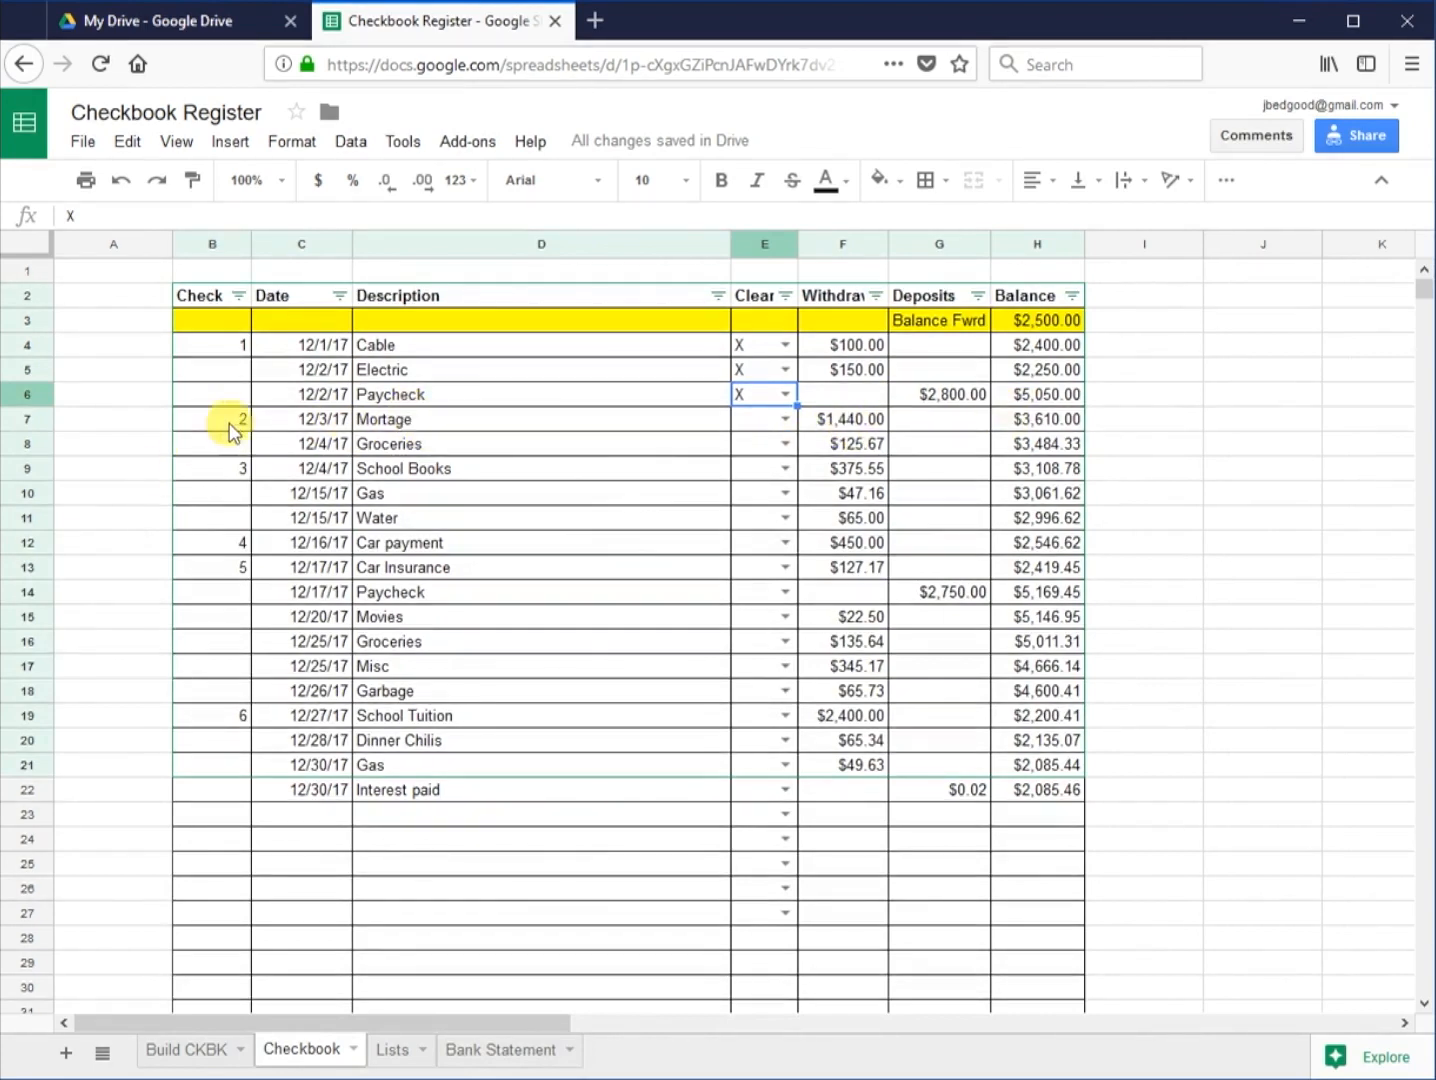
left_click(786, 420)
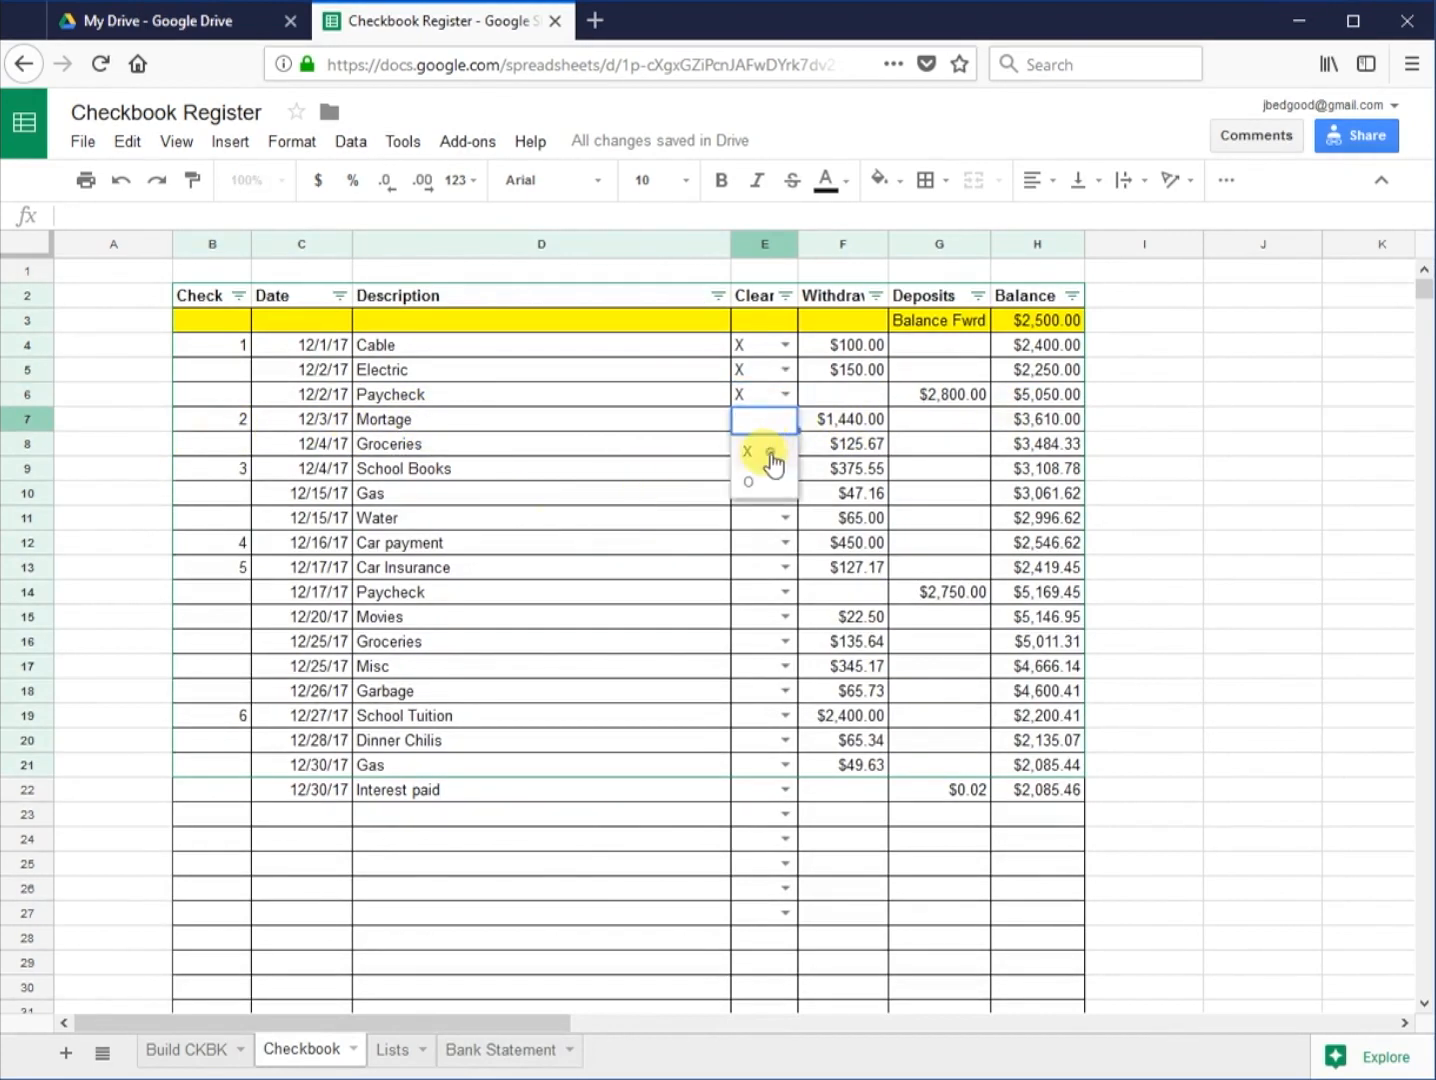
left_click(769, 455)
Step: Strike through the Mortage row, B8:G8, on the Bank Statement sheet
left_click(497, 1049)
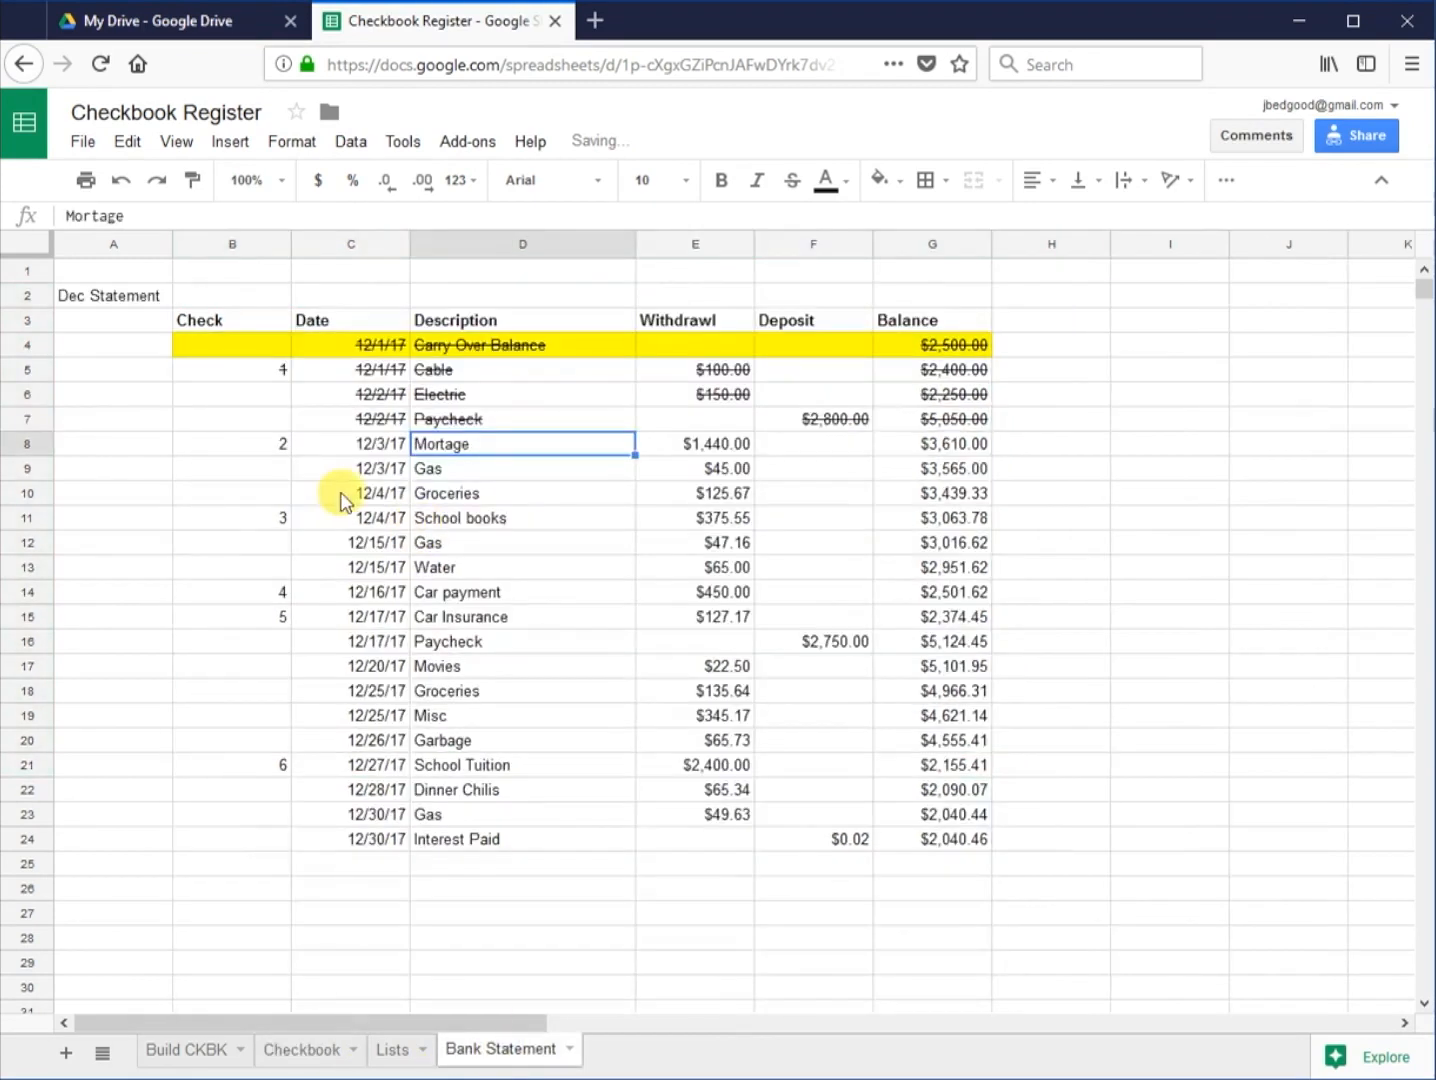
left_click_drag(276, 442, 975, 443)
left_click(791, 180)
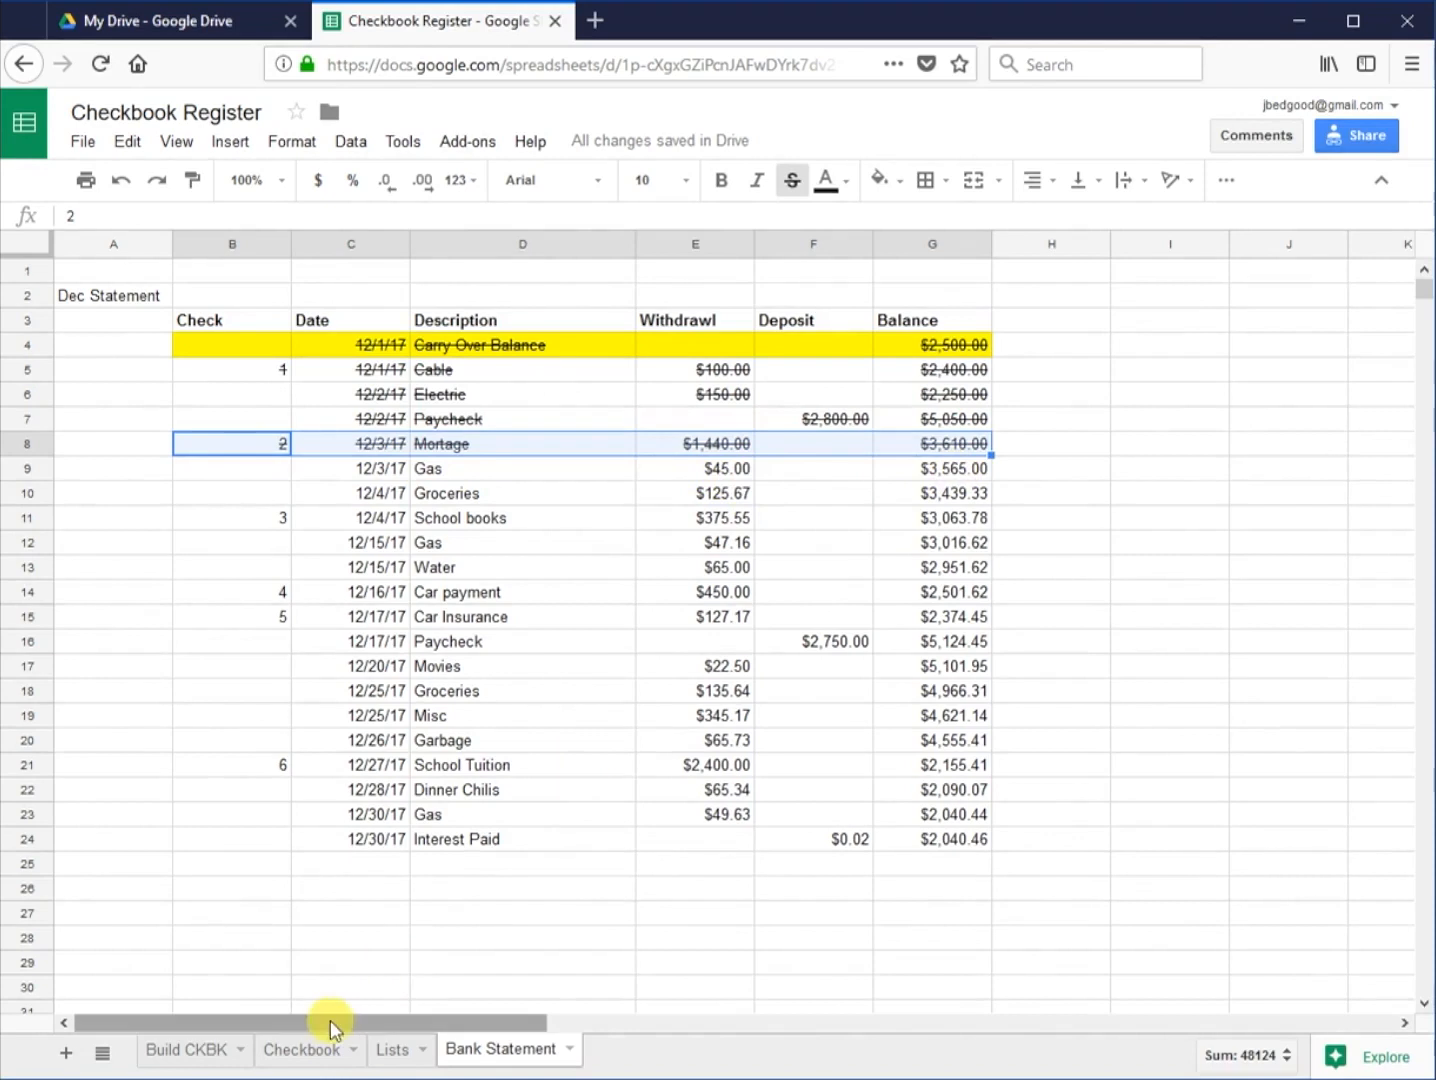
Step: Compare the statement's Gas entries with the Checkbook sheet and add a Gas entry dated 12/5/17 in Checkbook row 23
left_click(303, 1049)
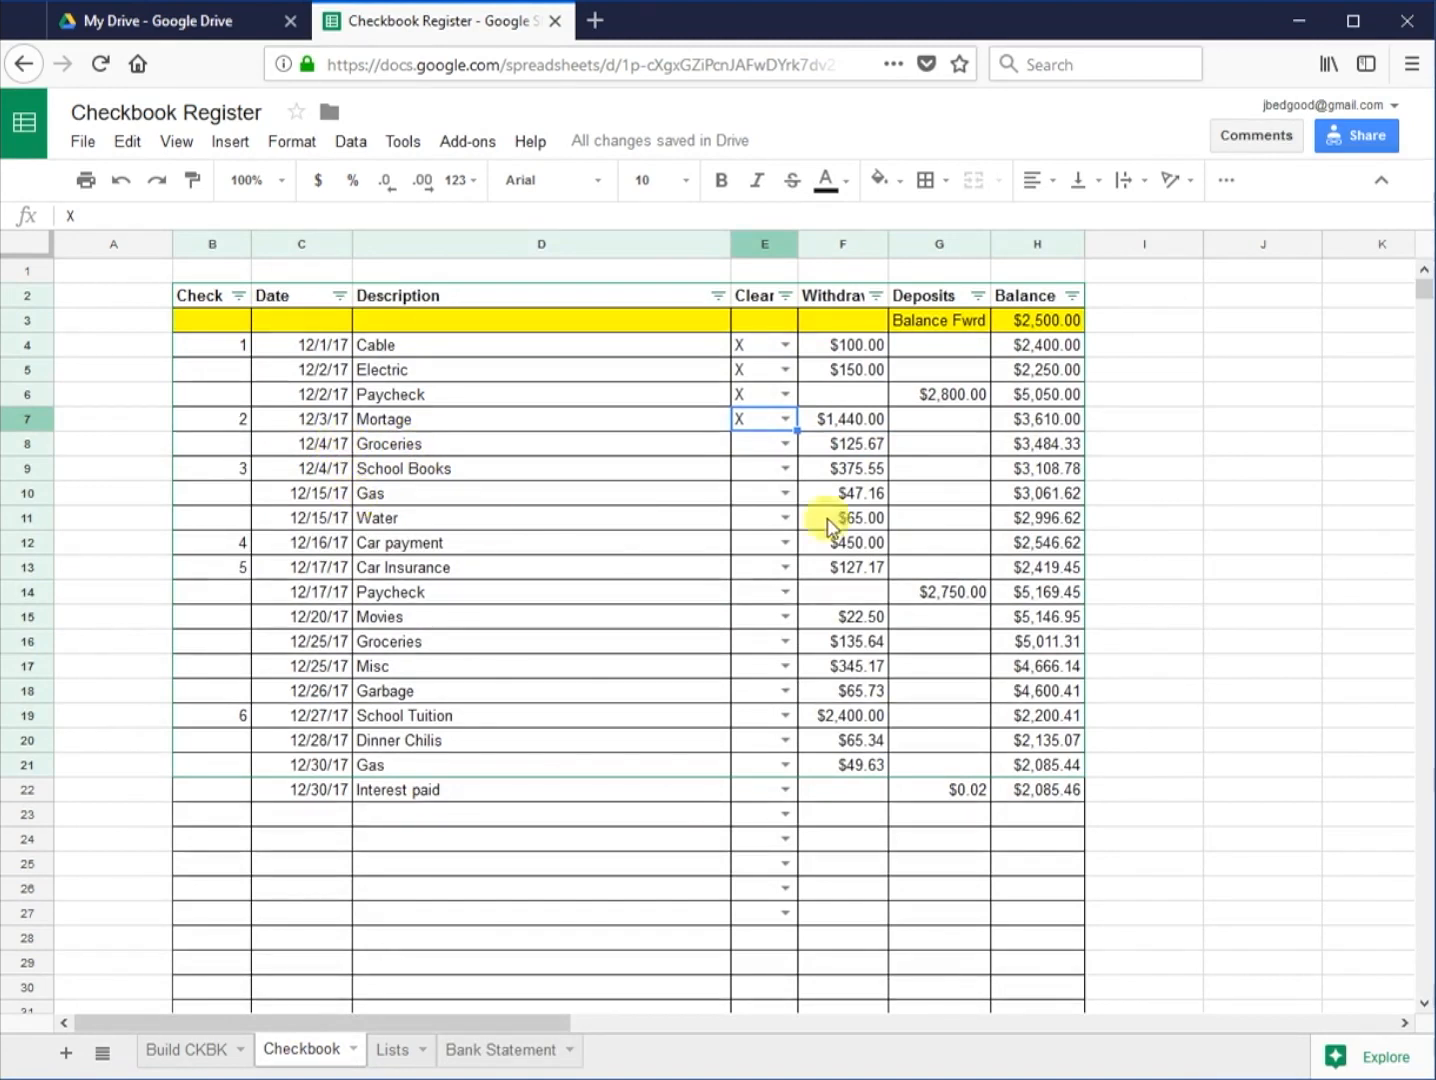
left_click(490, 1050)
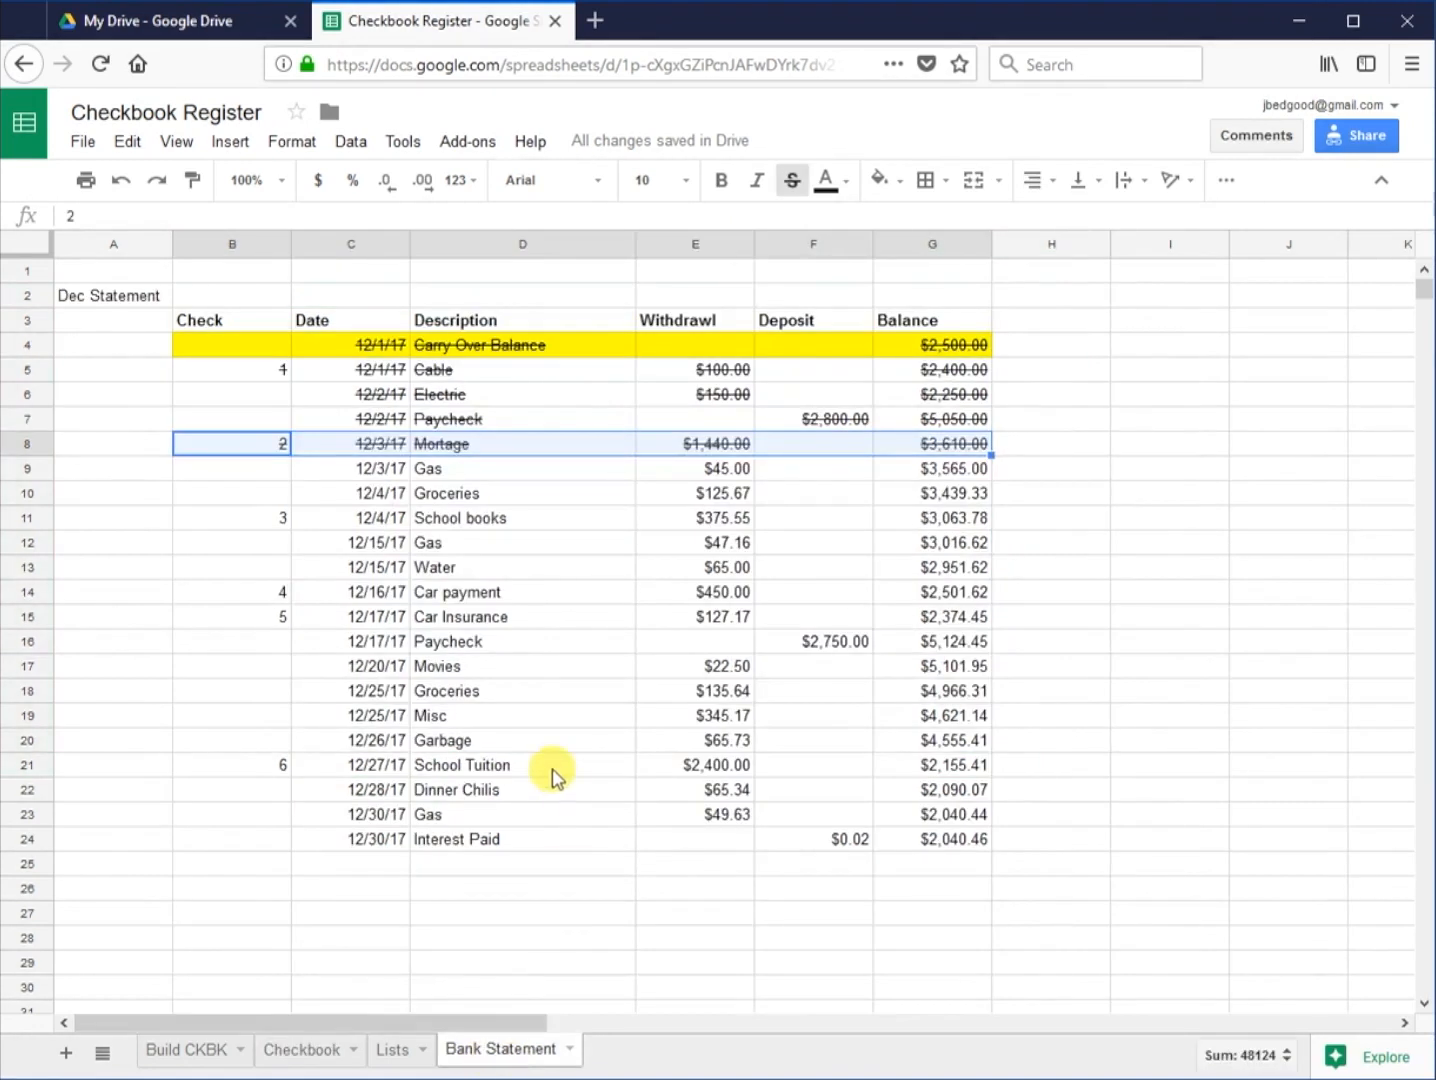
left_click(405, 545)
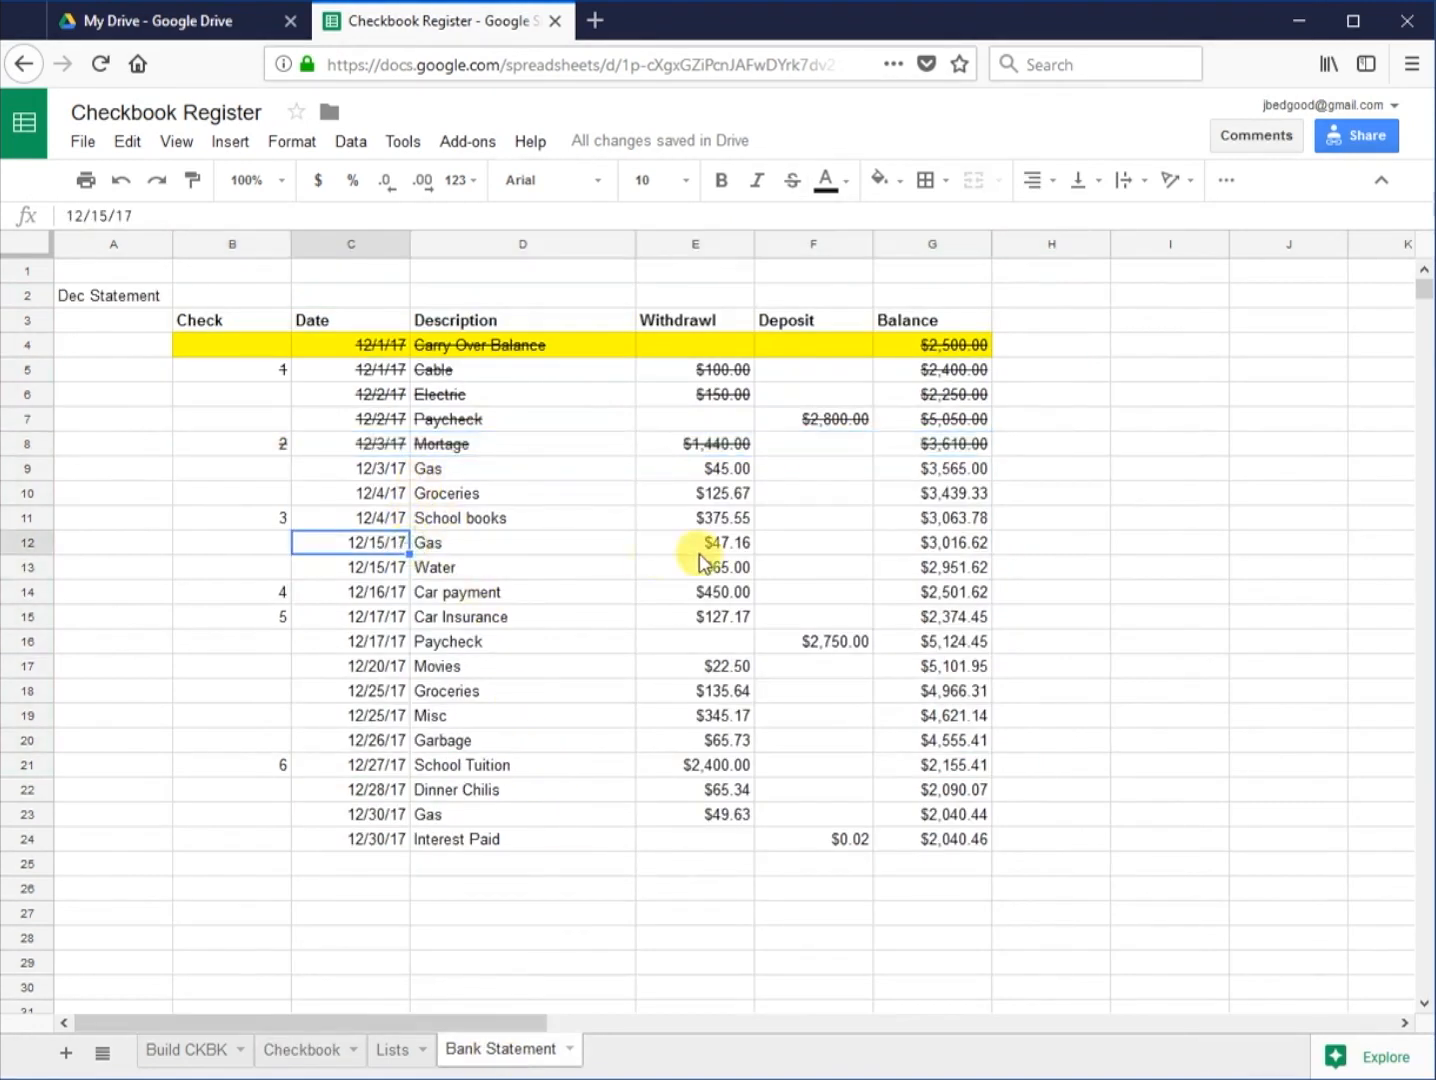
left_click(730, 543)
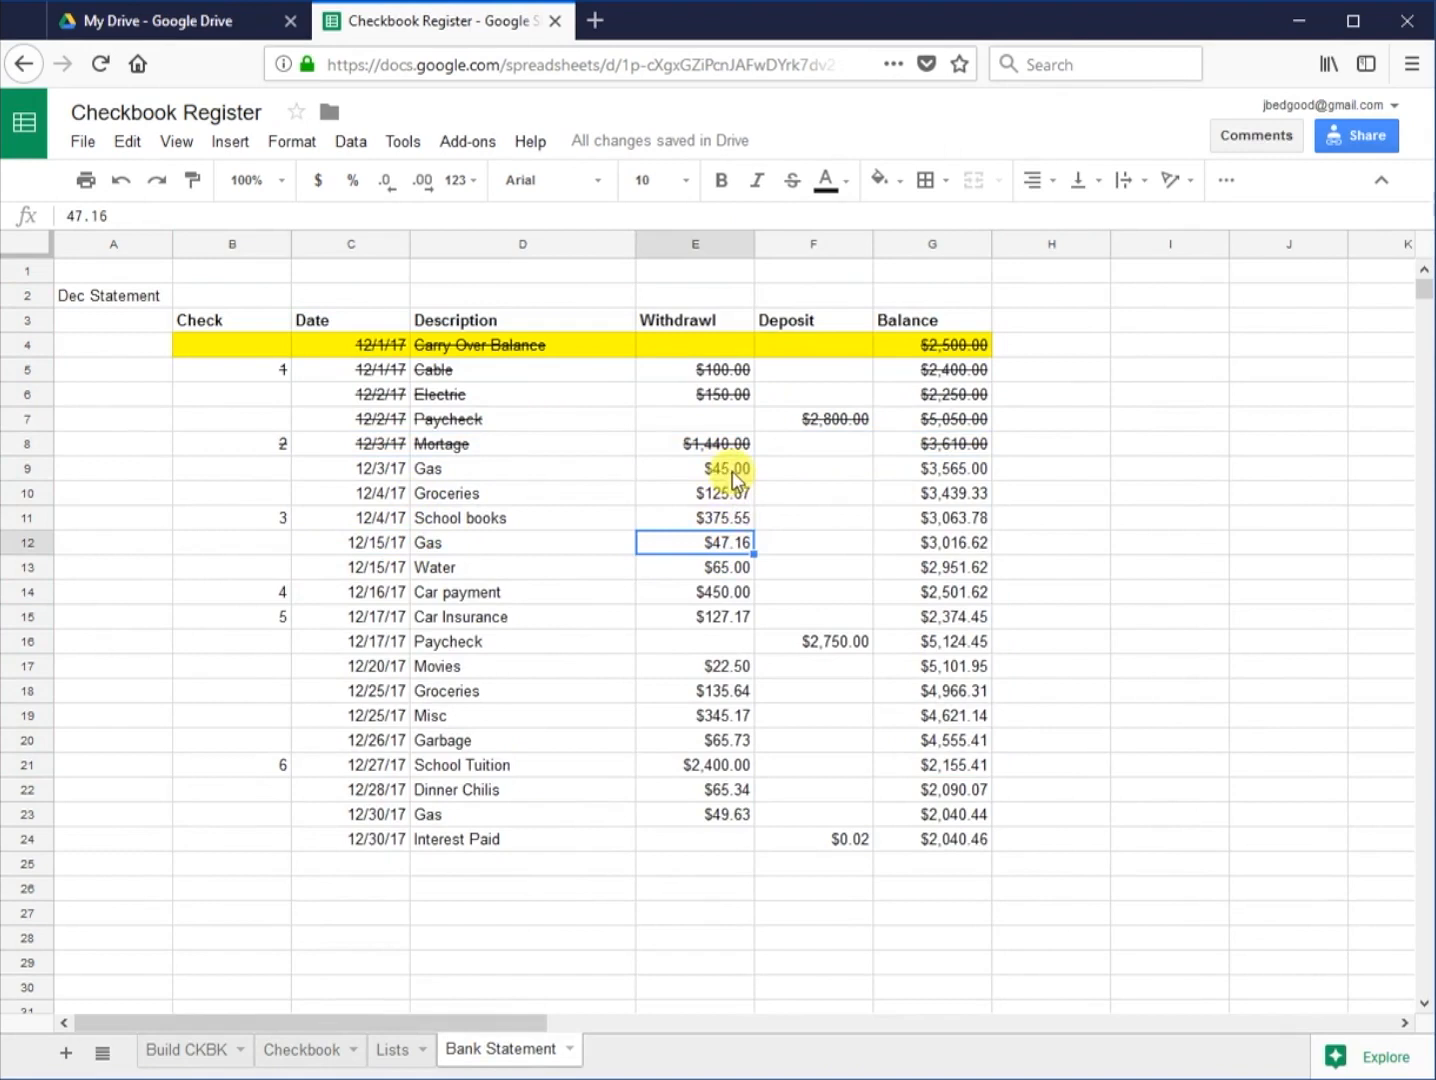
left_click(305, 1050)
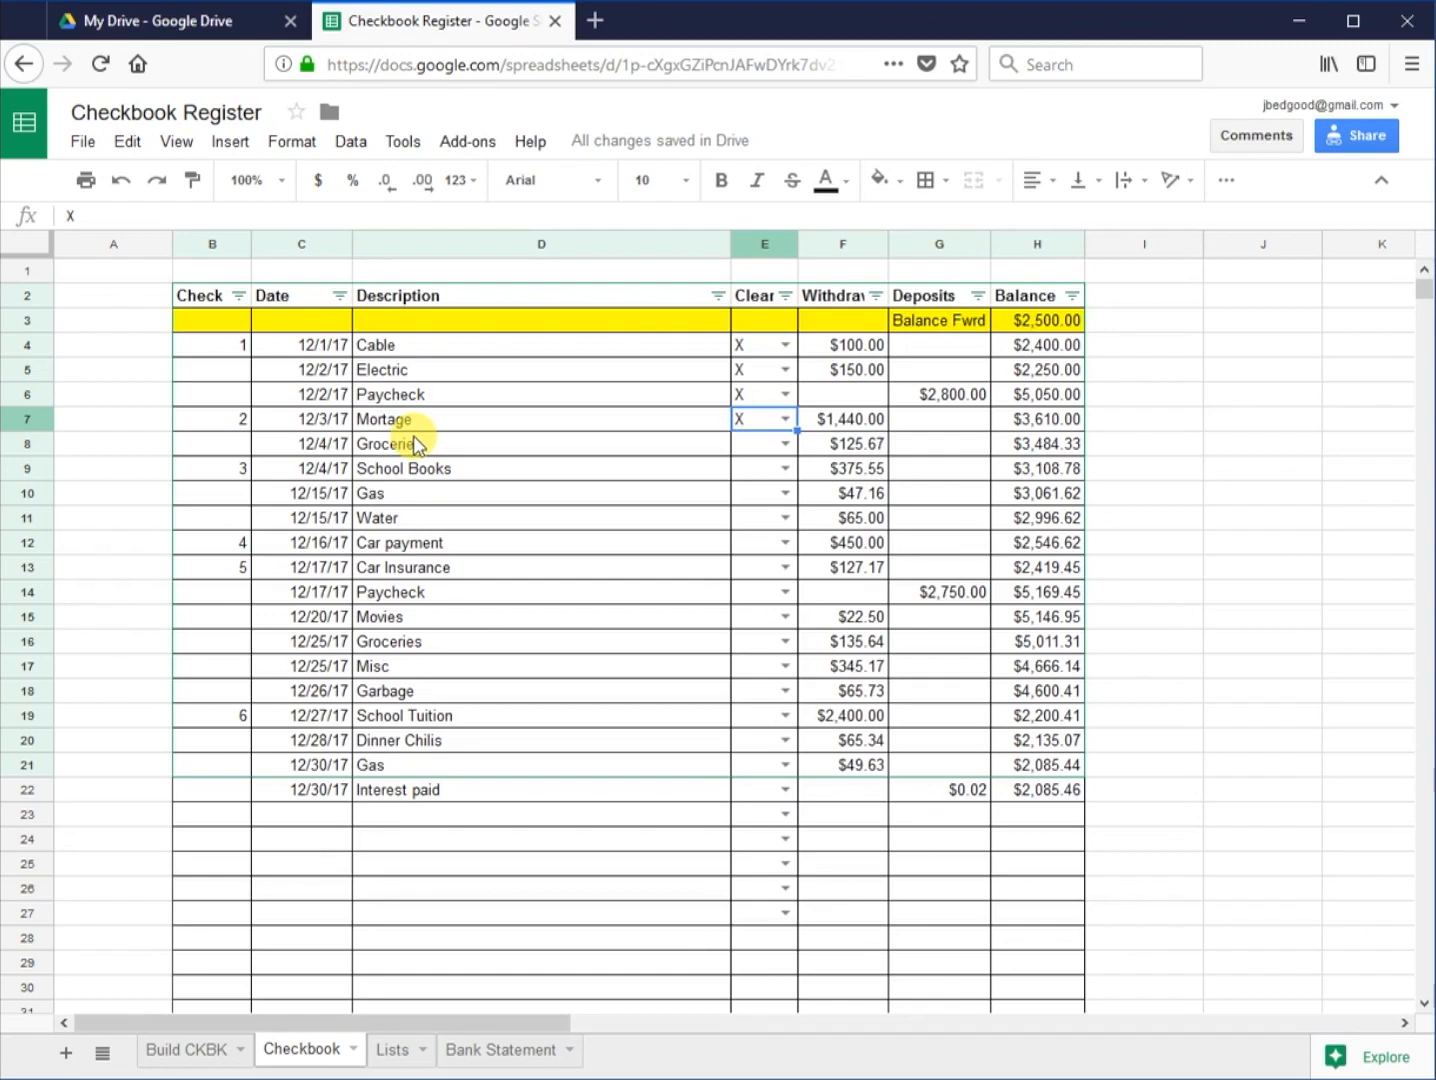
left_click(312, 810)
type("12/5")
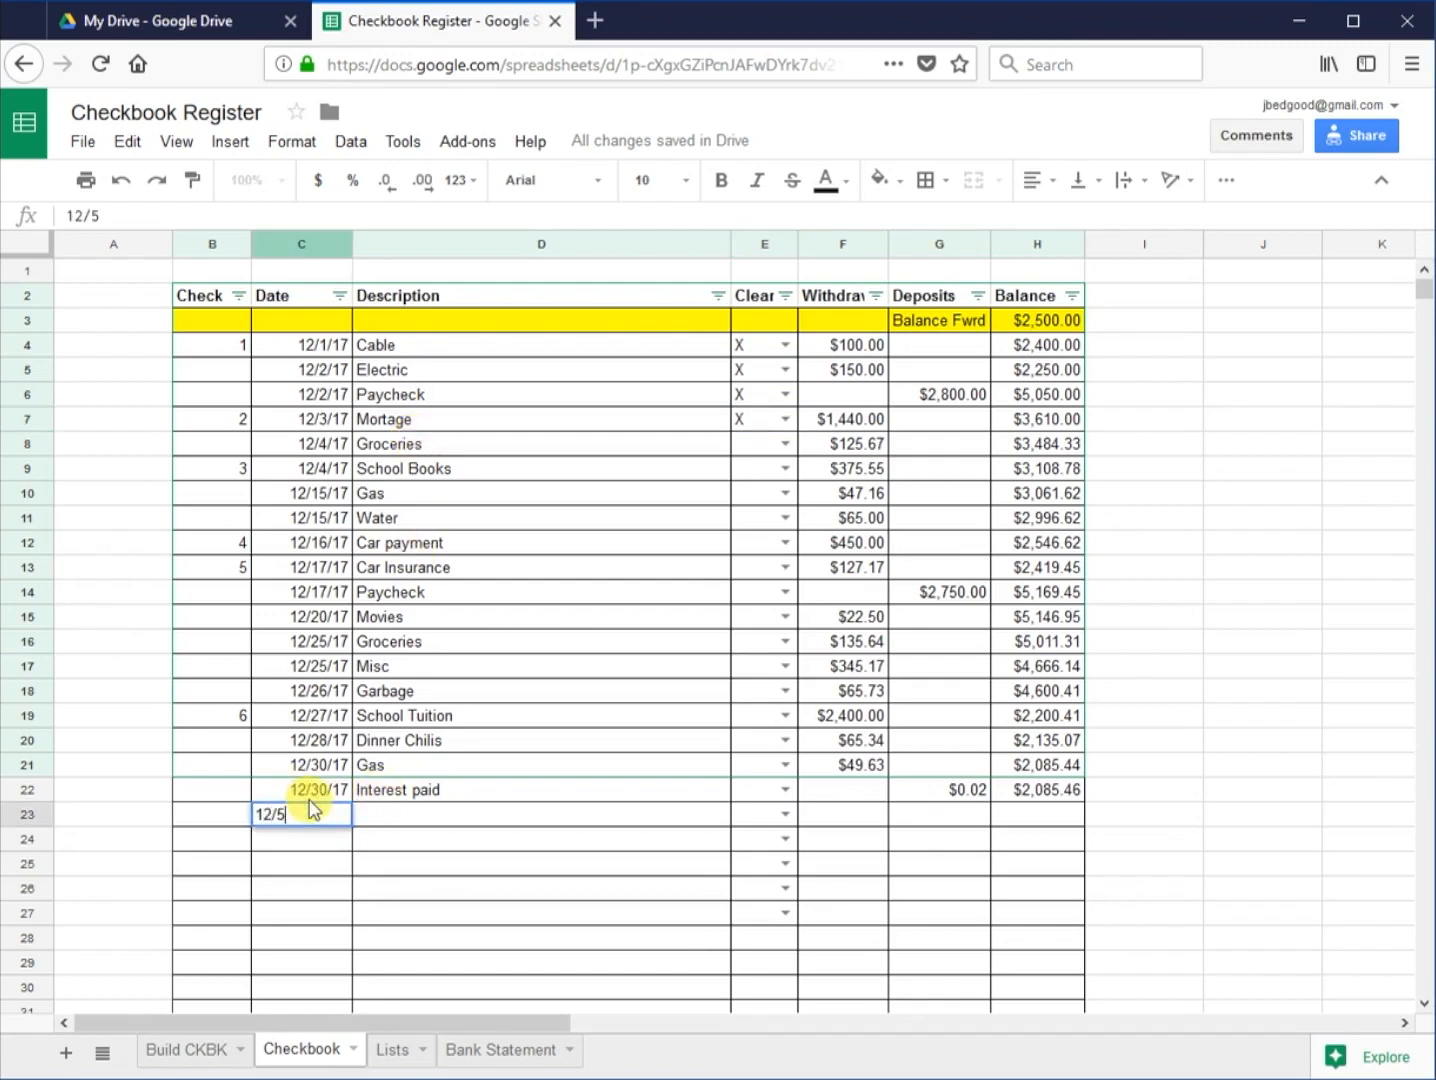
type("/17")
key("Tab")
type("Gas")
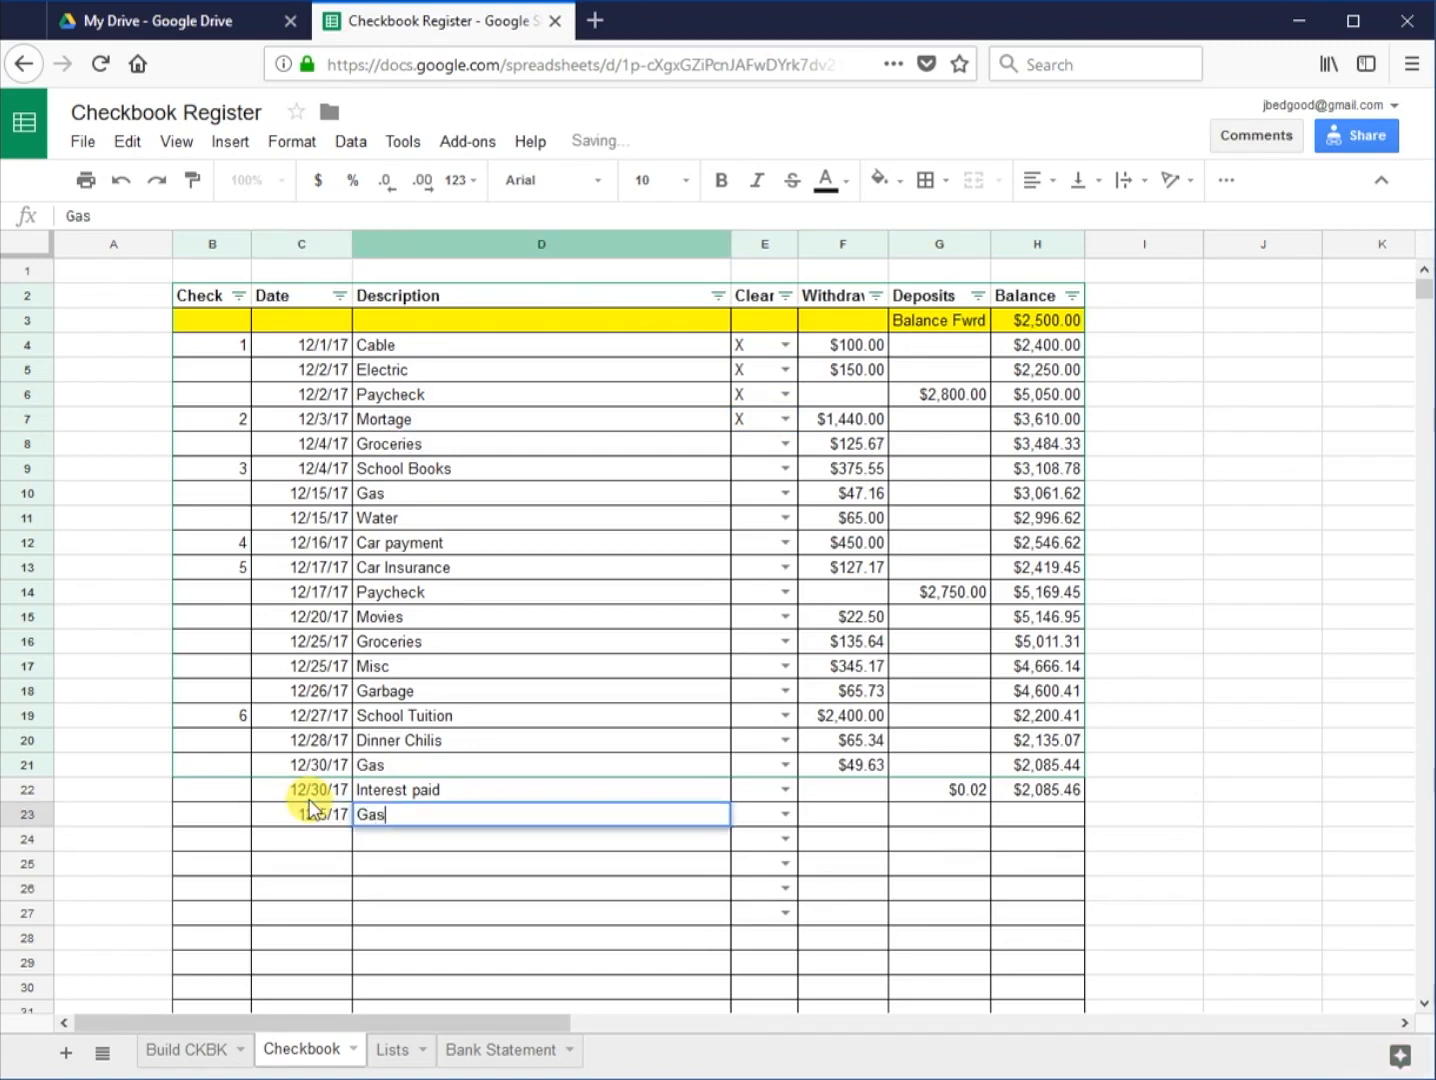
key("Tab")
key("Tab")
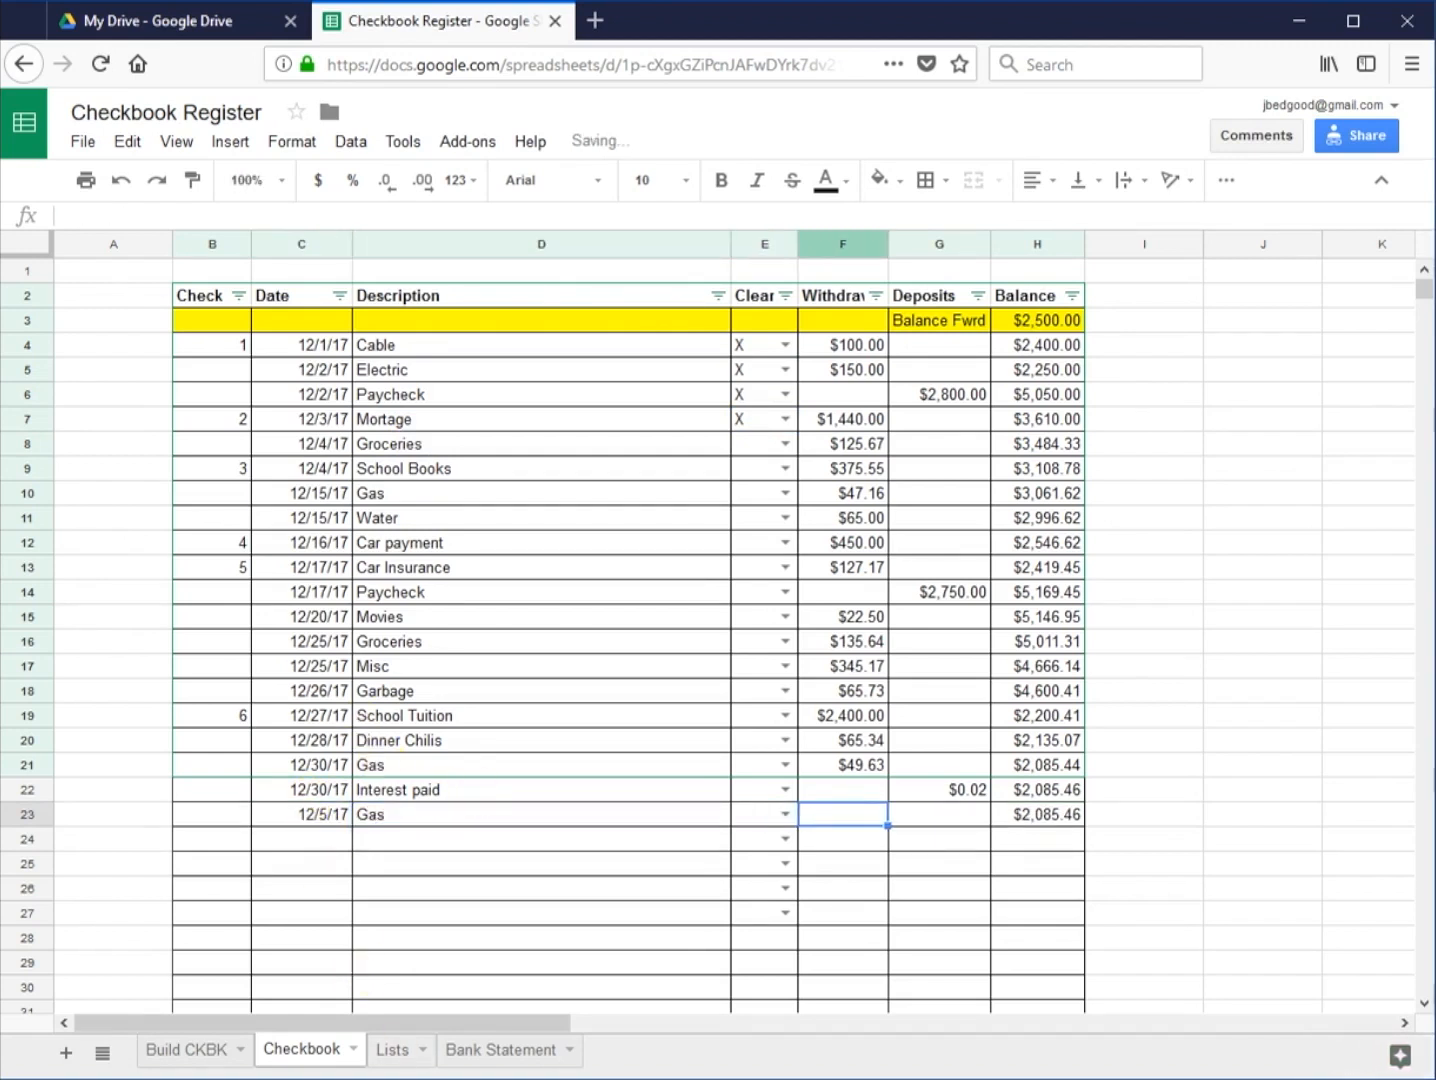
Step: Look up the statement's 12/3/17 Gas amount, enter 45 as the withdrawal in Checkbook cell F23, and mark E23 as X
left_click(493, 1050)
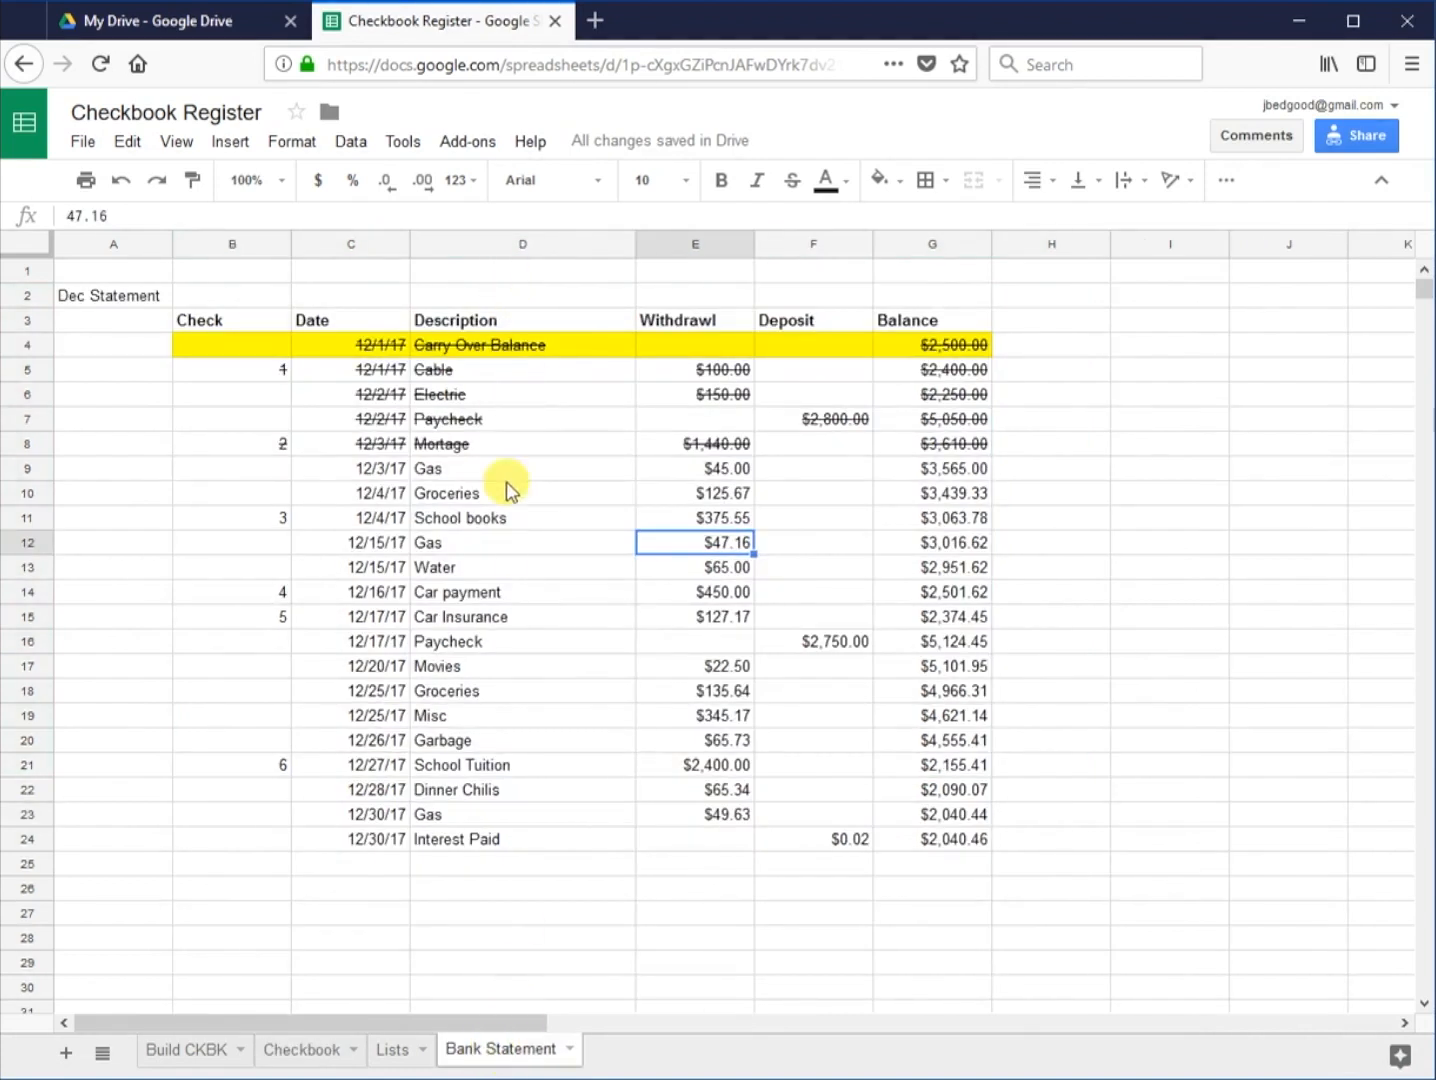
left_click(716, 474)
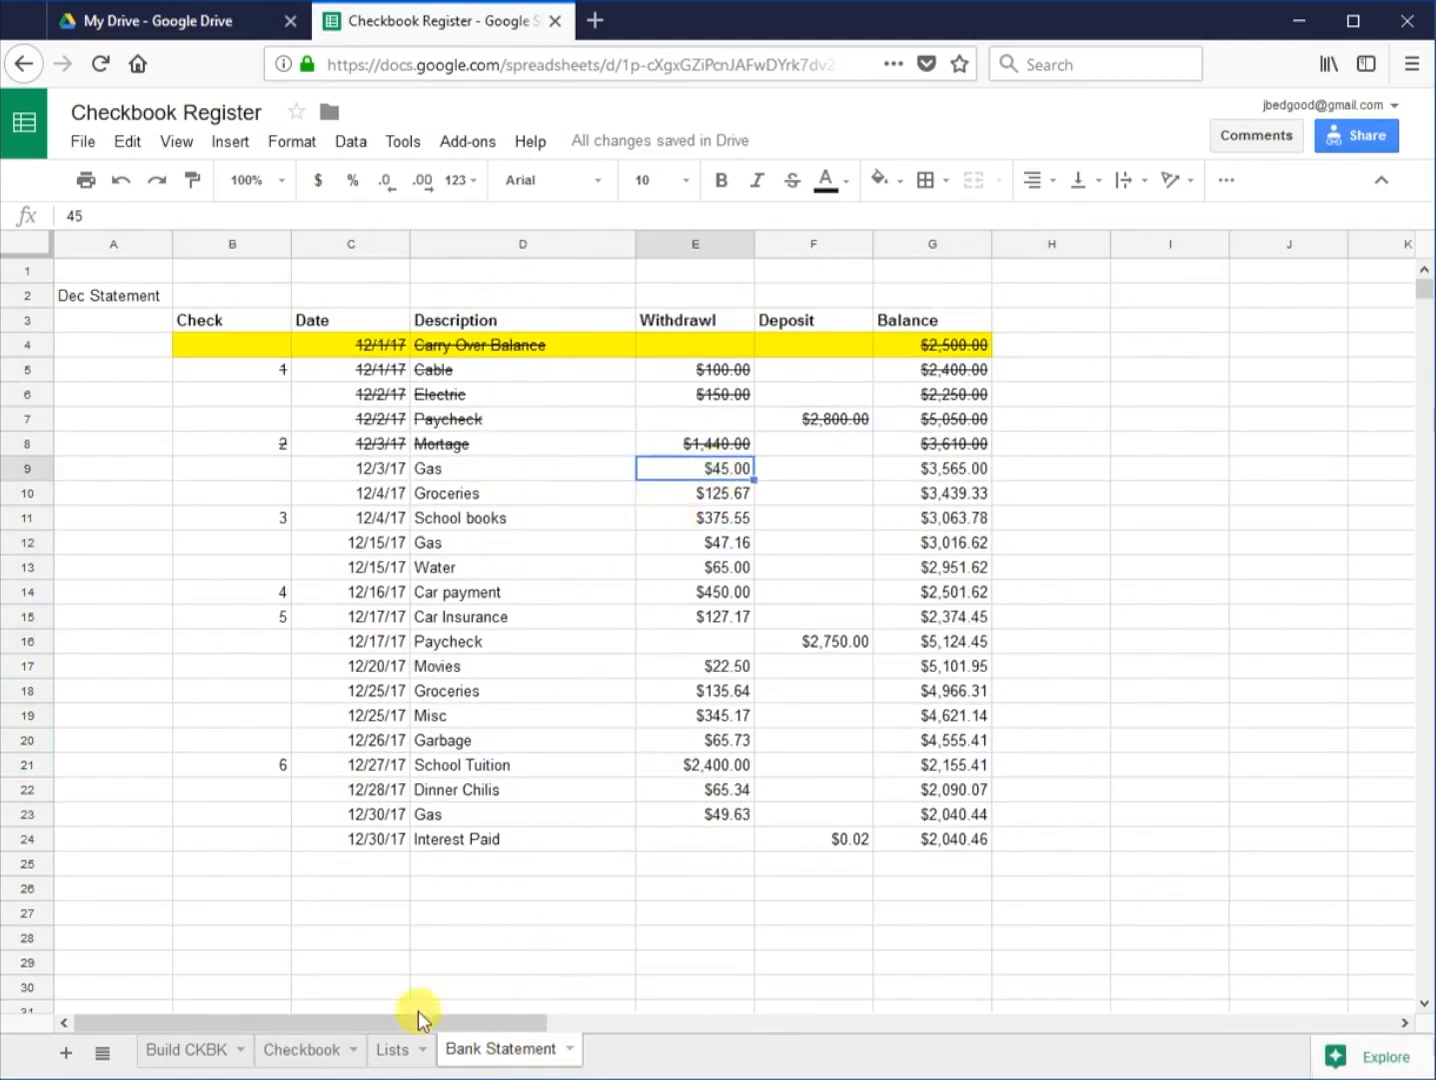
left_click(307, 1050)
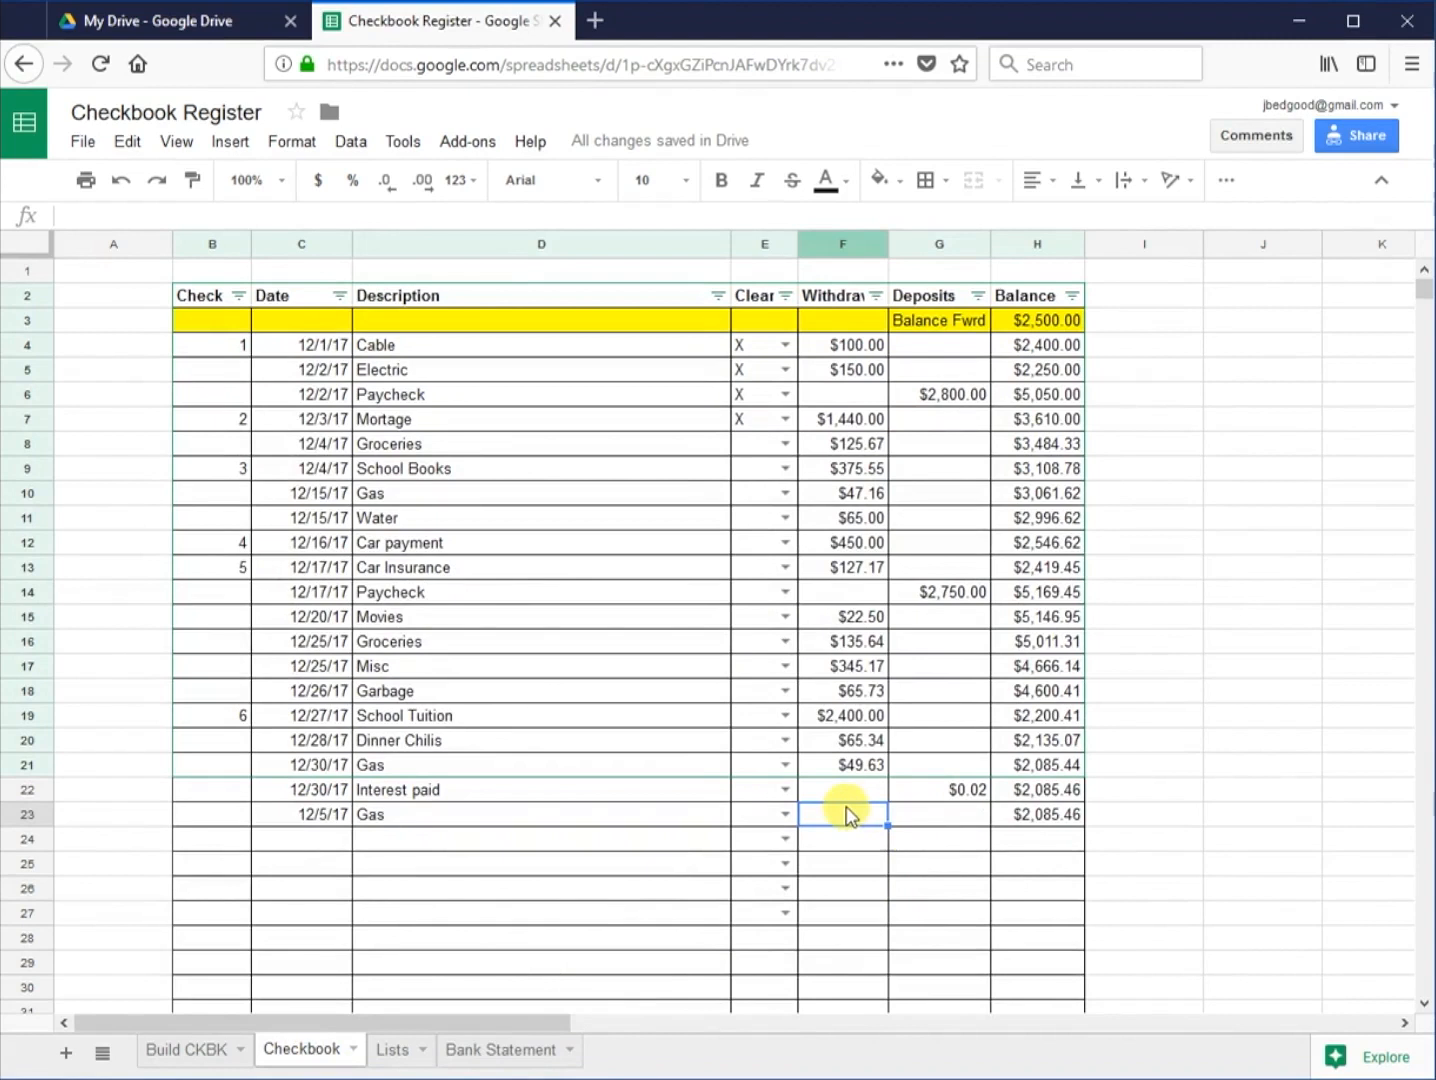
type("45")
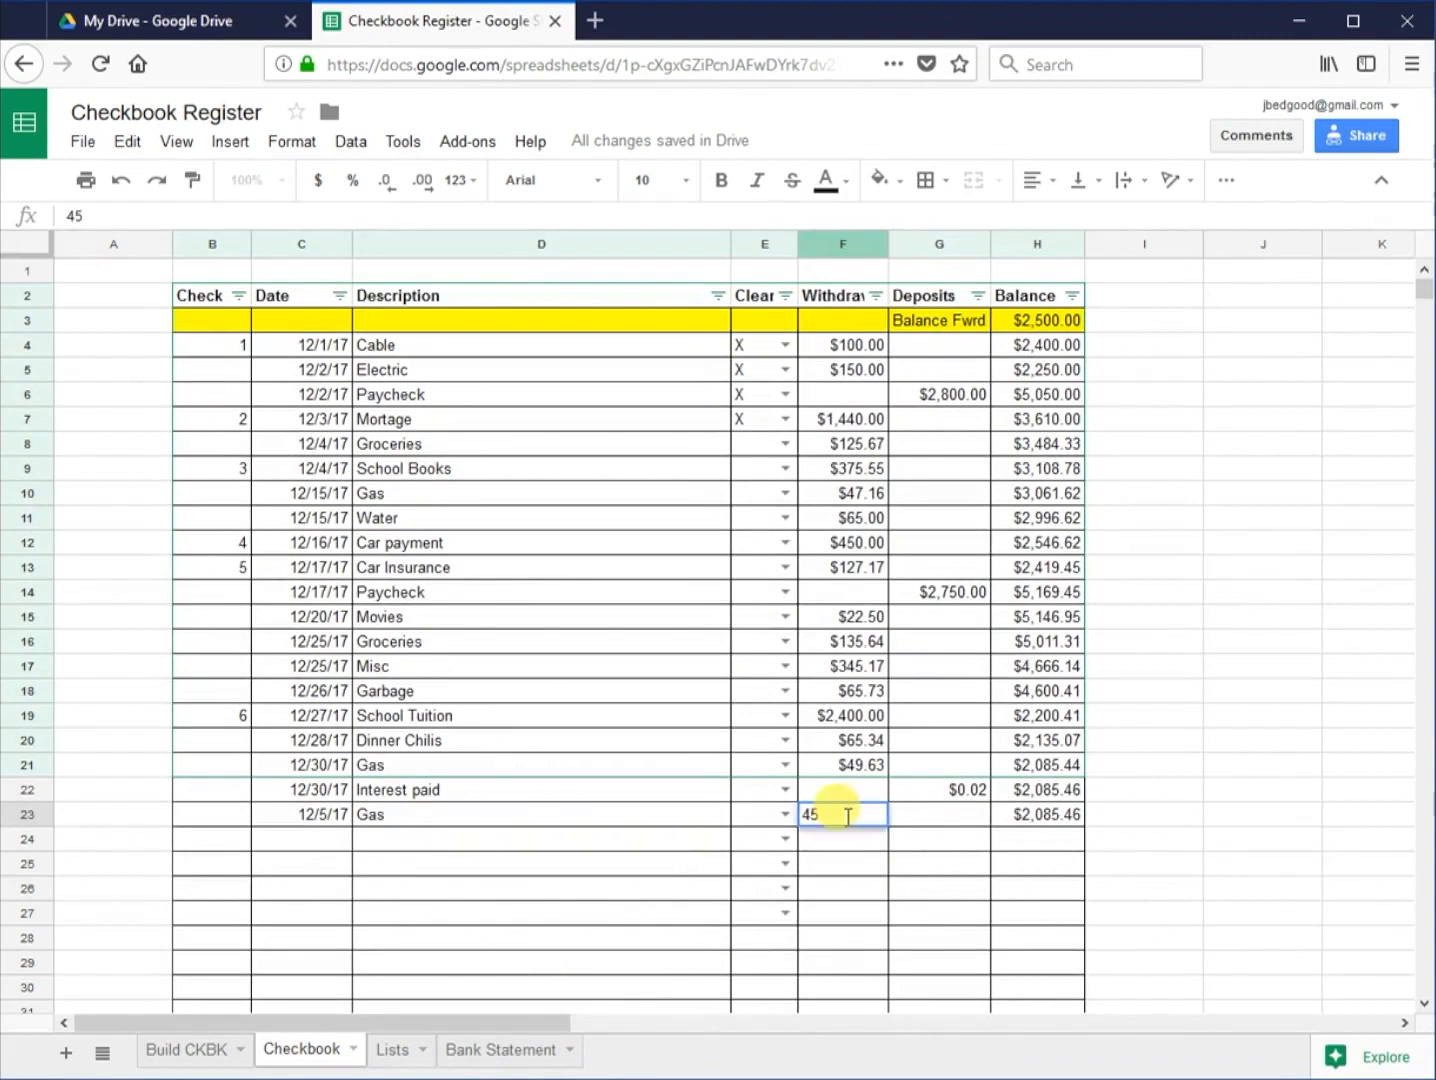
key("Tab")
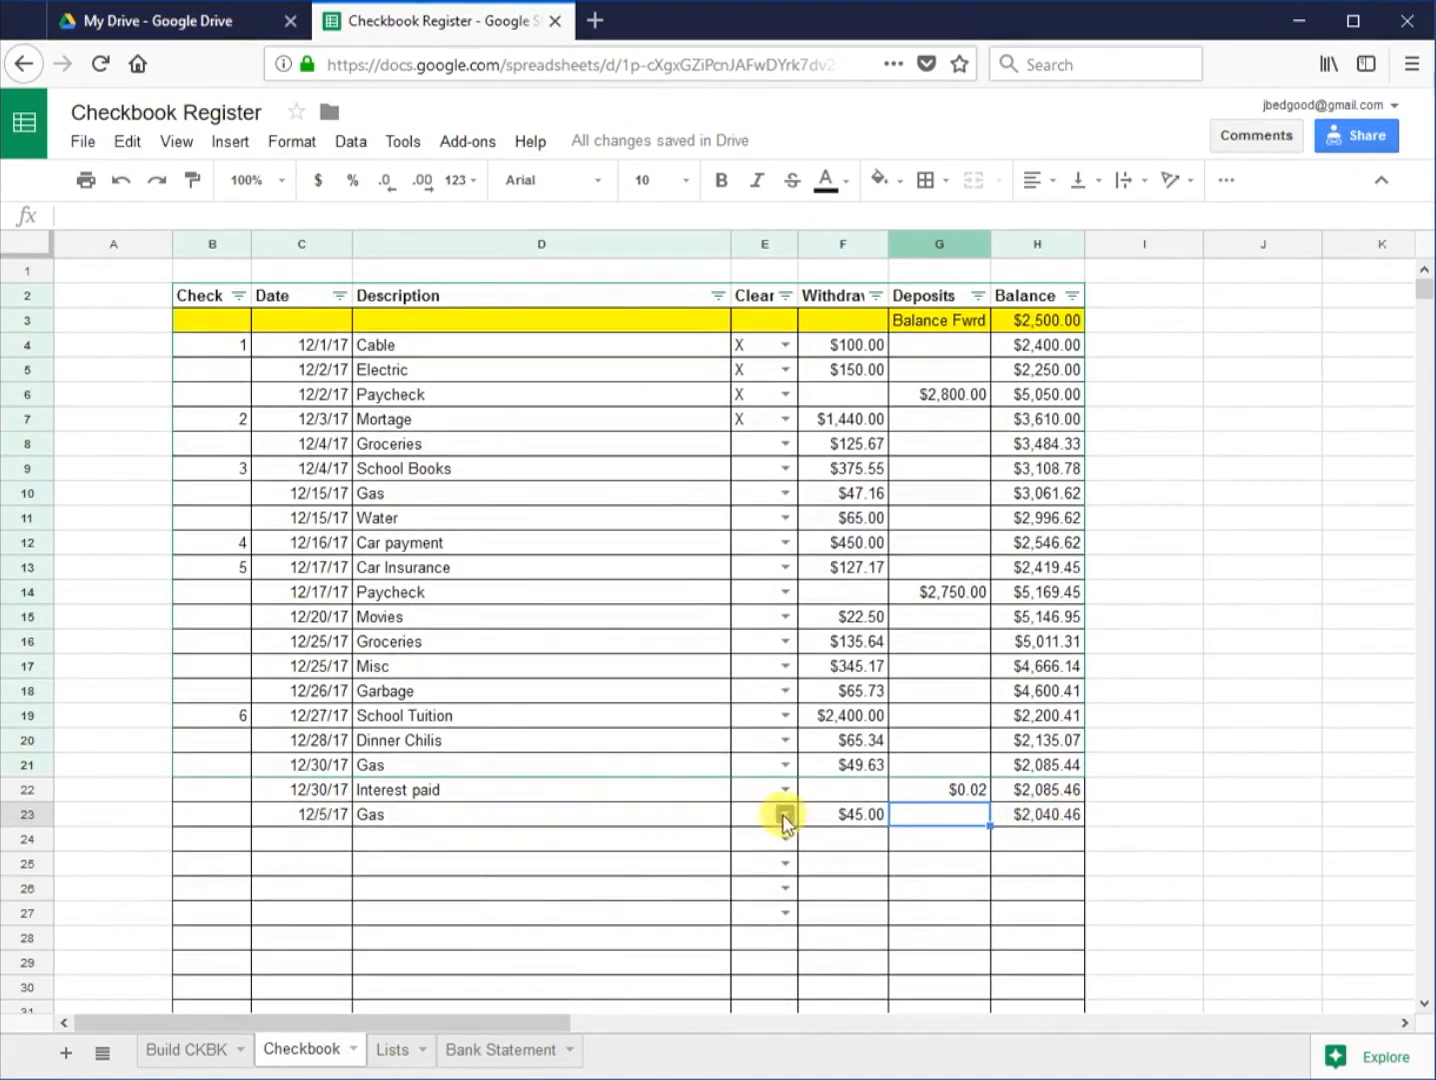
left_click(785, 814)
left_click(756, 849)
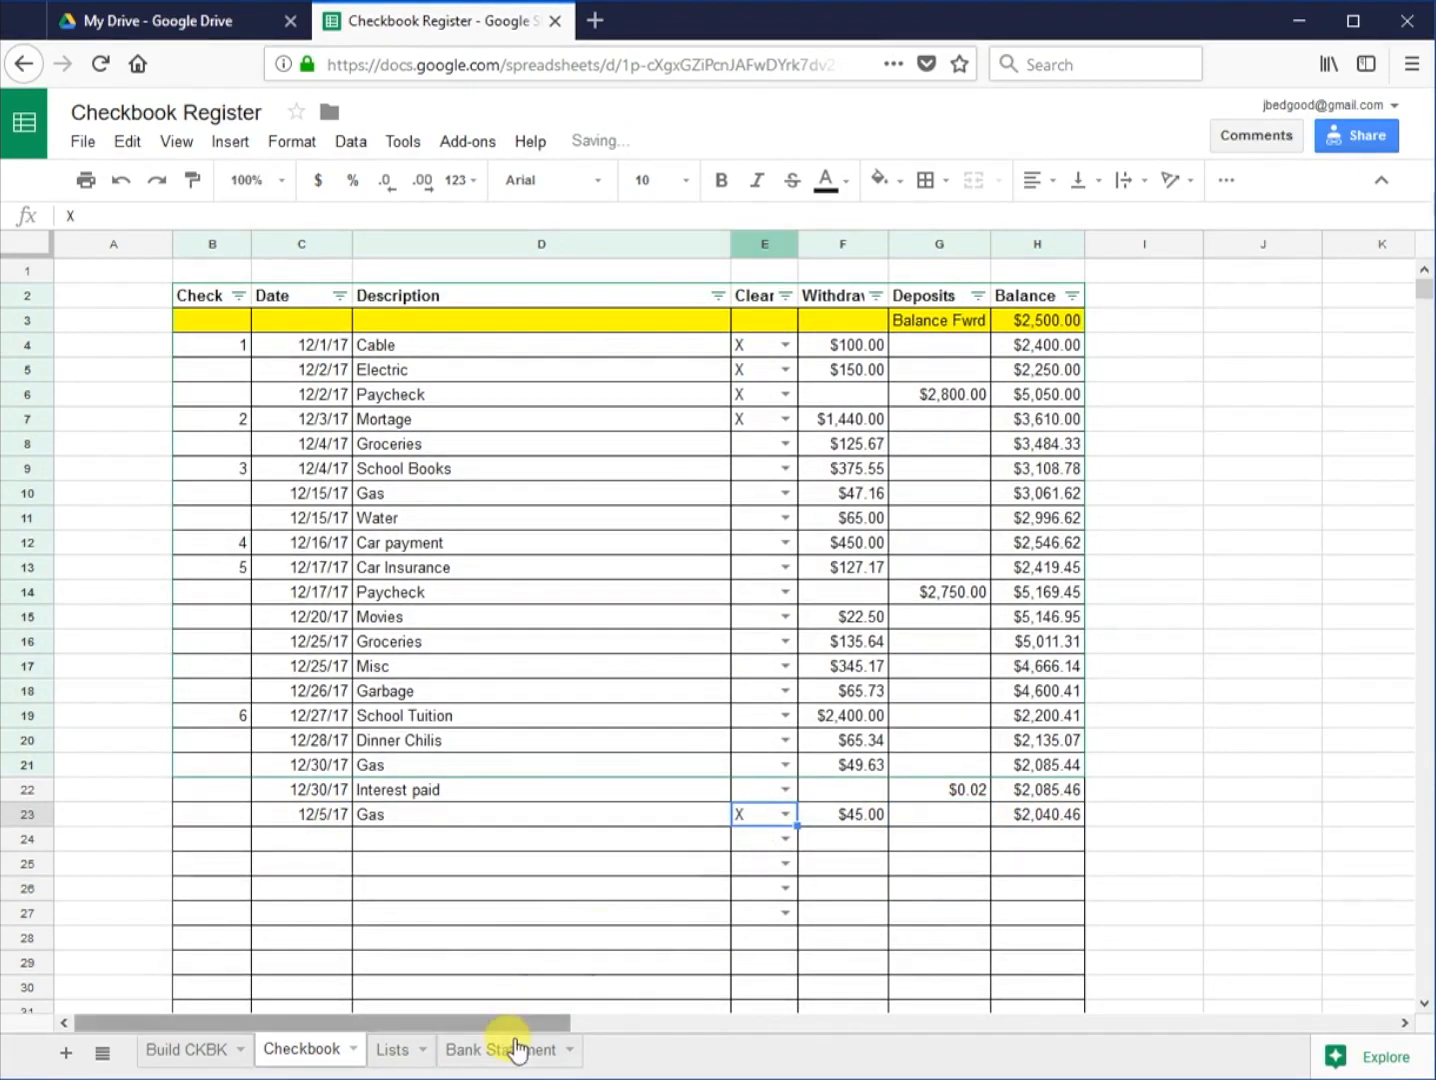
Step: Strike through the 12/3/17 Gas row, B9:G9, on the Bank Statement sheet
left_click(505, 1050)
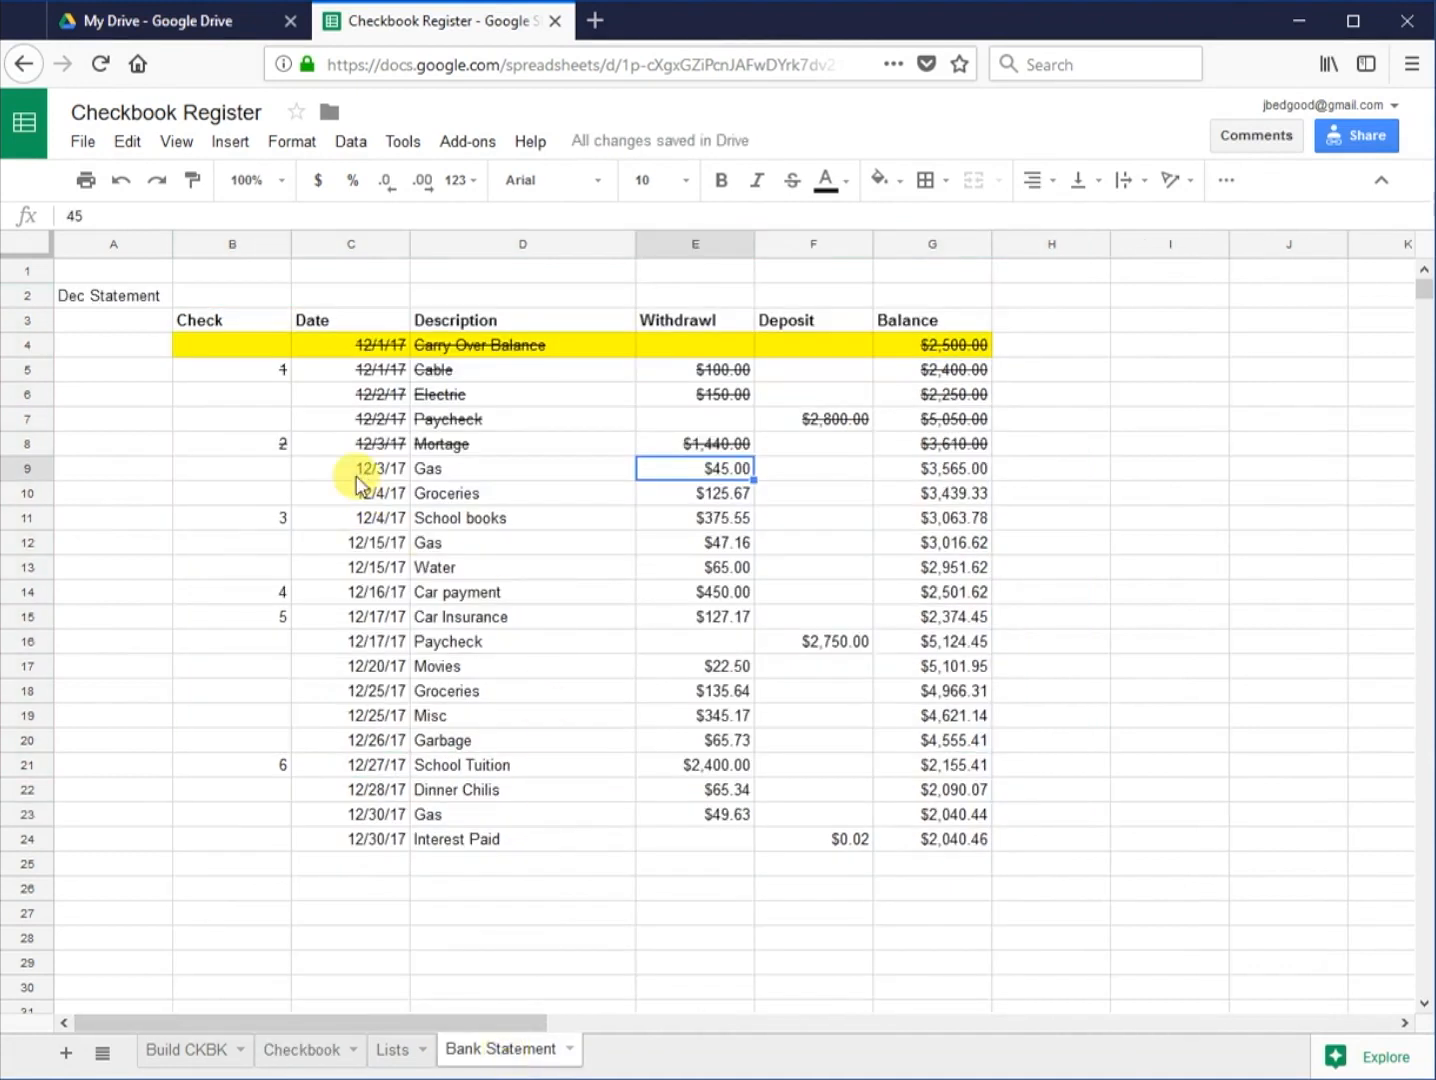
left_click_drag(264, 468, 954, 469)
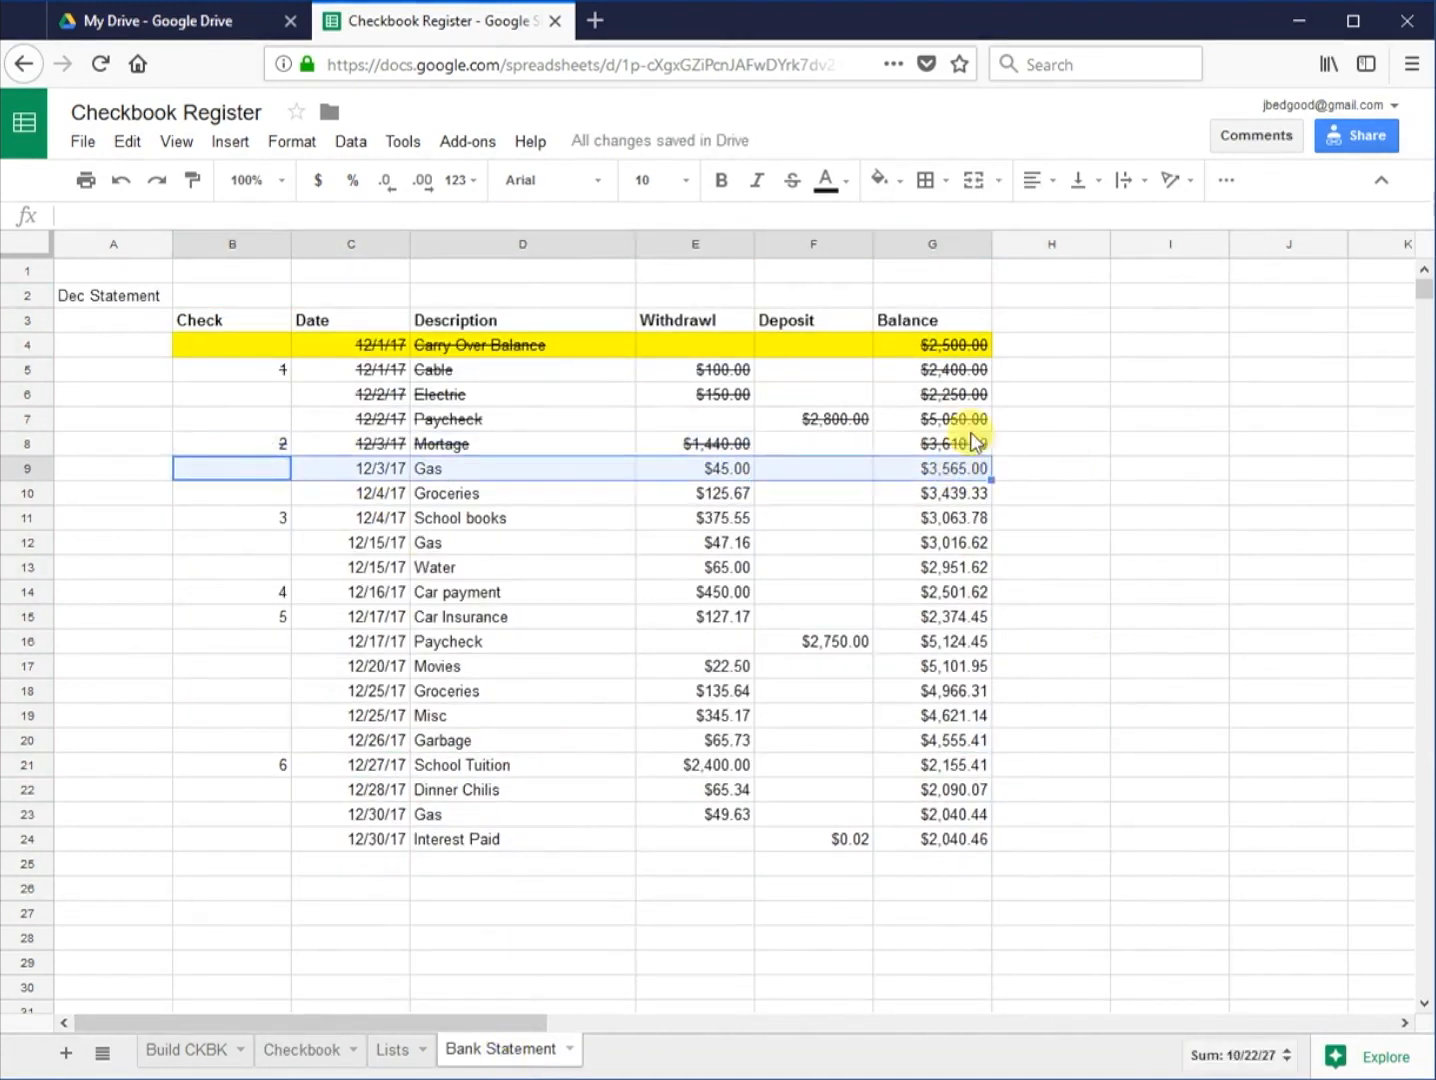
left_click(792, 180)
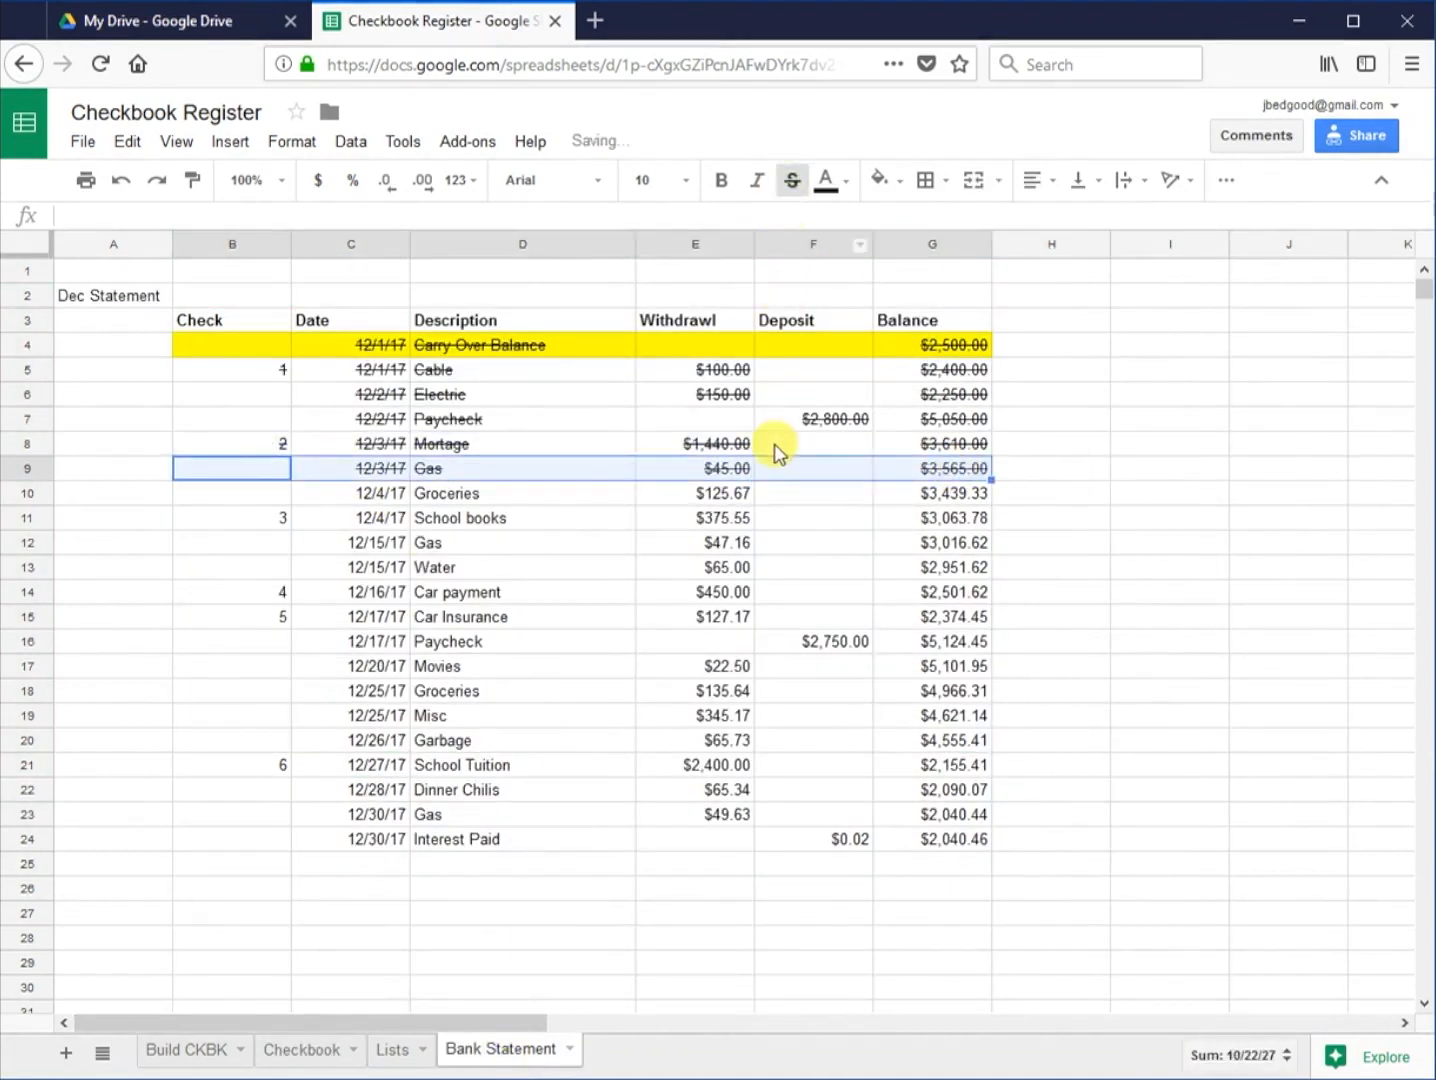
Step: Check the statement's 12/4/17 Groceries entry and mark Groceries and School Books as X in the Checkbook's Cleared cells E8 and E9
left_click(510, 497)
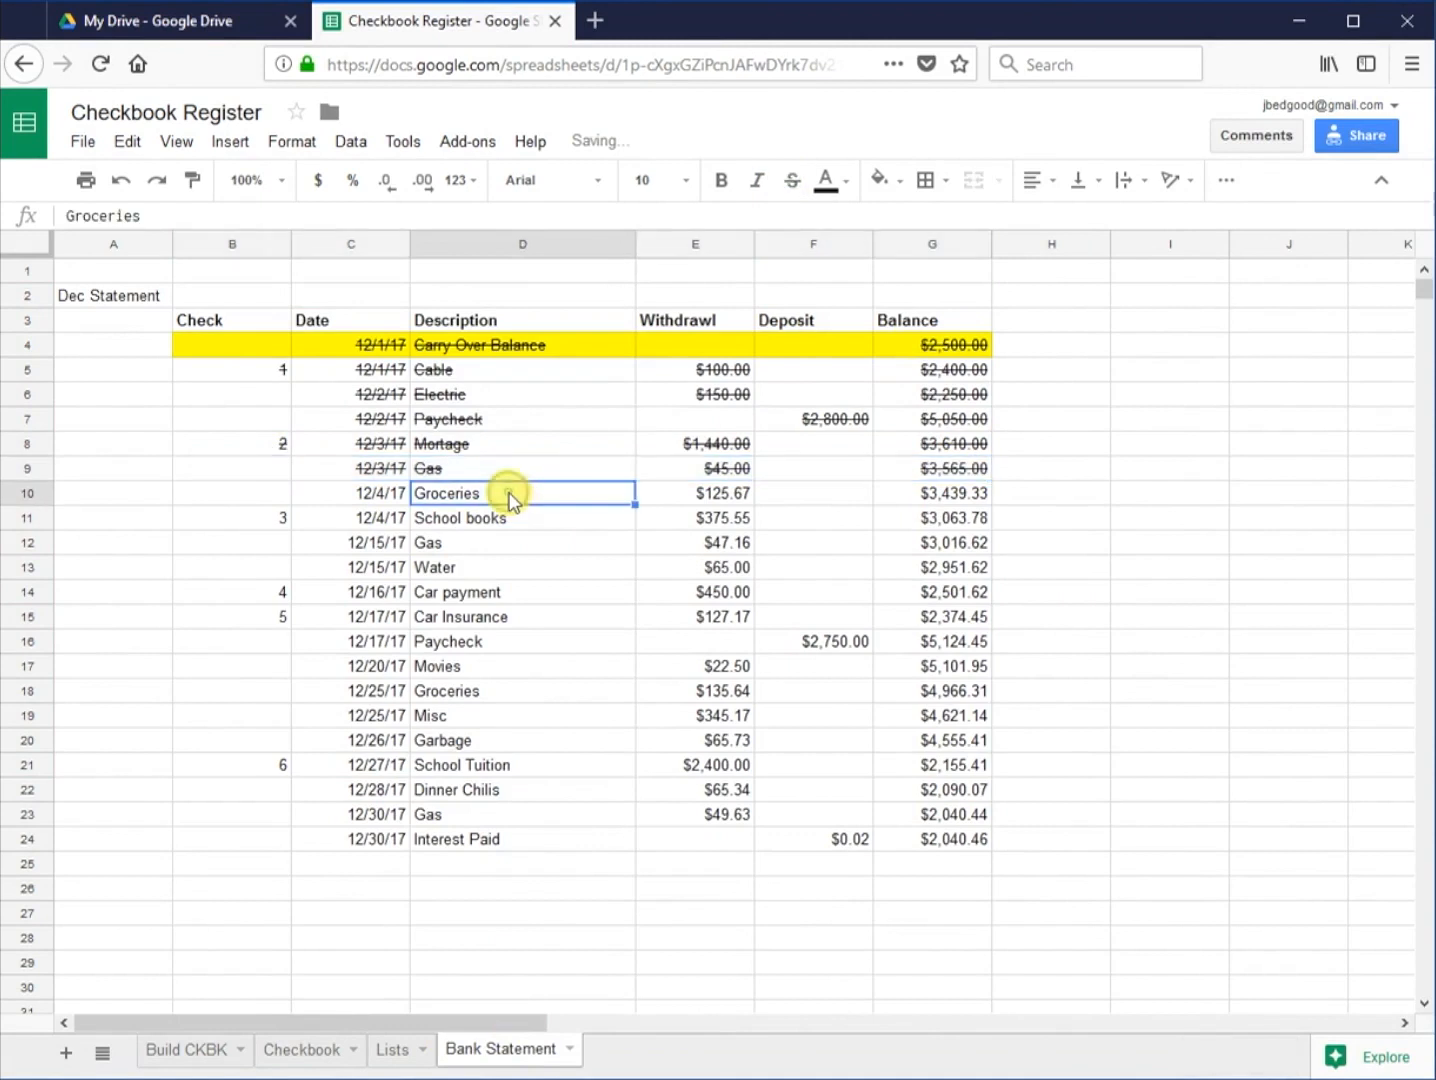
left_click(378, 490)
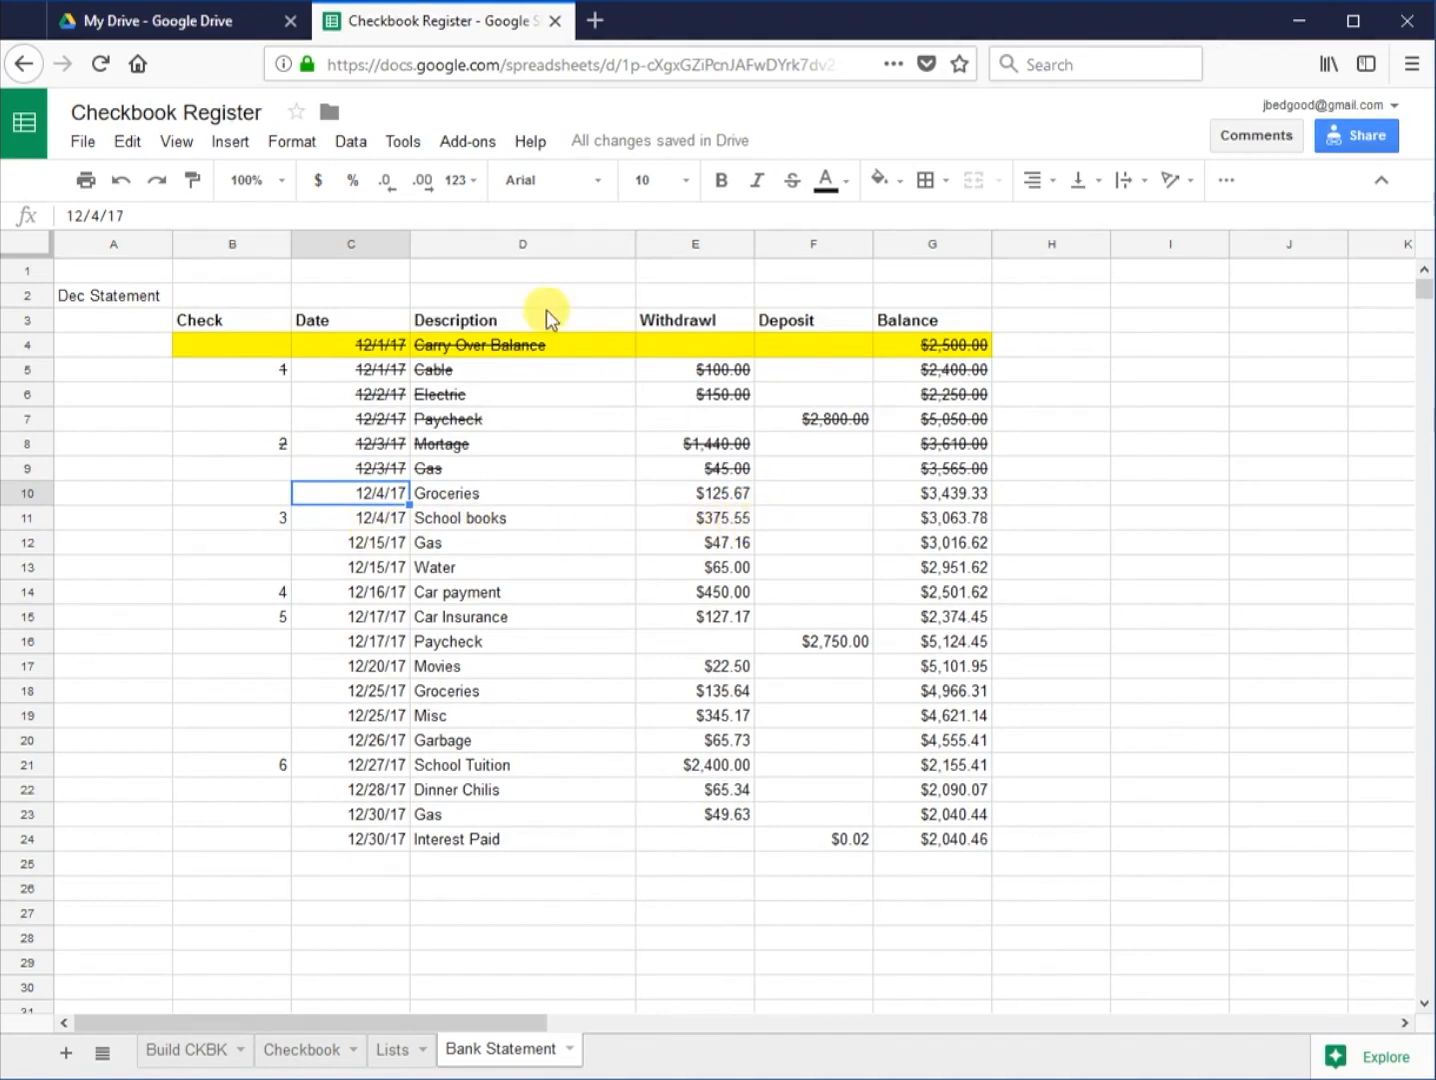
left_click(318, 1050)
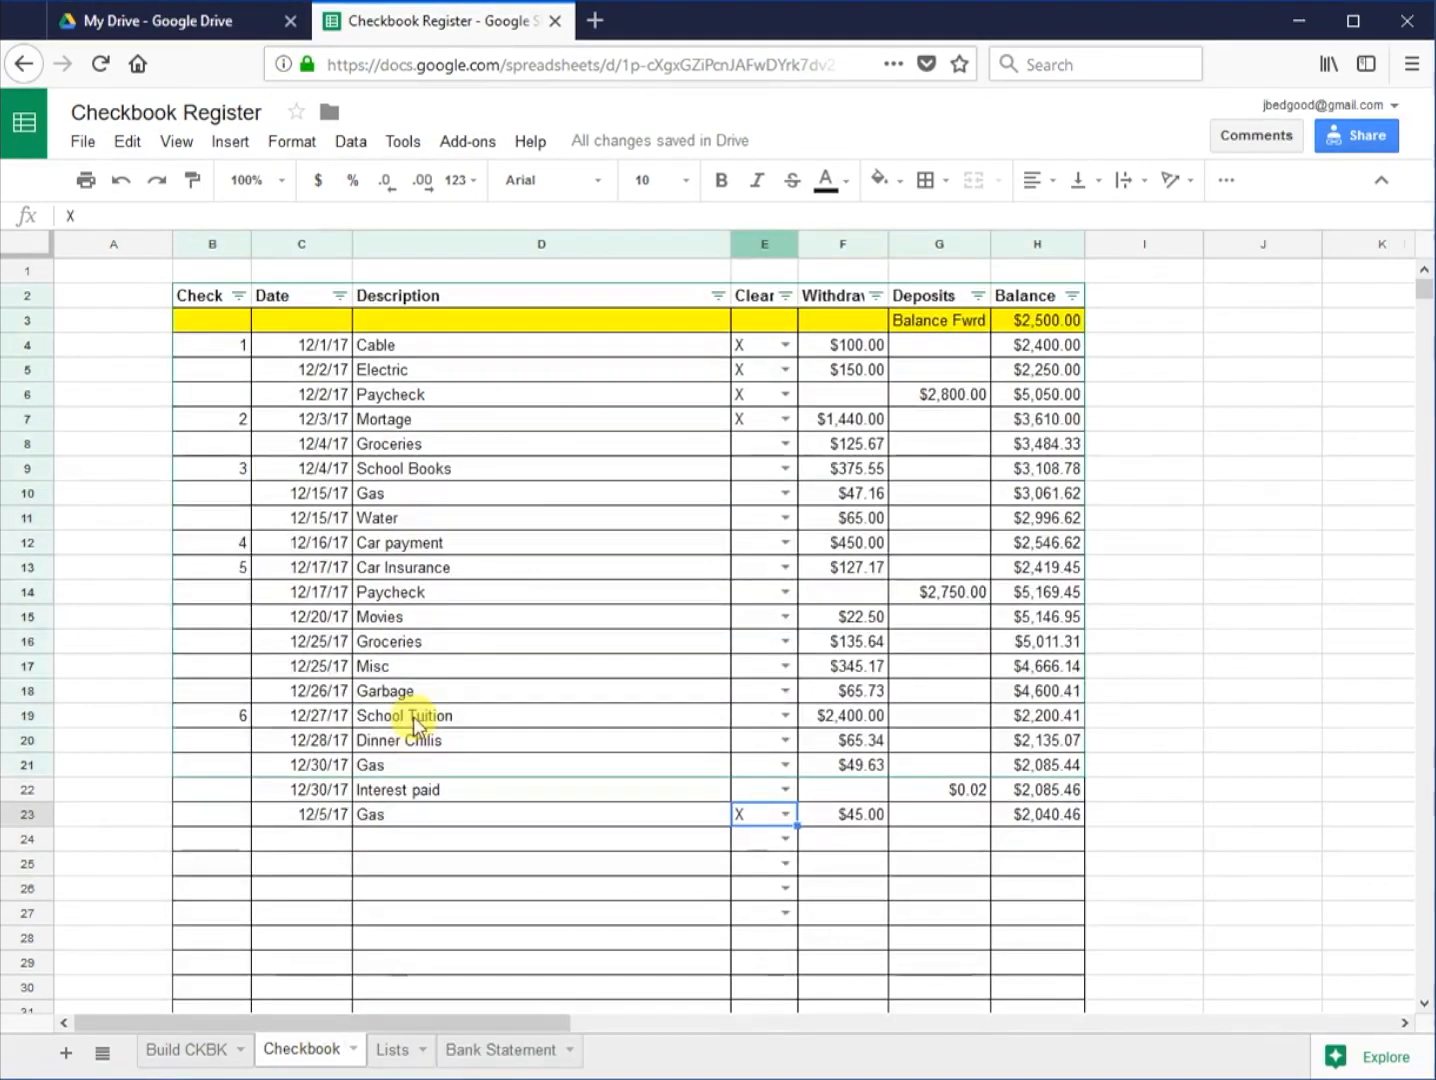
left_click(432, 441)
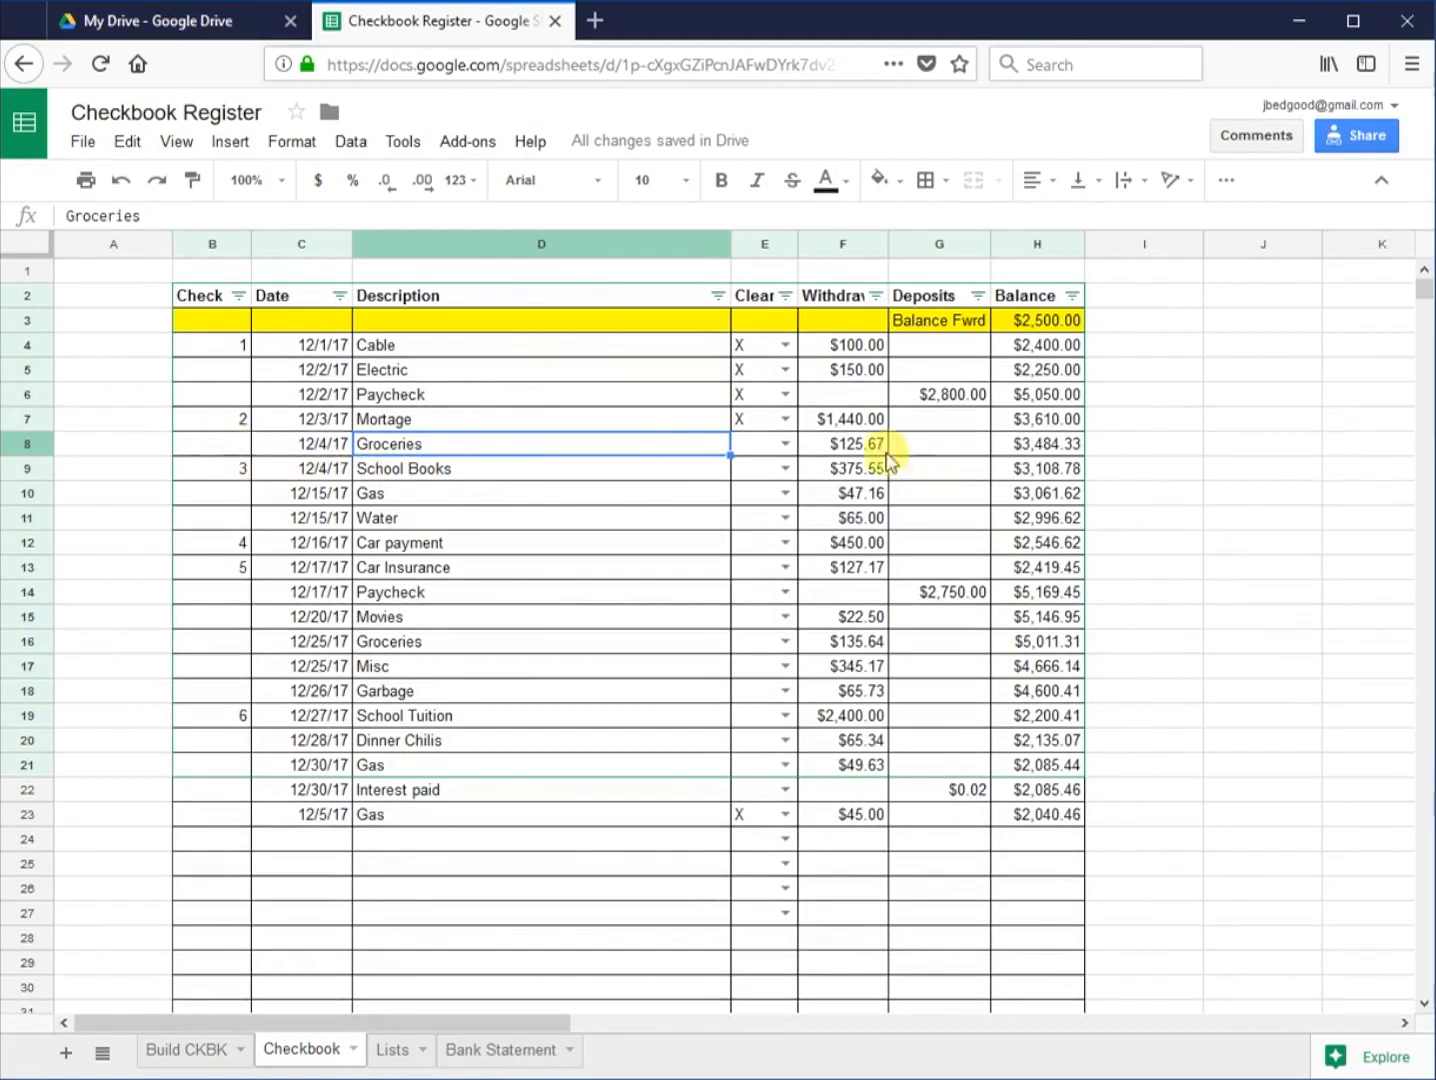
left_click(785, 443)
left_click(780, 476)
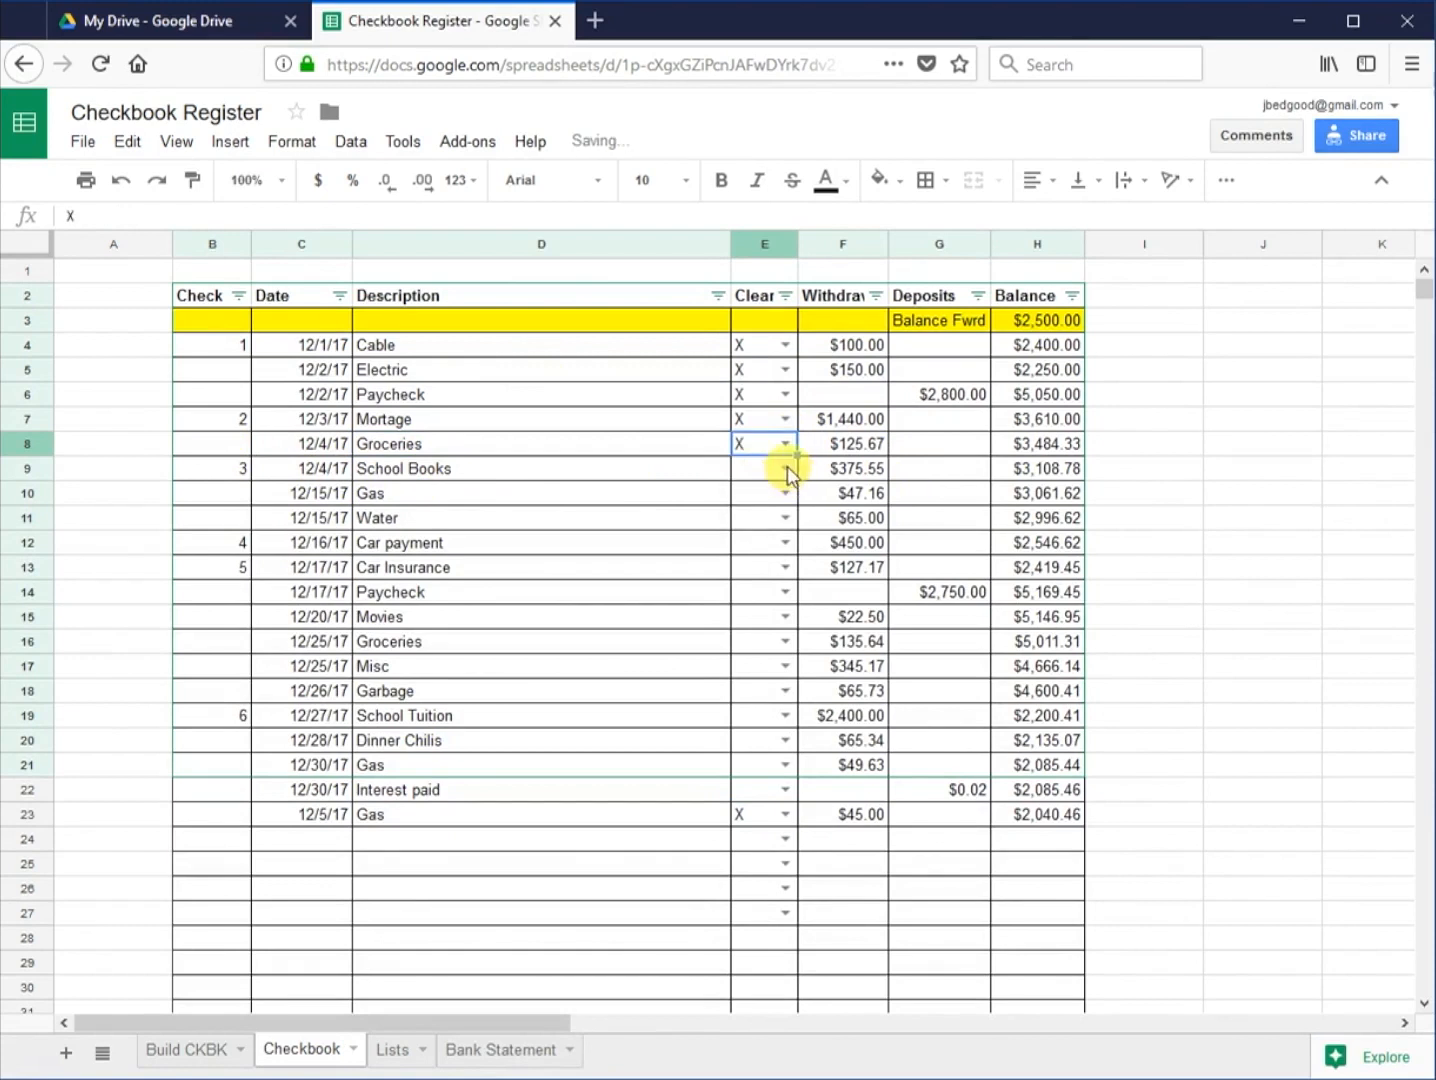
left_click(785, 468)
left_click(769, 497)
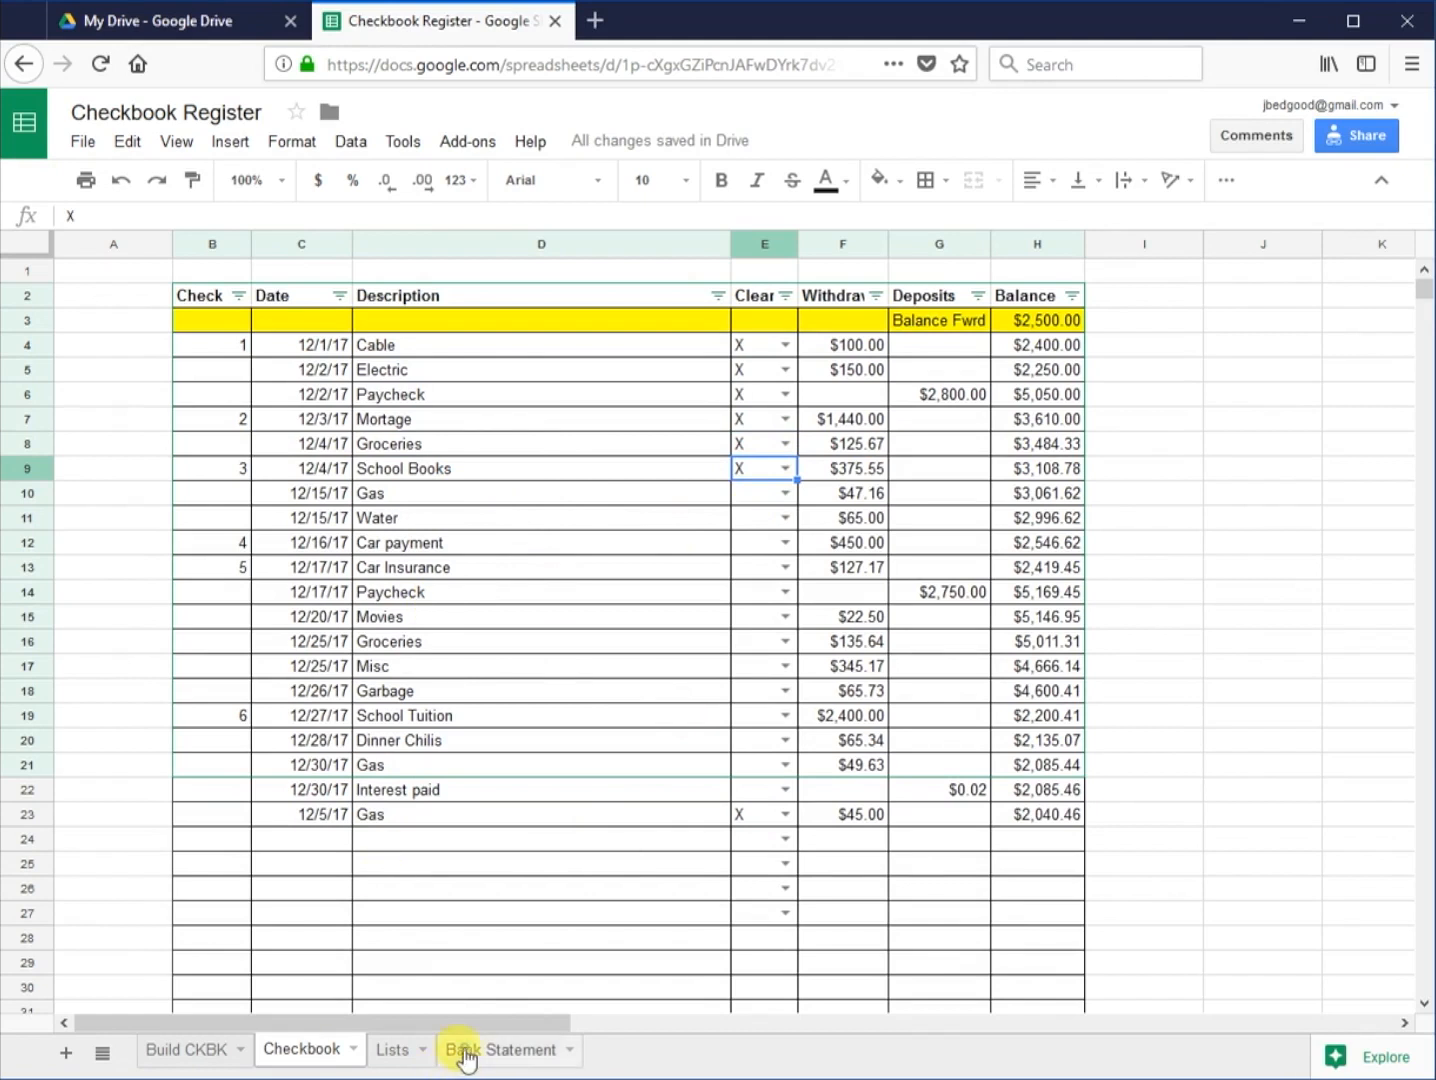
Step: Check the 12/15/17 Gas entry on the Bank Statement sheet and mark it X in the Checkbook's Cleared cell E10
left_click(465, 1052)
left_click(432, 543)
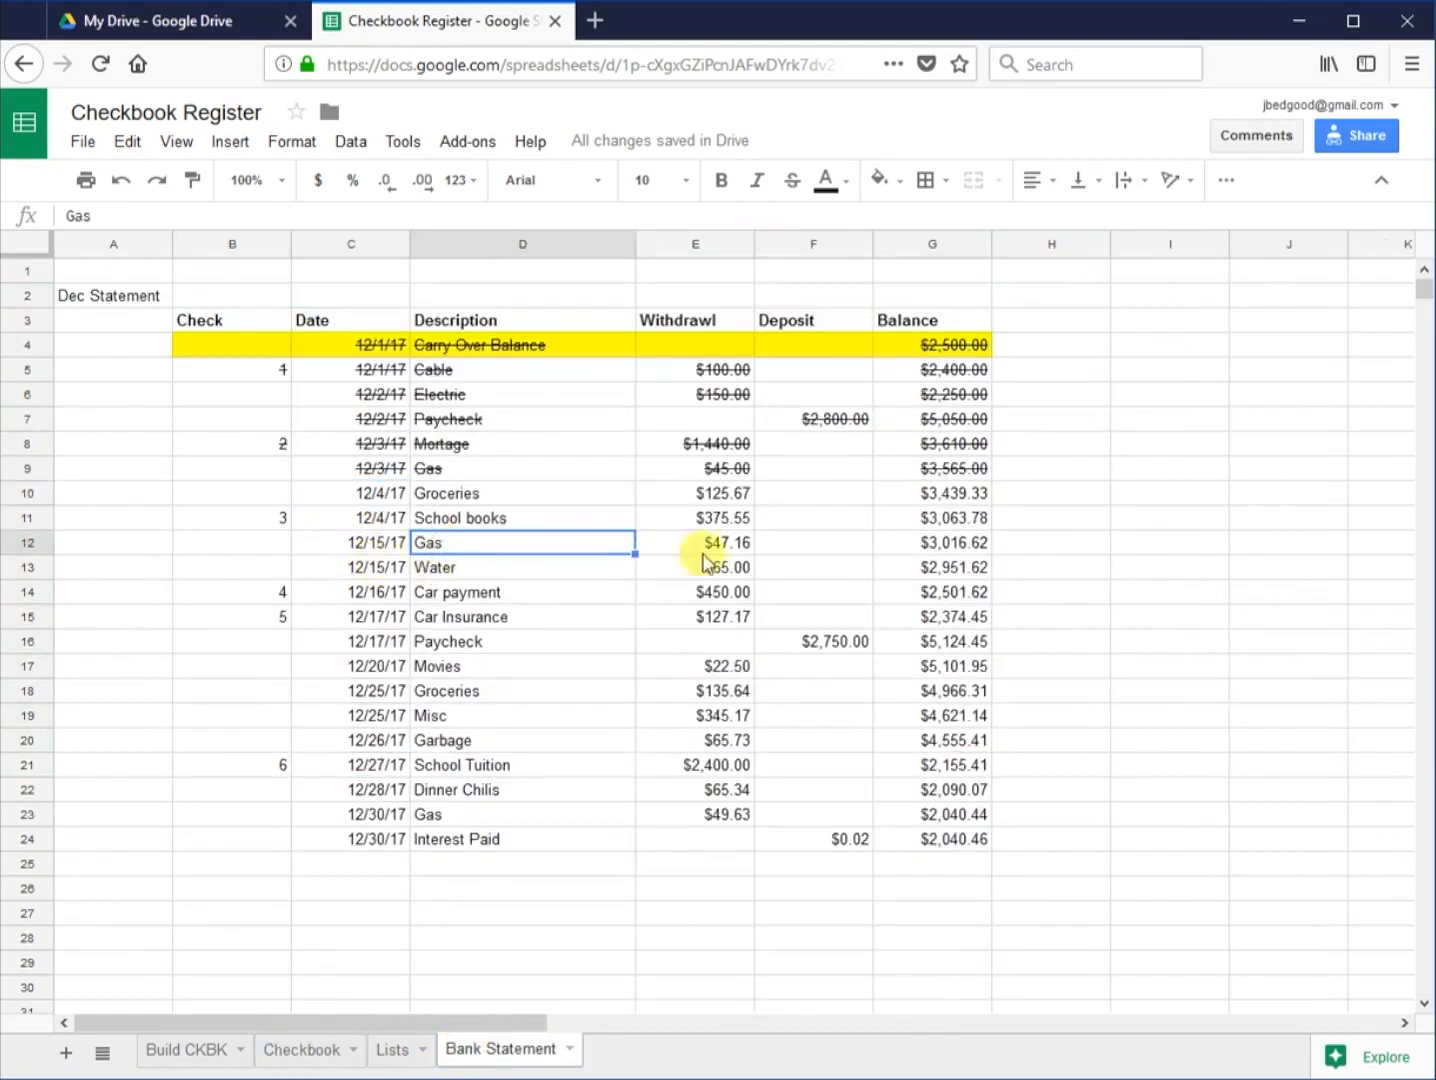
left_click(337, 1050)
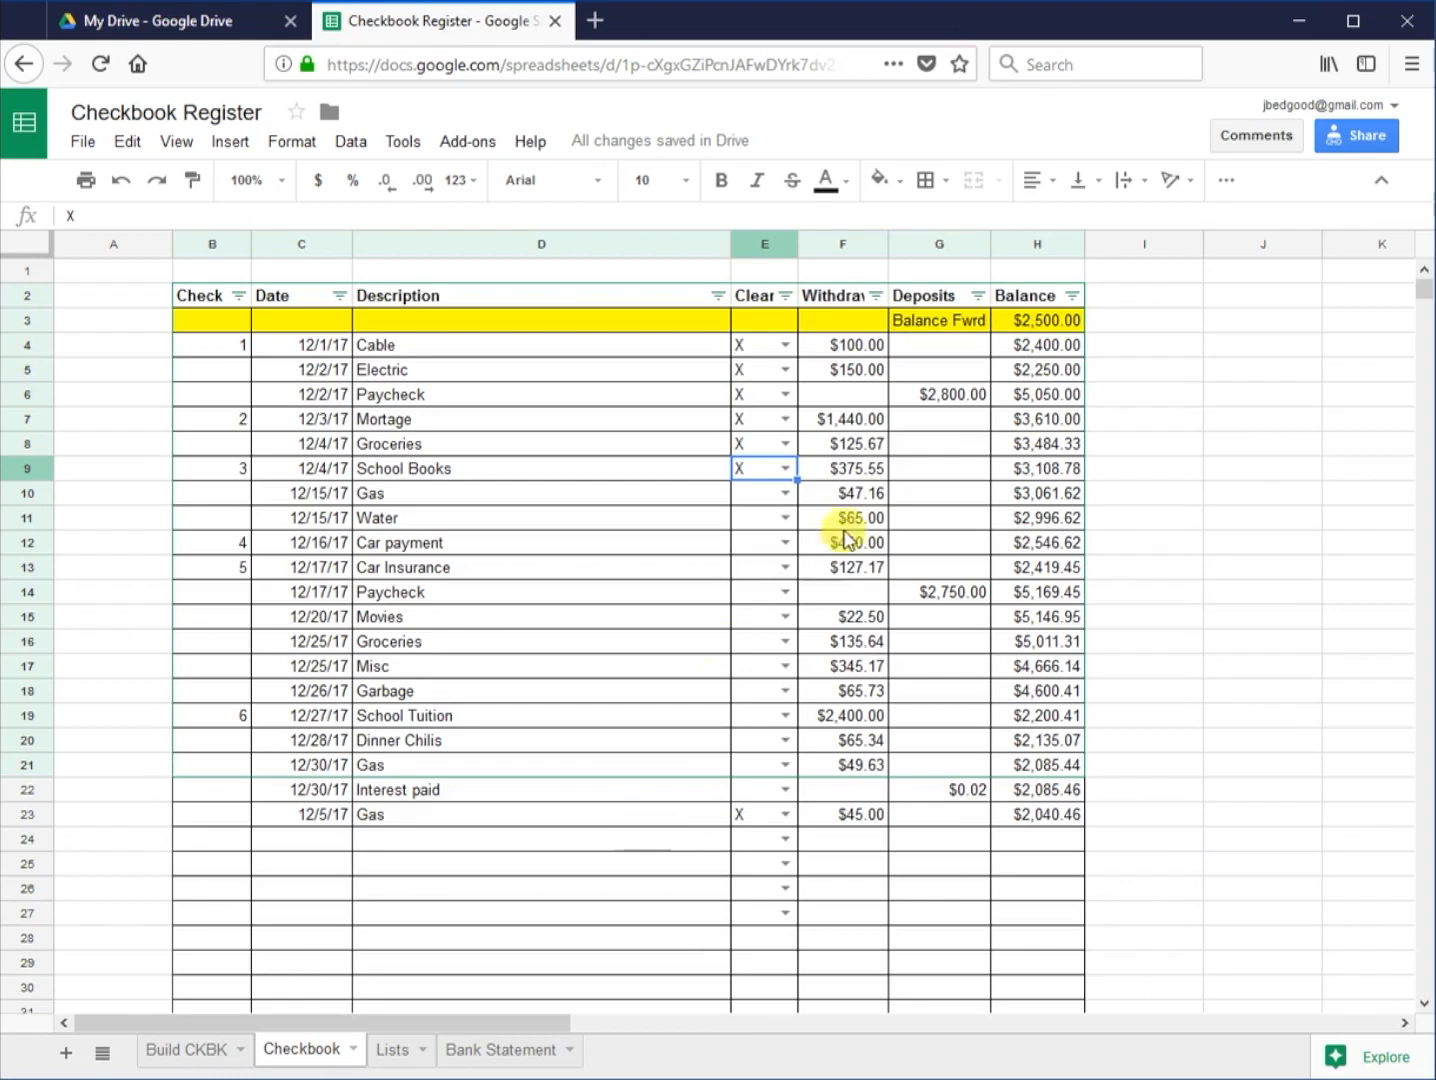
left_click(783, 492)
left_click(765, 530)
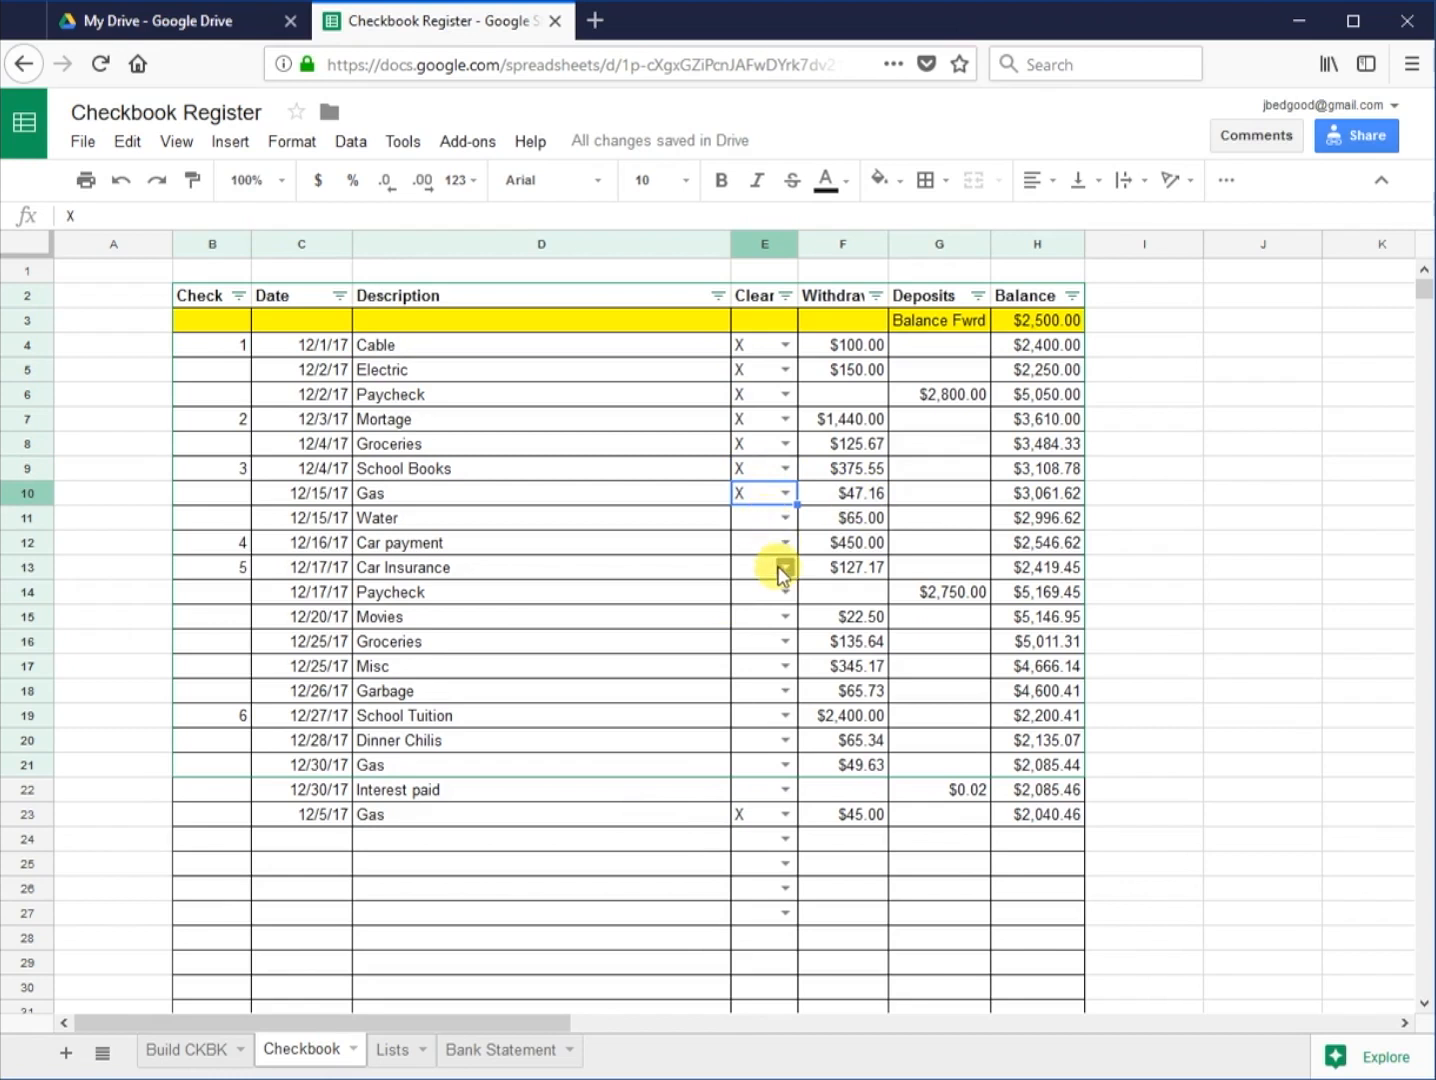
Step: Check the Water, Car payment and Car Insurance withdrawals, E13:E15, on the Bank Statement sheet
left_click(498, 1052)
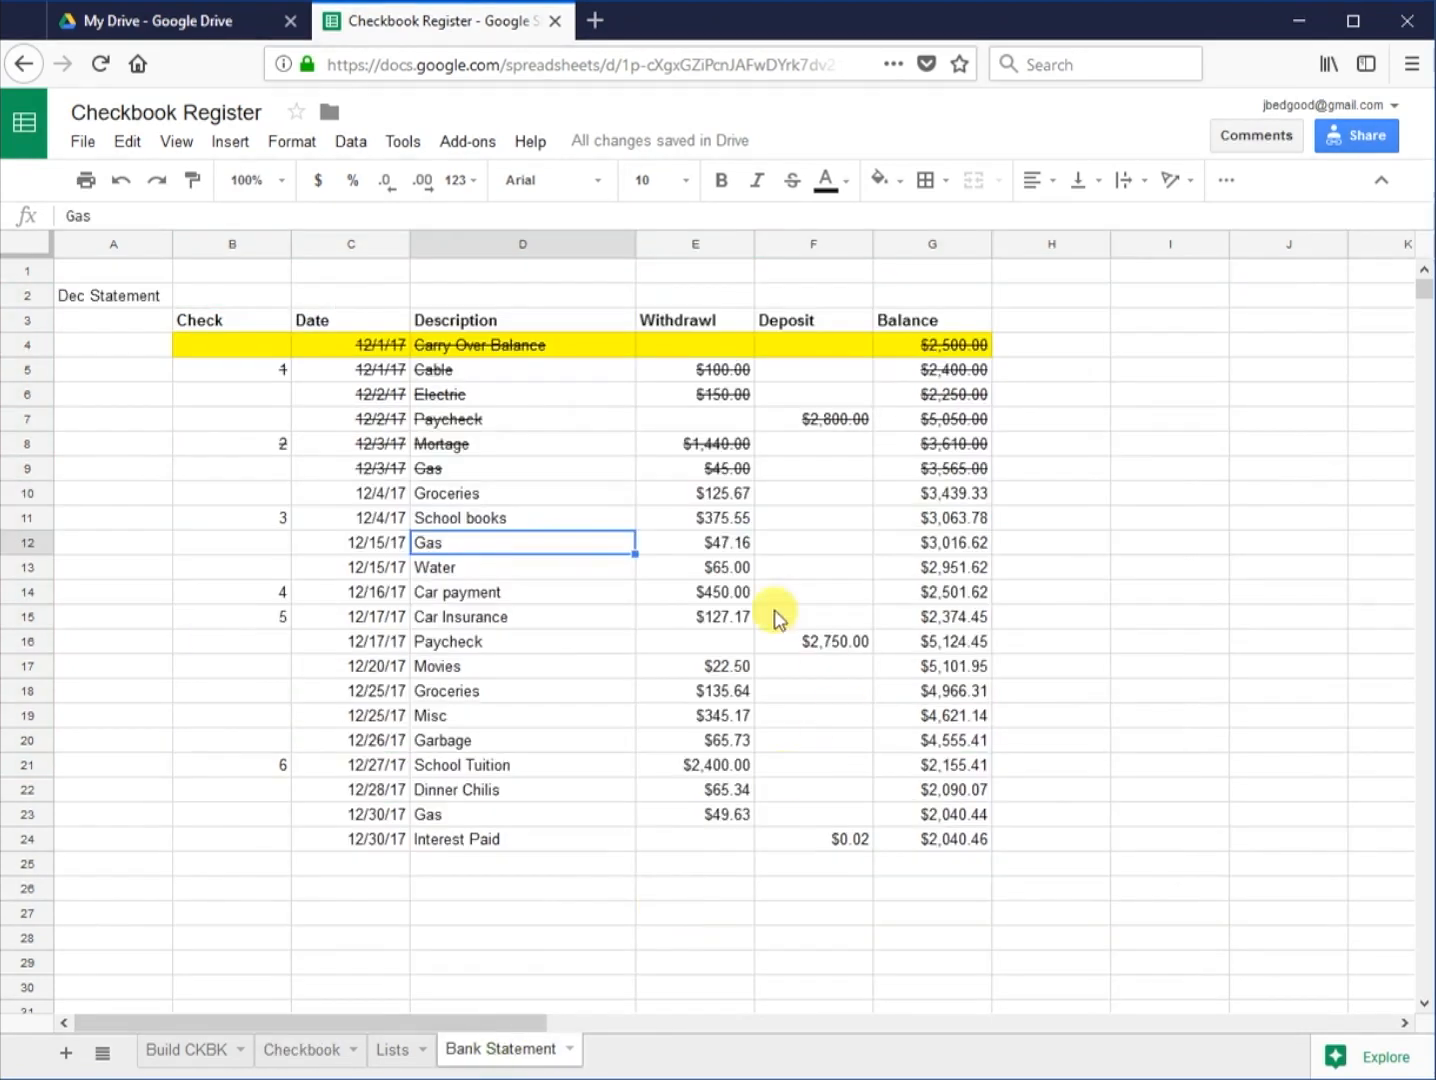
left_click(740, 570)
left_click(737, 590)
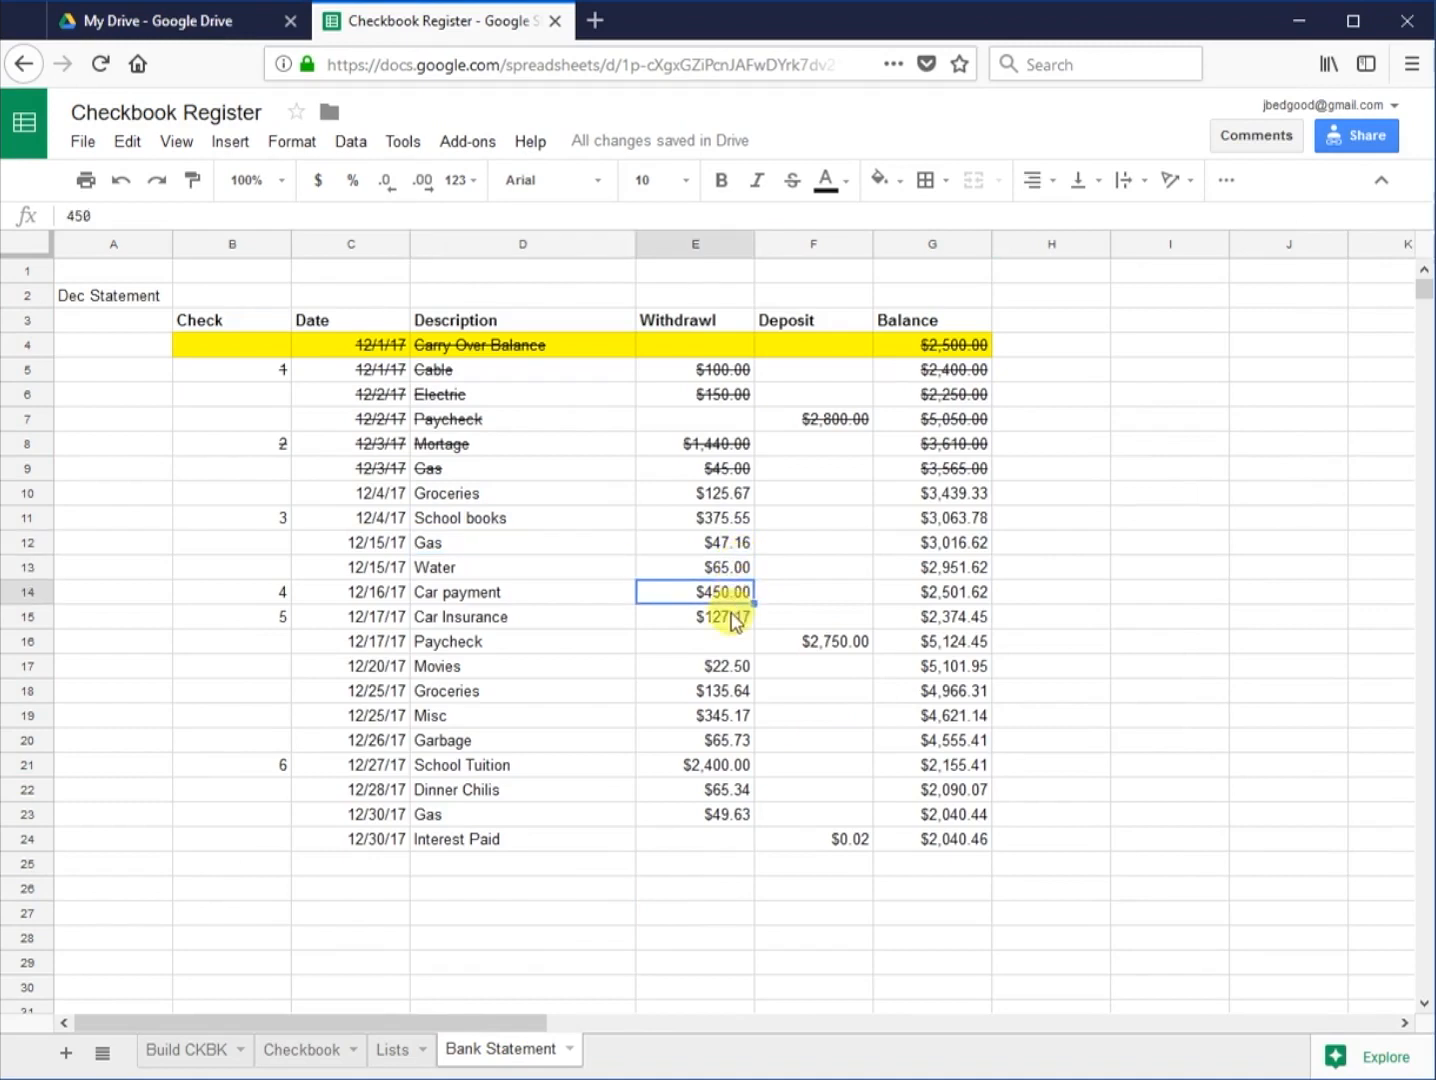
left_click(737, 616)
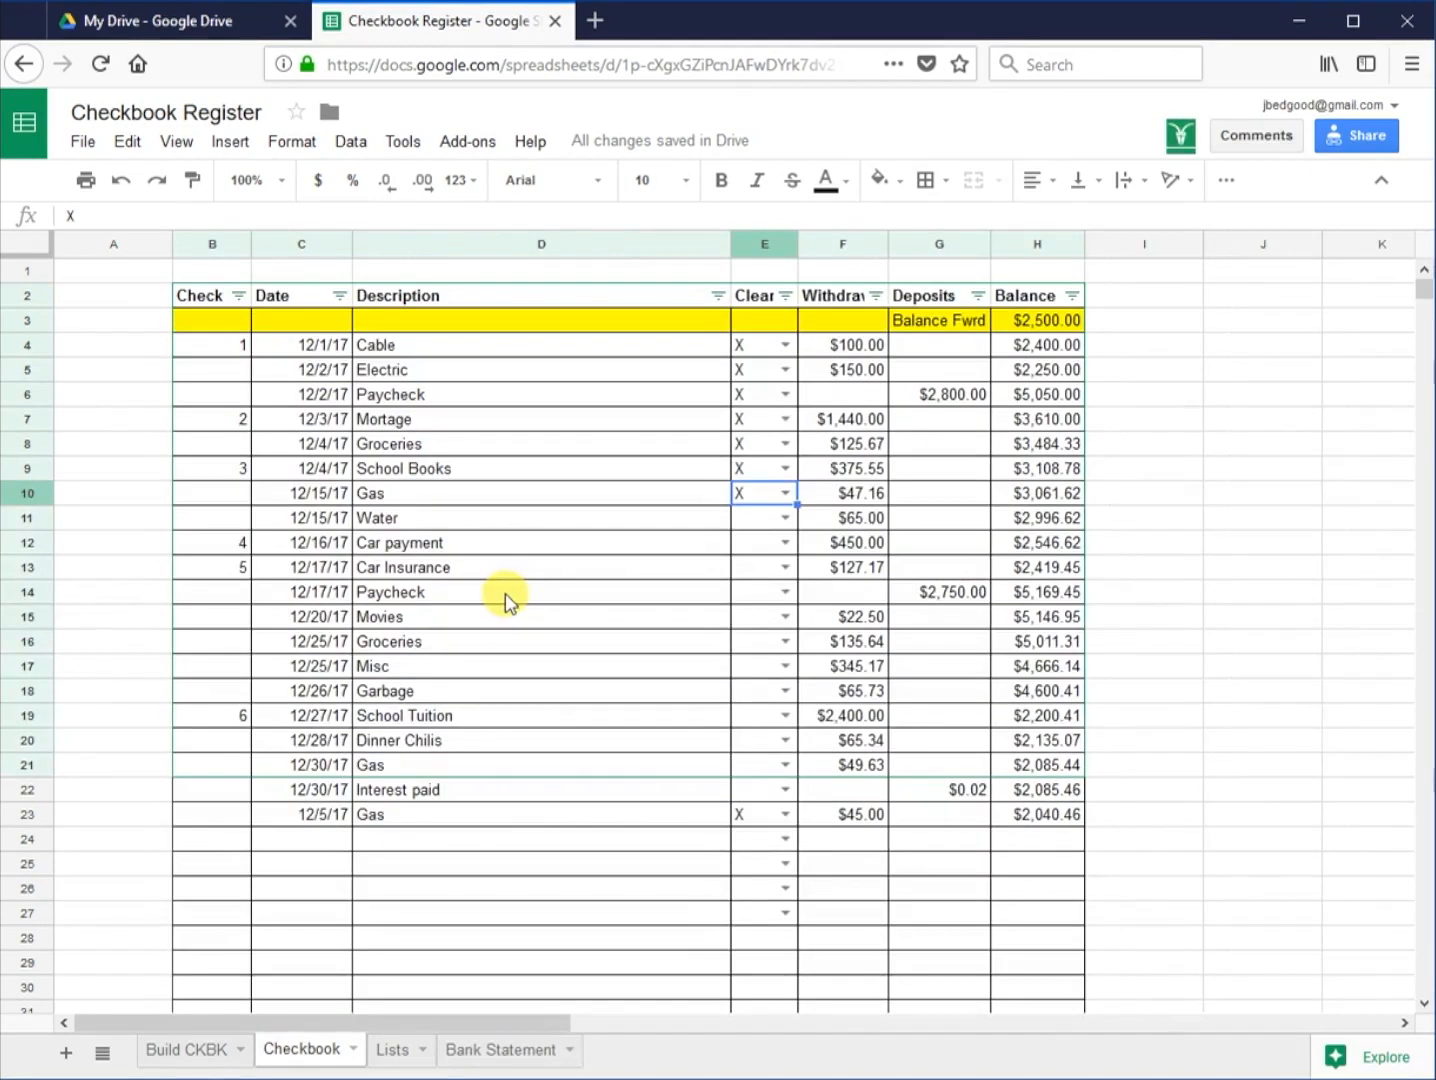
Step: Mark Water, Car payment and Car Insurance as X in the Checkbook's Cleared cells E11:E13
left_click(785, 517)
left_click(758, 553)
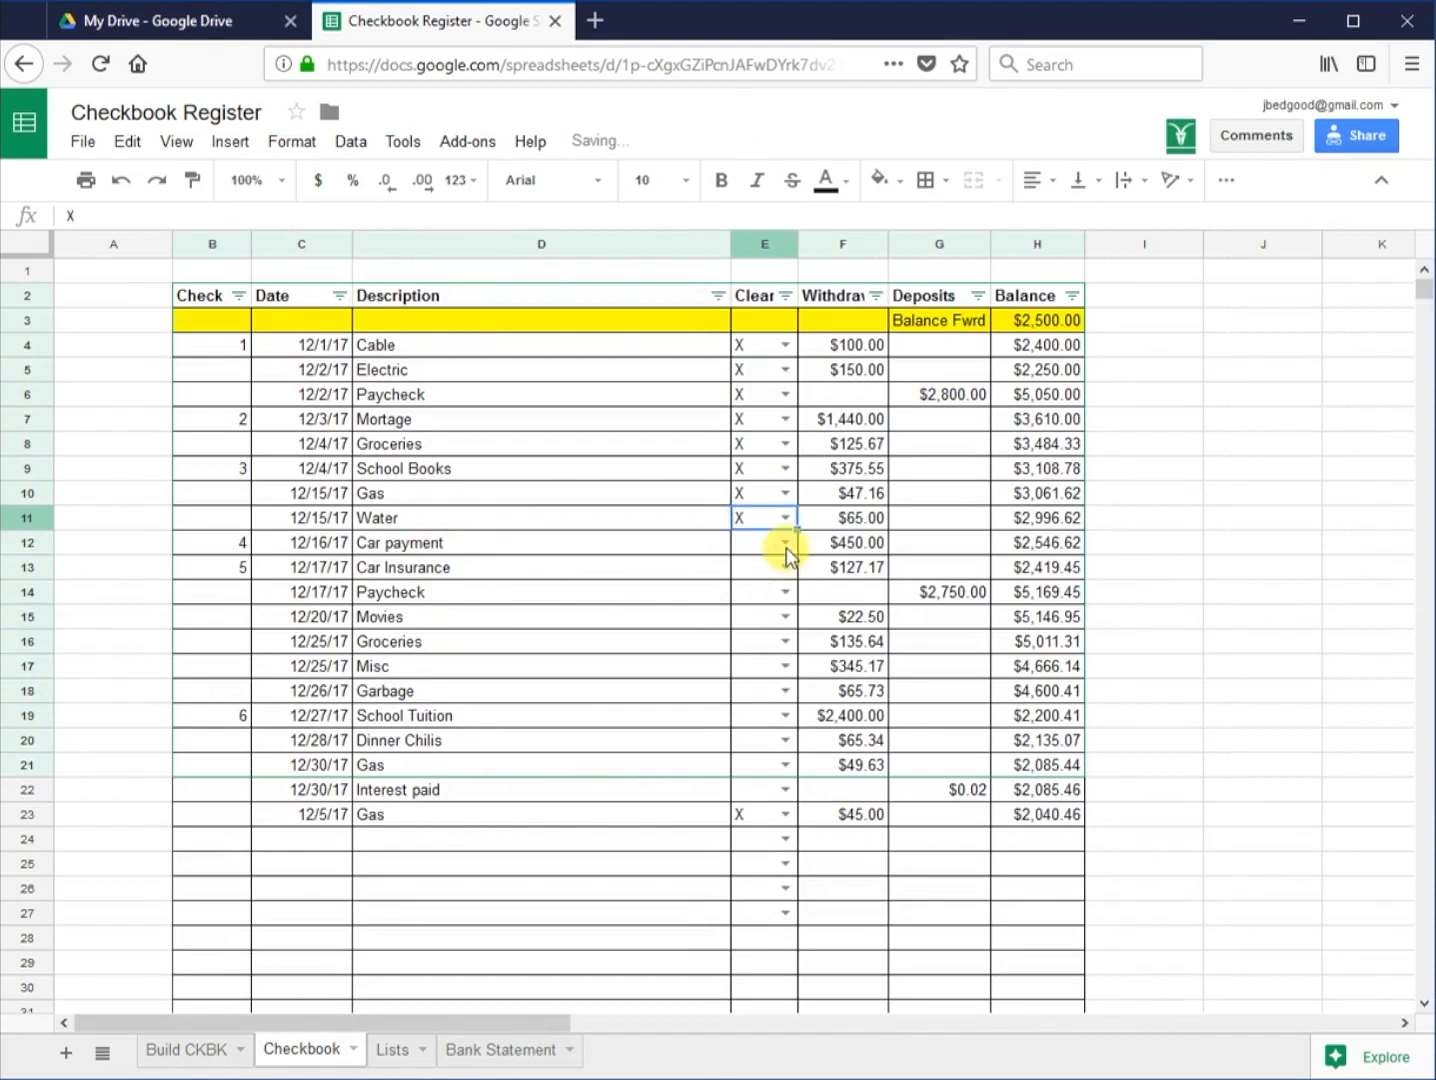
left_click(784, 543)
left_click(762, 577)
left_click(784, 567)
left_click(750, 600)
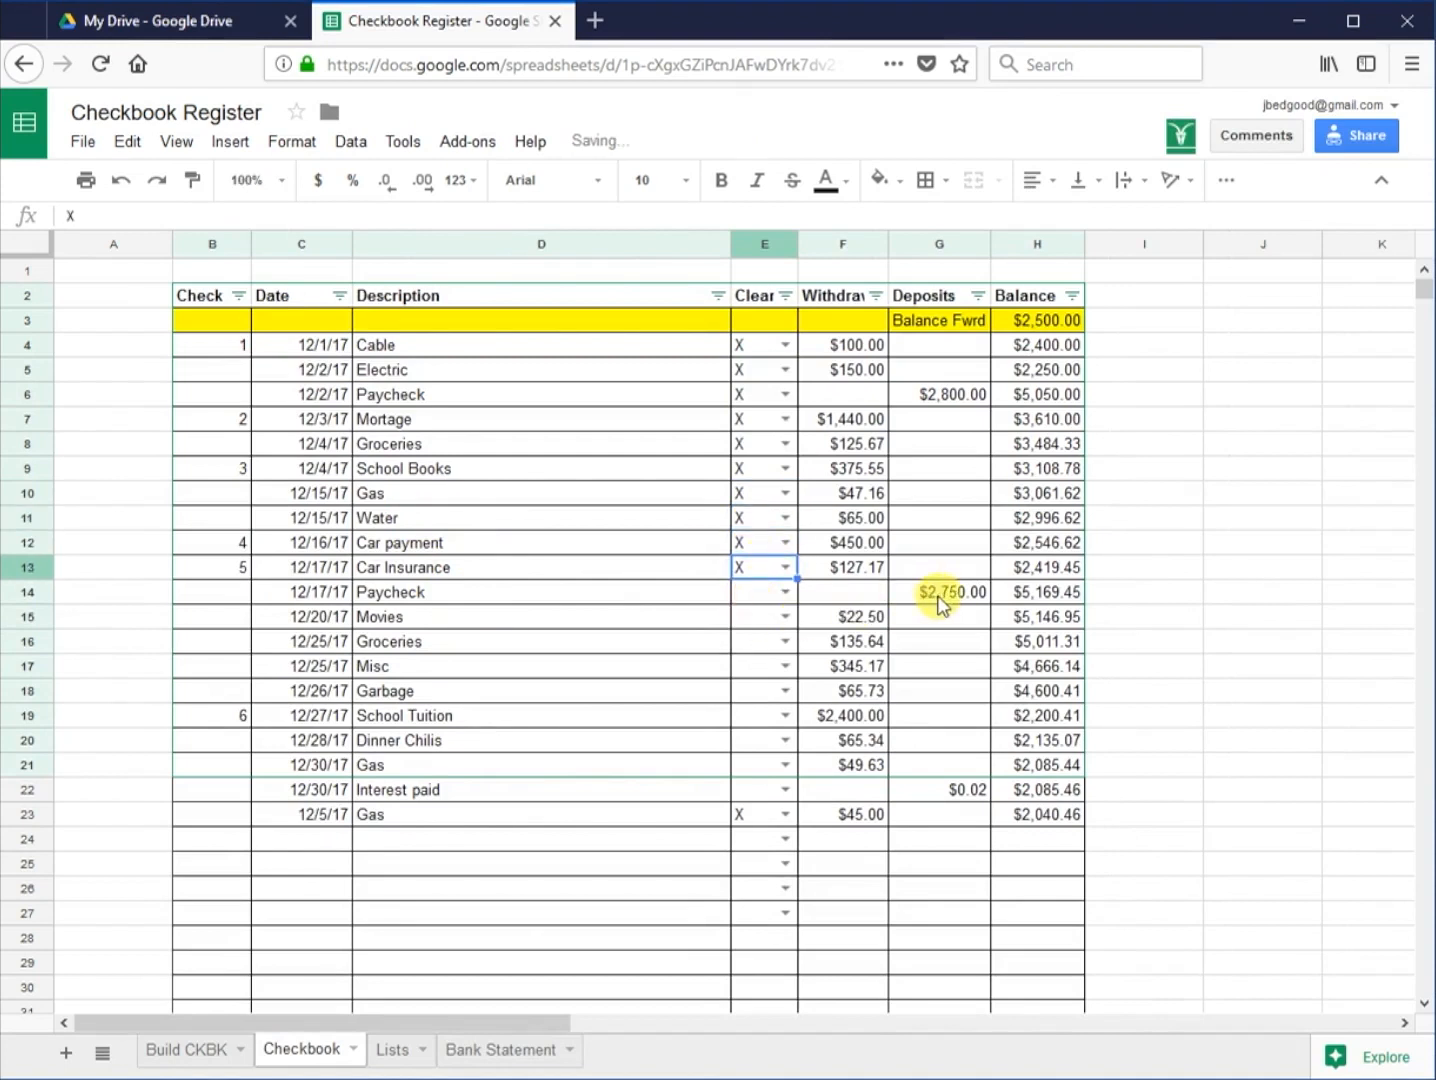
Step: Check the 12/17/17 Paycheck deposit on the Bank Statement sheet and mark it X in the Checkbook's Cleared cell E14
left_click(497, 1052)
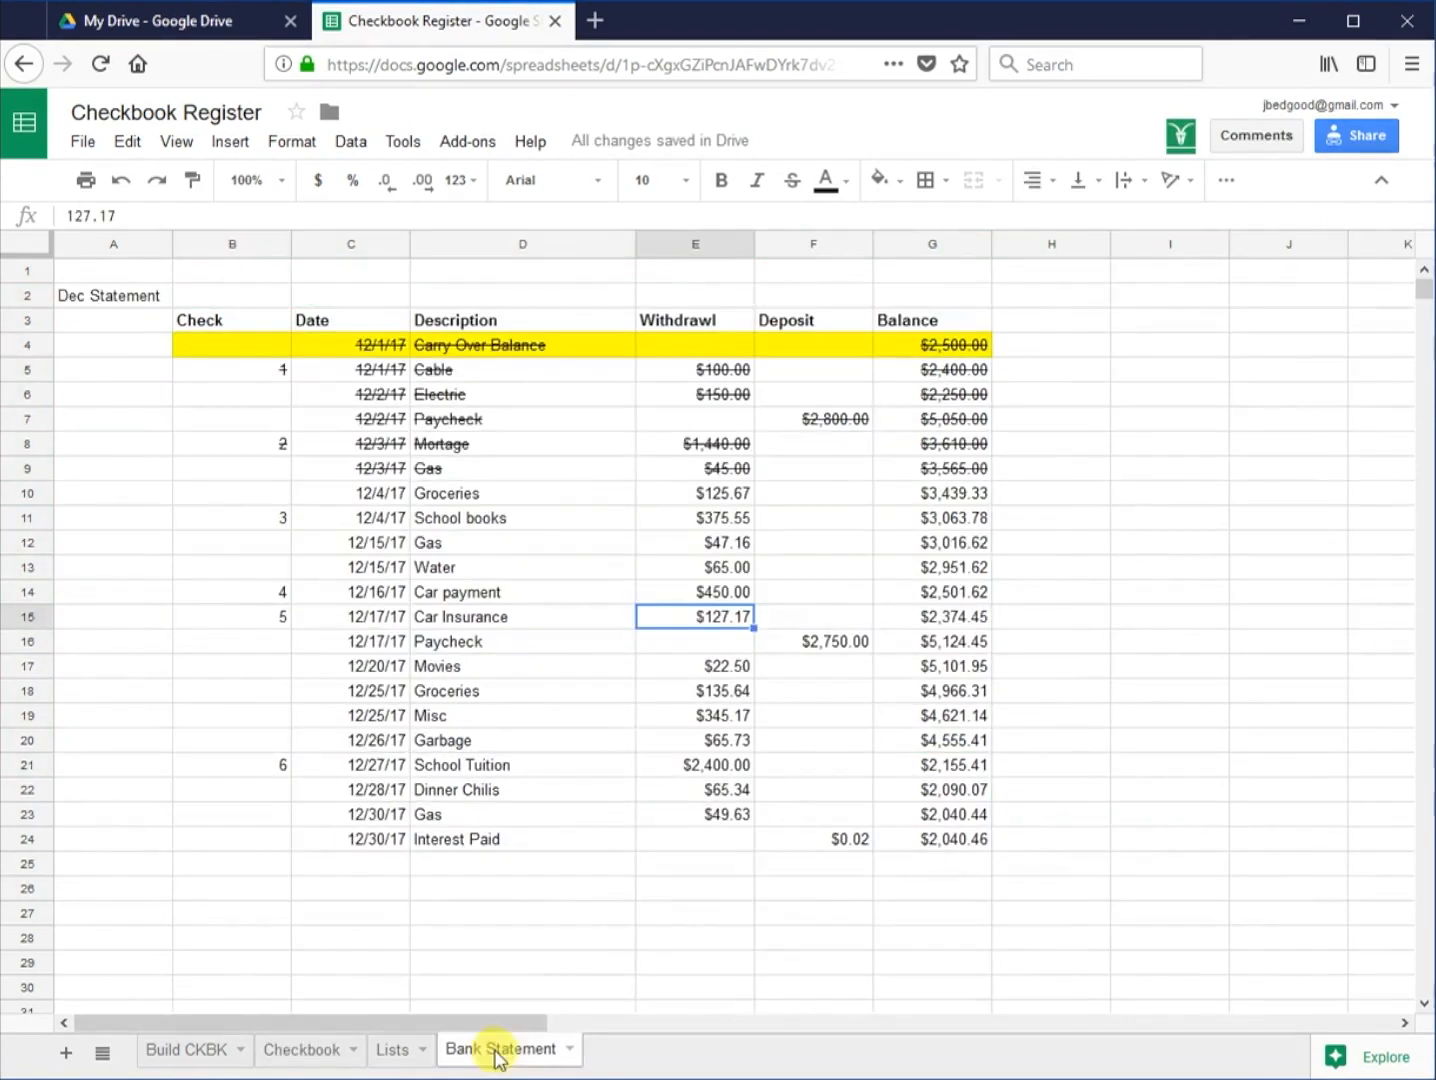
left_click(820, 641)
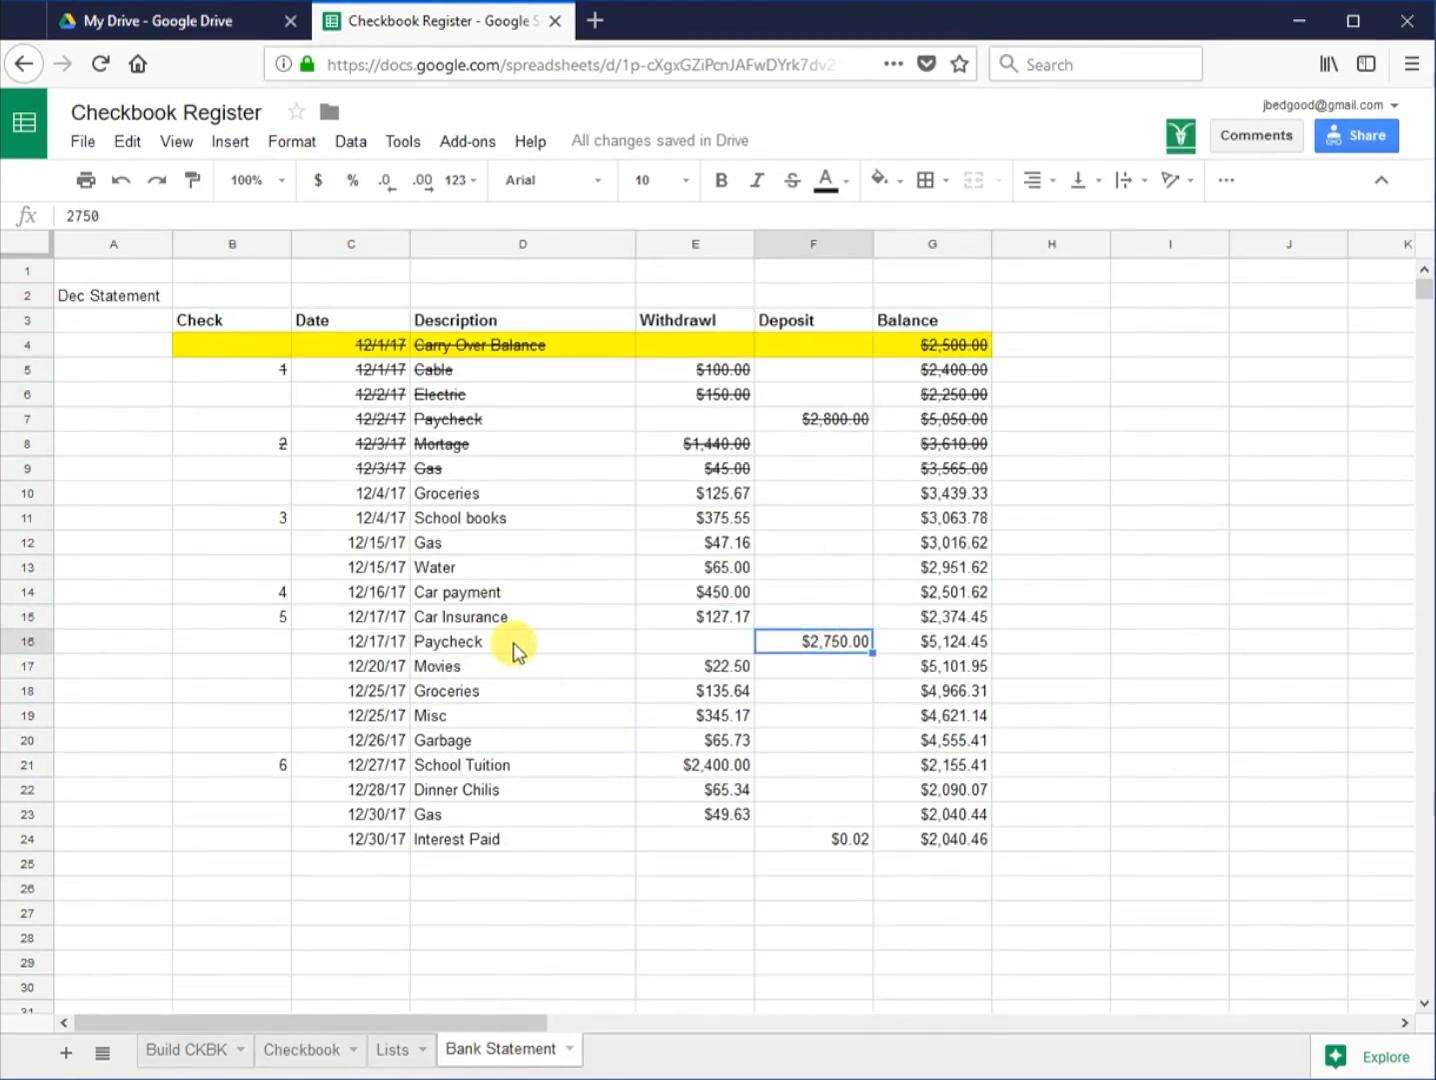
left_click(292, 1052)
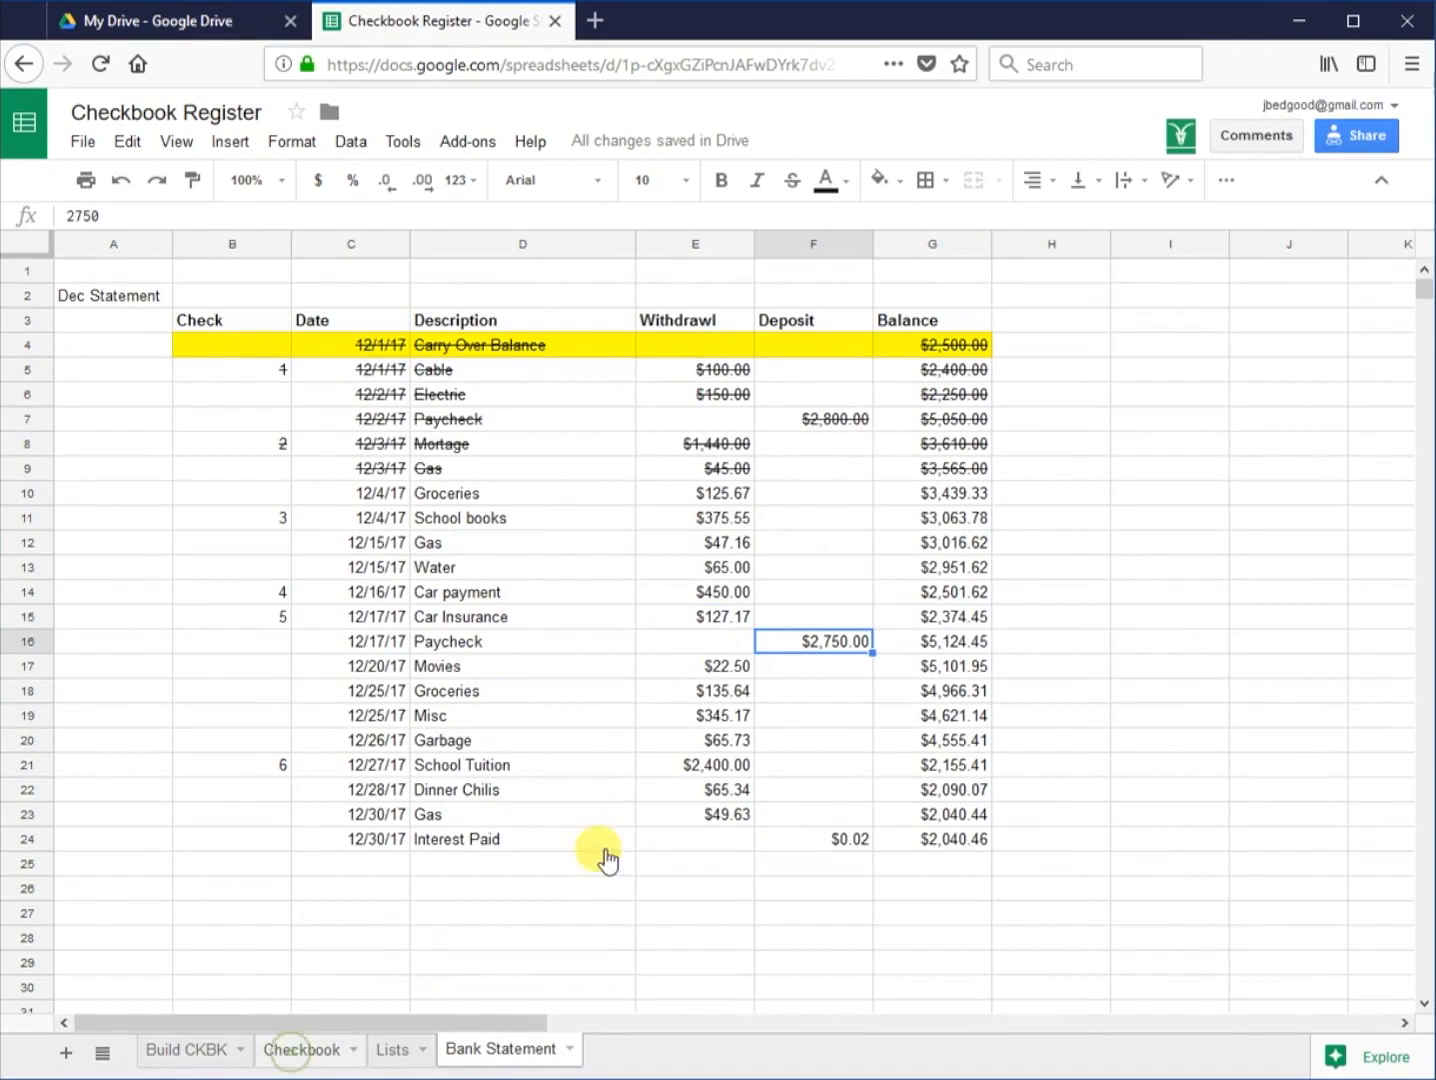
left_click(786, 593)
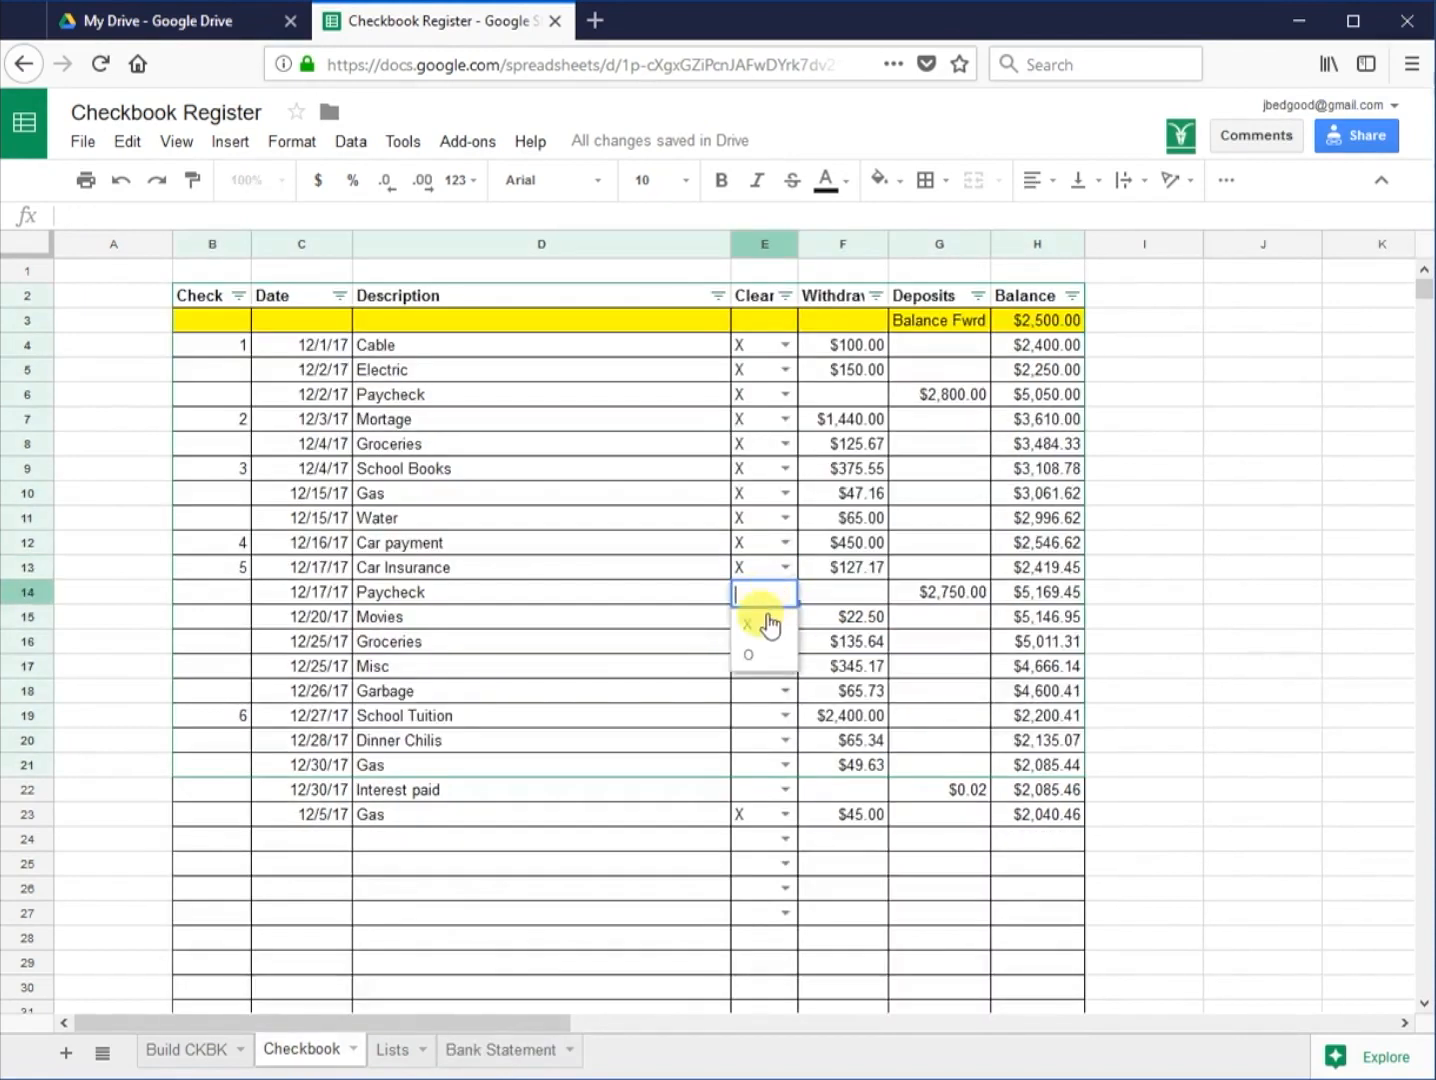
left_click(766, 626)
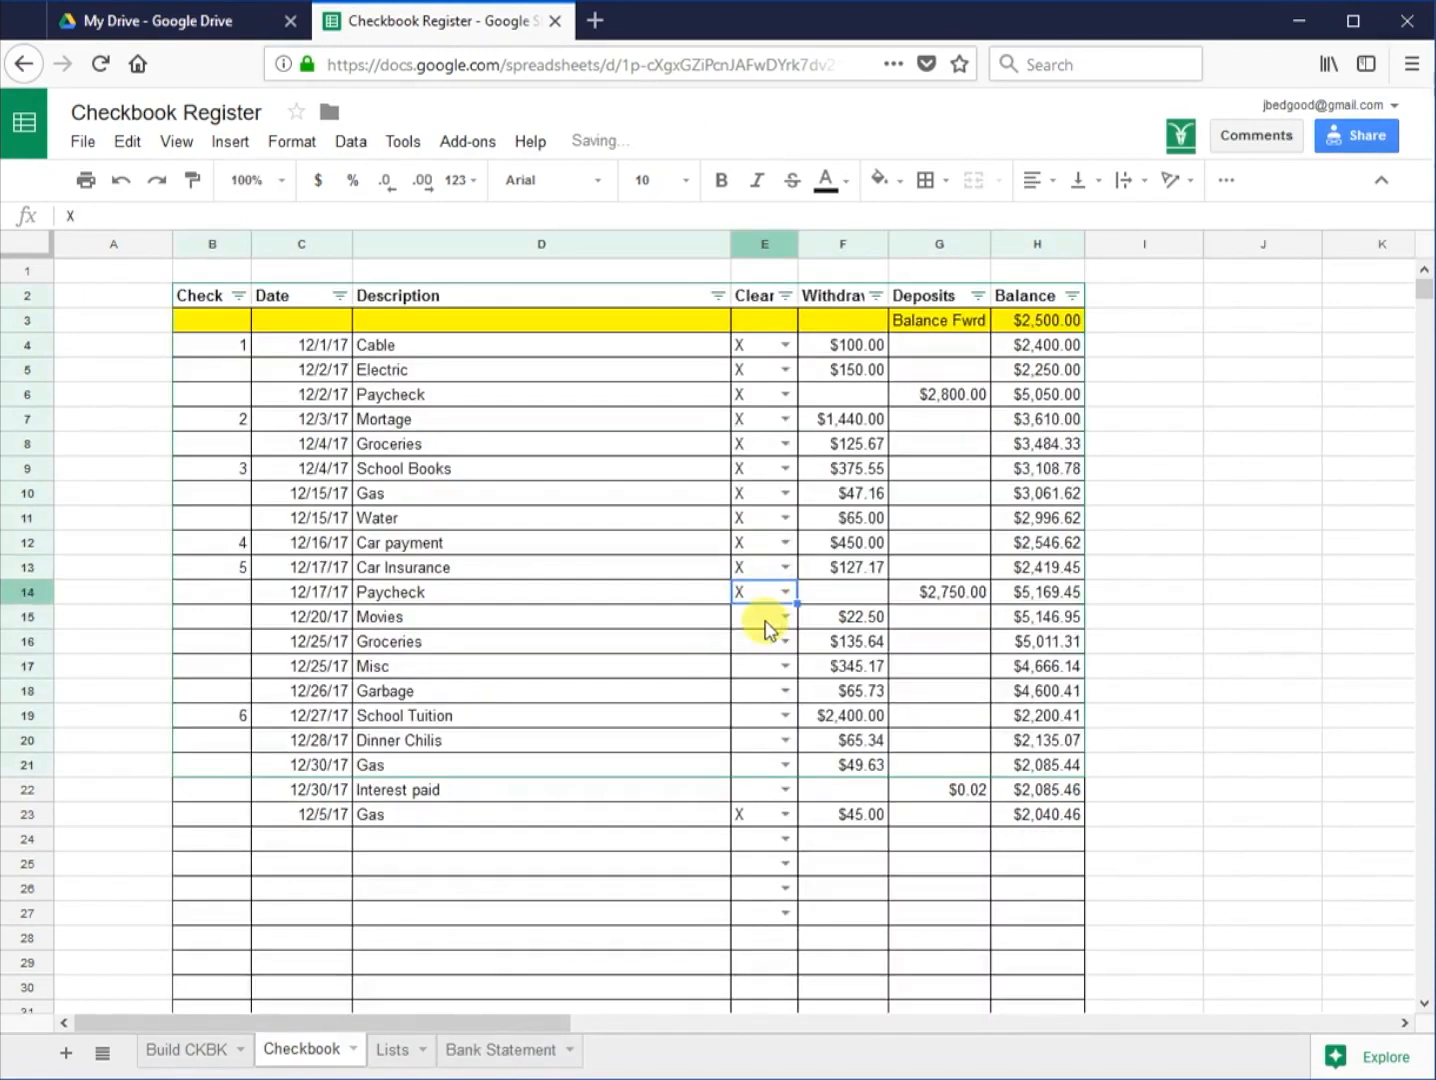
Step: Strike through the Groceries to Paycheck rows, B10:G16, on the Bank Statement sheet
left_click(515, 1050)
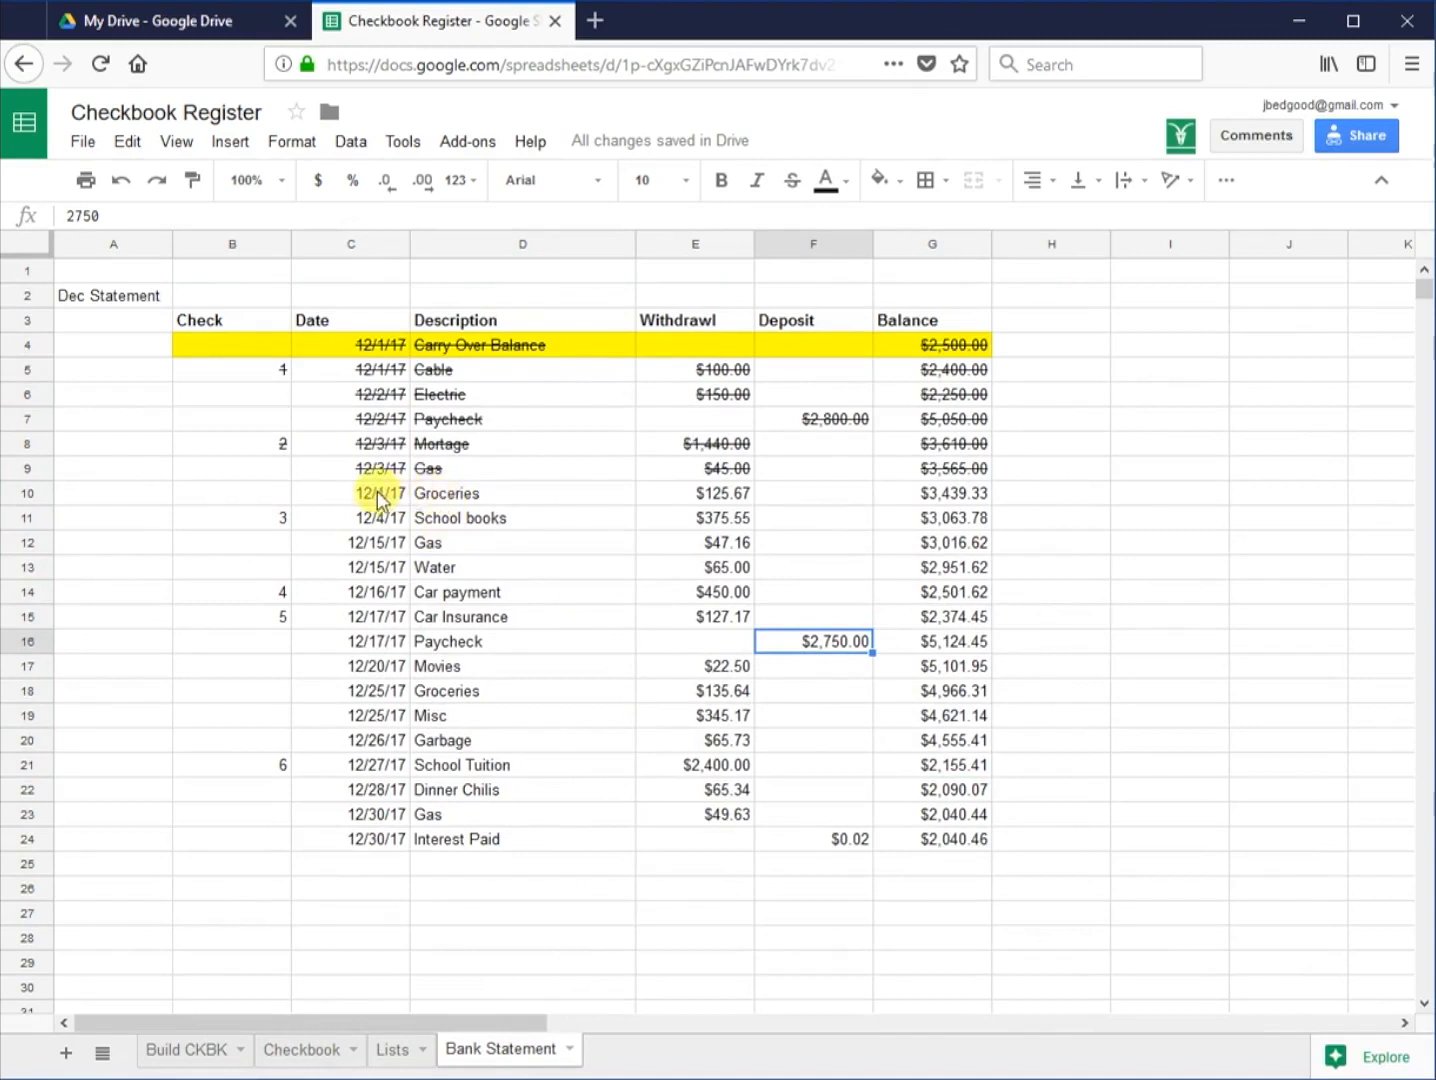
mouse_move(283, 497)
left_mouse_down()
mouse_move(923, 558)
mouse_move(966, 640)
left_mouse_up()
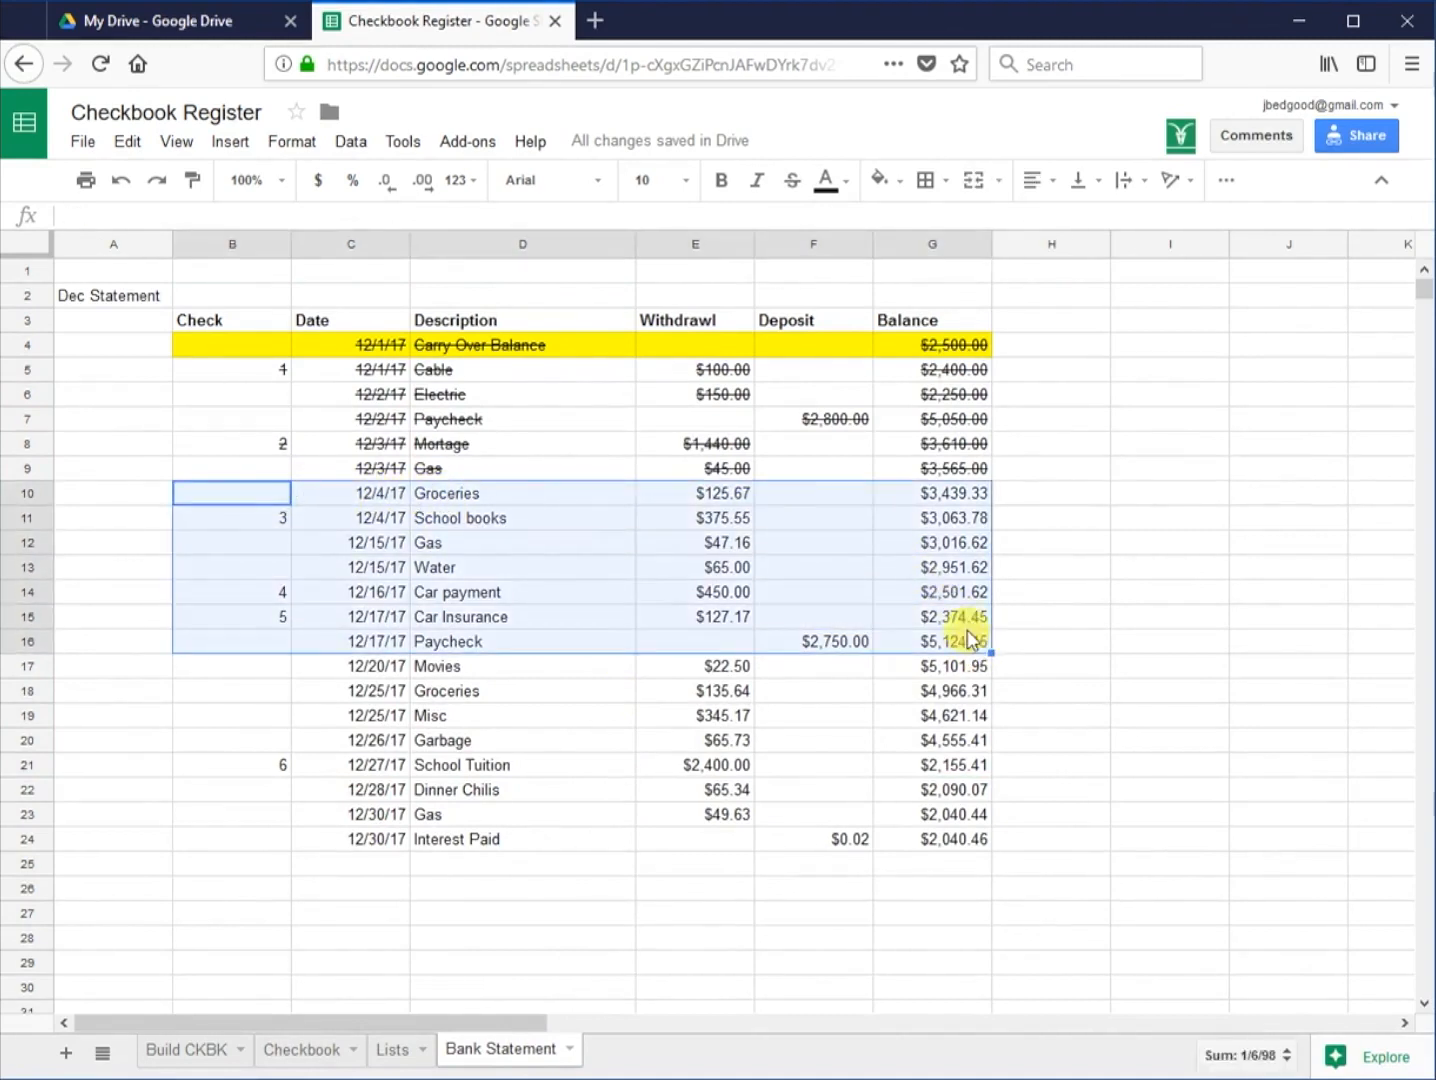
left_click(799, 186)
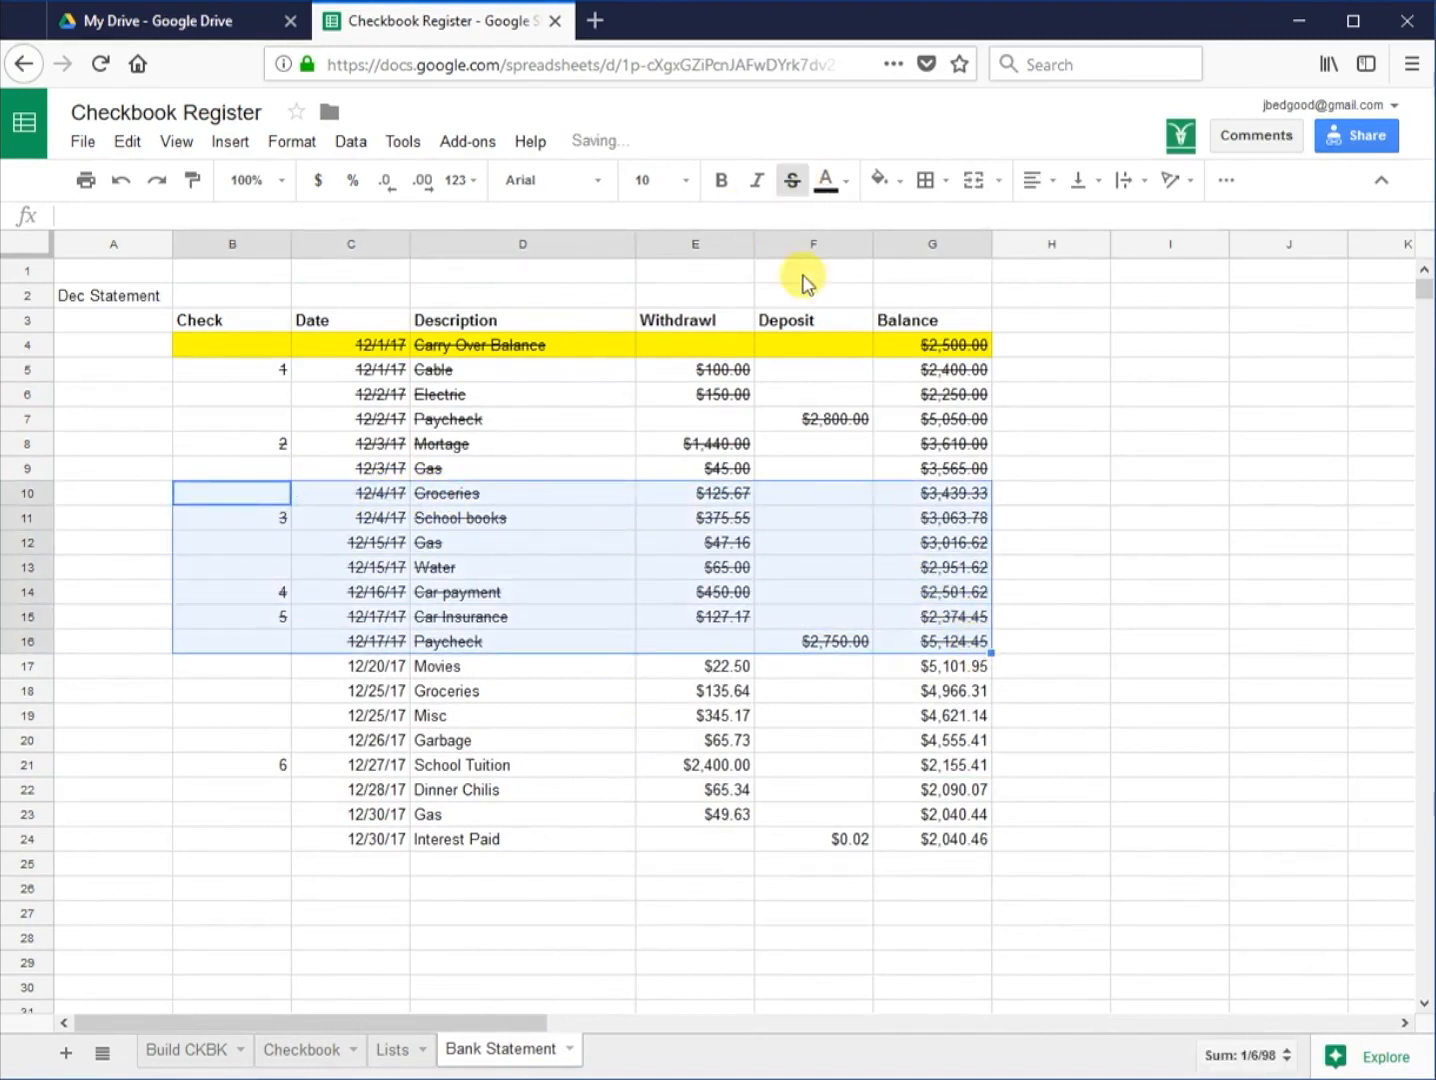
Step: Check the statement's 12/20/17 Movies entry and mark Movies, Groceries and Misc as X in the Checkbook's Cleared cells E15:E17
left_click(731, 668)
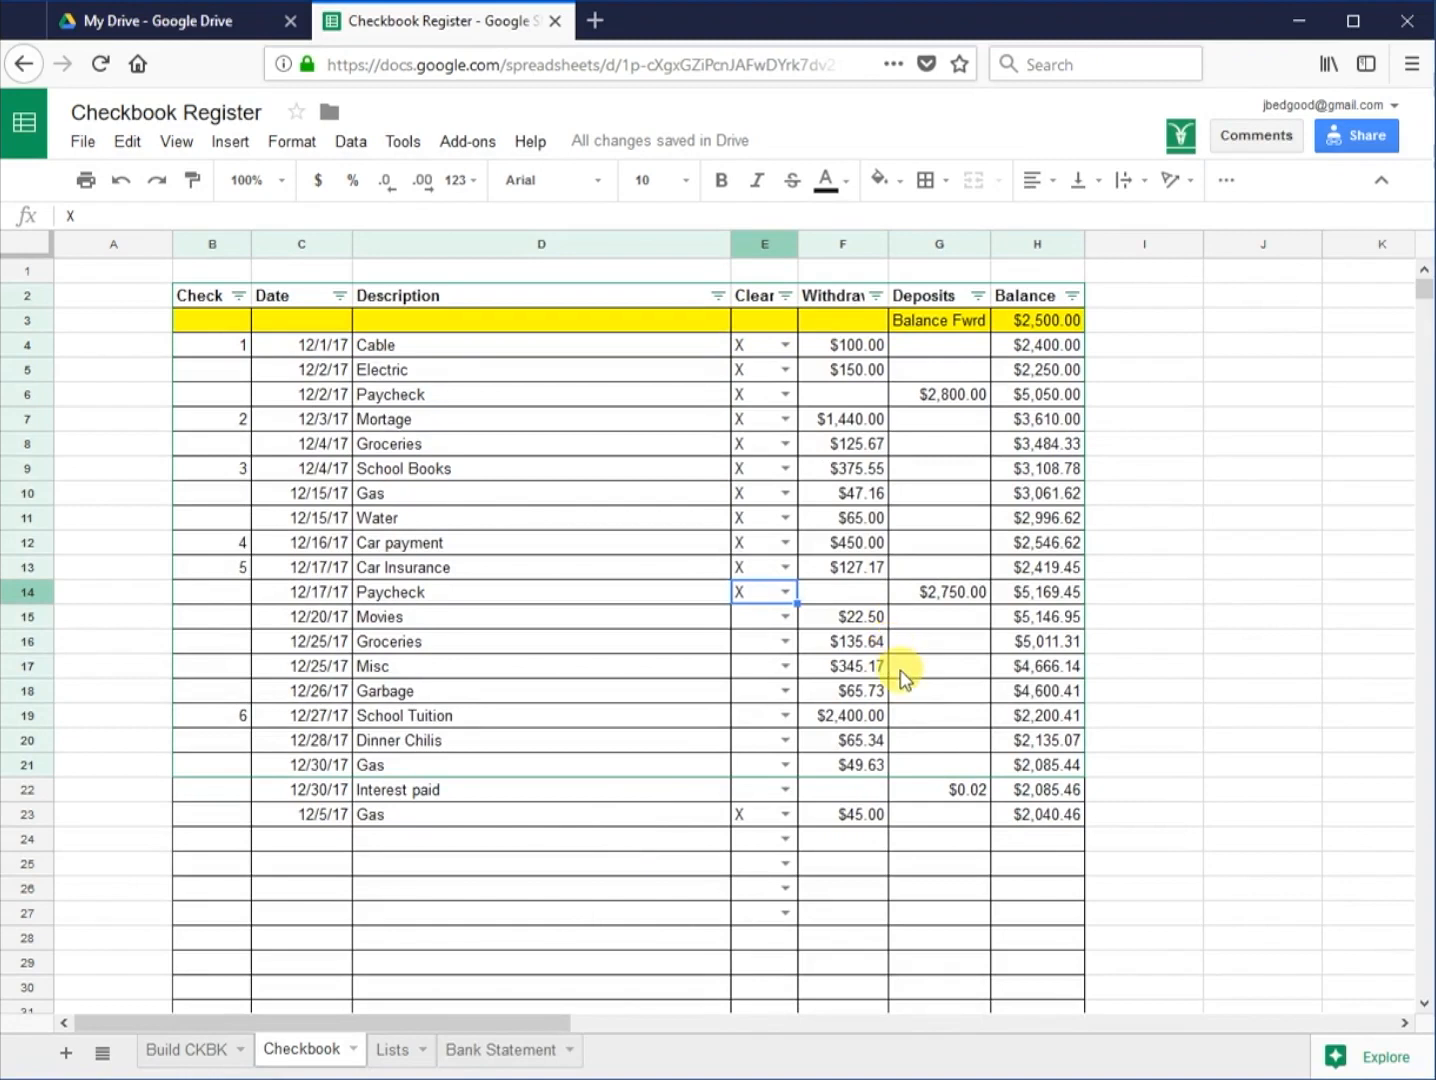
left_click(786, 617)
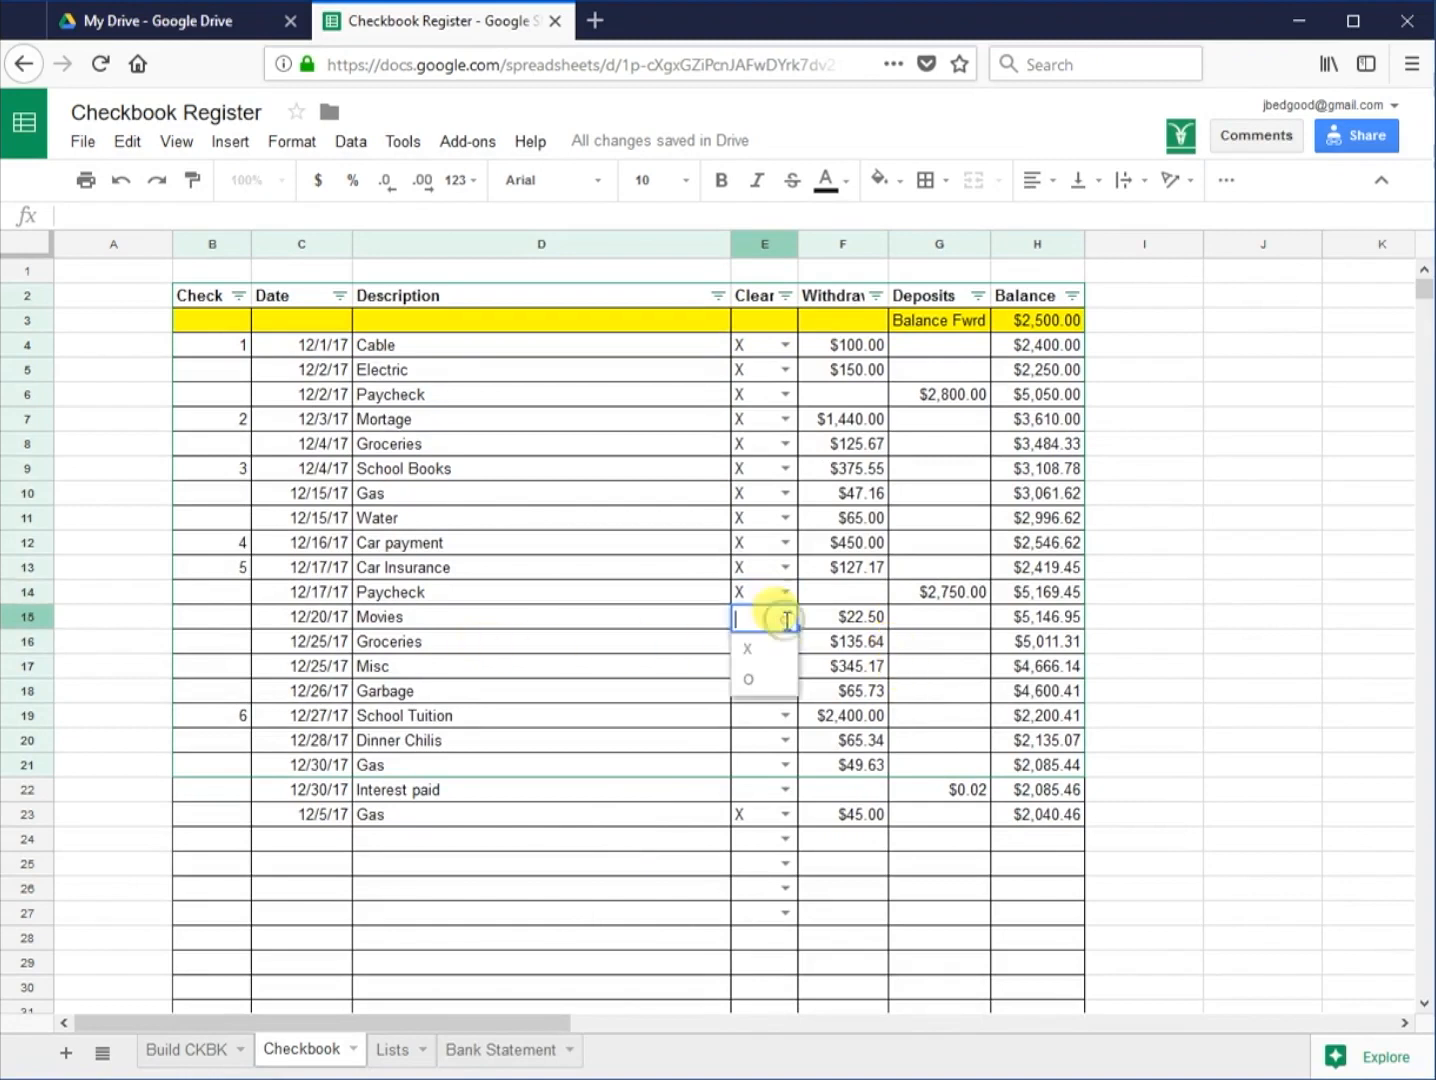
left_click(778, 649)
left_click(780, 641)
left_click(762, 673)
left_click(782, 666)
left_click(760, 697)
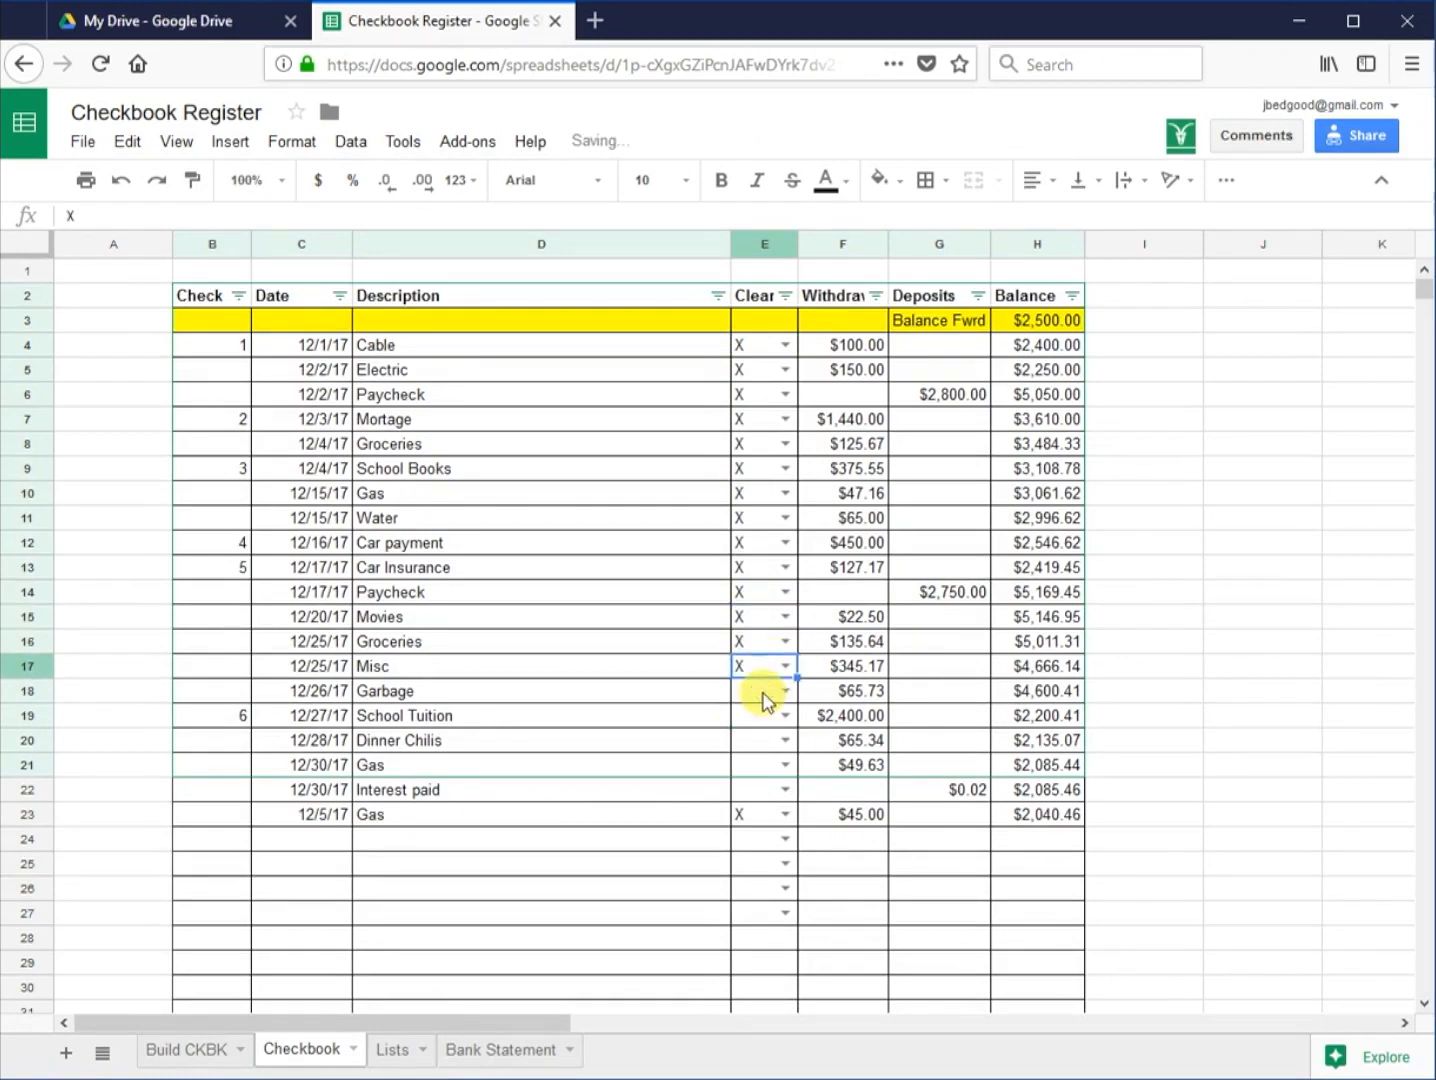
Step: Strike through the Movies, Groceries and Misc rows, B17:G19, on the Bank Statement sheet
left_click(480, 1052)
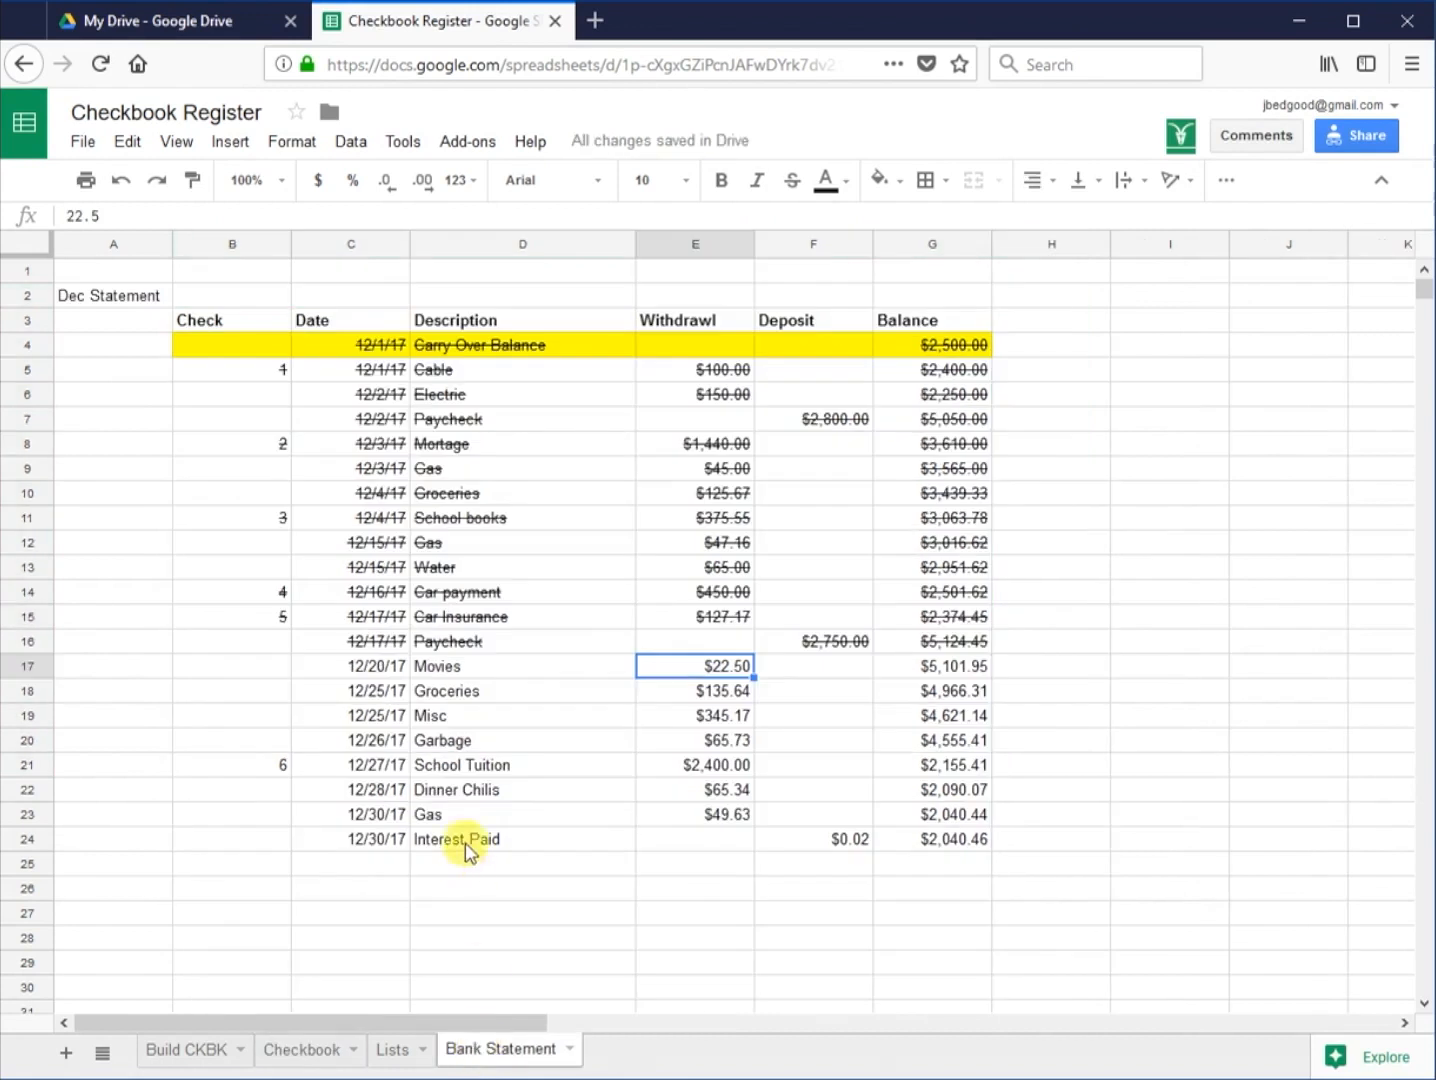
left_click(320, 671)
left_click(270, 675)
left_click_drag(313, 669, 921, 703)
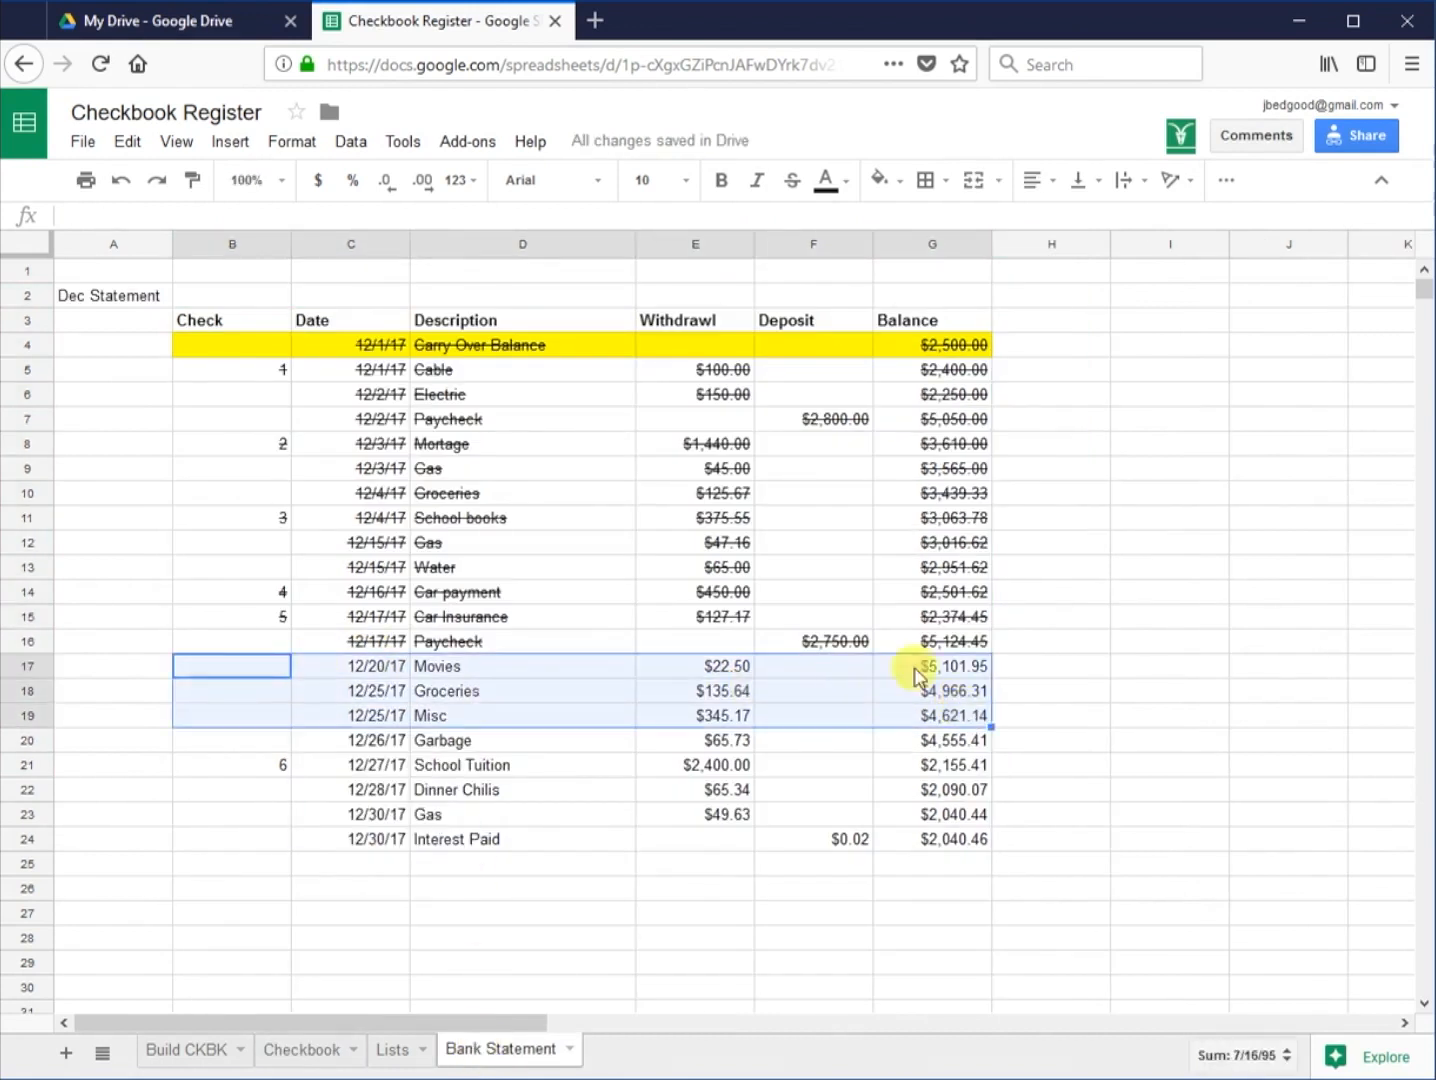
left_click(792, 180)
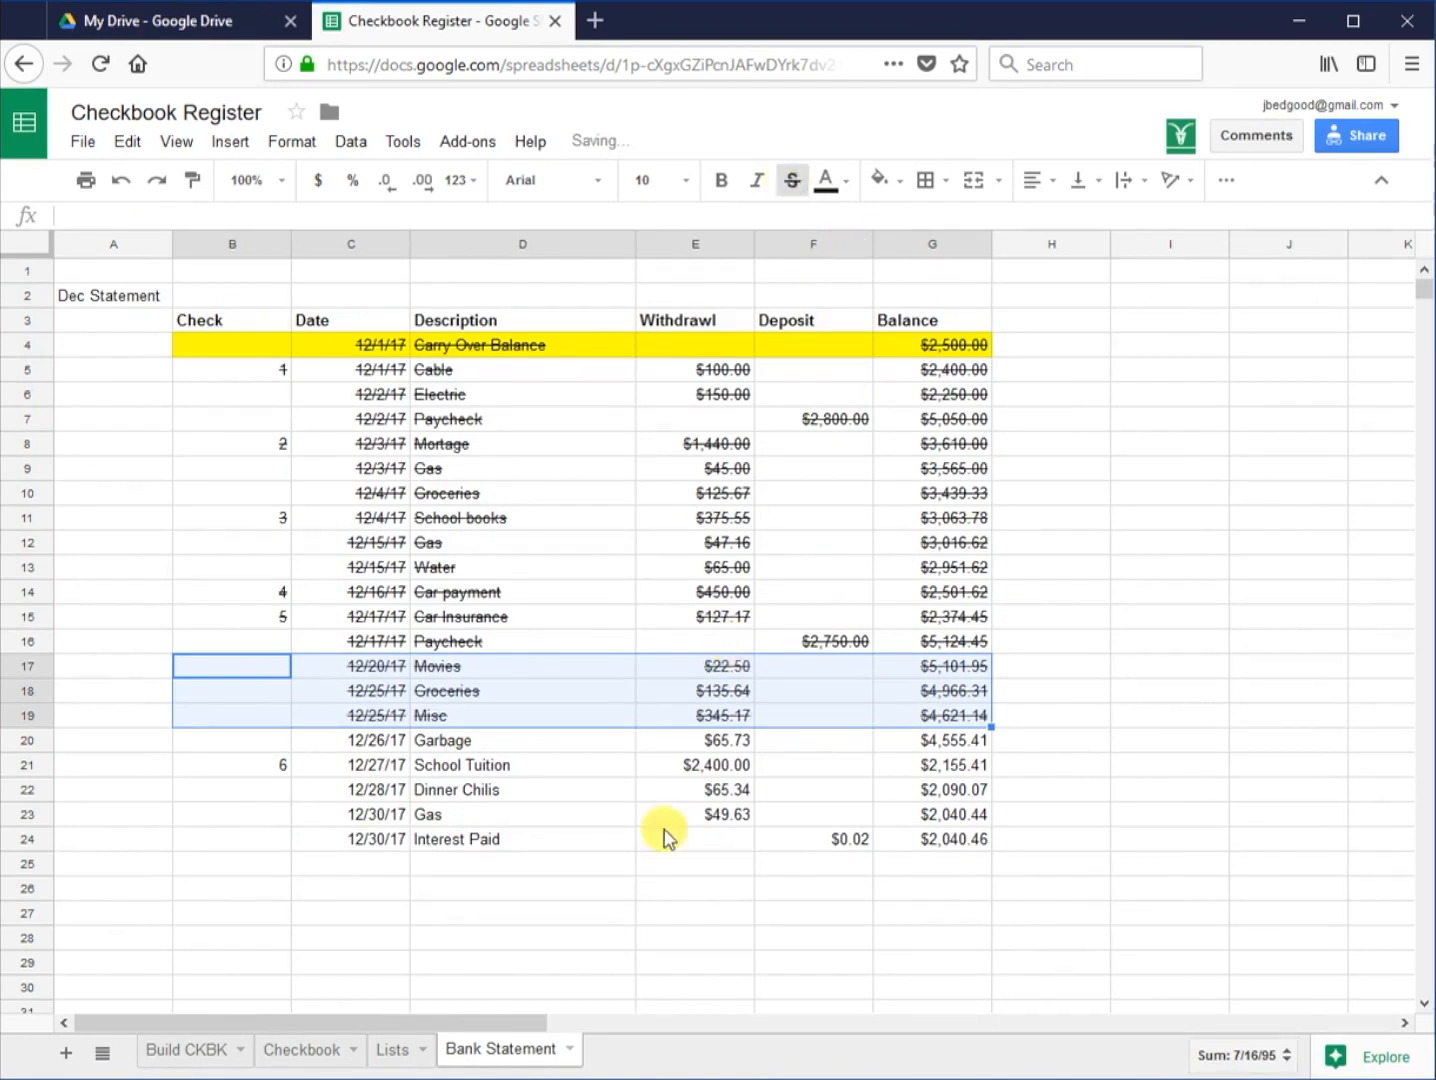
Step: Strike through the remaining statement rows from Garbage to Interest Paid, B20:G24
left_click(423, 745)
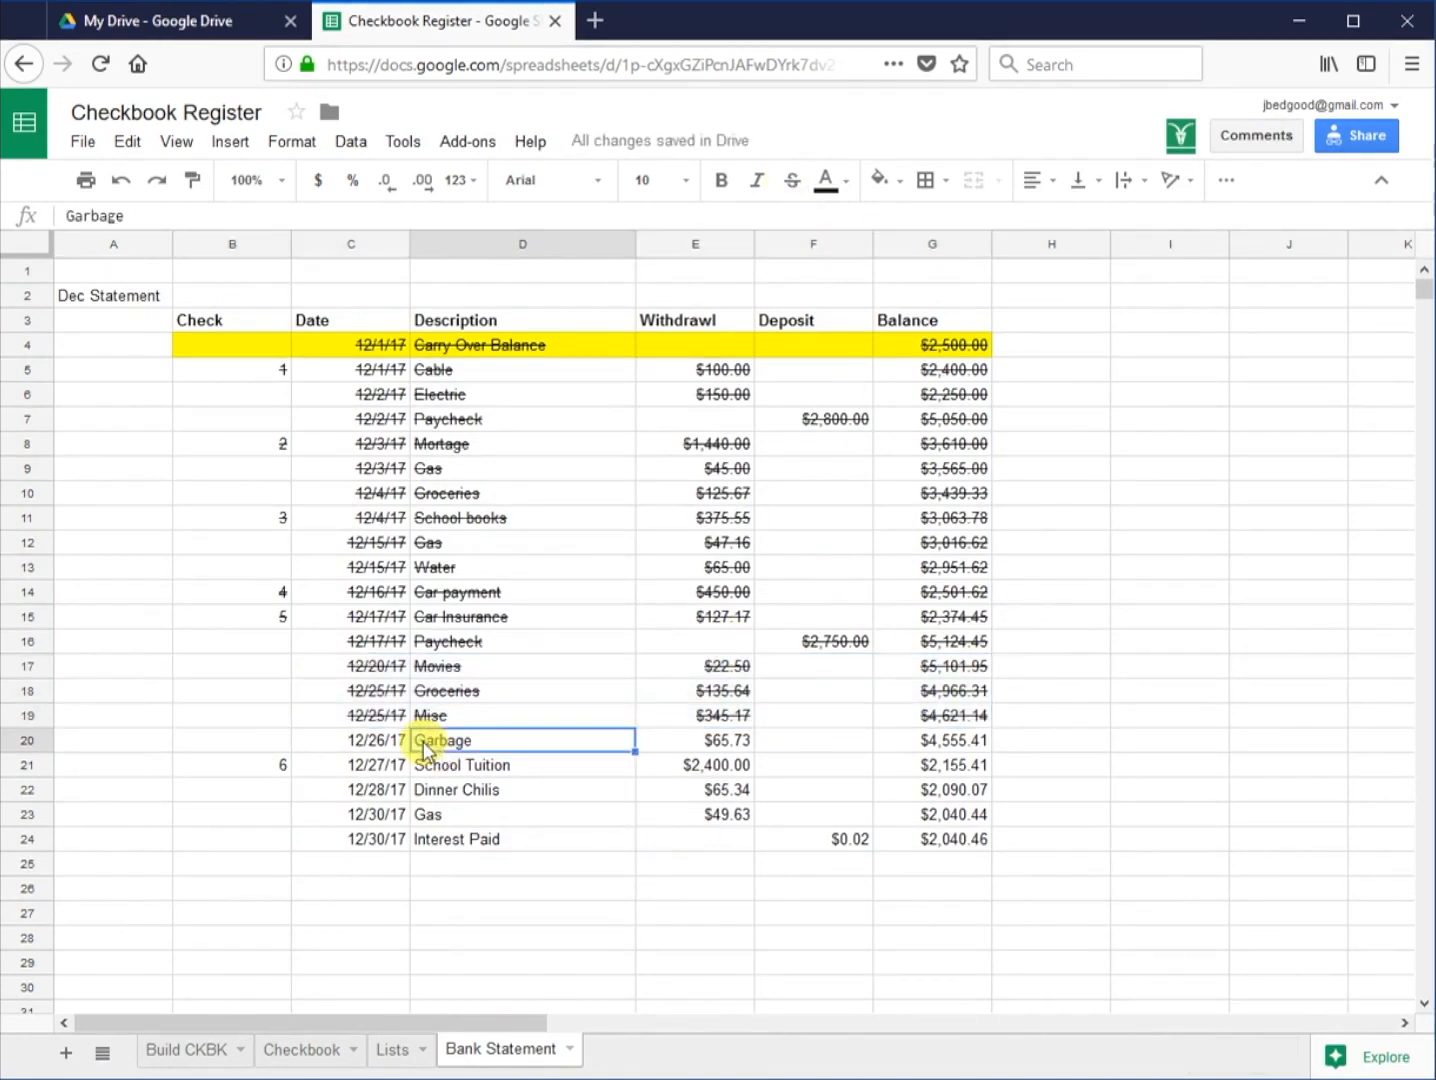
left_click(261, 737)
left_click_drag(399, 750, 972, 845)
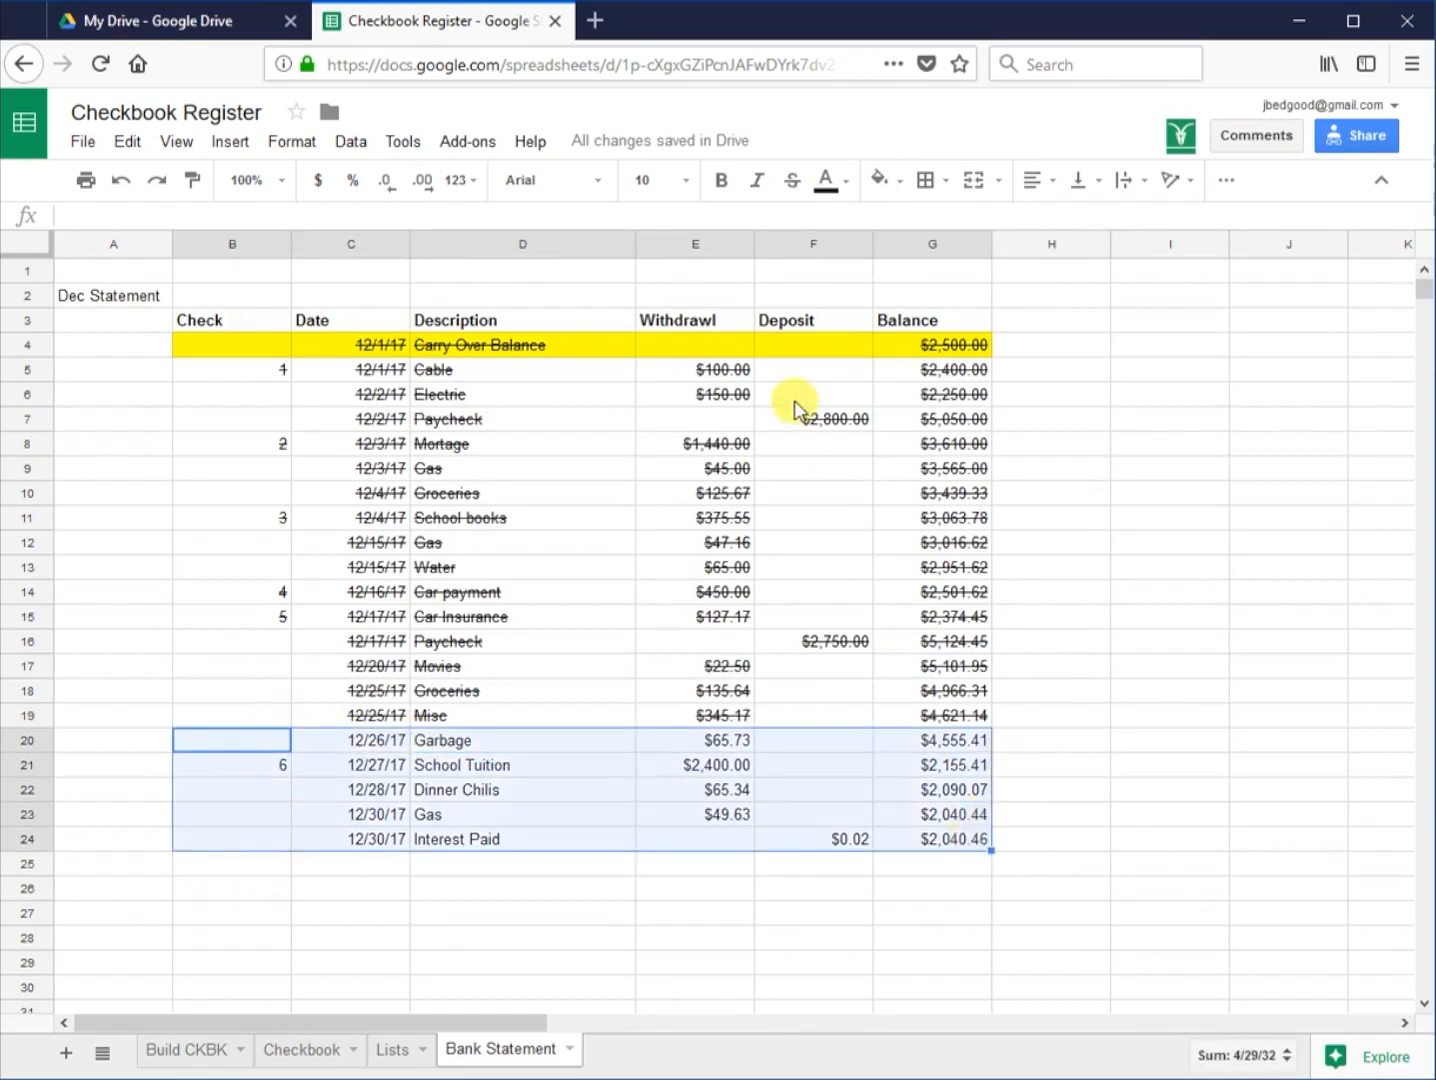
left_click(792, 181)
left_click(437, 800)
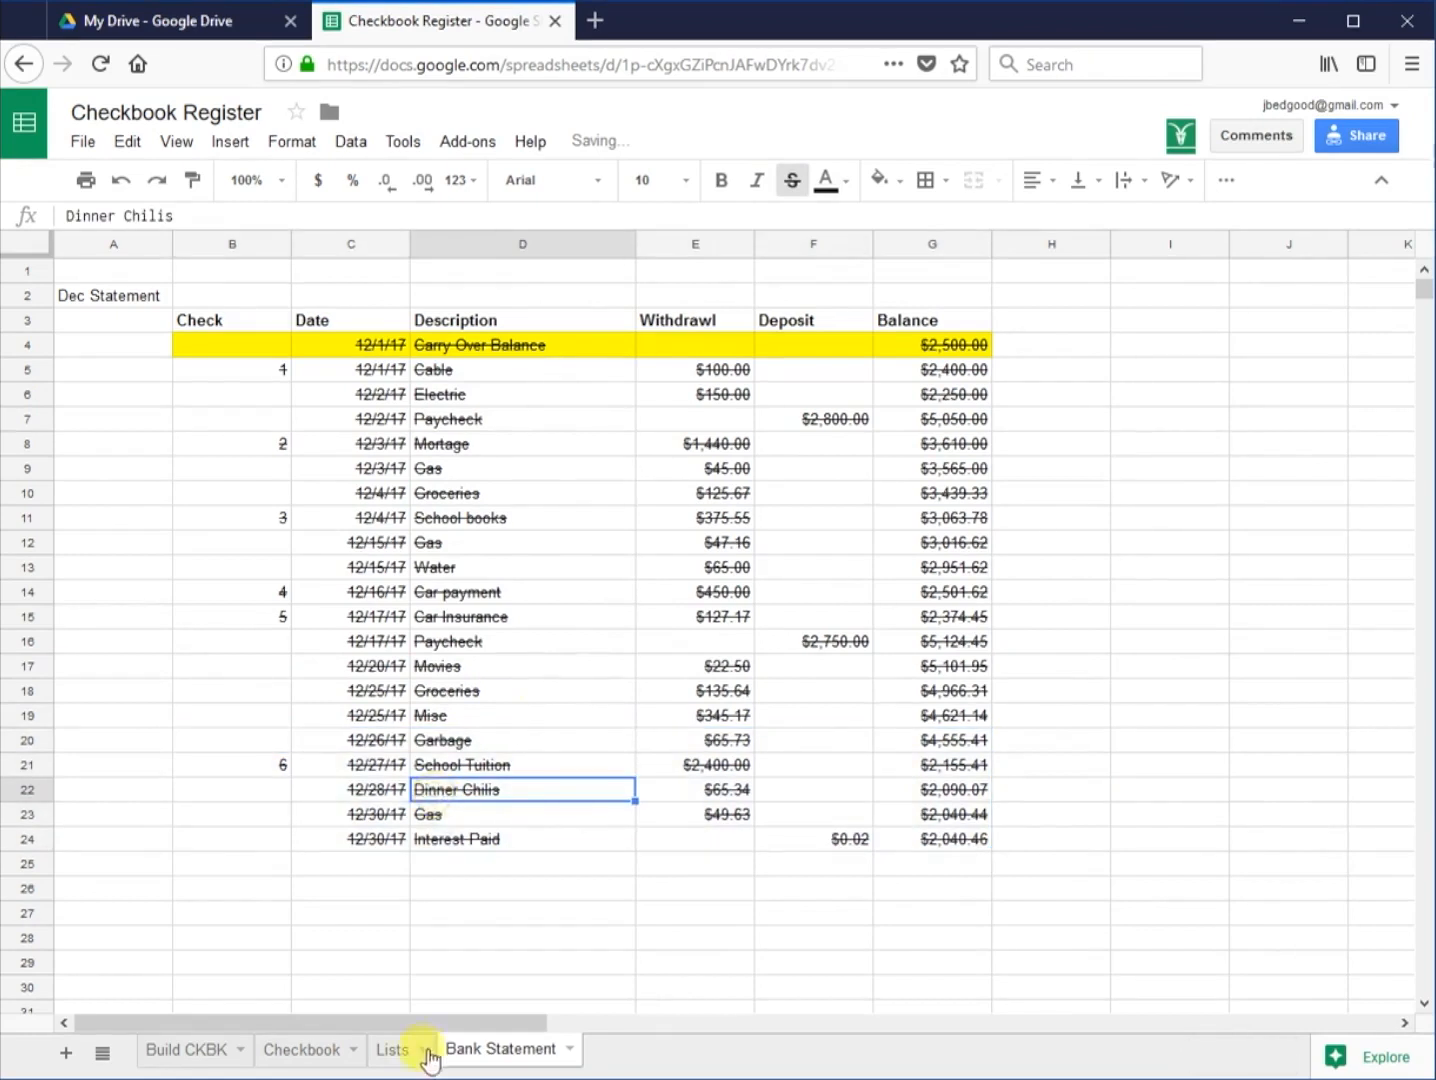
Step: Mark Garbage, School Tuition, Dinner Chilis, Gas and Interest paid as X in the Checkbook's Cleared cells E18:E22
left_click(316, 1052)
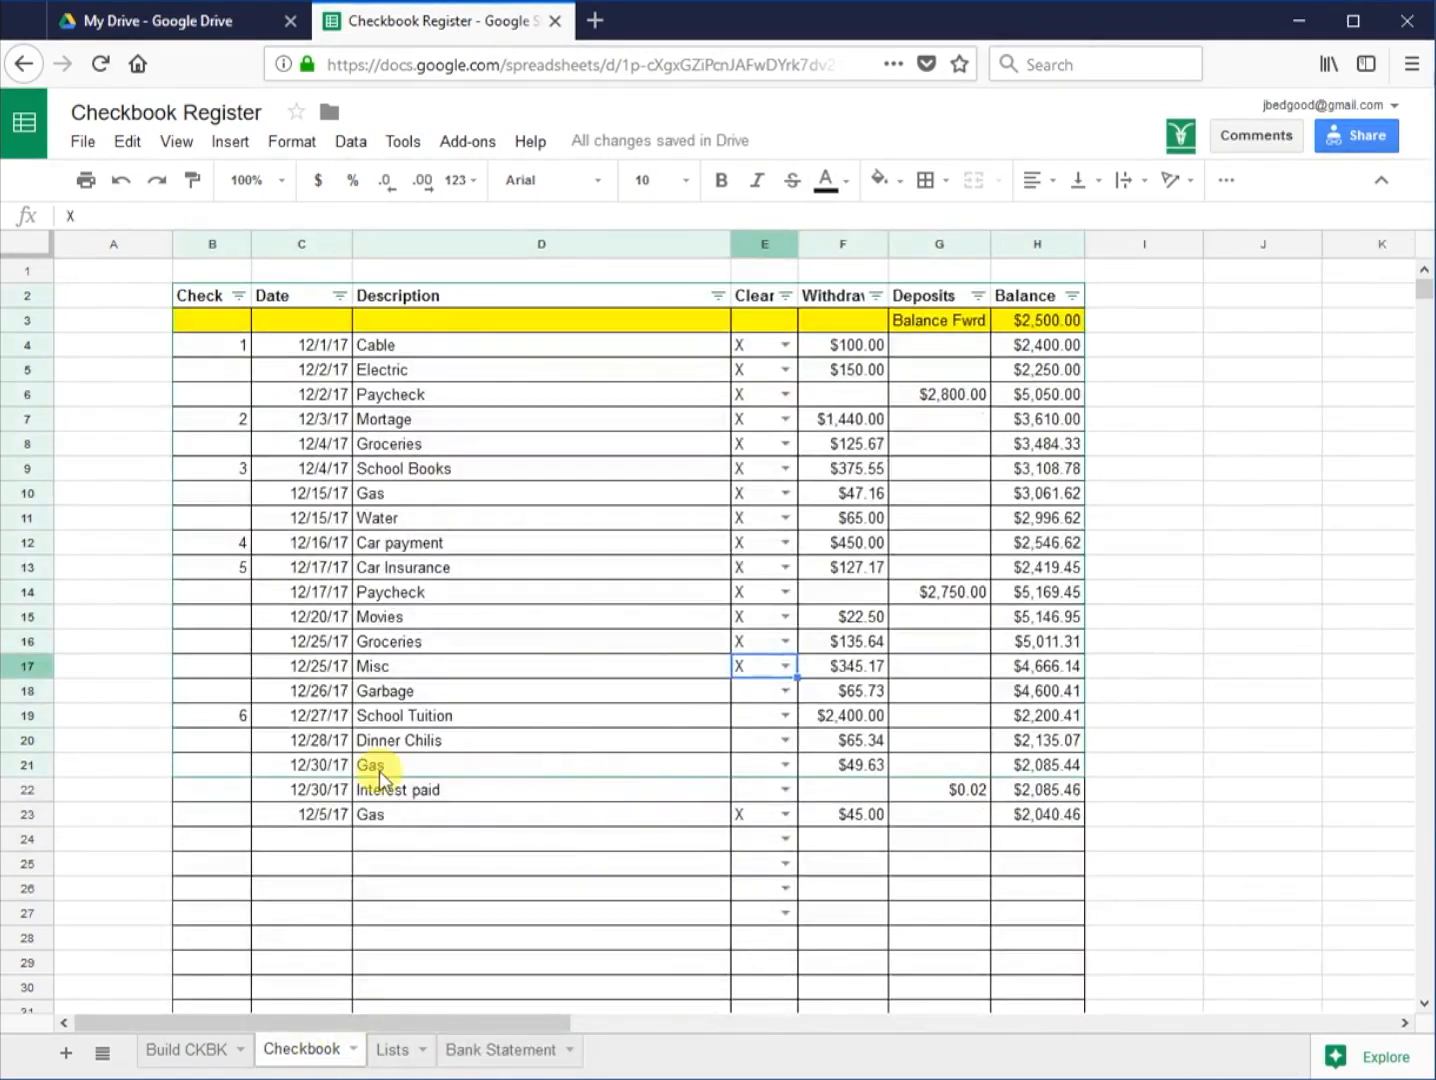
left_click(786, 690)
left_click(757, 722)
left_click(788, 722)
left_click(760, 745)
left_click(784, 740)
left_click(751, 769)
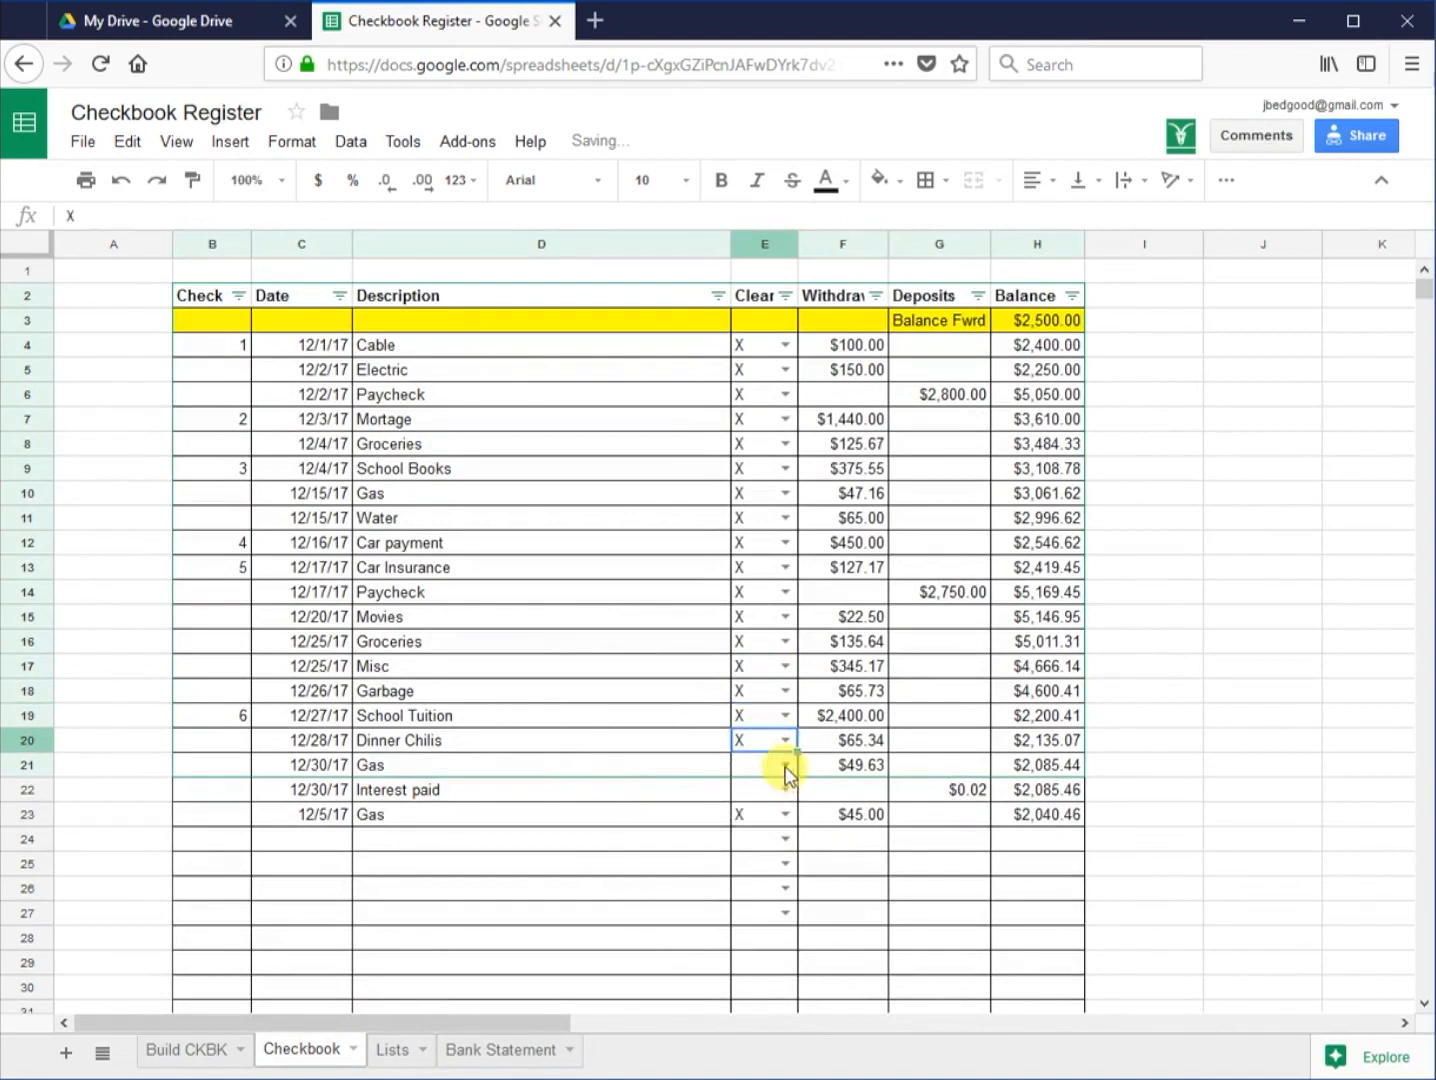
left_click(785, 764)
left_click(749, 791)
left_click(786, 791)
left_click(748, 818)
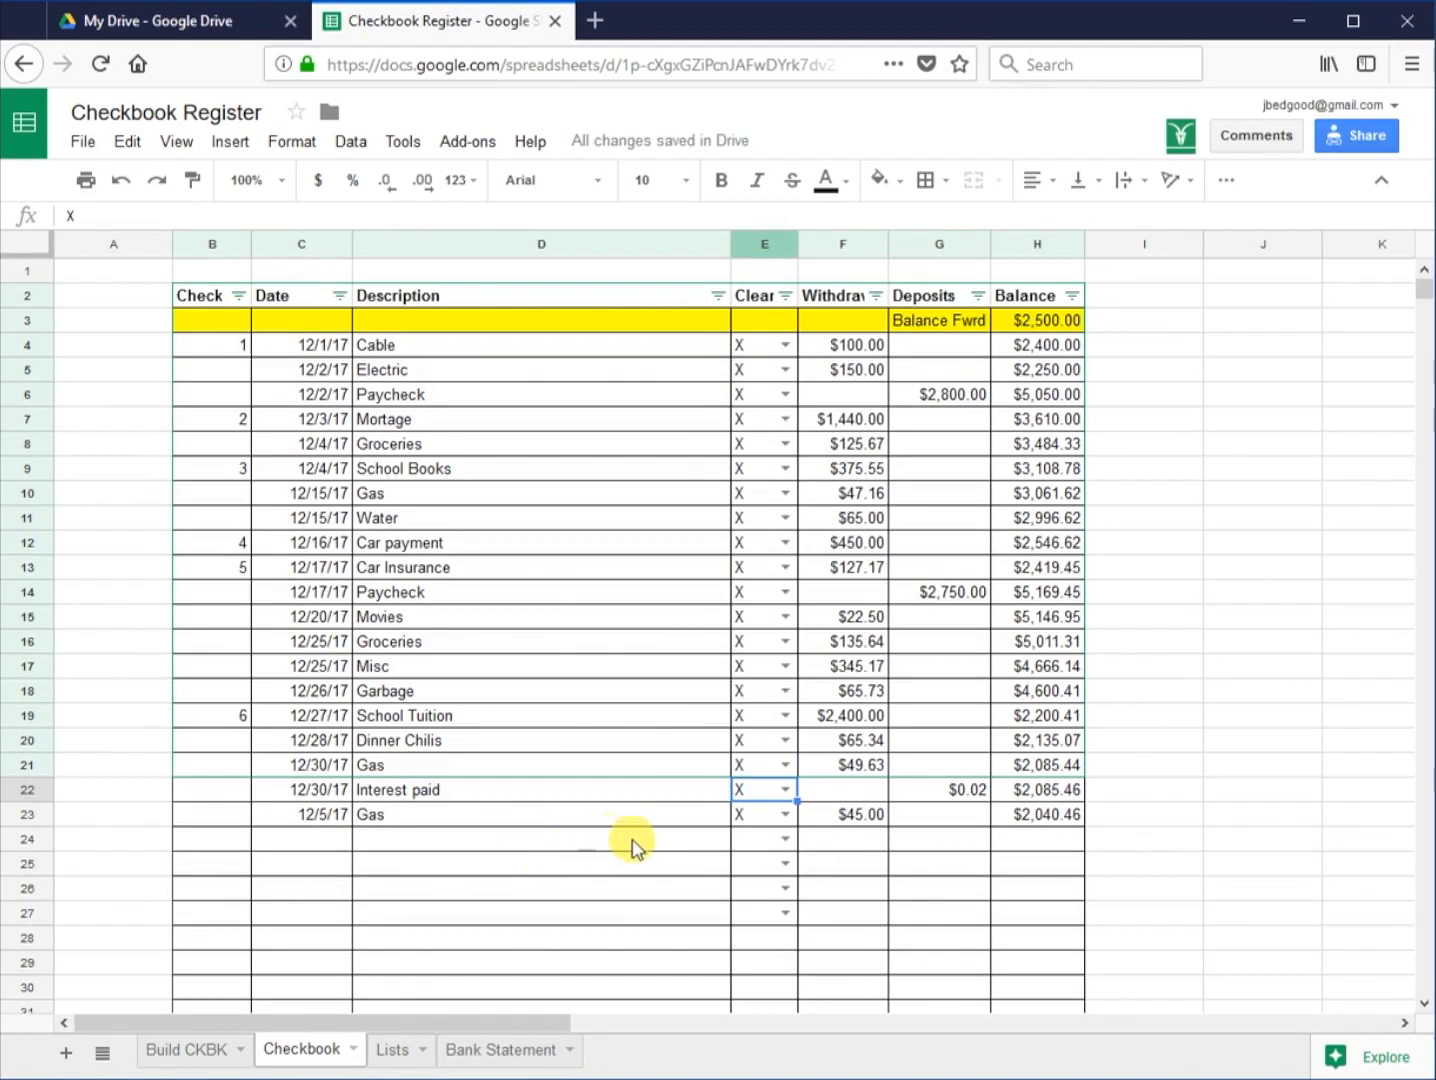
Step: Review the Checkbook's final balance in H23 and its 12/5/17 Gas entry, and compare with the Bank Statement's ending balance
left_click(1050, 814)
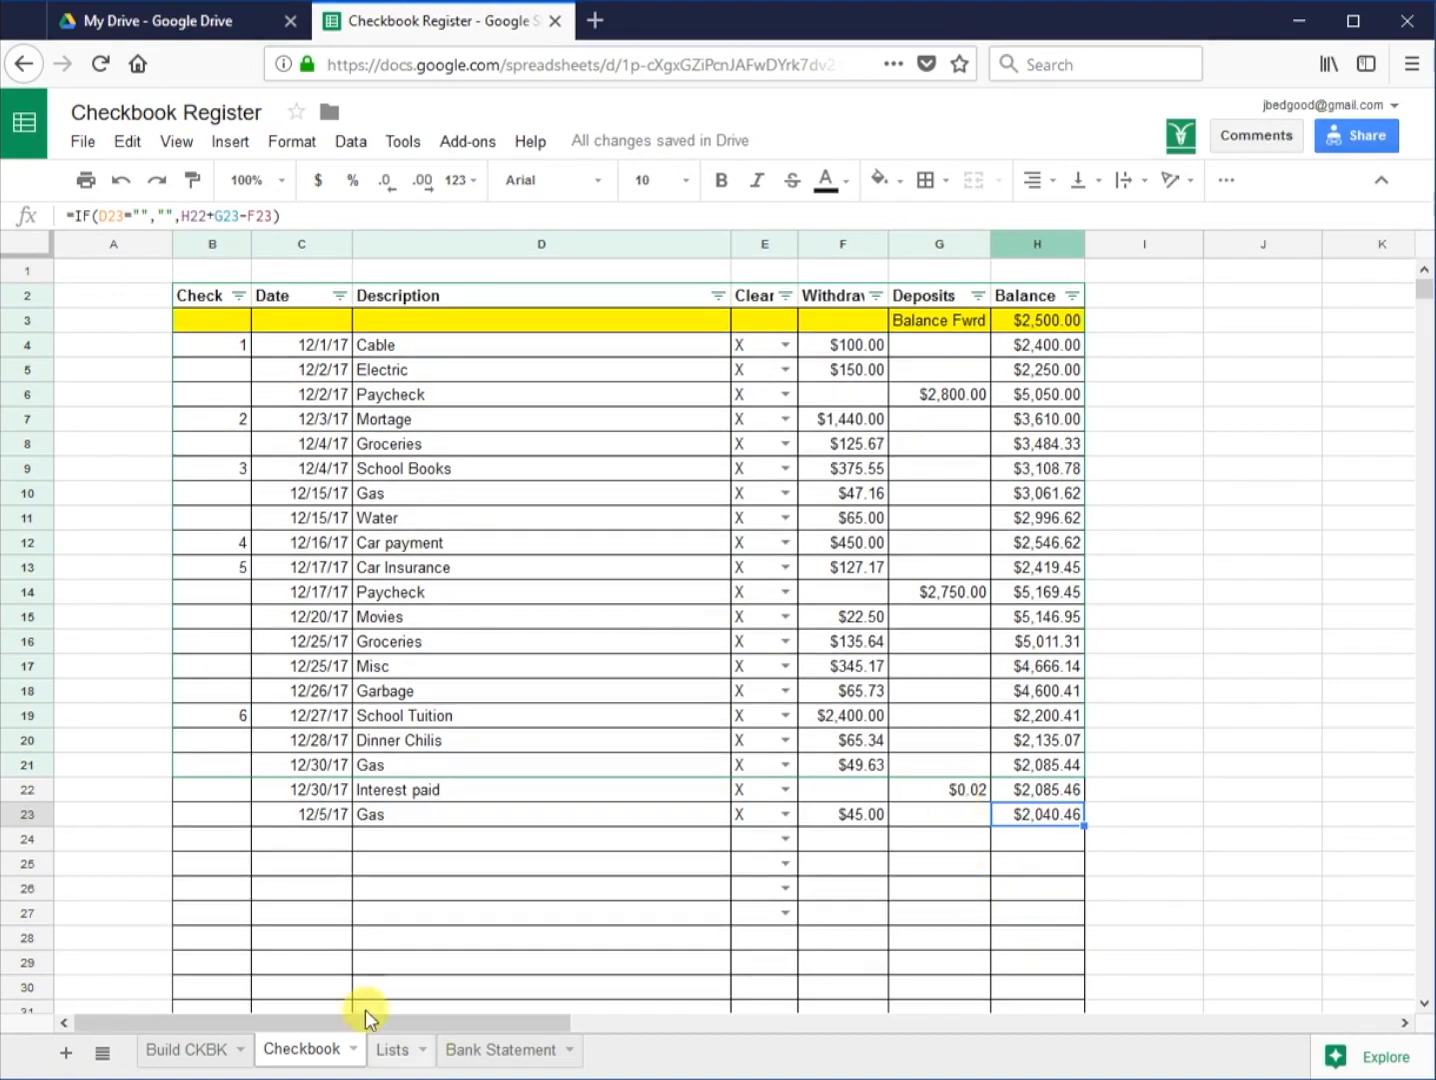
left_click(225, 814)
left_click(376, 817)
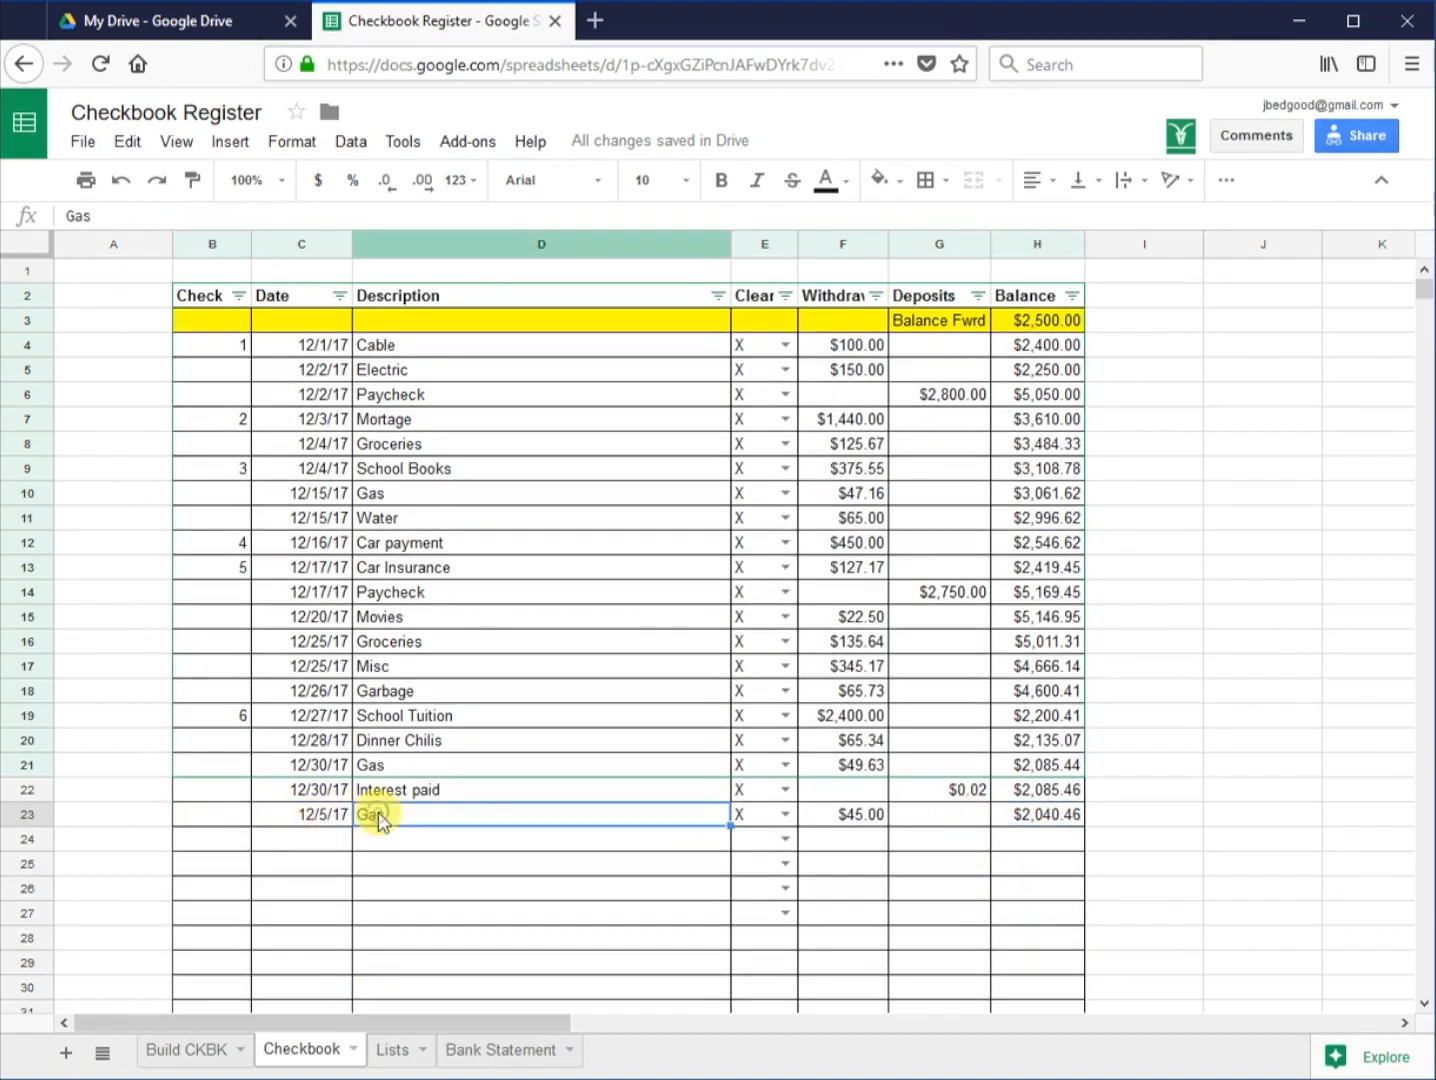
left_click(276, 815)
left_click(372, 812)
left_click(494, 1050)
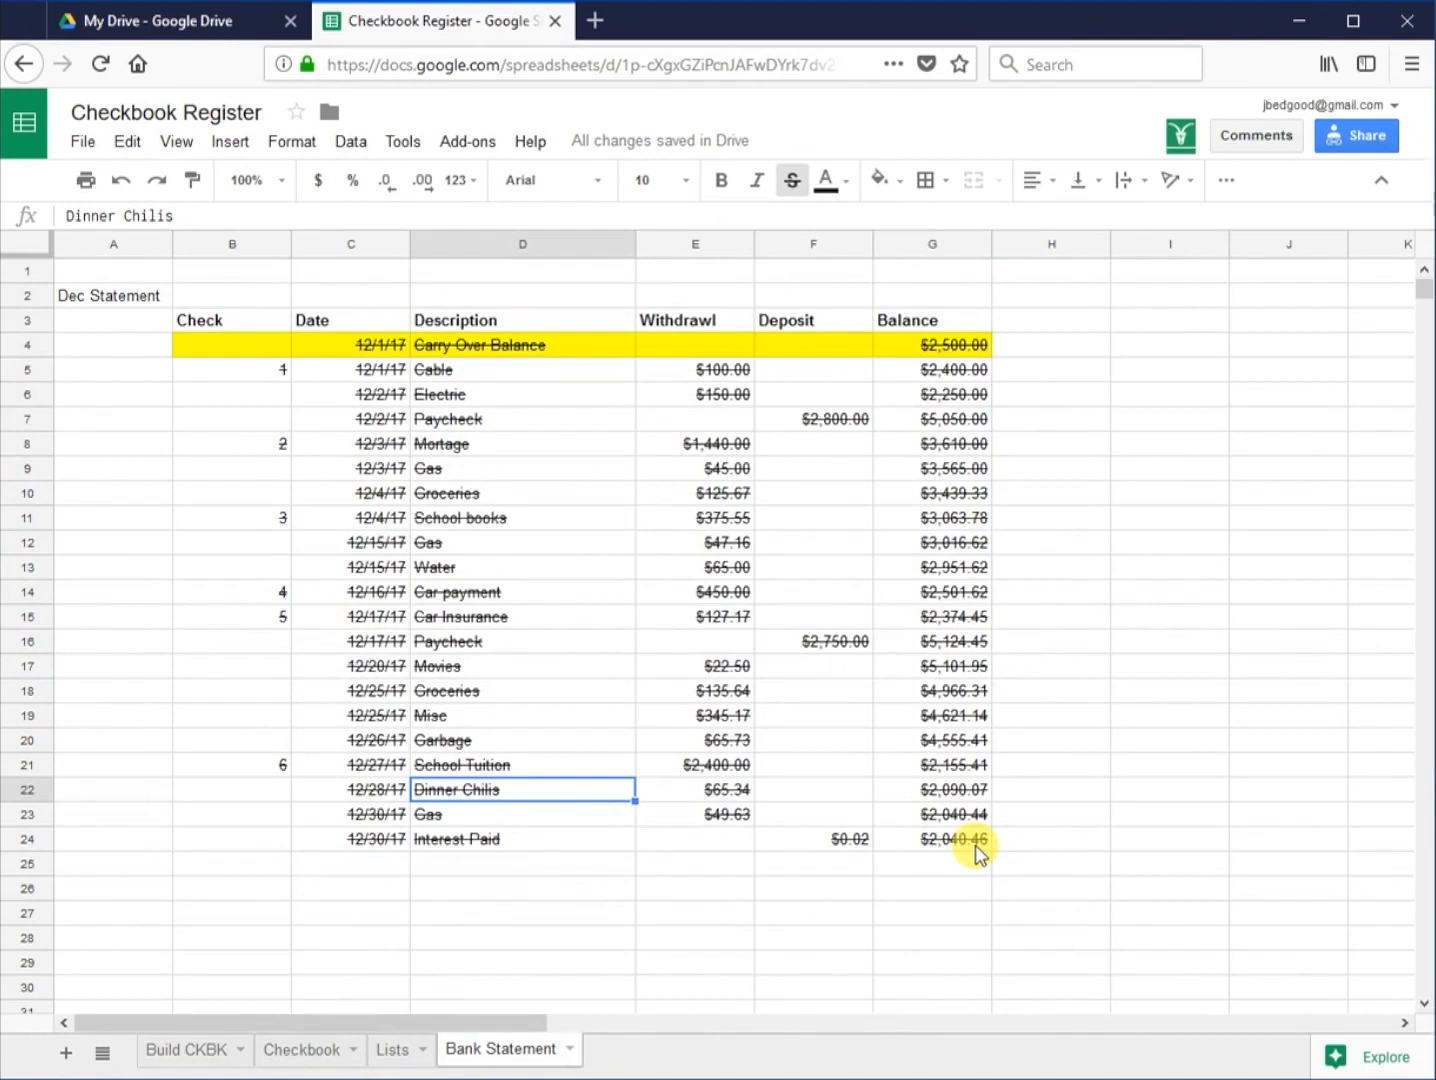
Step: Set the Checkbook's Cleared cell E11 for the 12/15/17 Water entry to O
left_click(310, 1050)
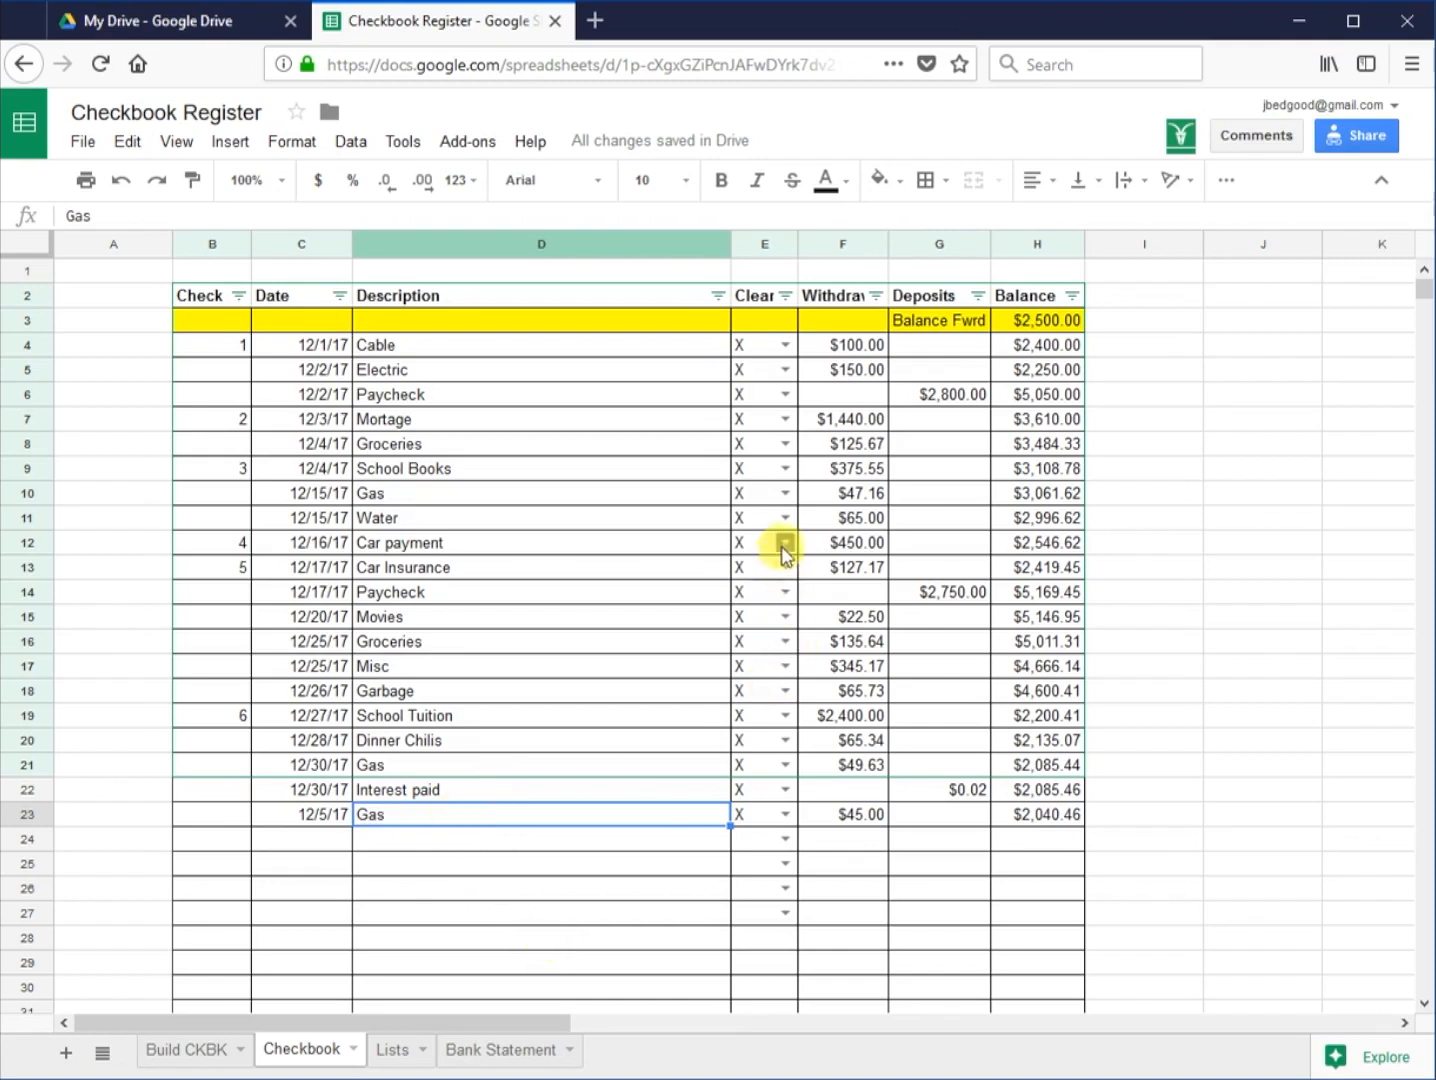
left_click(784, 518)
left_click(750, 577)
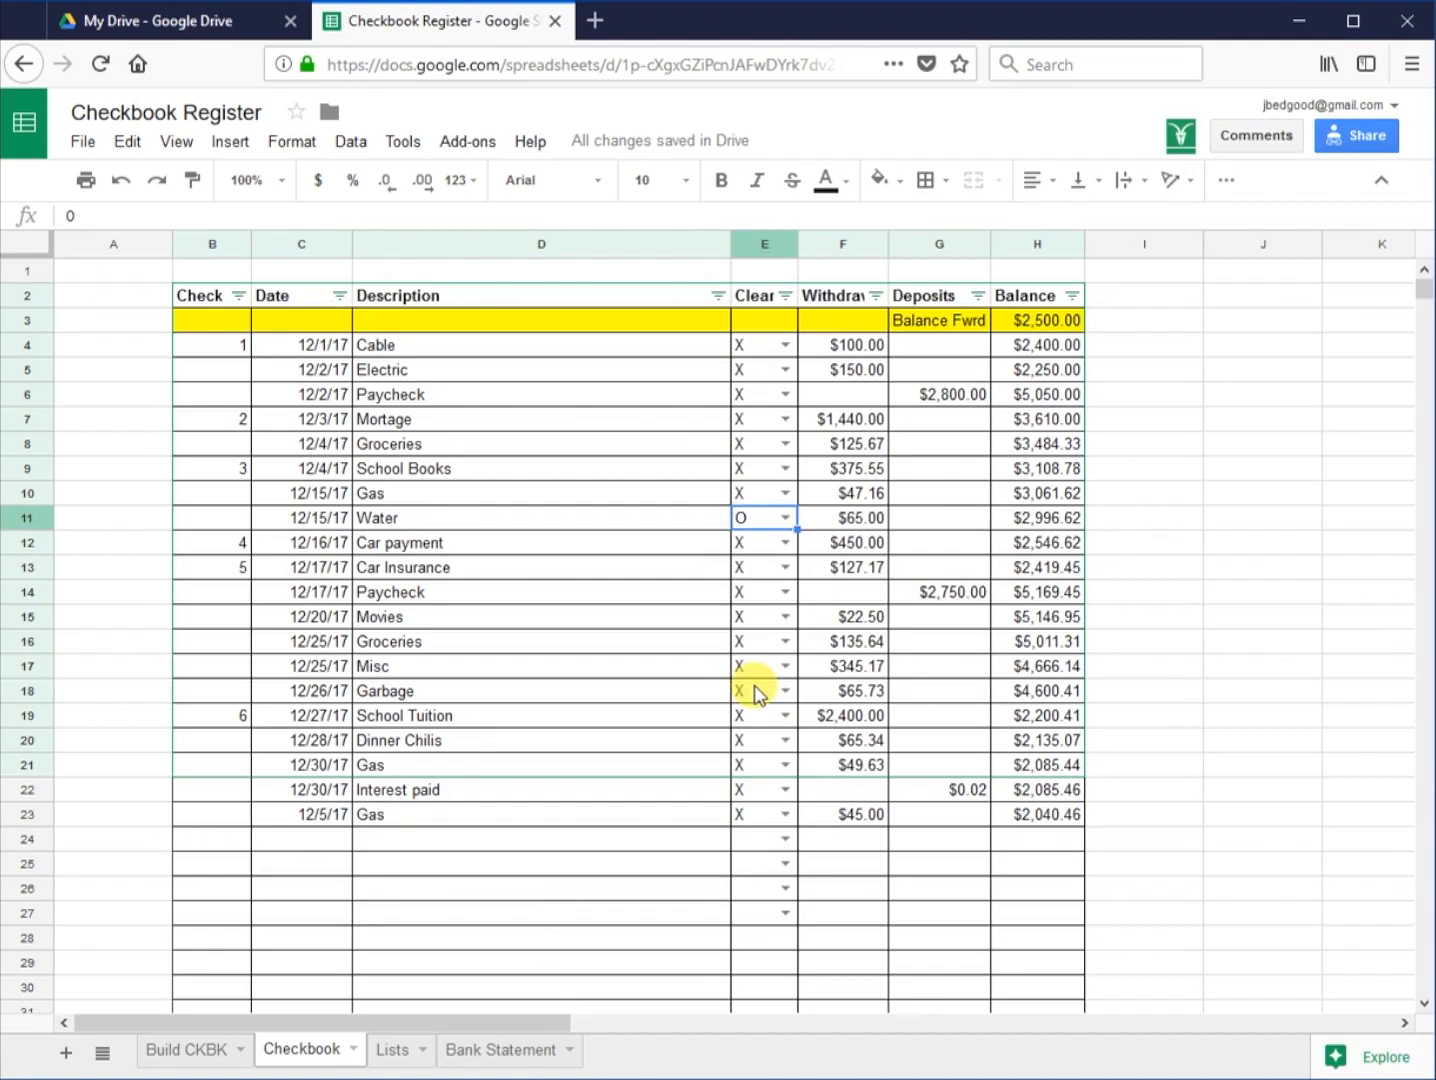
left_click(483, 1050)
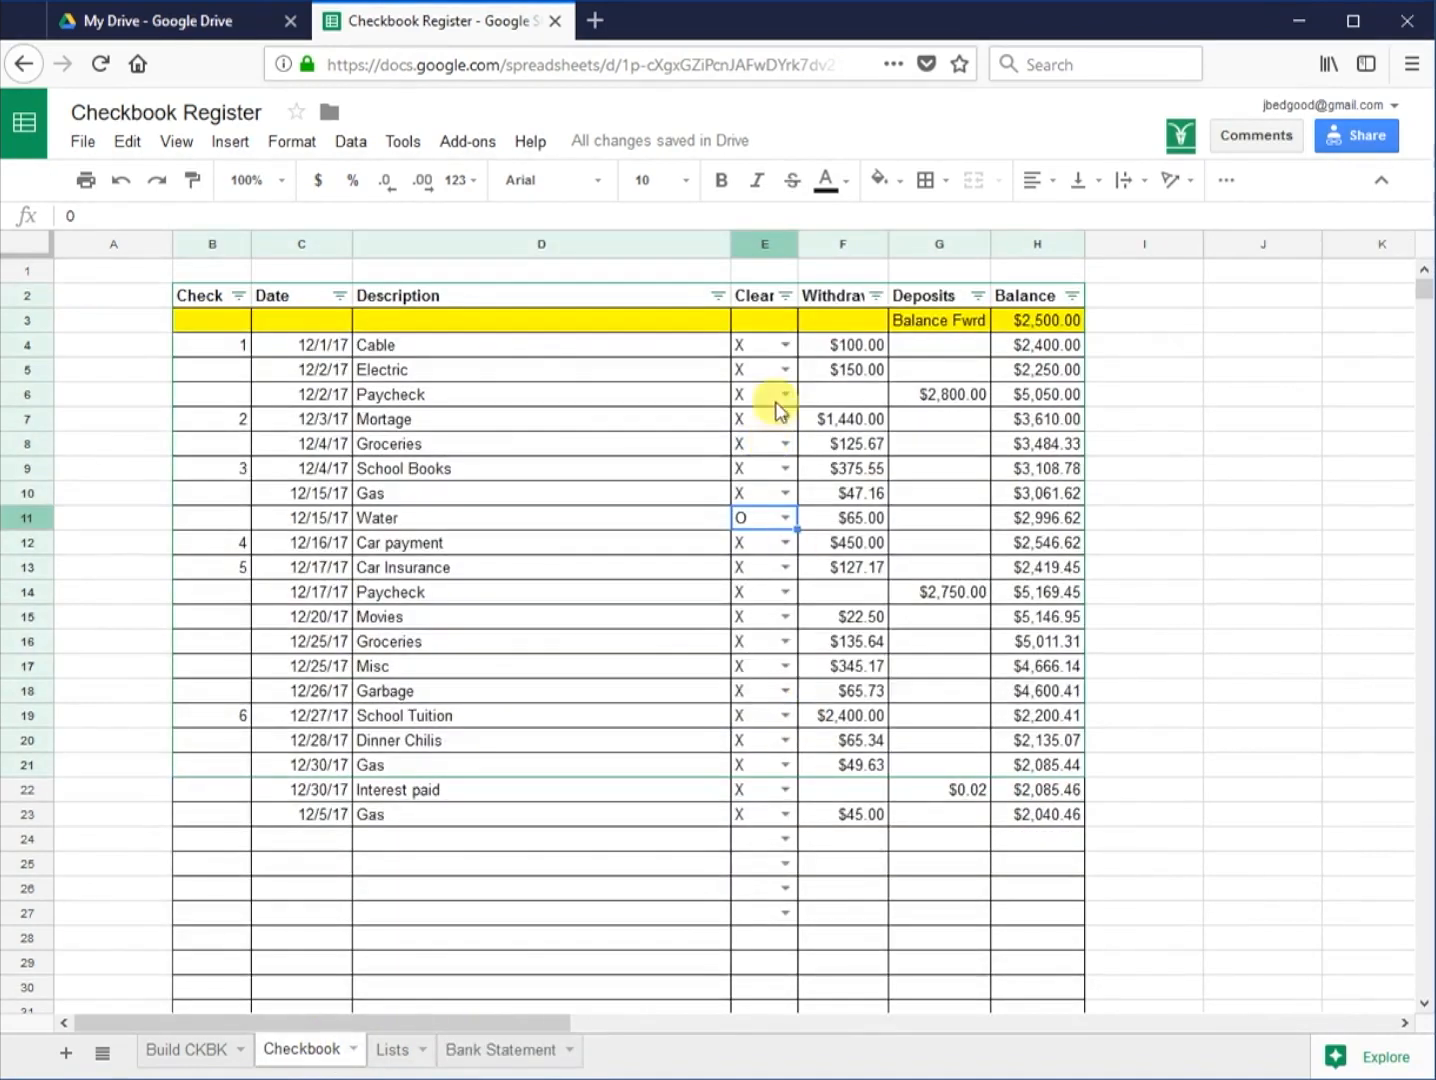
Step: Filter the Cleared column to hide the X entries and select the header row B2:H2 to check the filter's range
left_click(786, 295)
left_click(553, 622)
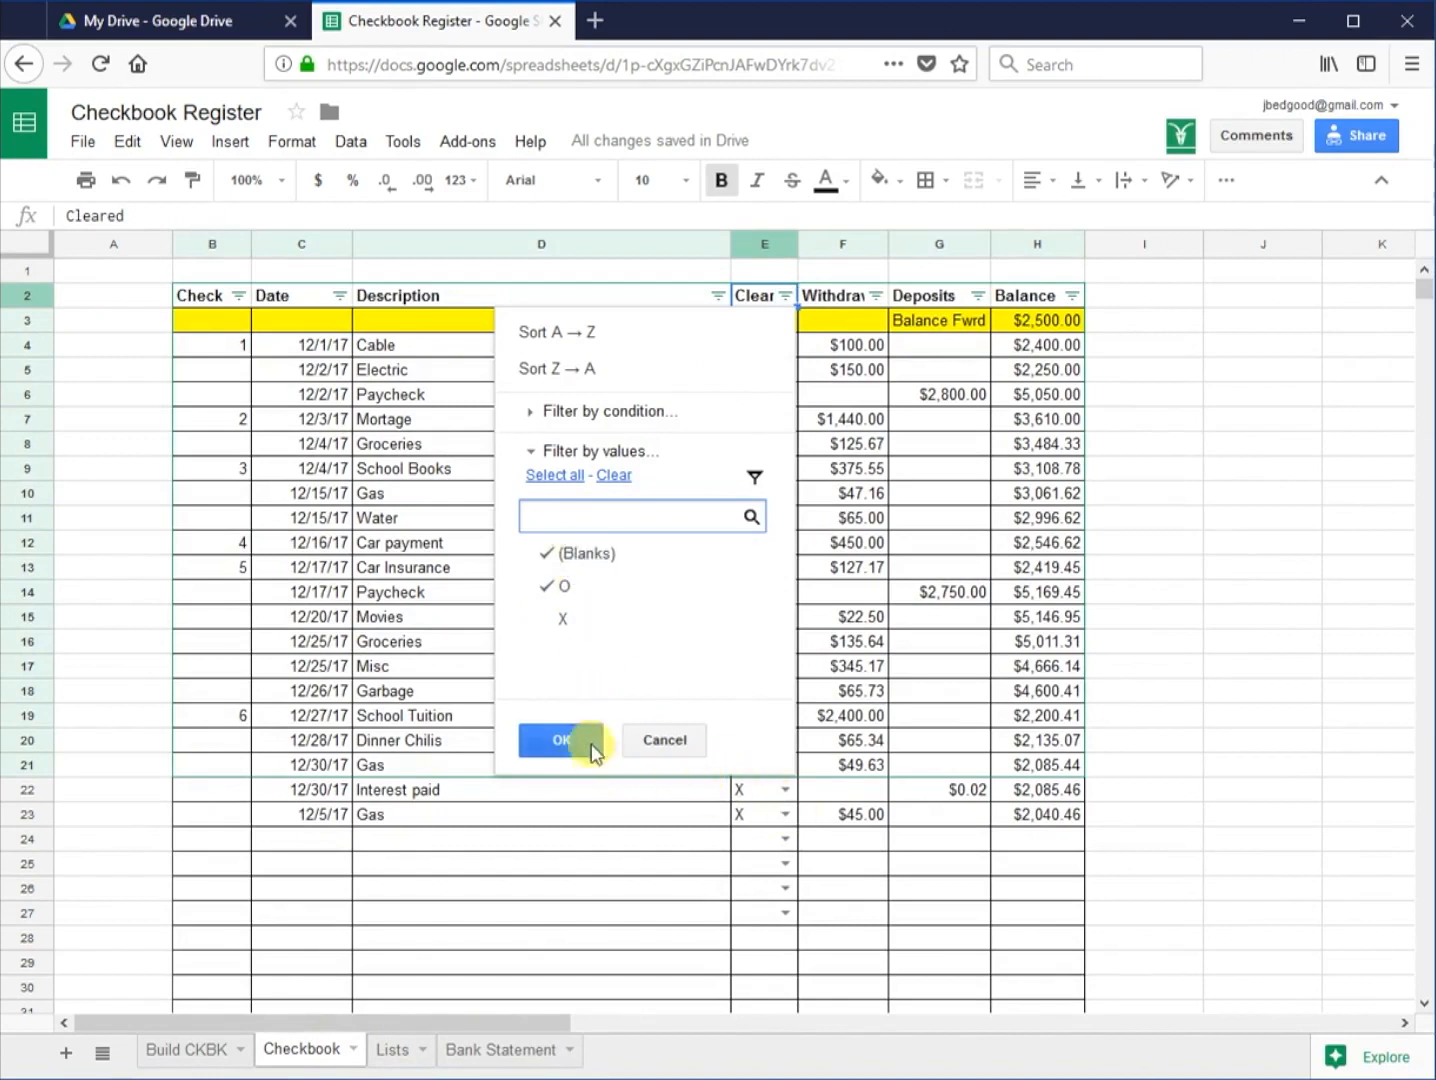
left_click(566, 741)
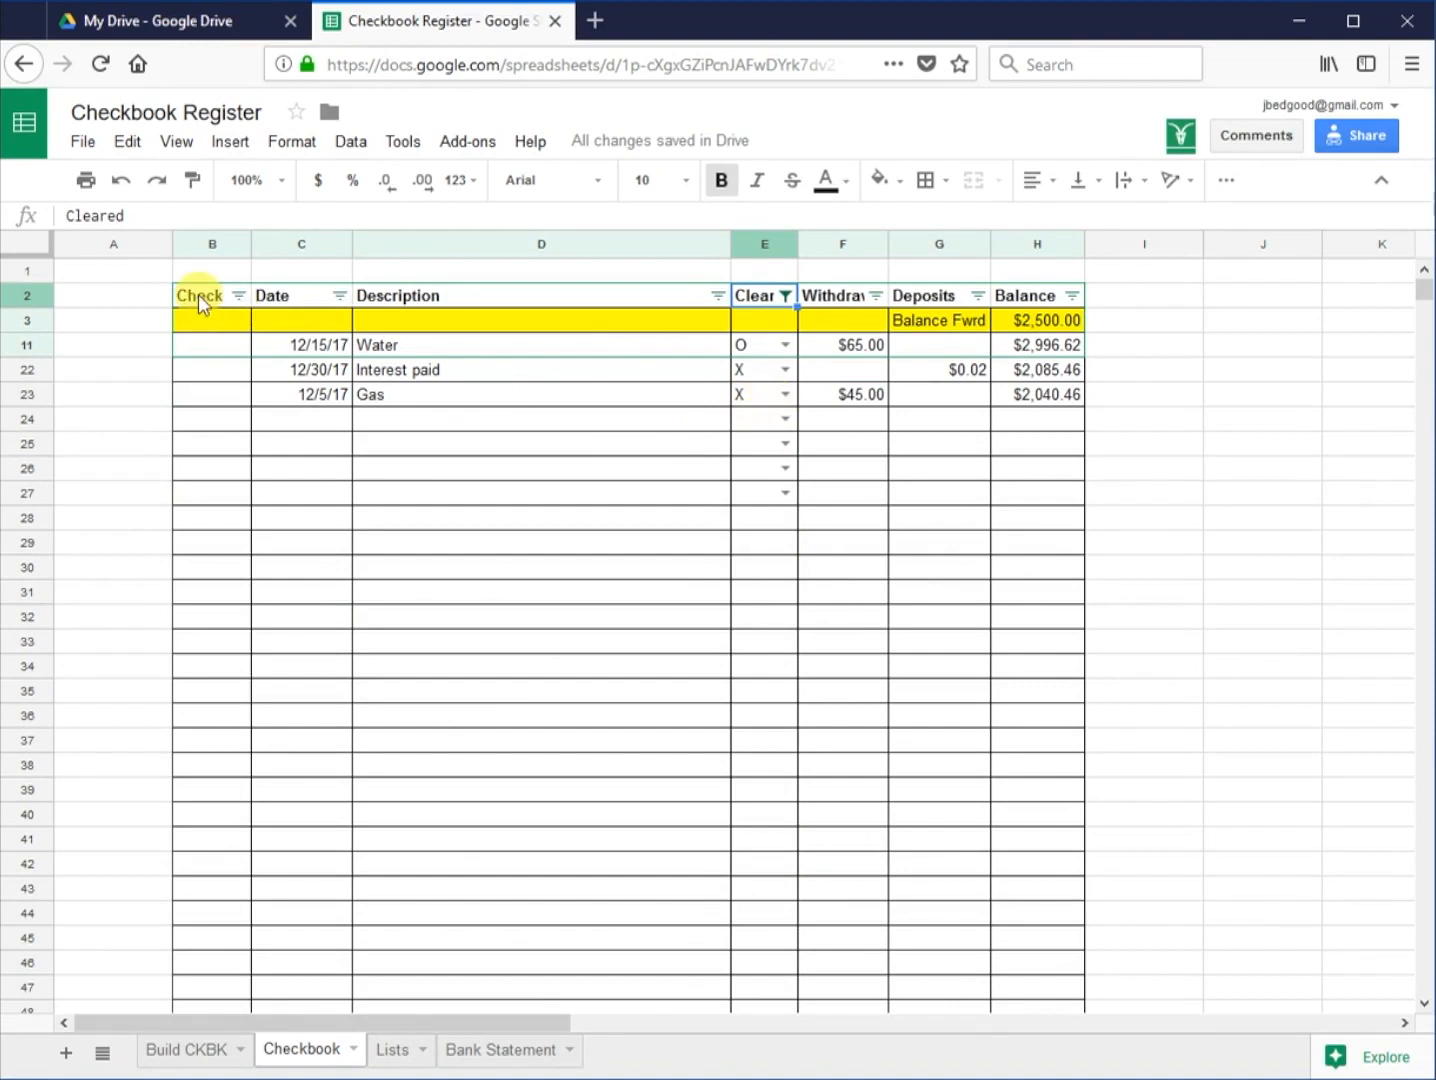
left_click_drag(197, 294, 1056, 292)
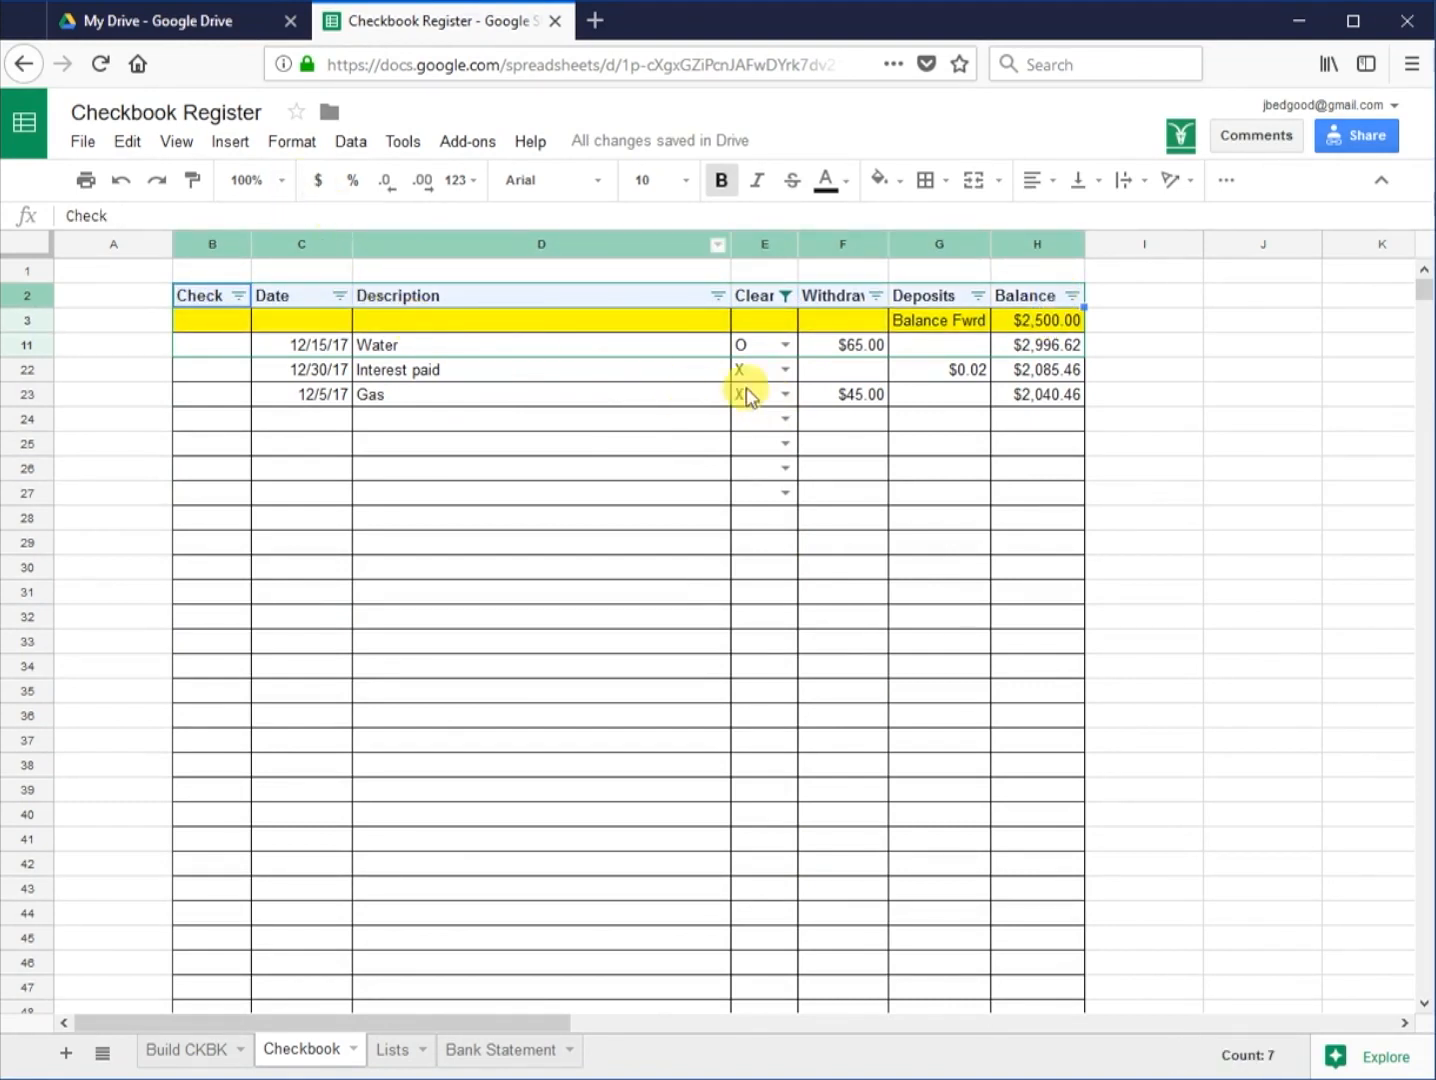
Step: Include the X entries in the Cleared column's filter again
left_click(786, 296)
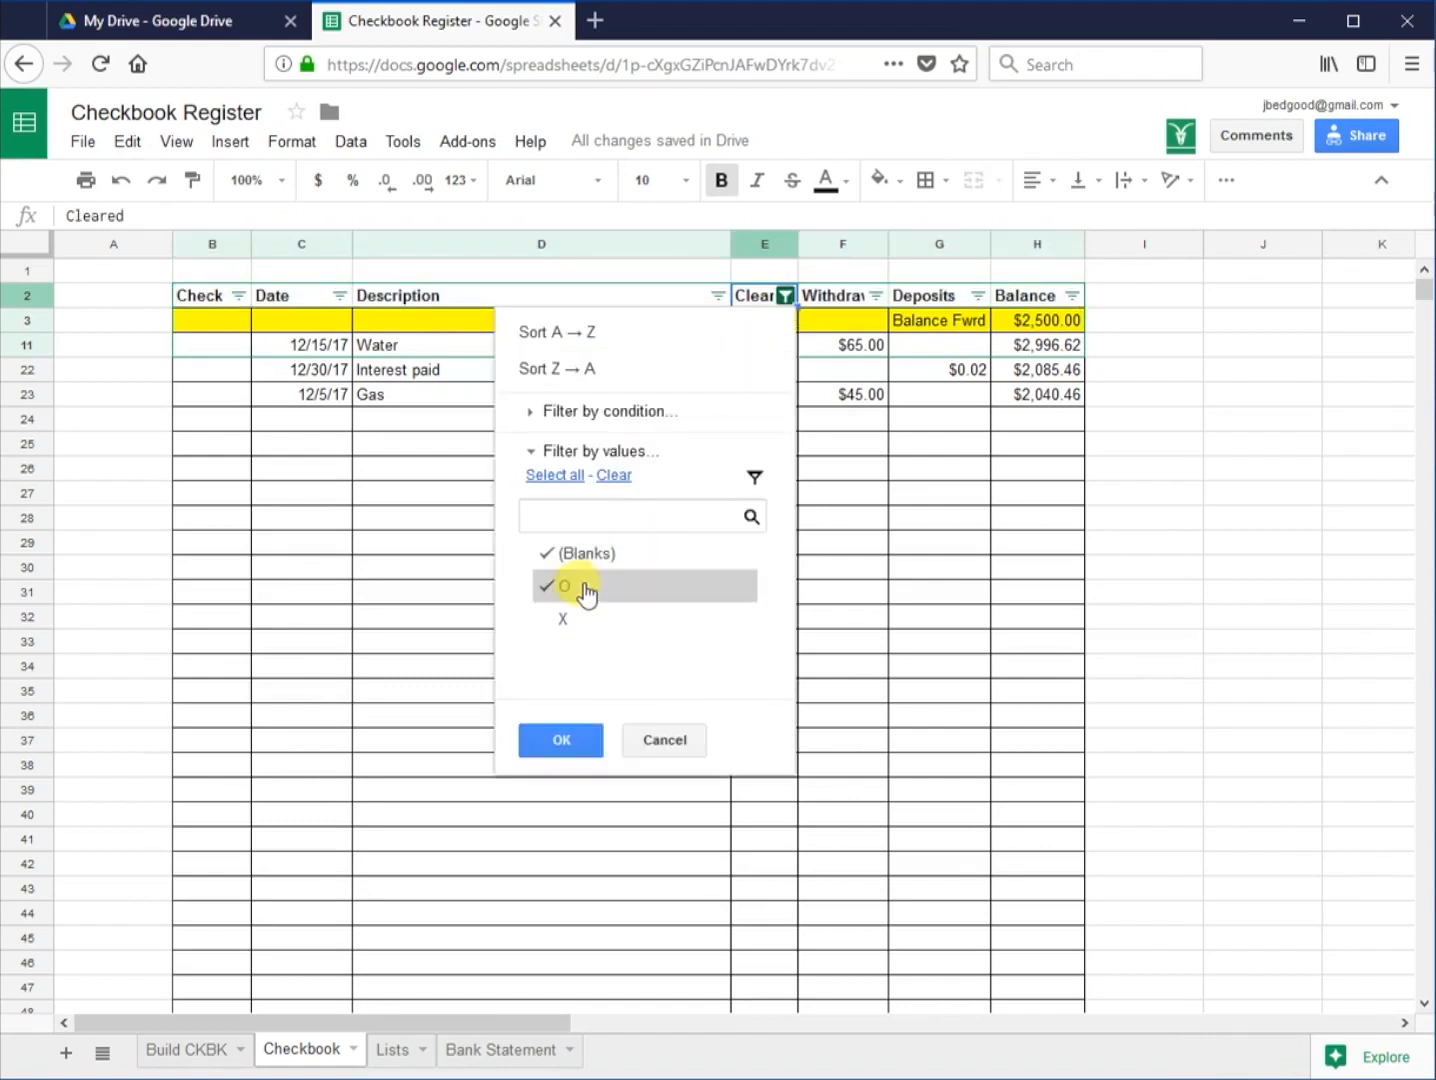
left_click(572, 625)
left_click(587, 740)
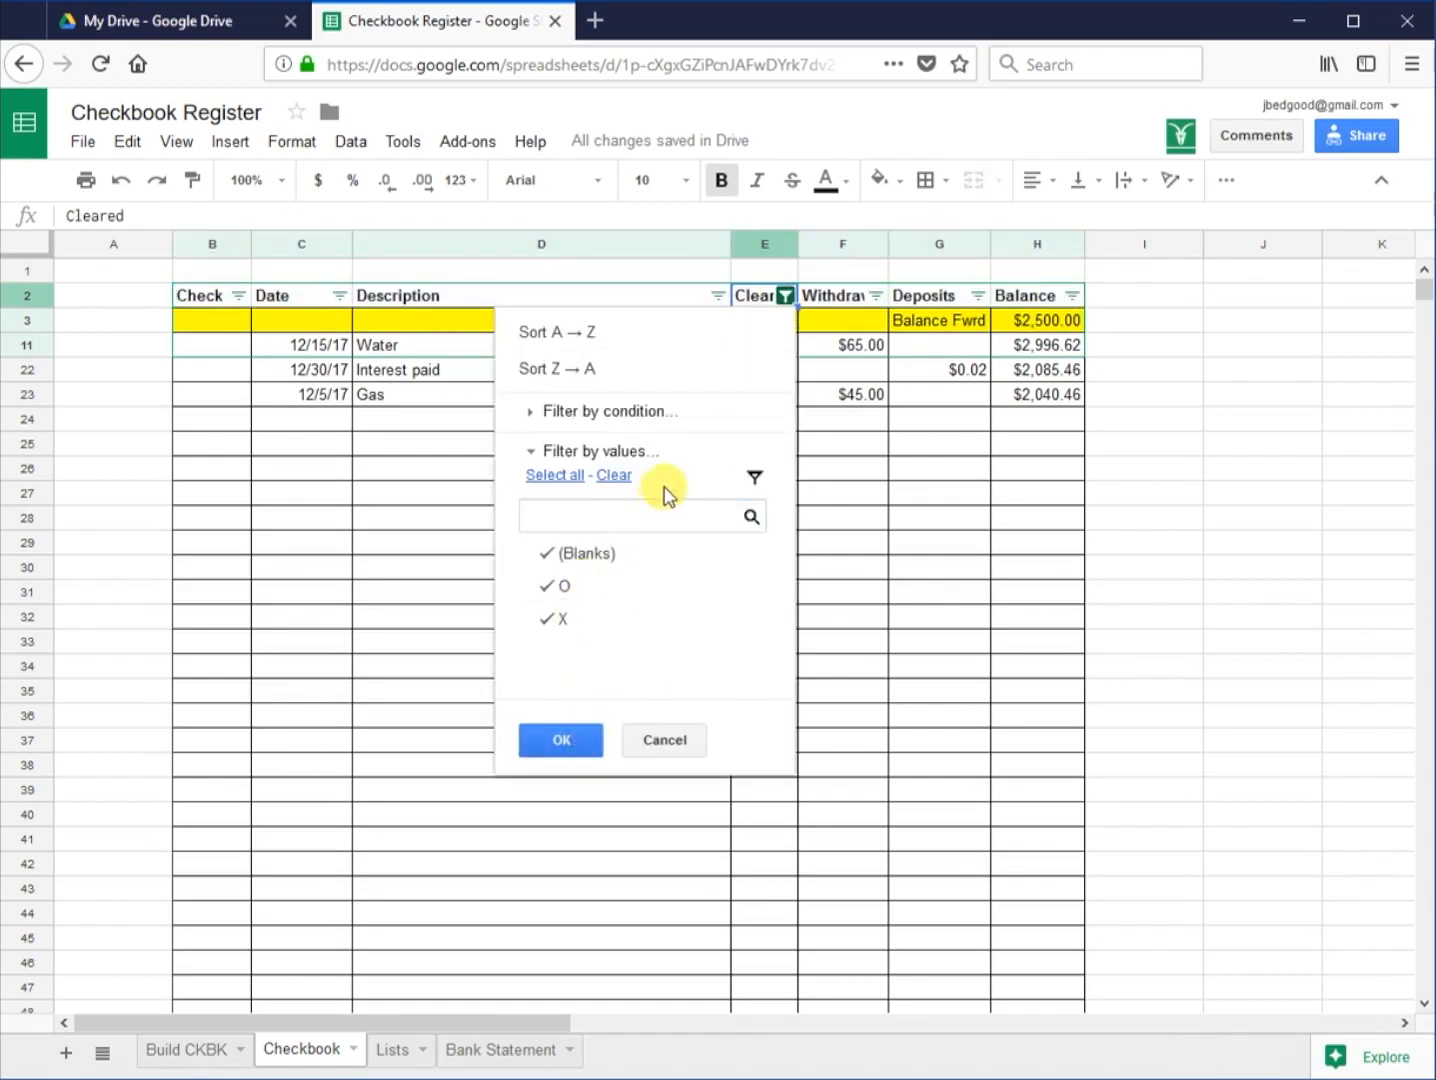
Step: Turn off the Checkbook's existing filter and create it again from the header row B2:H2
left_click_drag(215, 293, 1016, 300)
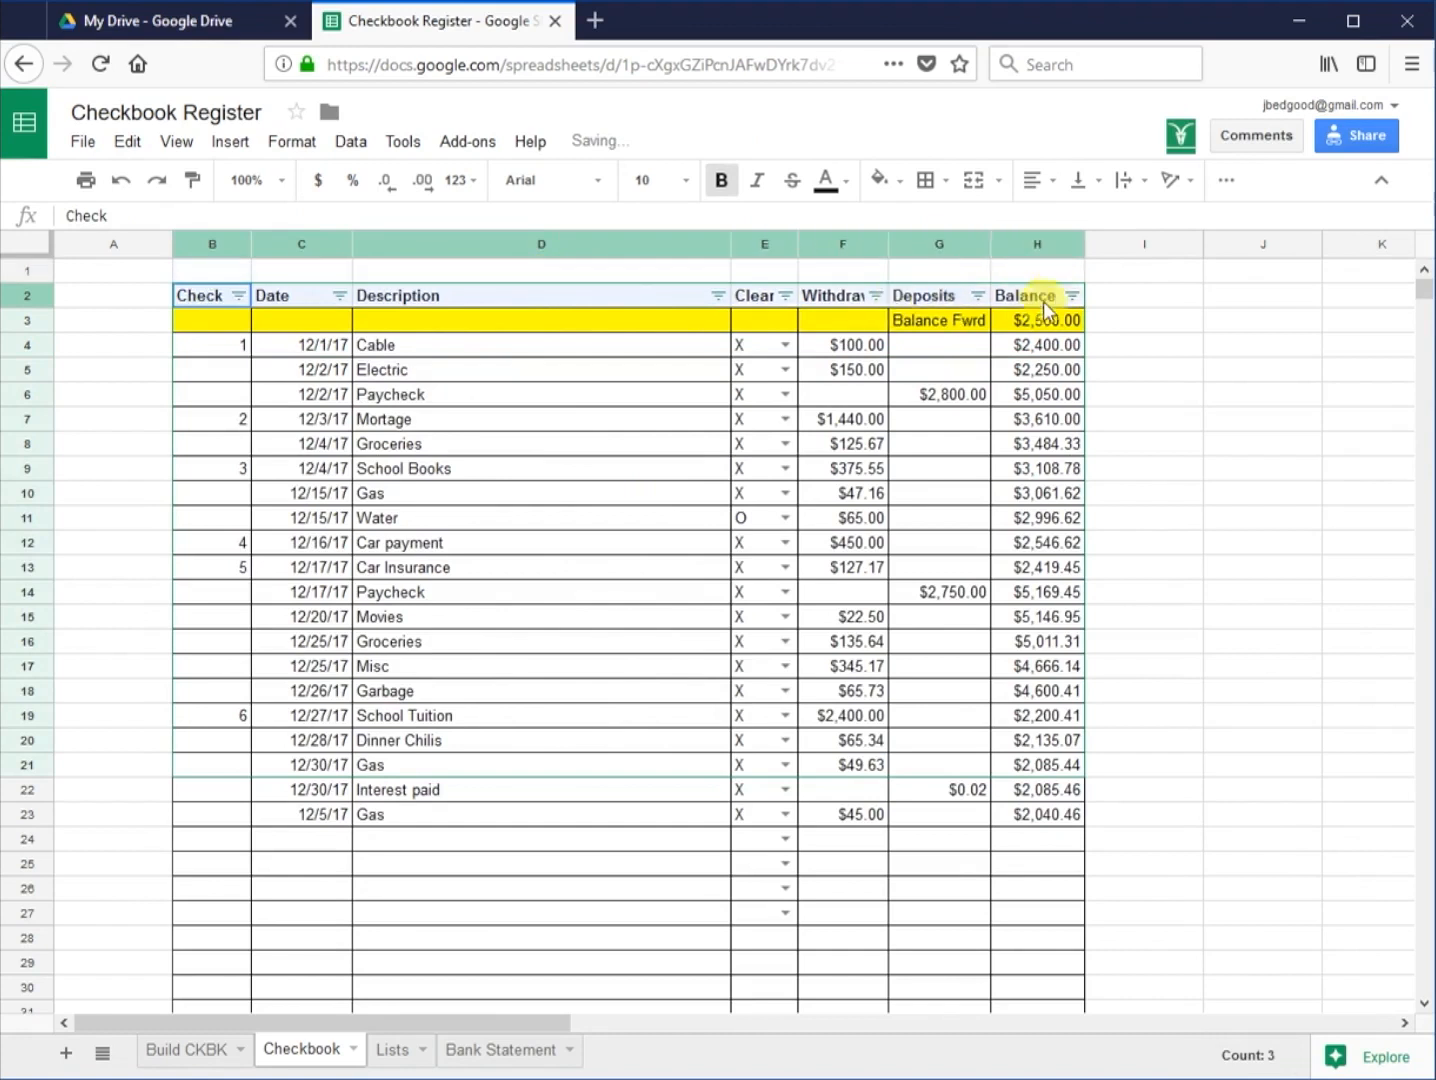
left_click(348, 141)
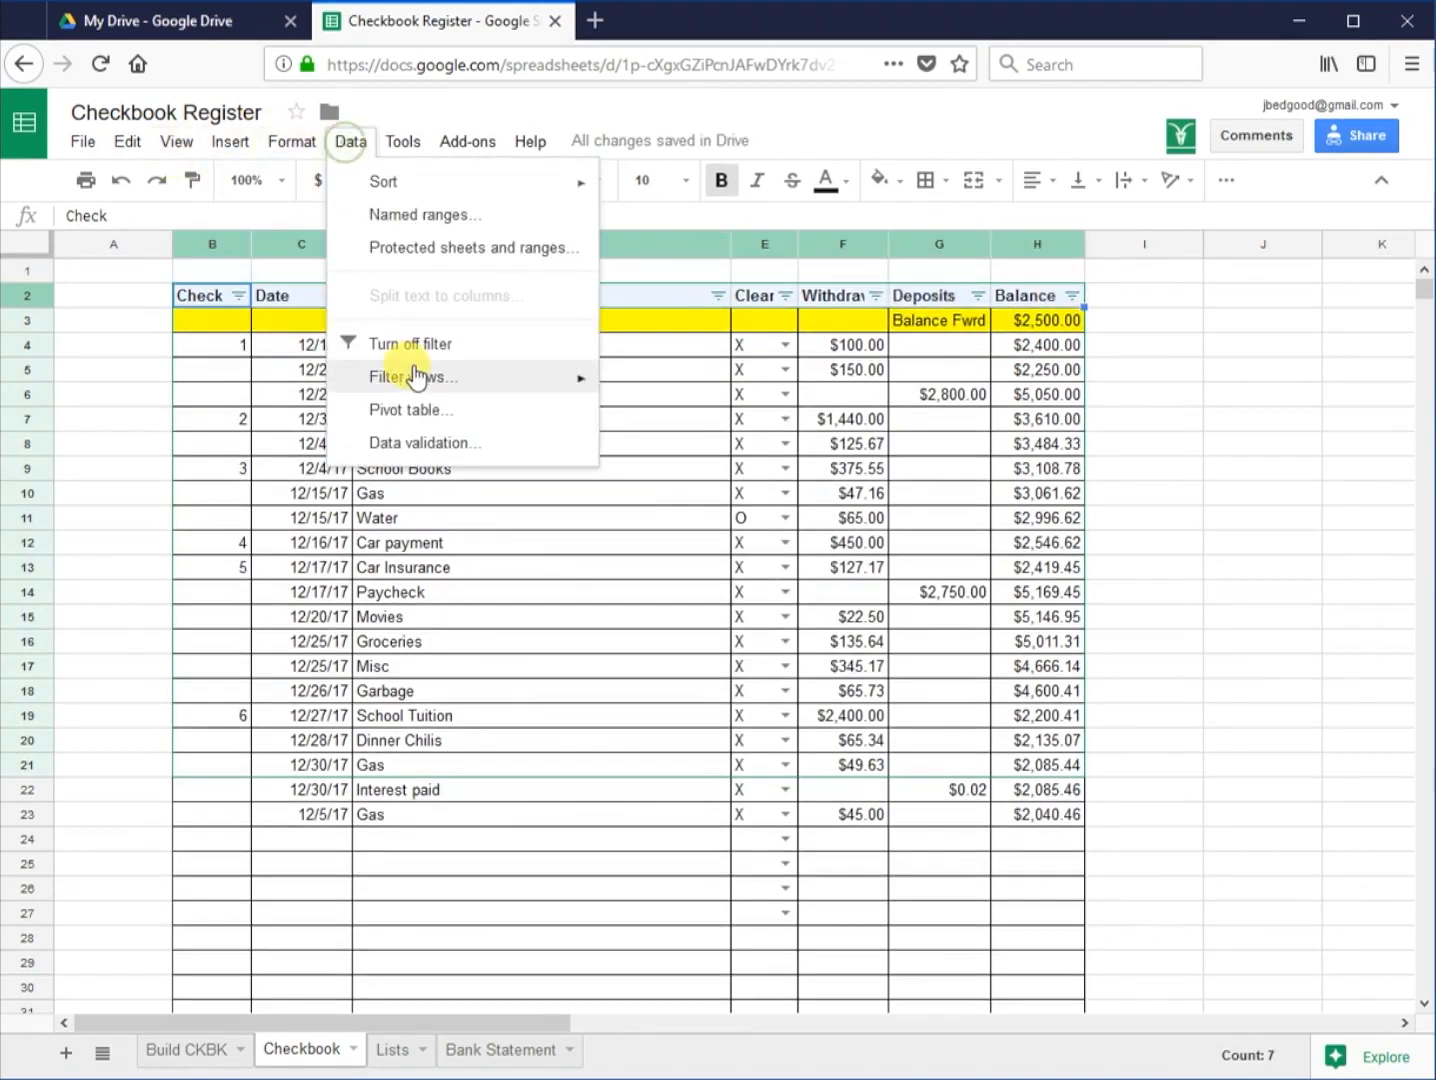
left_click(410, 345)
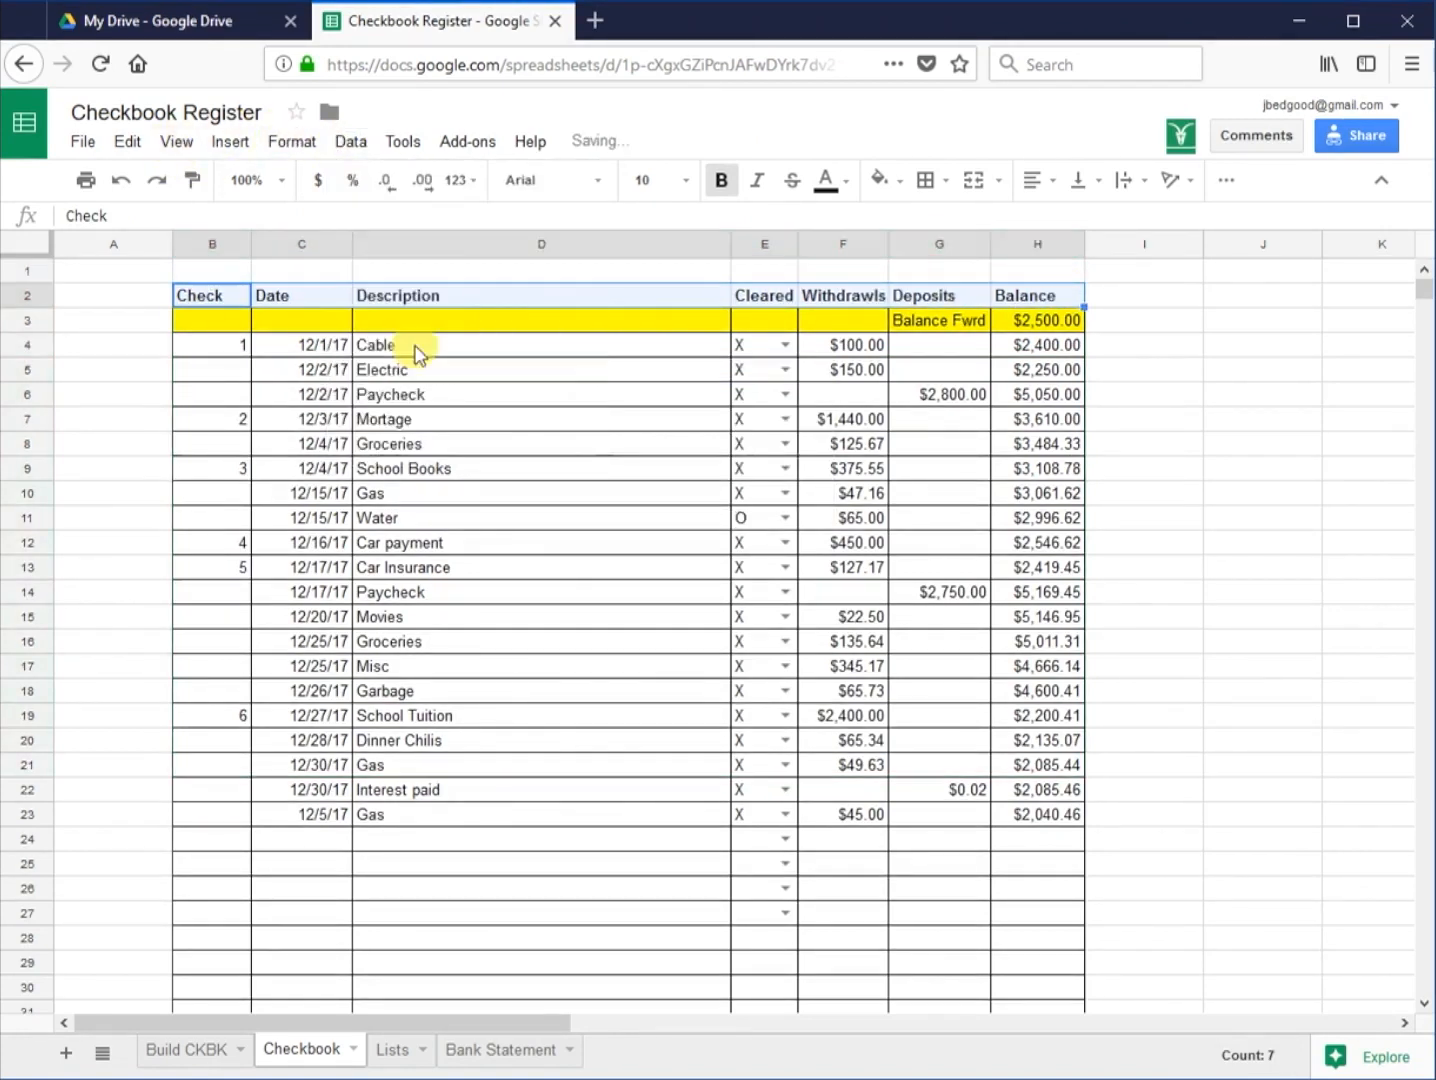
left_click(350, 143)
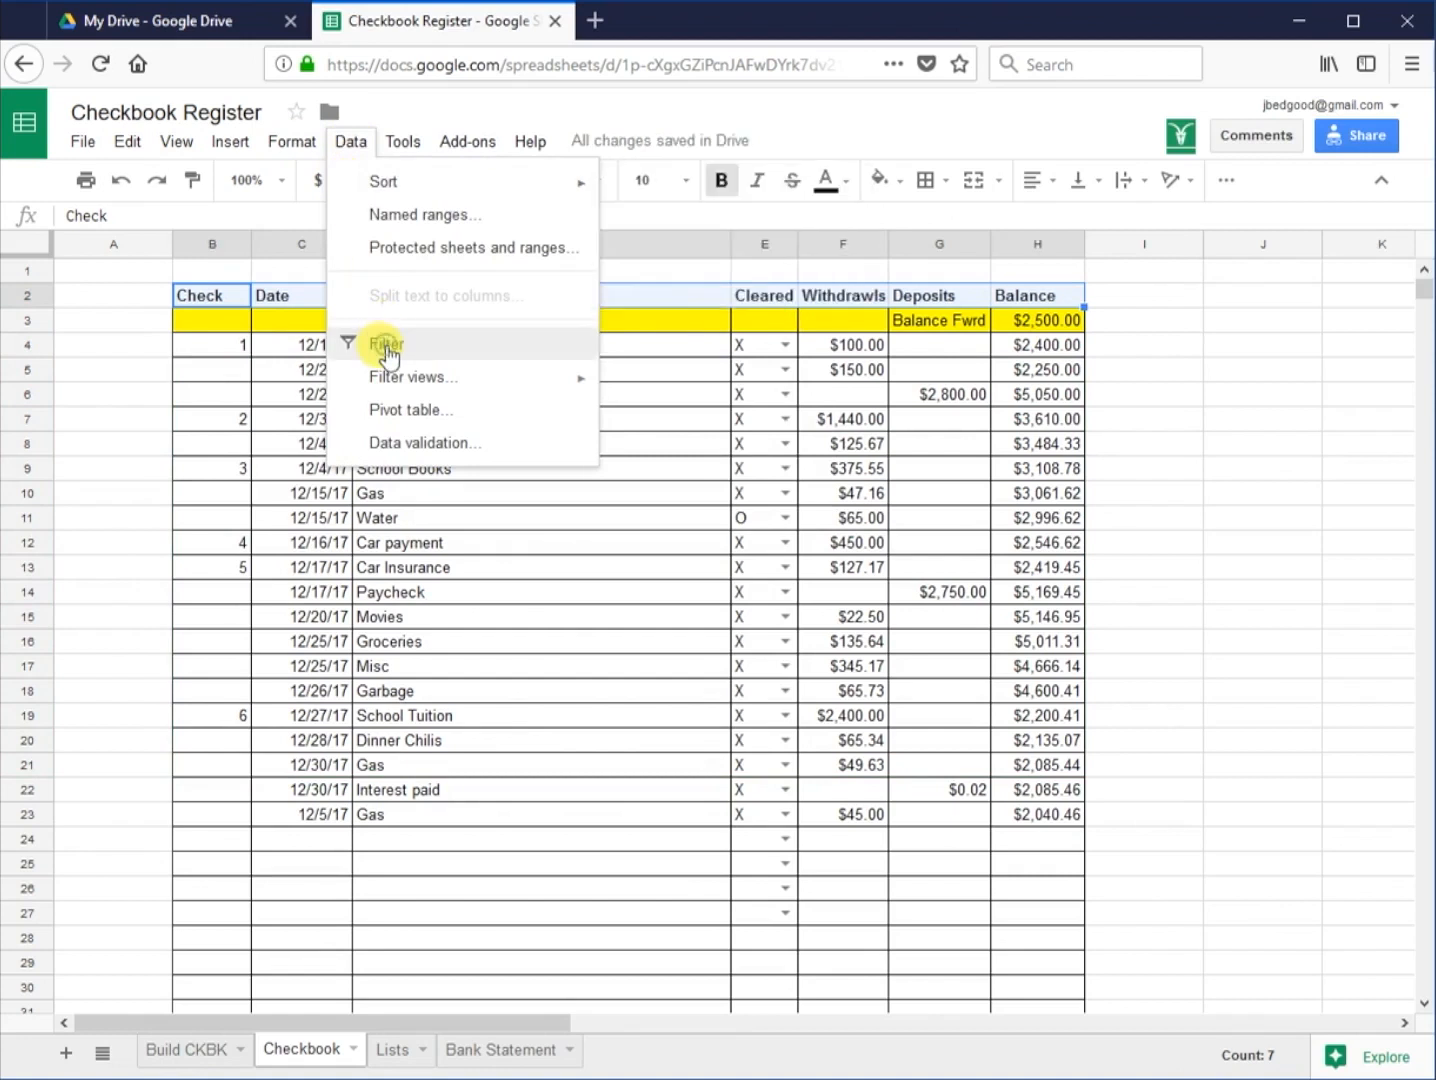
left_click(386, 345)
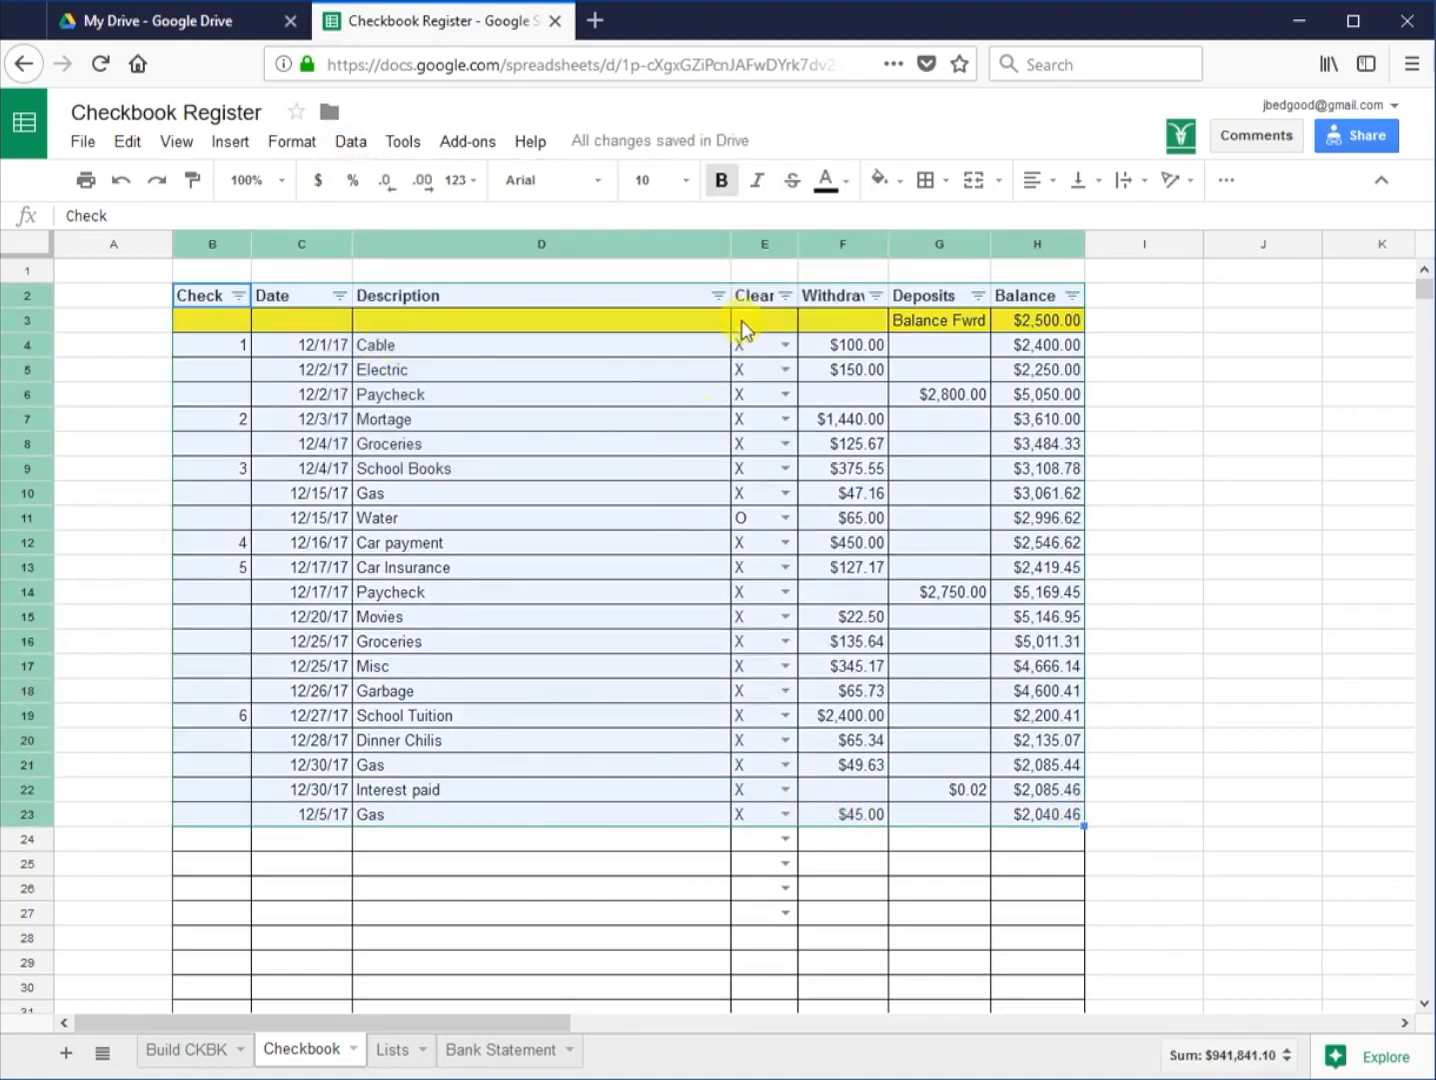
Step: Filter the Cleared column to hide the X entries and look over the Bank Statement sheet
left_click(778, 302)
left_click(785, 296)
left_click(545, 618)
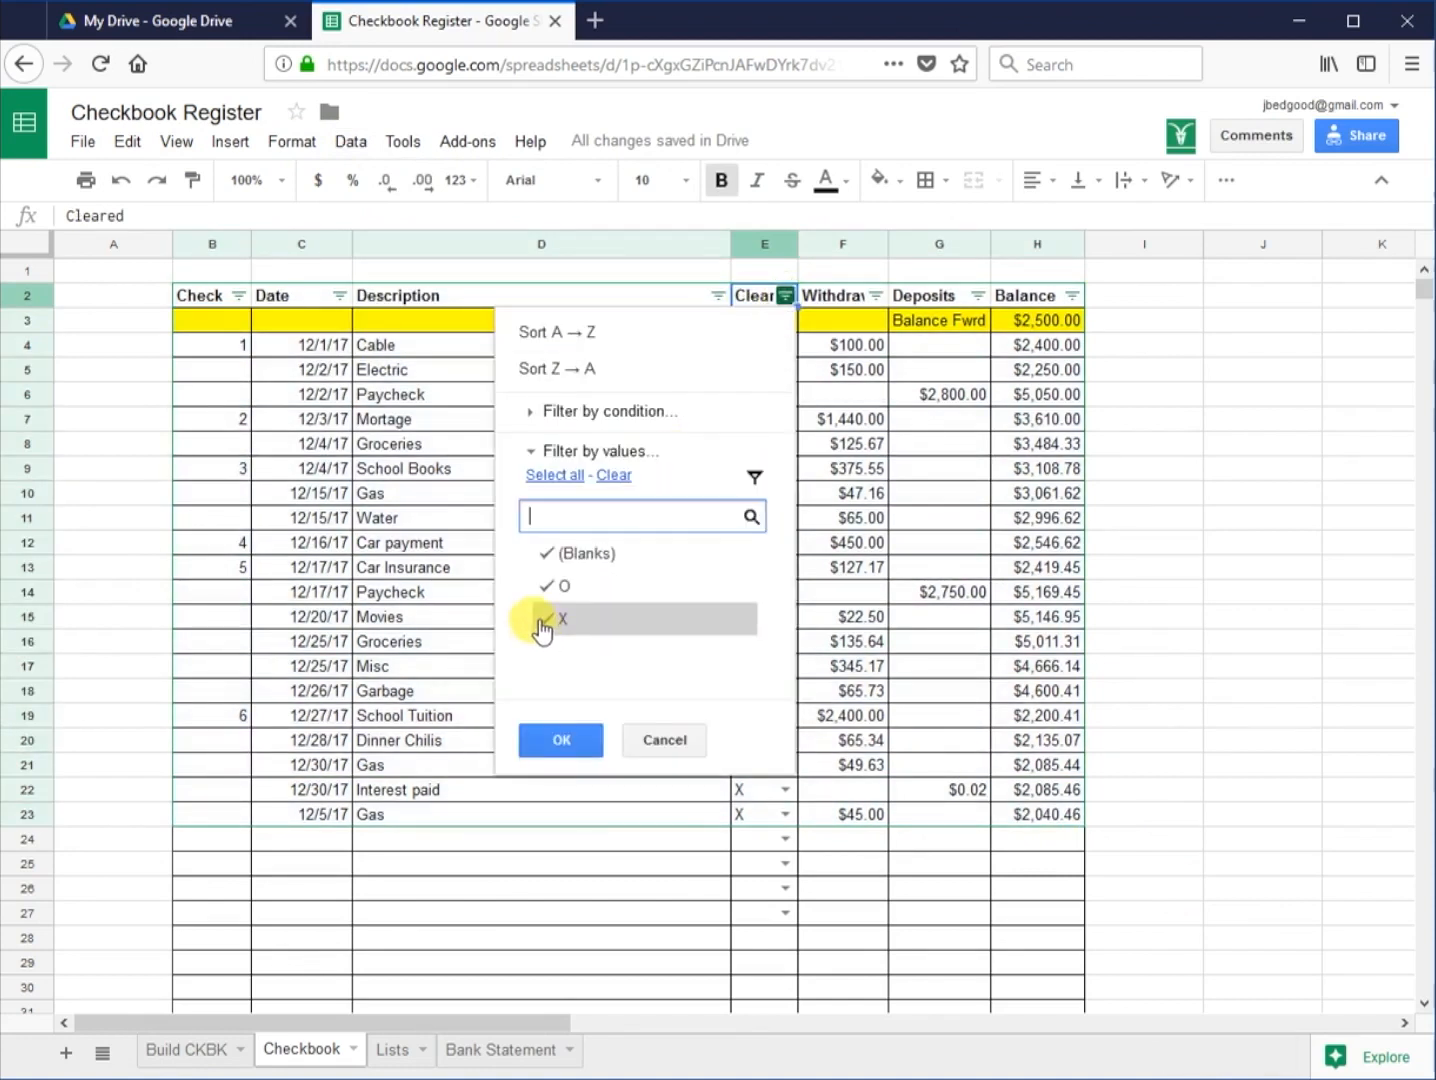
left_click(570, 739)
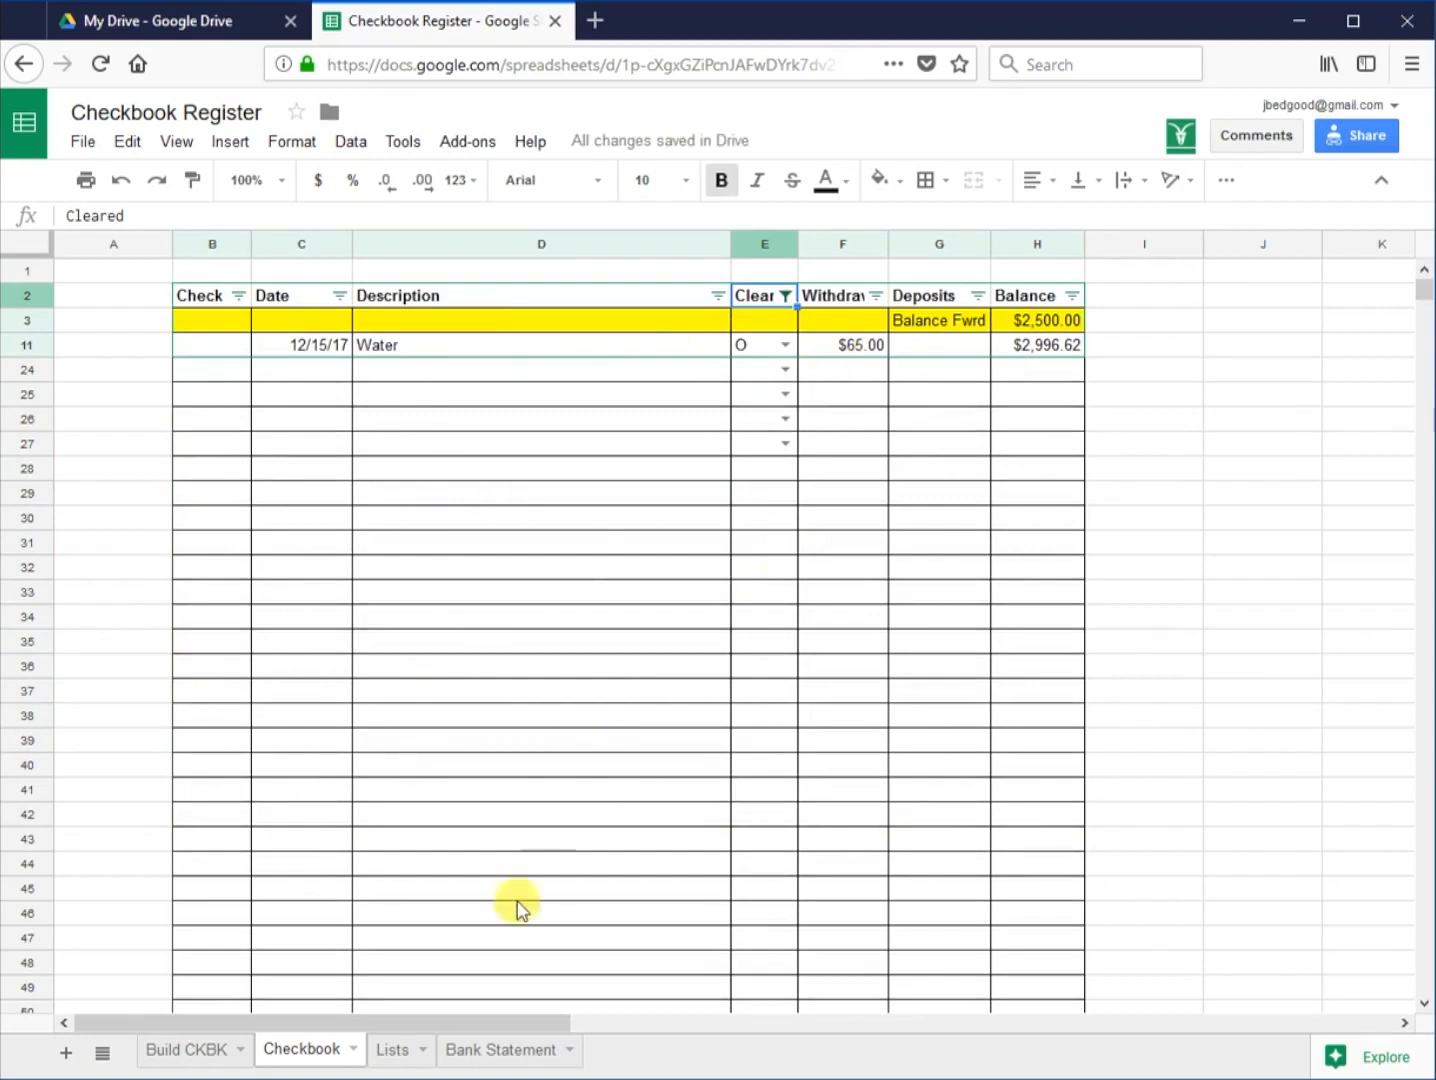
left_click(512, 1050)
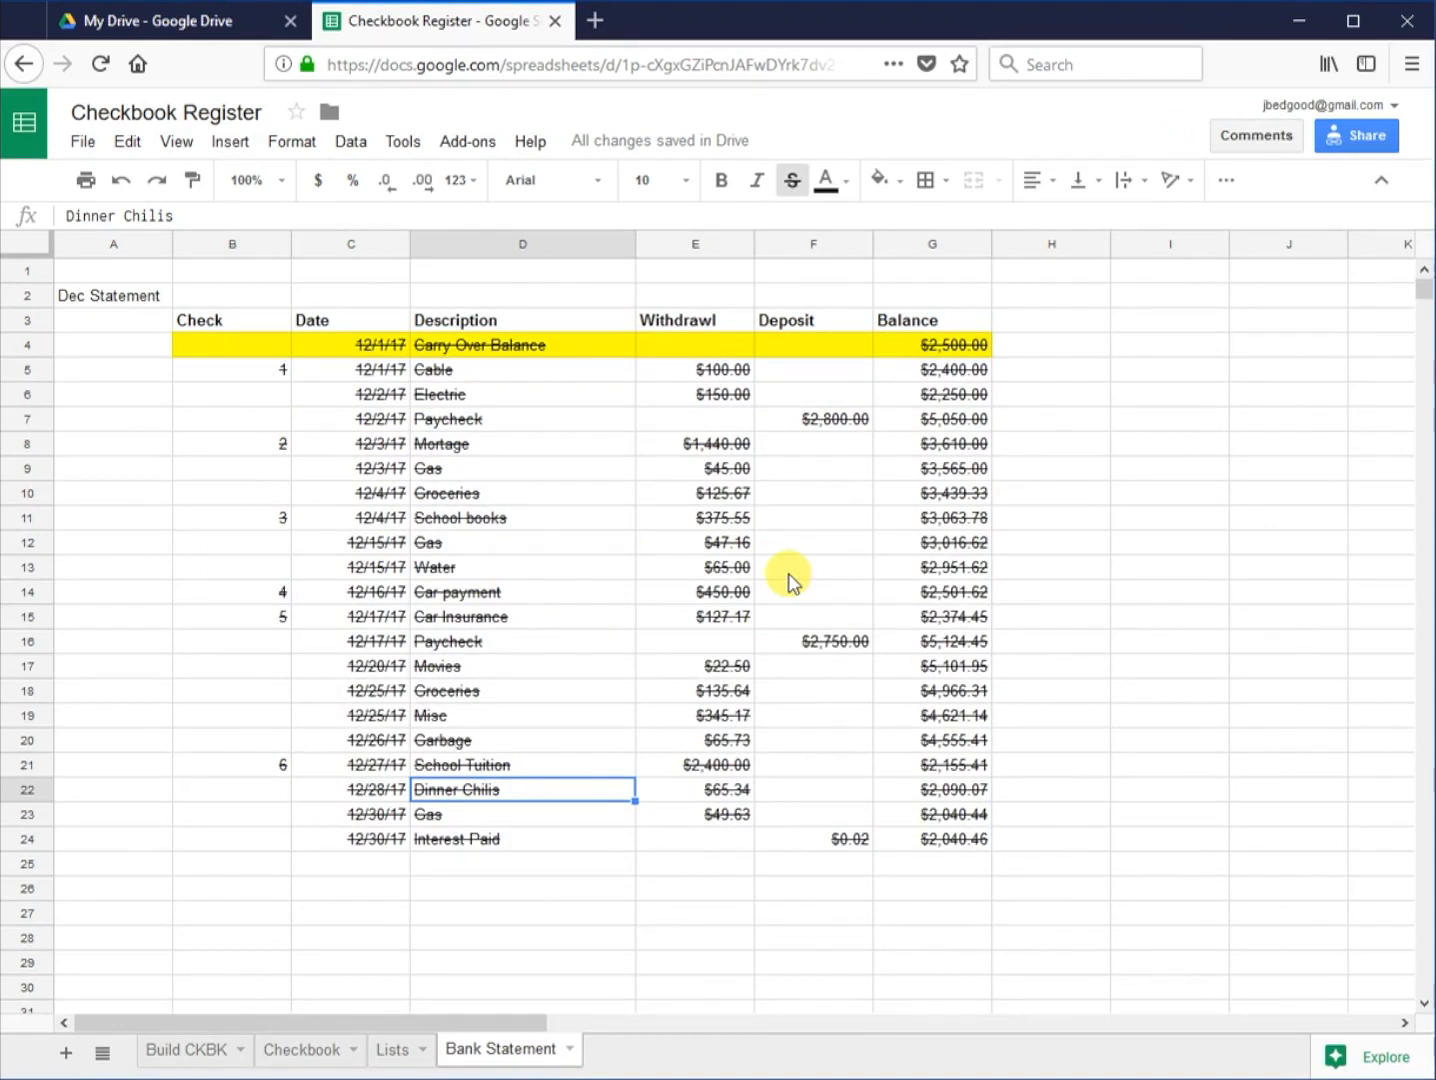
left_click(305, 1050)
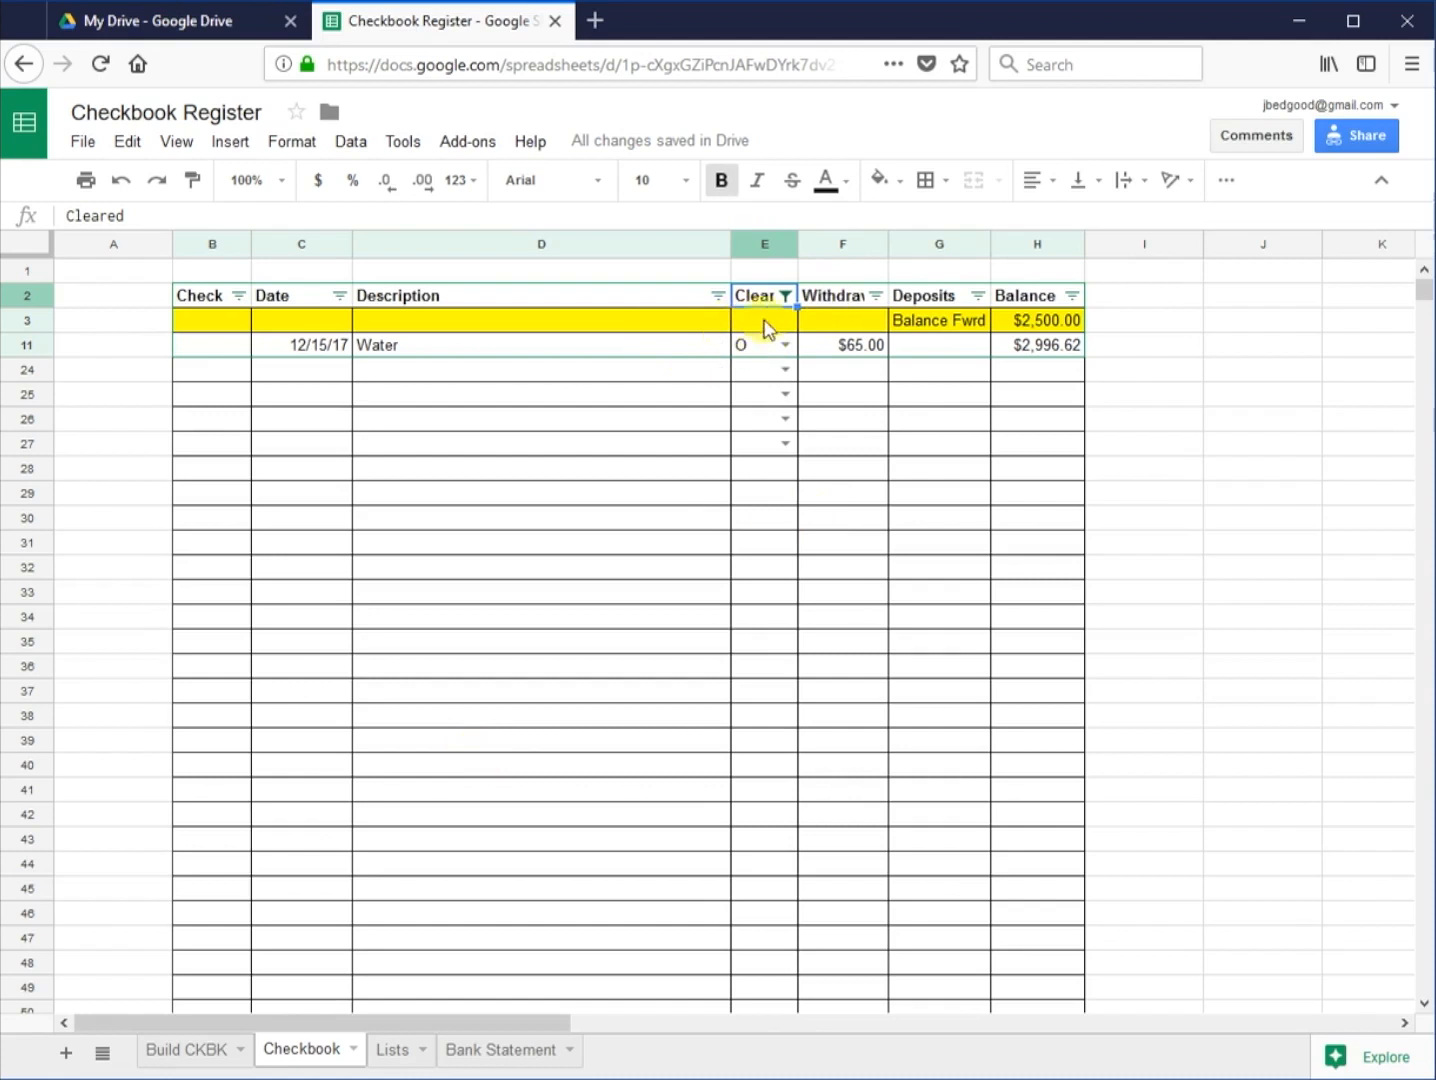
Step: Reset the Cleared column's filter so that all values are selected
left_click(784, 295)
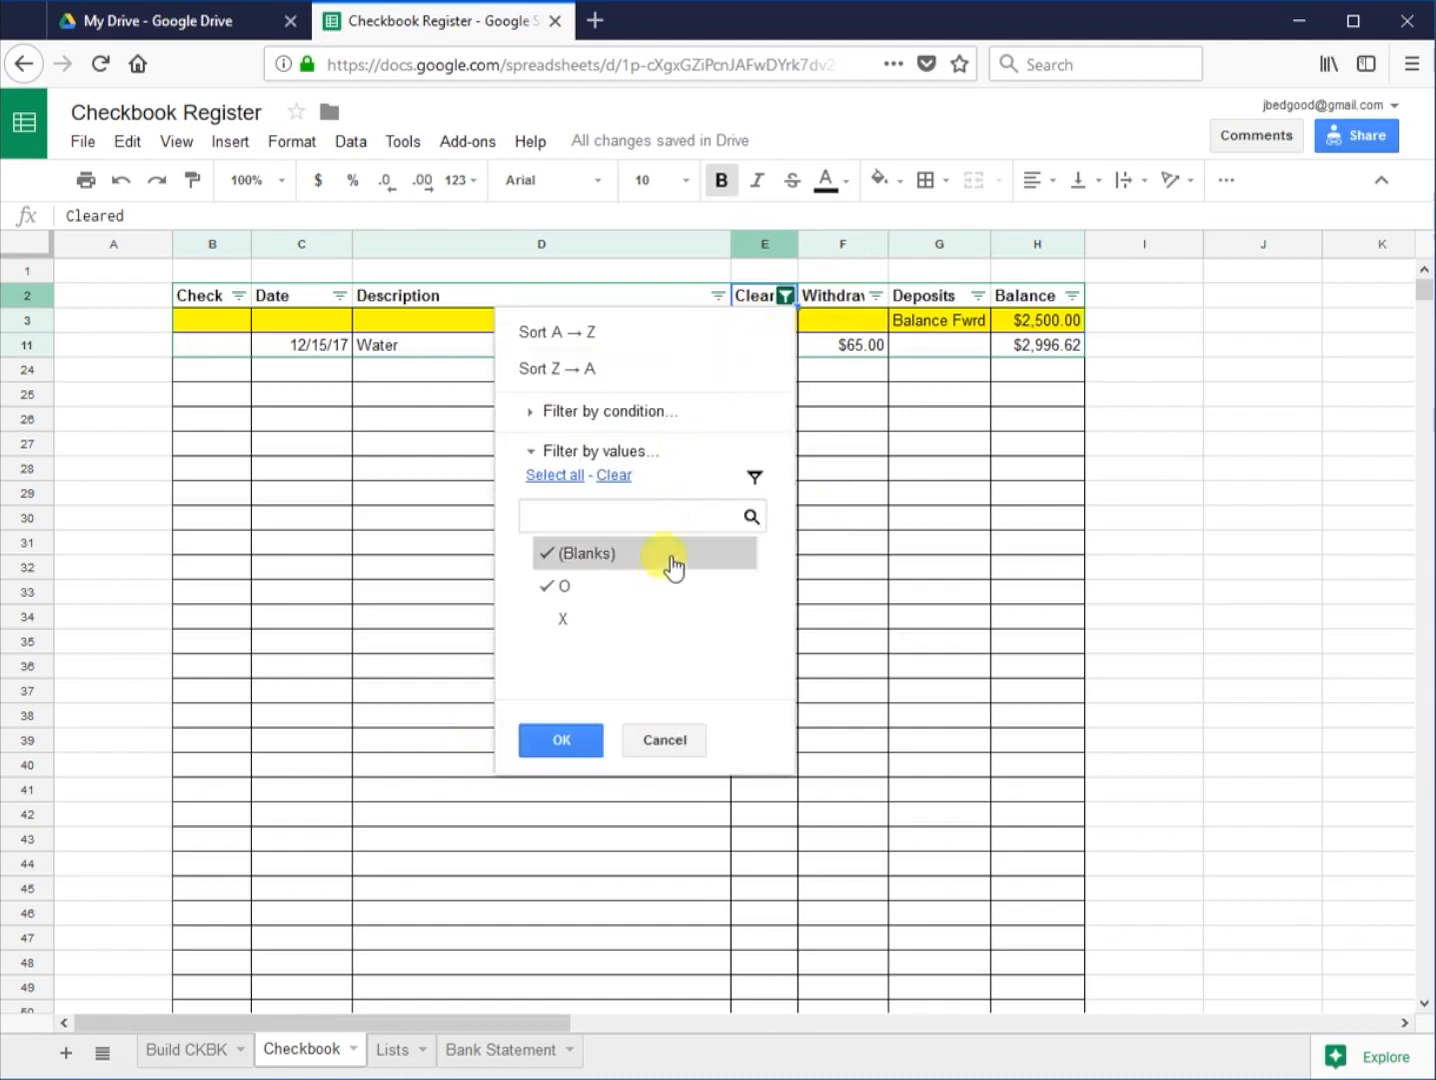
left_click(631, 478)
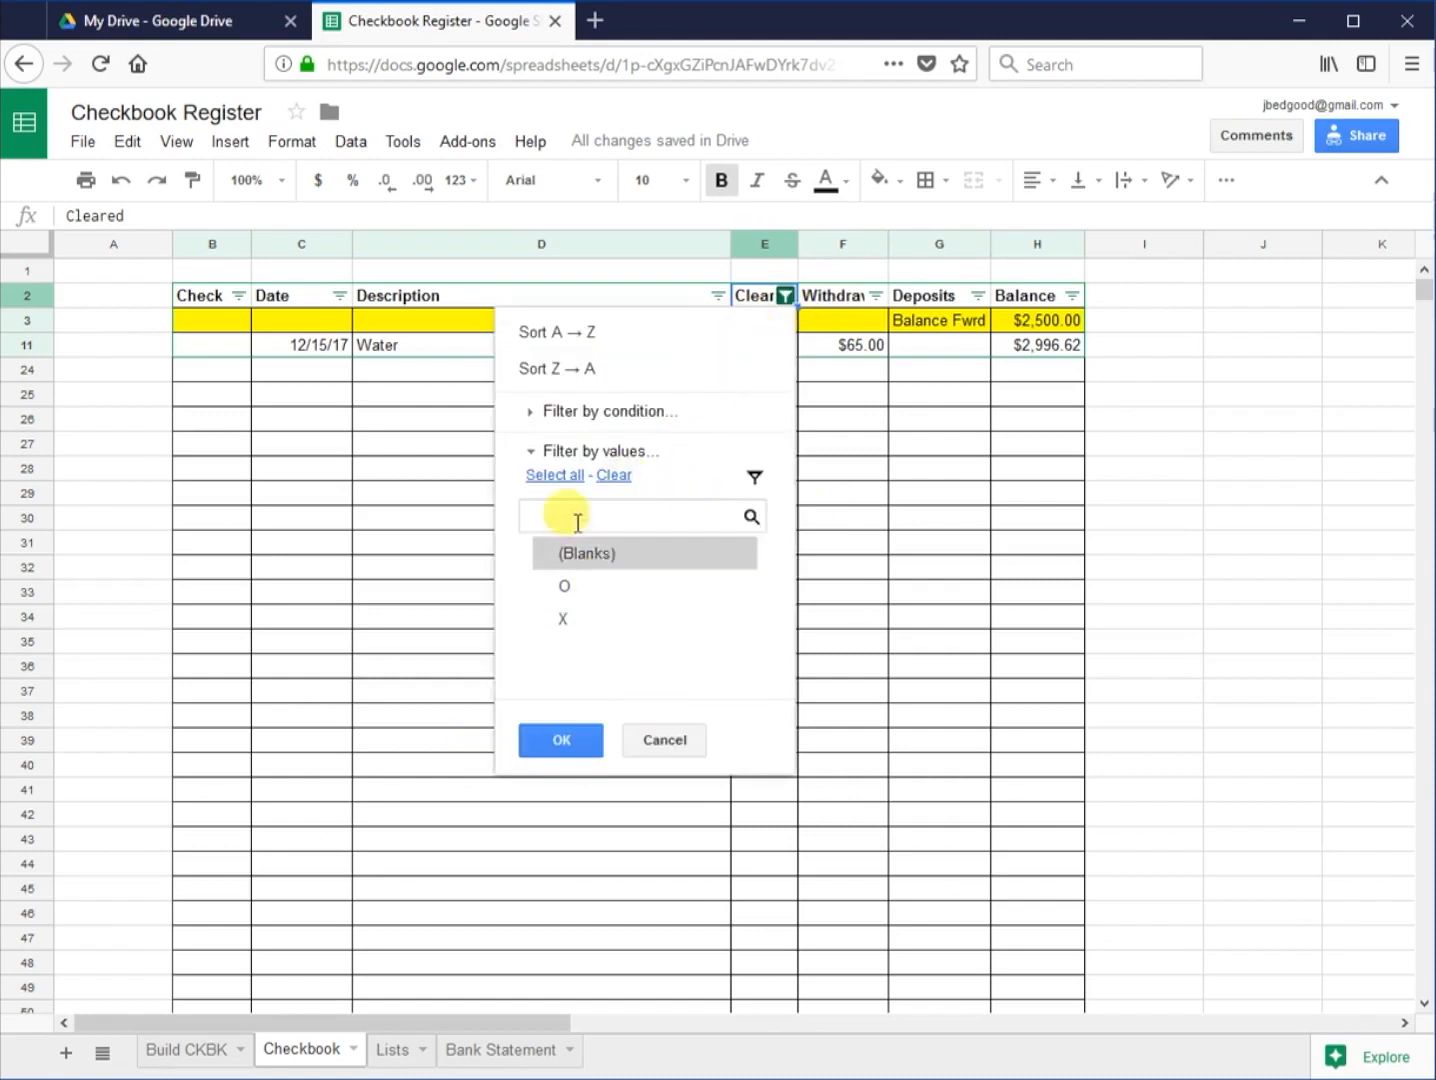
left_click(560, 476)
left_click(586, 740)
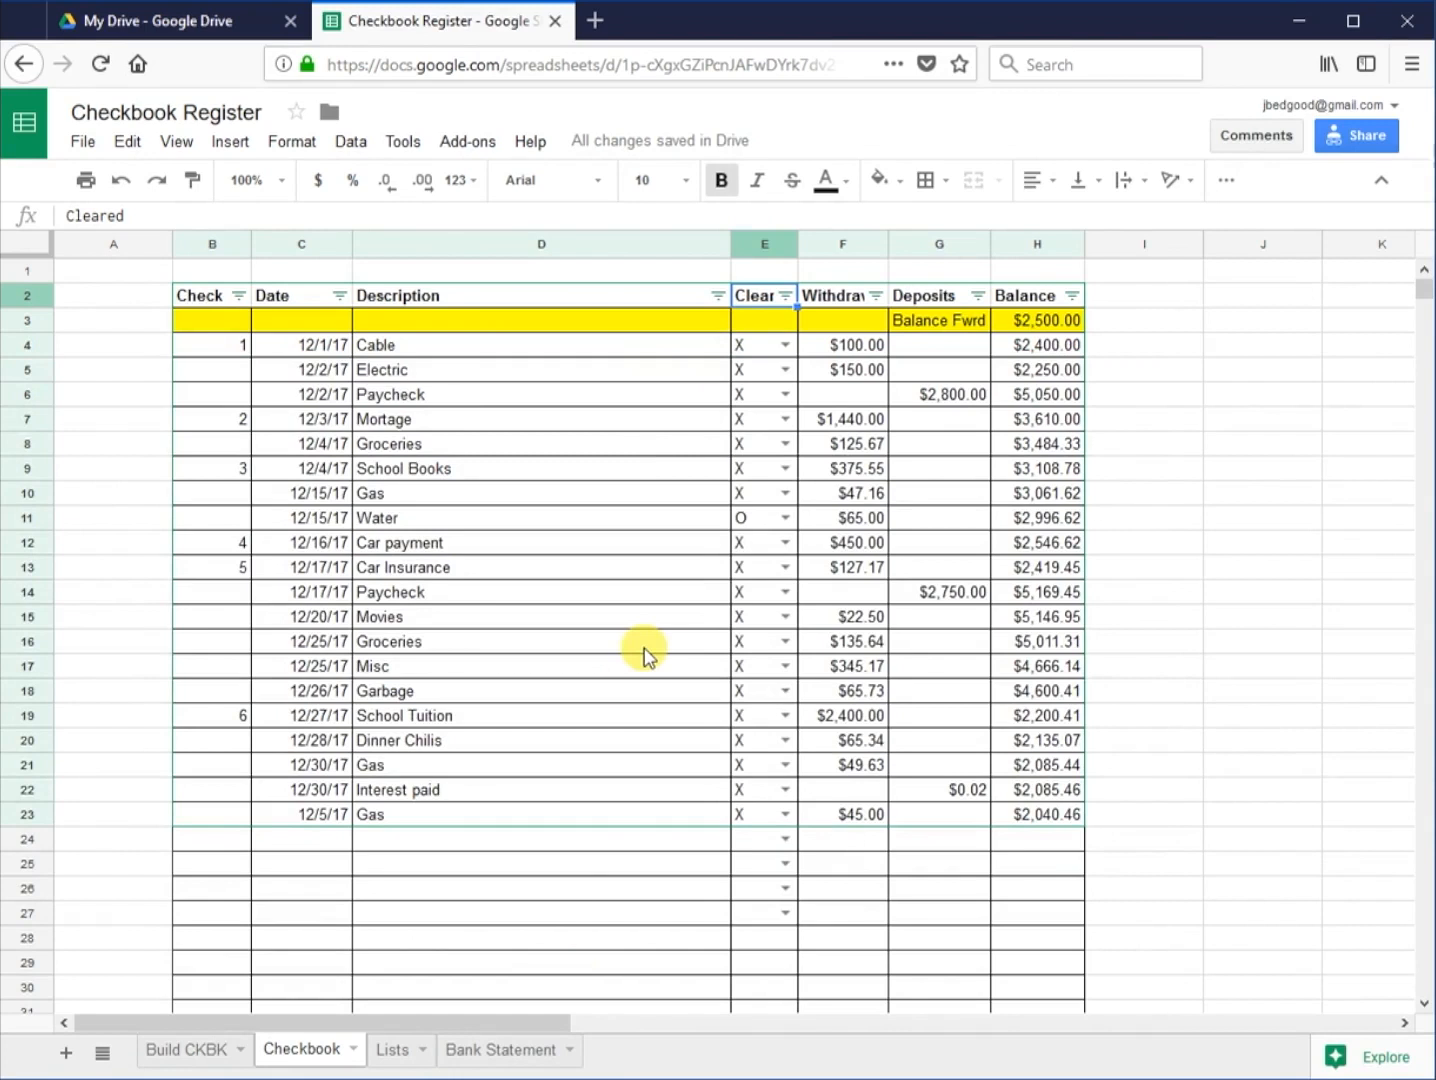
Step: Review the Bank Statement once more and the Checkbook's empty rows below the last Gas entry
left_click(508, 1055)
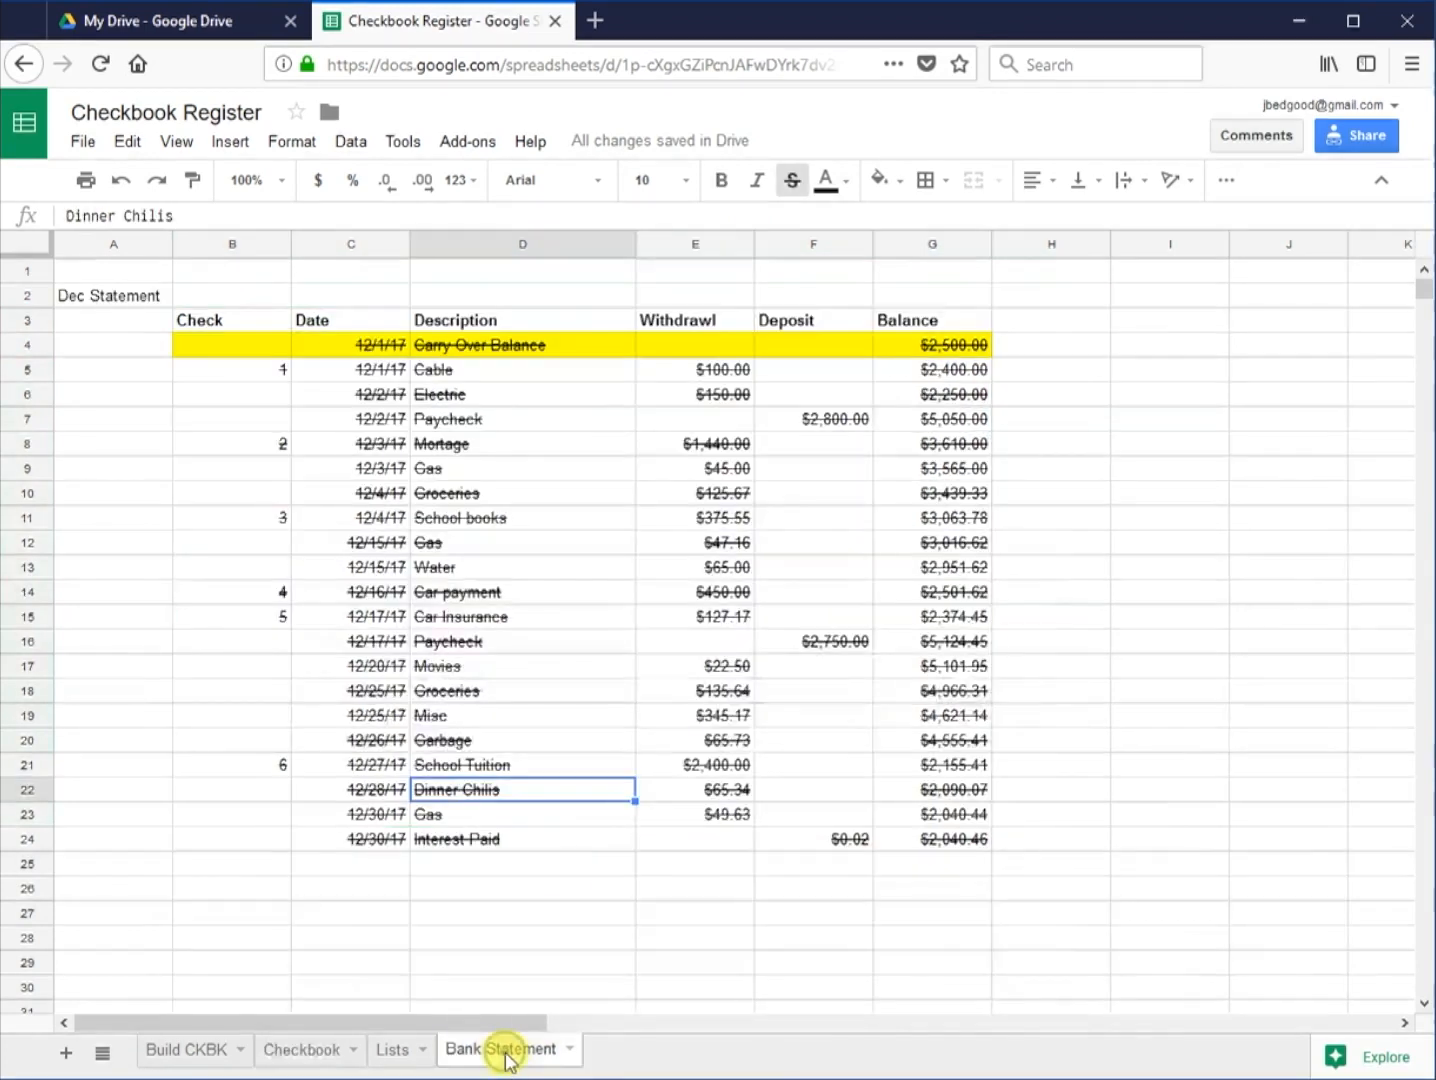
left_click(303, 1055)
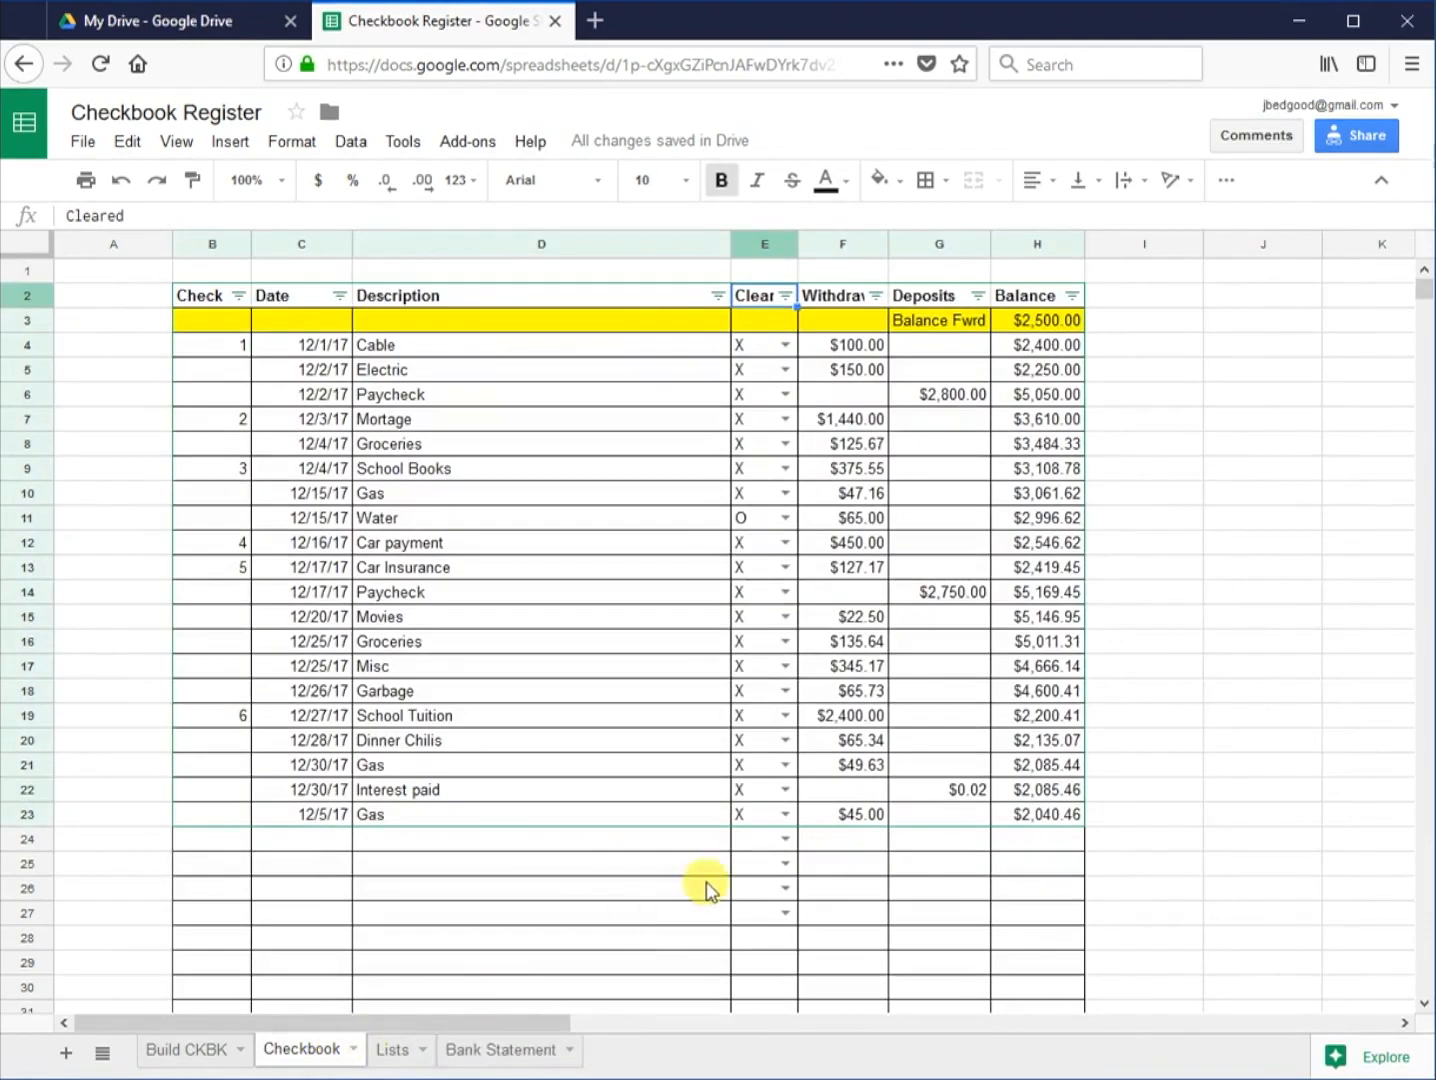
scroll(605, 841, "down", 1)
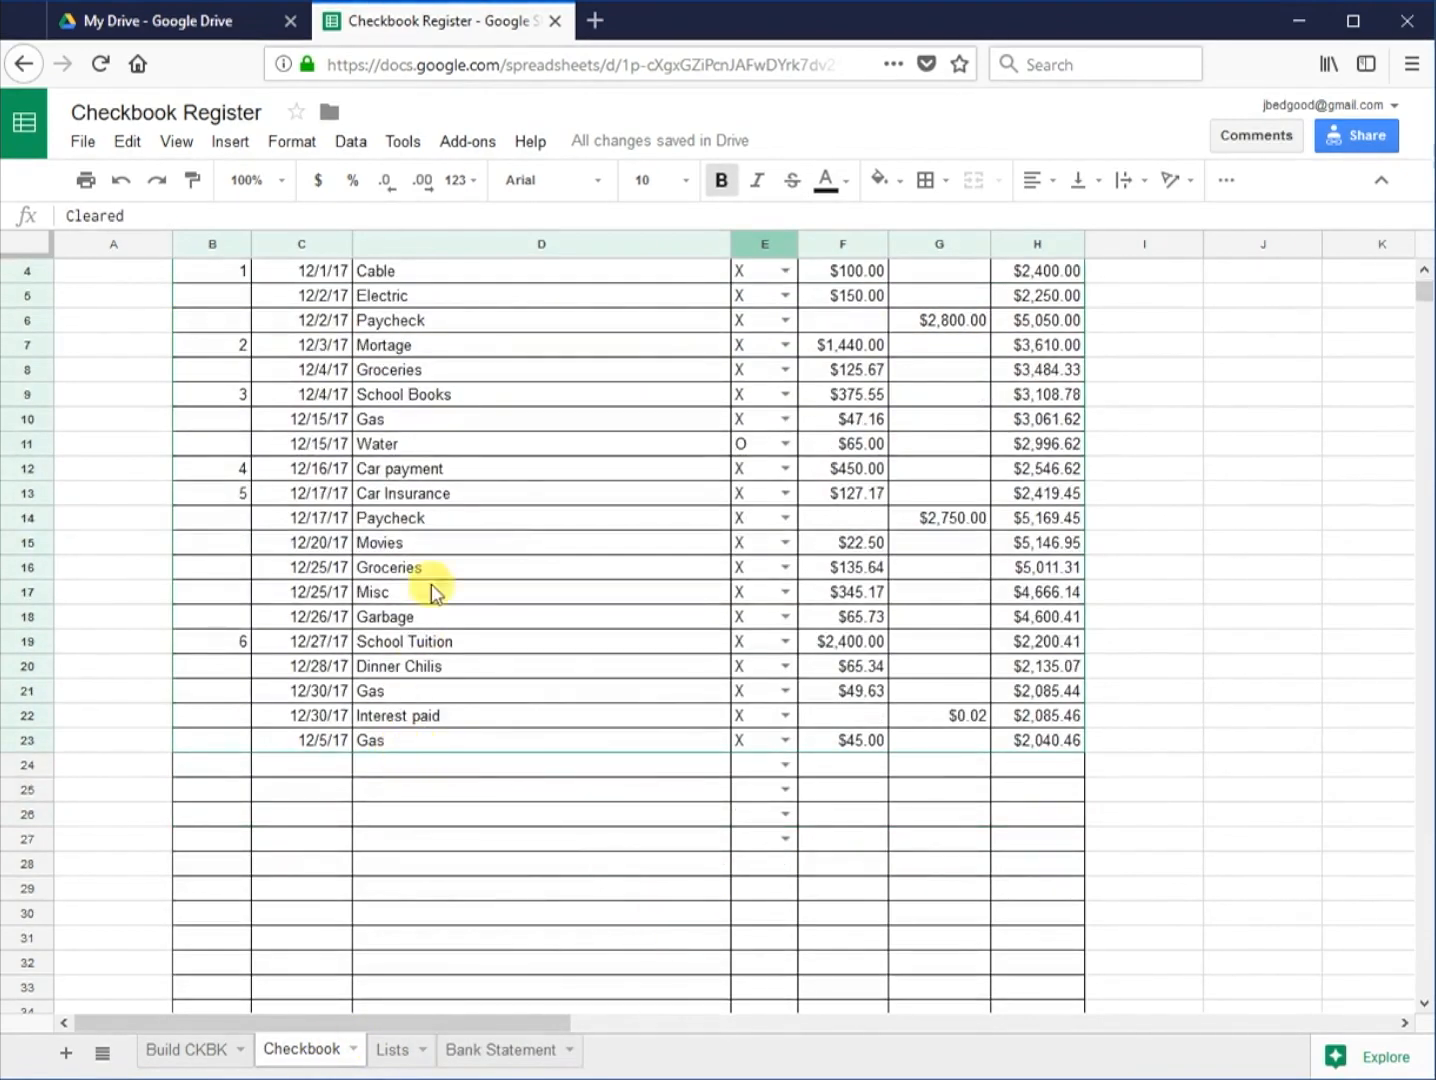
left_click(210, 795)
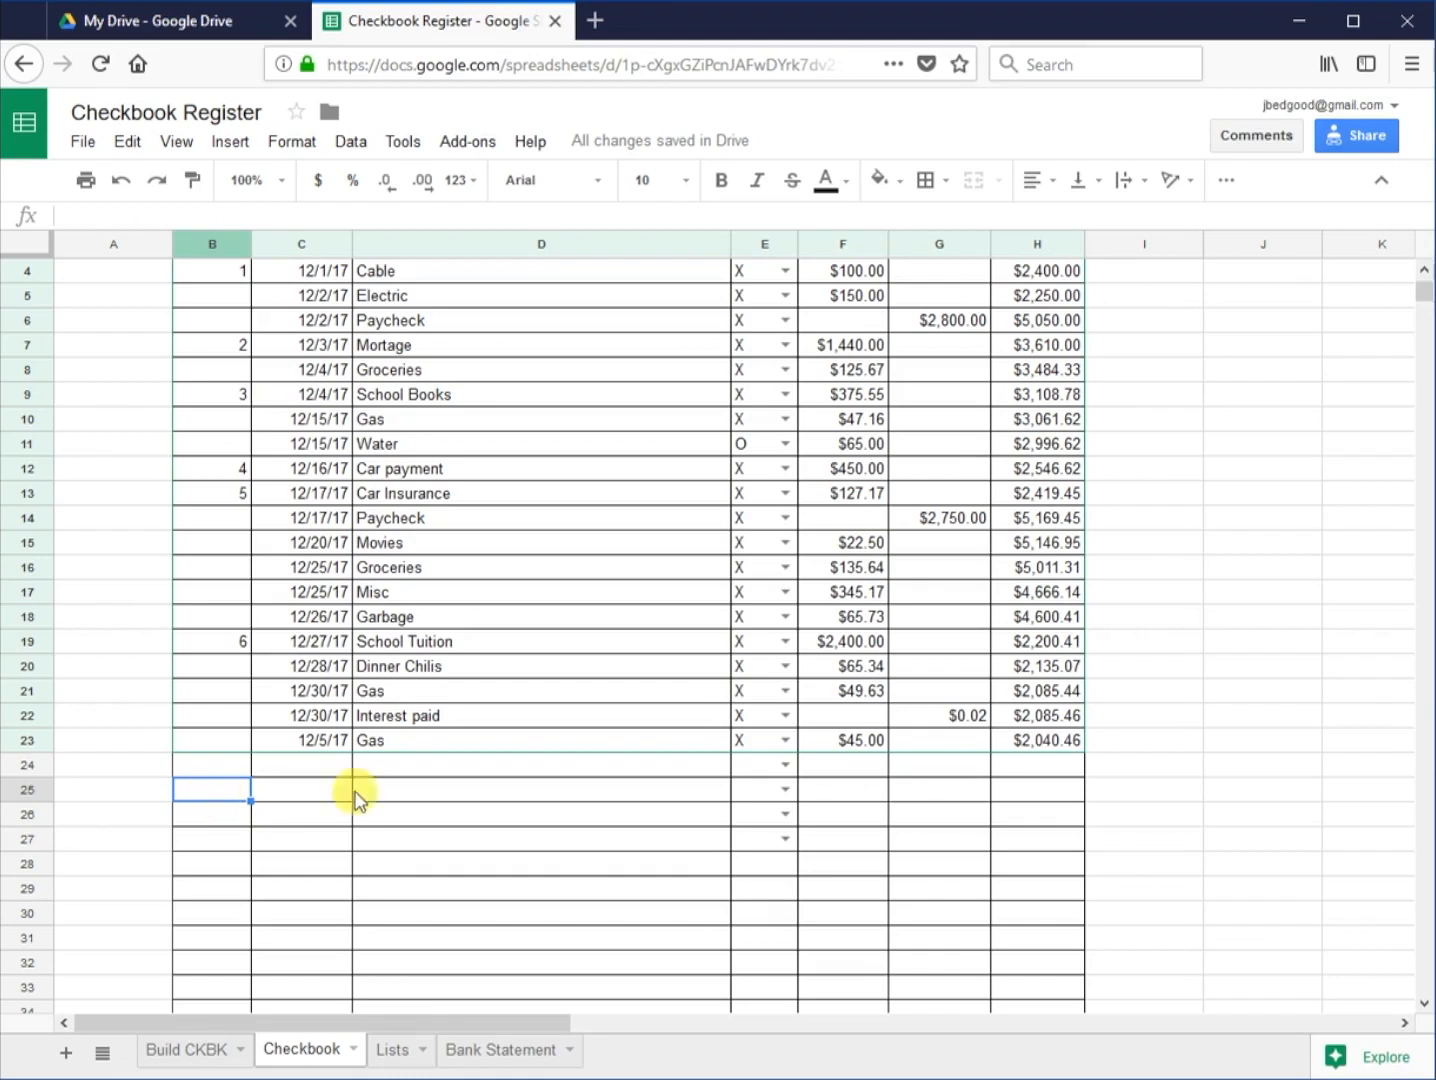
scroll(399, 910, "up", 1)
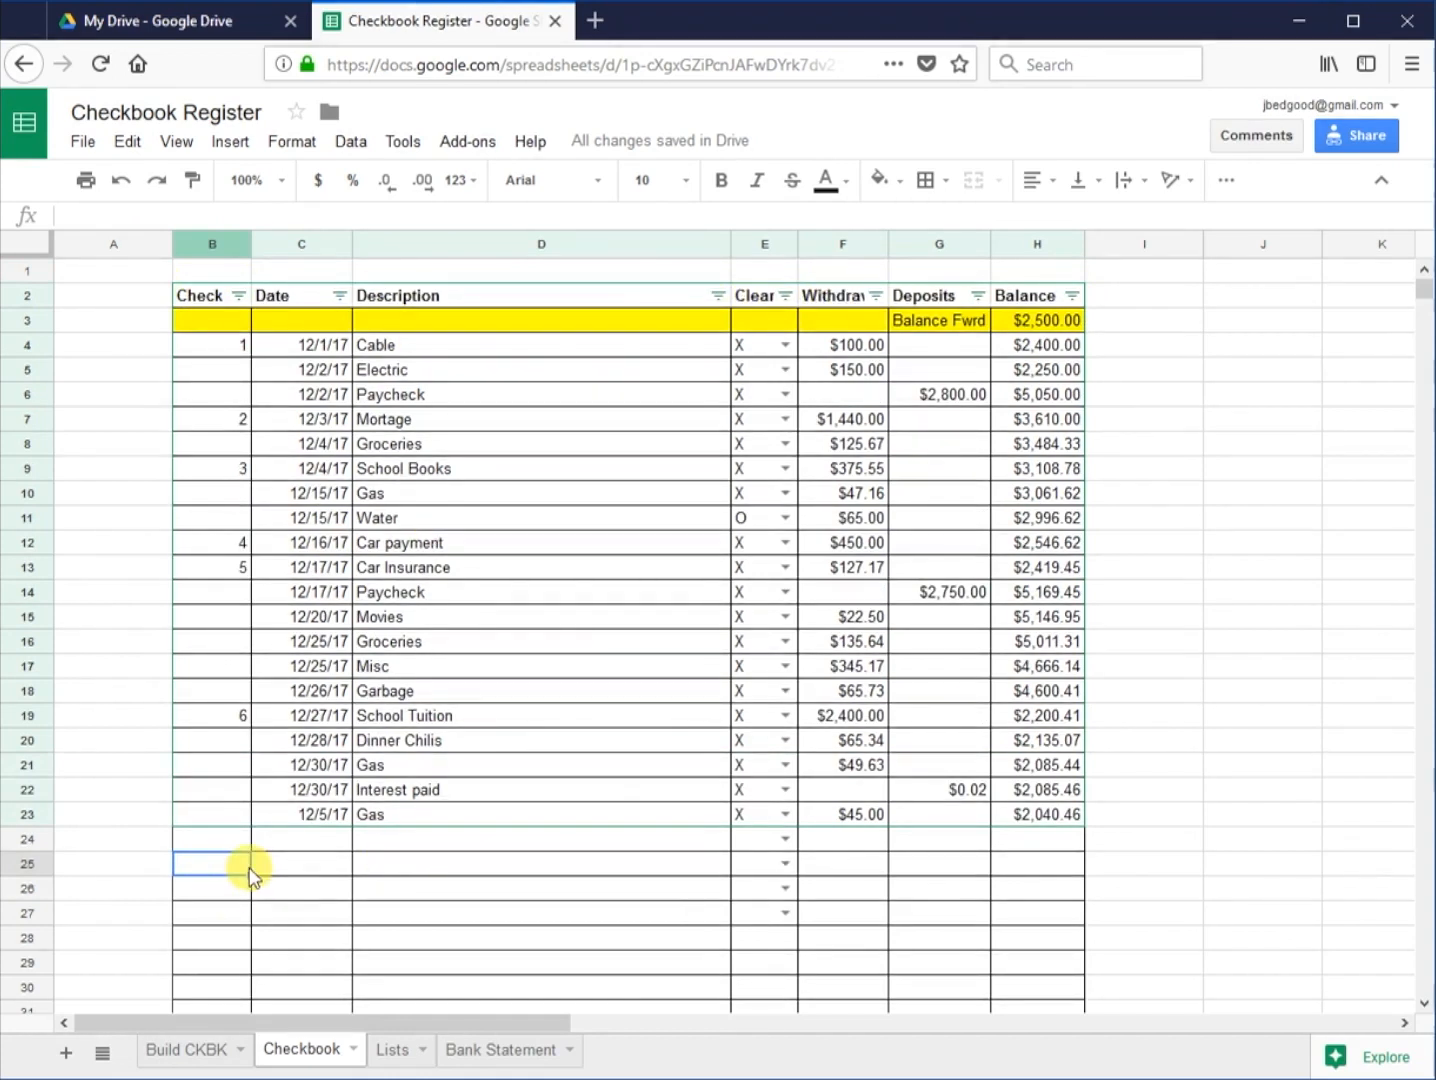
Step: Label the months beside the register, with Dec 17 in A2 and Jan 18 in A25
left_click(110, 296)
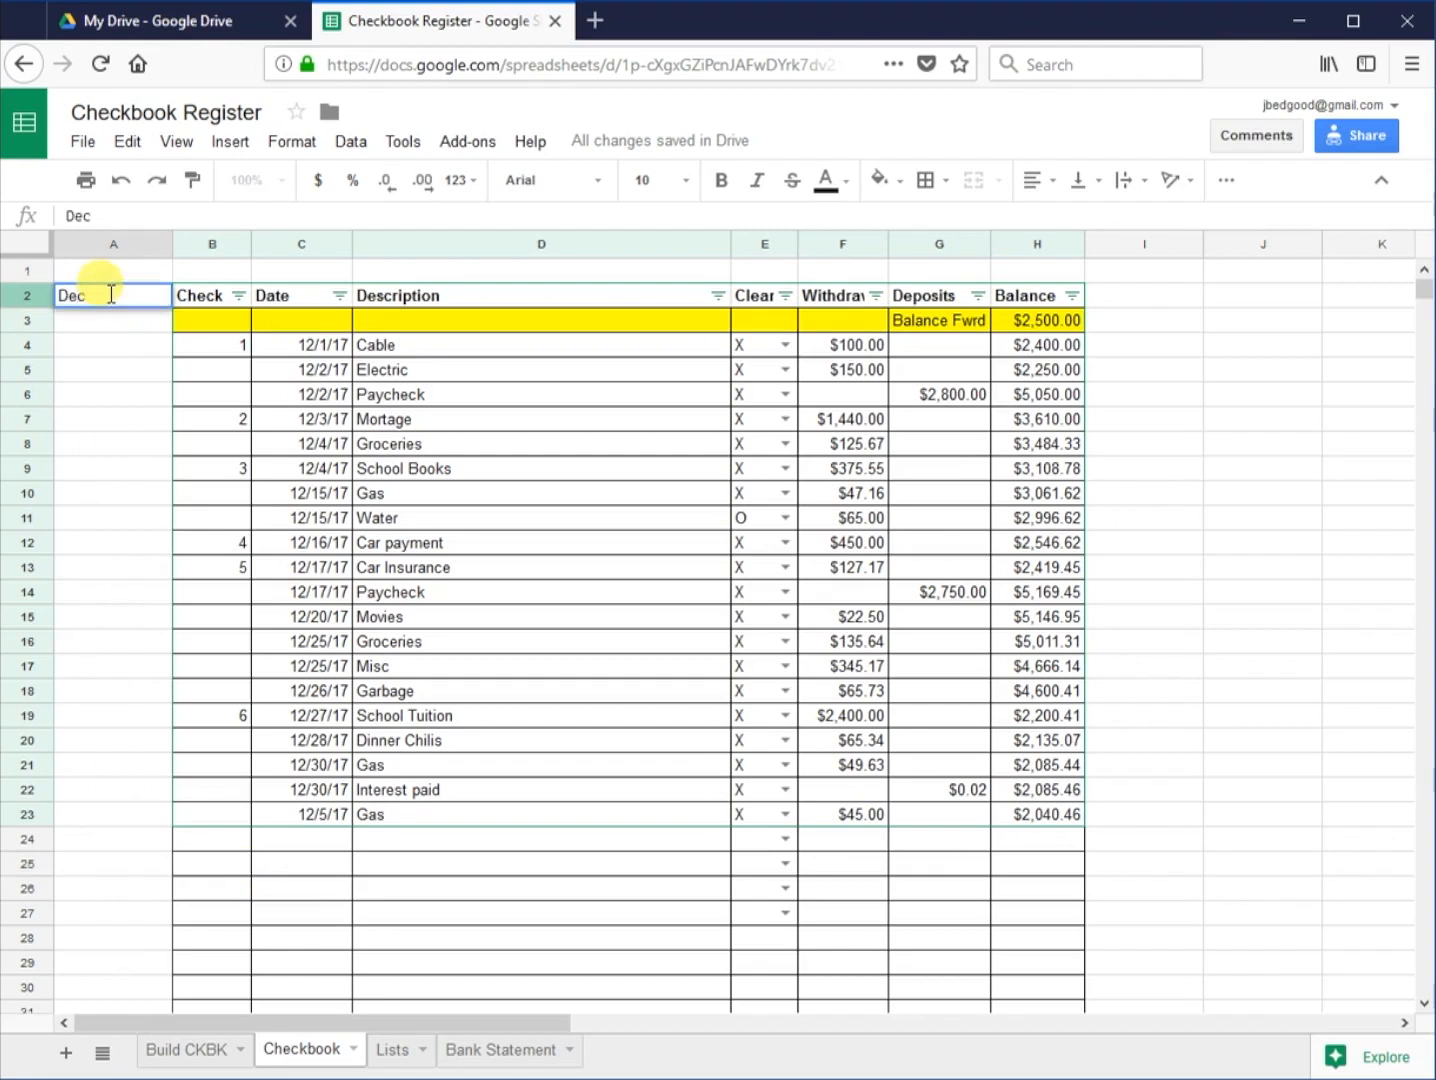
key("Return")
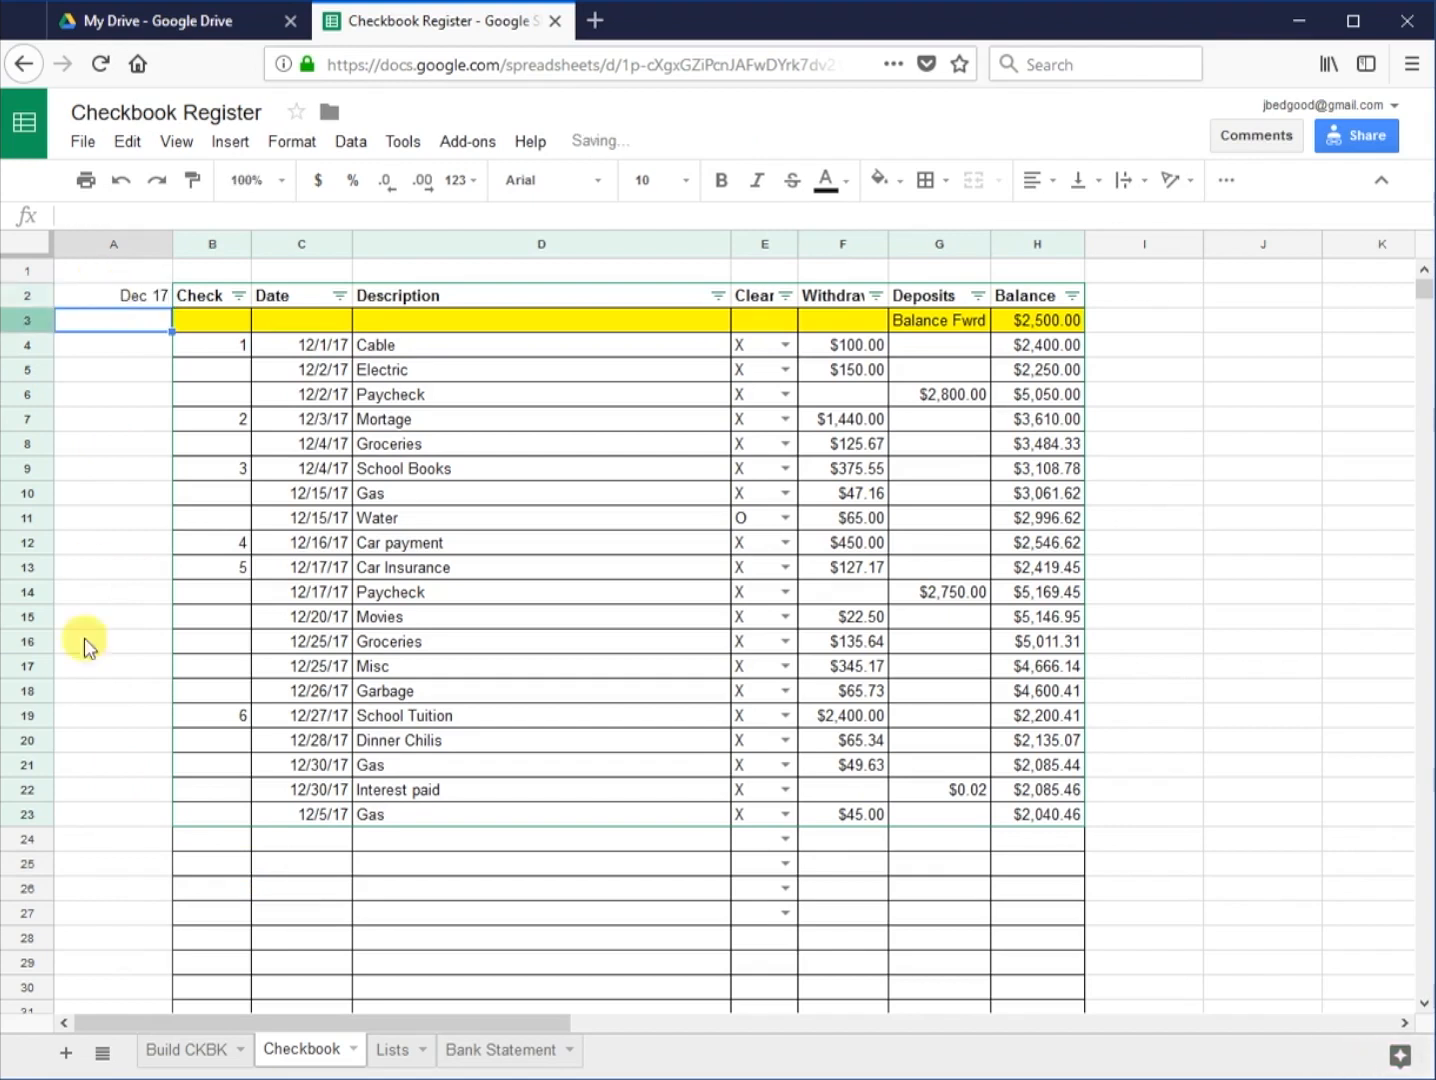
left_click(104, 864)
type("Ja")
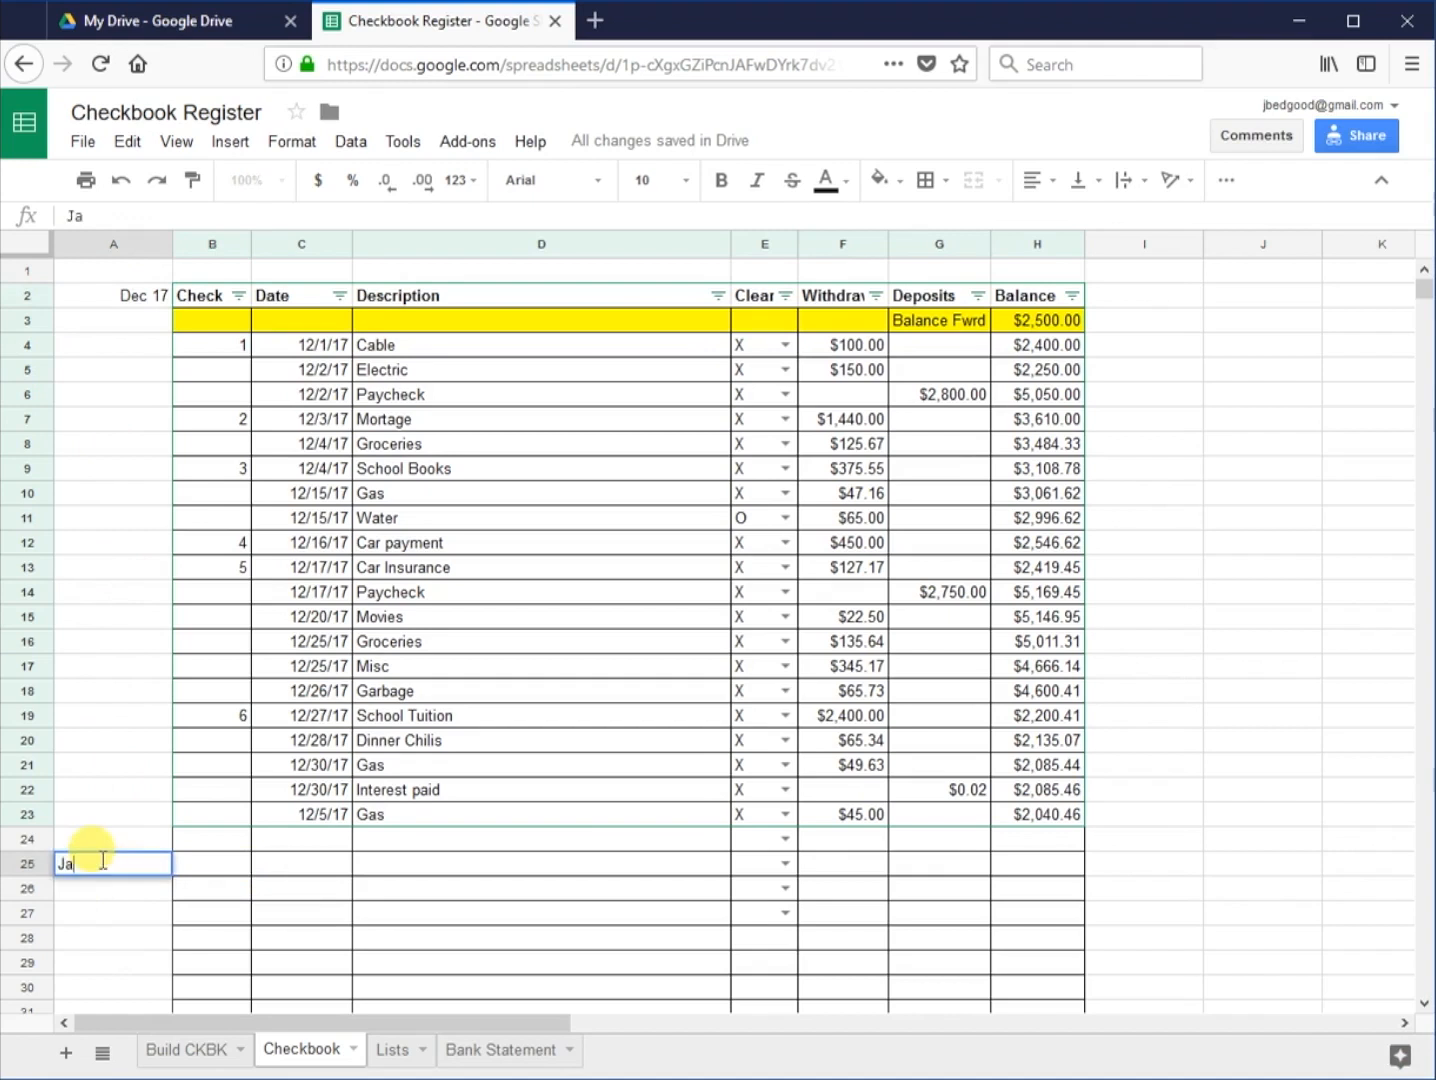
type("n 18")
key("Return")
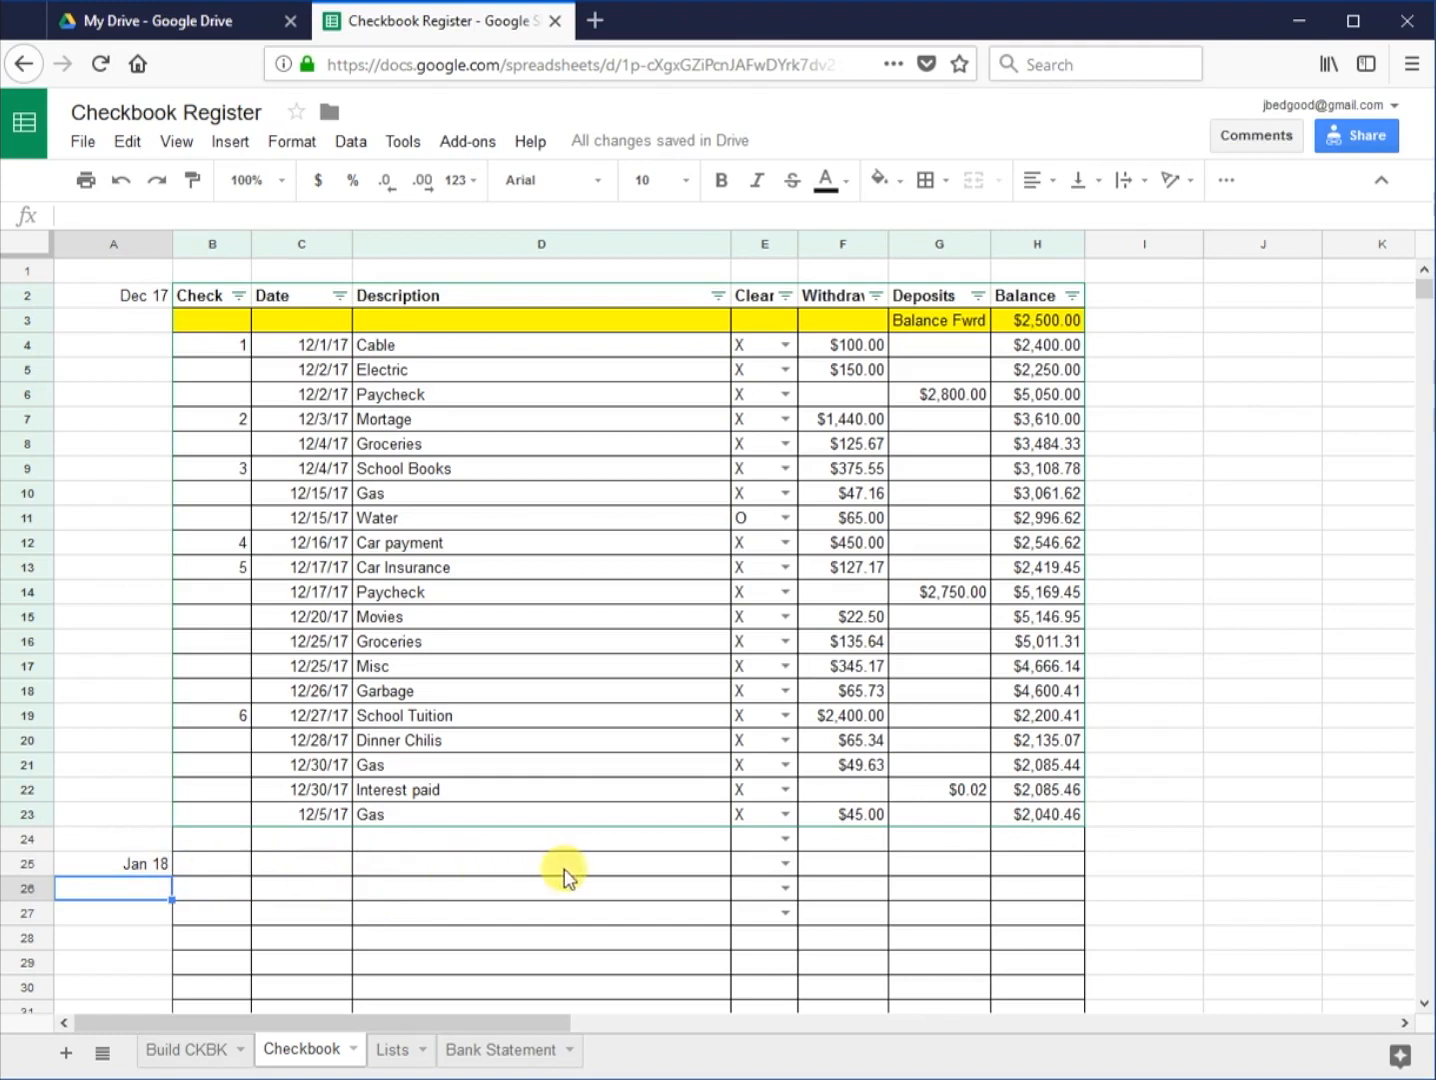
scroll(593, 1030, "down", 5)
scroll(595, 1030, "up", 5)
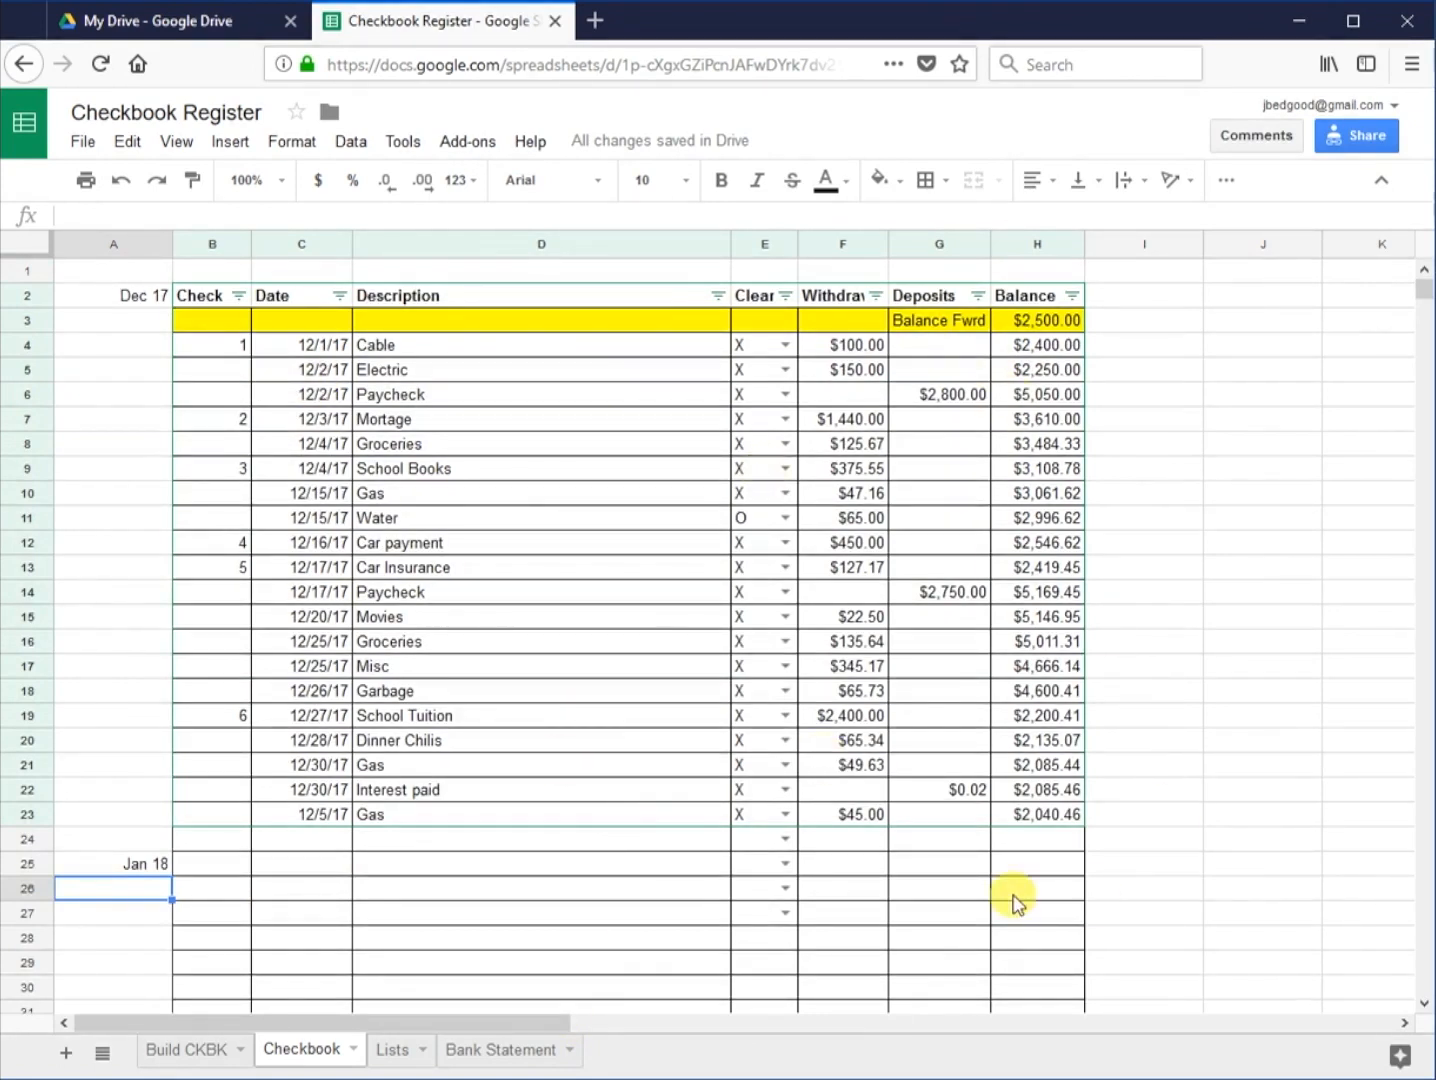
scroll(1013, 895, "down", 2)
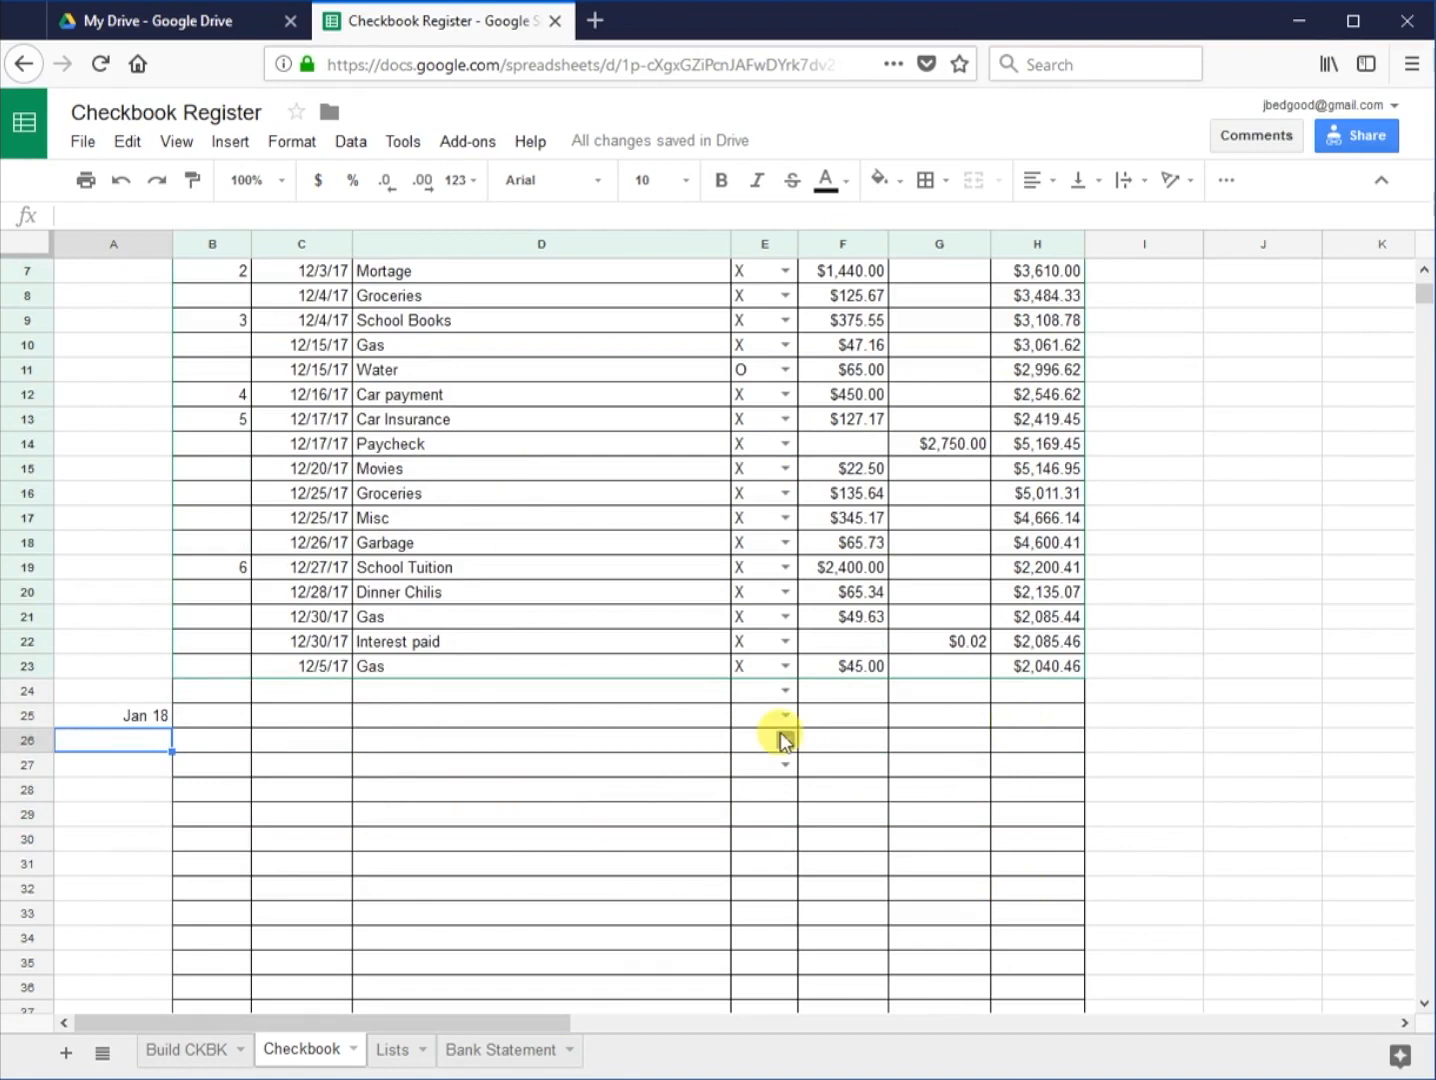
scroll(333, 750, "up", 2)
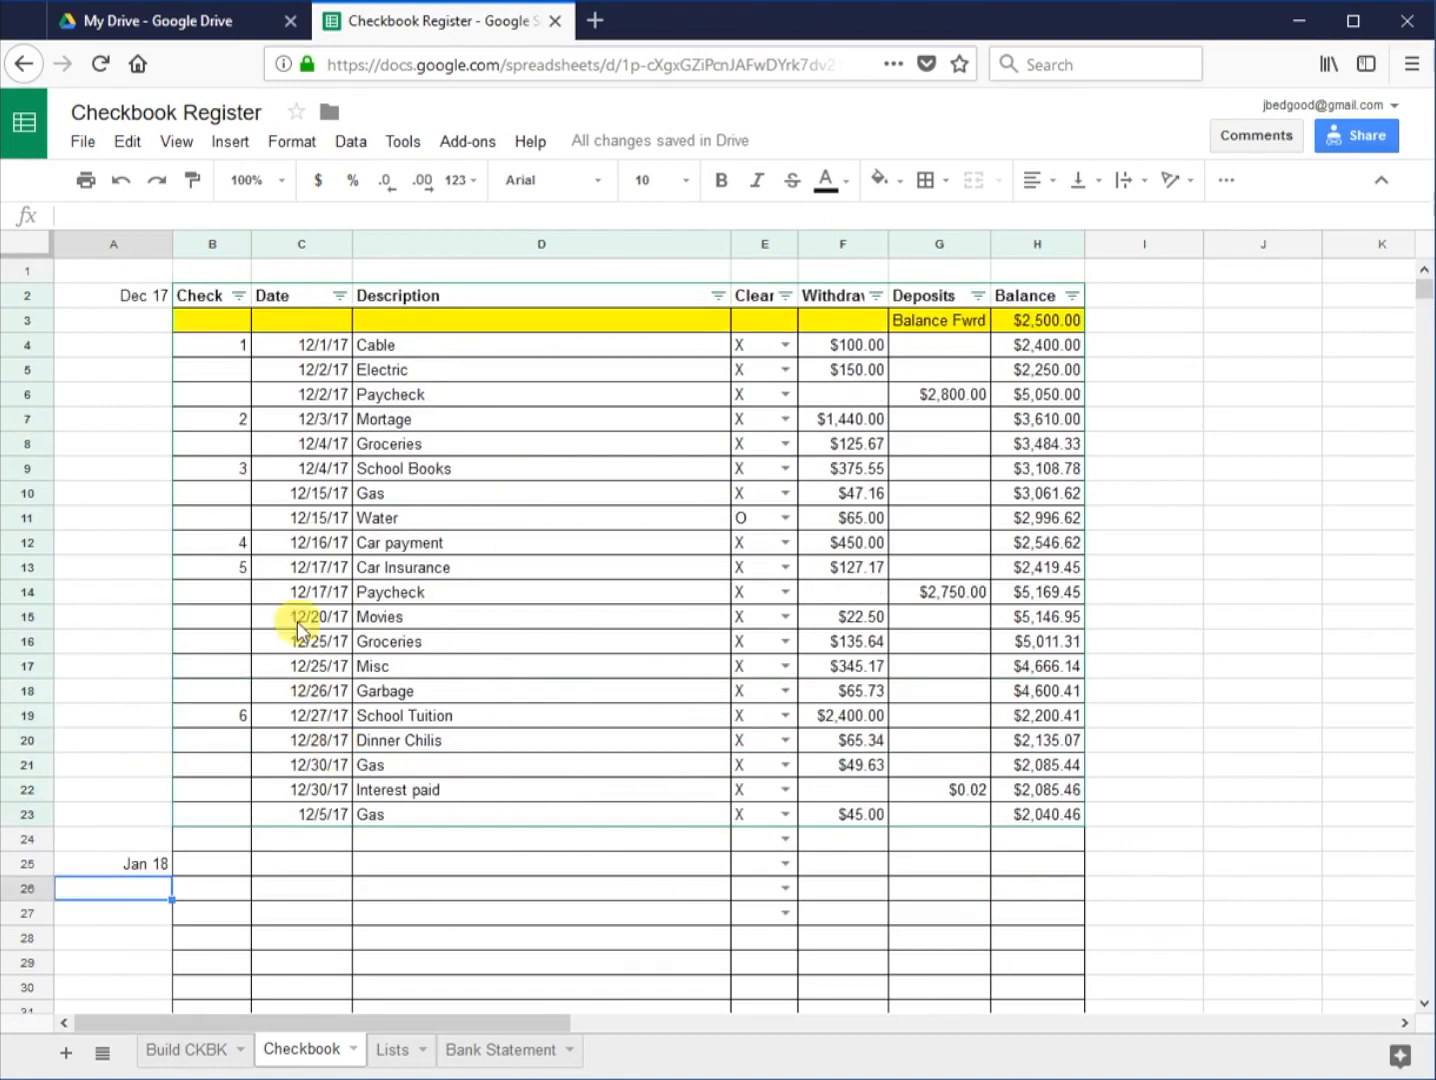
Step: Enter the January headers Check, Date and Description in B25:D25
left_click(212, 862)
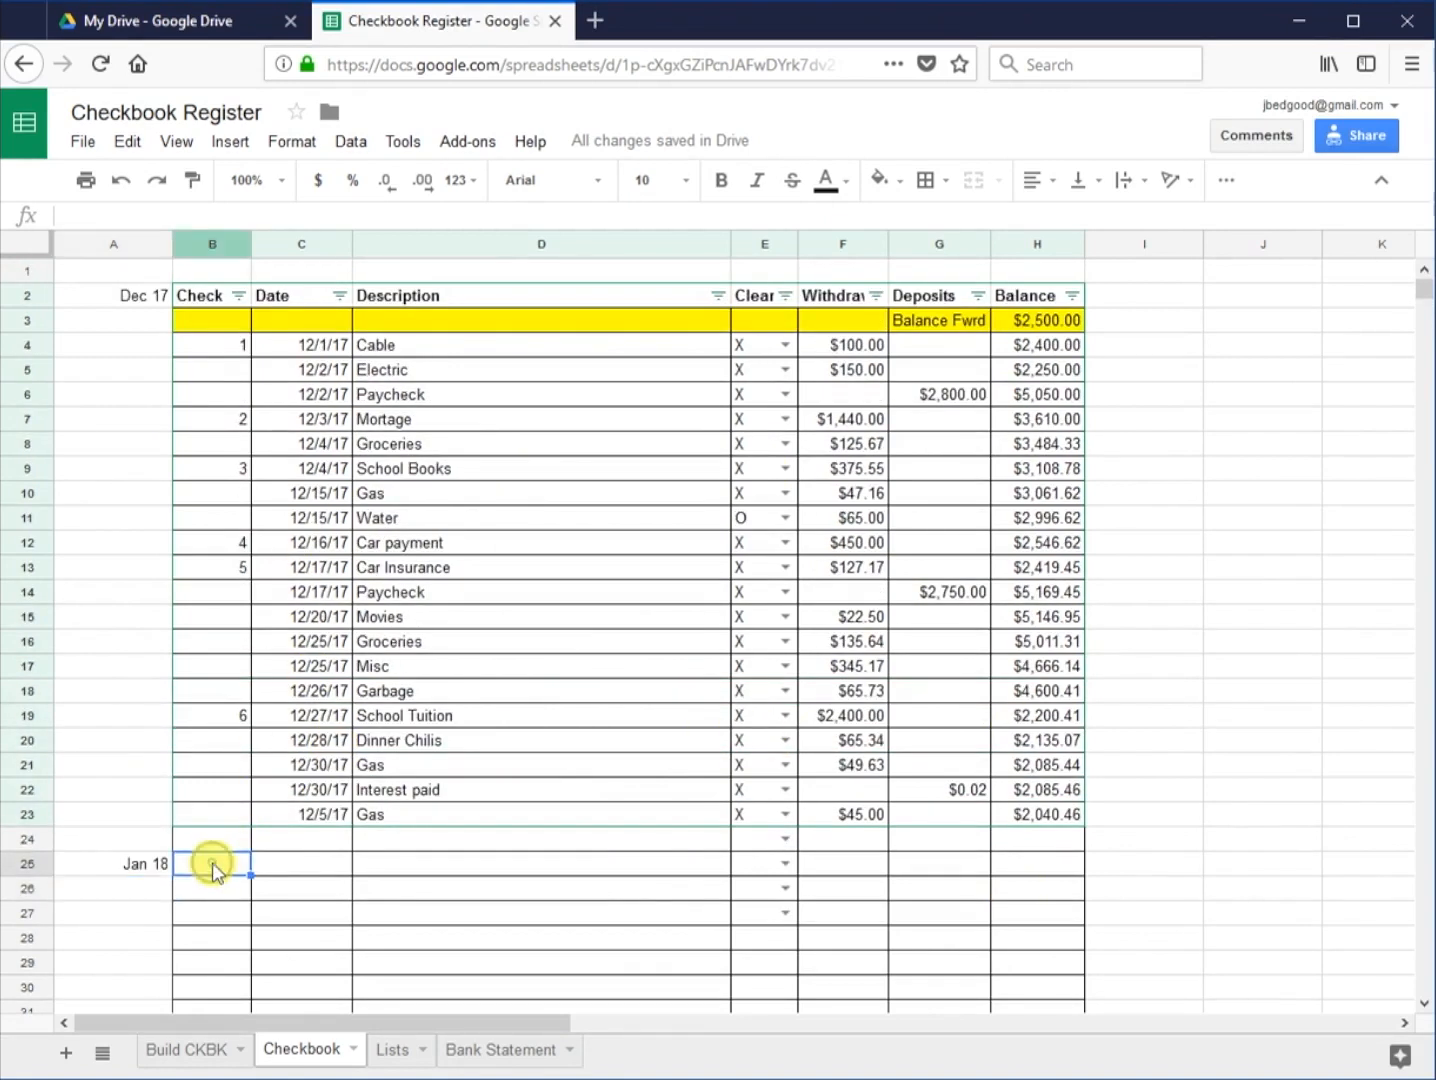
type("Chek")
key("BackSpace")
type("ck")
key("Tab")
type("Dat6e")
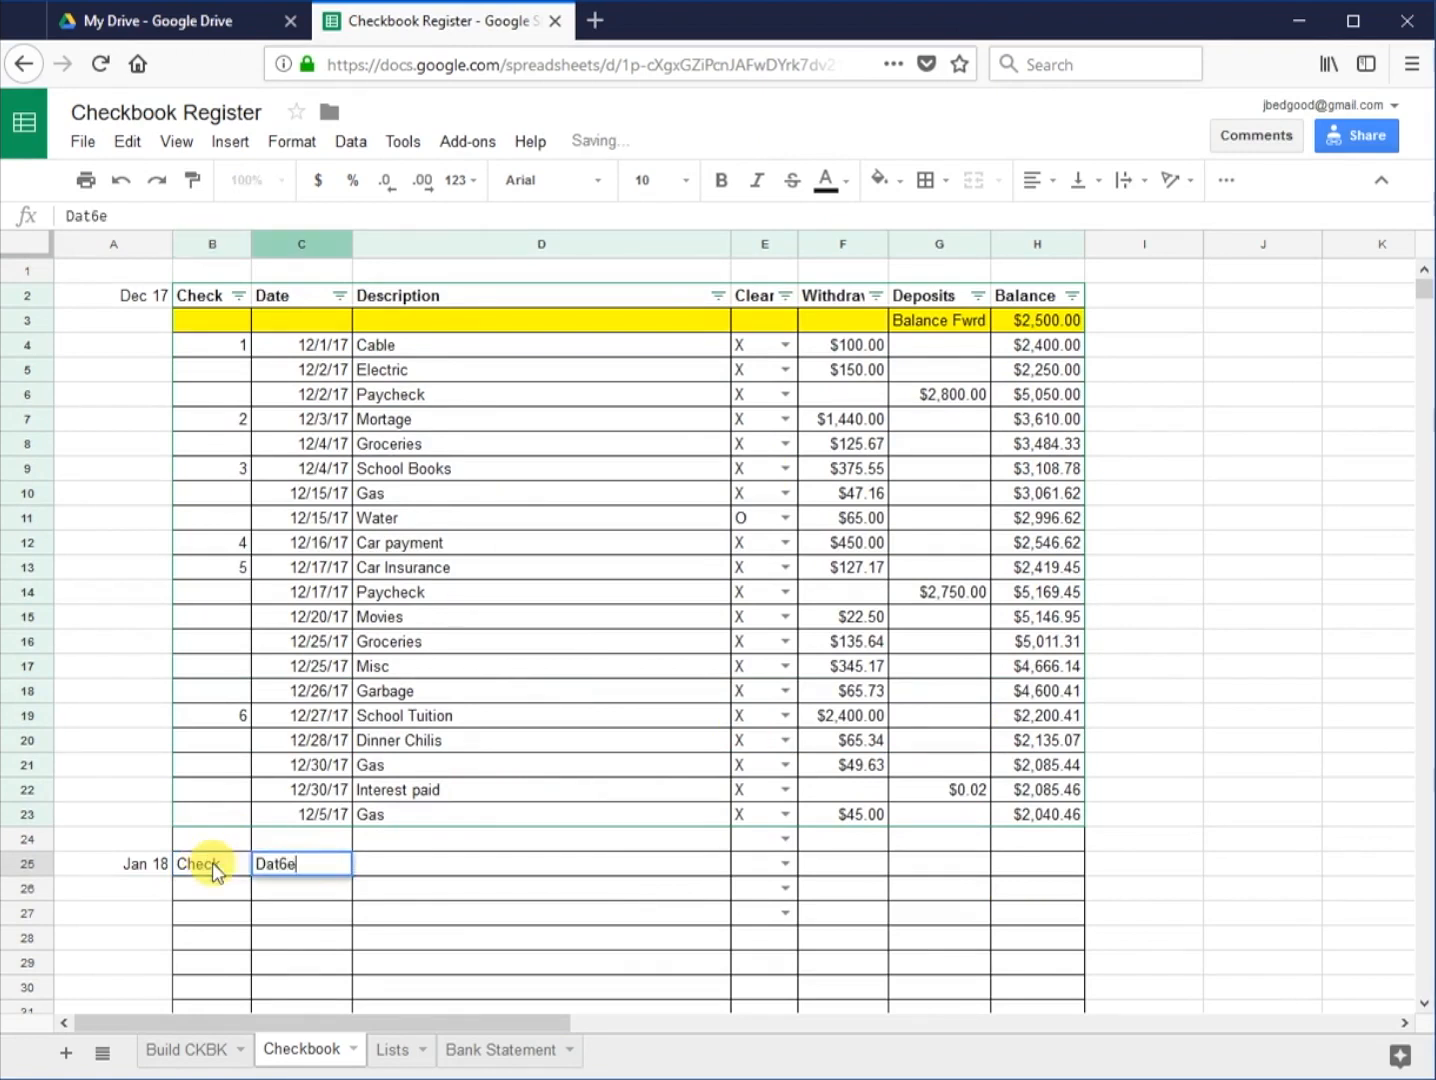
key("BackSpace")
key("BackSpace")
type("e")
key("Tab")
type("D")
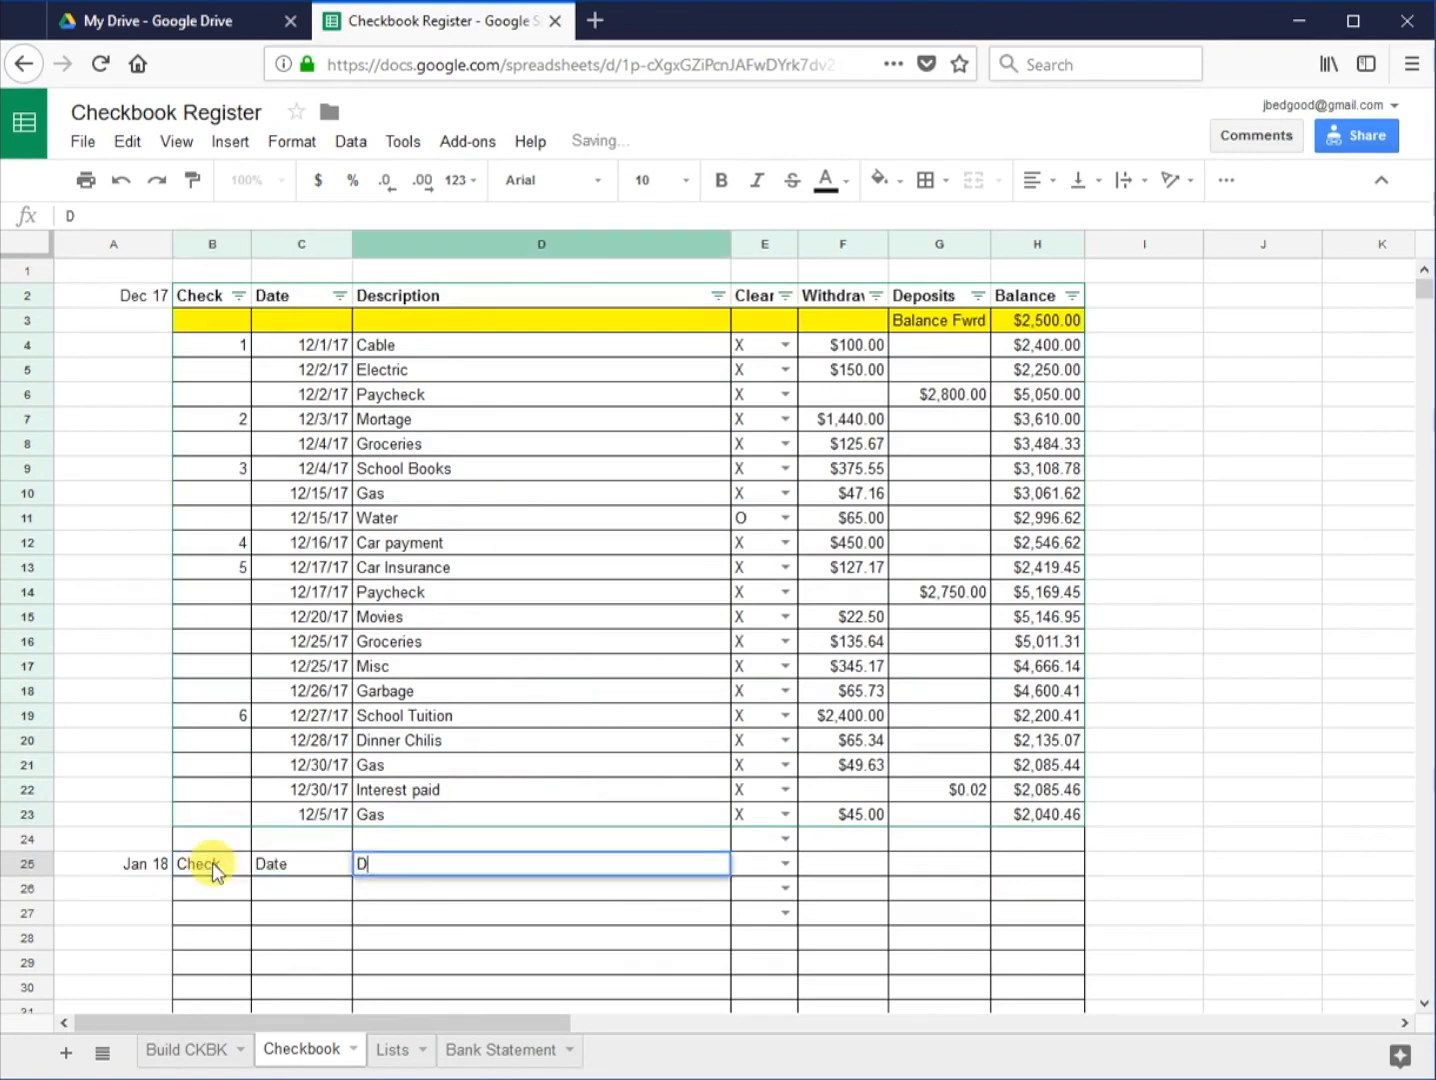
type("escription")
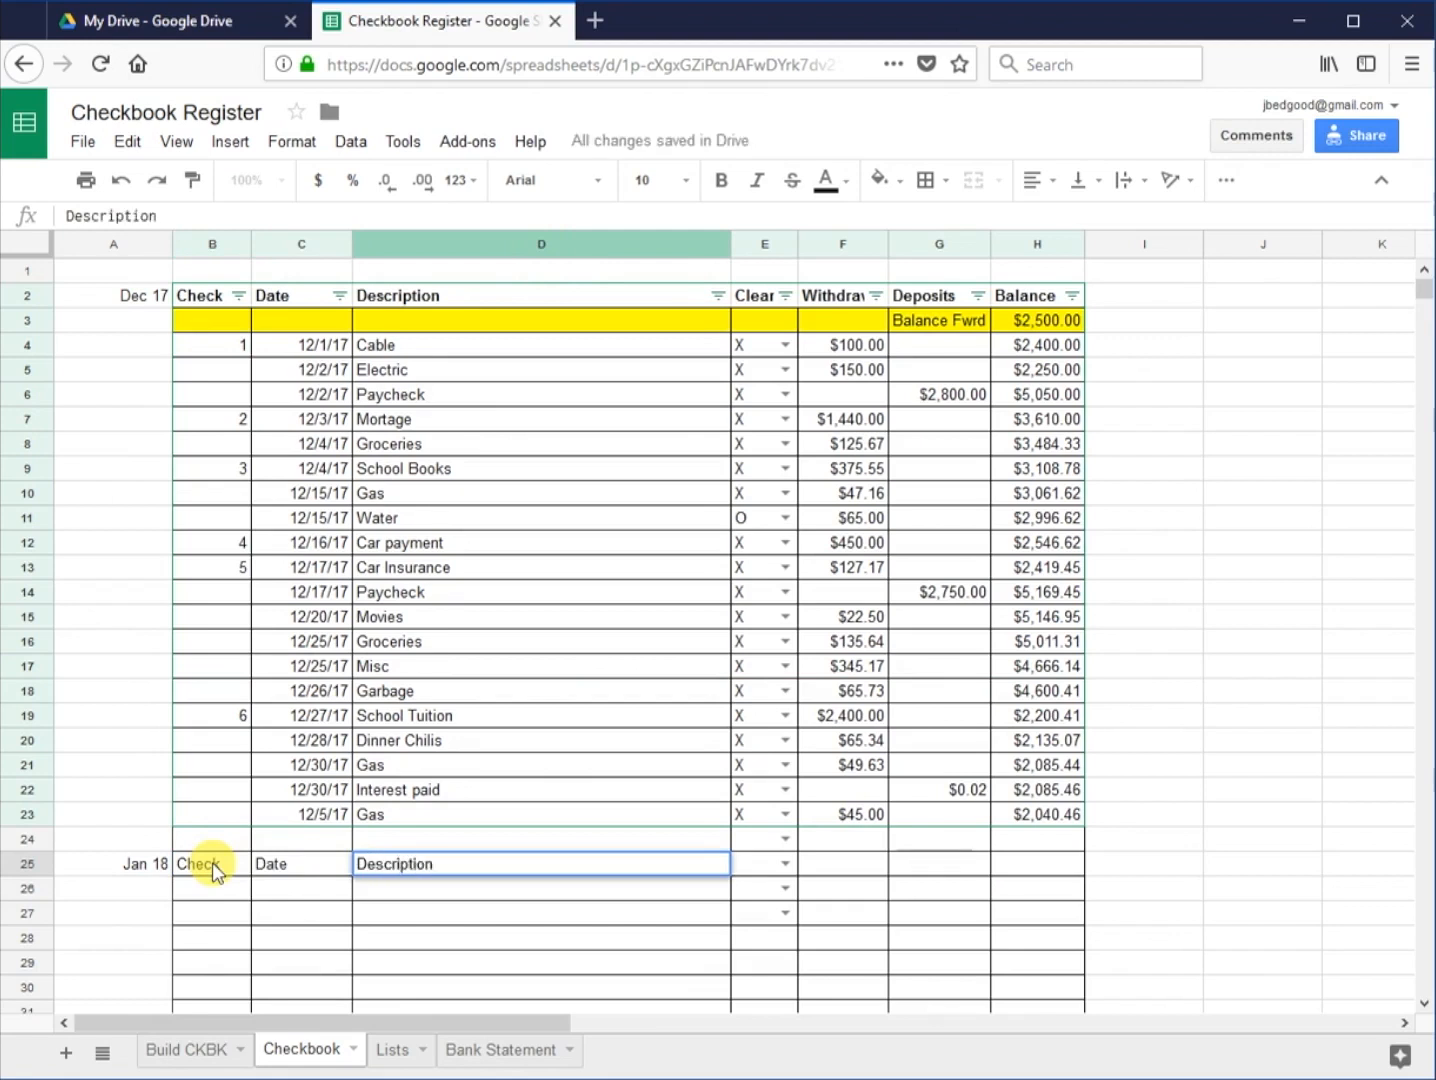
key("Tab")
Step: Enter the header Cleared in E25 and widen column E to fit its contents
key("Tab")
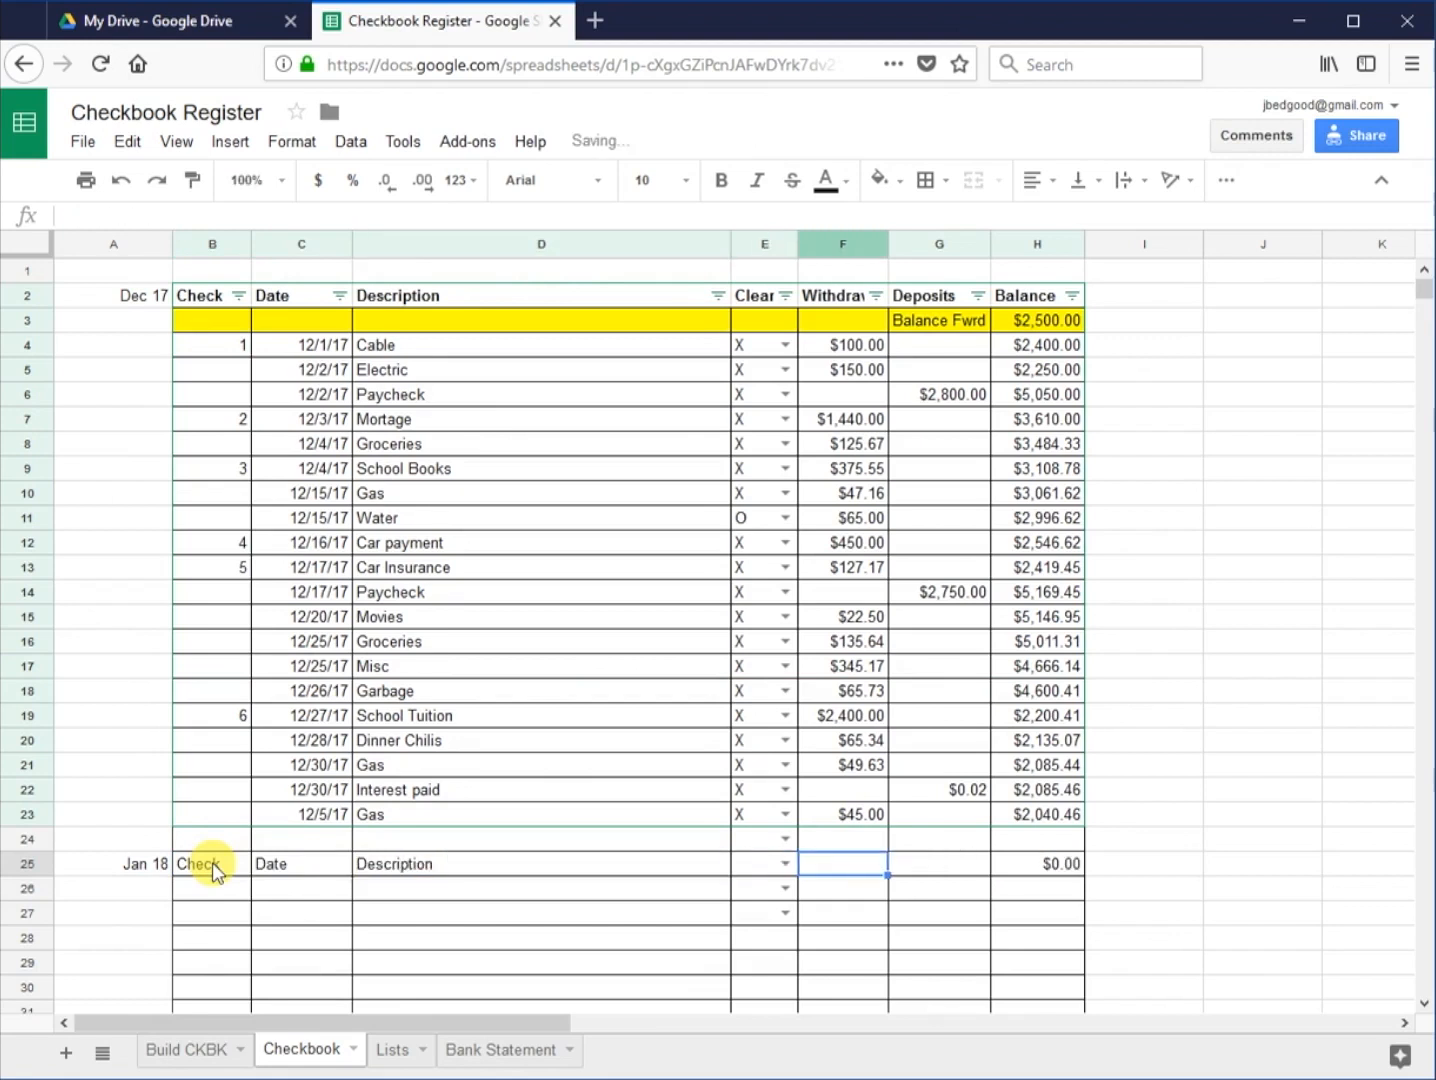
key("shift+Tab")
type("Cel")
key("BackSpace")
key("BackSpace")
type("leared")
key("Tab")
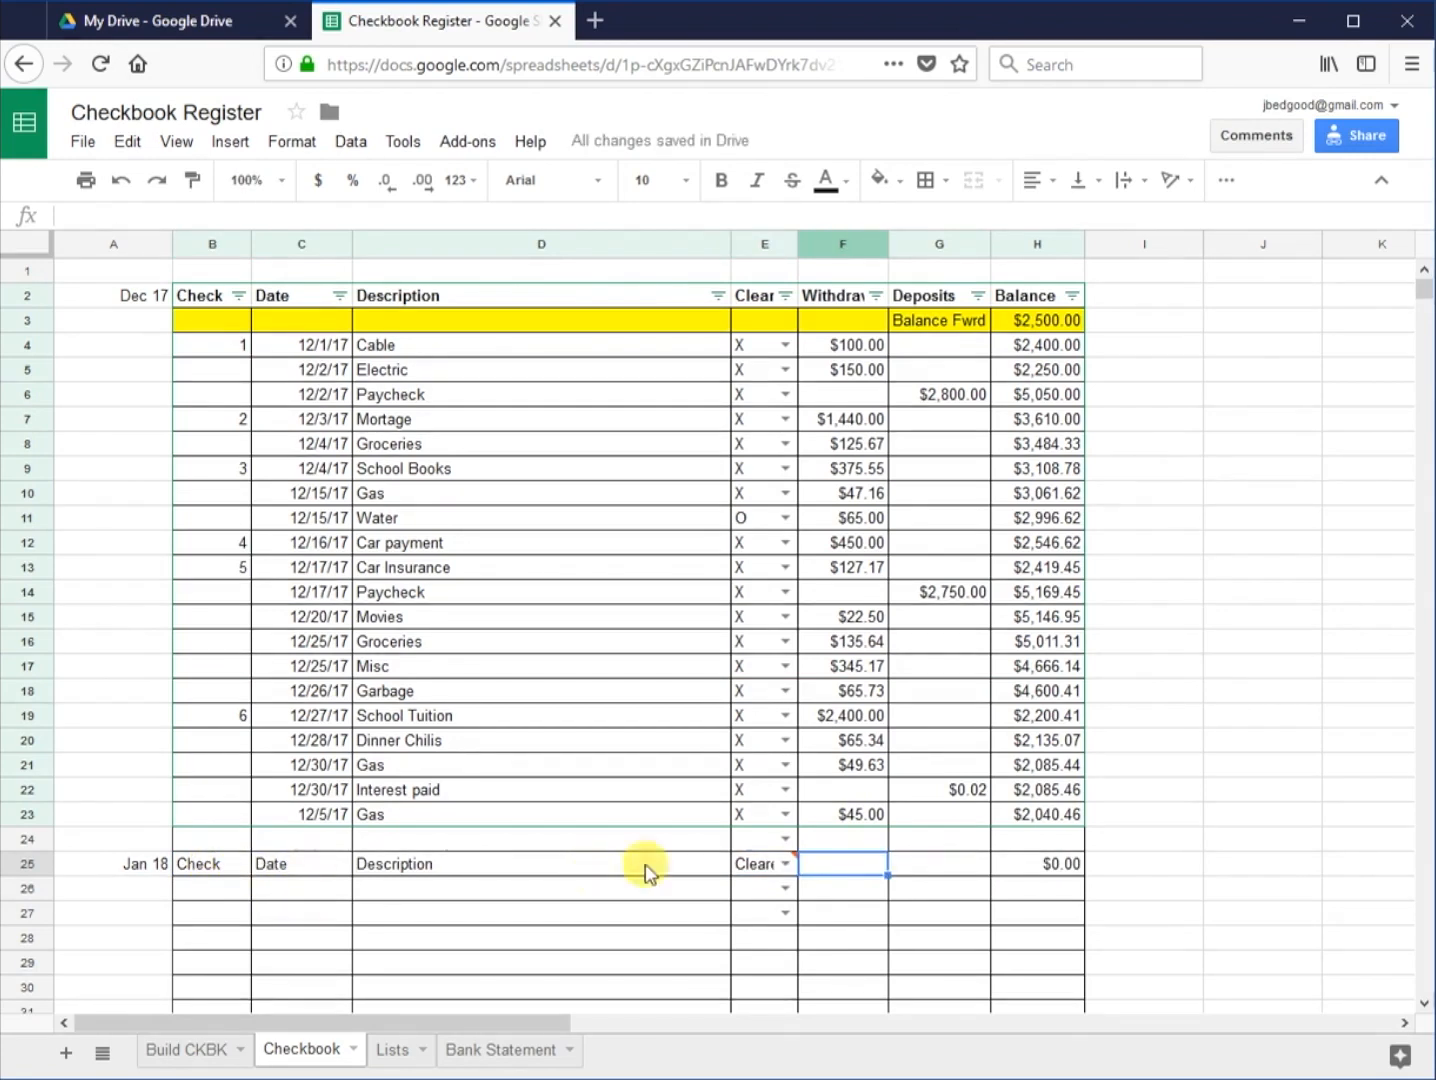
left_click_drag(800, 246, 805, 246)
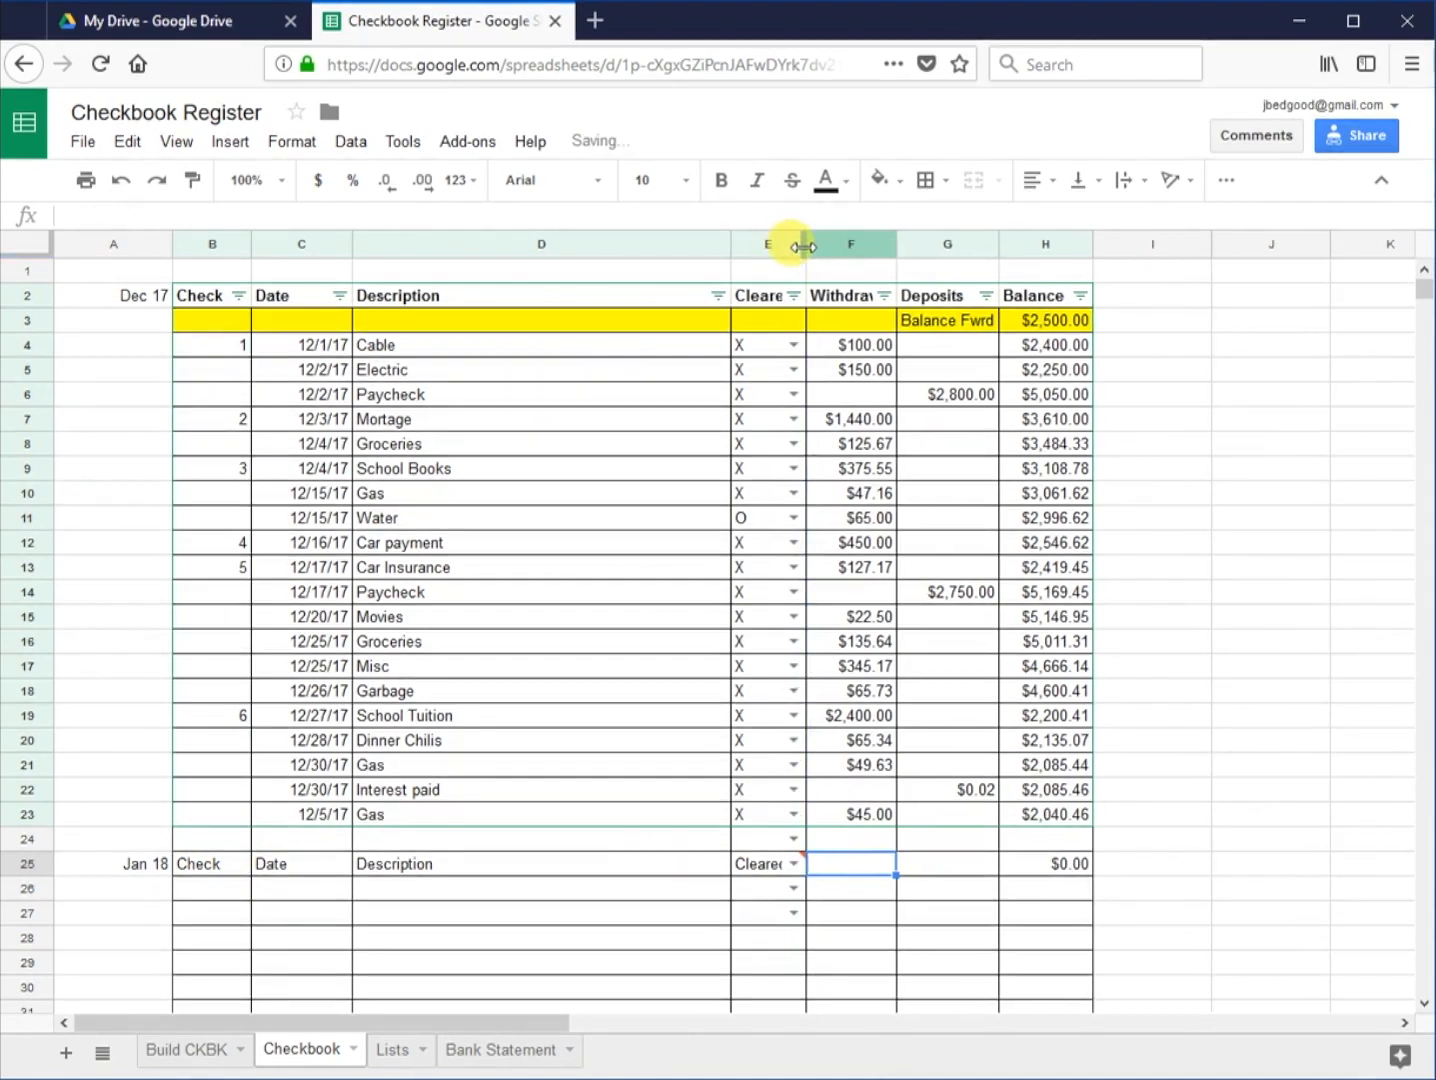
double_click(803, 246)
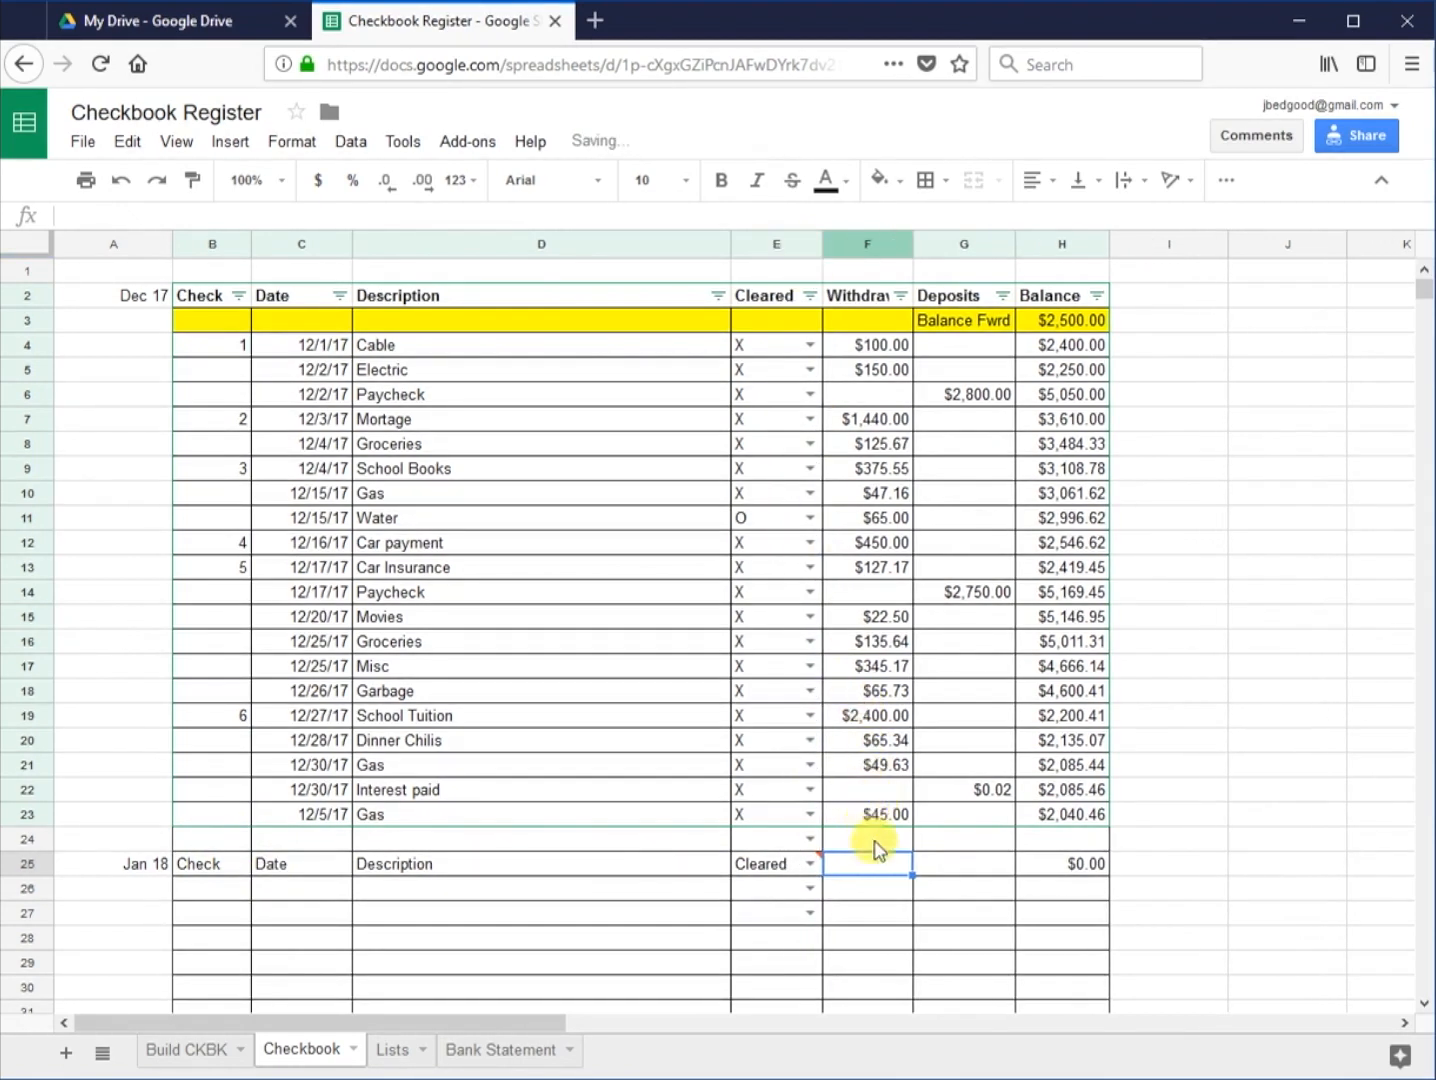
Step: Enter the January headers Withdrawls in F25 and Deposits in G25
type("Withdrawals")
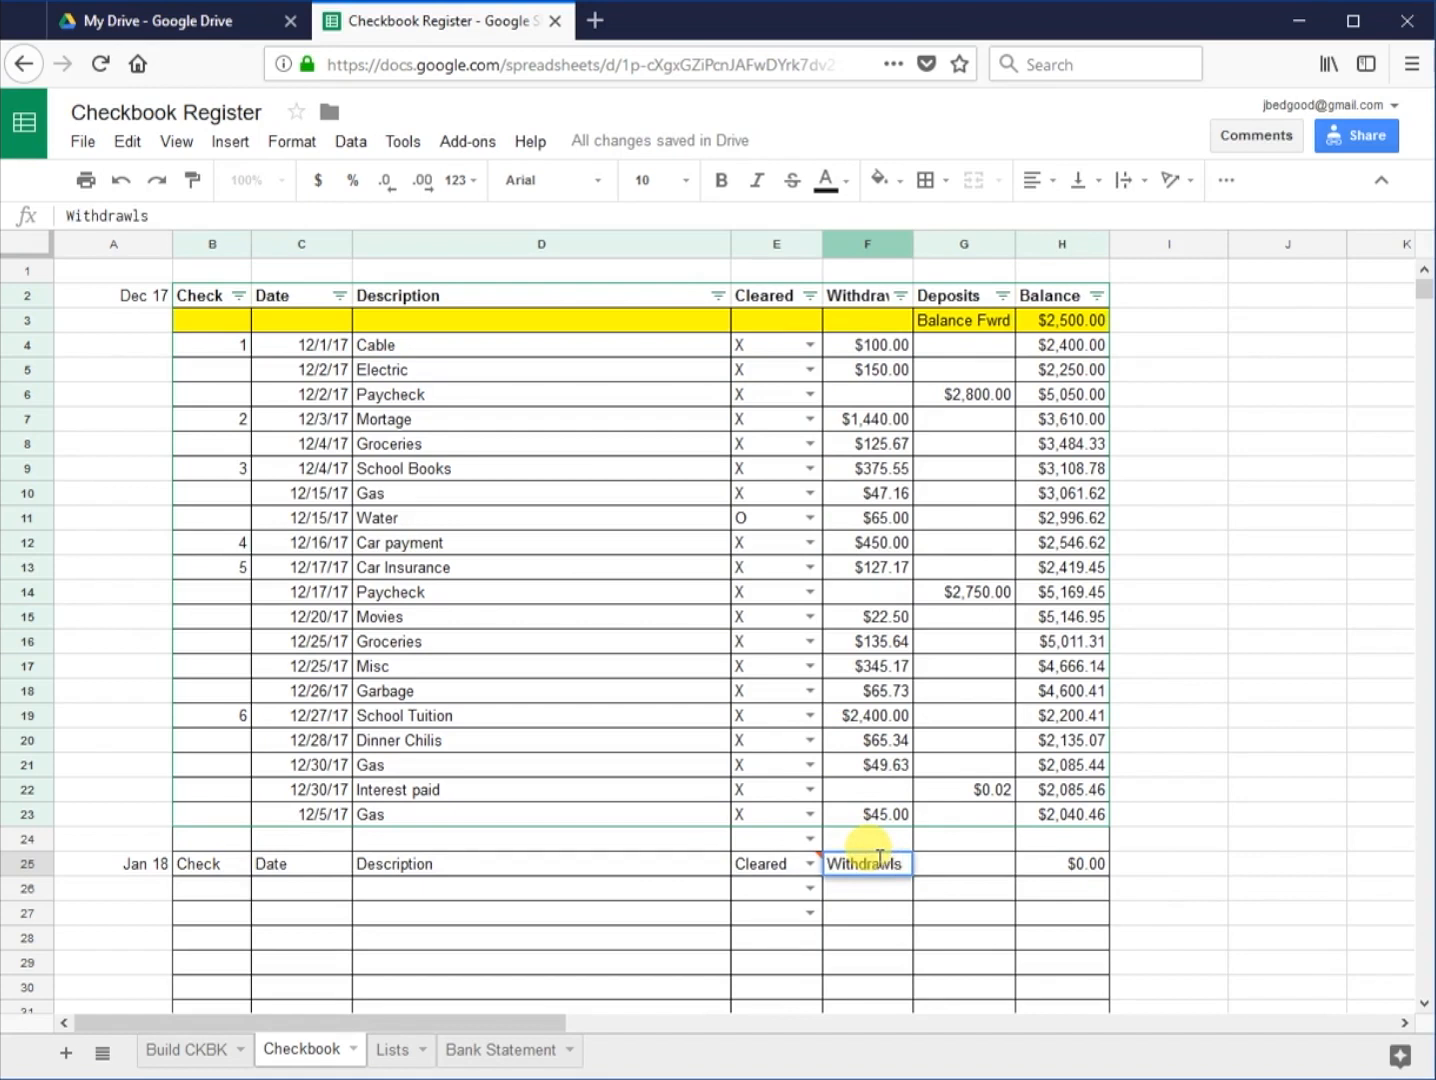
key("Return")
key("Up")
key("Right")
type("Deposit")
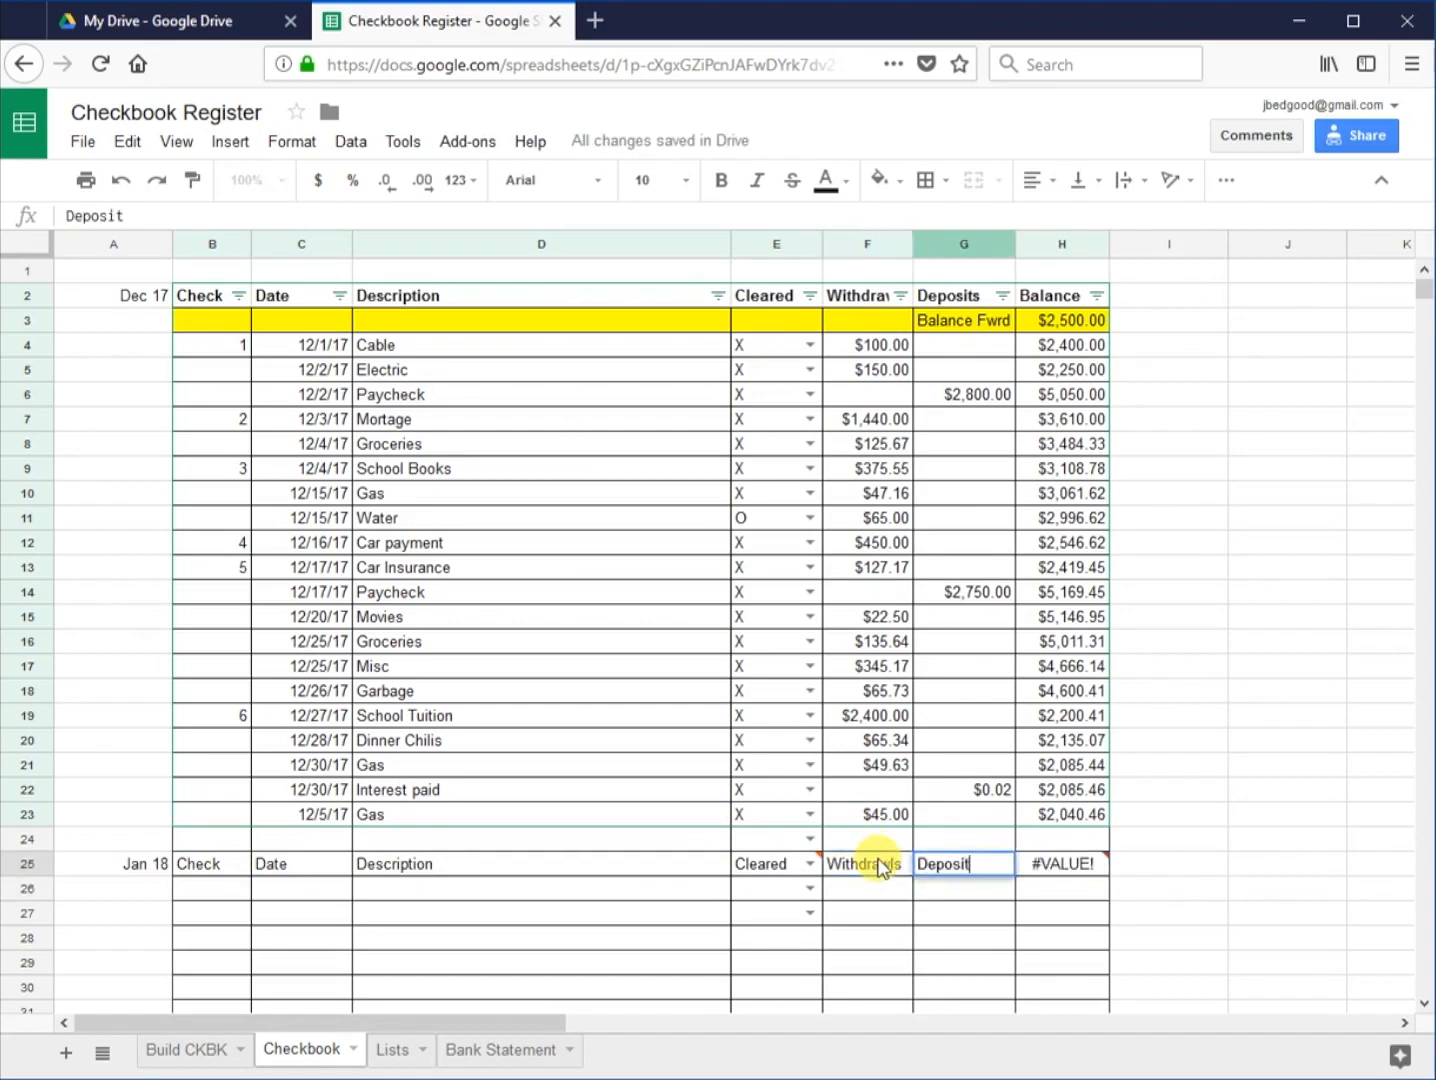
type("s")
key("Return")
Step: Replace the running-balance formula in H25 with the header Balance
left_click(1085, 864)
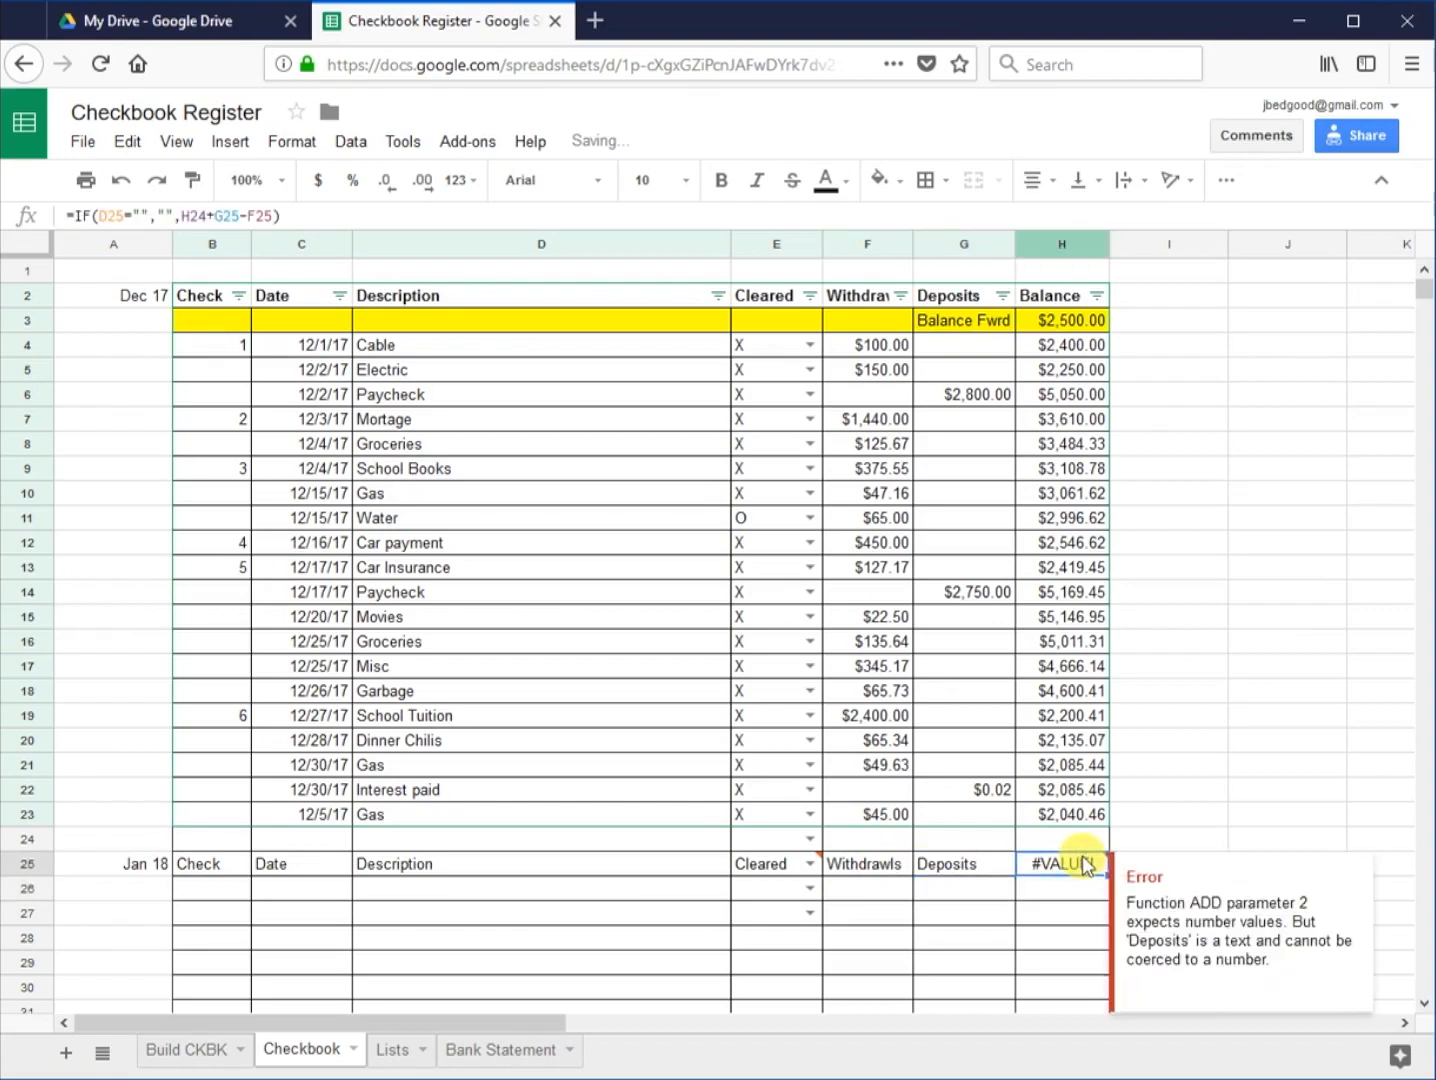
key("Delete")
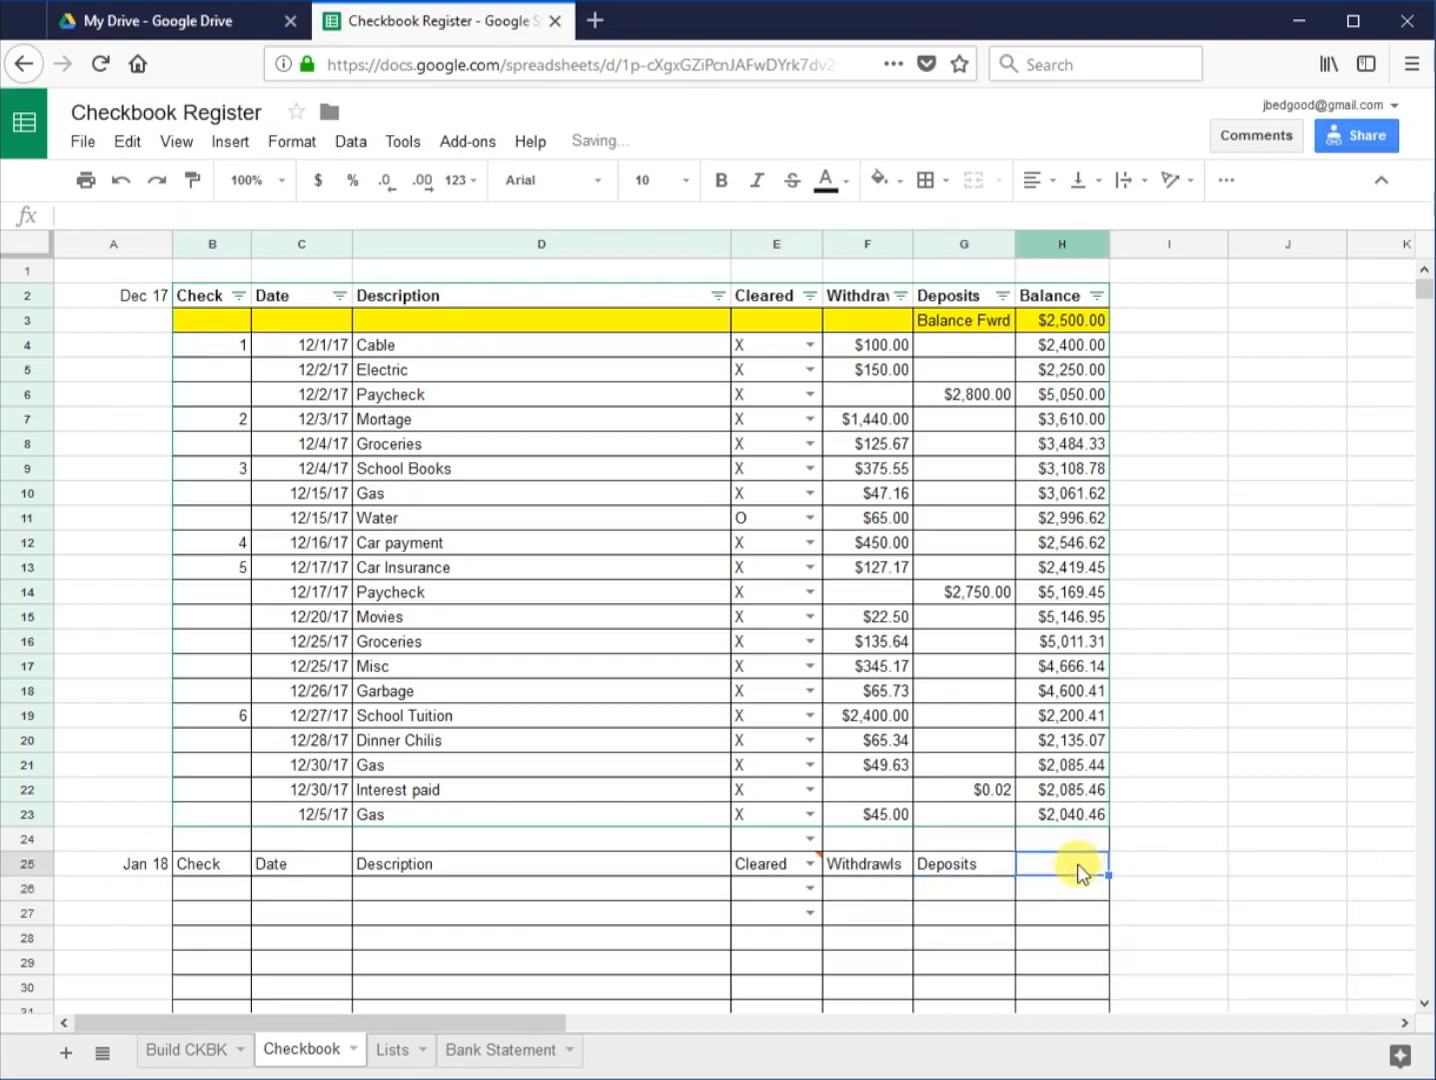
type("Balance")
key("Return")
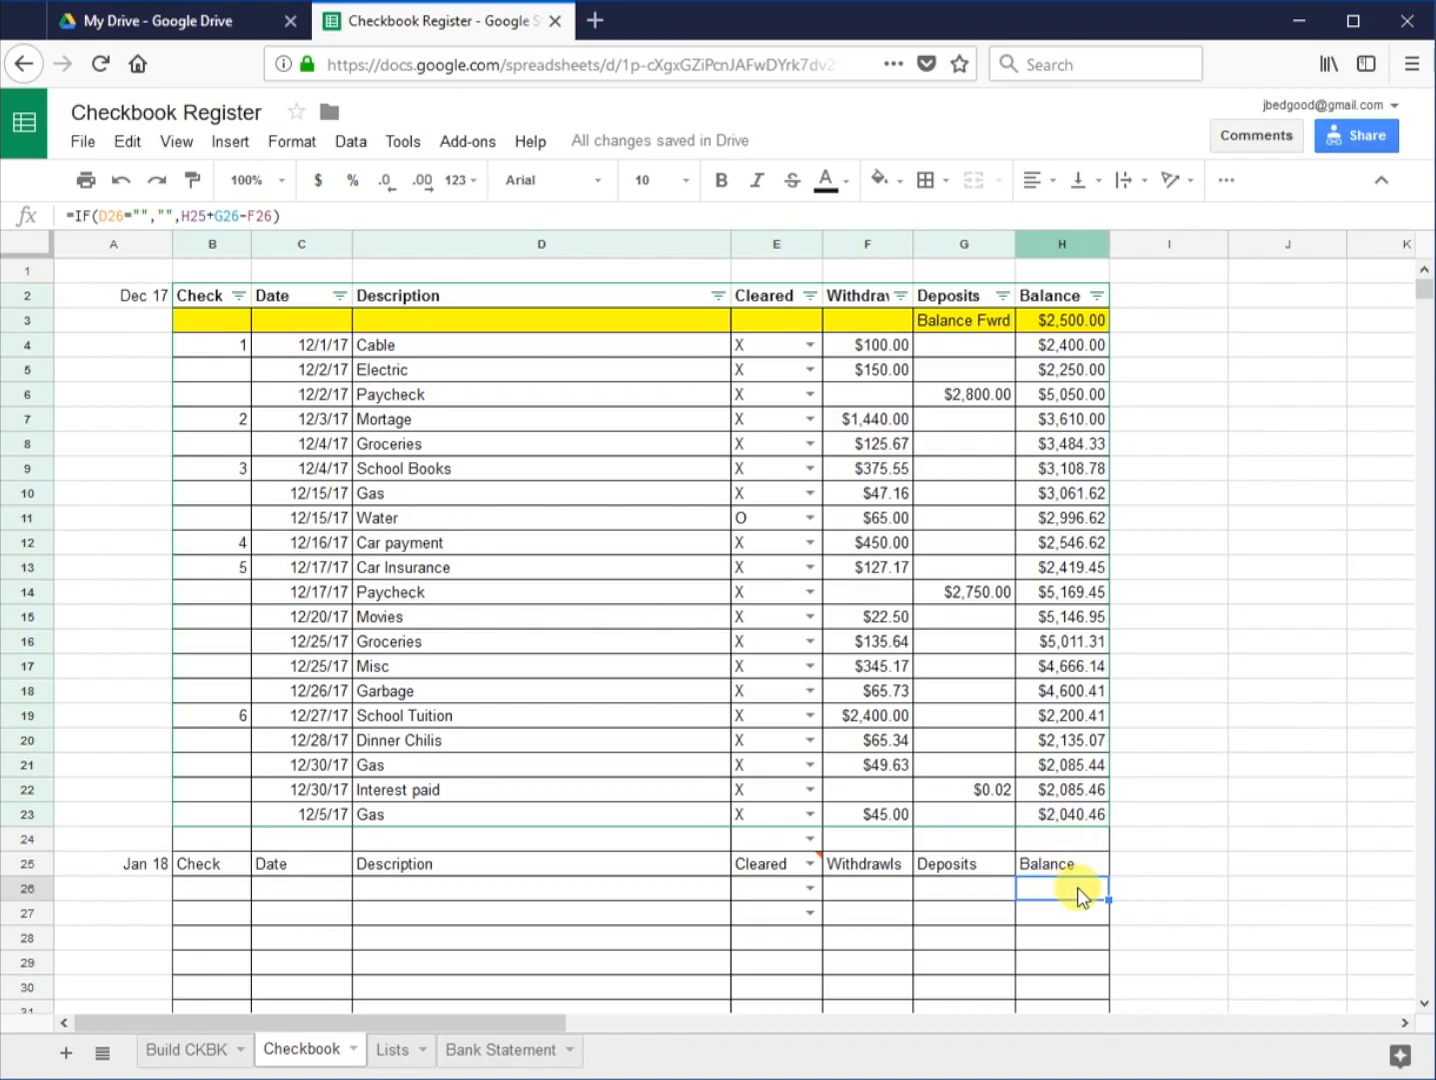
Step: Enter 2040.46 in H26 as January's opening balance
type("2,0")
type("40")
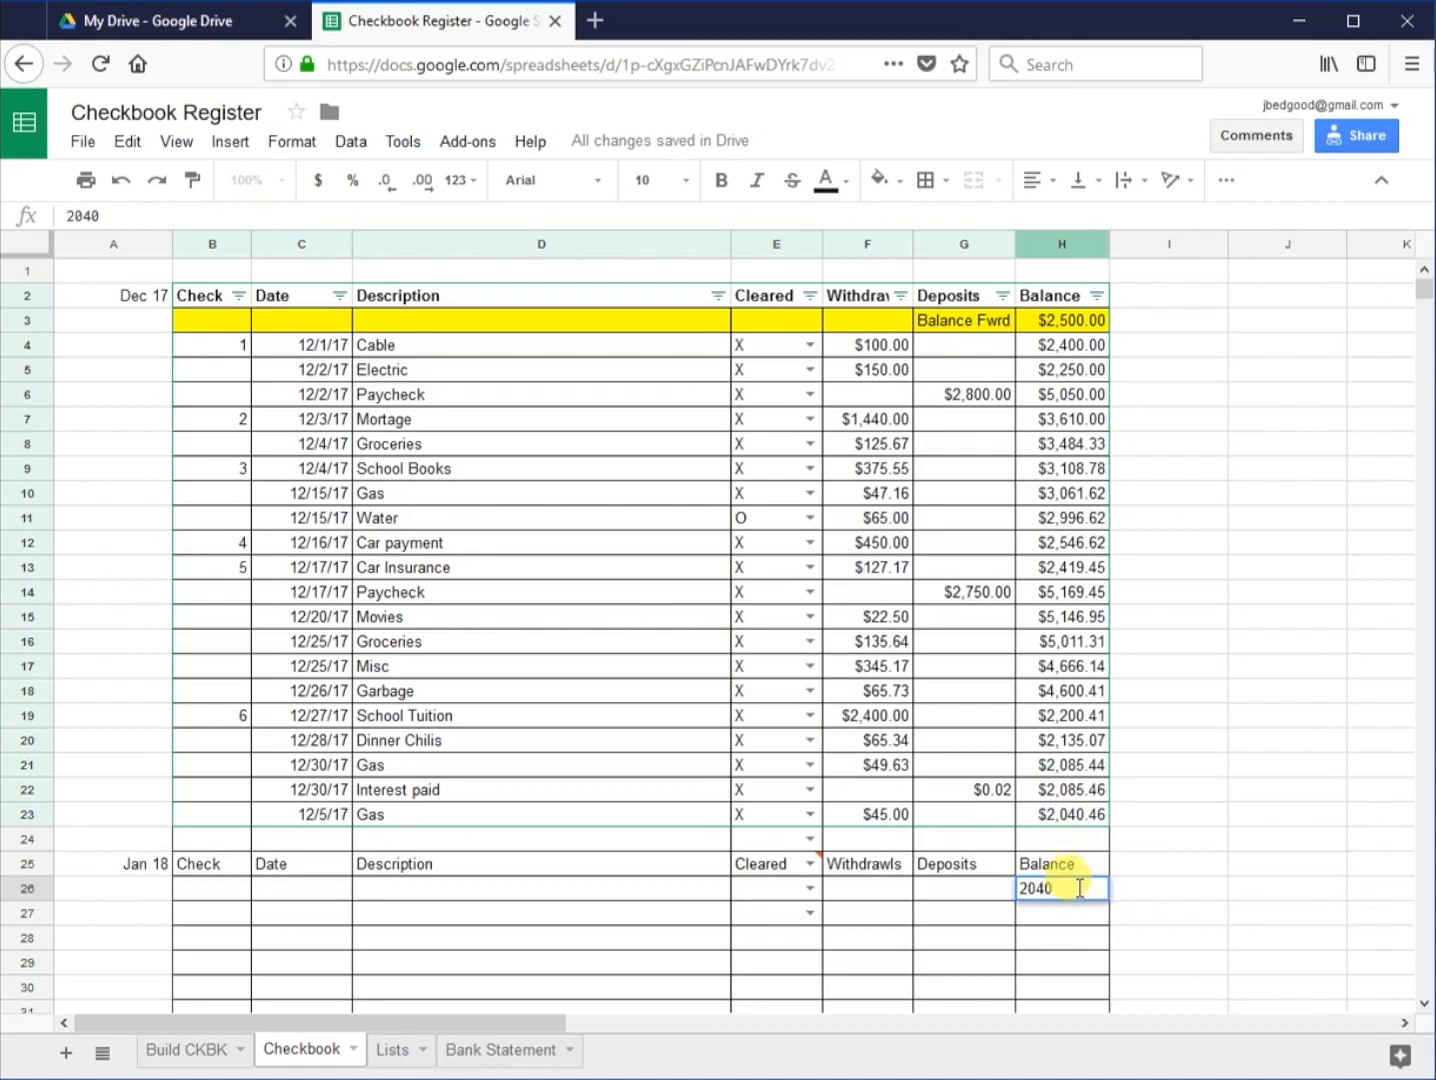
type(".46")
key("Return")
key("Up")
key("Left")
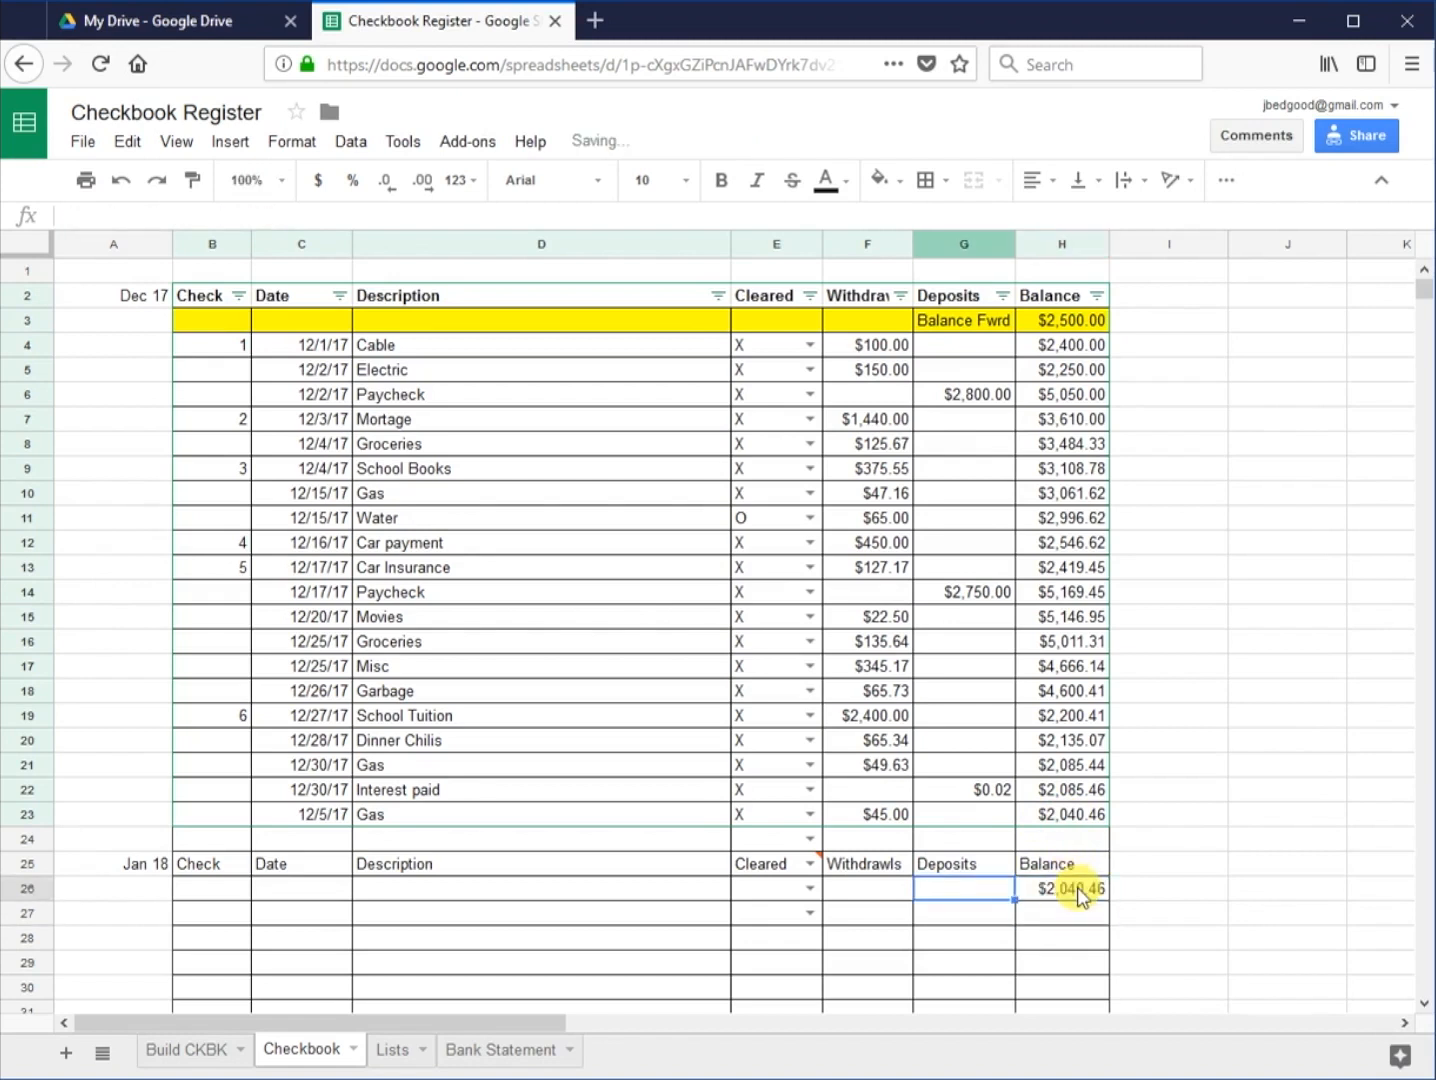
Step: Examine the opening balance in H26 and the running-balance formula in H27 below it
key("Down")
key("Right")
right_click(1066, 882)
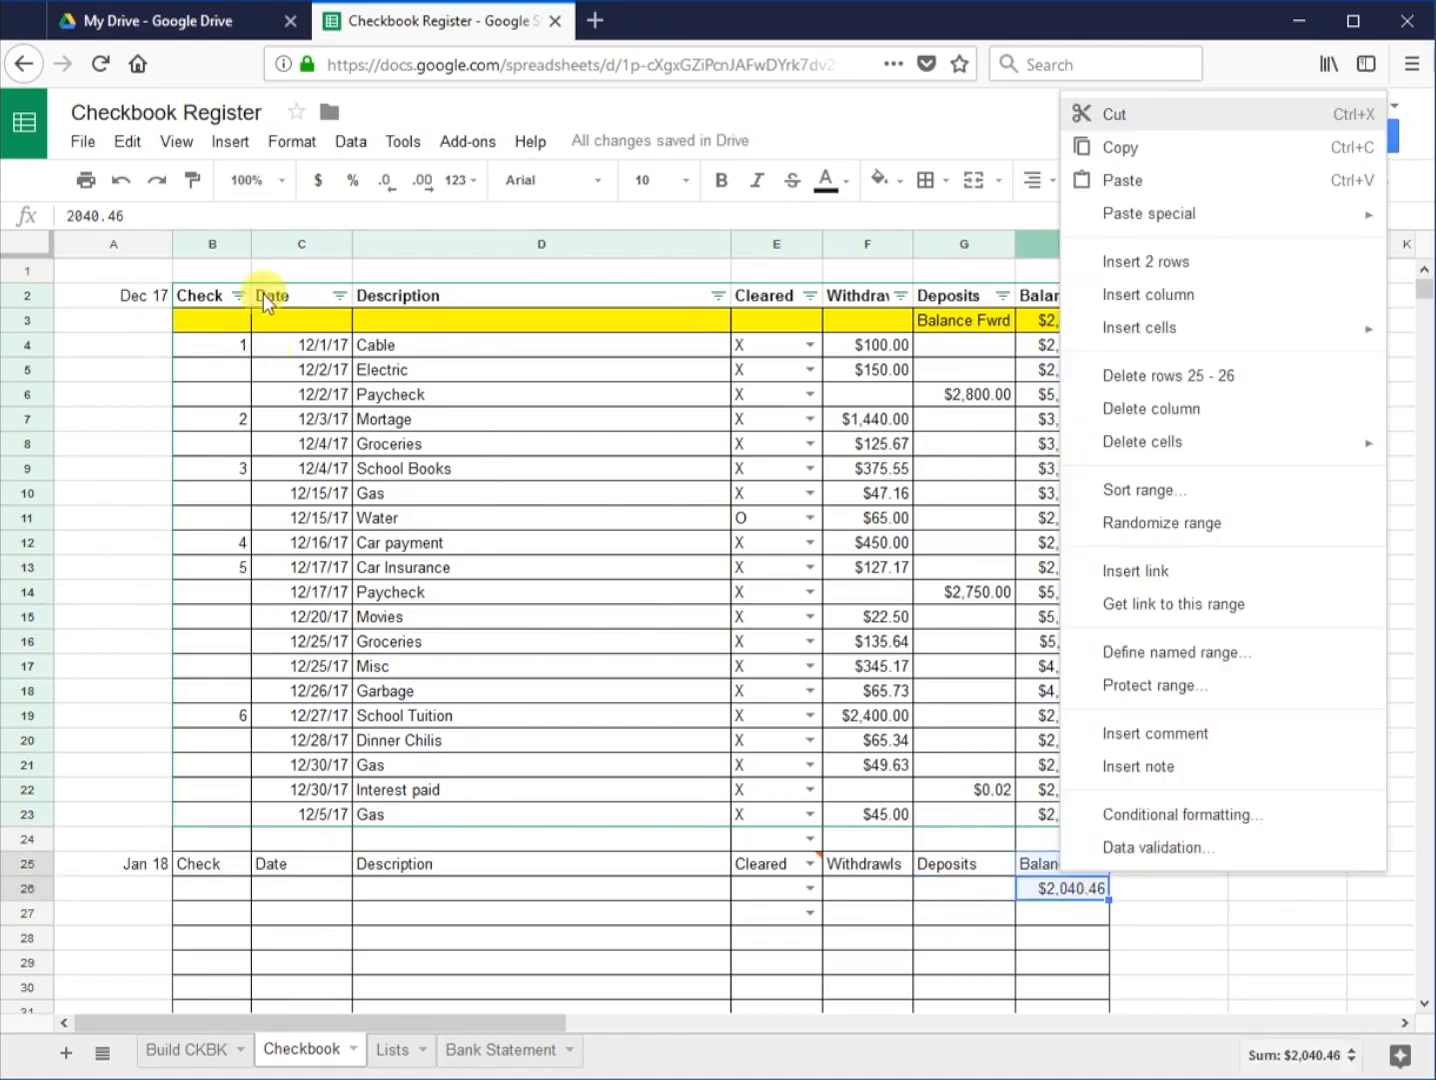
left_click(1058, 890)
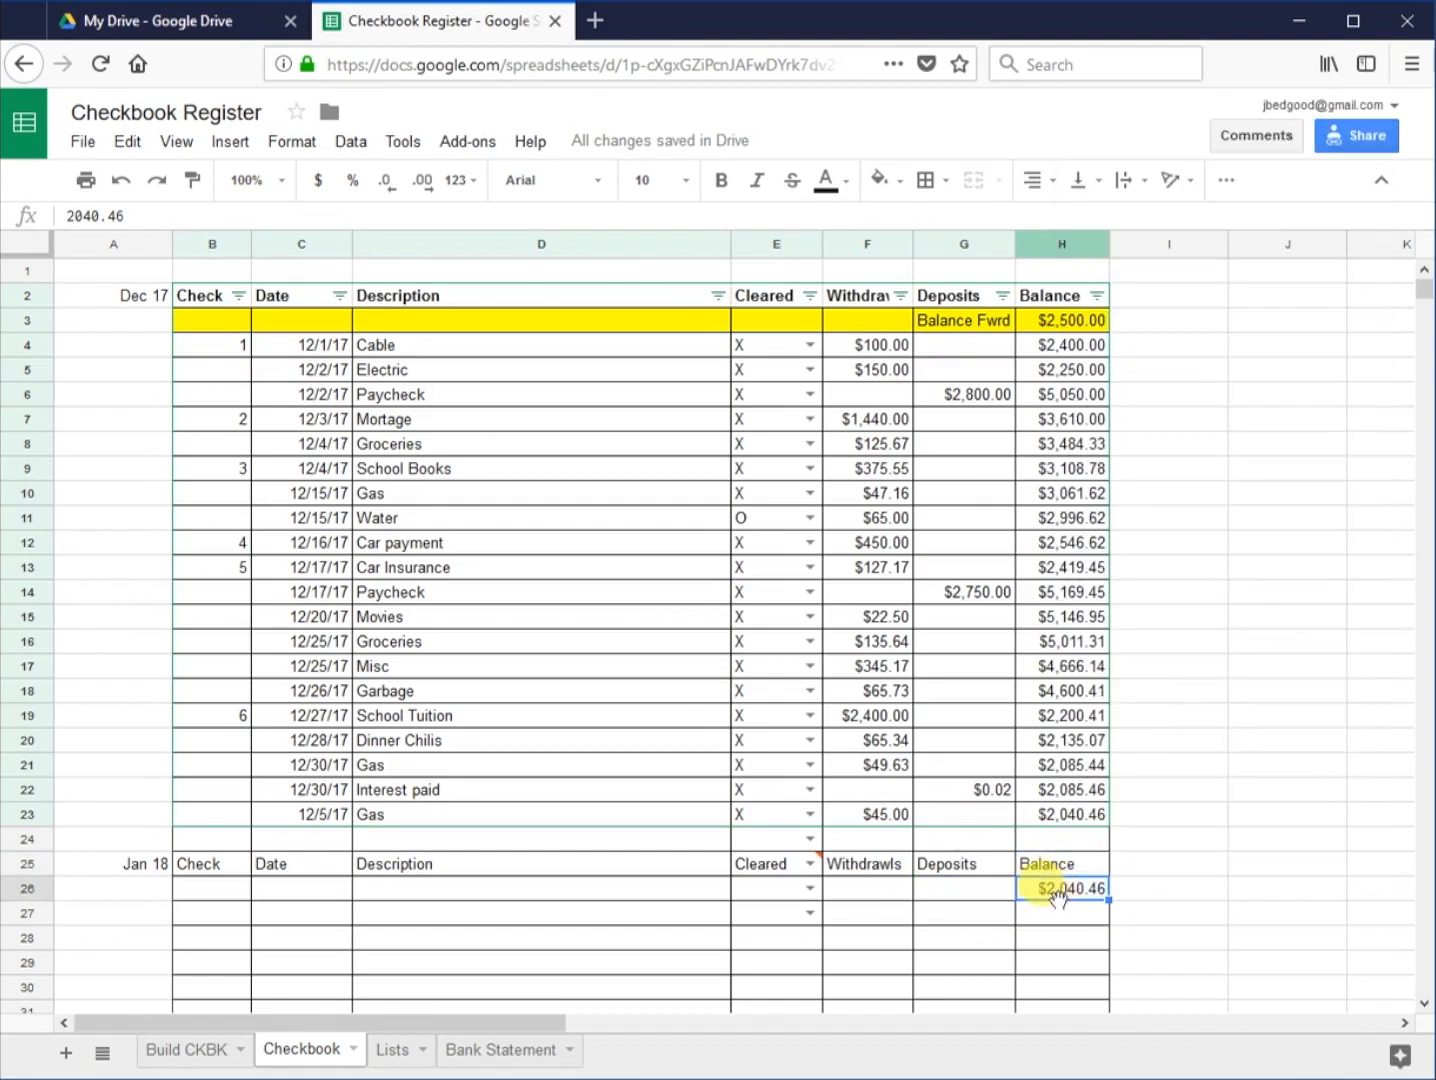
left_click(1058, 912)
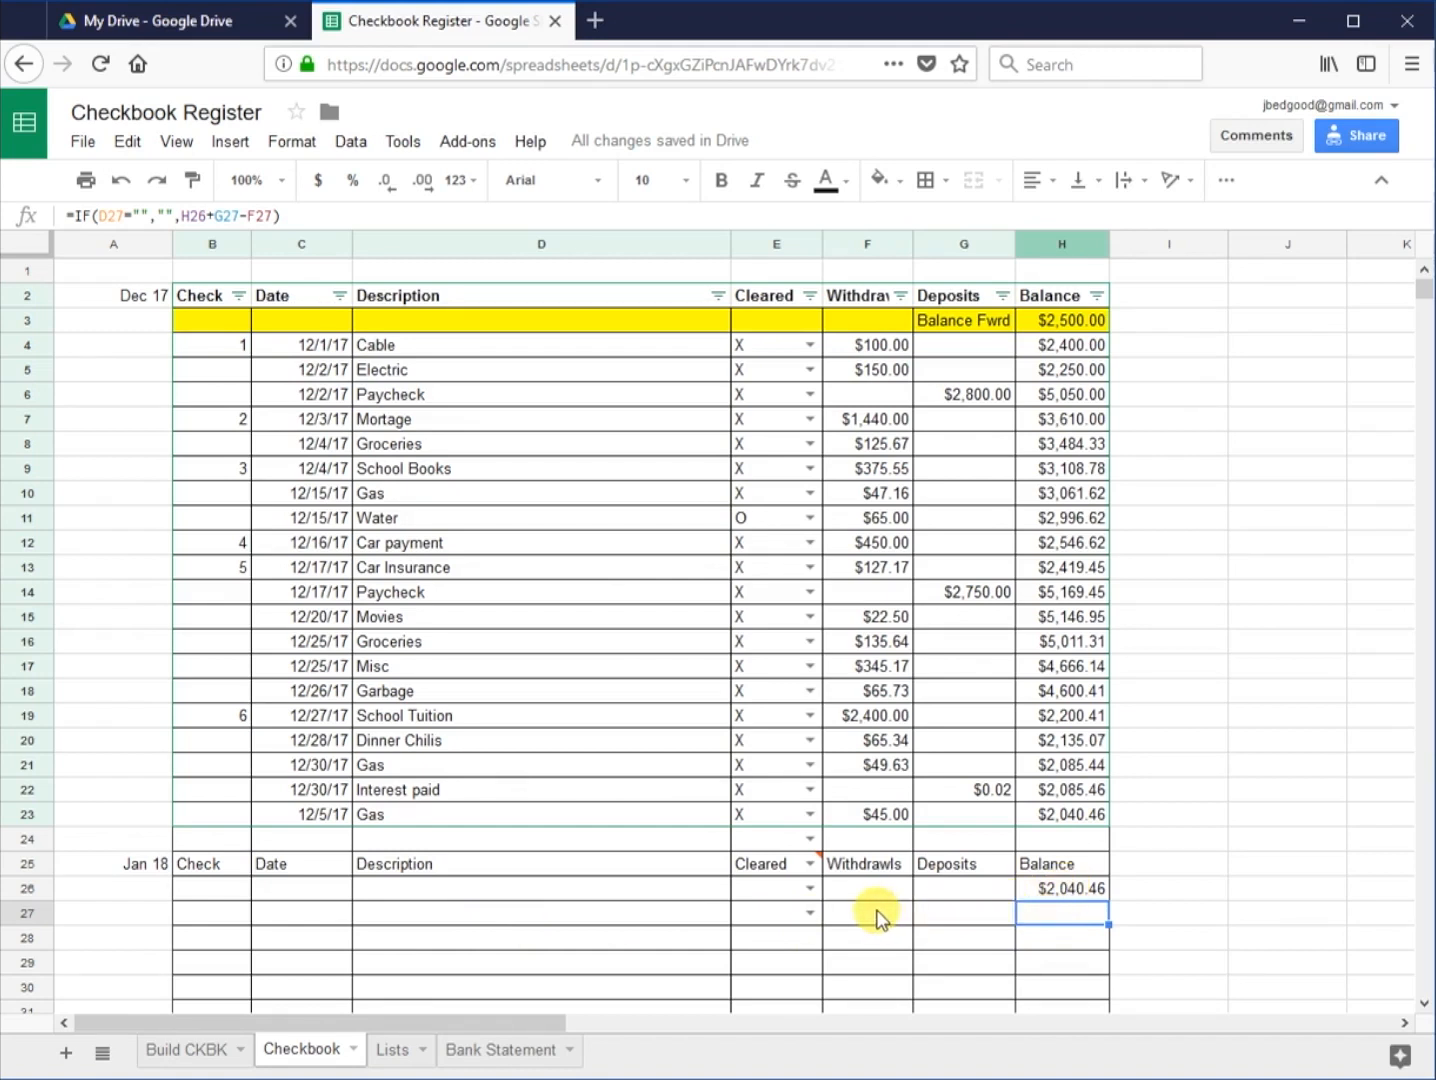
left_click(1078, 888)
left_click(1088, 912)
left_click(1082, 890)
left_click(1088, 914)
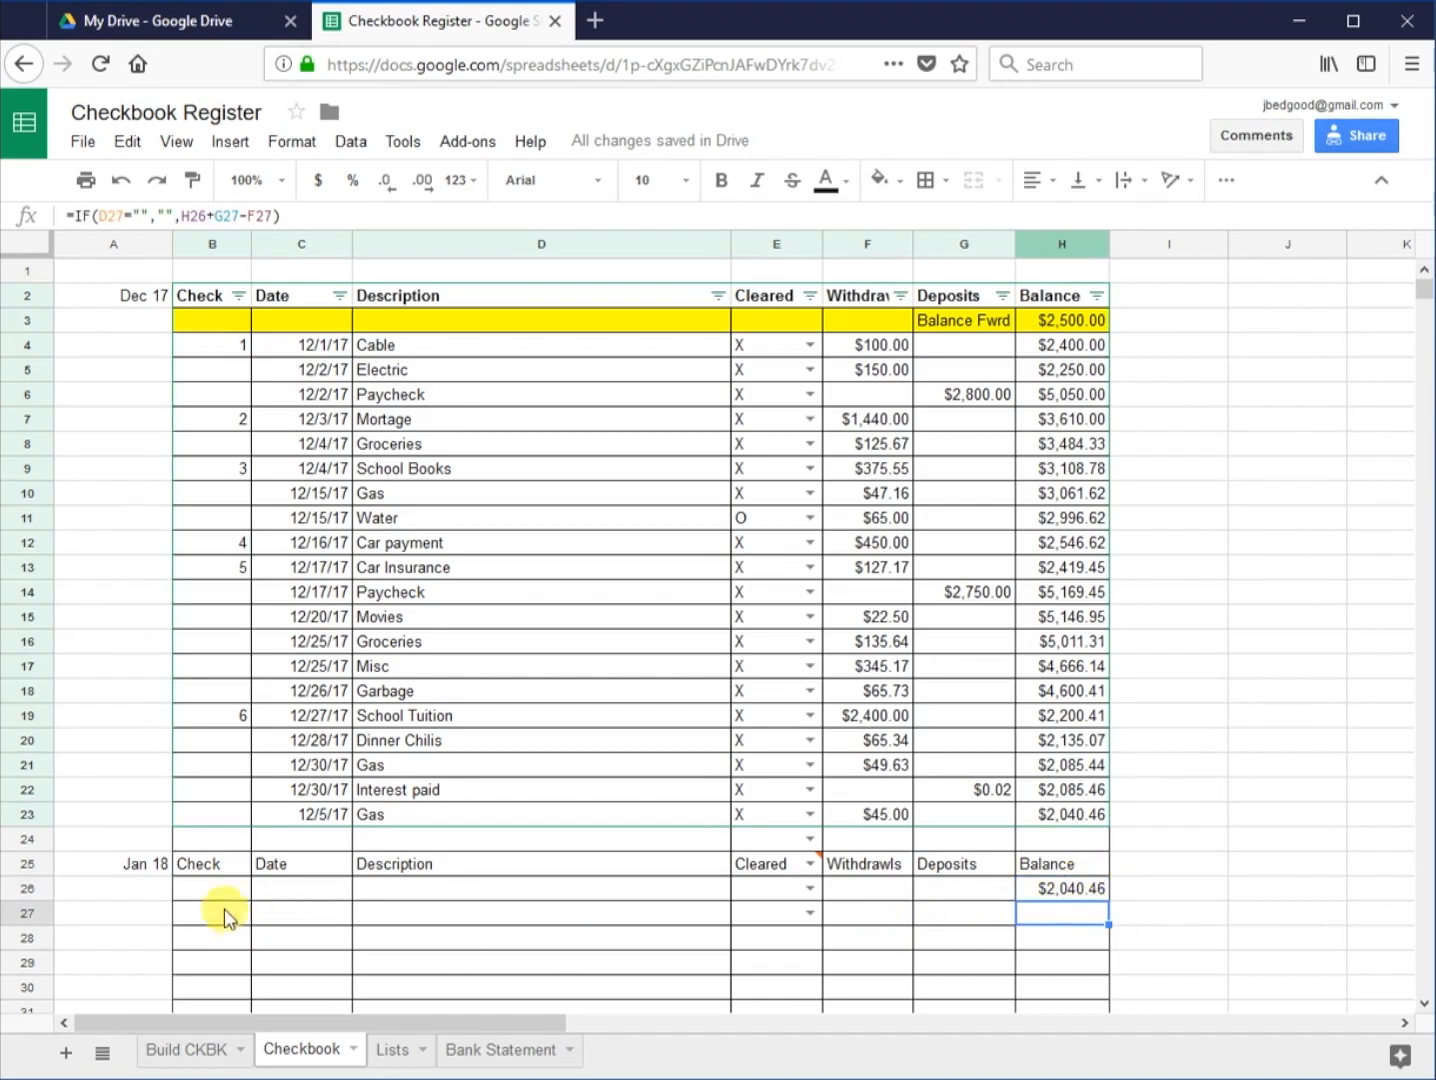
Step: Make the January headers in B25:H25 bold and fill the opening balance row B26:H26 with yellow
left_click_drag(228, 873, 1064, 876)
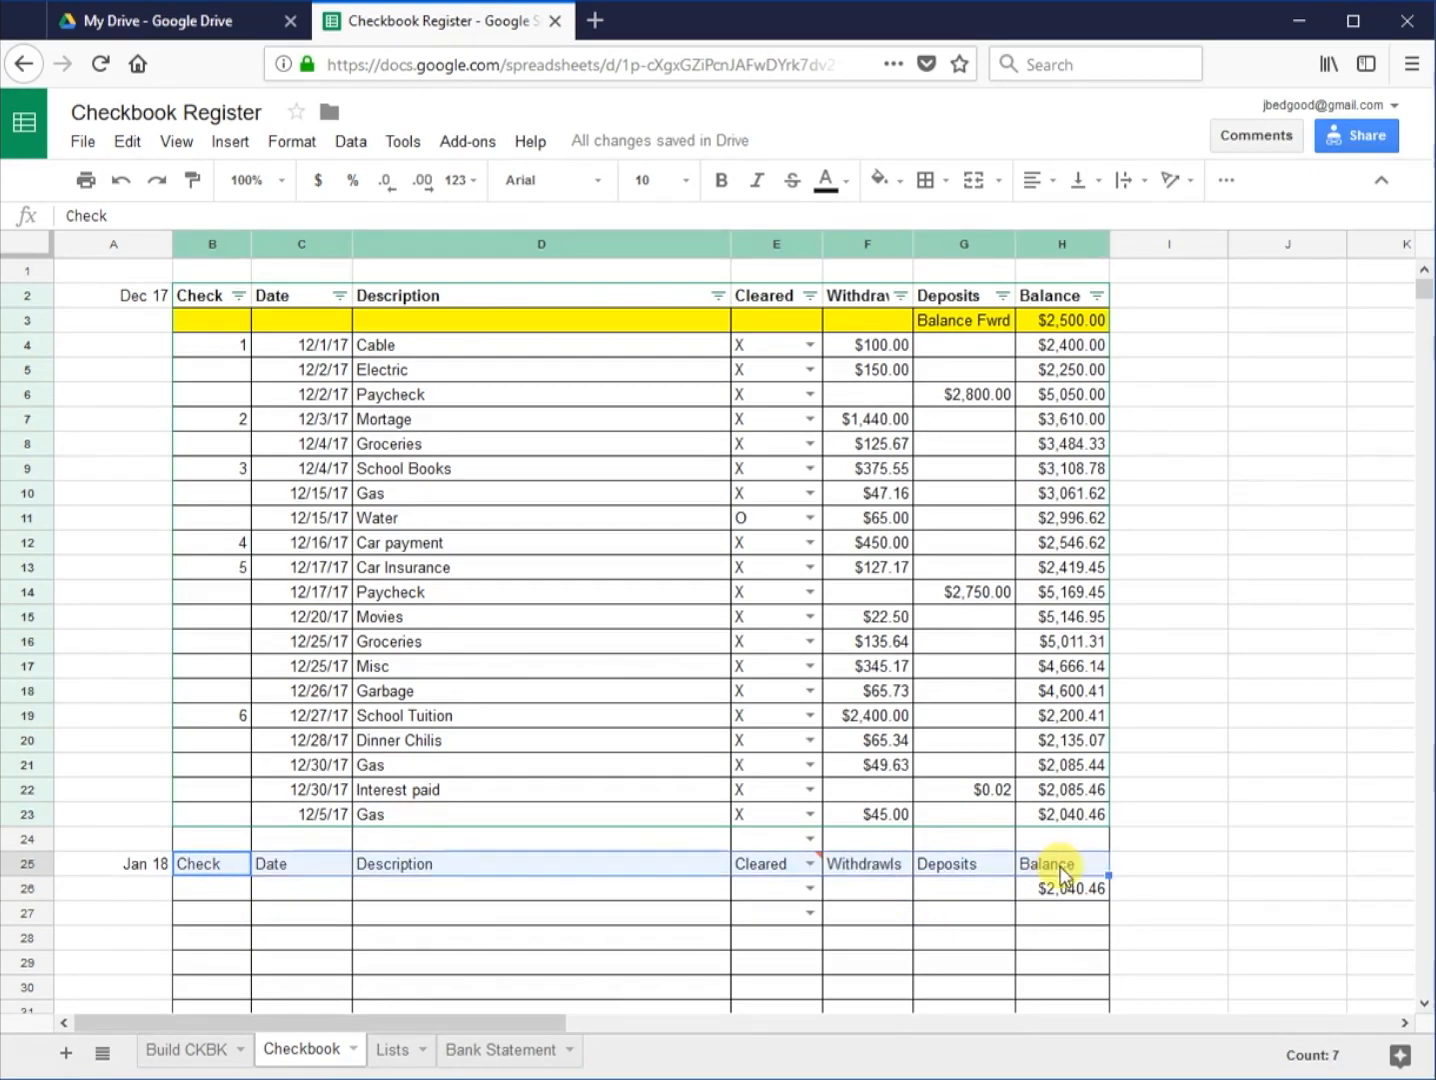
left_click(721, 180)
left_click_drag(228, 890, 1070, 890)
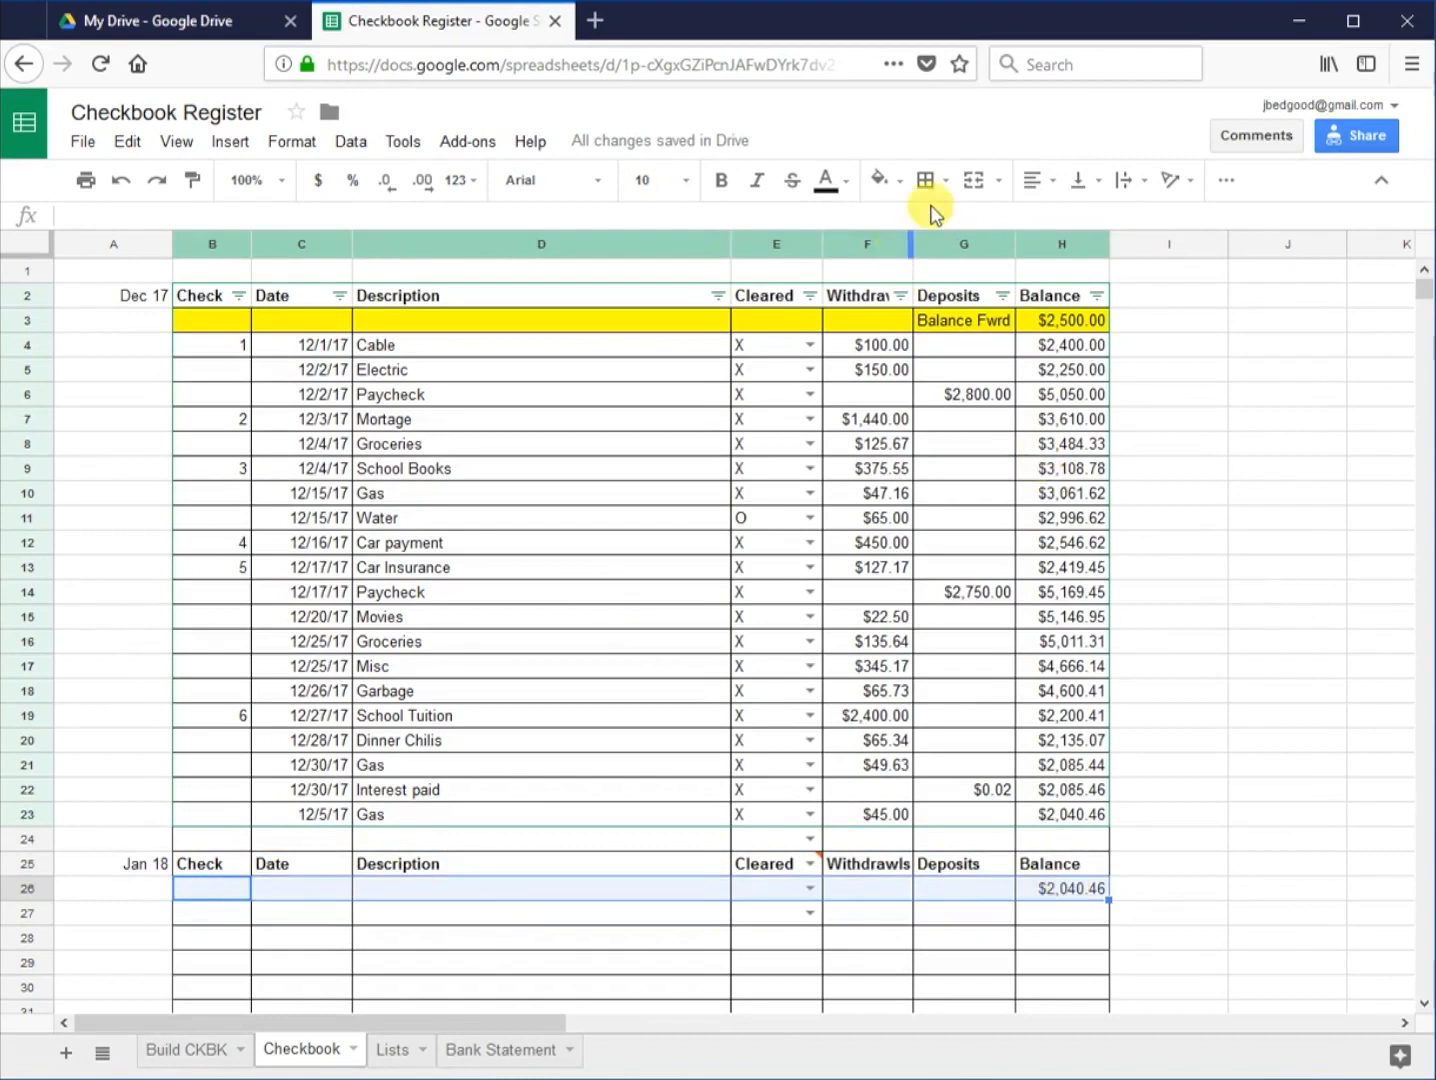
left_click(875, 185)
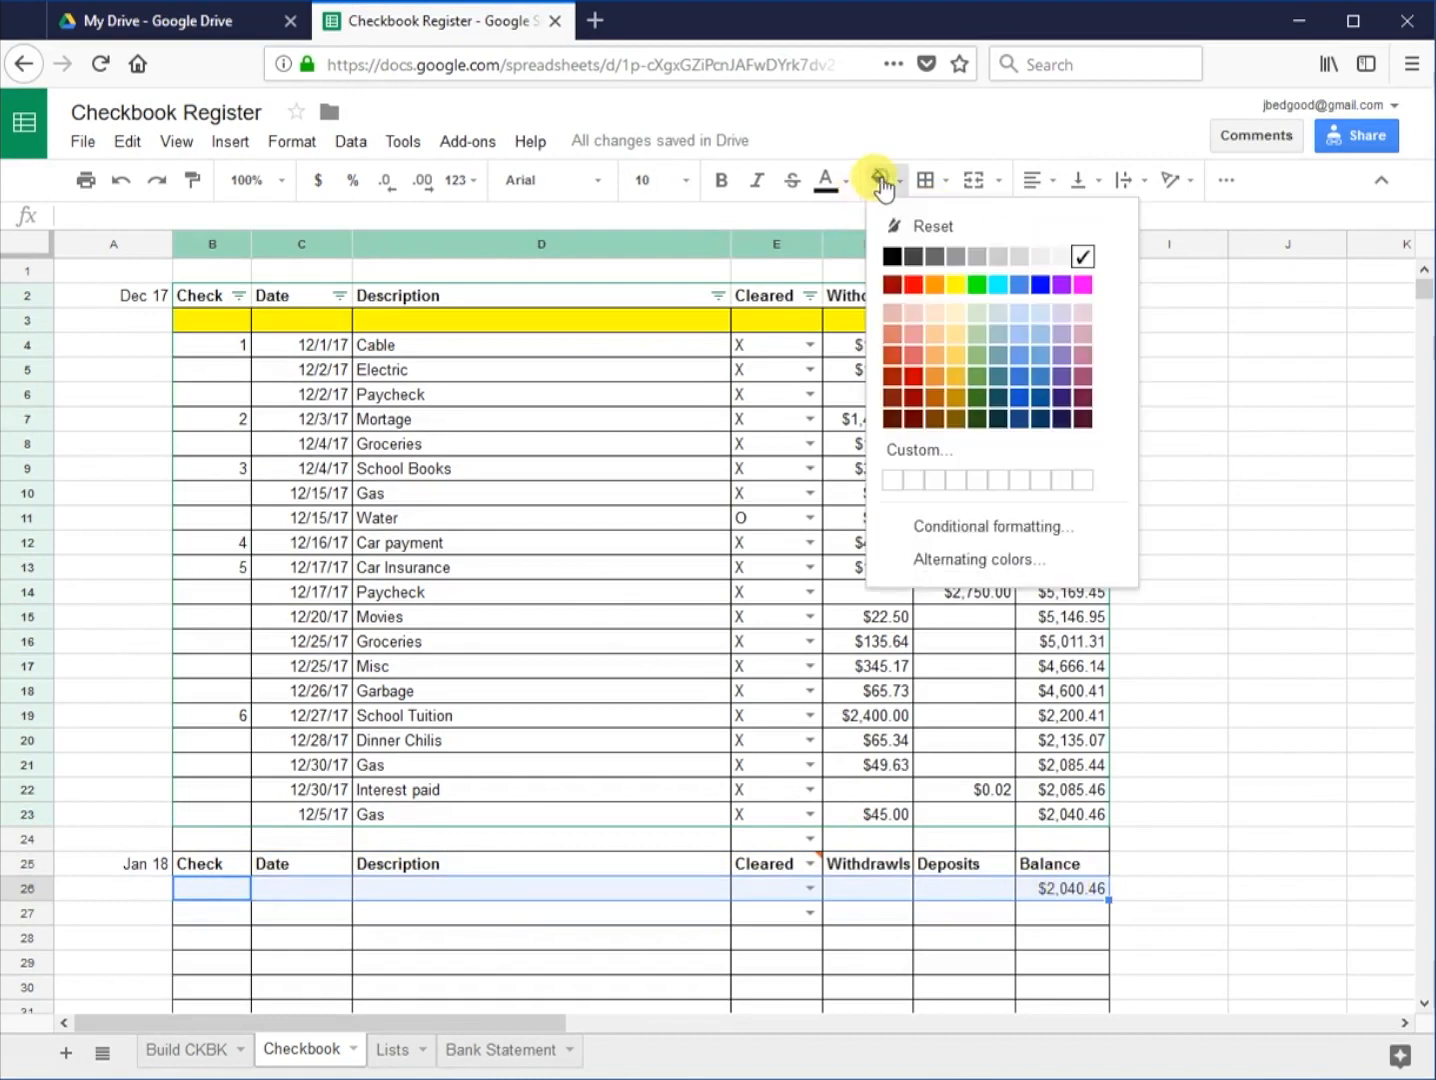
left_click(950, 290)
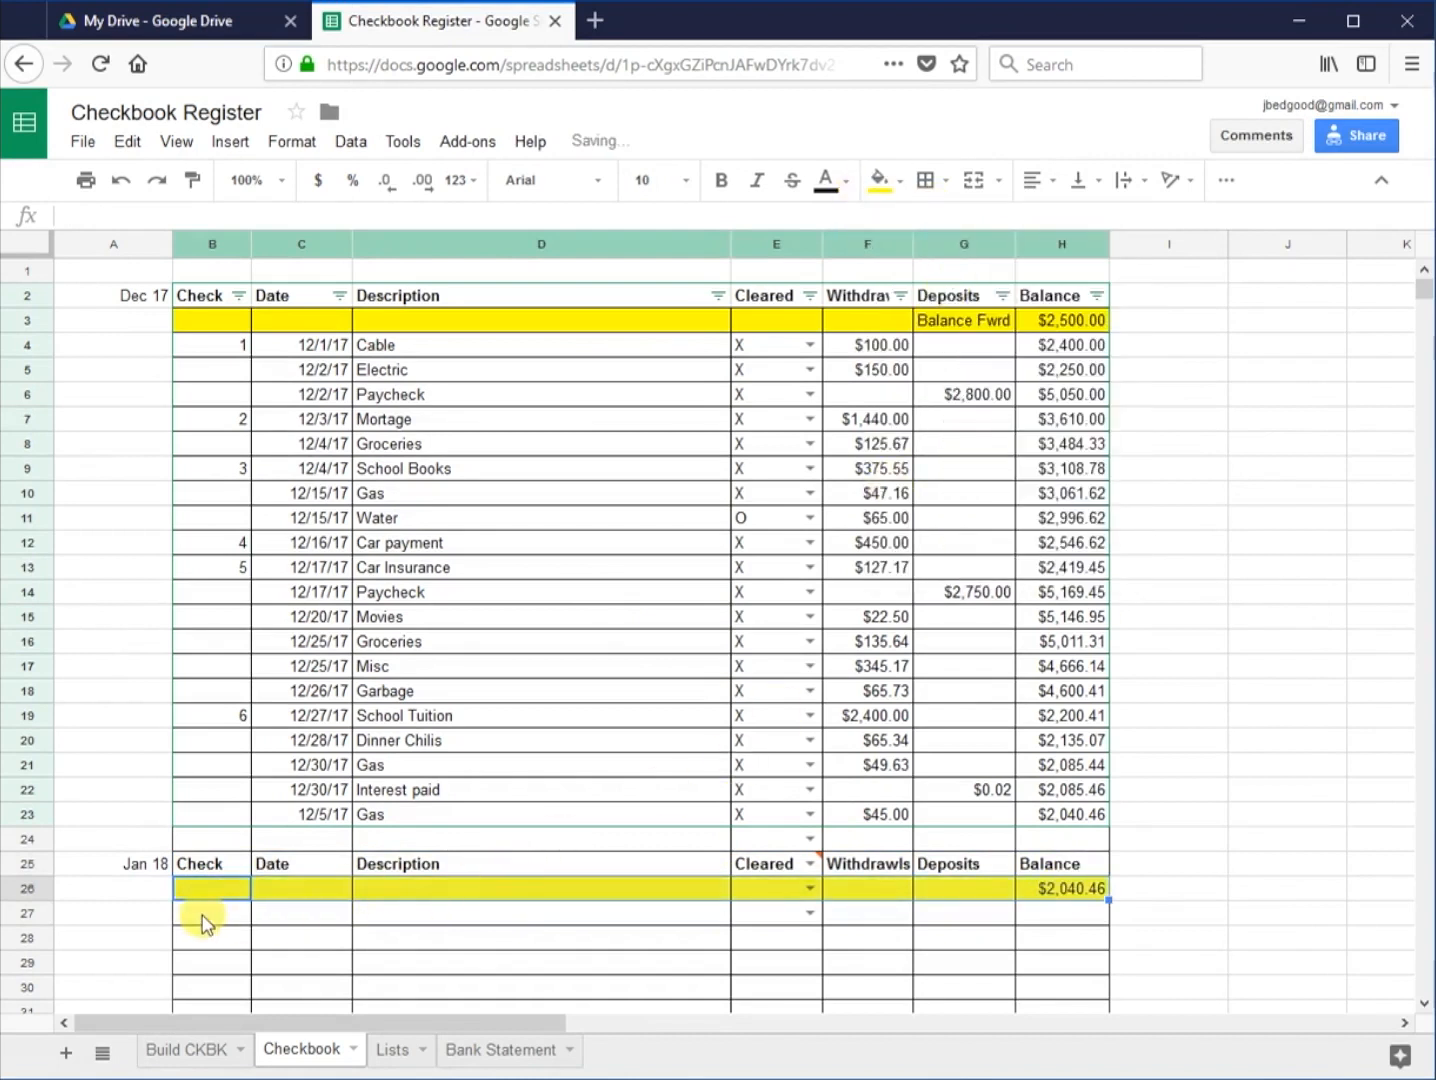
Step: Record the first January transaction in row 27: date 1/1/18, description Cable, withdrawal 100
left_click(203, 914)
left_click(305, 914)
type("1/1/18")
key("Tab")
type("Cable")
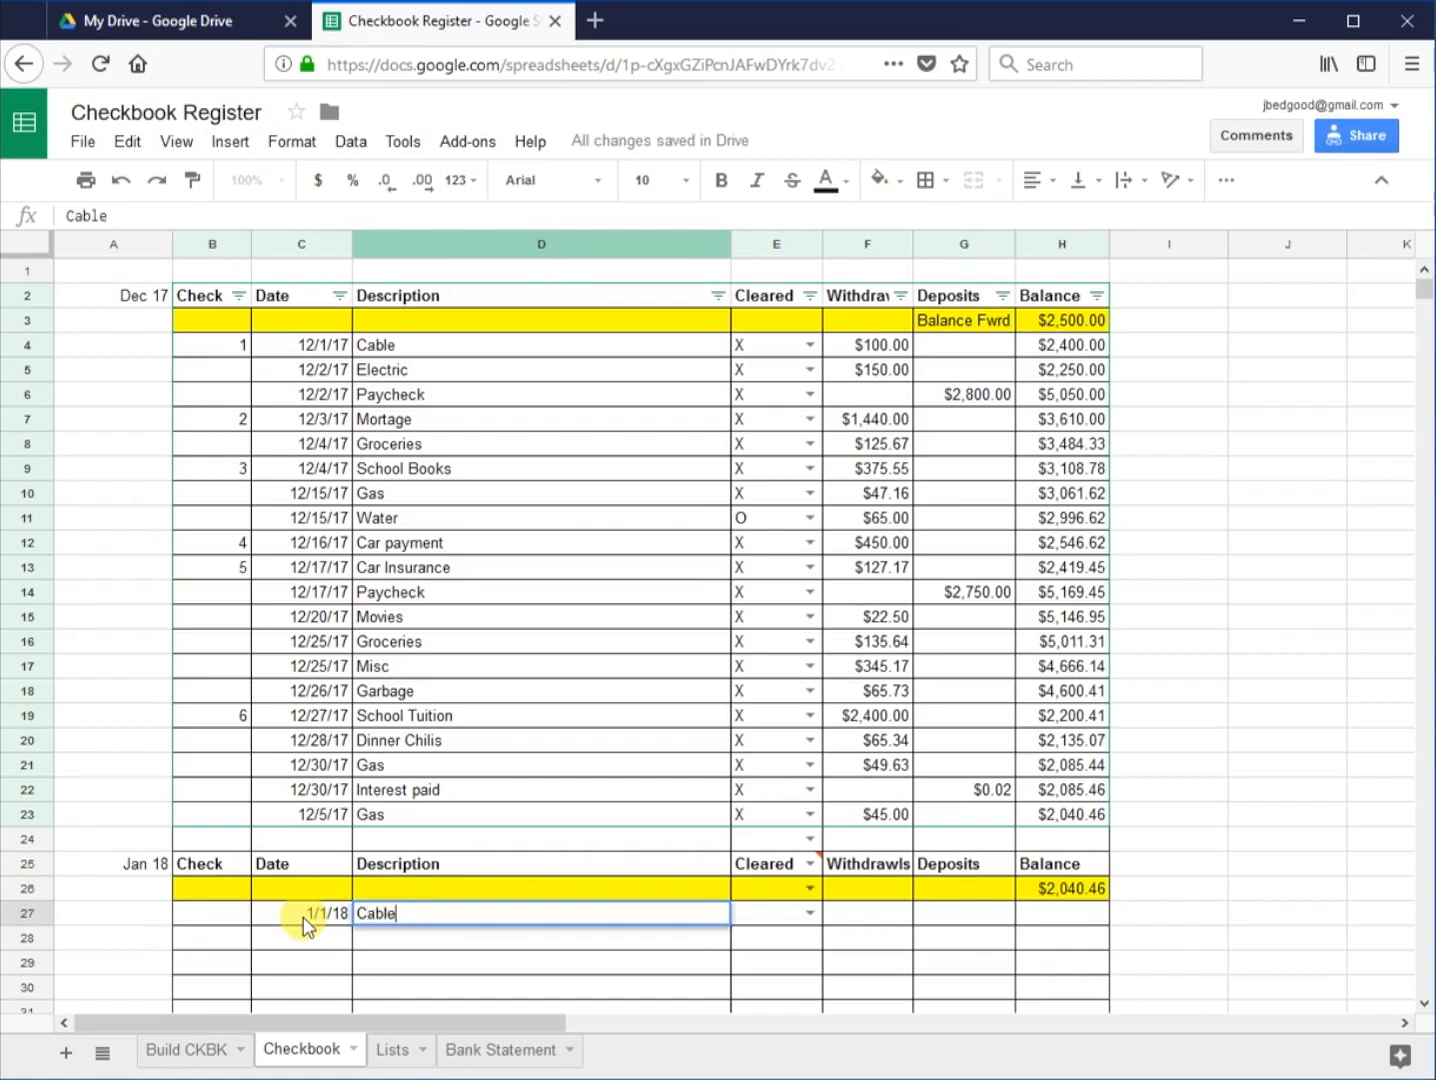
key("Tab")
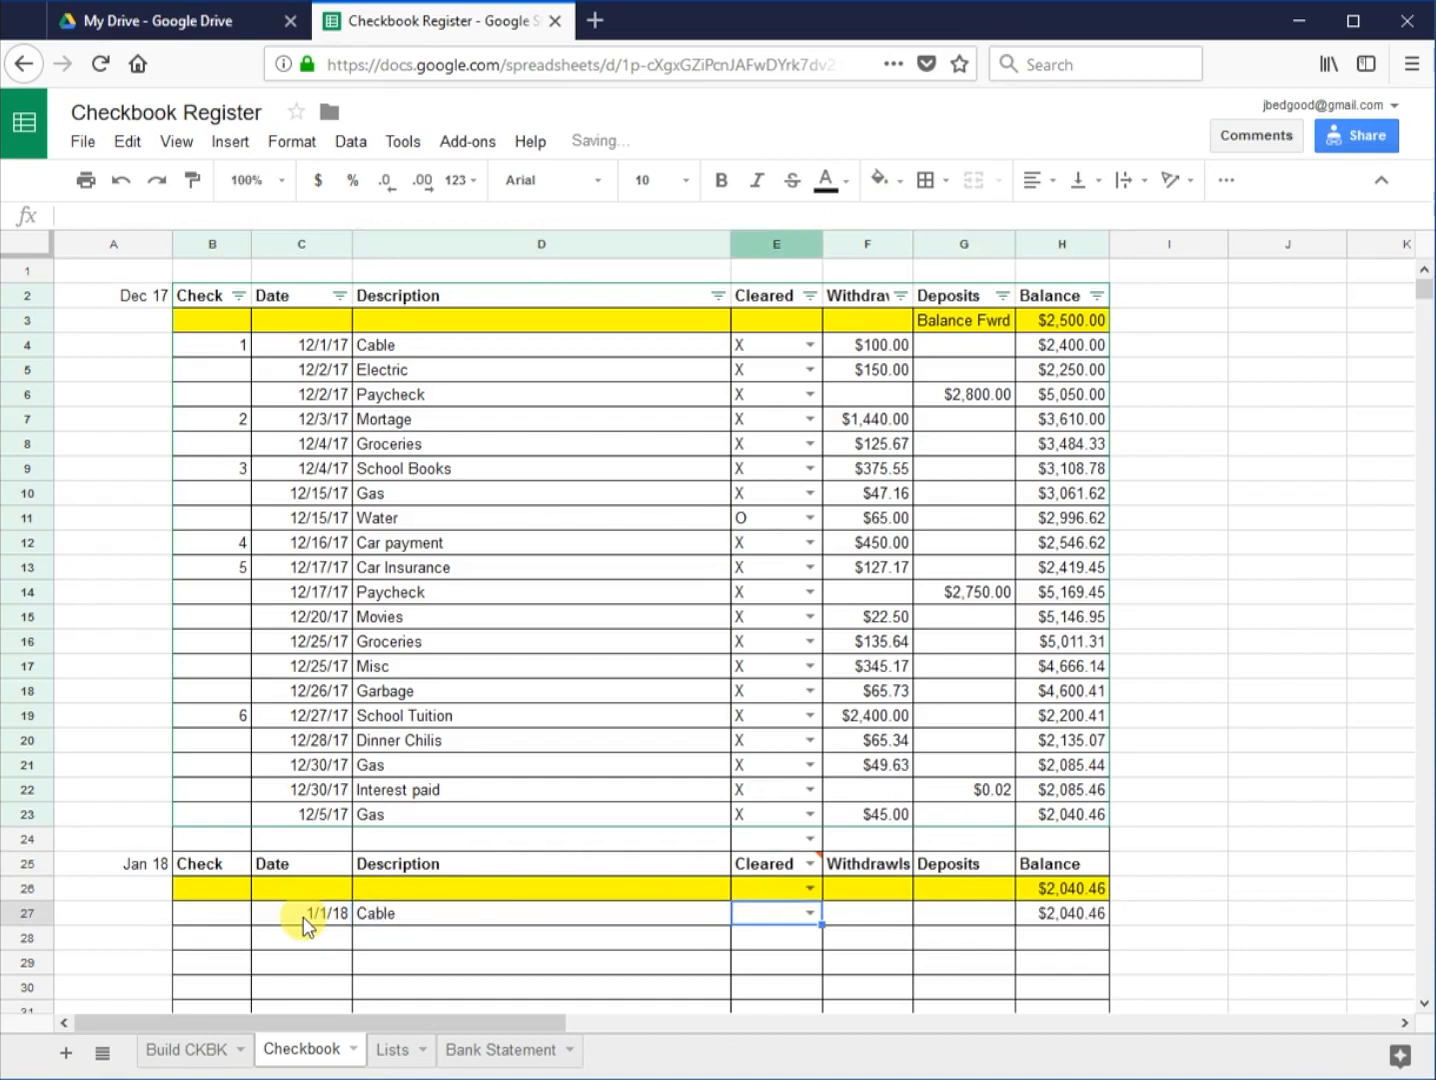
left_click(870, 913)
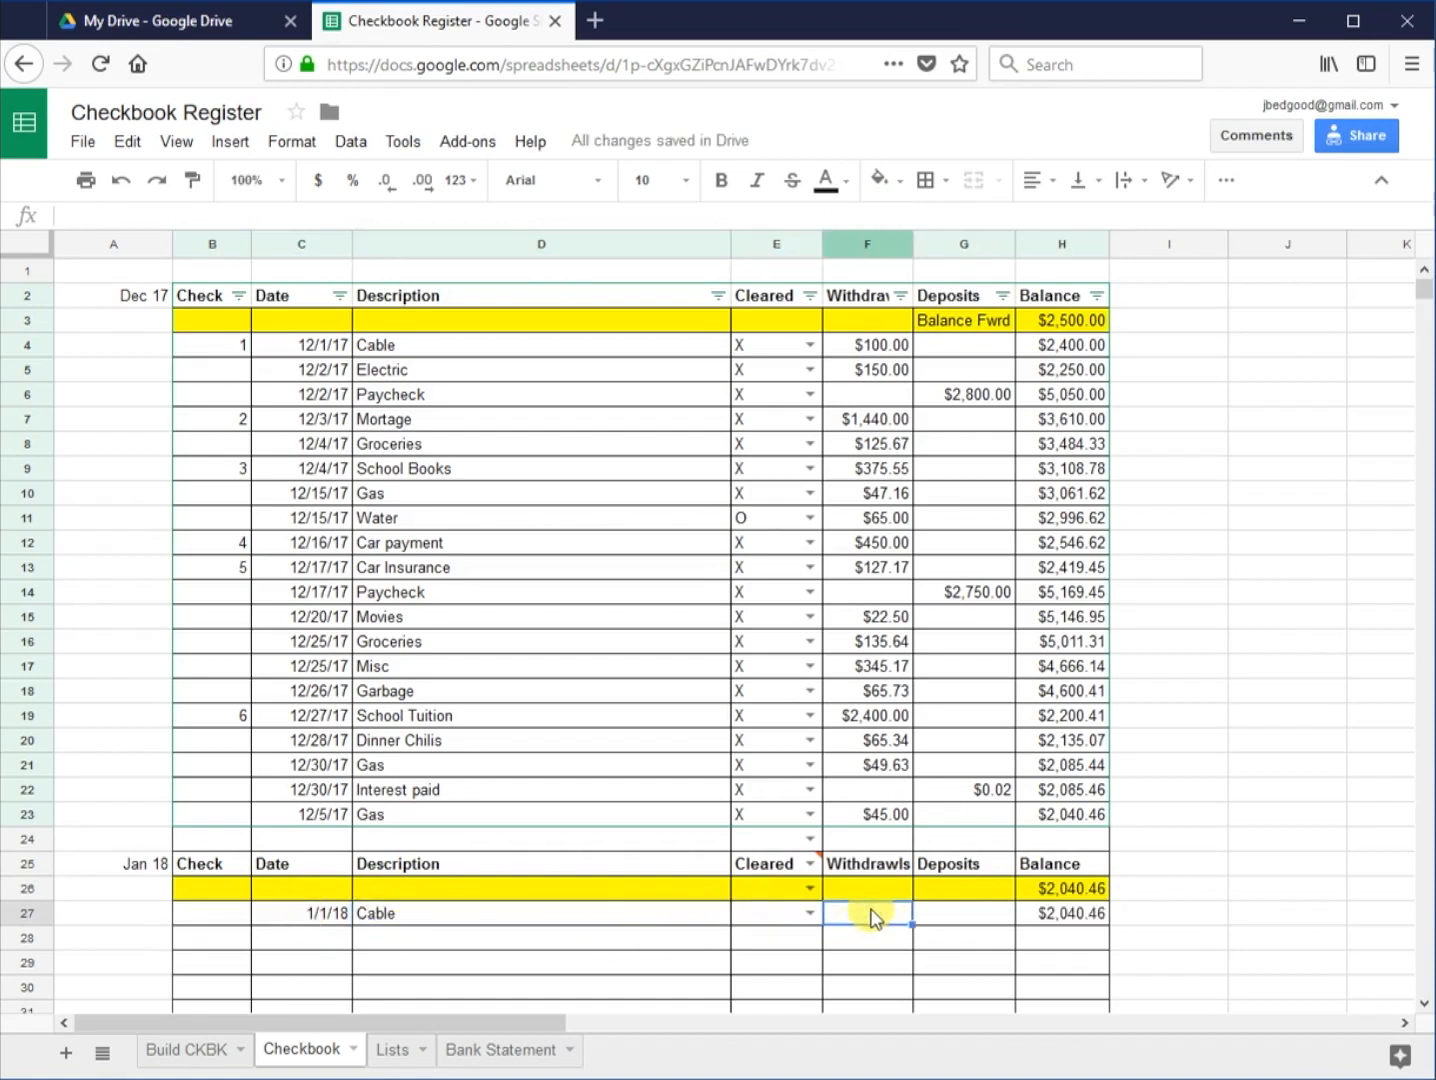
type("100")
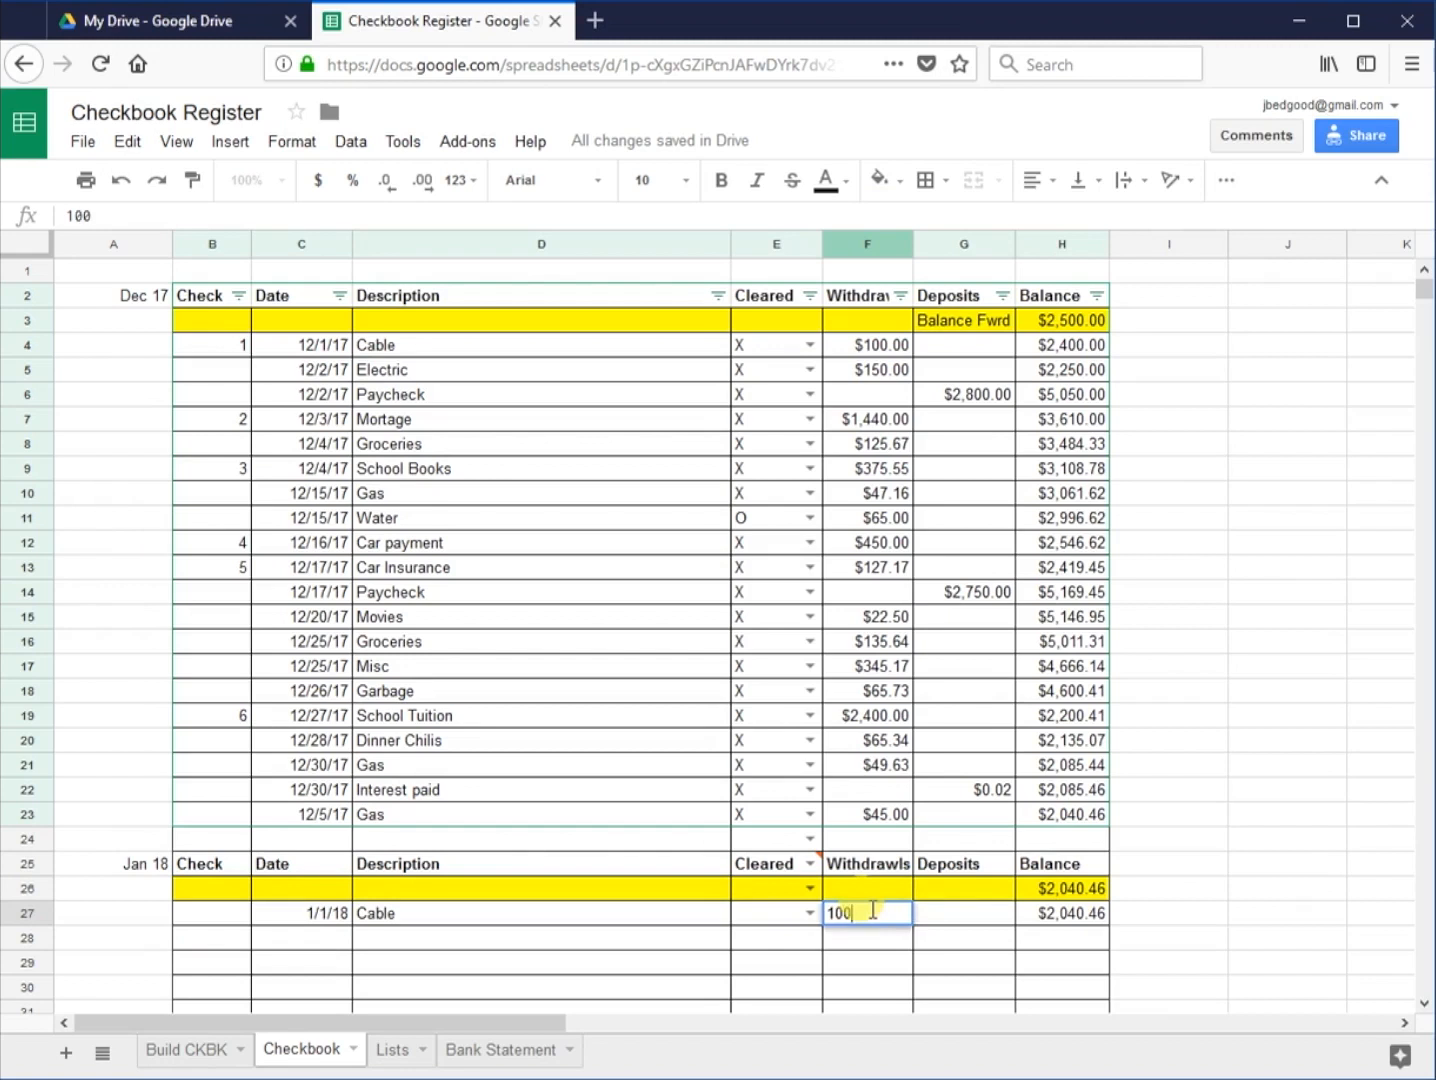
key("Return")
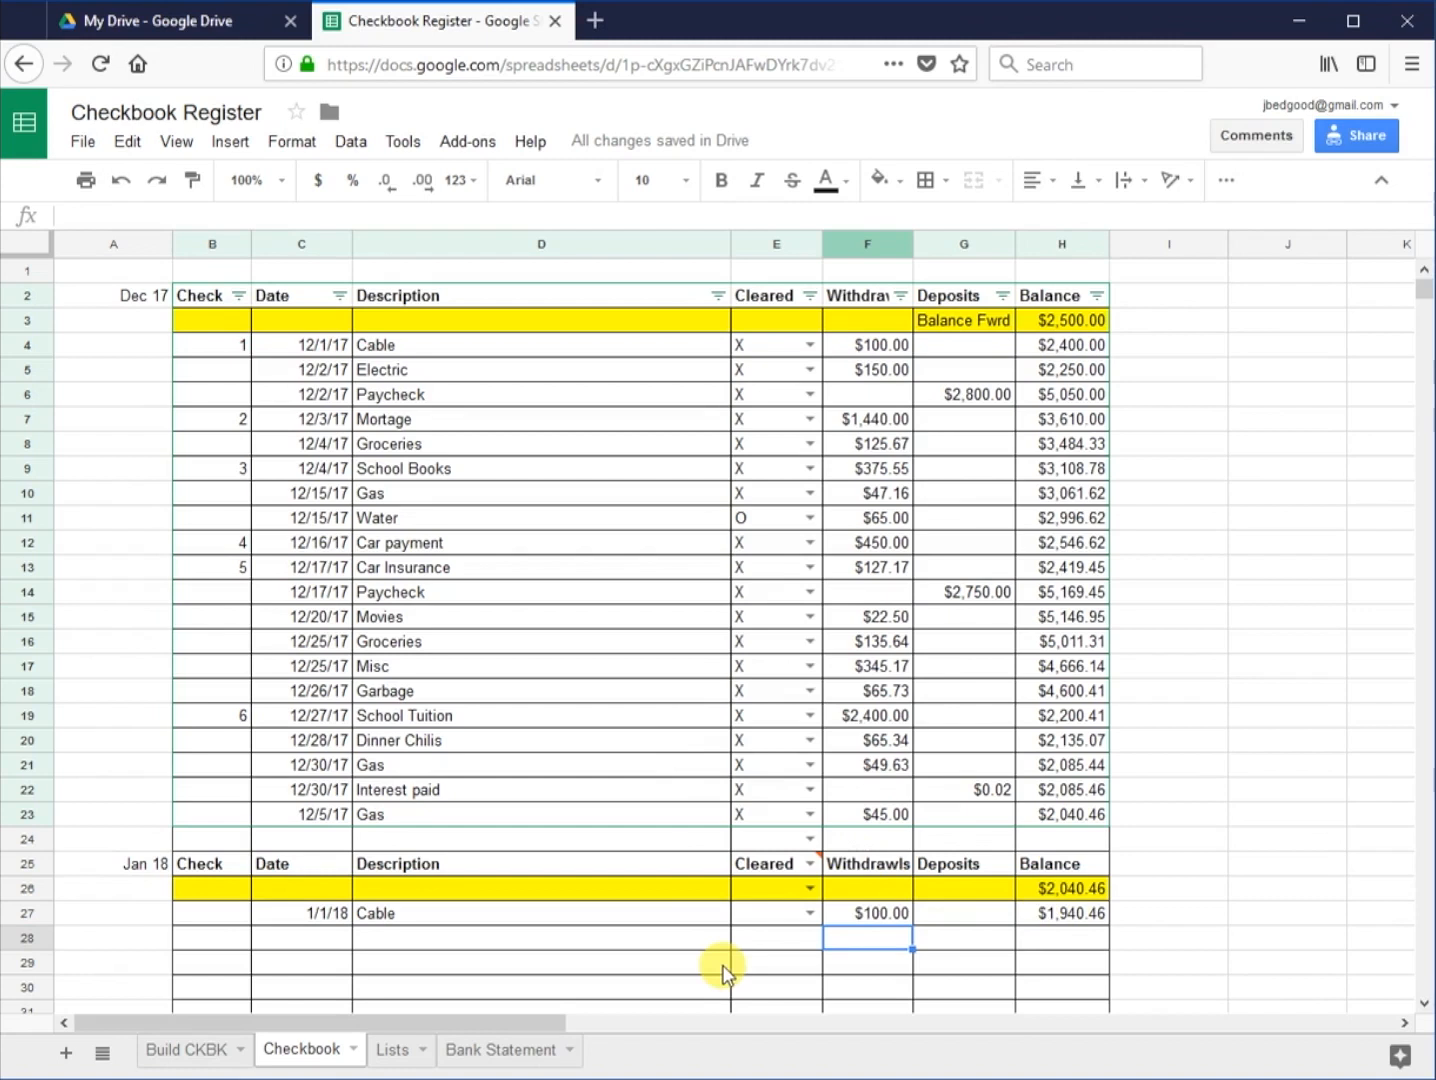
Step: Review the empty rows below December on the Bank Statement sheet and compare them with the Checkbook's January section
left_click(535, 1050)
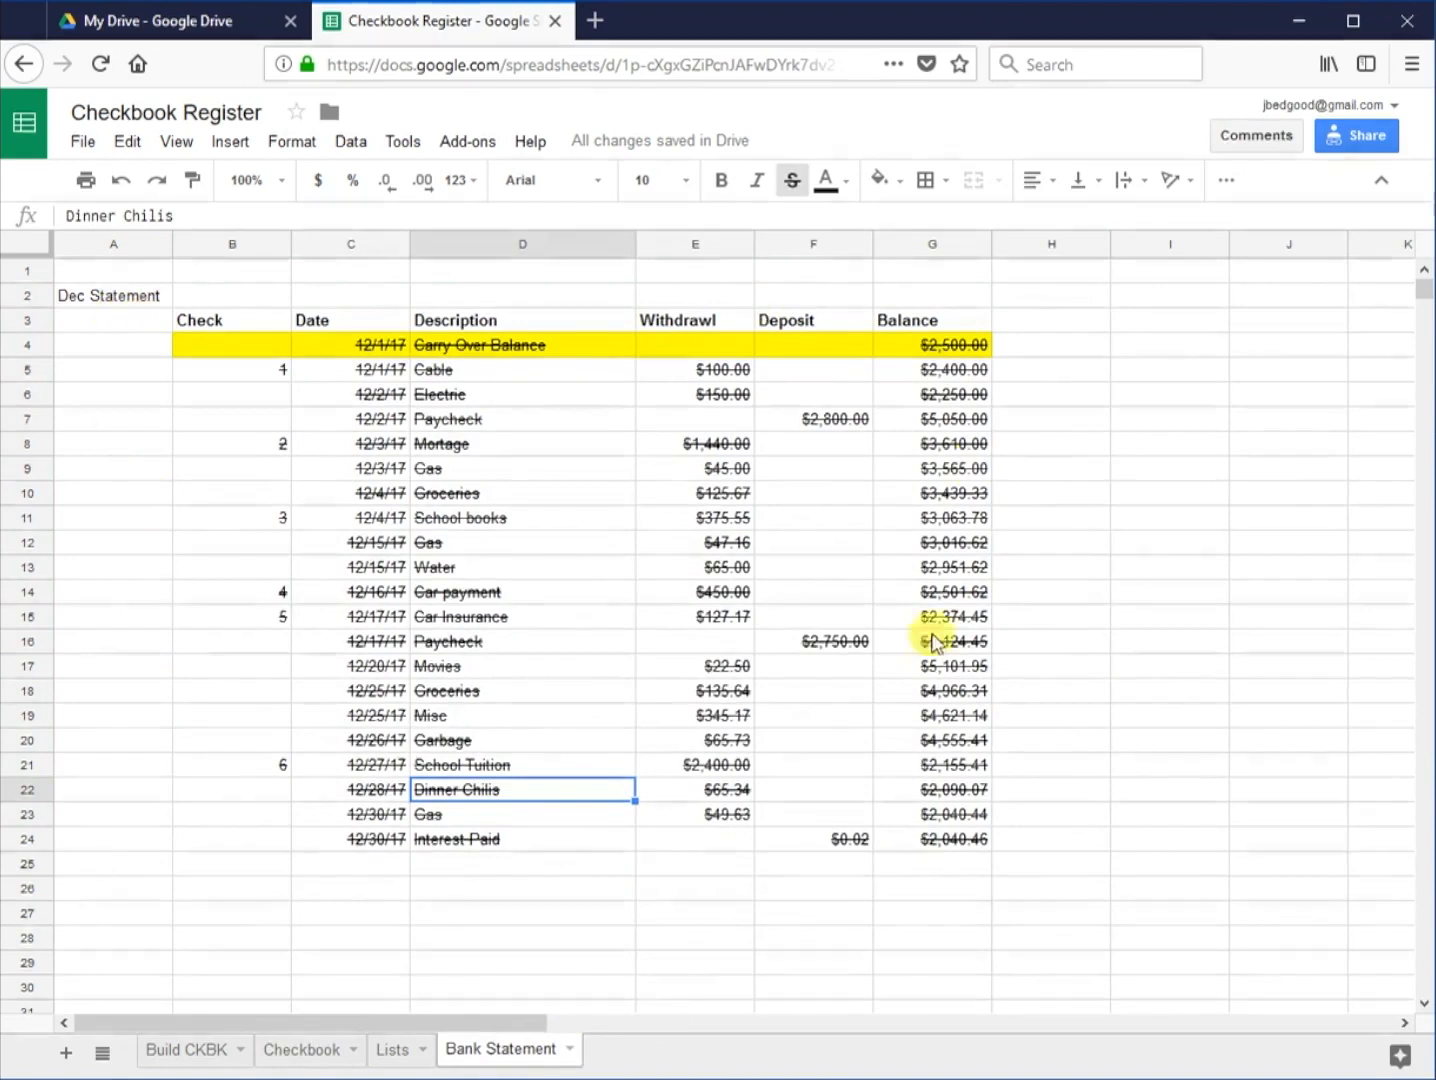
scroll(350, 790, "down", 2)
left_click(325, 746)
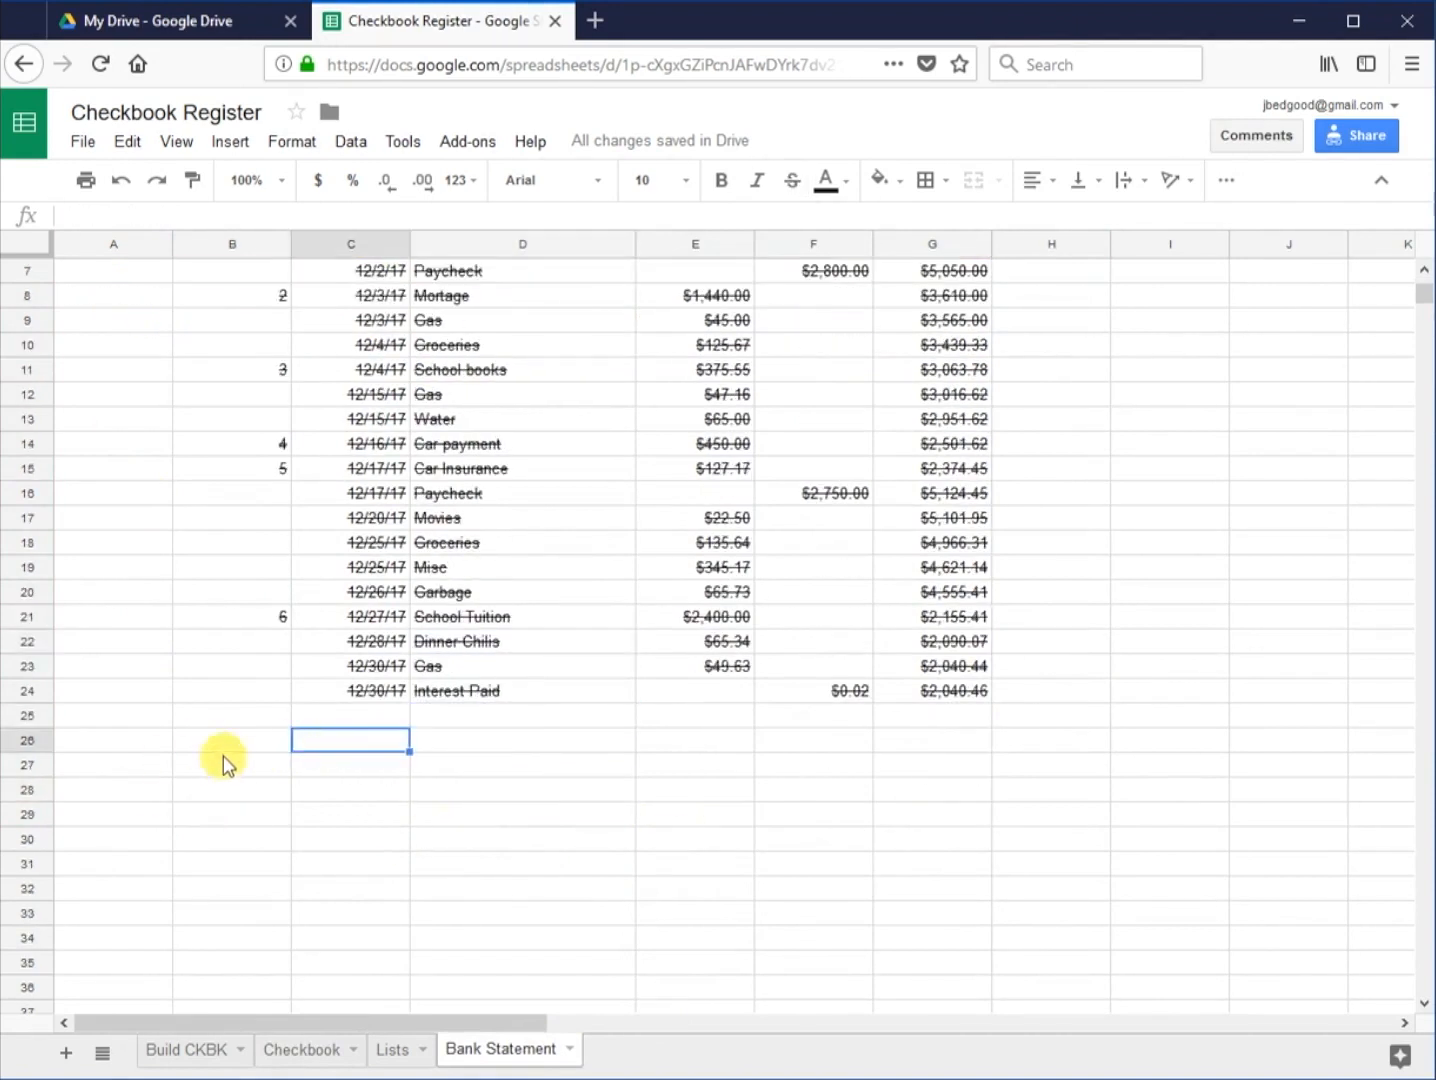
left_click(223, 745)
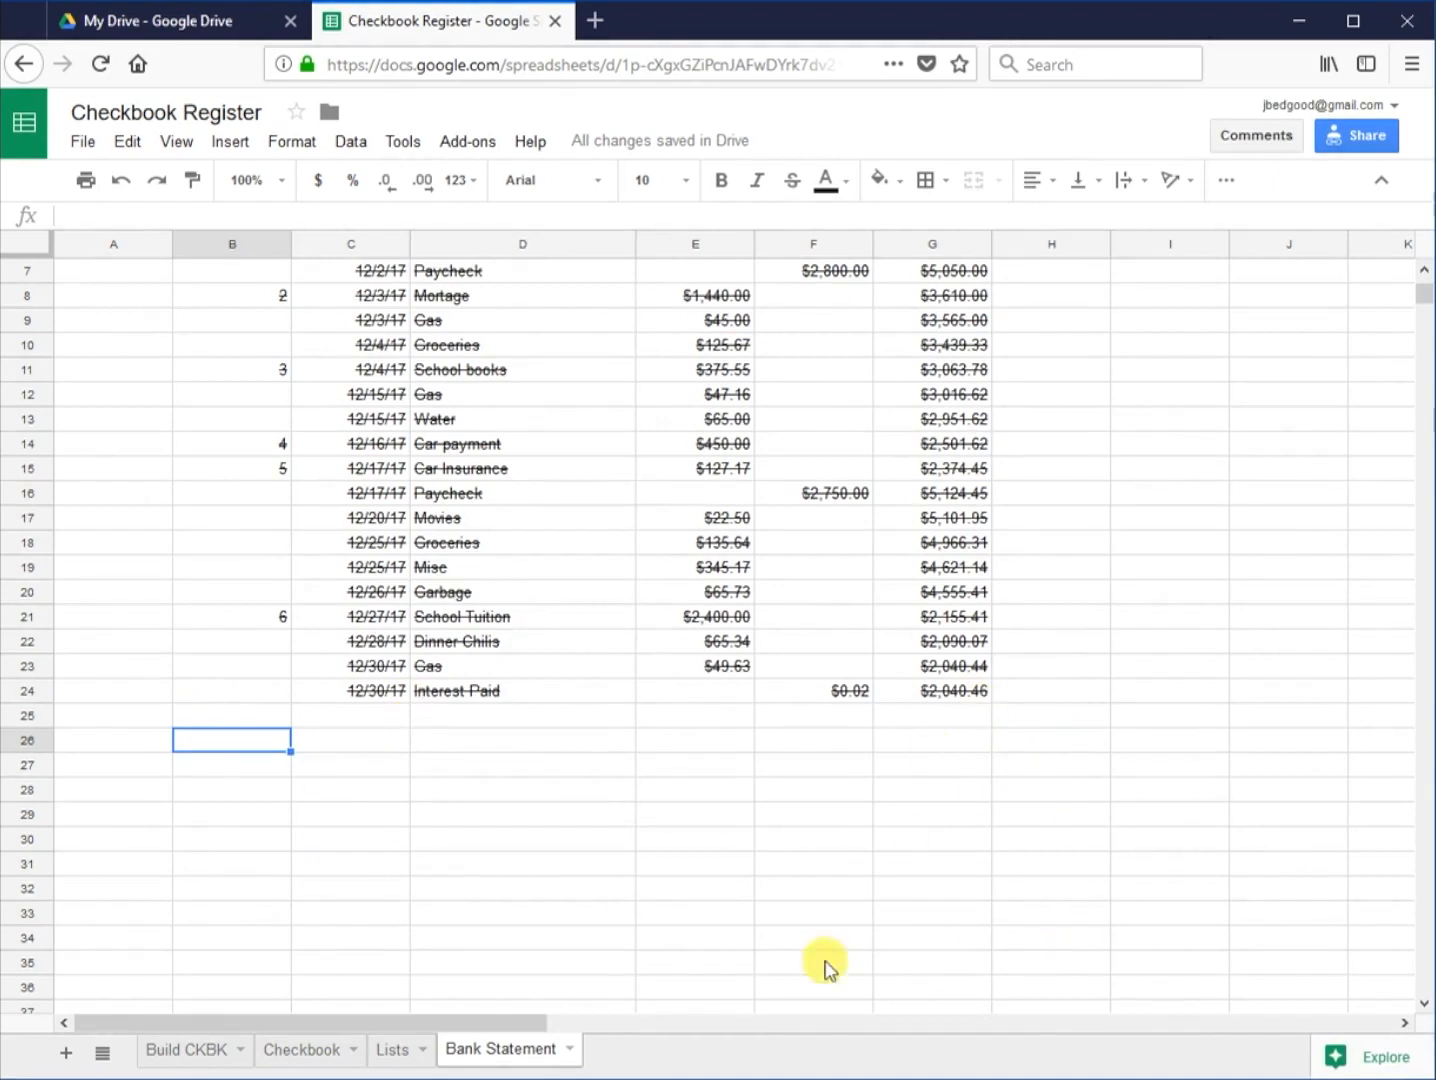
left_click(320, 1052)
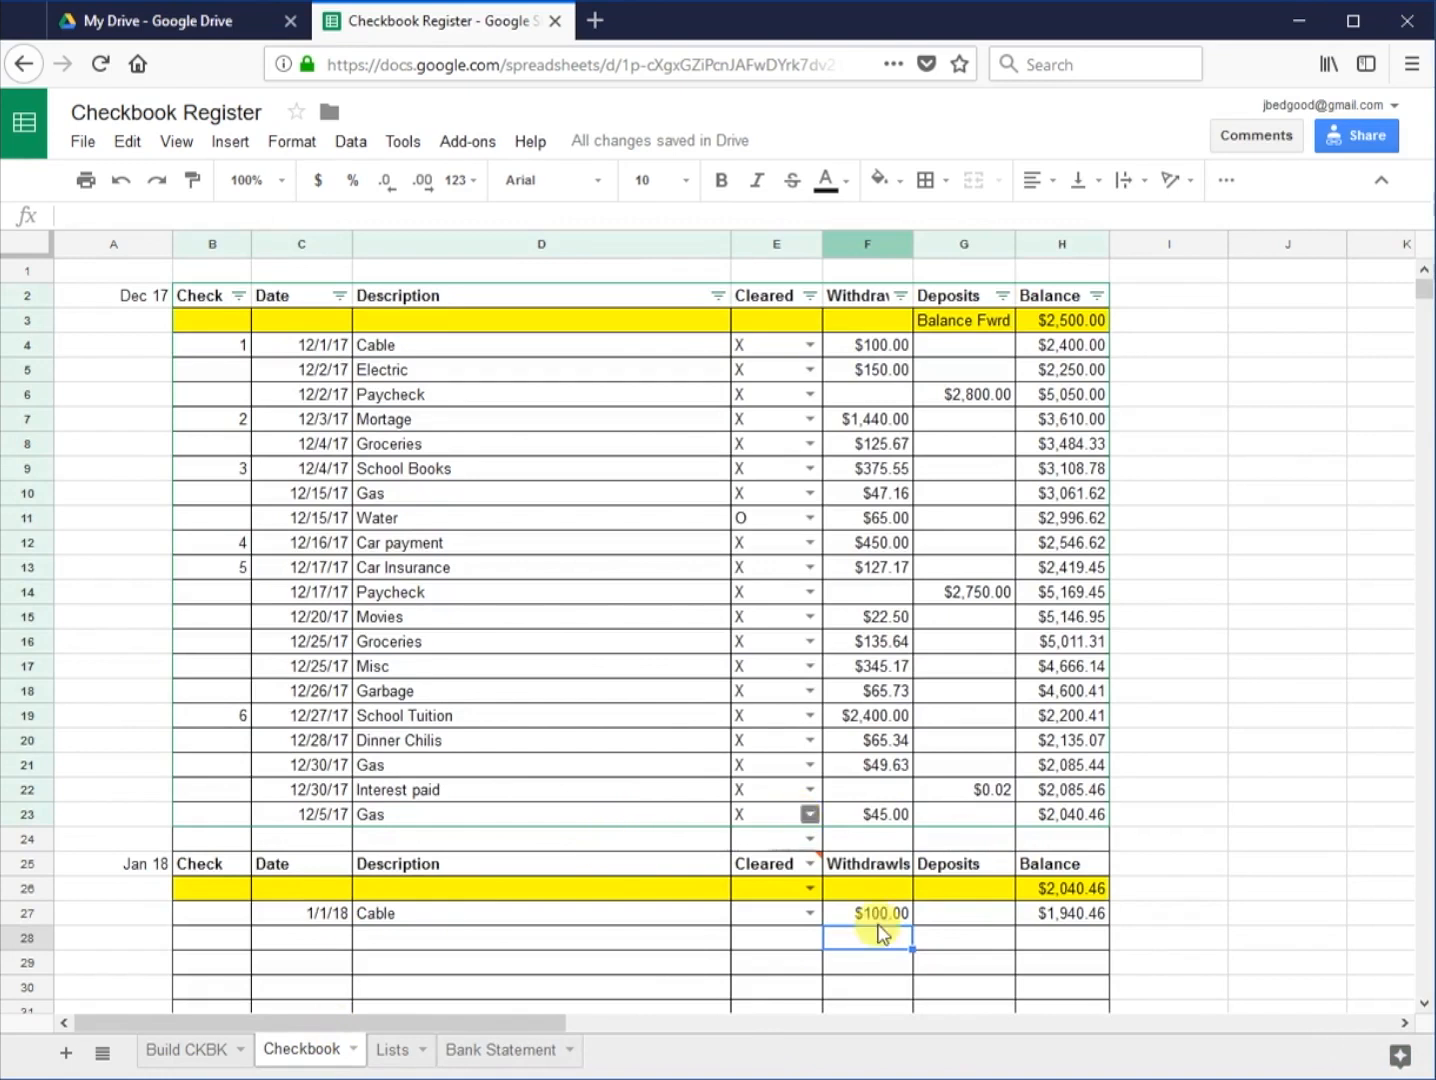
left_click(535, 1050)
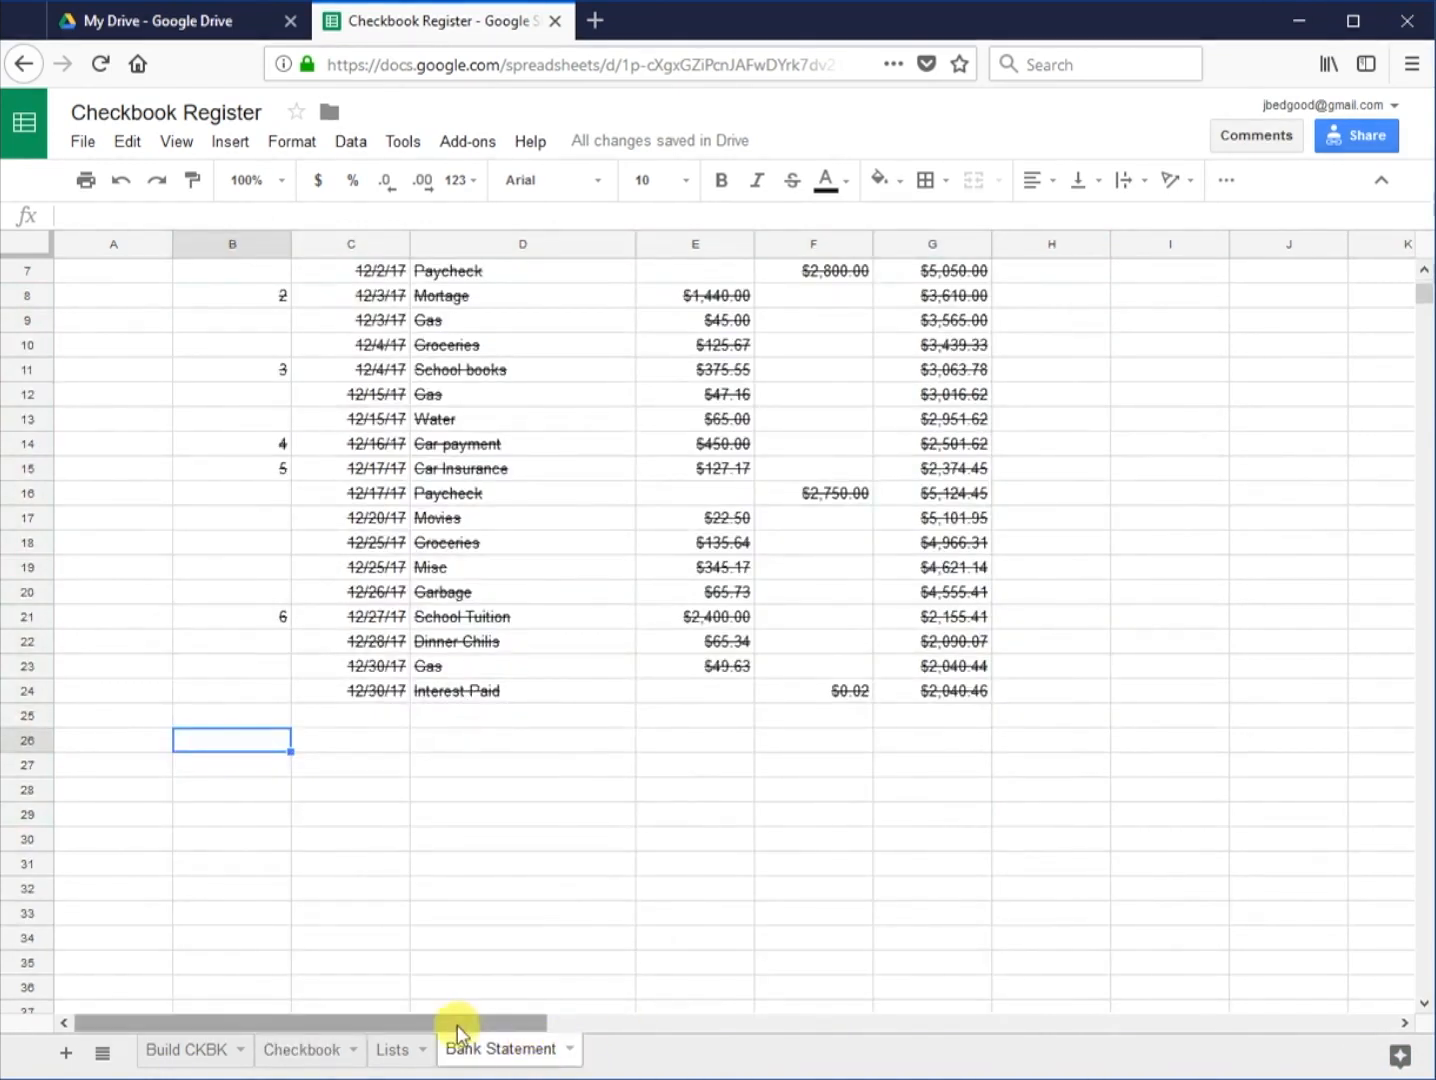
left_click(301, 1050)
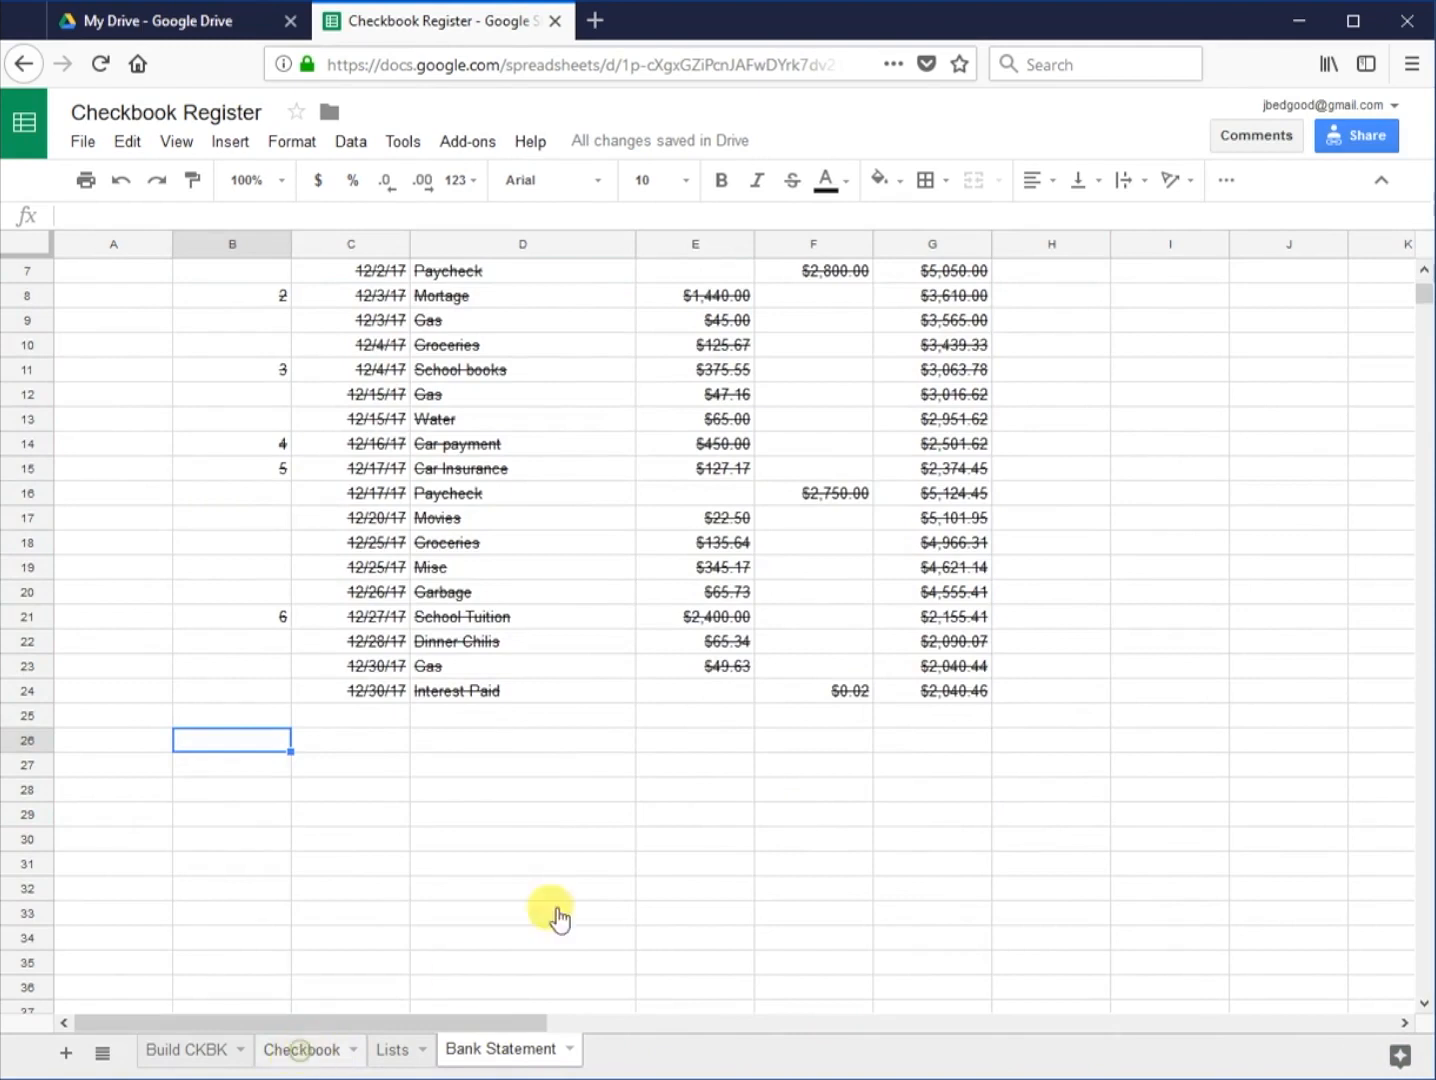